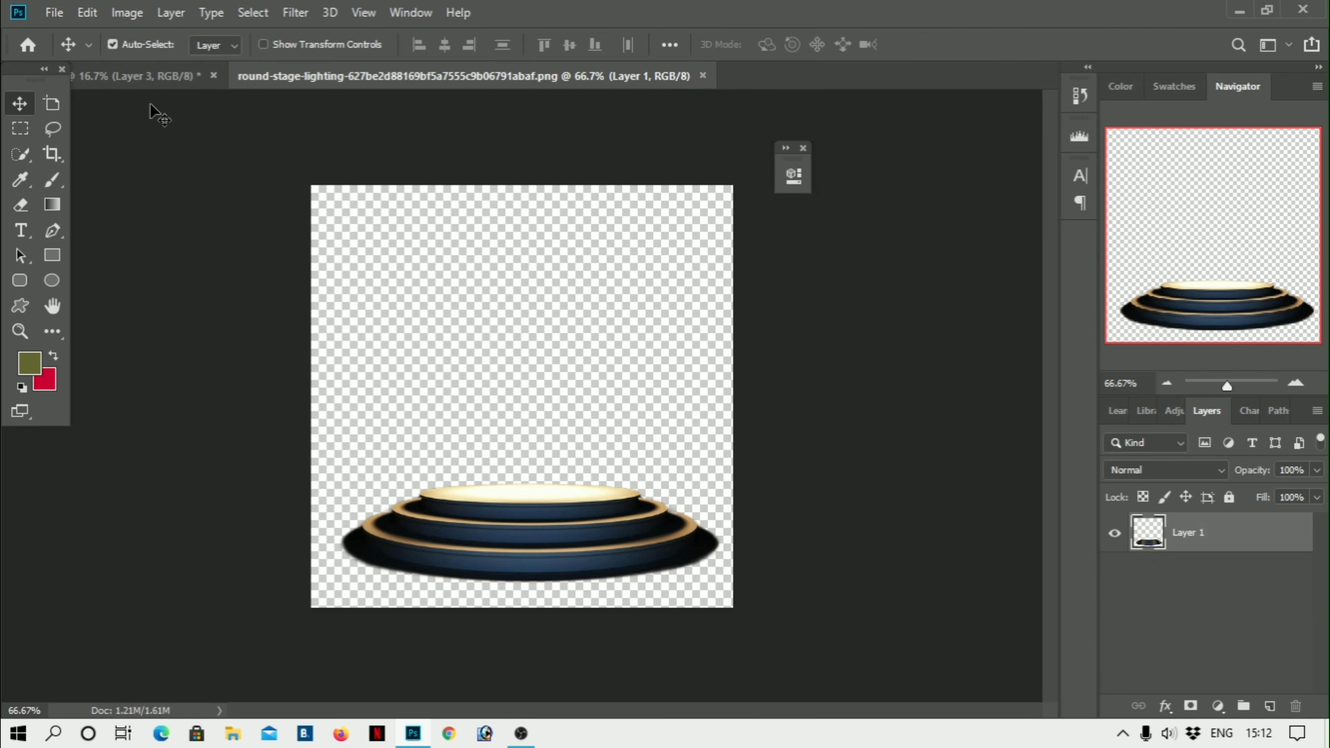
From the pastel poster, open the portrait cutout 1551267055637.png as its own document
{"action": "left_click", "coordinate": [139, 76]}
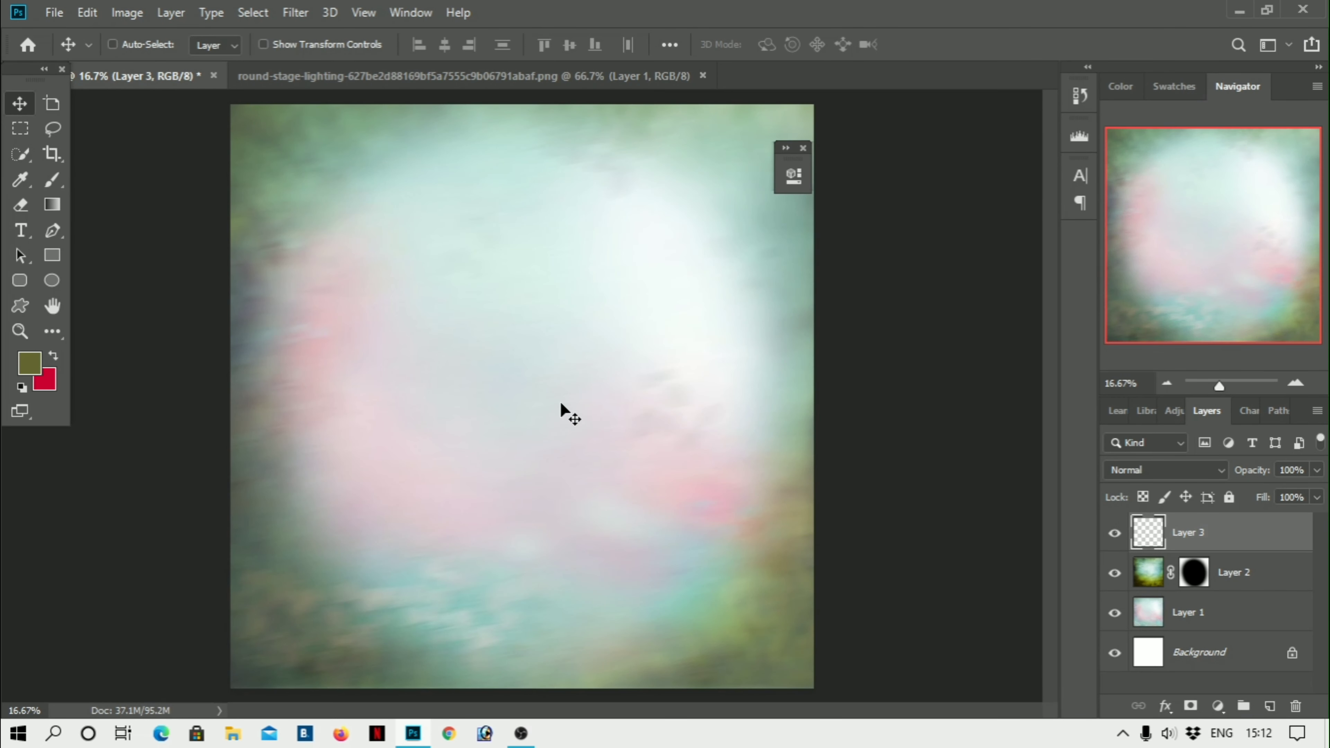
{"action": "key", "text": "ctrl+o"}
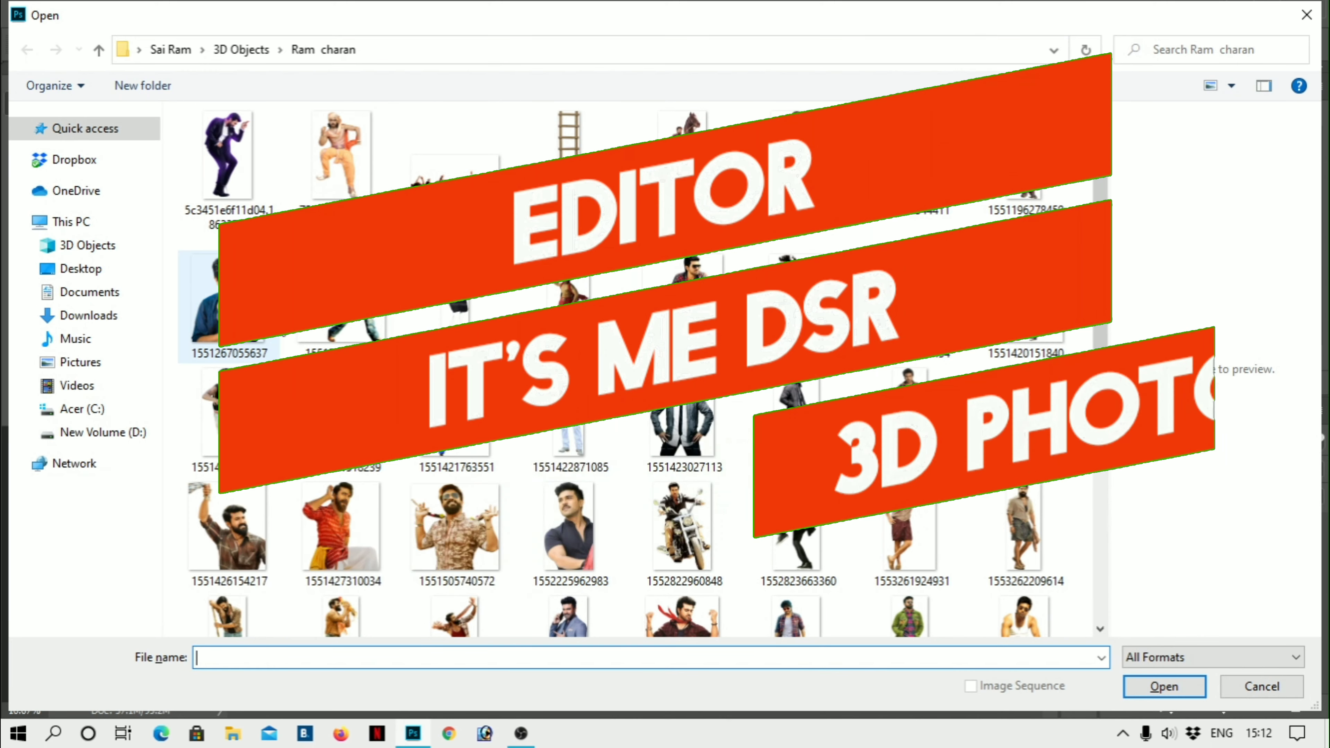
{"action": "left_click", "coordinate": [231, 331]}
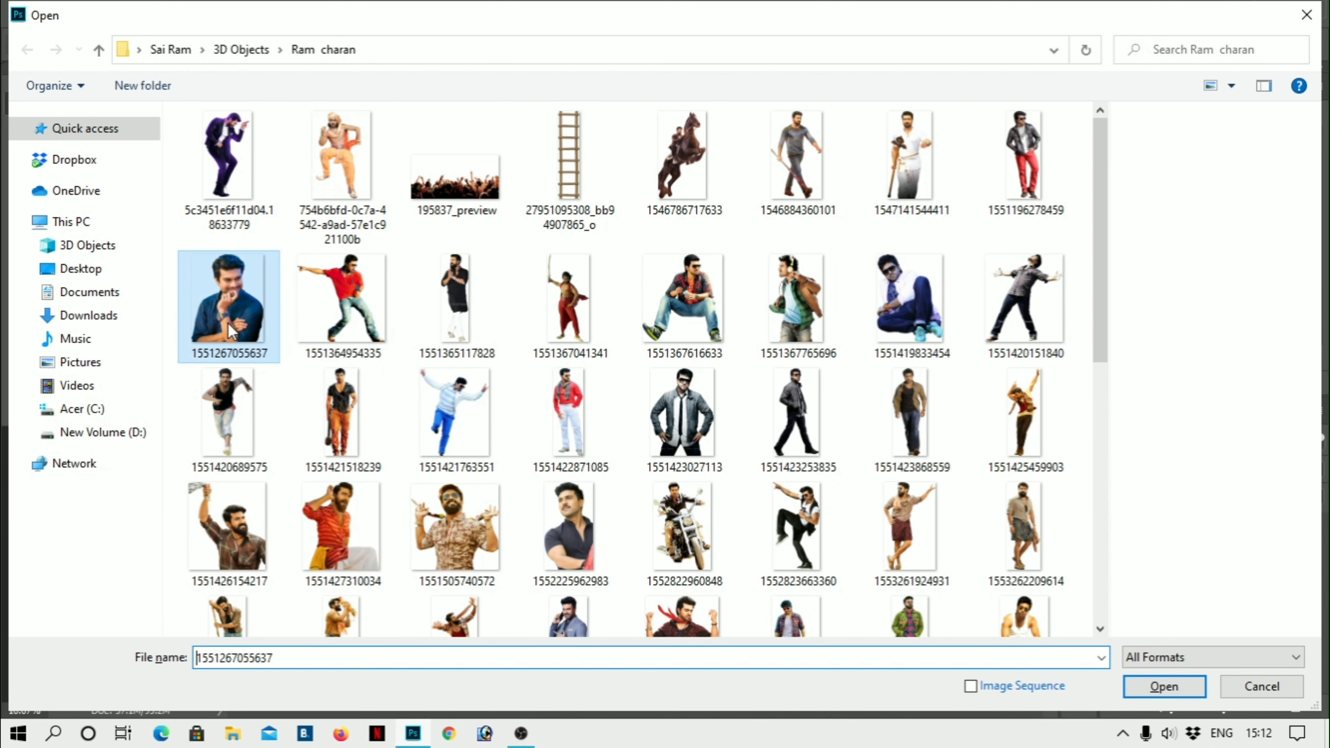
{"action": "double_click", "coordinate": [230, 331]}
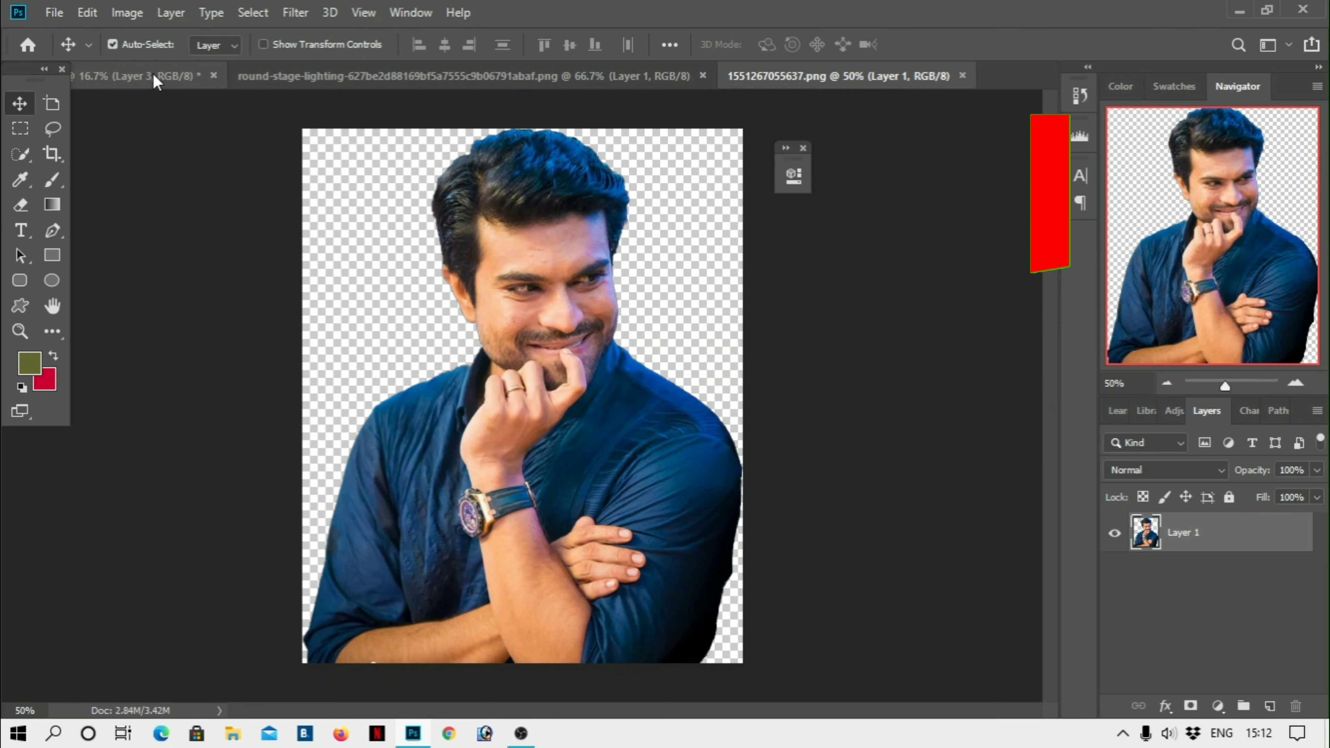
Copy the portrait onto the poster as Layer 4 and close the separate portrait document
{"action": "left_click", "coordinate": [153, 76]}
{"action": "left_click_drag", "start_coordinate": [811, 76], "coordinate": [812, 262]}
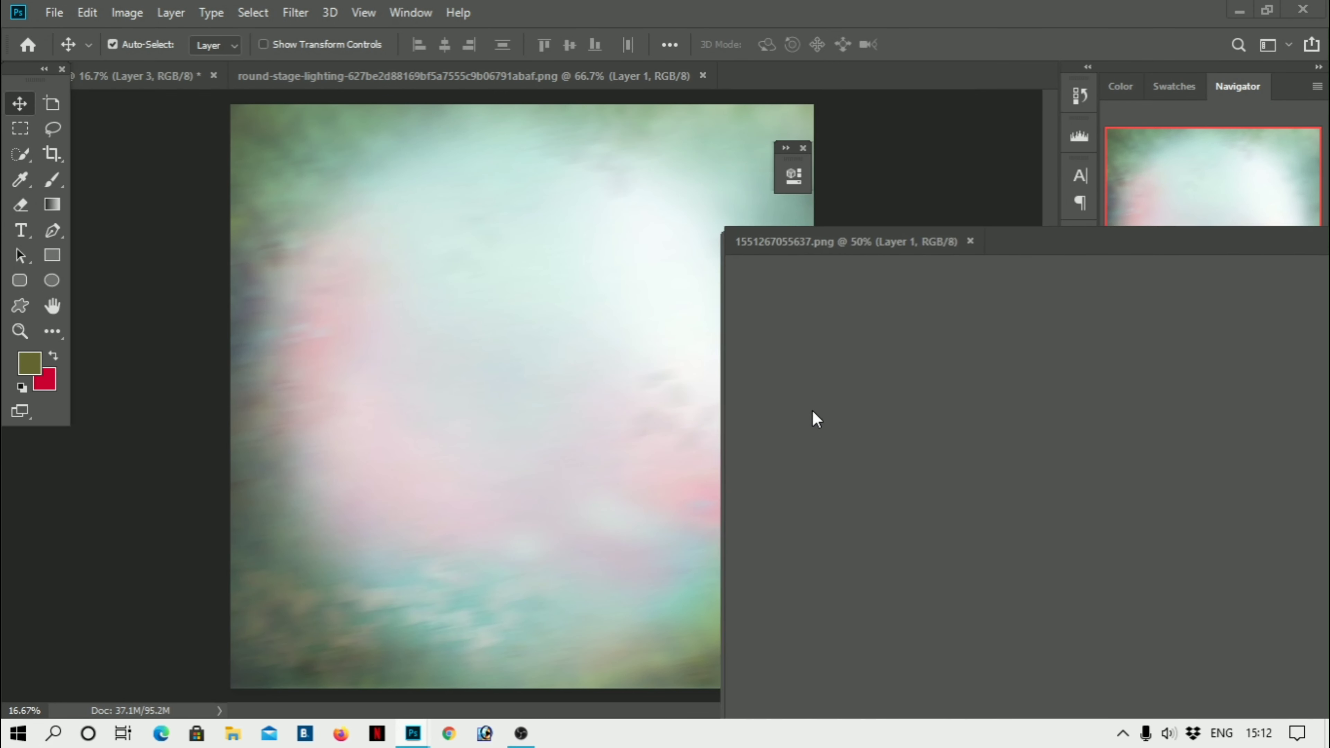
{"action": "left_click_drag", "start_coordinate": [946, 464], "coordinate": [532, 378]}
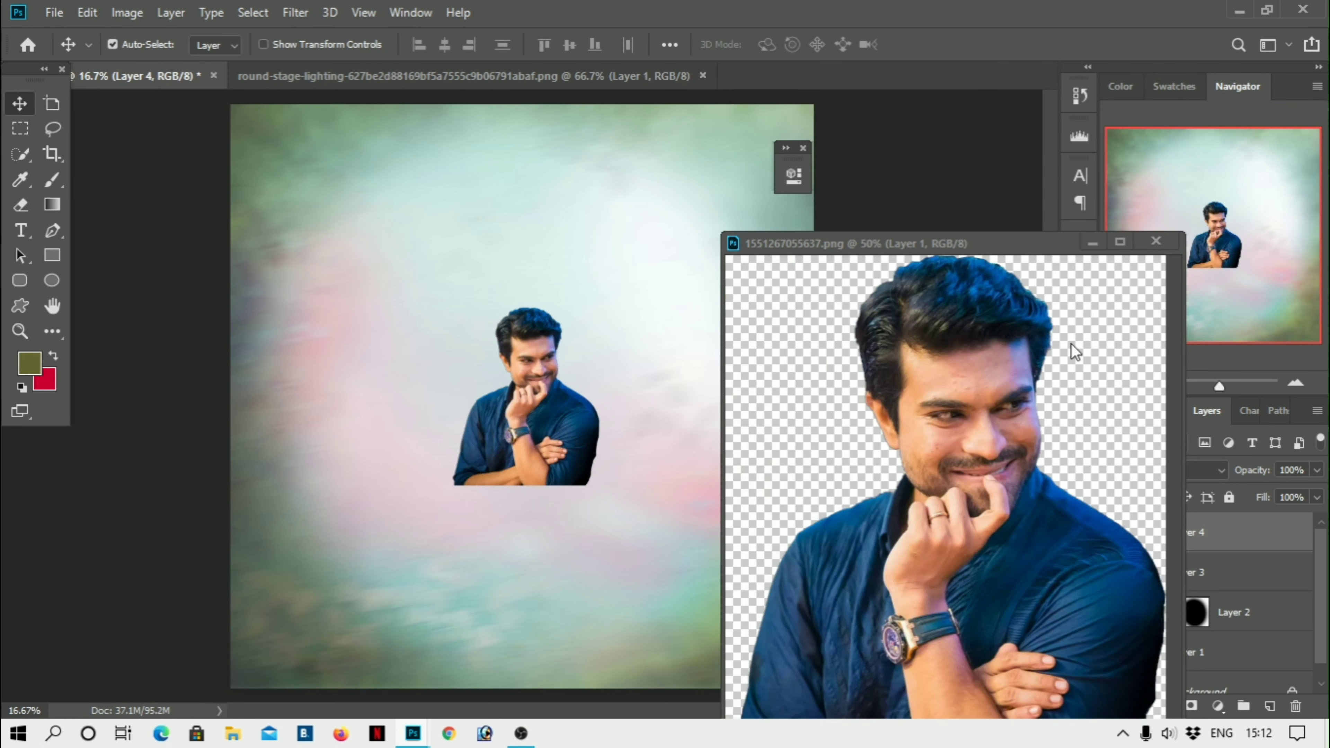
{"action": "left_click", "coordinate": [1156, 242]}
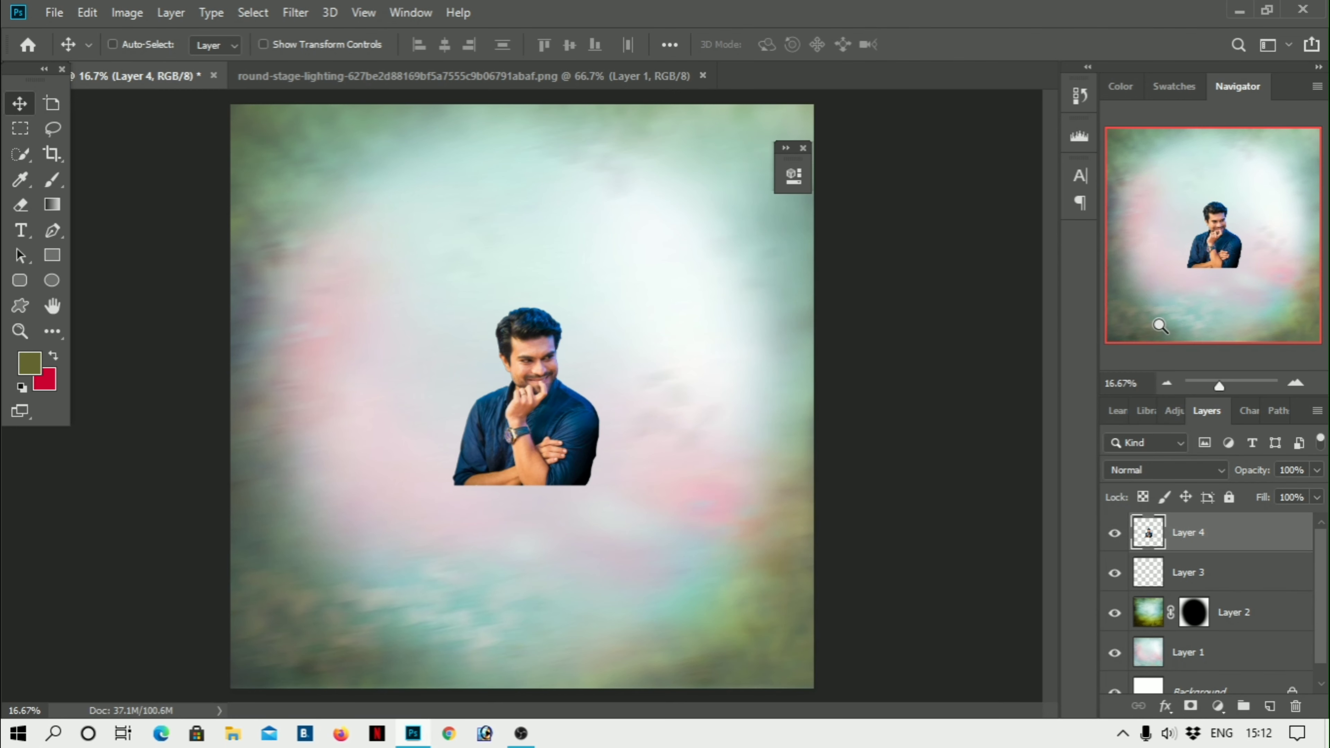
Scale the portrait layer up to about 261% and centre it on the poster
{"action": "key", "text": "ctrl+t"}
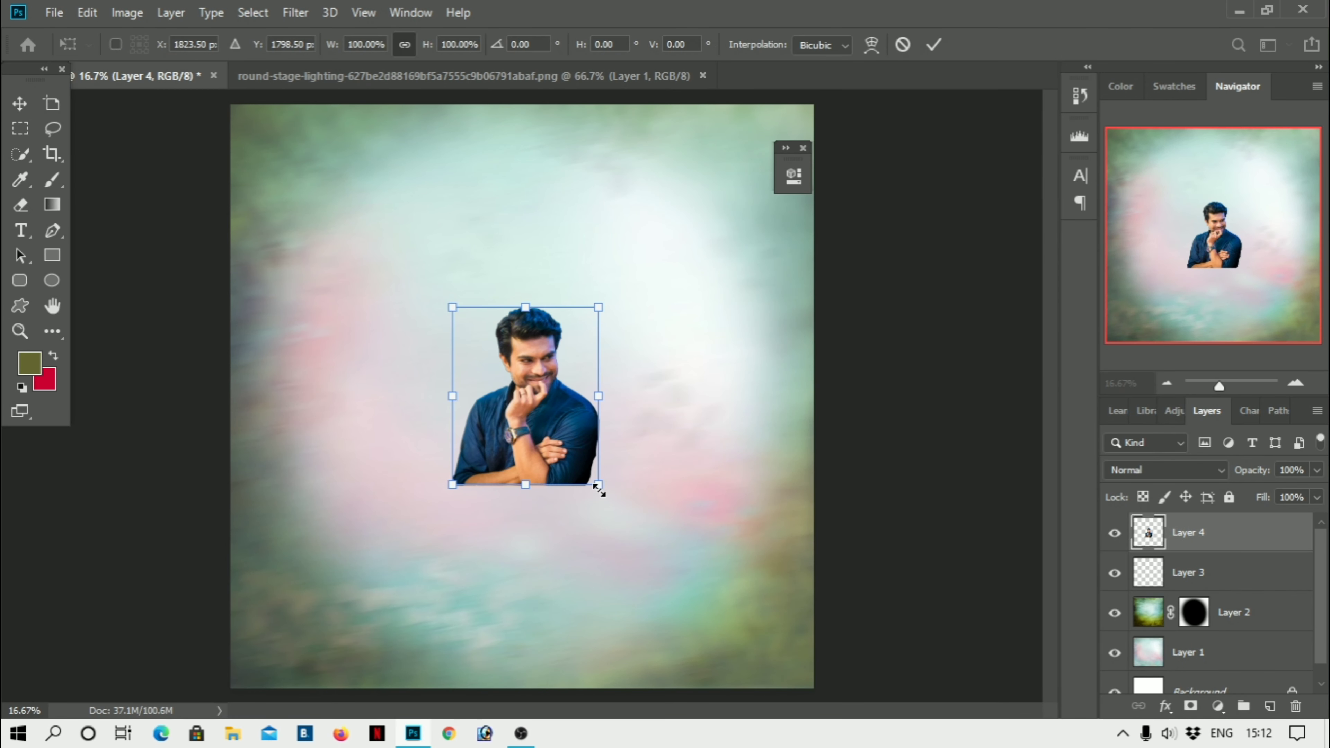
{"action": "left_click_drag", "start_coordinate": [599, 485], "coordinate": [773, 697]}
{"action": "mouse_move", "coordinate": [747, 579]}
{"action": "left_mouse_down"}
{"action": "mouse_move", "coordinate": [739, 508]}
{"action": "mouse_move", "coordinate": [659, 421]}
{"action": "left_mouse_up"}
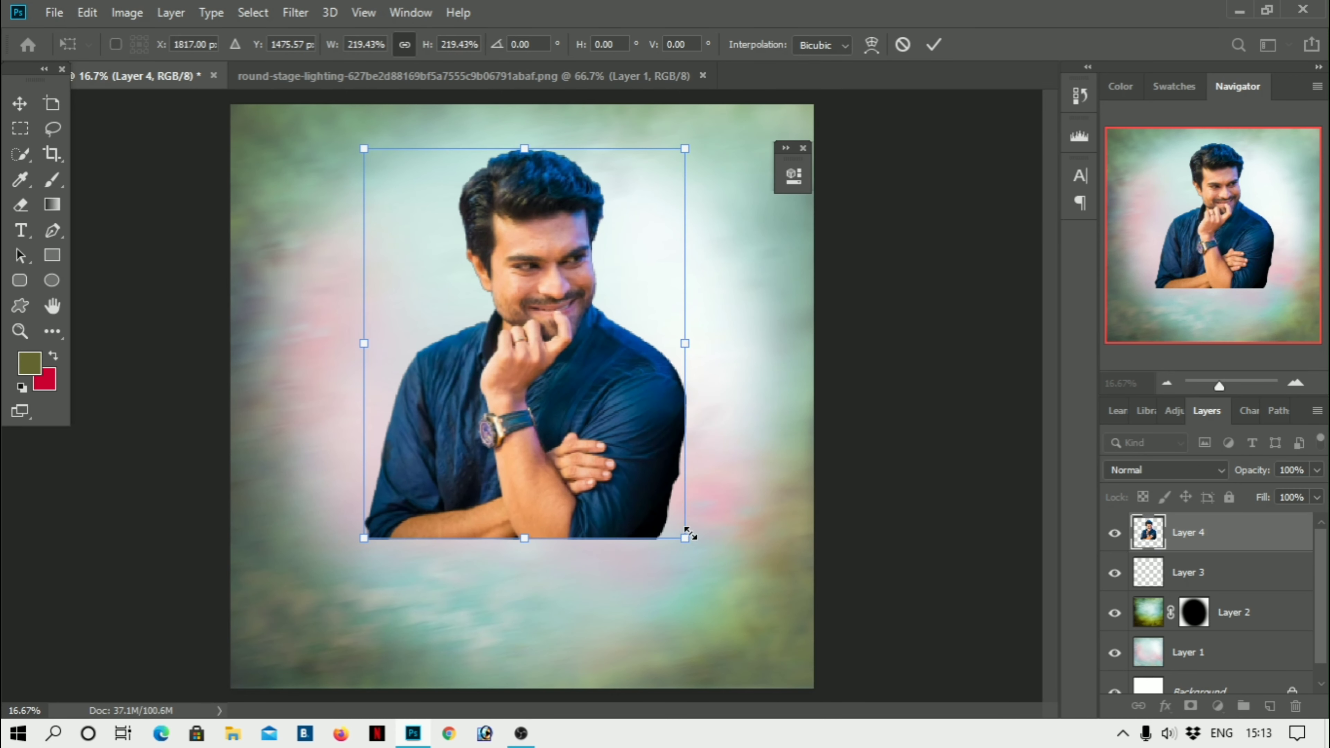
{"action": "left_click_drag", "start_coordinate": [691, 533], "coordinate": [755, 610]}
{"action": "left_click_drag", "start_coordinate": [632, 512], "coordinate": [611, 504]}
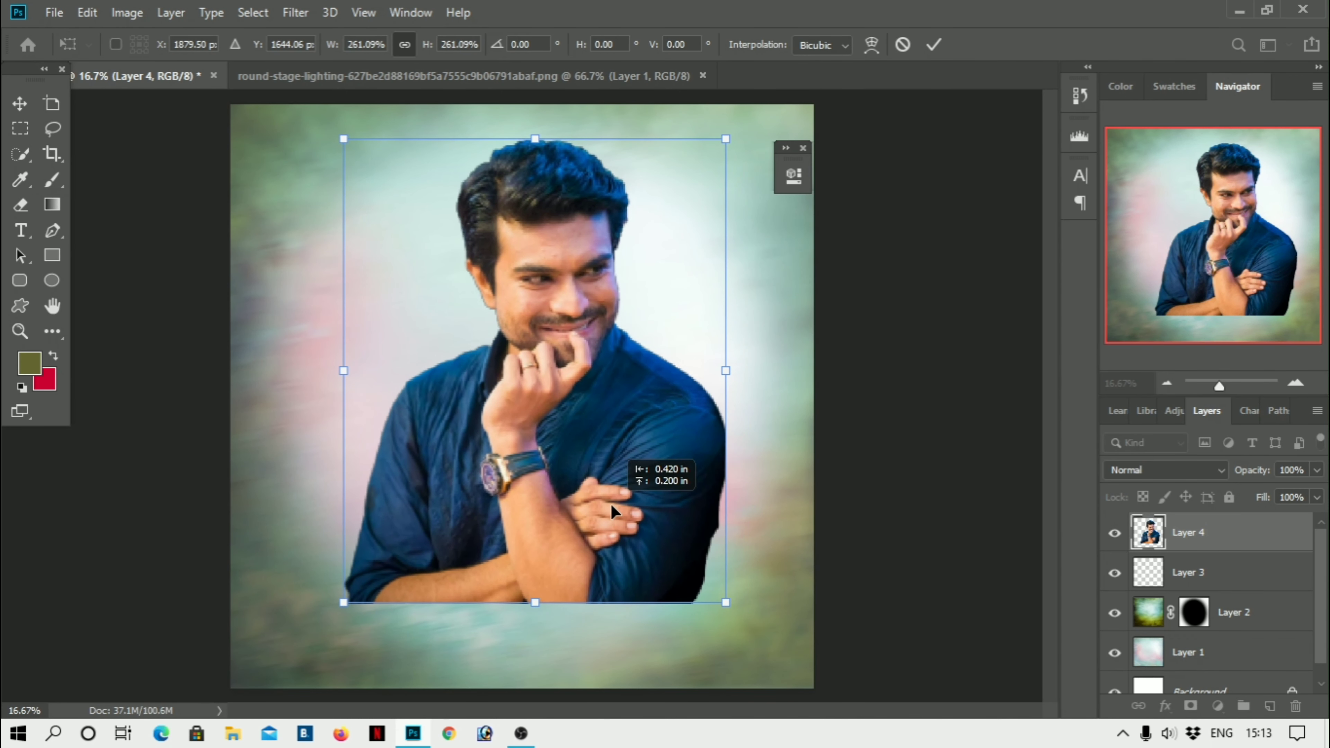
{"action": "key", "text": "Return"}
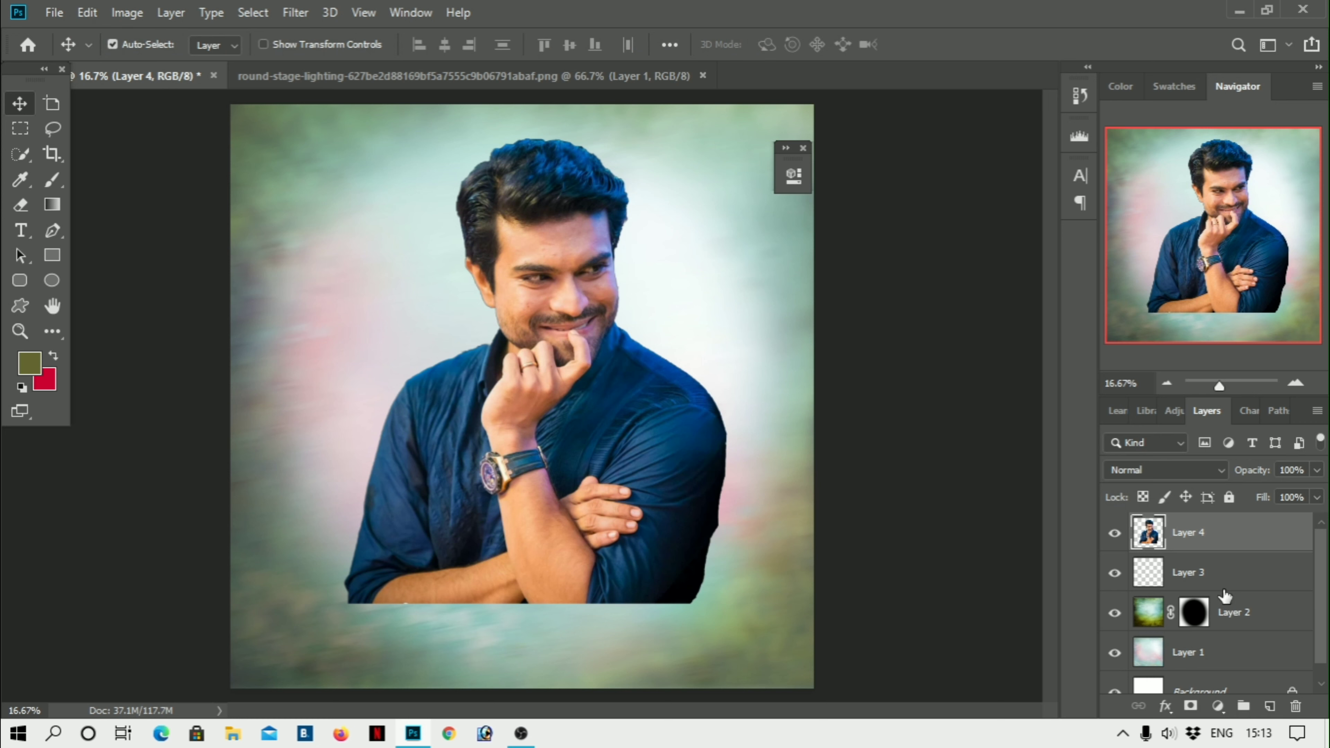
Add a mask to Layer 4 and paint out the portrait's bottom edges with a 28%-hardness brush
{"action": "left_click", "coordinate": [1192, 706]}
{"action": "left_click", "coordinate": [21, 205]}
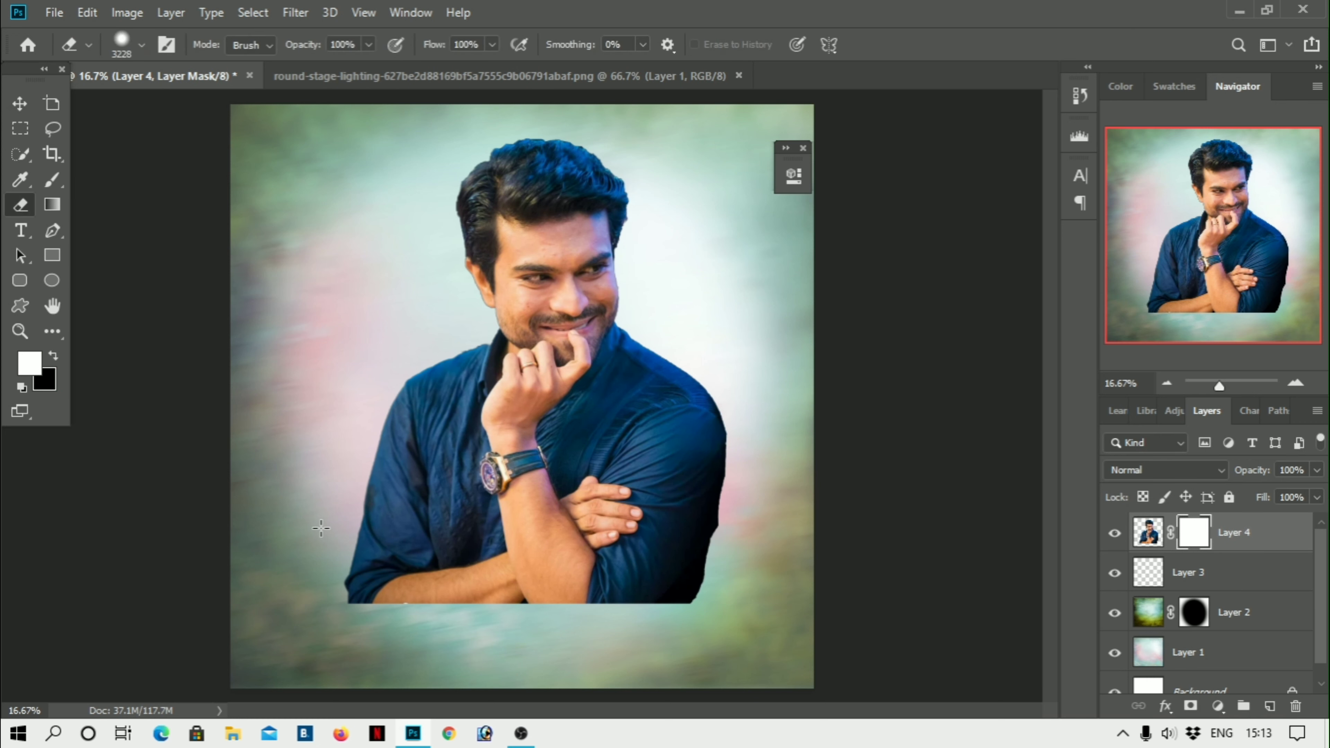
{"action": "right_click", "coordinate": [357, 628]}
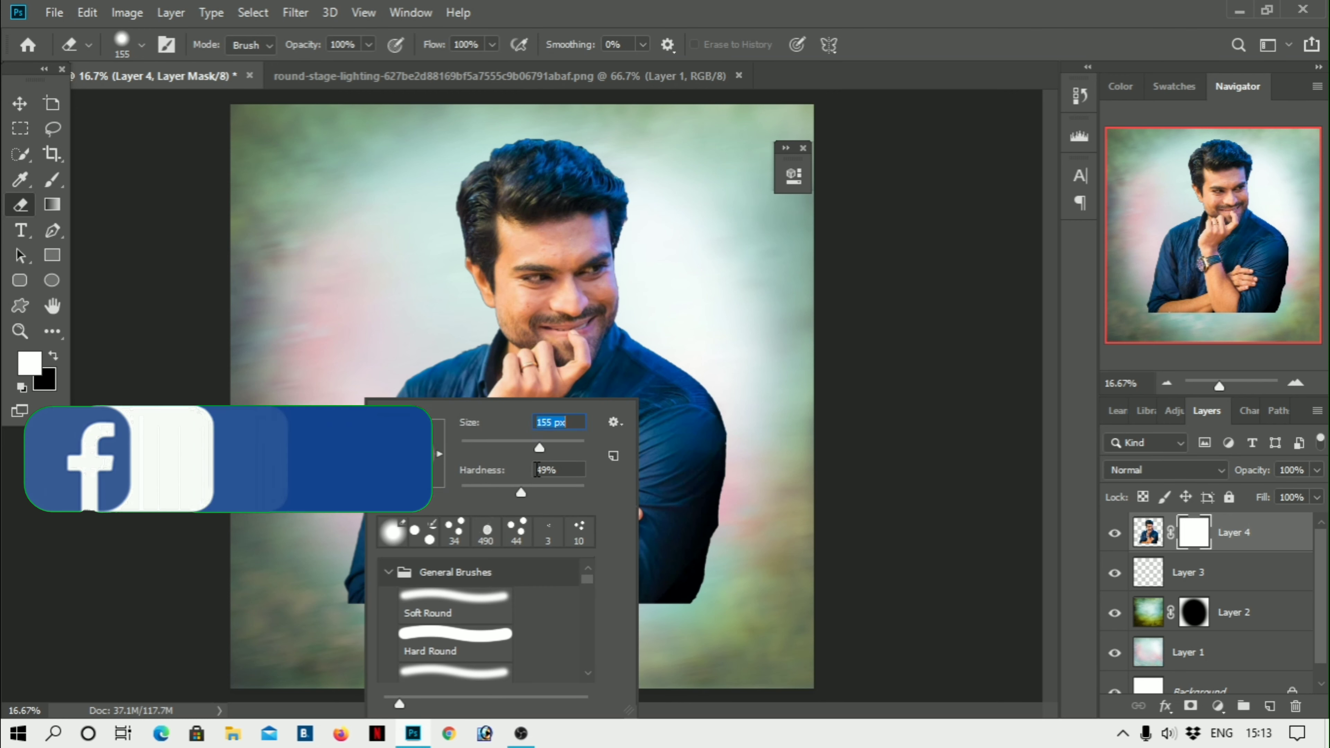
{"action": "left_click", "coordinate": [341, 620]}
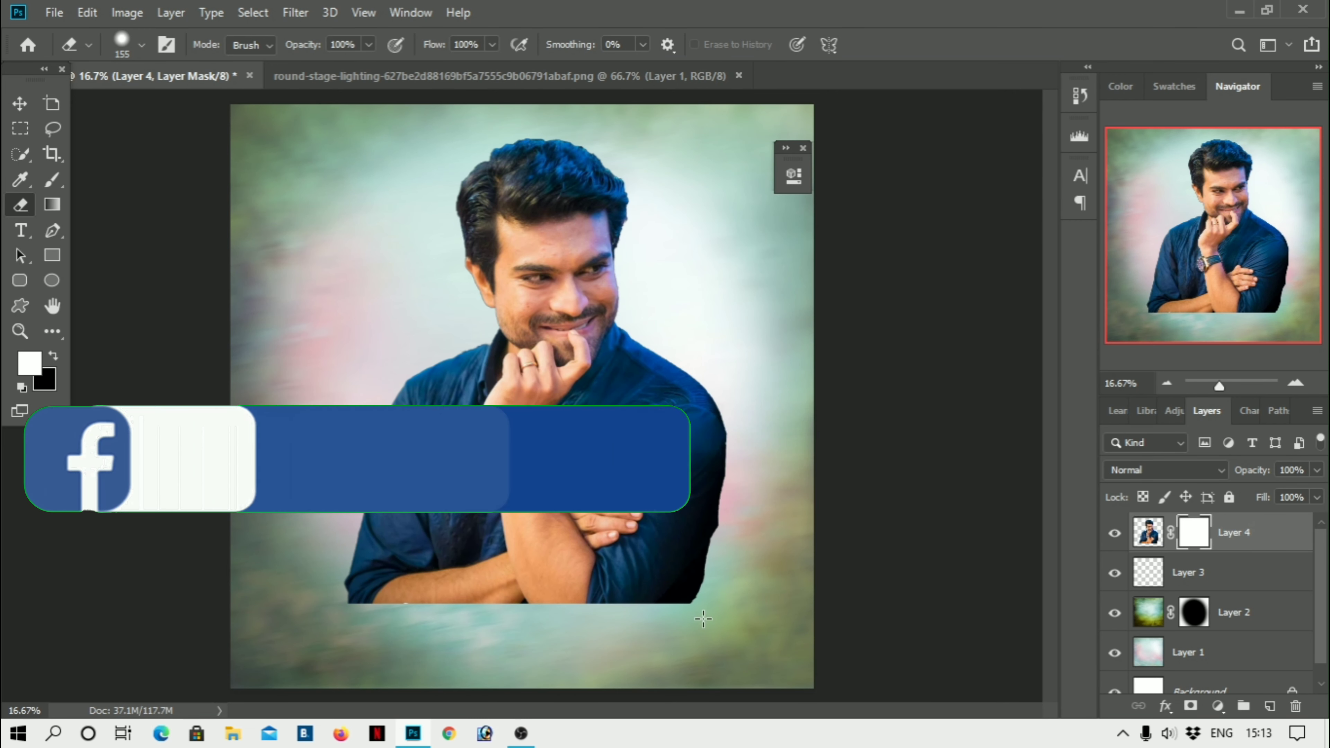
{"action": "left_click_drag", "start_coordinate": [367, 624], "coordinate": [742, 621]}
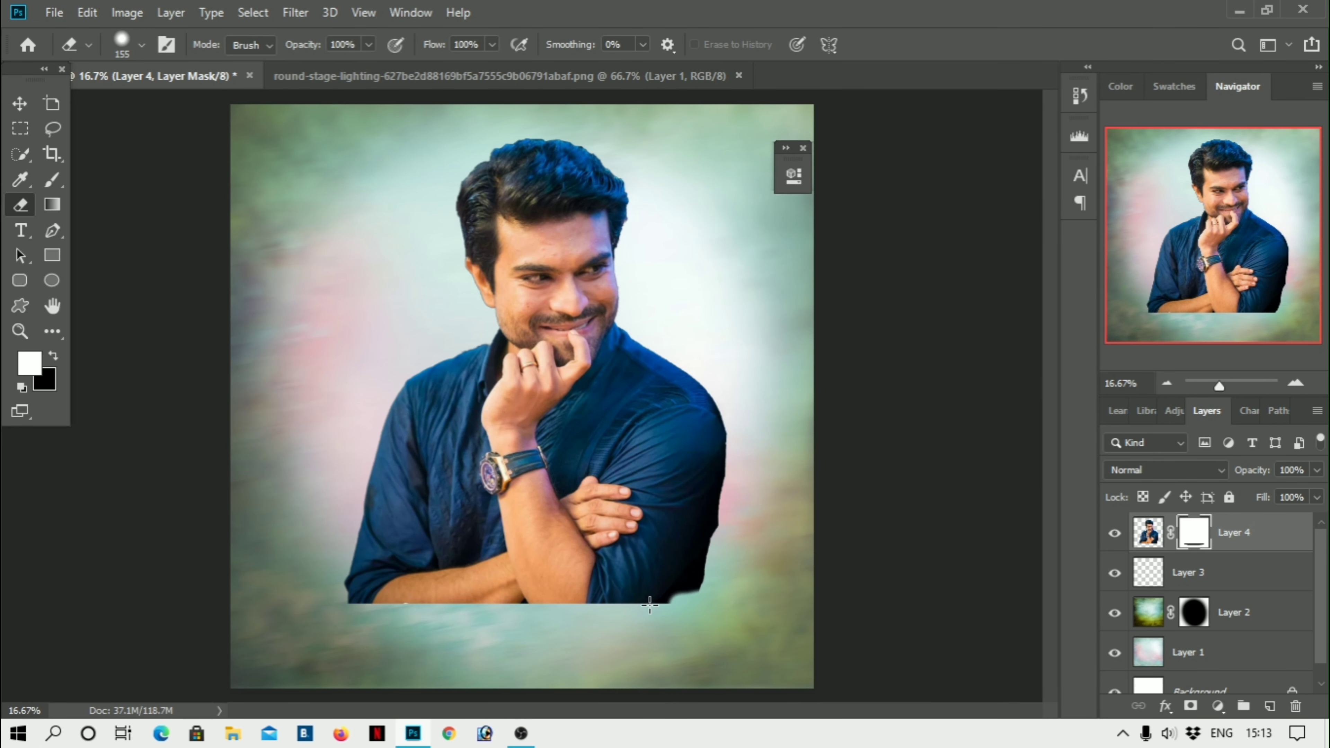
{"action": "right_click", "coordinate": [587, 618]}
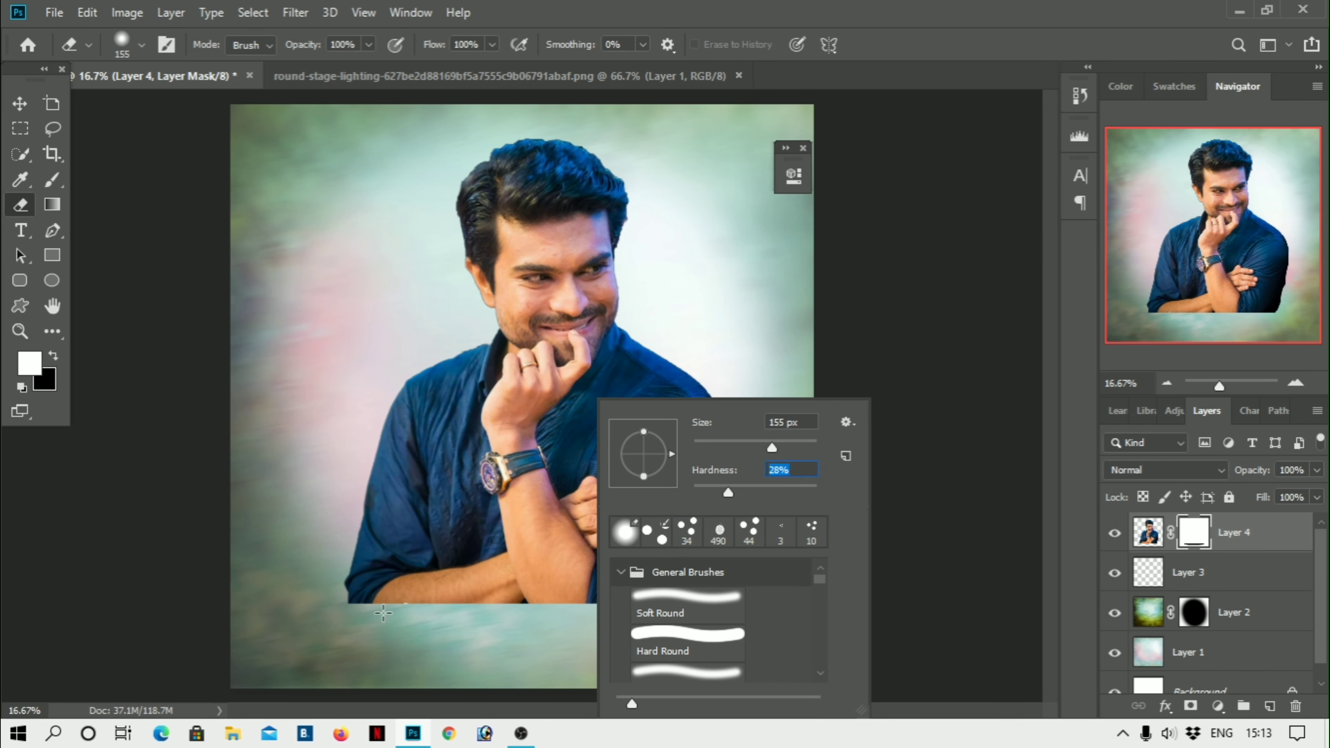
{"action": "key", "text": "Return"}
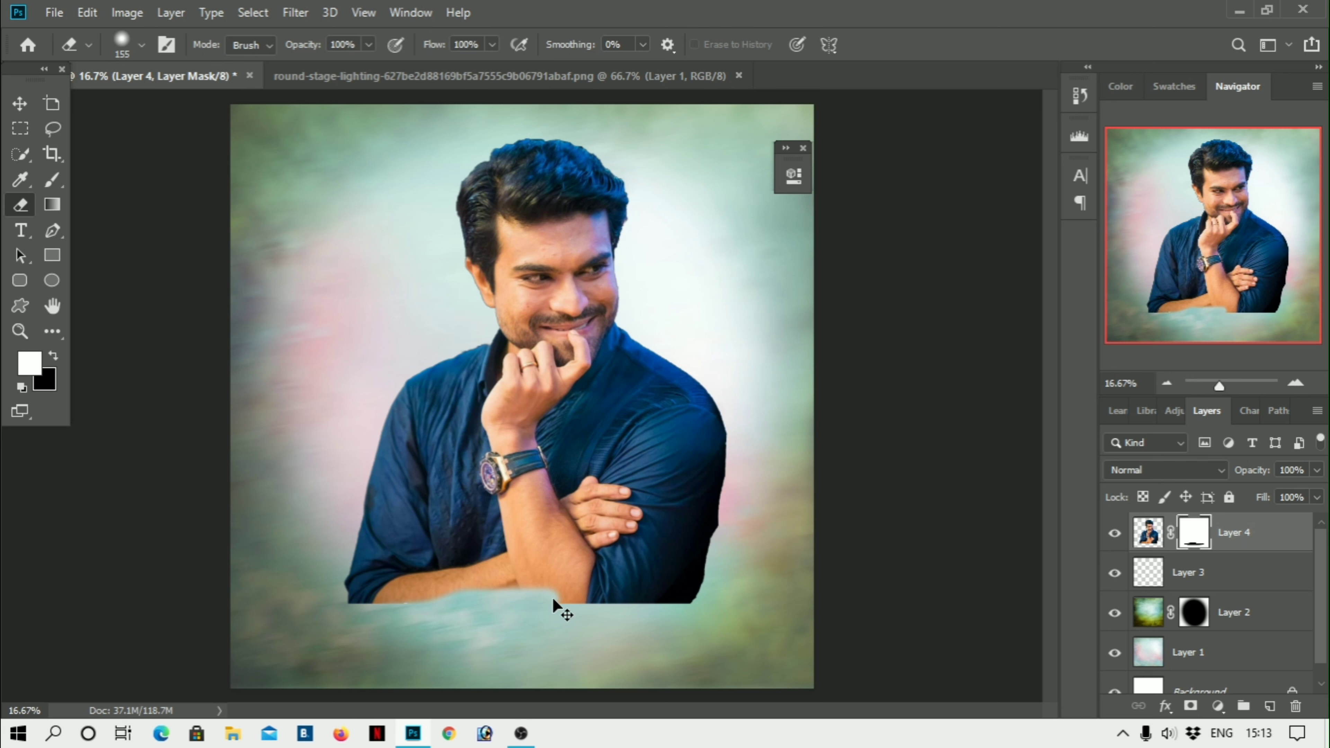
{"action": "left_click_drag", "start_coordinate": [554, 602], "coordinate": [398, 603]}
Soften the brush to 5% hardness at 432 px and fade the shirt's bottom edge
{"action": "right_click", "coordinate": [581, 615]}
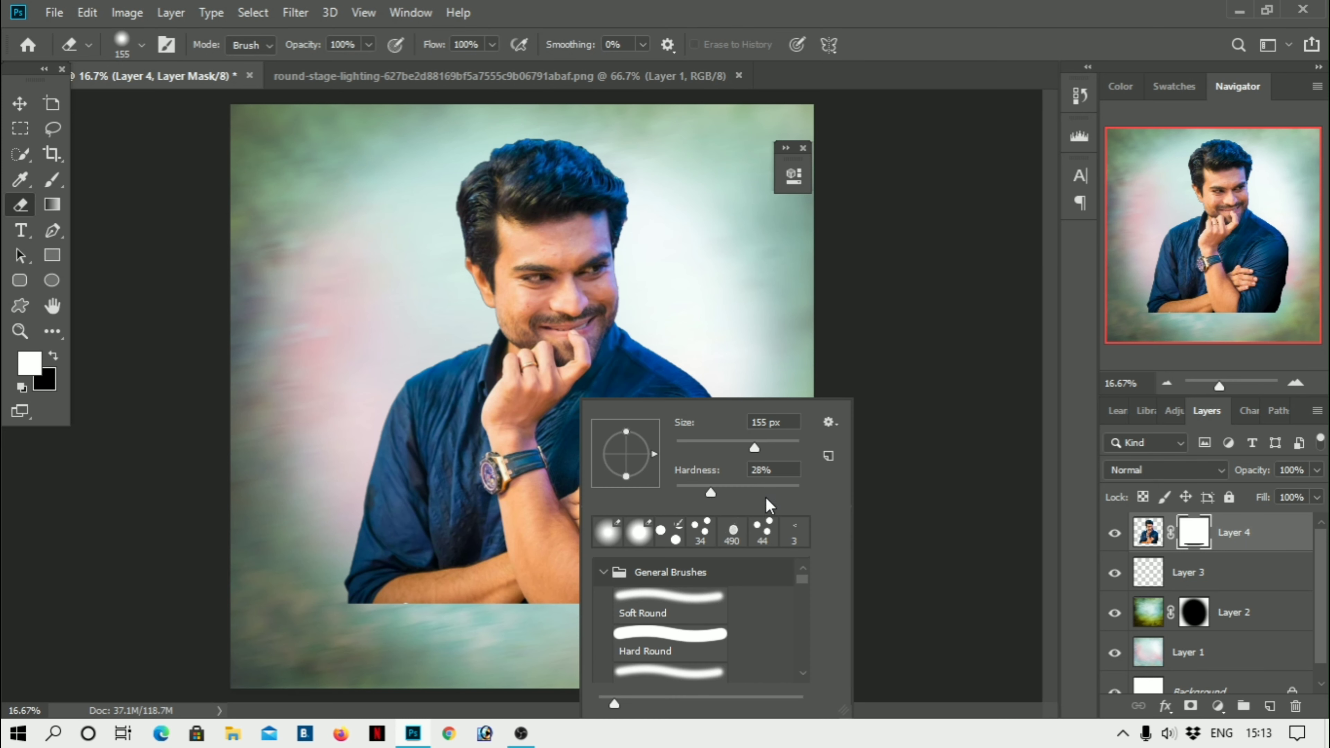
{"action": "key", "text": "Return"}
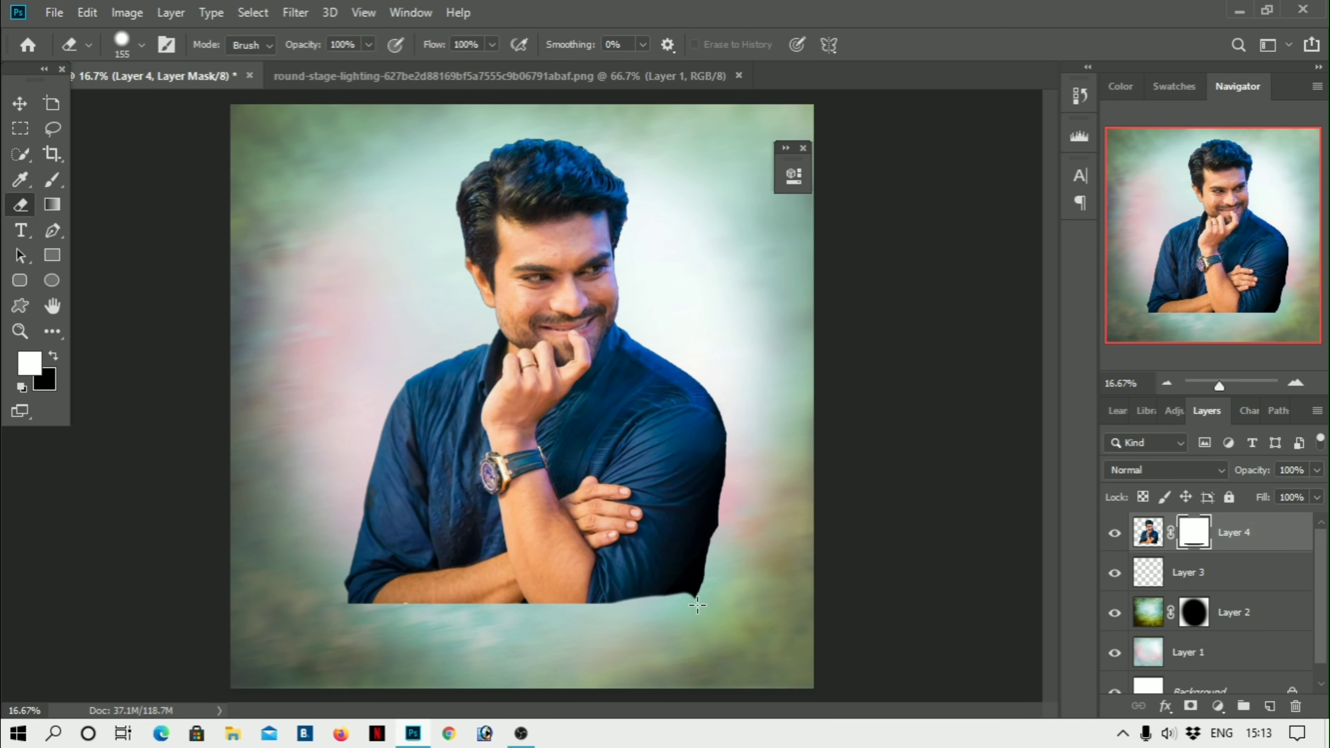
{"action": "right_click", "coordinate": [662, 629]}
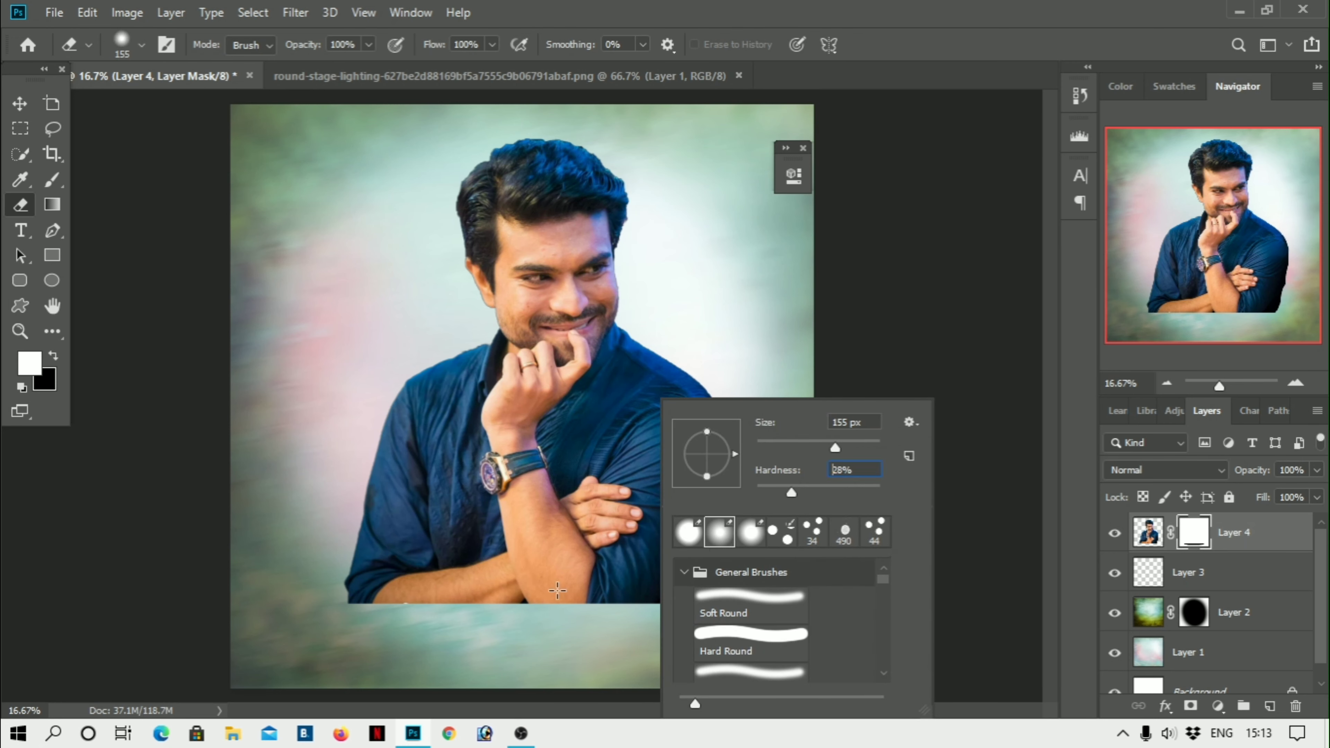
{"action": "key", "text": "Return"}
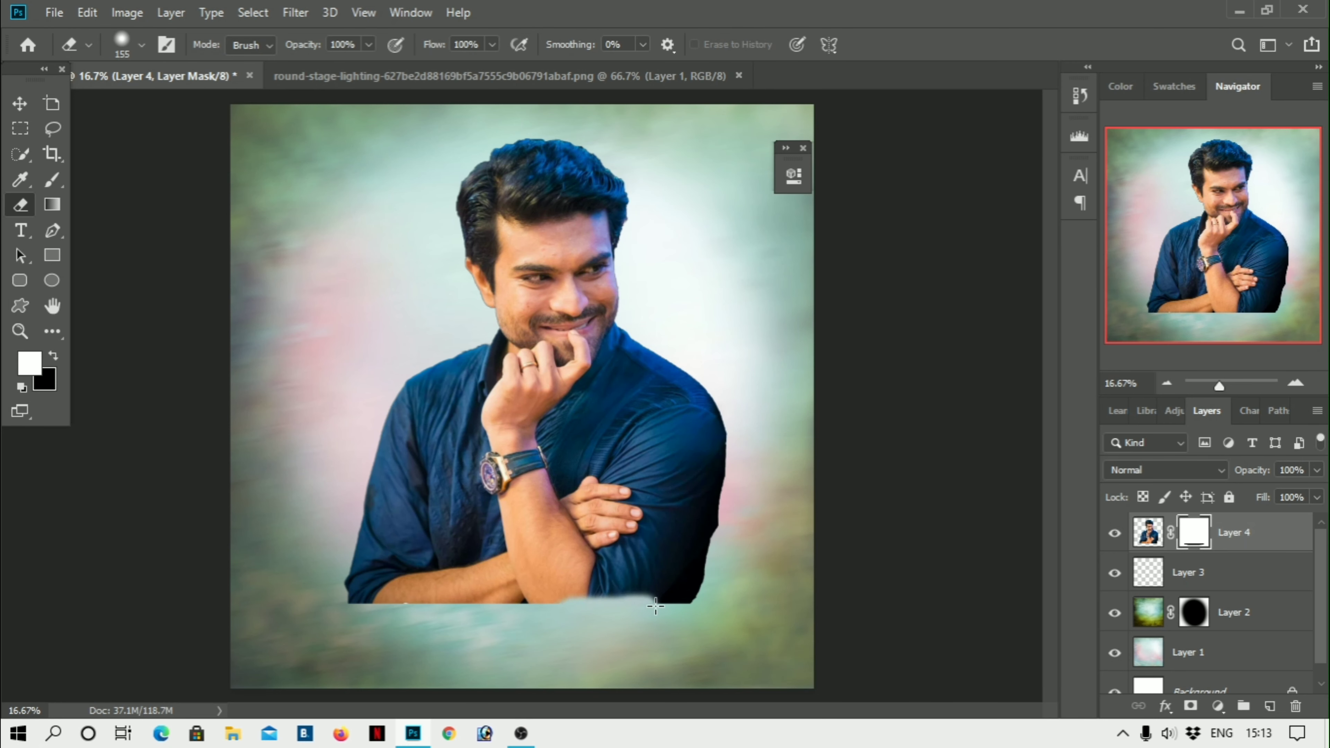
{"action": "right_click", "coordinate": [685, 629]}
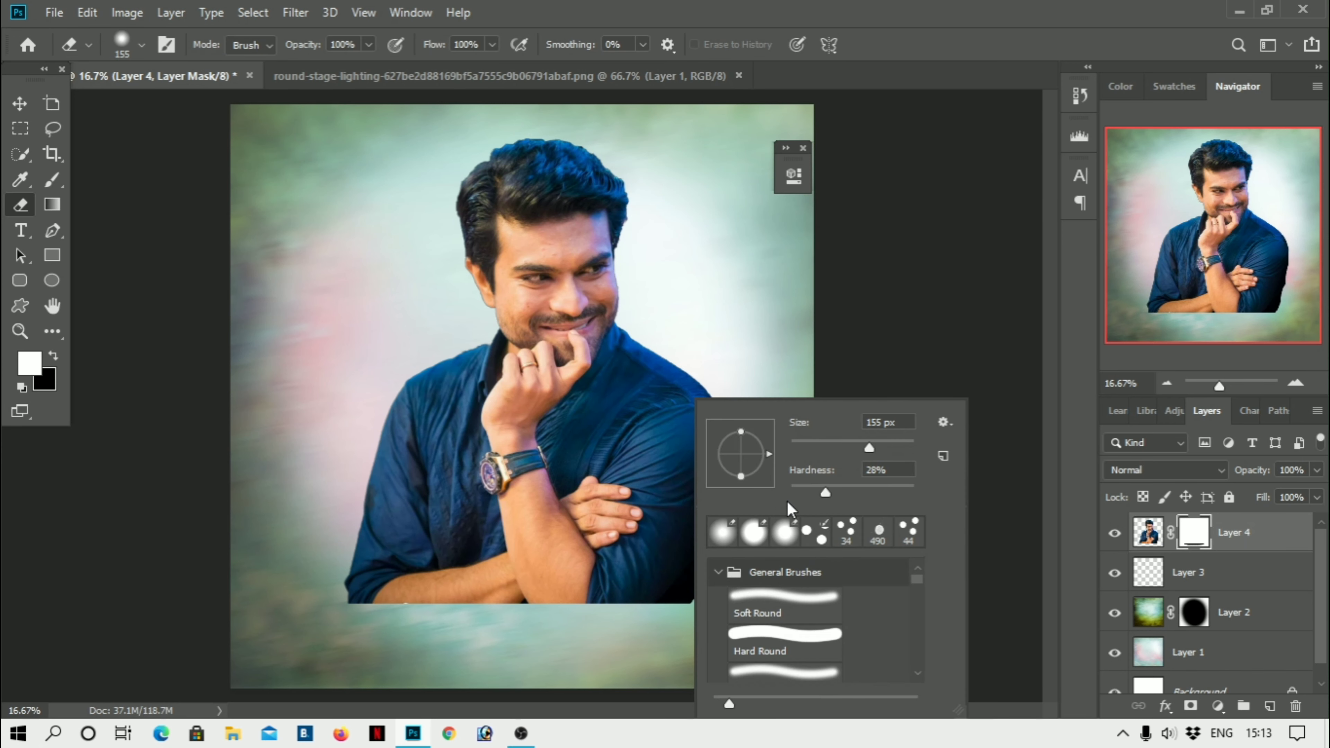
{"action": "key", "text": "Return"}
{"action": "left_click_drag", "start_coordinate": [558, 603], "coordinate": [718, 597]}
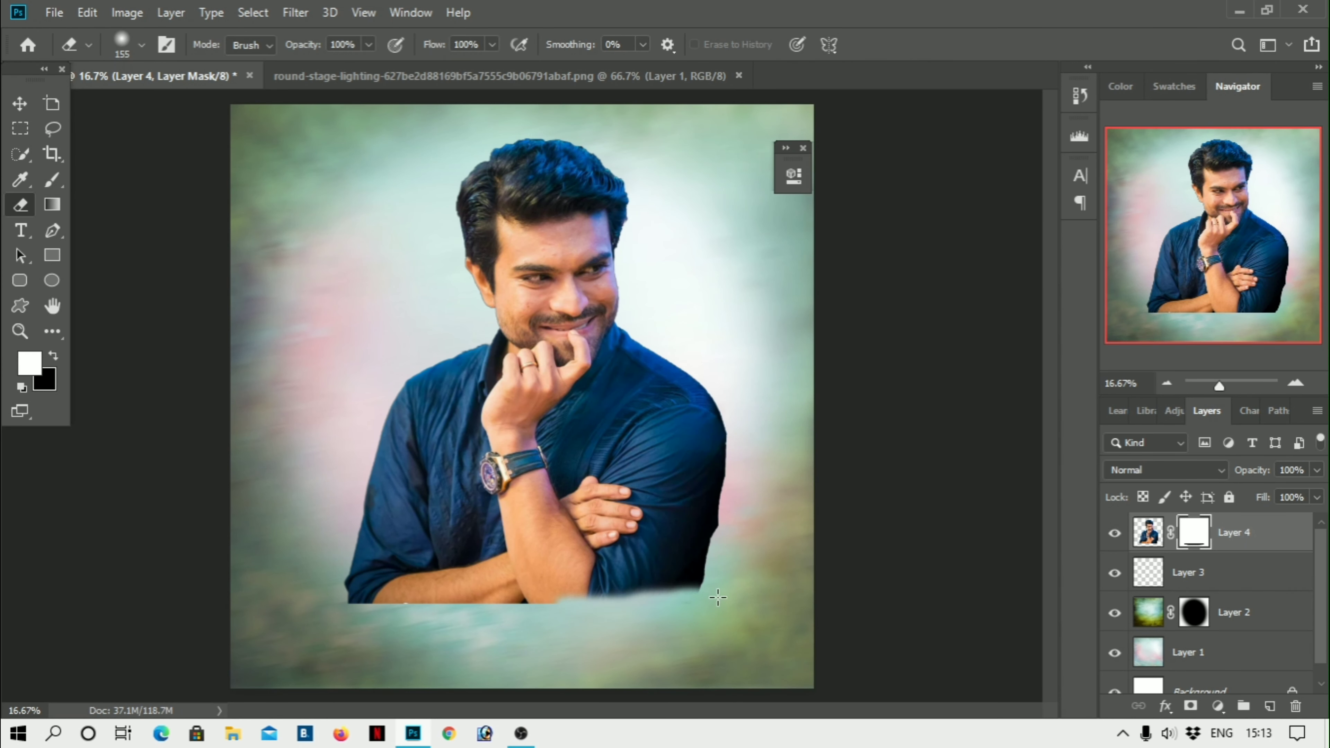
{"action": "right_click", "coordinate": [723, 603]}
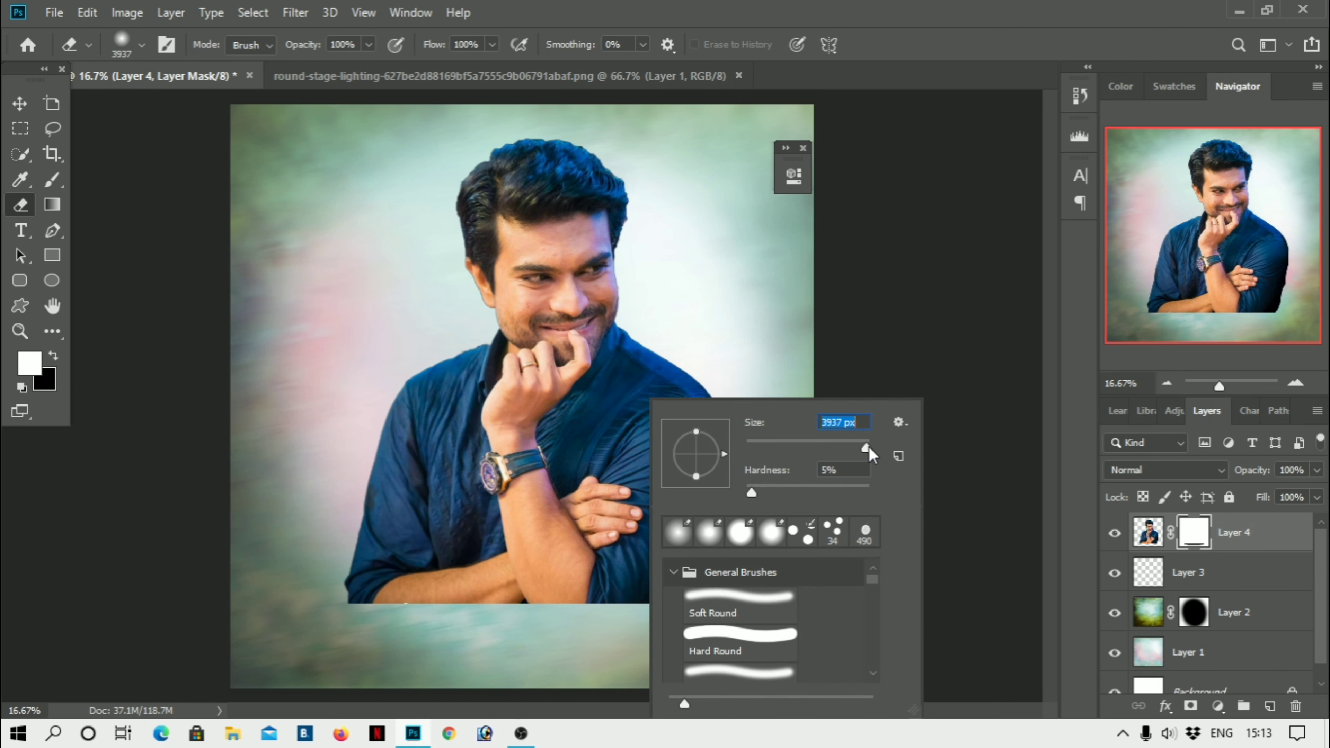
{"action": "key", "text": "Return"}
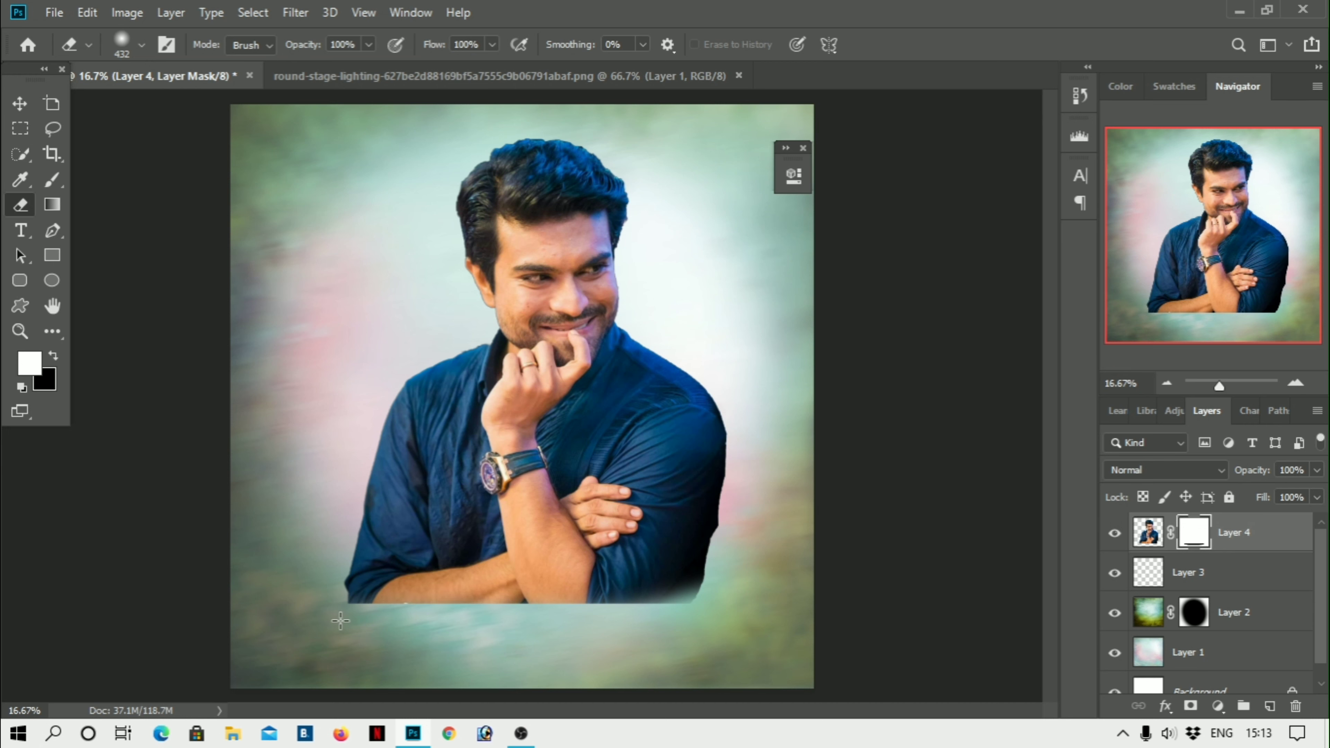
Fade the shirt's lower-left and lower-right edges into the mist, then target Layer 4's image
{"action": "left_click_drag", "start_coordinate": [341, 621], "coordinate": [706, 592]}
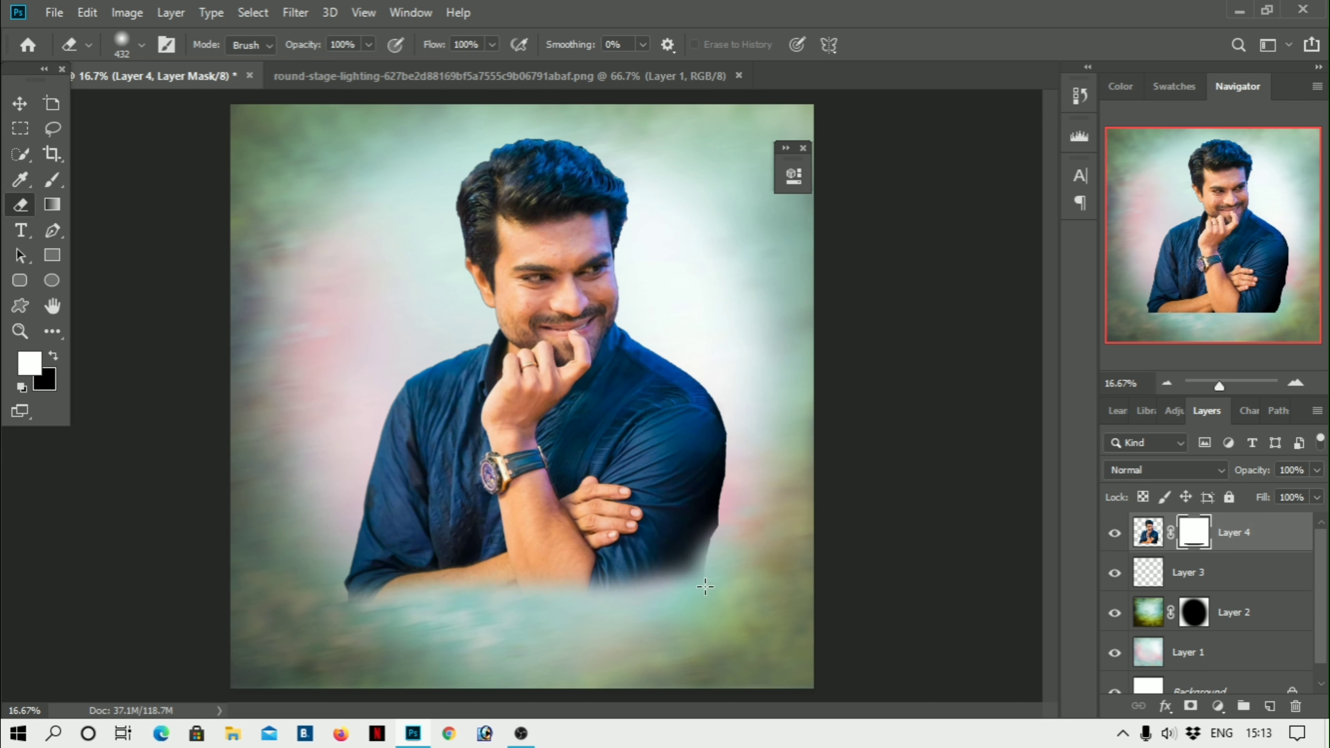
{"action": "left_click_drag", "start_coordinate": [324, 597], "coordinate": [537, 634]}
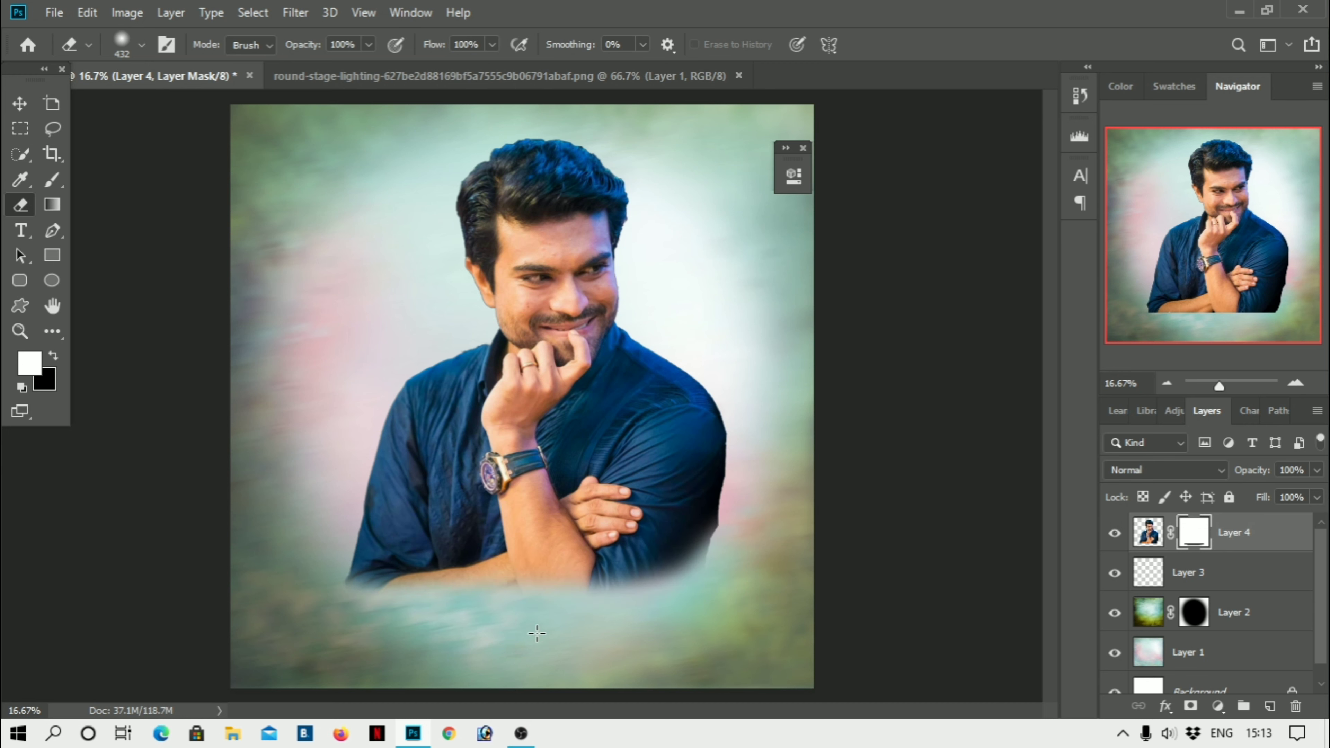
{"action": "mouse_move", "coordinate": [293, 542]}
{"action": "left_mouse_down"}
{"action": "mouse_move", "coordinate": [356, 596]}
{"action": "mouse_move", "coordinate": [391, 594]}
{"action": "left_mouse_up"}
{"action": "left_click_drag", "start_coordinate": [583, 598], "coordinate": [762, 555]}
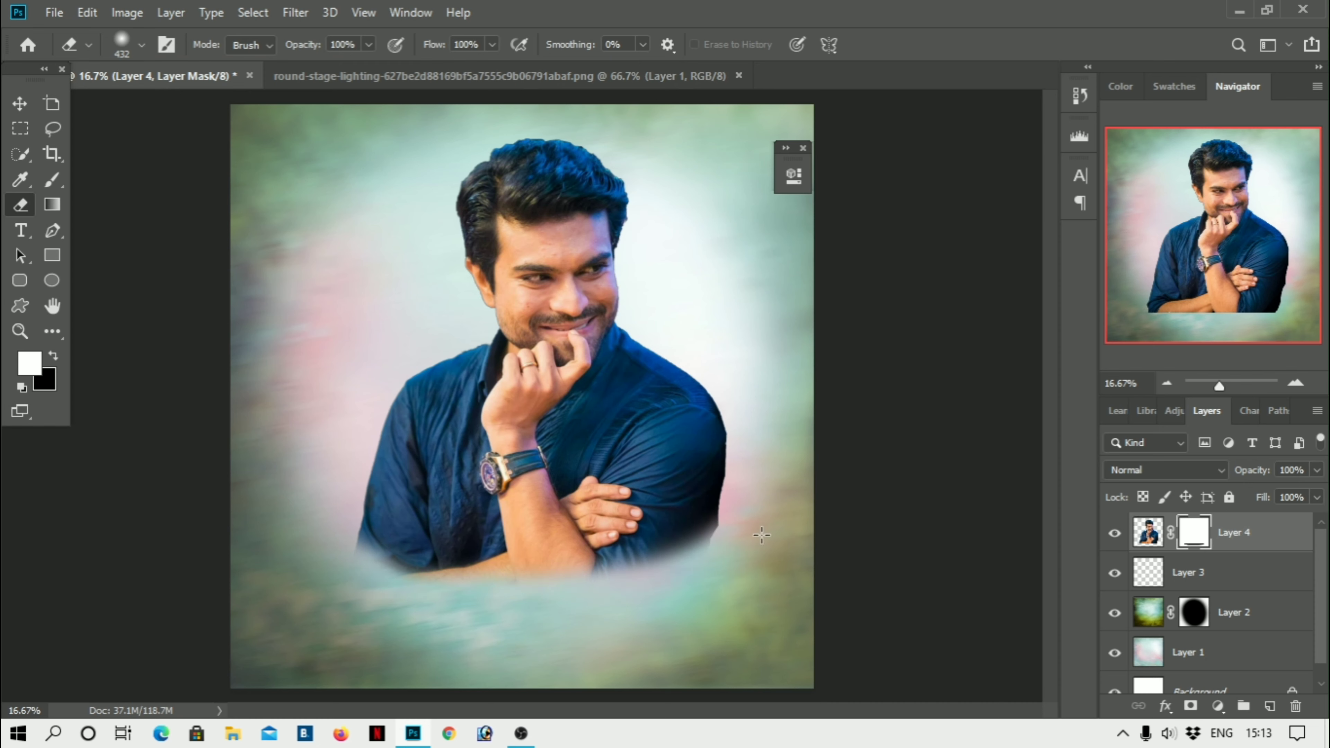
{"action": "right_click", "coordinate": [303, 701]}
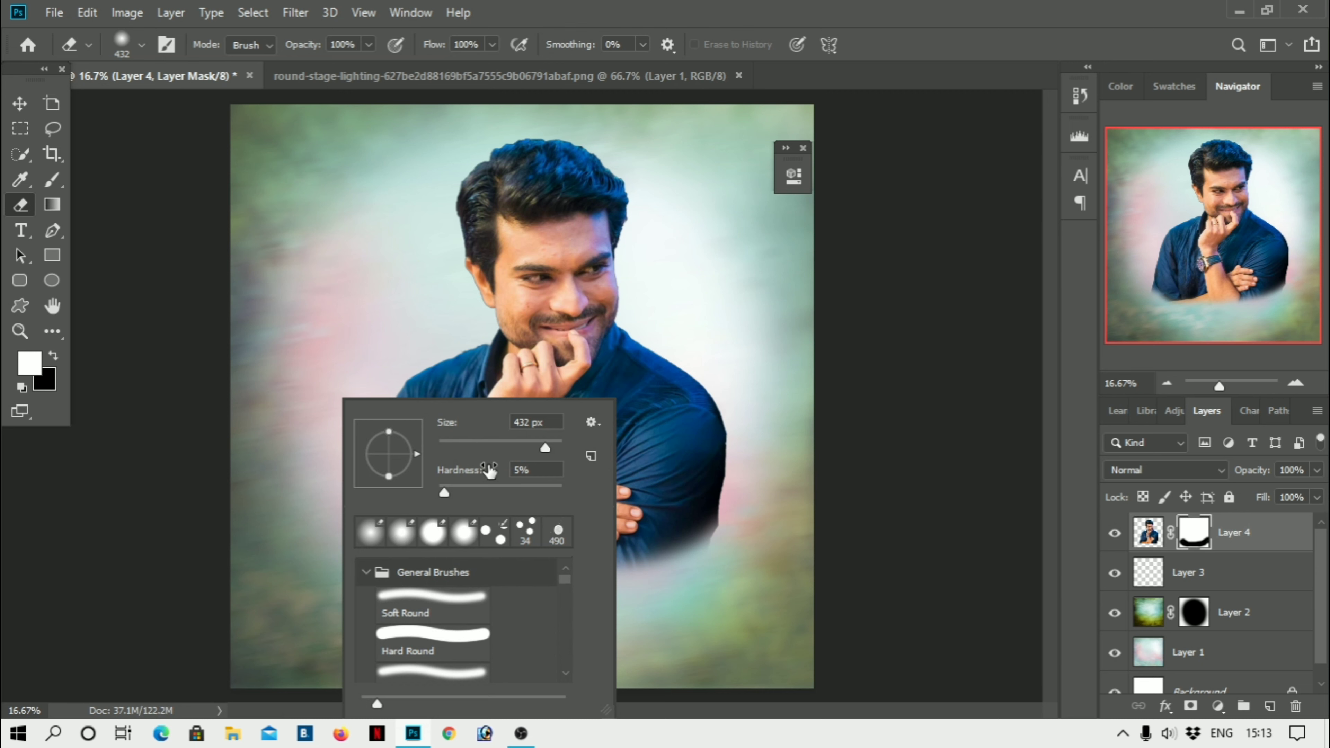
{"action": "left_click", "coordinate": [1227, 548]}
{"action": "left_click", "coordinate": [1148, 532]}
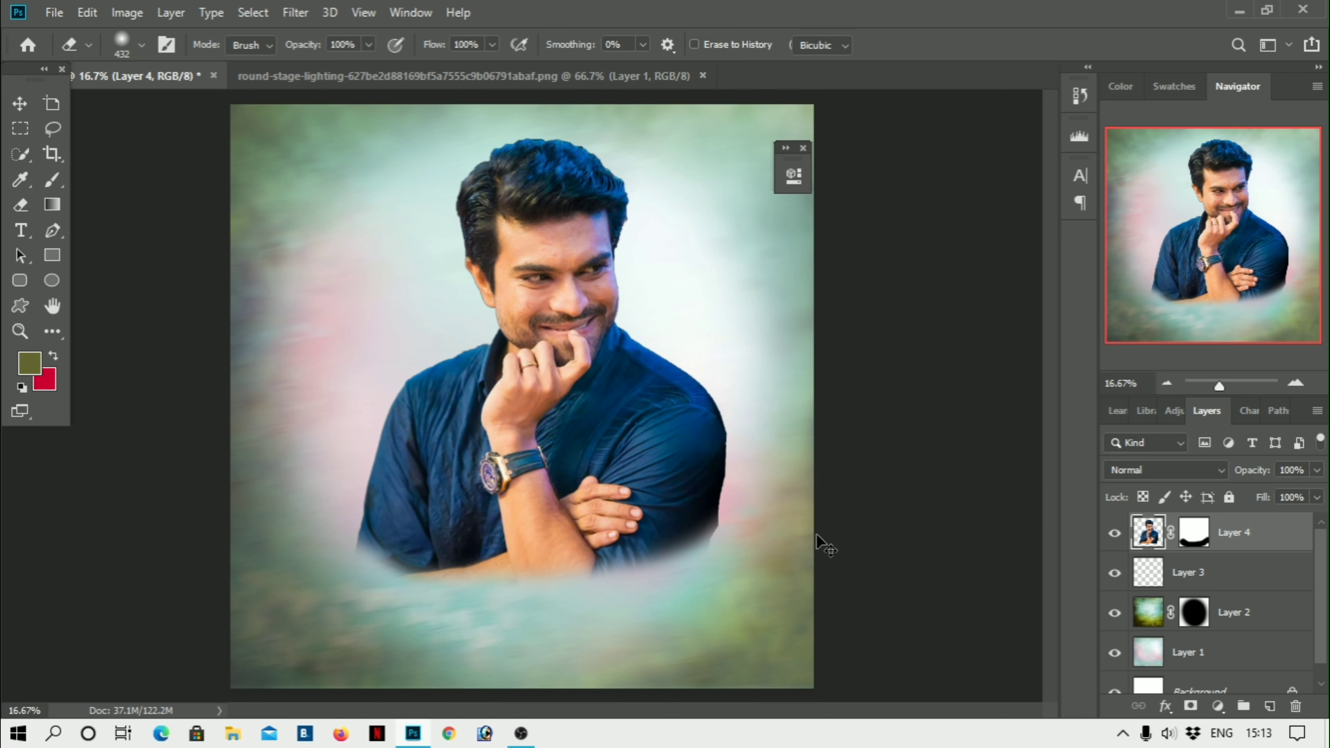
Scale the masked portrait down to about 57% and move it to the poster's upper centre
{"action": "key", "text": "ctrl+t"}
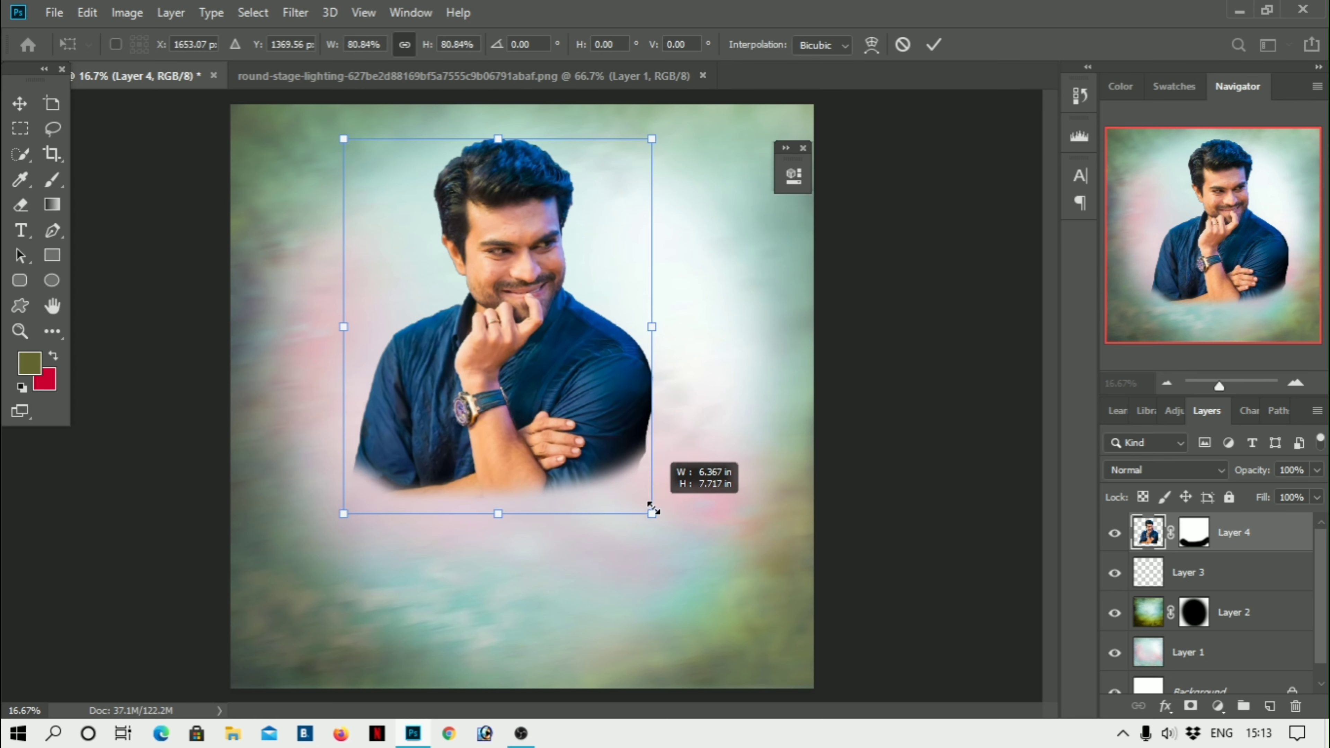
{"action": "left_click_drag", "start_coordinate": [725, 601], "coordinate": [619, 465]}
{"action": "left_click_drag", "start_coordinate": [459, 422], "coordinate": [502, 418]}
{"action": "mouse_move", "coordinate": [653, 460]}
{"action": "left_mouse_down"}
{"action": "mouse_move", "coordinate": [614, 429]}
{"action": "mouse_move", "coordinate": [606, 399]}
{"action": "mouse_move", "coordinate": [567, 393]}
{"action": "left_mouse_up"}
{"action": "key", "text": "Return"}
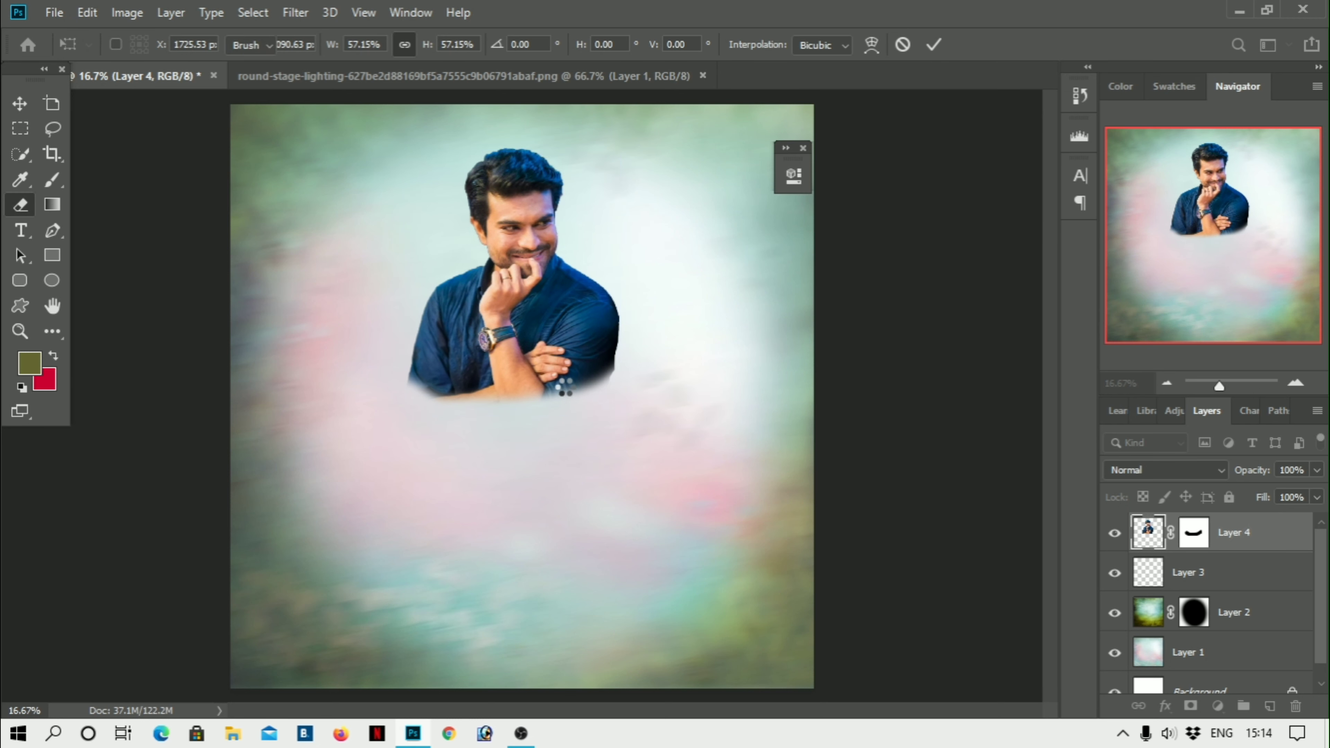
With the Eraser, briefly lower then restore Layer 4's opacity and erase the portrait's lower edge
{"action": "key", "text": "e"}
{"action": "left_click", "coordinate": [1316, 470]}
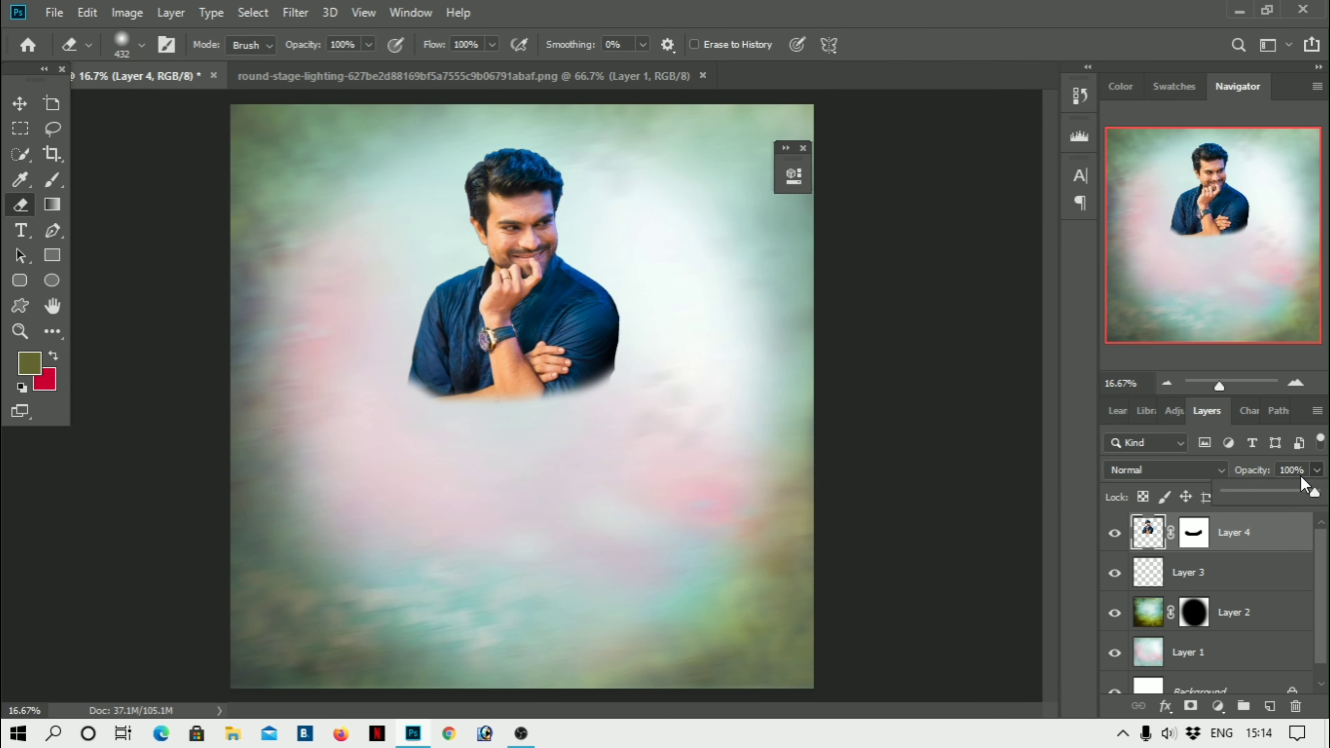
{"action": "left_click_drag", "start_coordinate": [1272, 493], "coordinate": [1259, 495]}
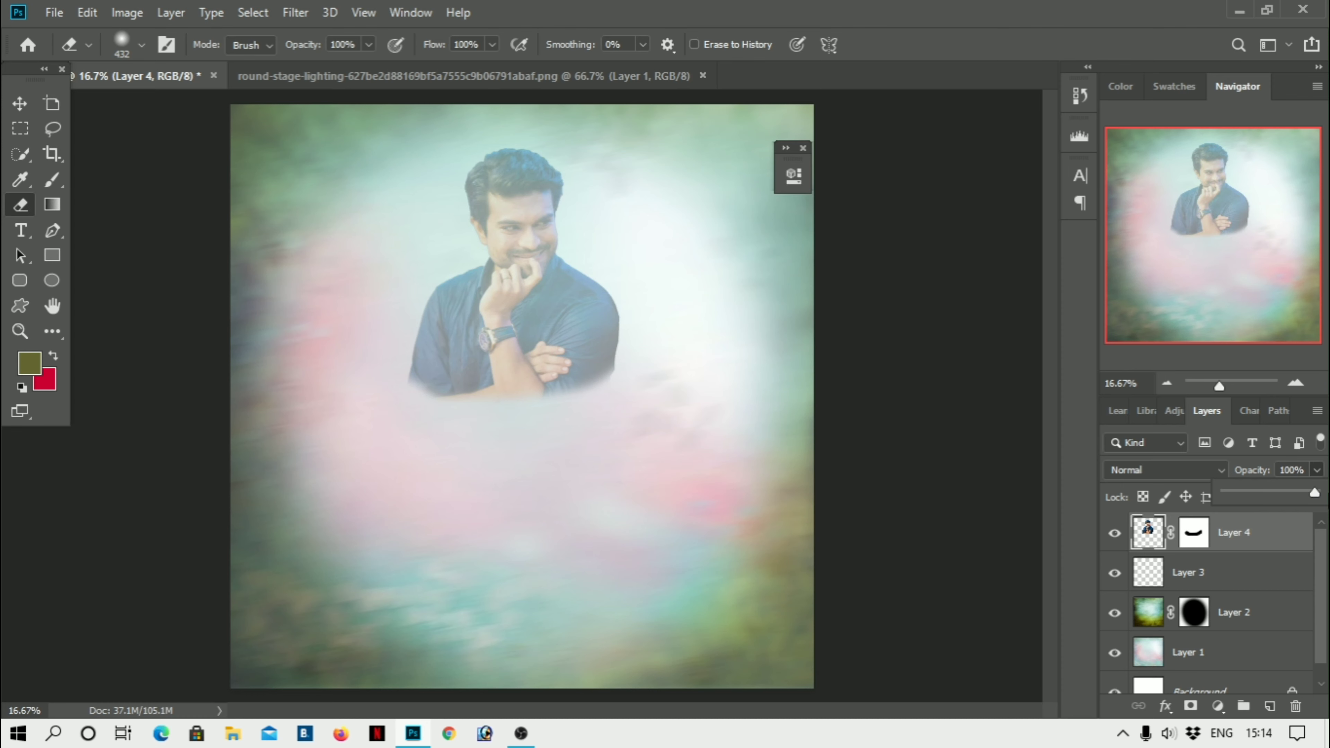
{"action": "left_click", "coordinate": [244, 655]}
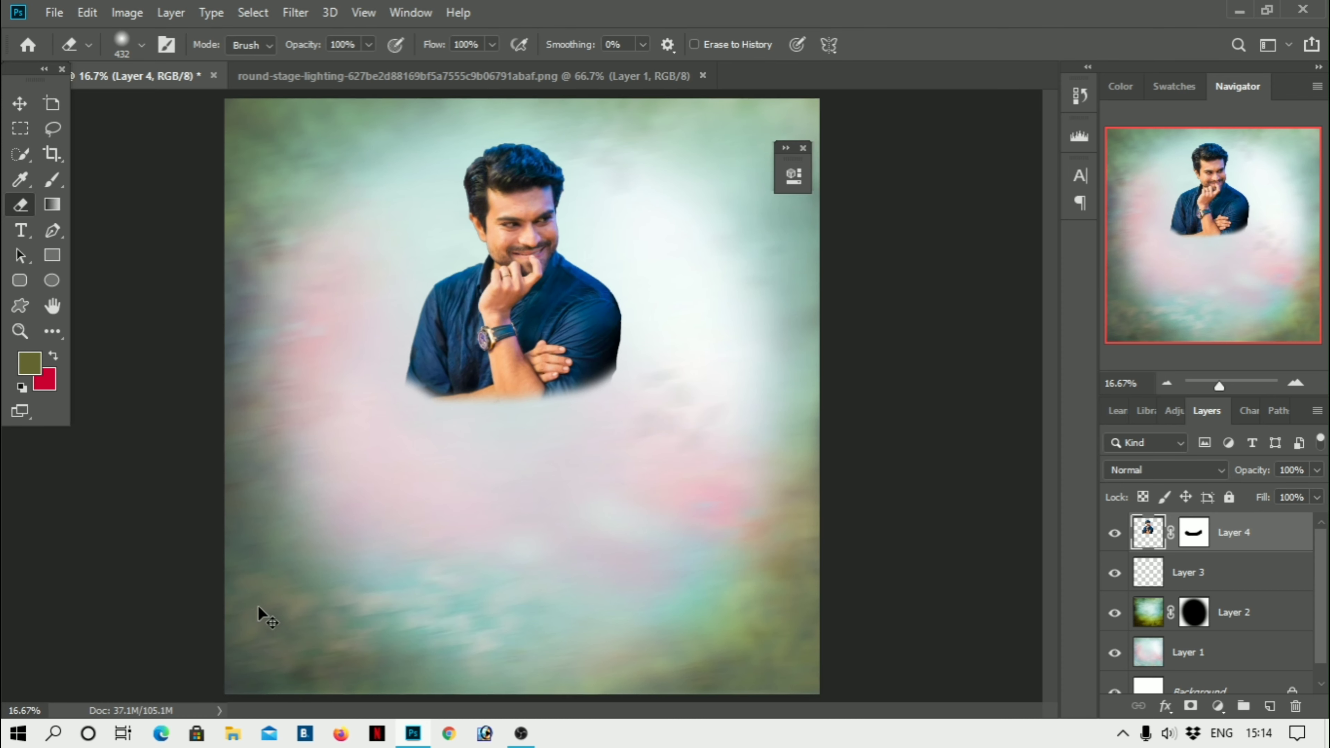
{"action": "key", "text": "ctrl+plus"}
{"action": "key", "text": "ctrl+plus"}
{"action": "key", "text": "ctrl+plus"}
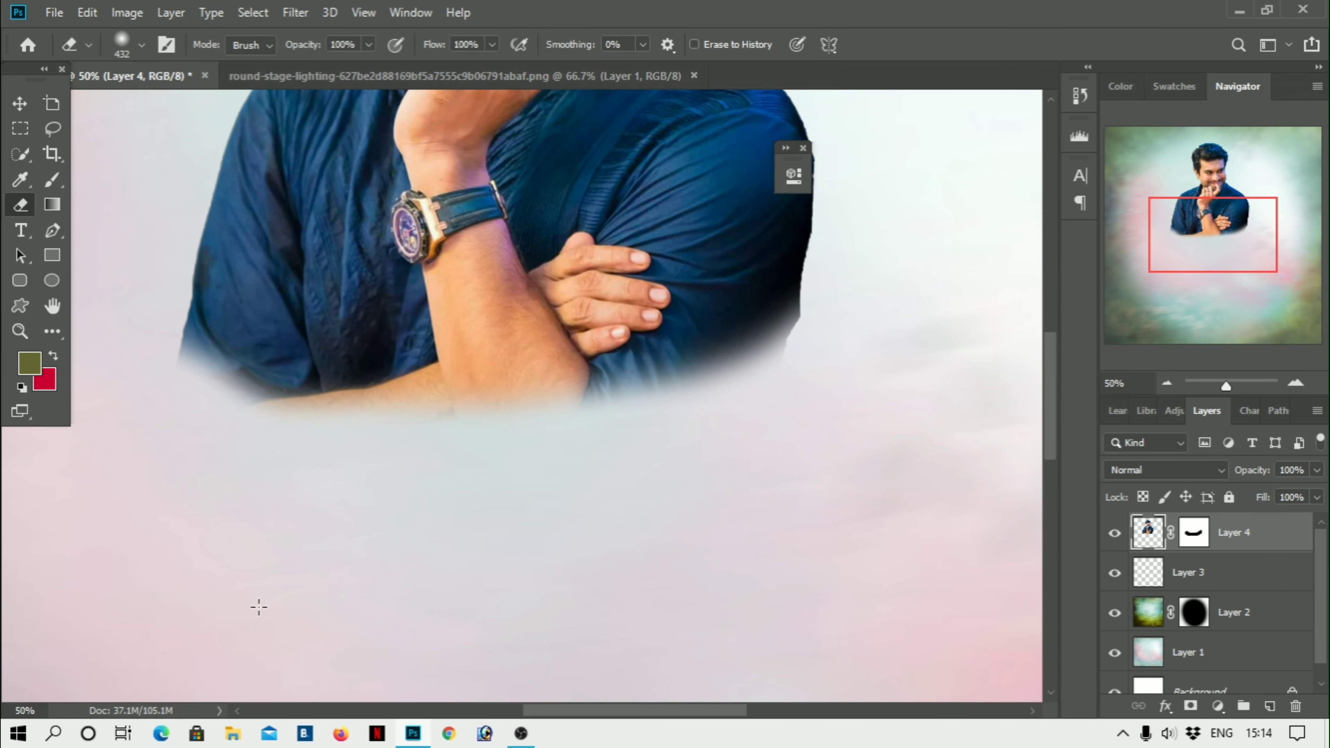
{"action": "mouse_move", "coordinate": [856, 372]}
{"action": "left_mouse_down"}
{"action": "mouse_move", "coordinate": [581, 482]}
{"action": "mouse_move", "coordinate": [166, 511]}
{"action": "mouse_move", "coordinate": [190, 440]}
{"action": "mouse_move", "coordinate": [616, 477]}
{"action": "mouse_move", "coordinate": [160, 489]}
{"action": "mouse_move", "coordinate": [499, 489]}
{"action": "left_mouse_up"}
Enlarge the eraser to 2520 px for a broad stroke, undo it, and zoom back out
{"action": "right_click", "coordinate": [500, 490]}
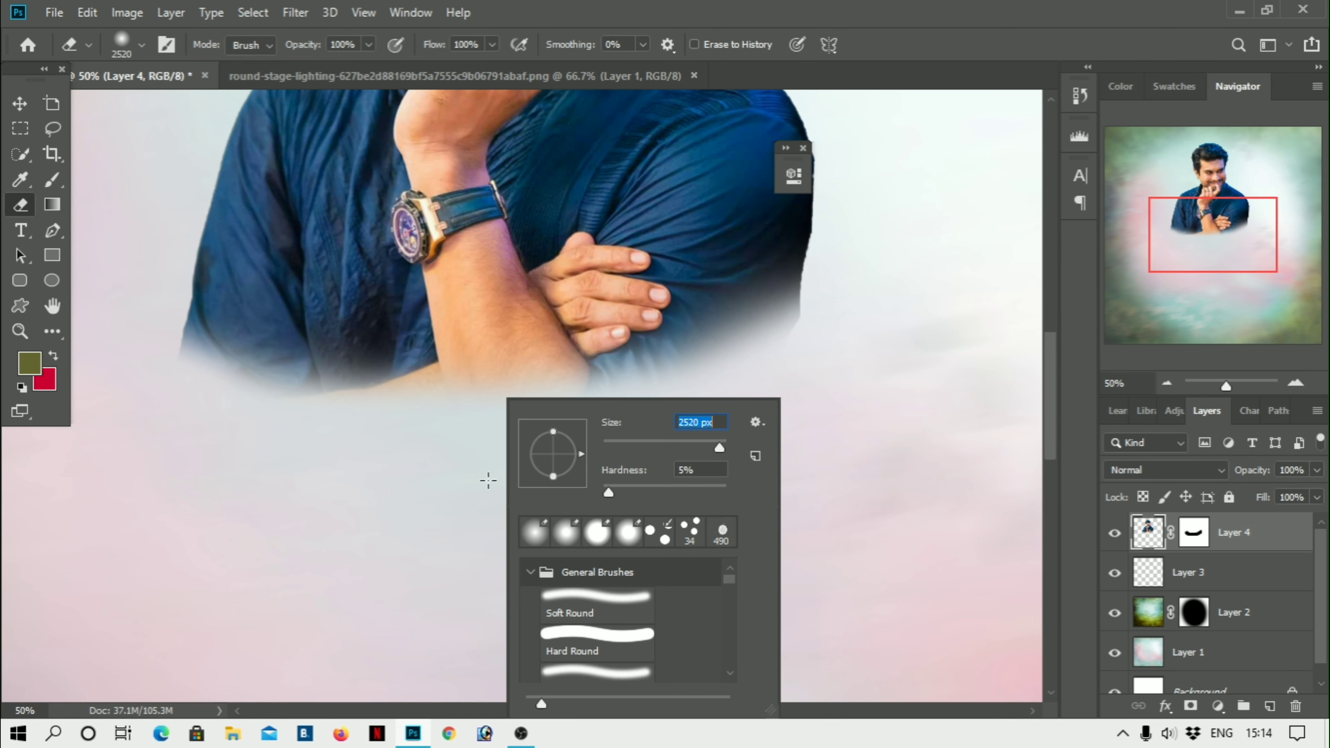
{"action": "left_click", "coordinate": [289, 535]}
{"action": "left_click_drag", "start_coordinate": [527, 547], "coordinate": [654, 487]}
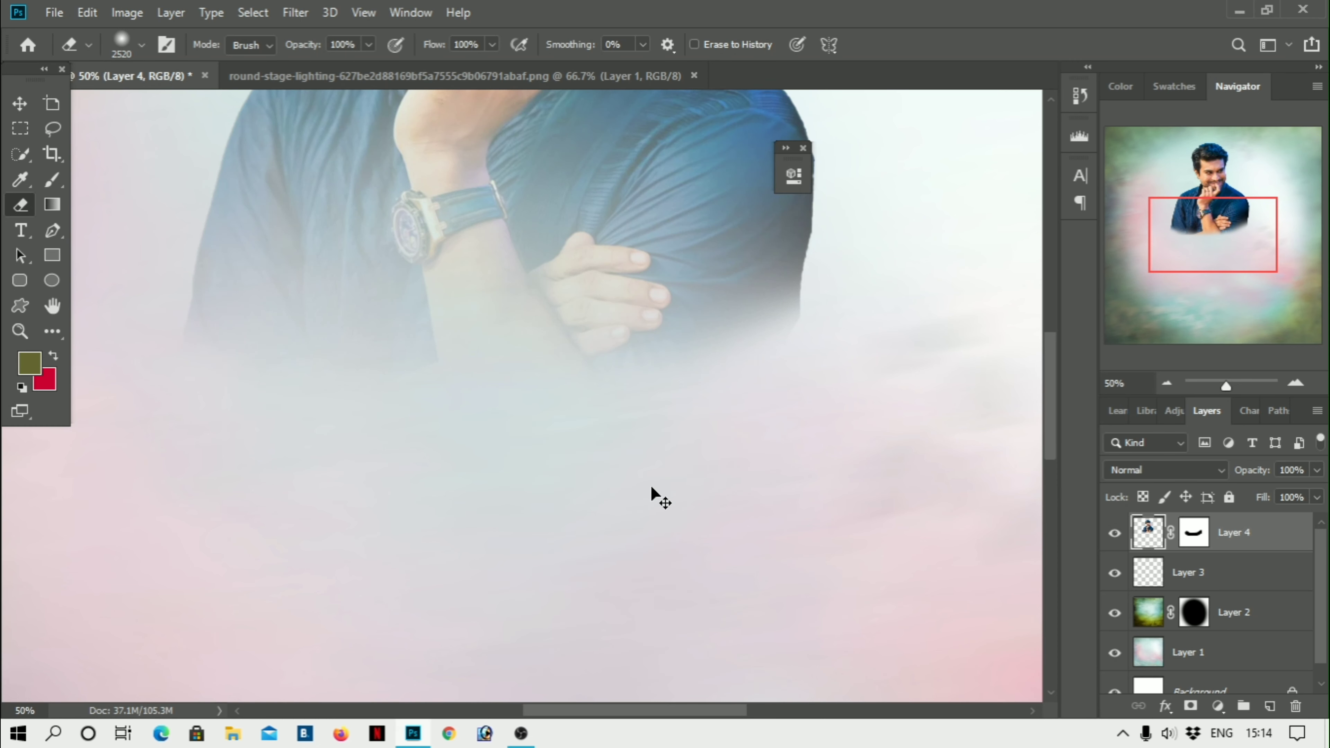
{"action": "key", "text": "ctrl+z"}
{"action": "key", "text": "ctrl+minus"}
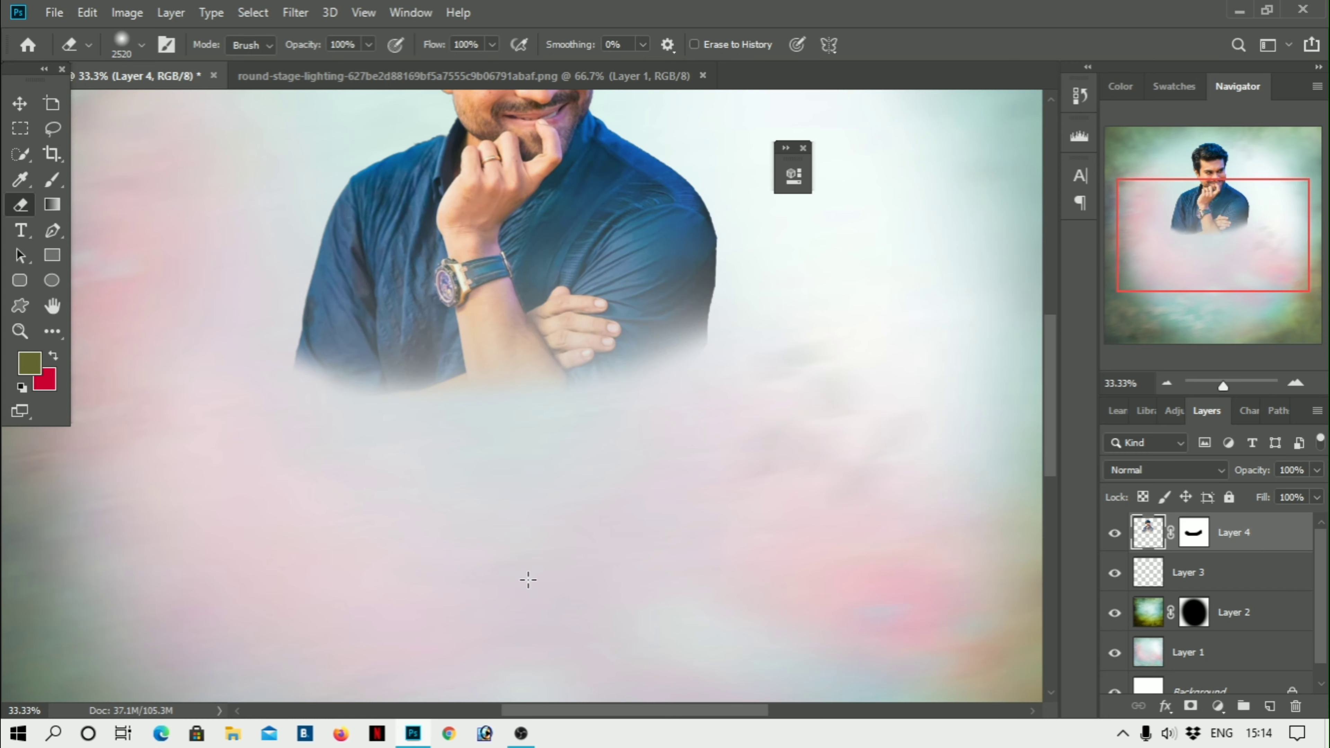
{"action": "scroll", "coordinate": [398, 614], "scroll_direction": "up", "scroll_amount": 3}
{"action": "scroll", "coordinate": [398, 614], "scroll_direction": "up", "scroll_amount": 3}
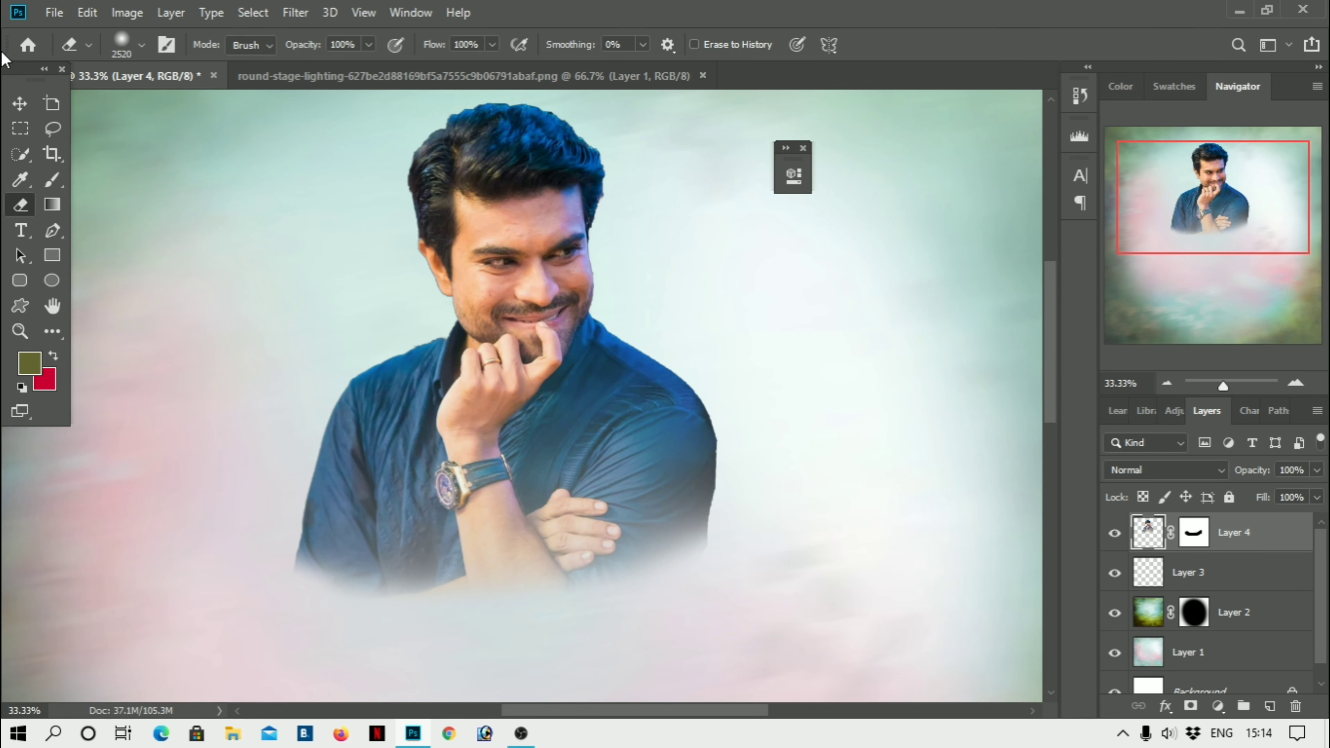
{"action": "left_click", "coordinate": [26, 109]}
{"action": "key", "text": "ctrl"}
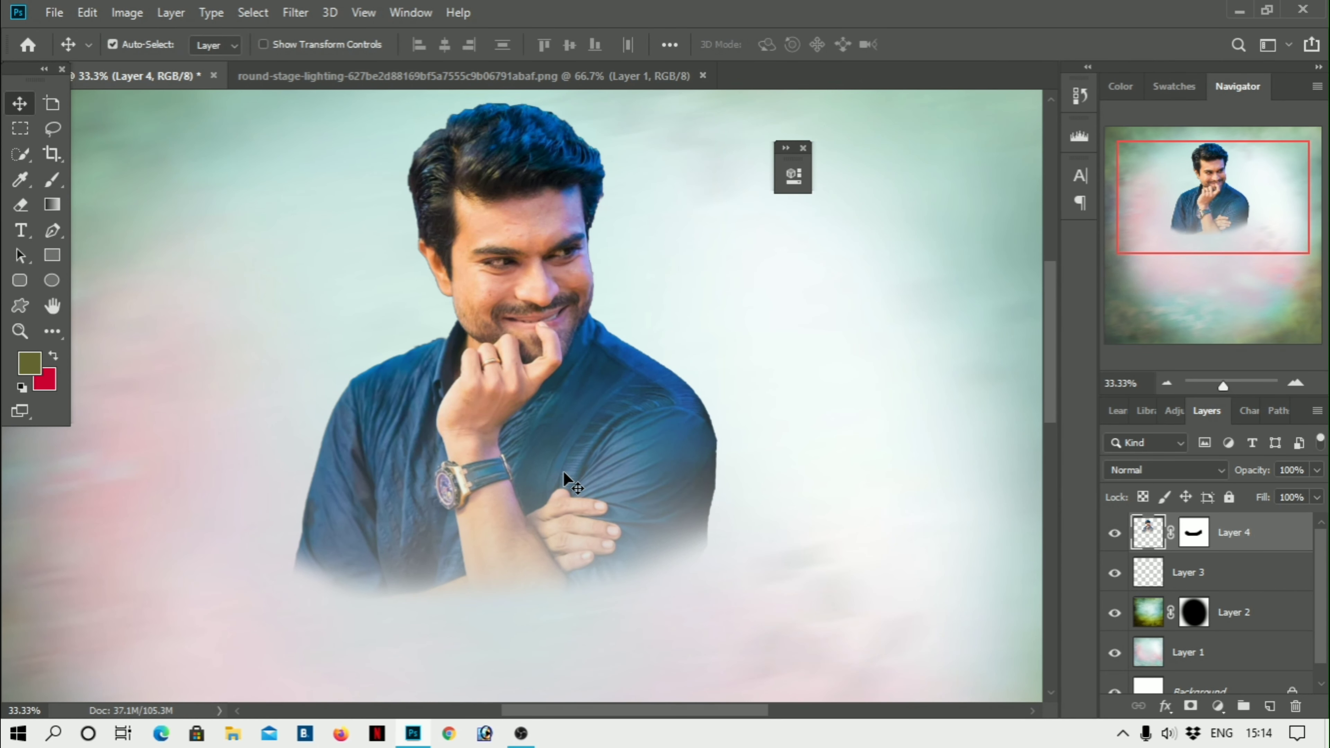
Open the horse-rider cutout PNG alongside the poster document
{"action": "key", "text": "ctrl"}
{"action": "key", "text": "ctrl+o"}
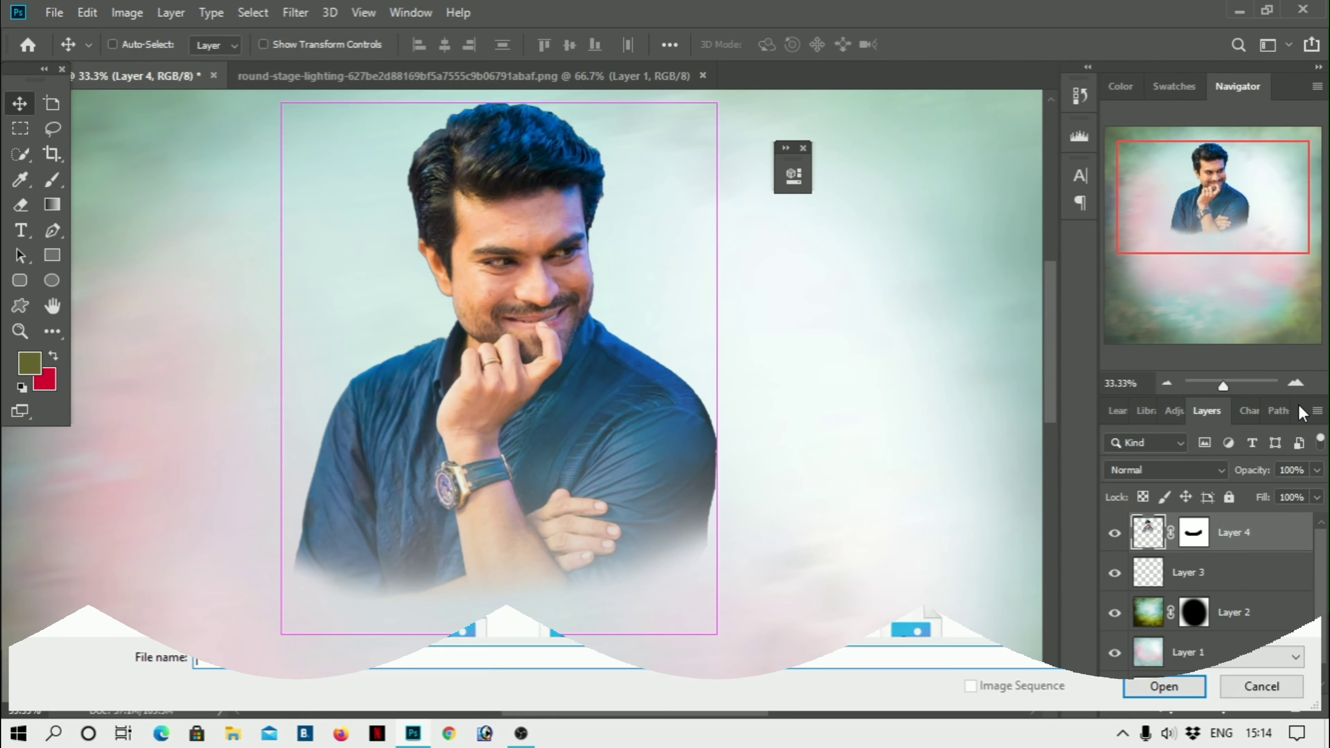
{"action": "scroll", "coordinate": [946, 289], "scroll_direction": "down", "scroll_amount": 5}
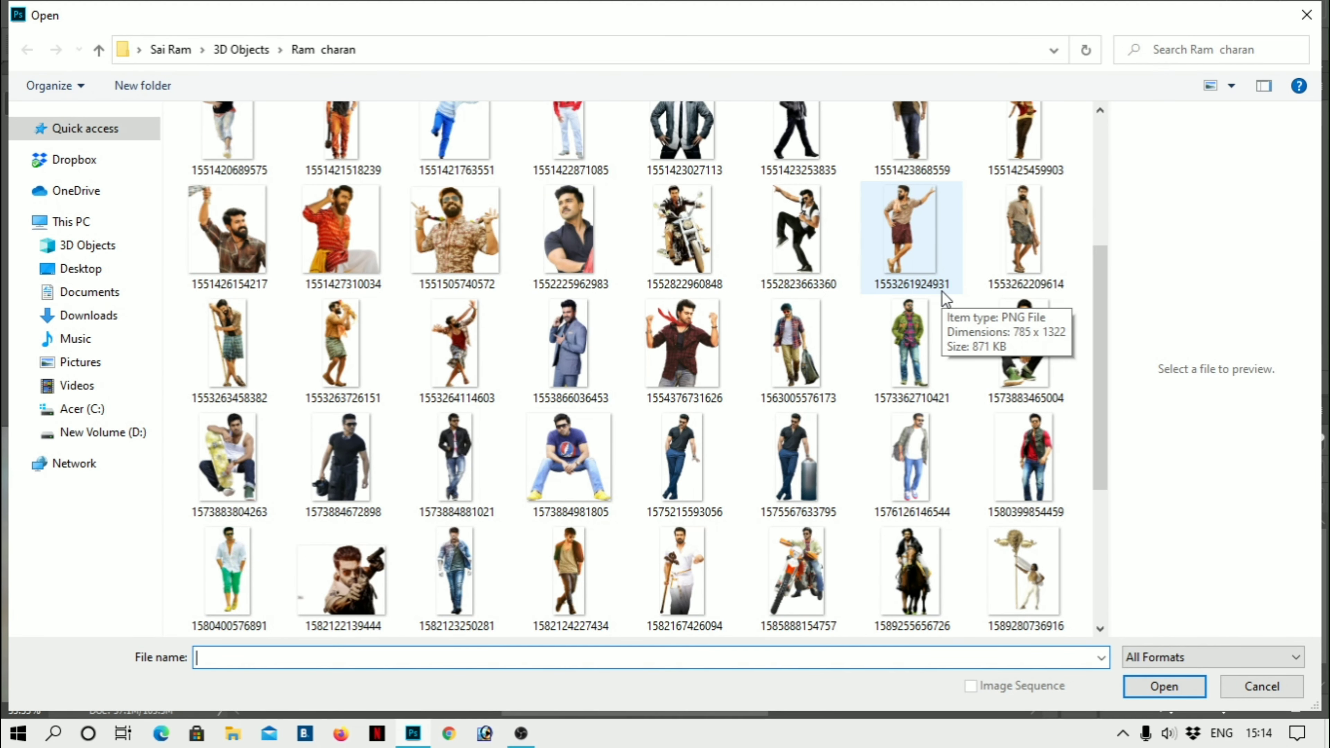
{"action": "scroll", "coordinate": [946, 299], "scroll_direction": "down", "scroll_amount": 3}
{"action": "double_click", "coordinate": [911, 285]}
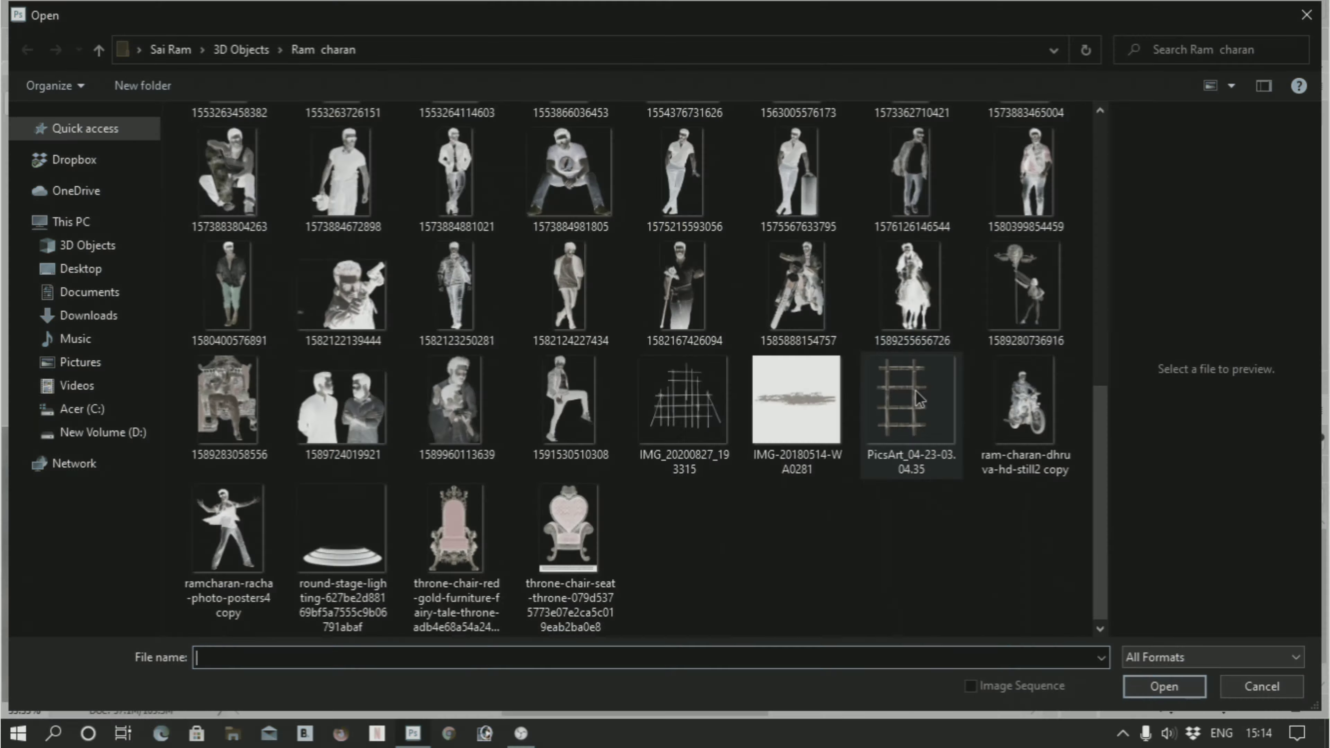
{"action": "key", "text": "ctrl+Tab"}
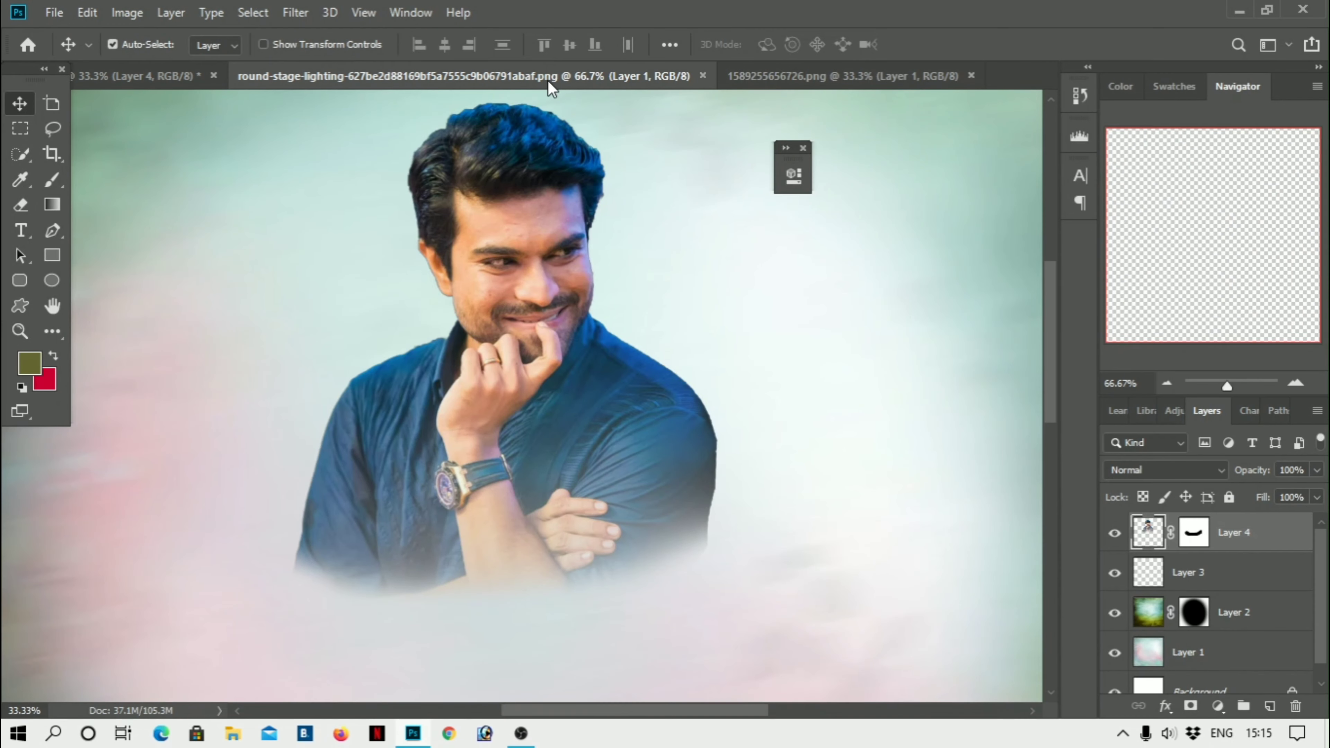
{"action": "left_click", "coordinate": [168, 75]}
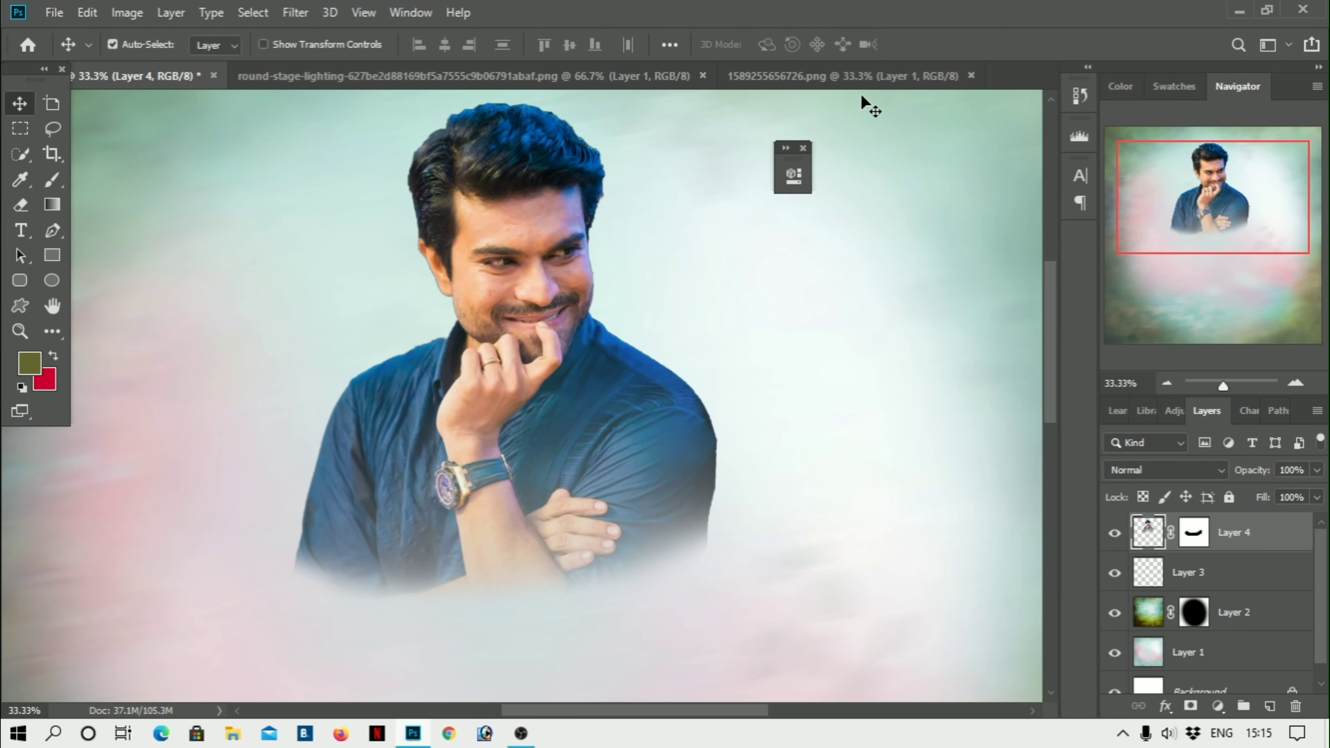
Copy the horse rider onto the poster as Layer 5 and close its window
{"action": "left_click_drag", "start_coordinate": [864, 75], "coordinate": [807, 205]}
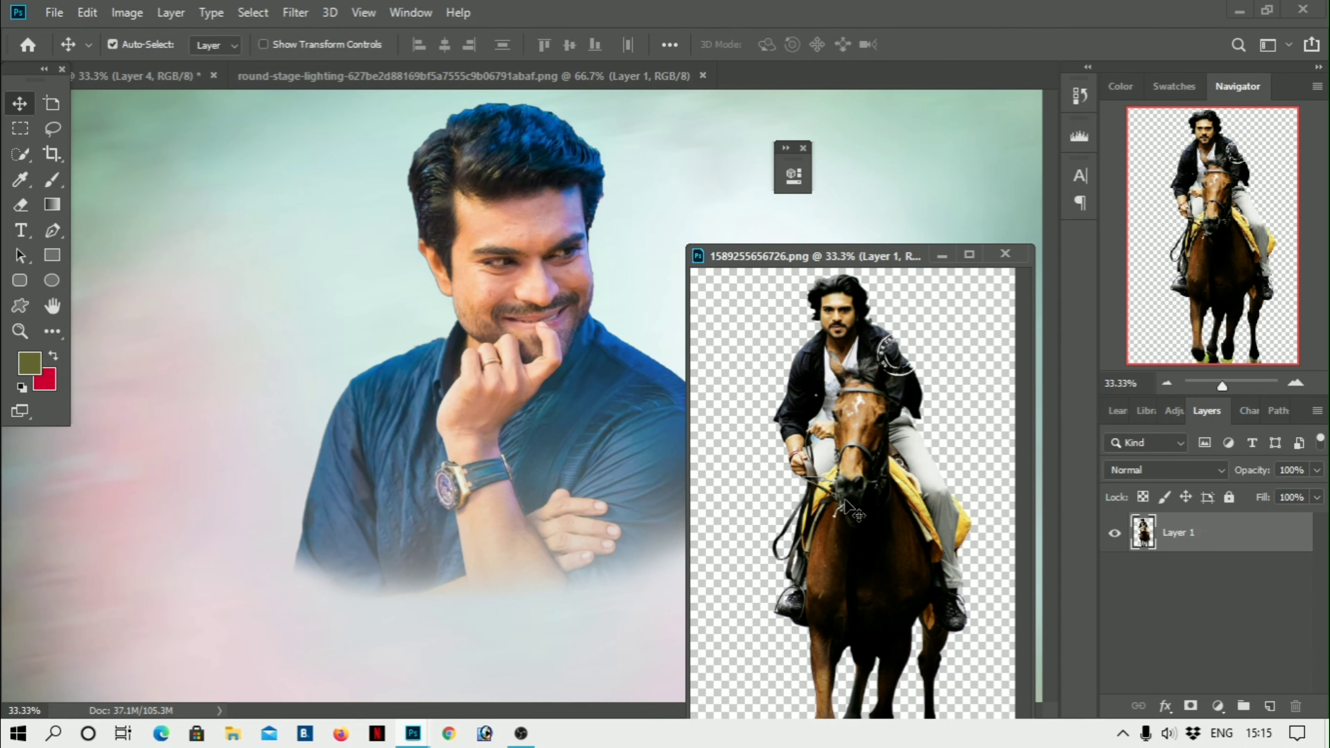
{"action": "mouse_move", "coordinate": [846, 503]}
{"action": "left_mouse_down"}
{"action": "mouse_move", "coordinate": [622, 487]}
{"action": "mouse_move", "coordinate": [670, 489]}
{"action": "left_mouse_up"}
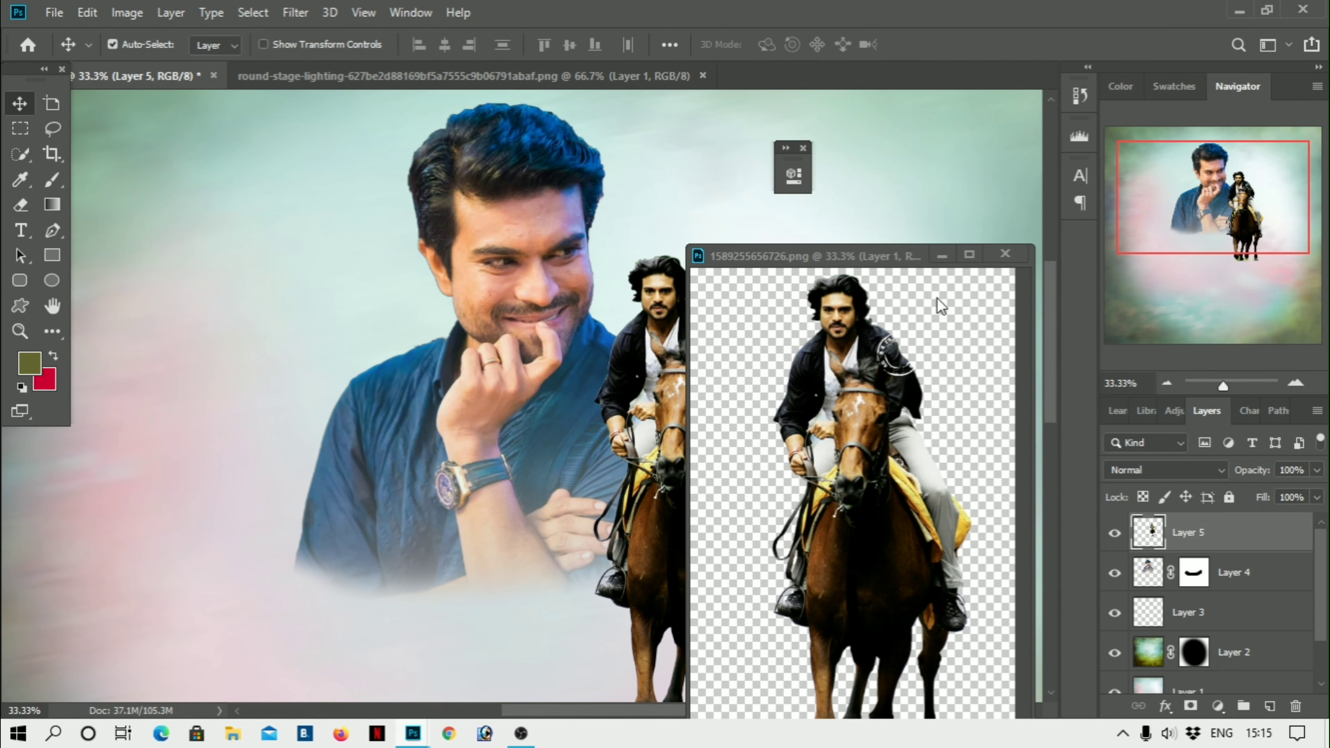
{"action": "left_click", "coordinate": [995, 259]}
{"action": "mouse_move", "coordinate": [628, 571]}
{"action": "left_mouse_down"}
{"action": "mouse_move", "coordinate": [655, 524]}
{"action": "mouse_move", "coordinate": [652, 563]}
{"action": "left_mouse_up"}
{"action": "key", "text": "ctrl+minus"}
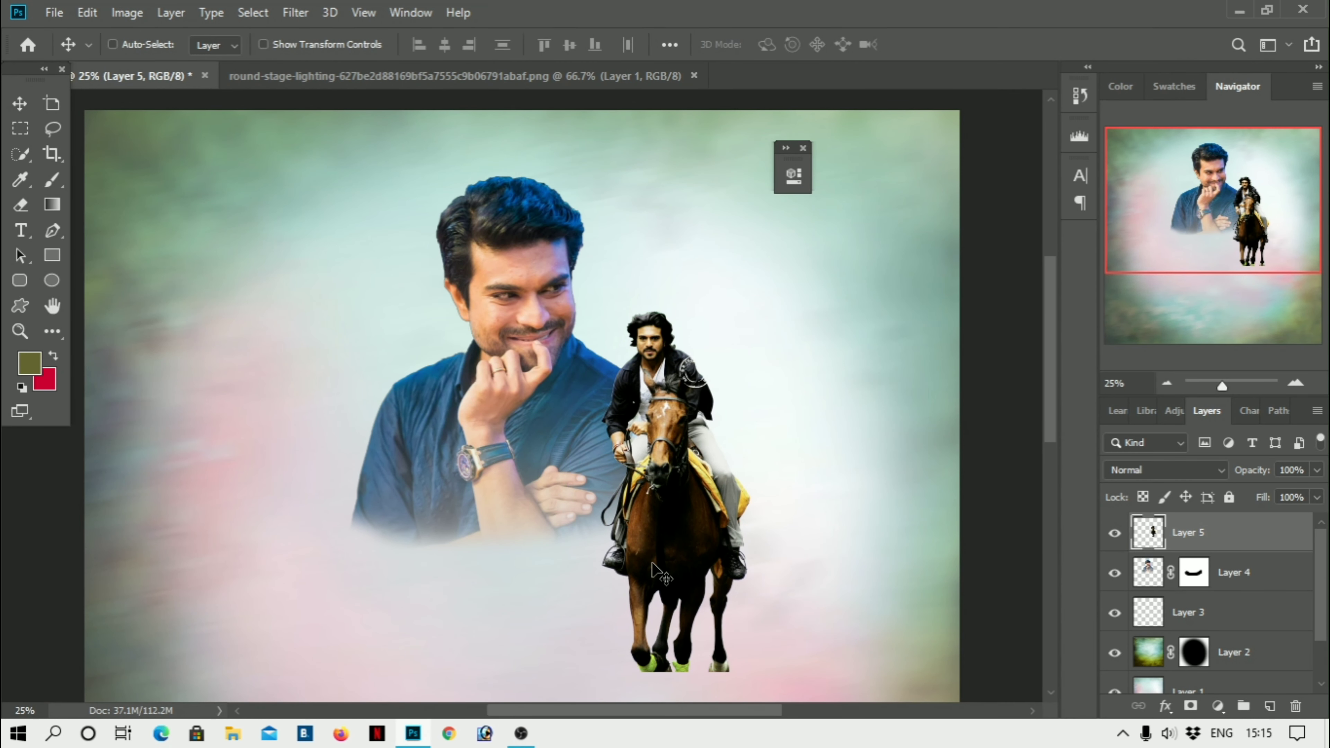
Scale the horse rider to about 61% and place it just right of the portrait's arm
{"action": "key", "text": "ctrl+t"}
{"action": "left_click_drag", "start_coordinate": [572, 313], "coordinate": [640, 452]}
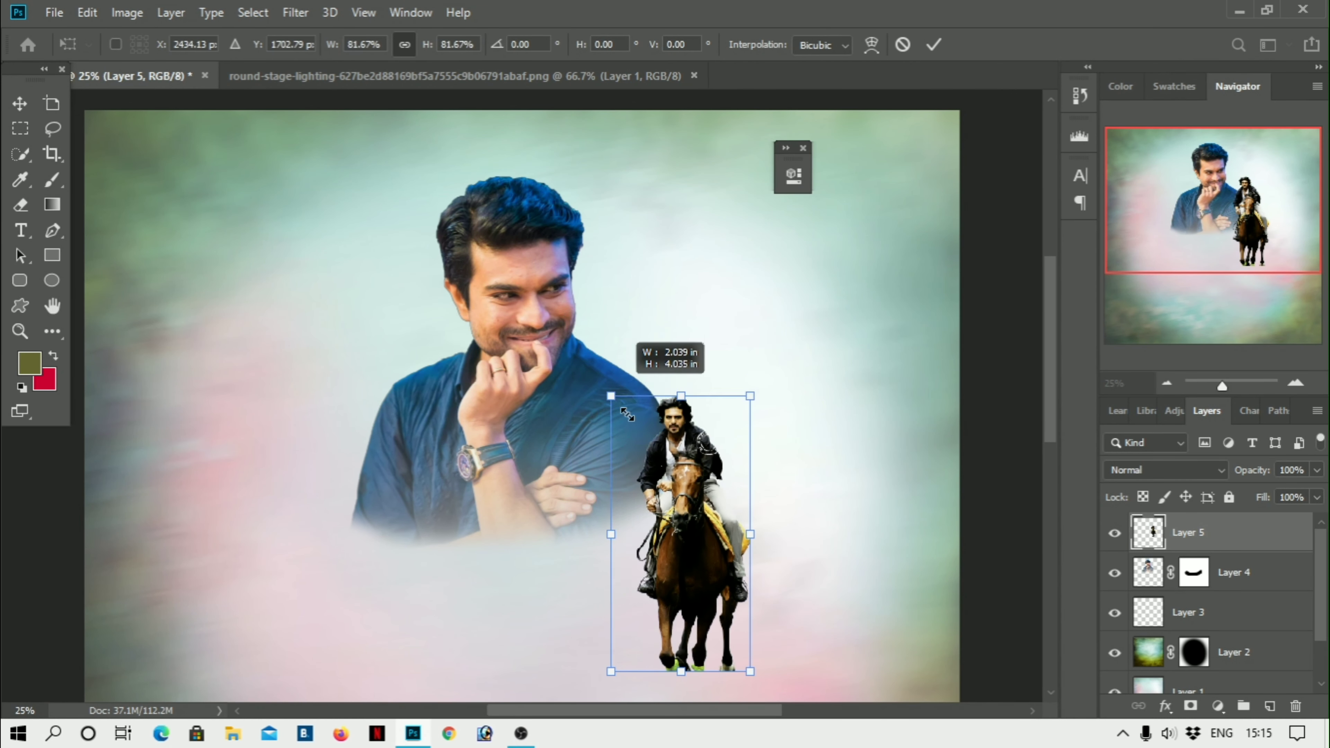
{"action": "left_click_drag", "start_coordinate": [708, 555], "coordinate": [681, 524]}
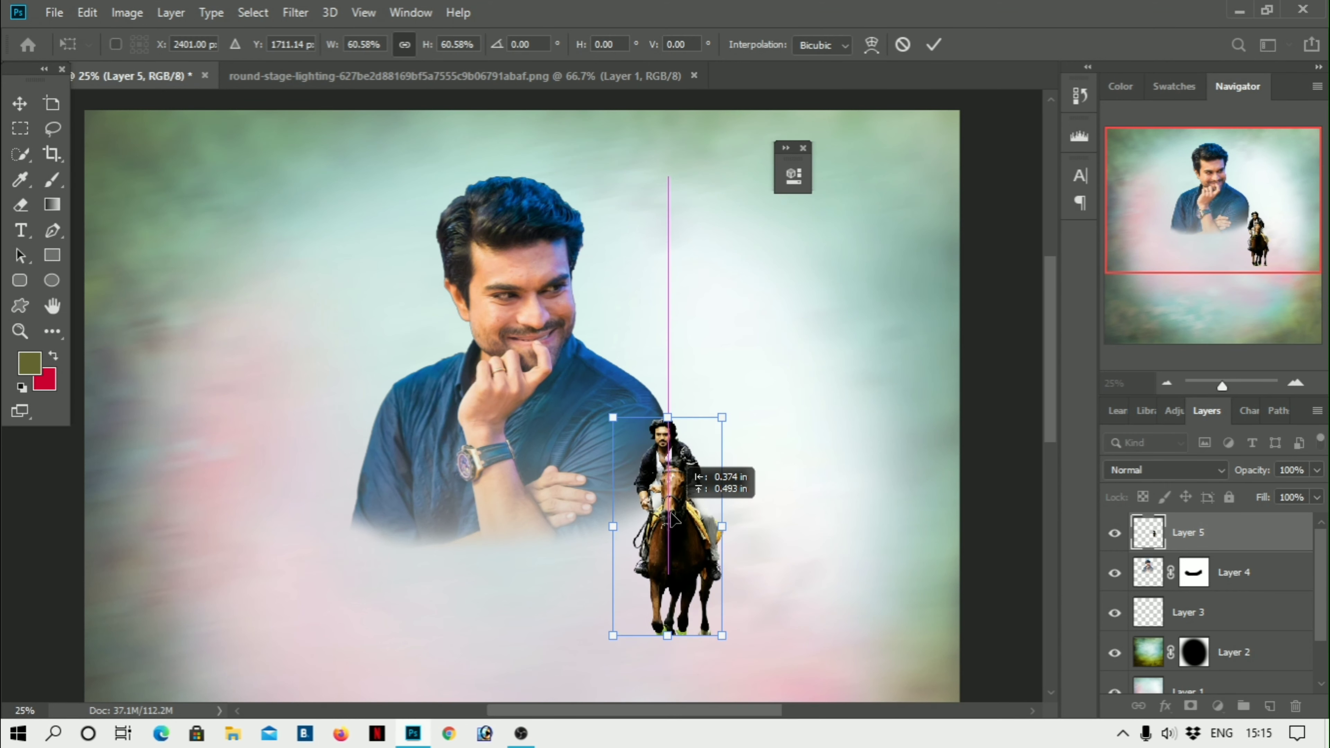
{"action": "key", "text": "Return"}
{"action": "key", "text": "ctrl+plus"}
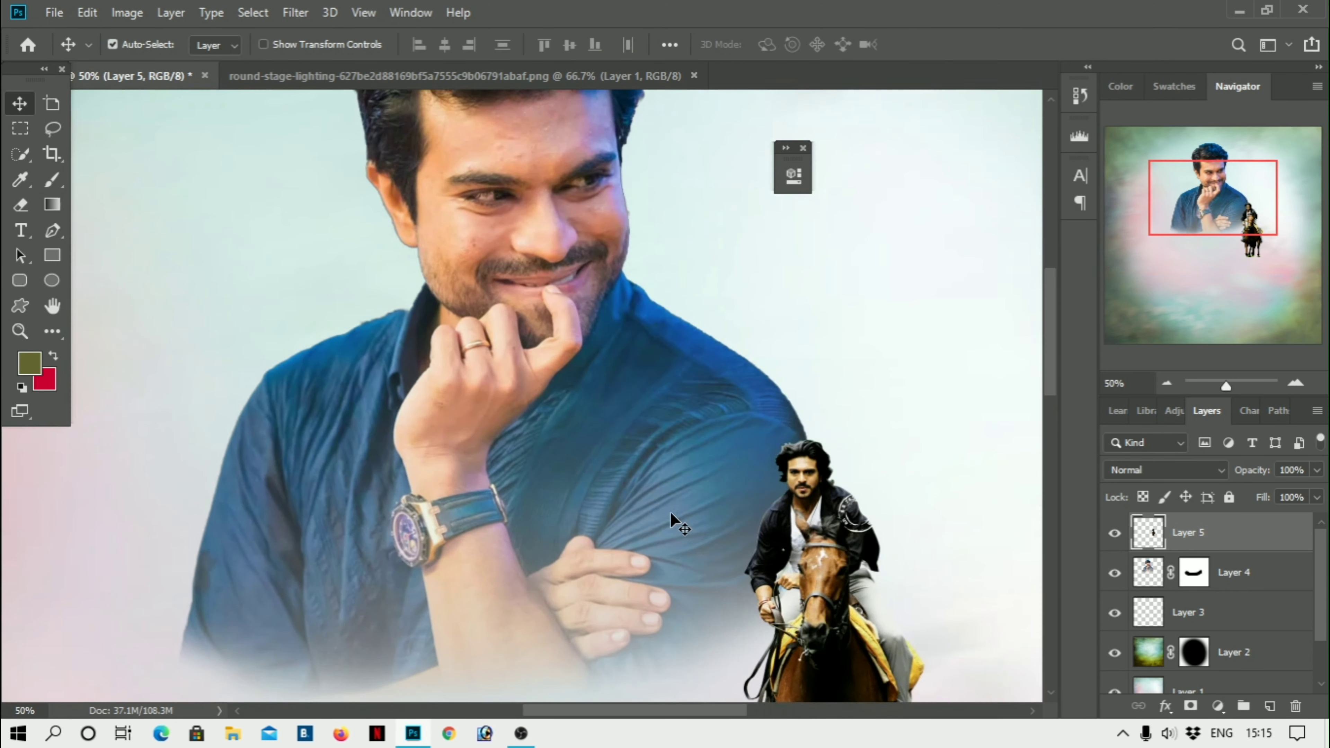
{"action": "key", "text": "ctrl+plus"}
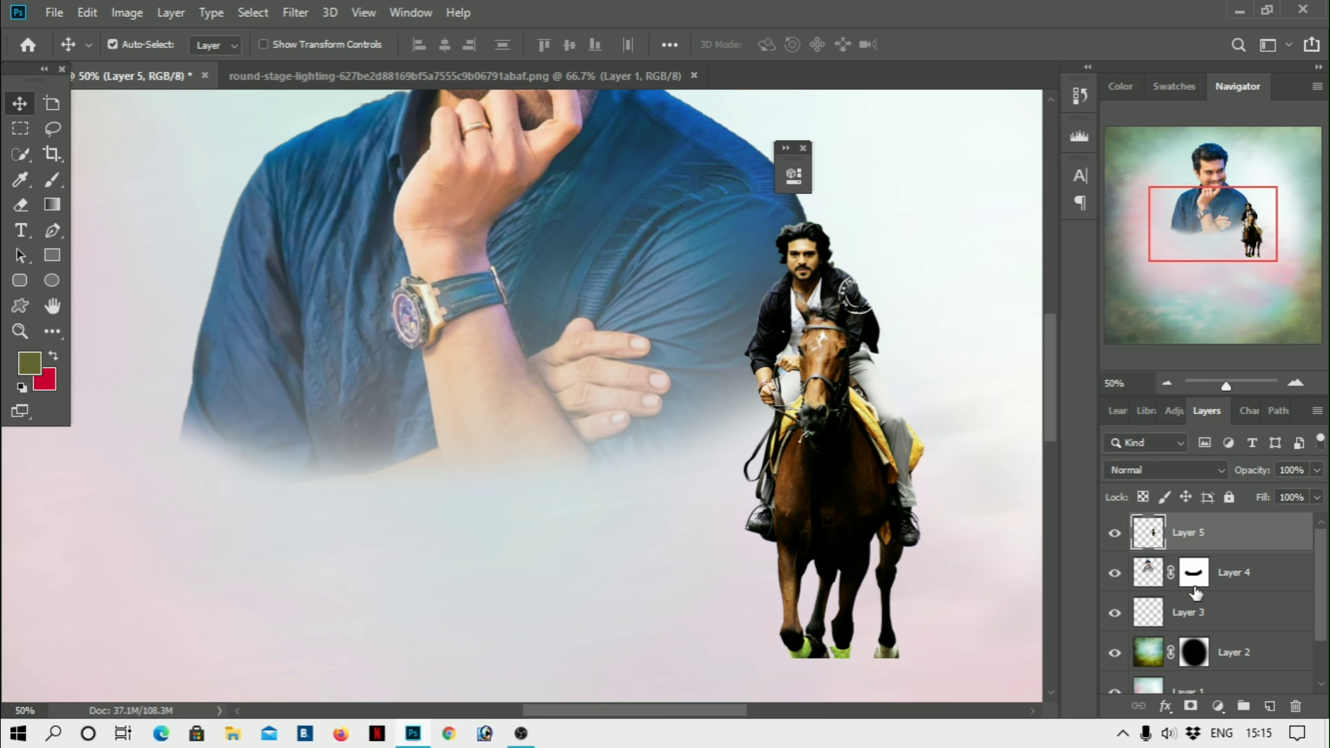
Move Layer 3 above Layer 4 and set the foreground colour to black
{"action": "left_click_drag", "start_coordinate": [1195, 595], "coordinate": [1179, 557]}
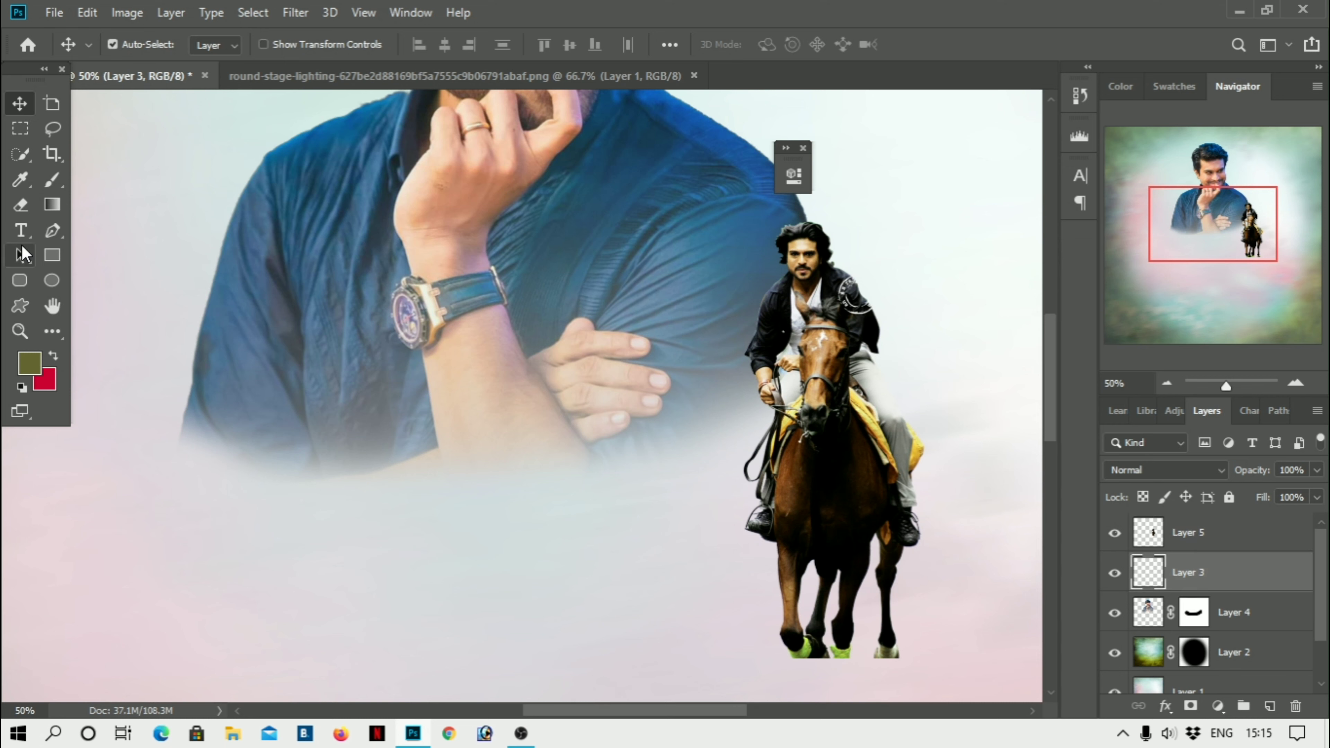
{"action": "left_click", "coordinate": [52, 180]}
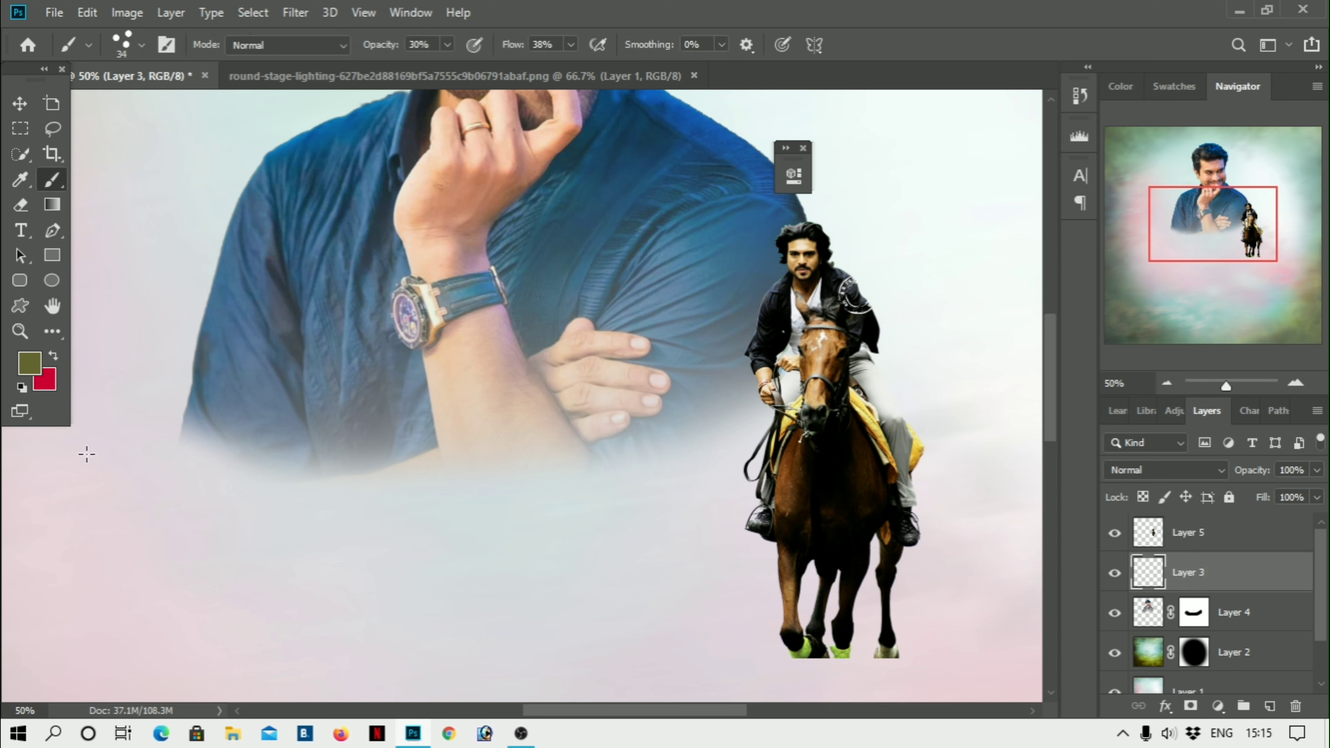
{"action": "left_click", "coordinate": [33, 362]}
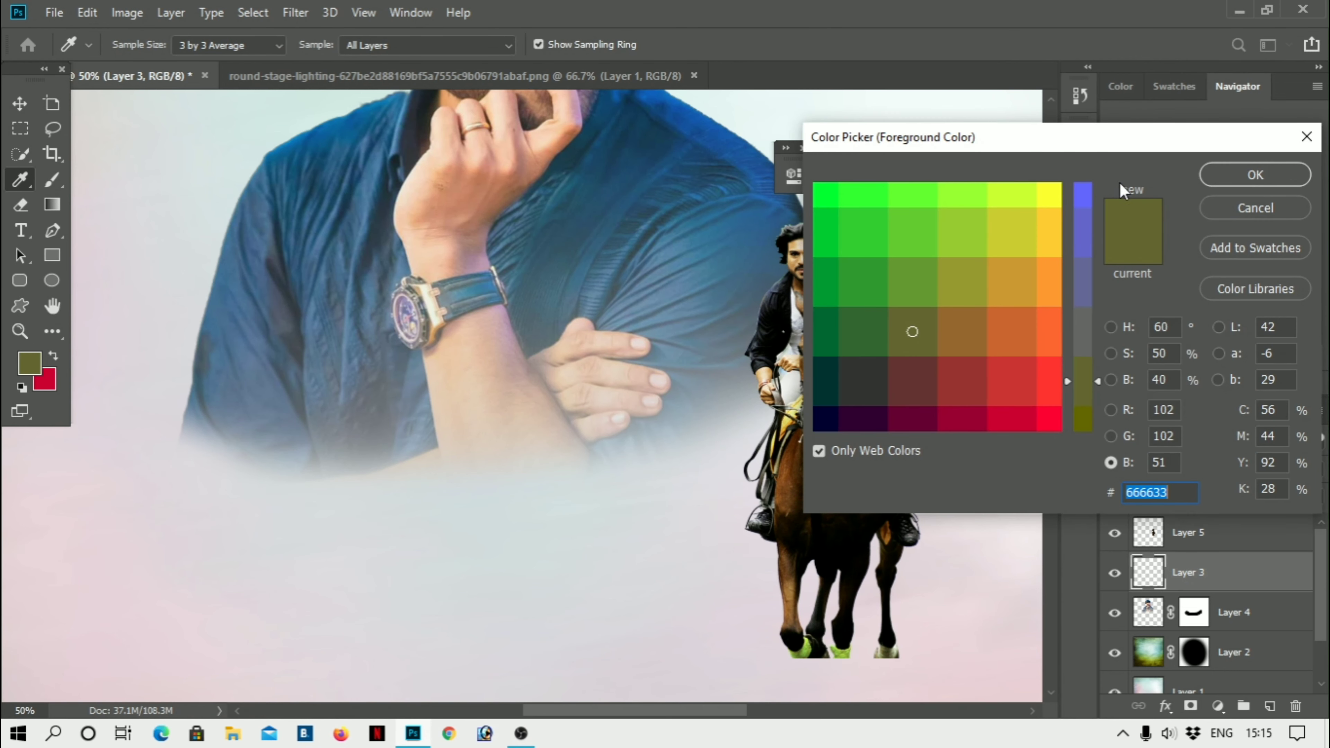
{"action": "left_click", "coordinate": [1115, 327]}
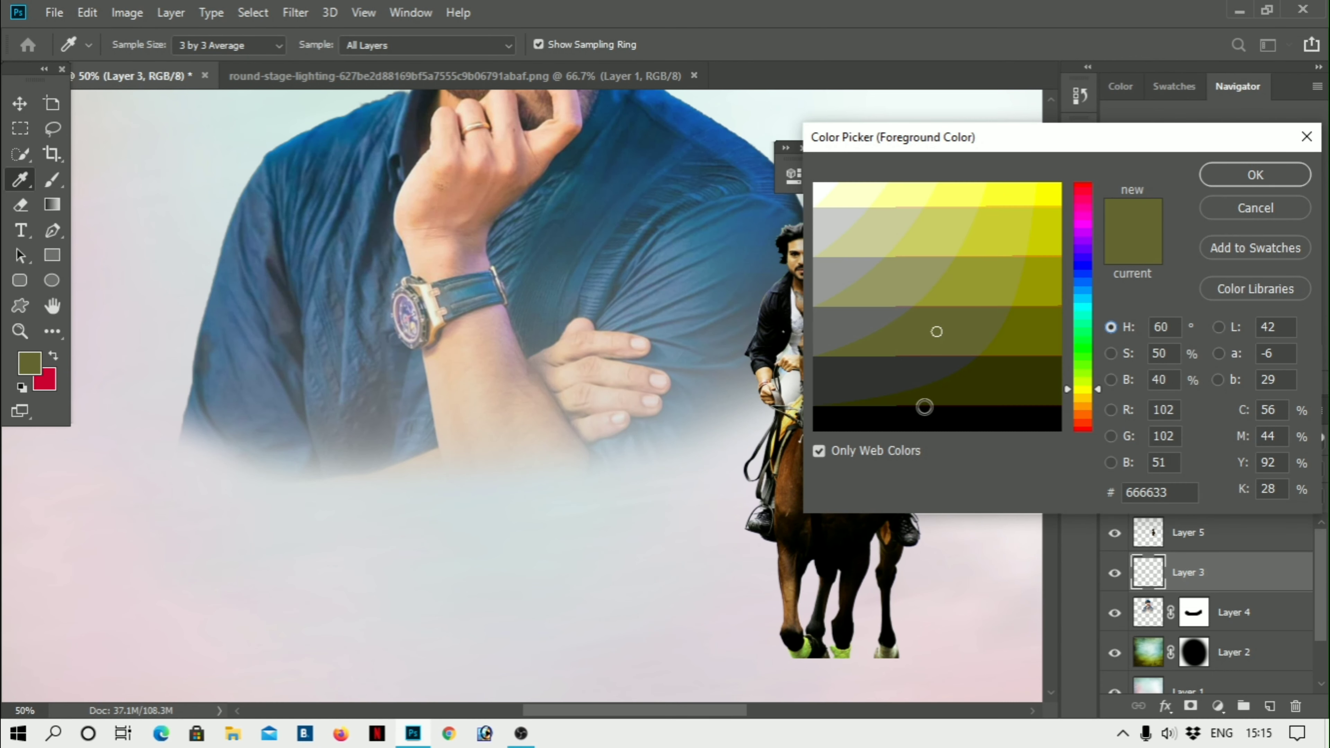
{"action": "left_click", "coordinate": [926, 424]}
{"action": "left_click", "coordinate": [1268, 178]}
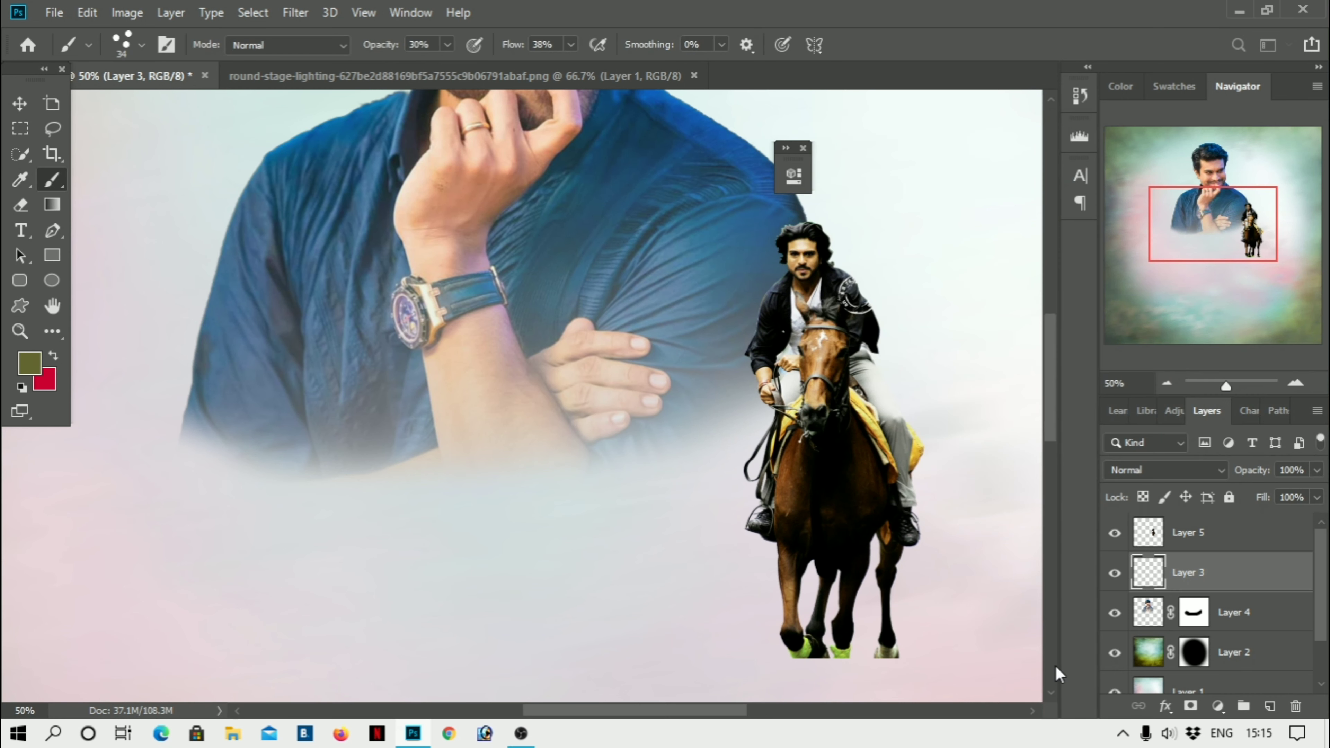
Set up a soft round tip at 168 px for fading the horse's legs
{"action": "right_click", "coordinate": [899, 659]}
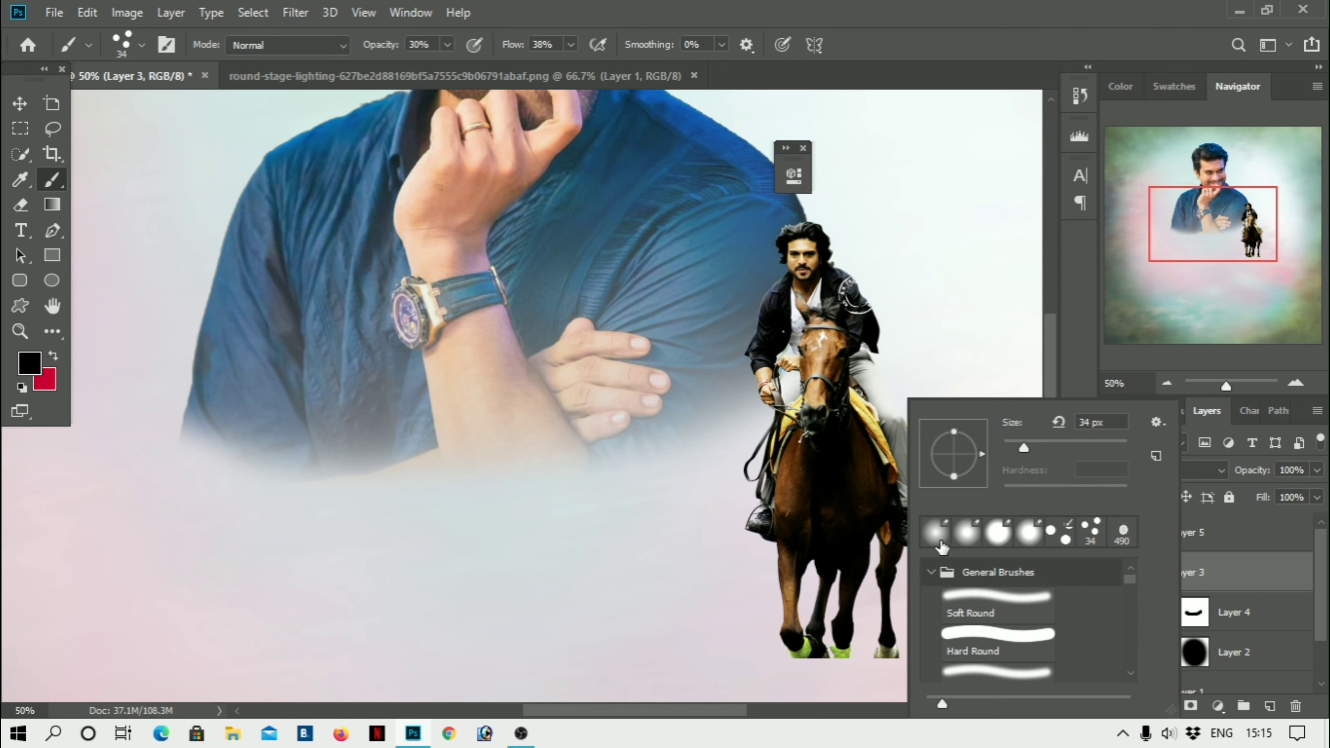
{"action": "key", "text": "e"}
{"action": "right_click", "coordinate": [887, 669]}
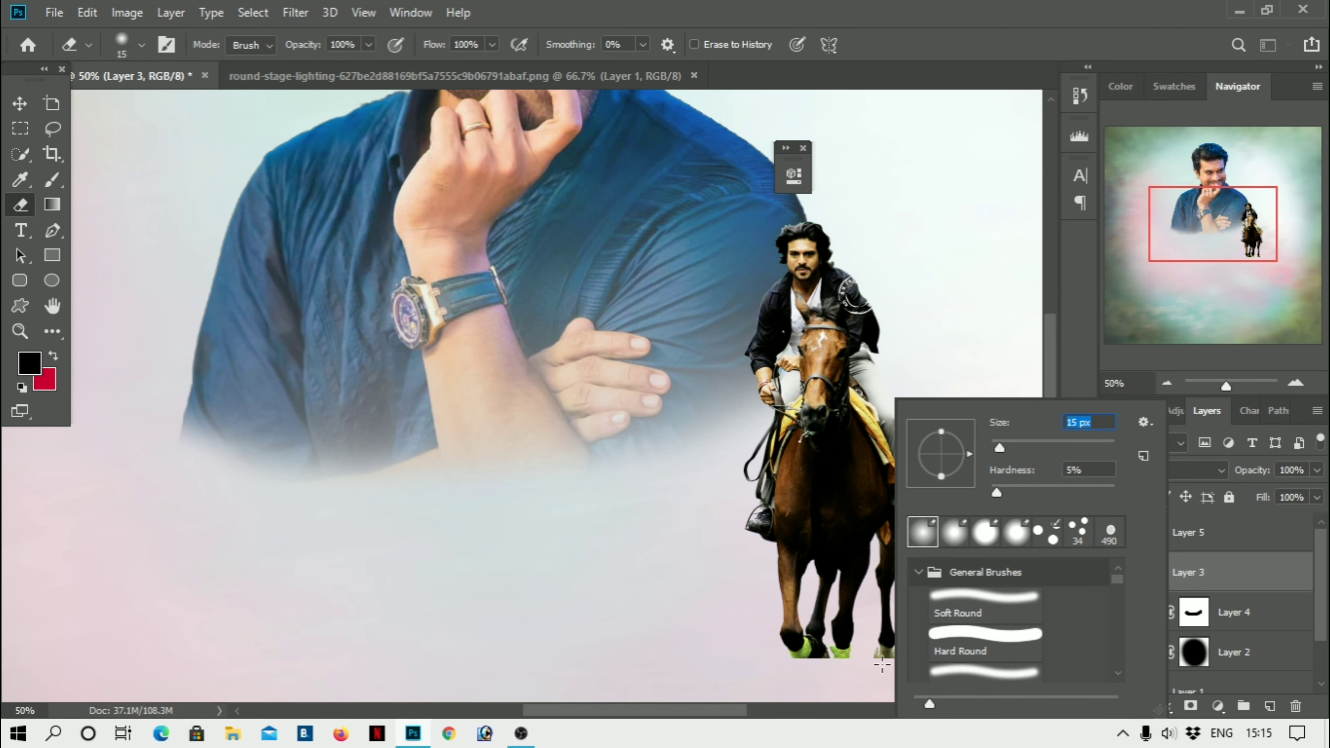
{"action": "key", "text": "Return"}
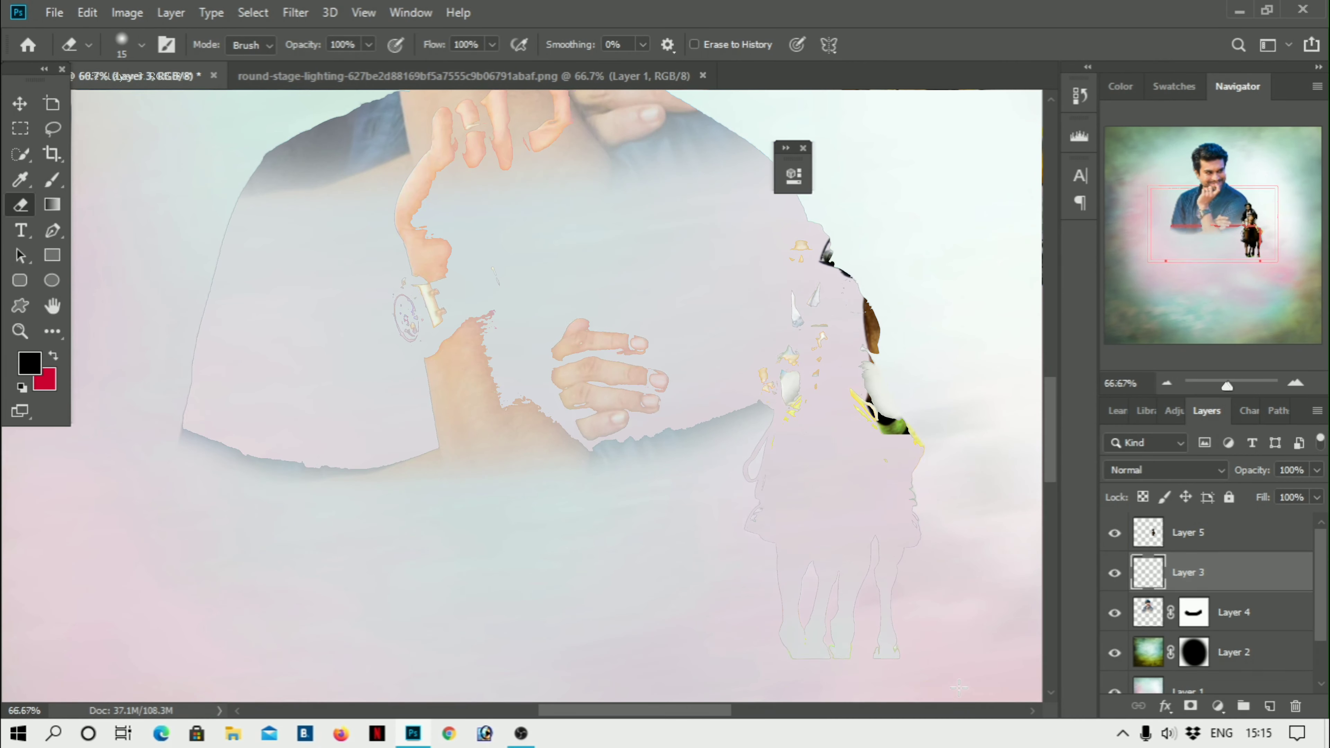
{"action": "left_click", "coordinate": [89, 44]}
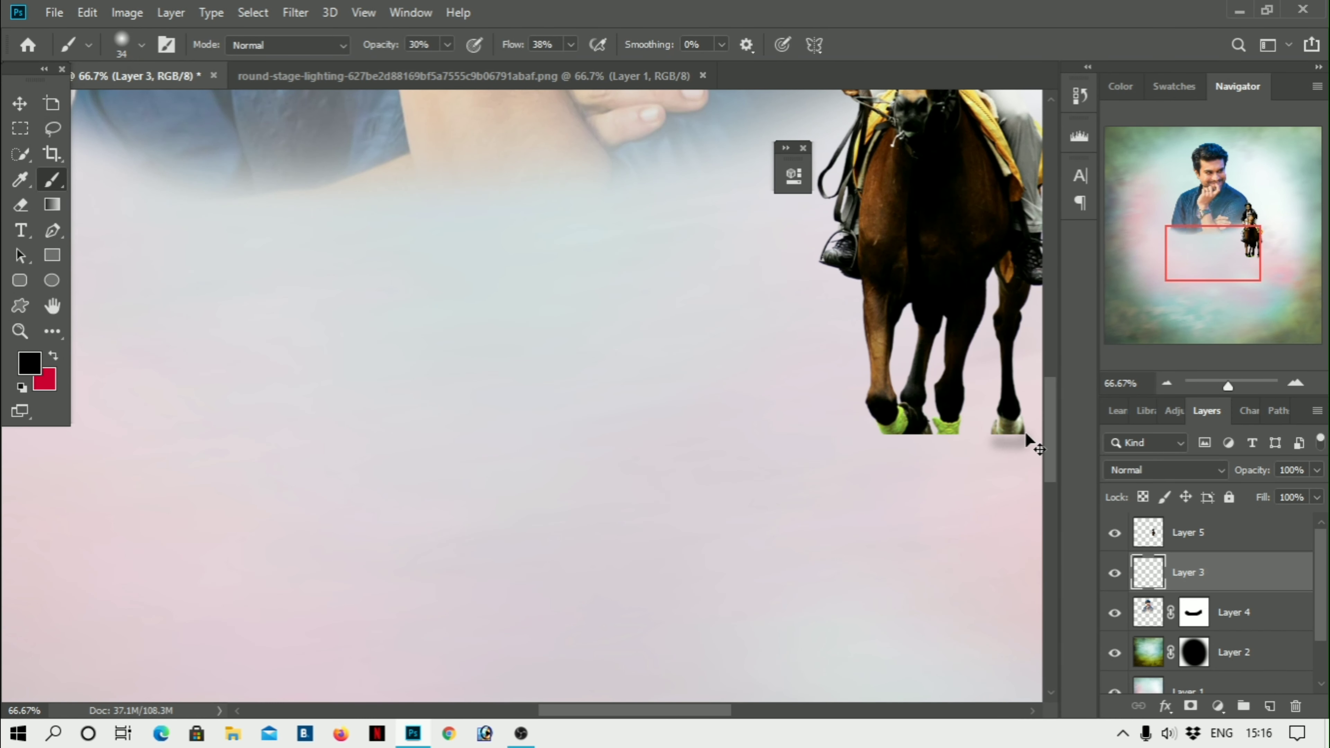
{"action": "right_click", "coordinate": [1027, 440]}
{"action": "type", "text": "168"}
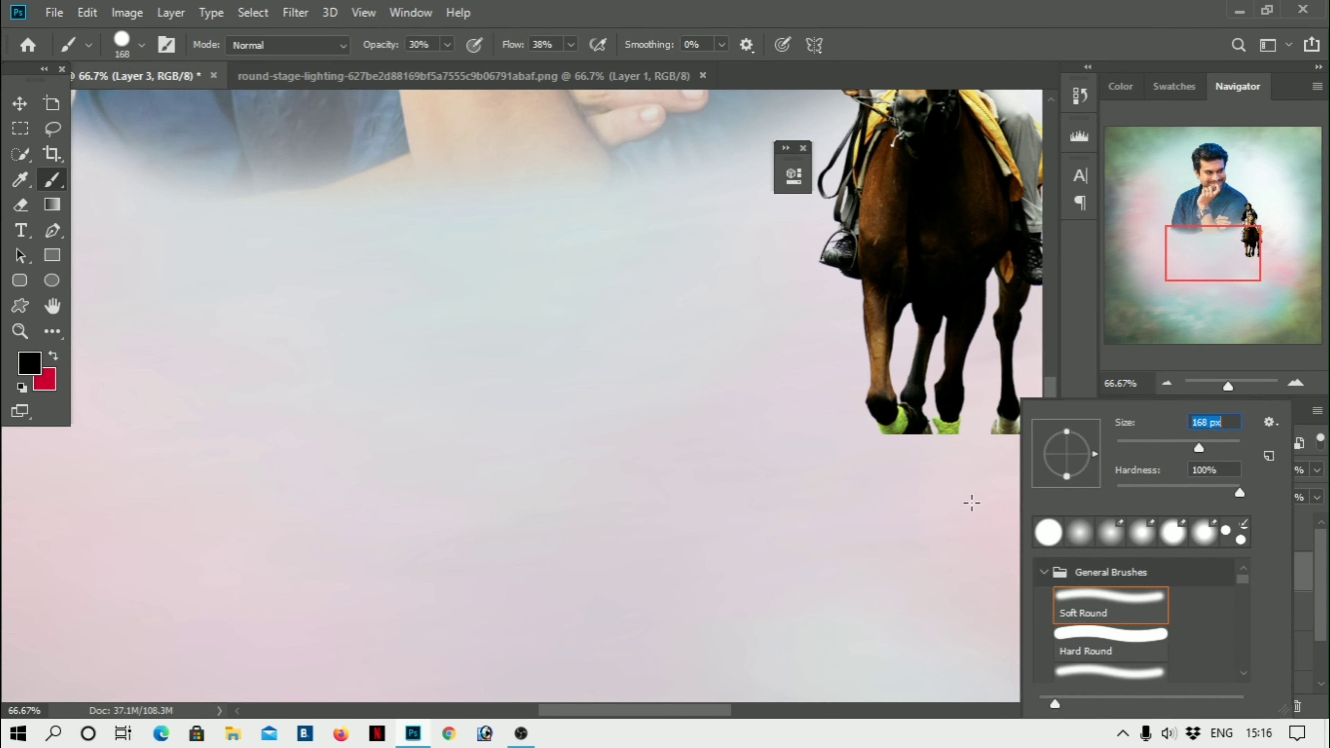
{"action": "key", "text": "Return"}
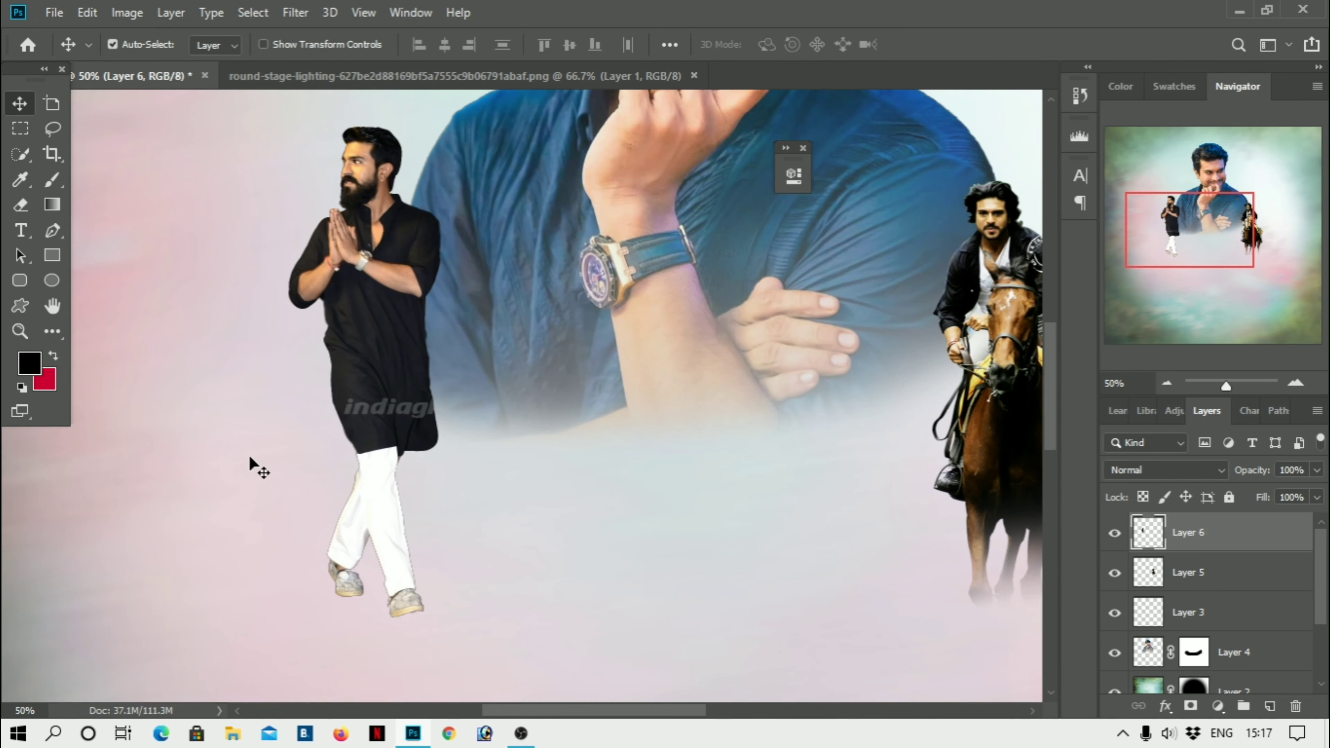
Shrink the folded-hands figure to about 77% and add the round stage at the lower centre
{"action": "key", "text": "ctrl+t"}
{"action": "left_click_drag", "start_coordinate": [287, 134], "coordinate": [333, 233]}
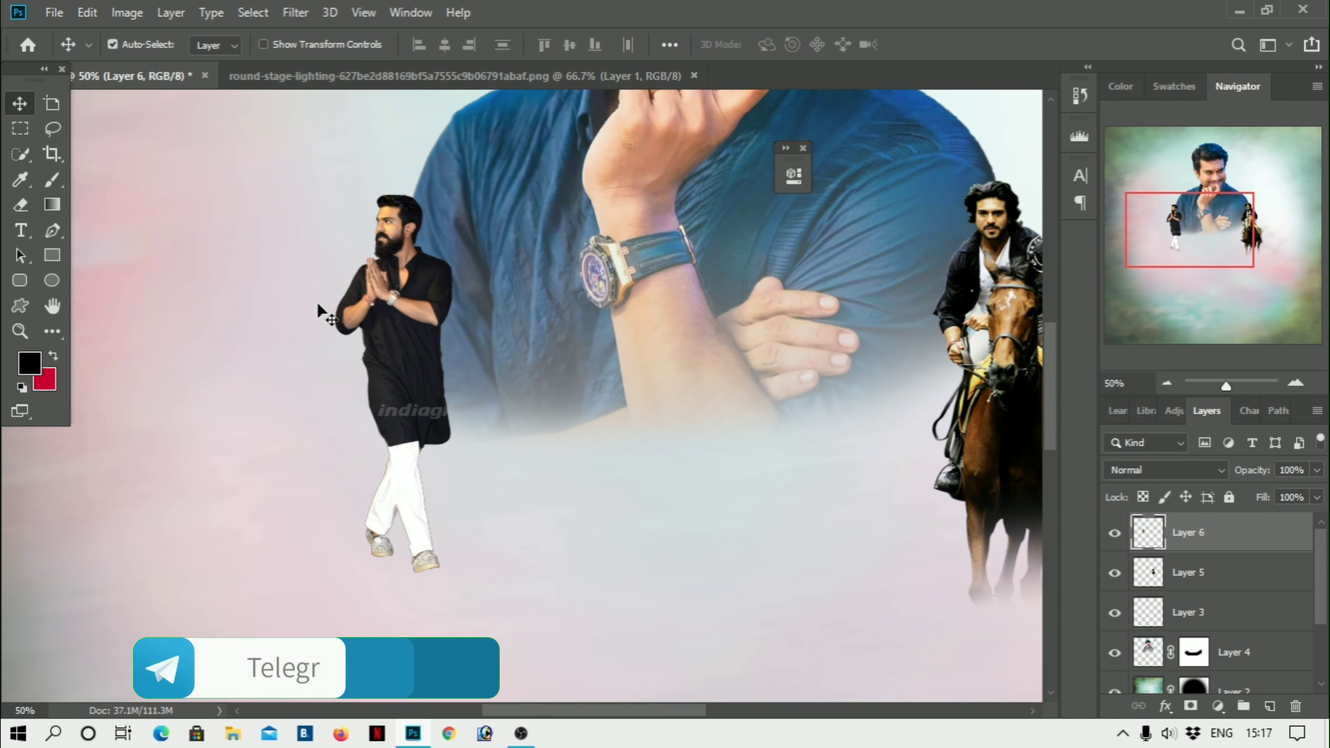
{"action": "key", "text": "ctrl+o"}
{"action": "scroll", "coordinate": [378, 398], "scroll_direction": "down", "scroll_amount": 5}
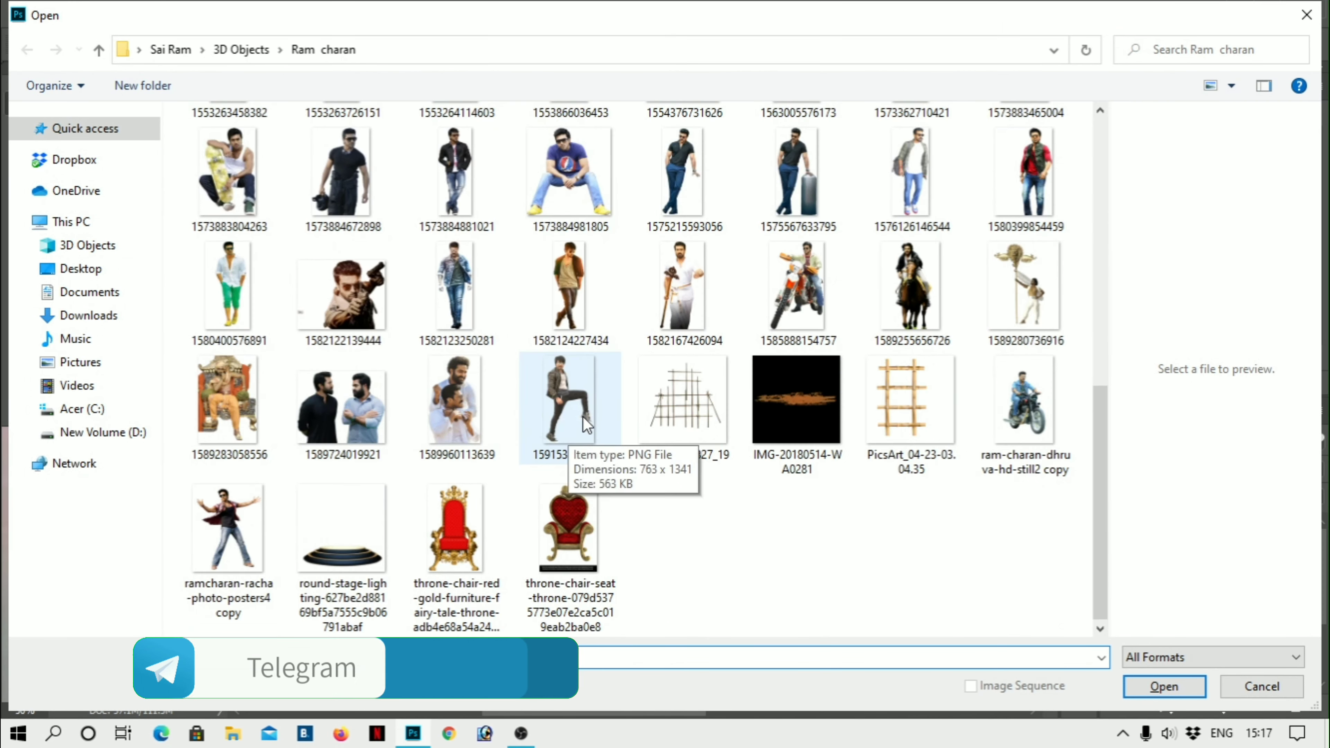
{"action": "double_click", "coordinate": [563, 387]}
{"action": "left_click_drag", "start_coordinate": [563, 77], "coordinate": [706, 647]}
{"action": "left_click_drag", "start_coordinate": [786, 660], "coordinate": [760, 466]}
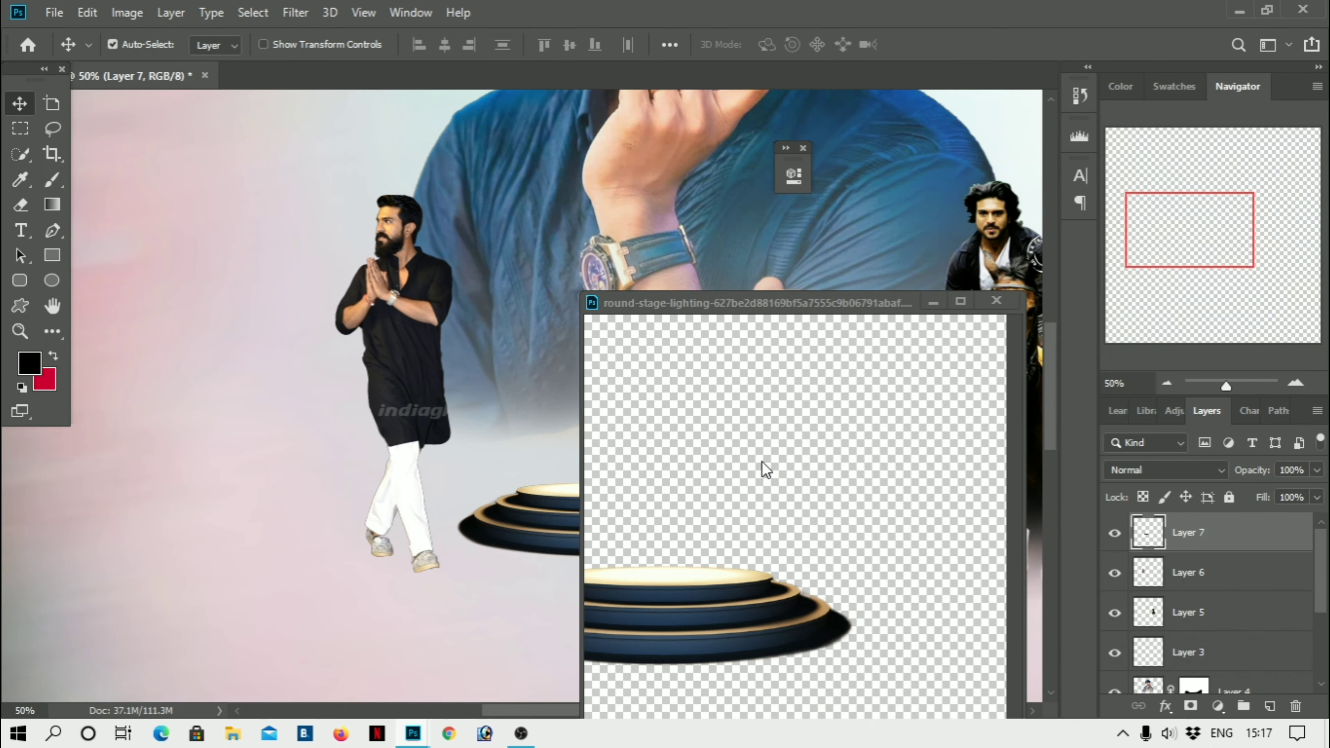
{"action": "key", "text": "ctrl+0"}
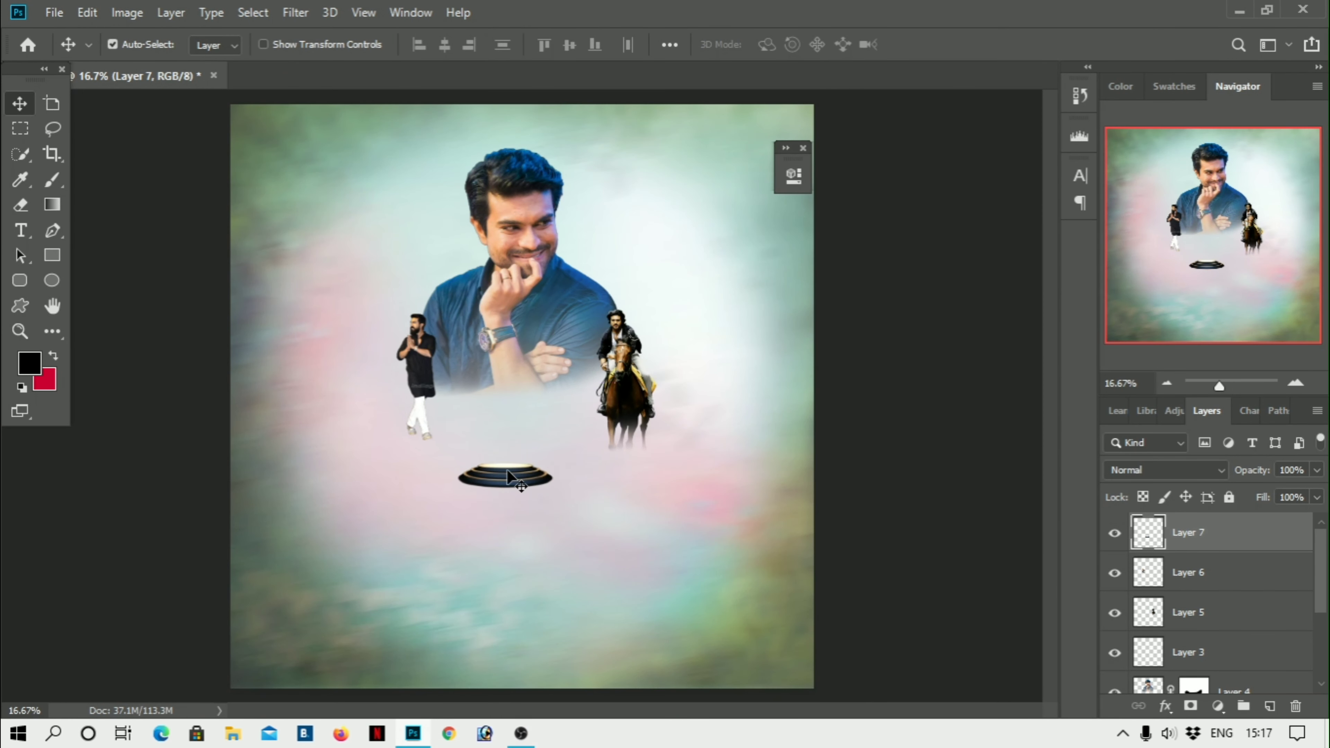
{"action": "left_click_drag", "start_coordinate": [524, 461], "coordinate": [554, 578]}
Open the dancing figure PNG and copy it onto the poster as Layer 8
{"action": "key", "text": "ctrl+o"}
{"action": "double_click", "coordinate": [467, 409]}
{"action": "left_click_drag", "start_coordinate": [188, 79], "coordinate": [309, 251]}
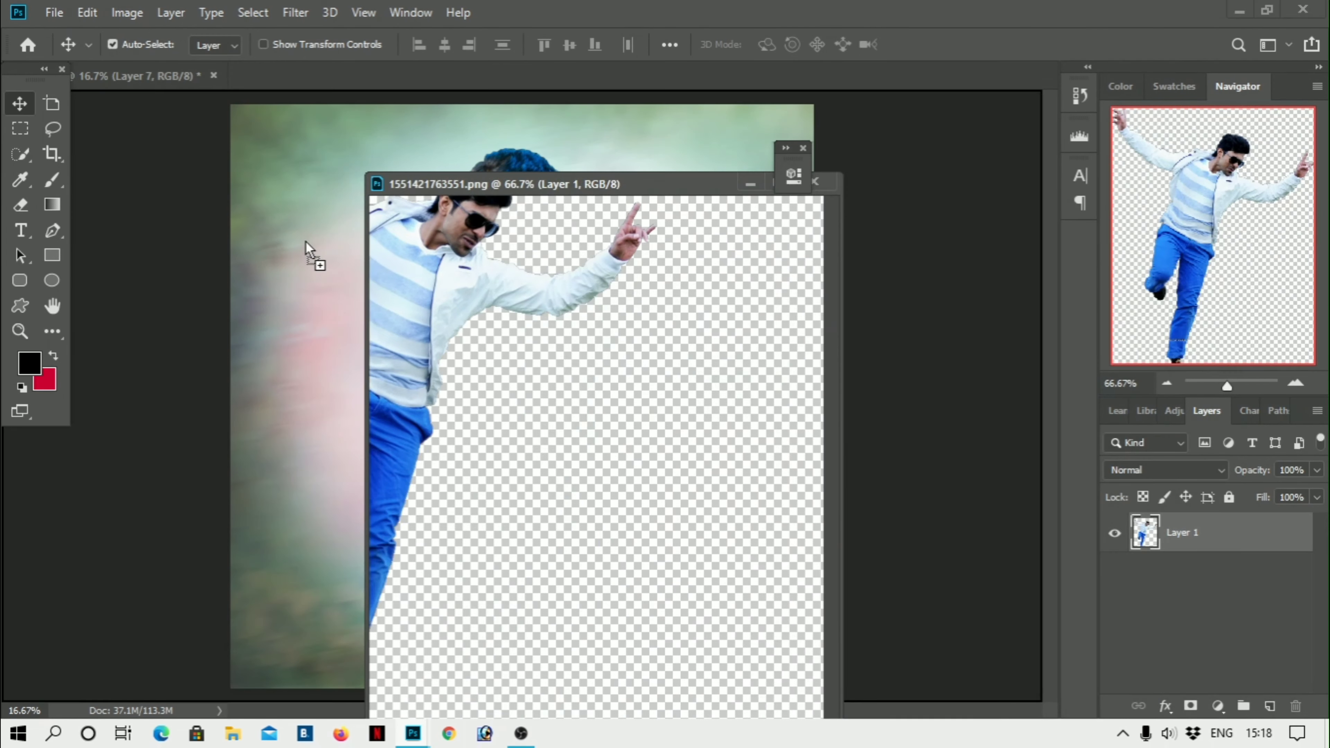
{"action": "left_click_drag", "start_coordinate": [472, 367], "coordinate": [341, 294]}
{"action": "left_click", "coordinate": [810, 184]}
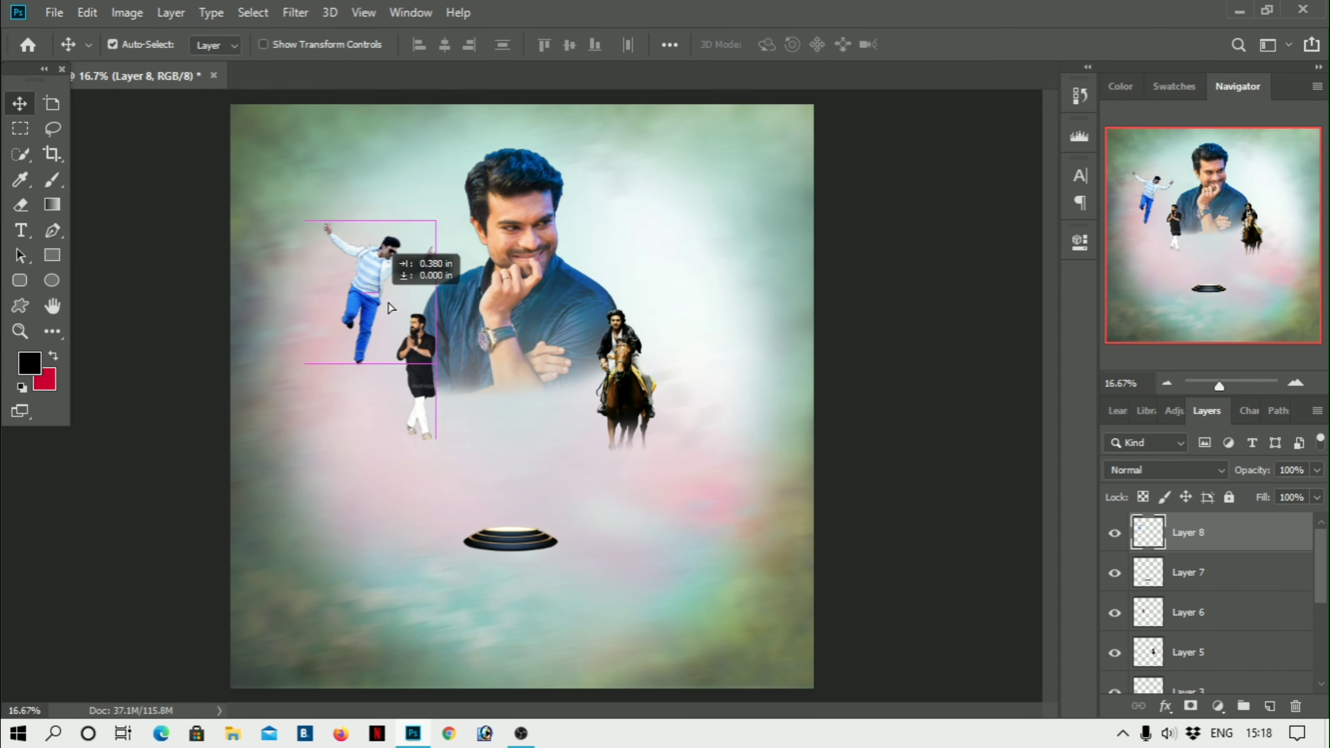
Move the dancer behind the portrait, put Layer 5 below Layer 3, and nudge the dancer into place
{"action": "left_click_drag", "start_coordinate": [1208, 647], "coordinate": [1209, 644]}
{"action": "scroll", "coordinate": [1192, 551], "scroll_direction": "down", "scroll_amount": 2}
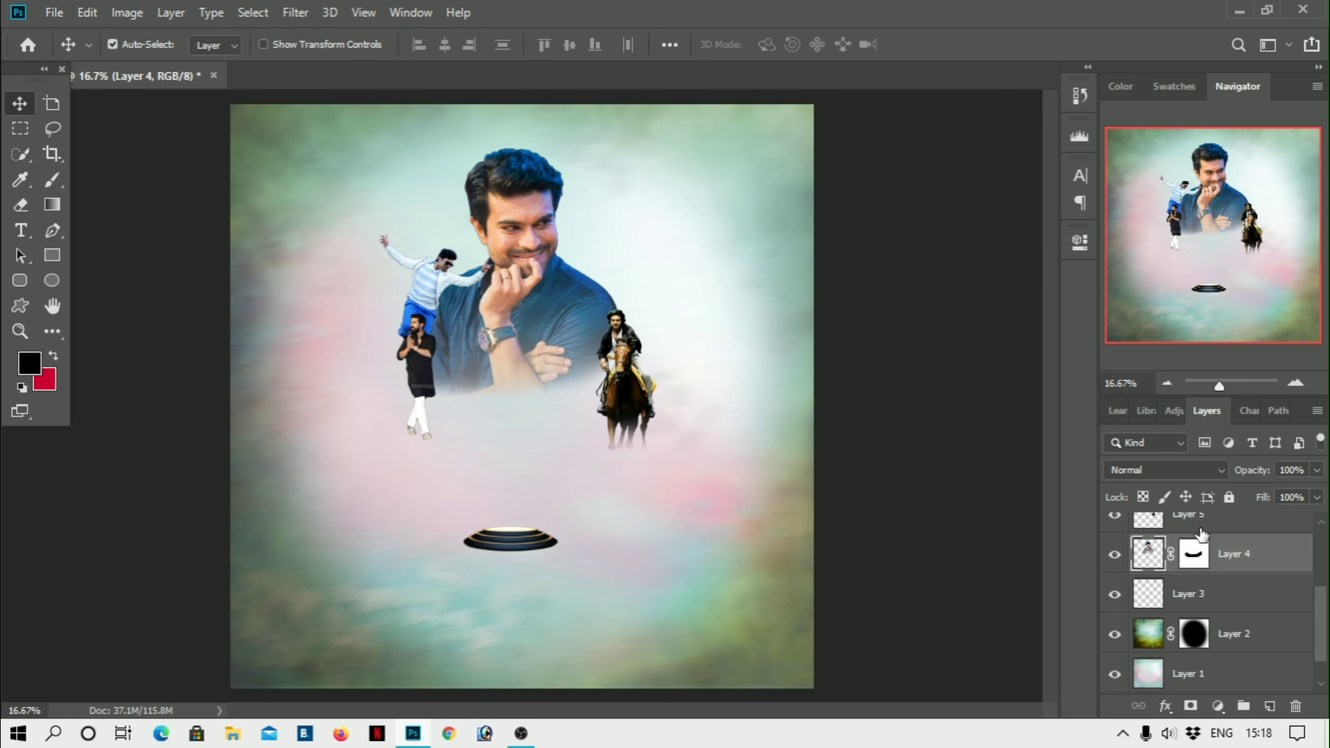
{"action": "left_click_drag", "start_coordinate": [1189, 519], "coordinate": [1193, 613]}
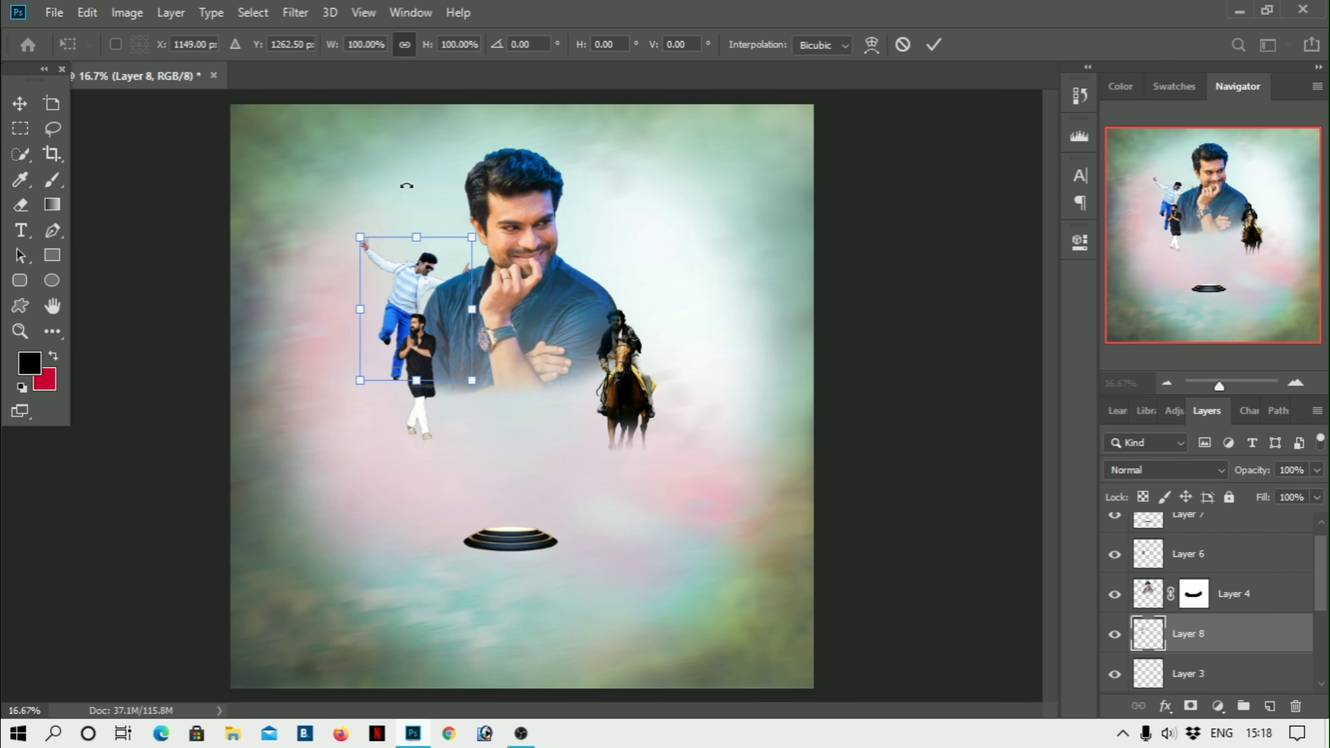
{"action": "key", "text": "Return"}
{"action": "key", "text": "ctrl+plus"}
{"action": "left_click_drag", "start_coordinate": [272, 178], "coordinate": [286, 165]}
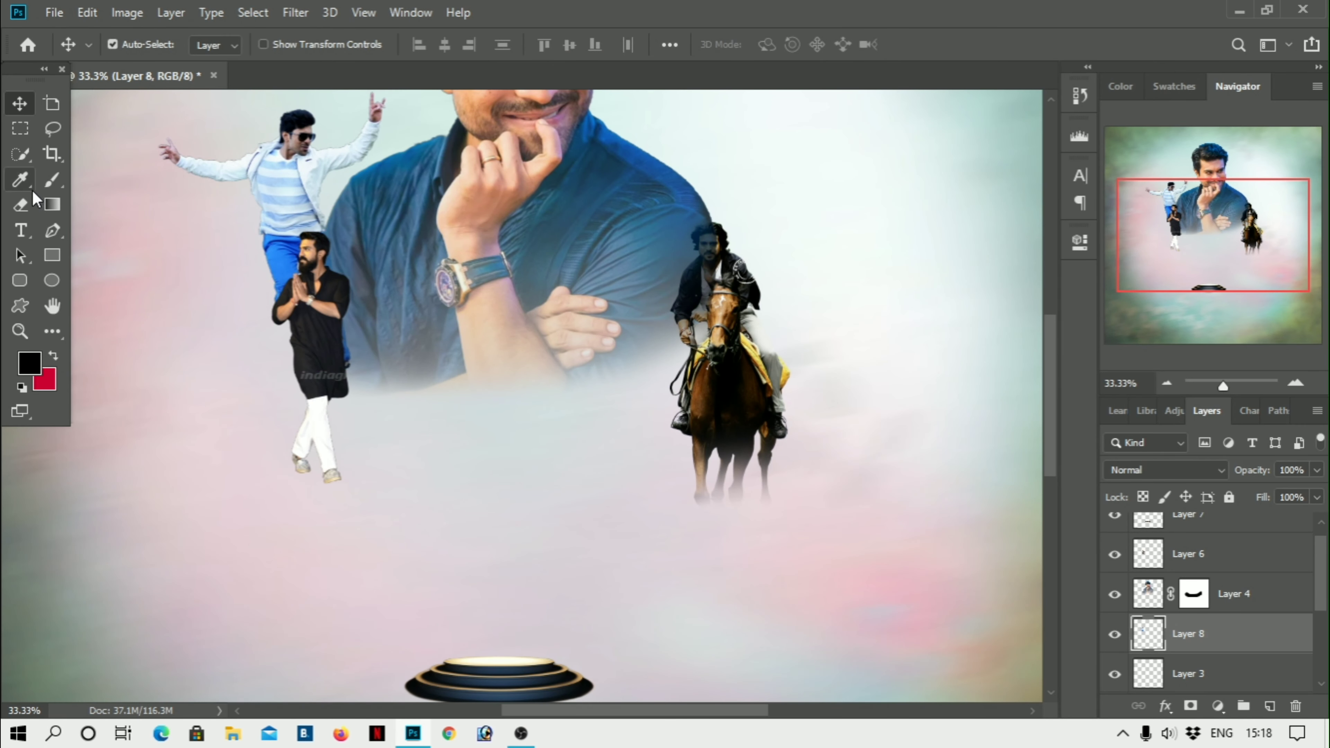
Bring the leather-jacket figure into the poster and shrink it
{"action": "key", "text": "v"}
{"action": "key", "text": "ctrl+o"}
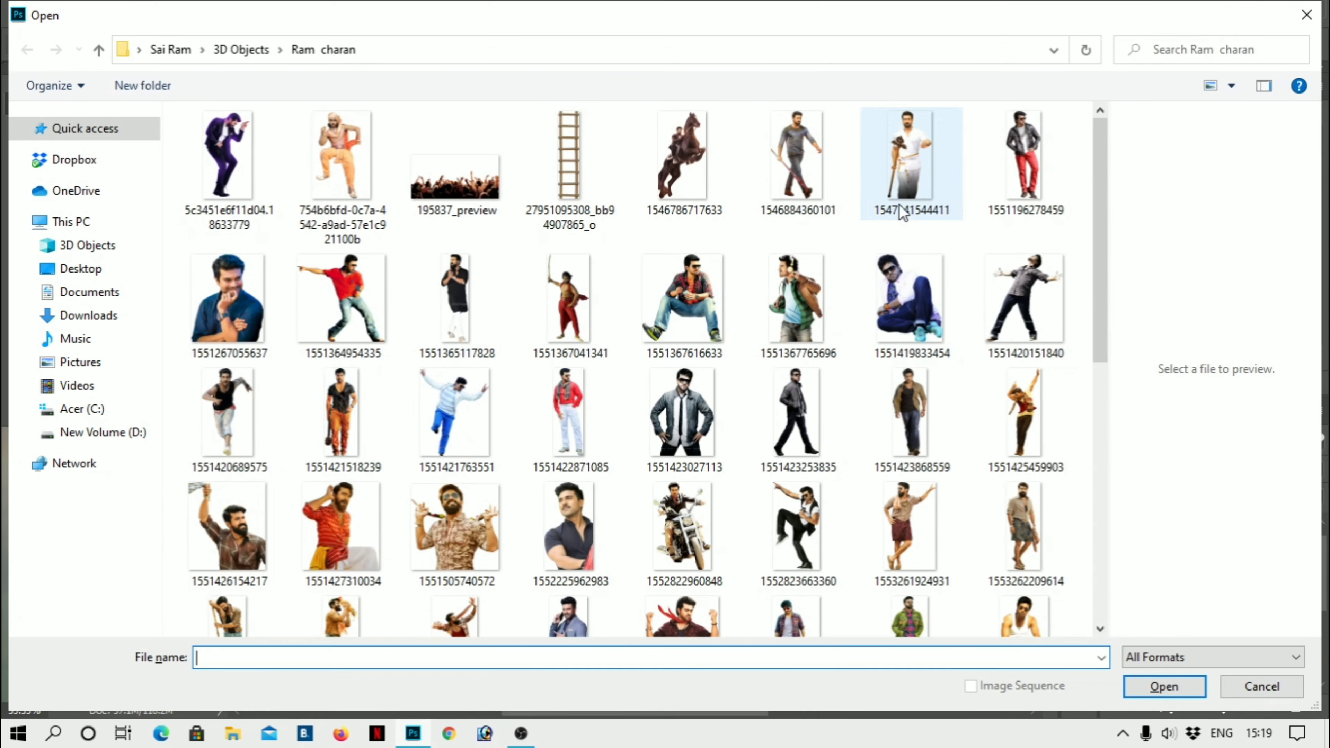
{"action": "double_click", "coordinate": [1025, 152]}
{"action": "scroll", "coordinate": [1204, 628], "scroll_direction": "down", "scroll_amount": 2}
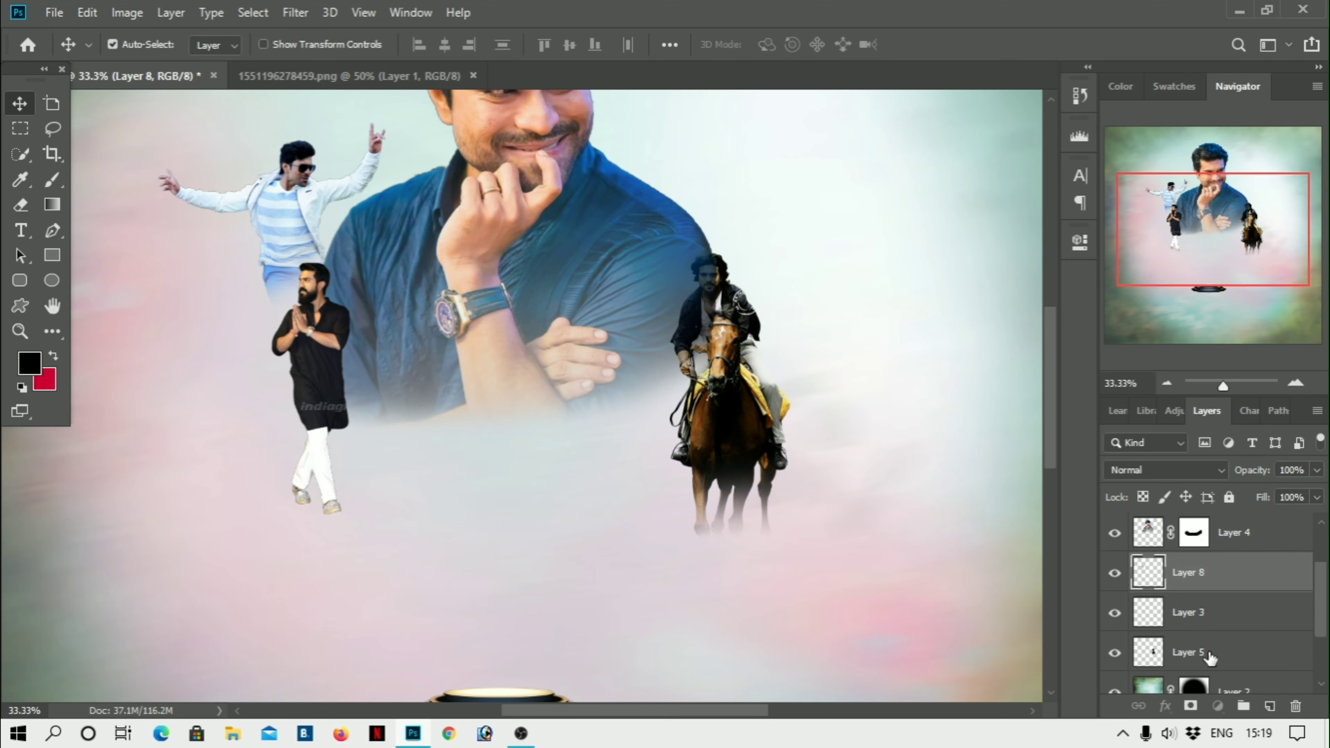
{"action": "left_click_drag", "start_coordinate": [639, 513], "coordinate": [398, 472]}
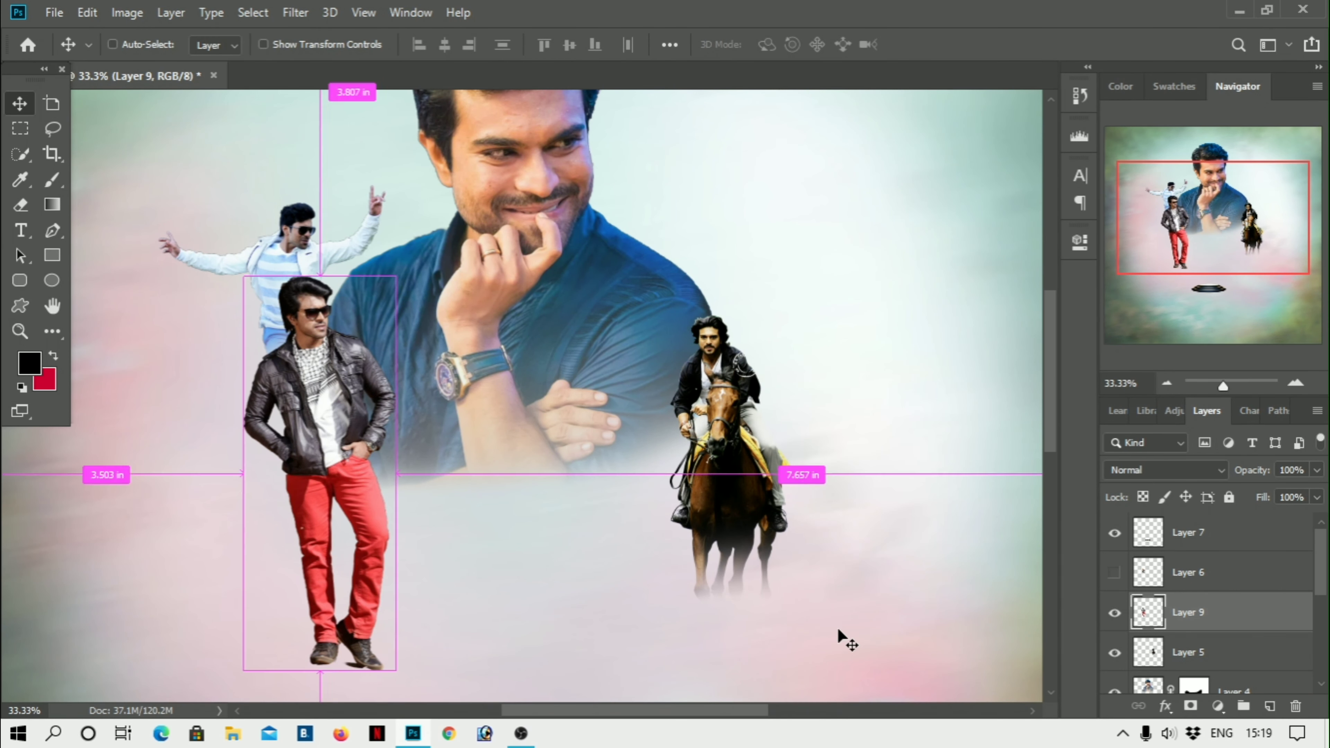
{"action": "key", "text": "ctrl+t"}
{"action": "left_click_drag", "start_coordinate": [396, 670], "coordinate": [343, 547]}
{"action": "key", "text": "Return"}
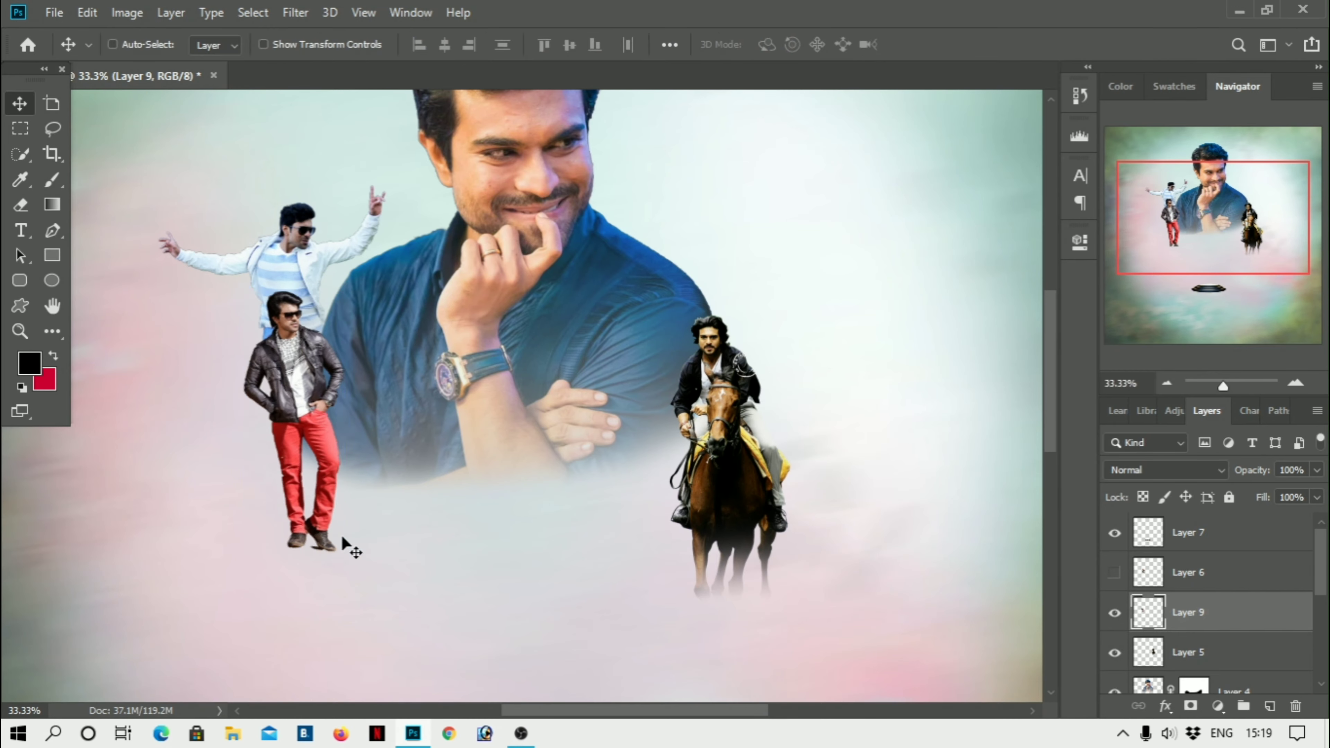
Add the red-shirt figure, scaled to 67.5%, beside the leather-jacket figure
{"action": "scroll", "coordinate": [544, 262], "scroll_direction": "up", "scroll_amount": 3}
{"action": "scroll", "coordinate": [825, 443], "scroll_direction": "down", "scroll_amount": 3}
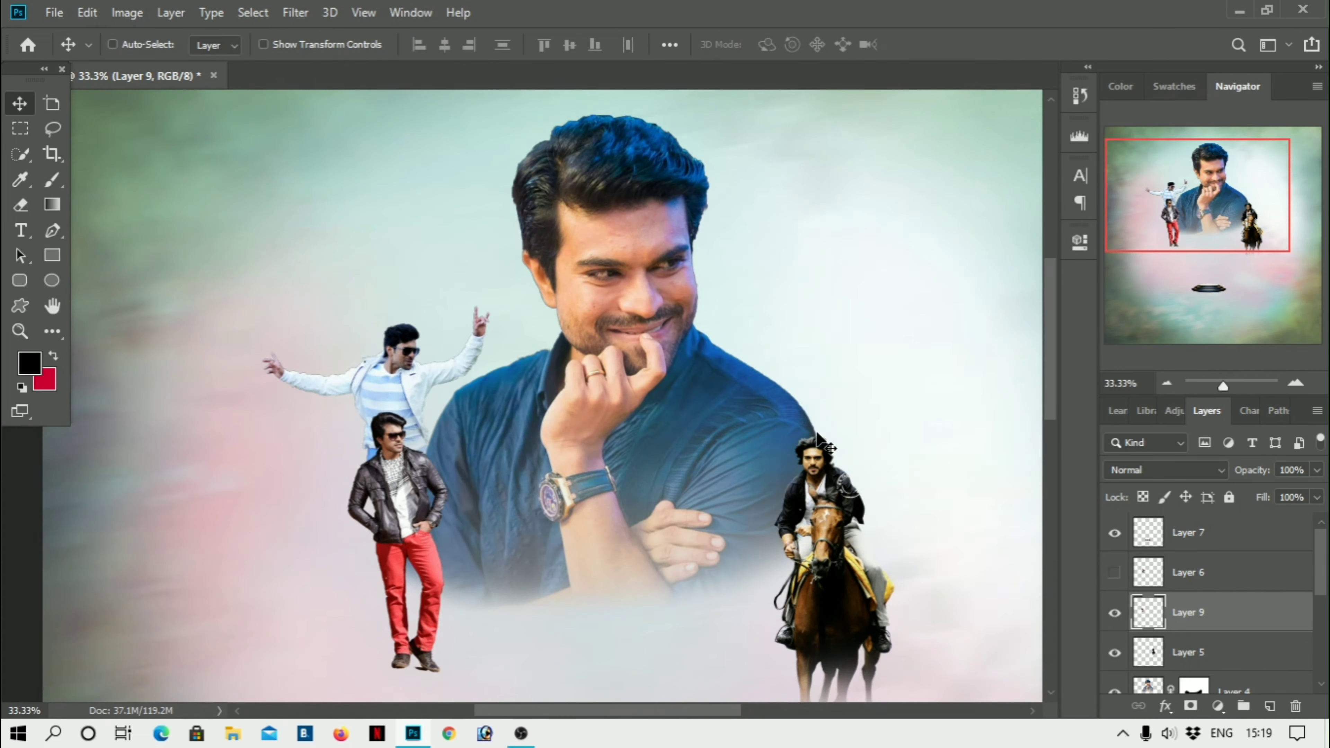
{"action": "key", "text": "ctrl+o"}
{"action": "double_click", "coordinate": [542, 427]}
{"action": "left_click_drag", "start_coordinate": [354, 76], "coordinate": [534, 267]}
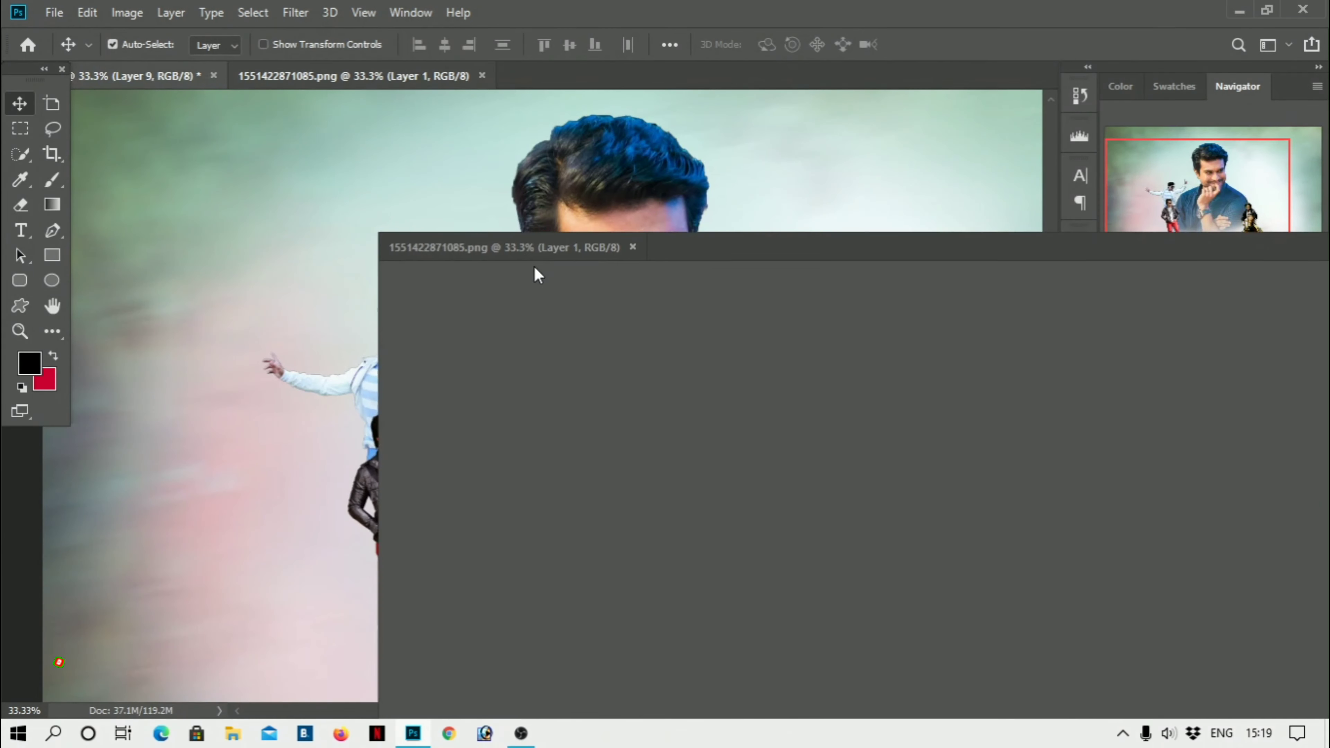
{"action": "mouse_move", "coordinate": [472, 419]}
{"action": "left_mouse_down"}
{"action": "mouse_move", "coordinate": [622, 485]}
{"action": "mouse_move", "coordinate": [674, 470]}
{"action": "left_mouse_up"}
{"action": "key", "text": "ctrl+t"}
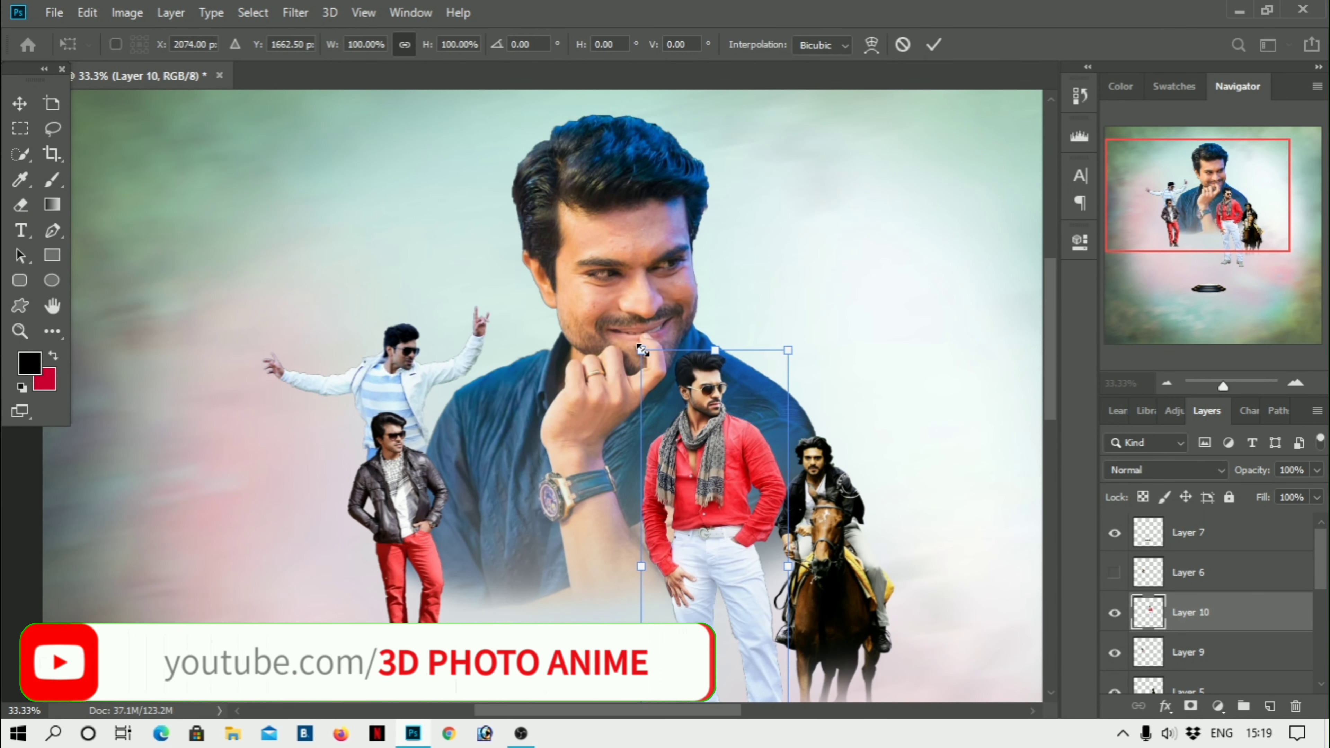
{"action": "left_click_drag", "start_coordinate": [641, 350], "coordinate": [689, 399]}
{"action": "left_click_drag", "start_coordinate": [771, 475], "coordinate": [473, 472]}
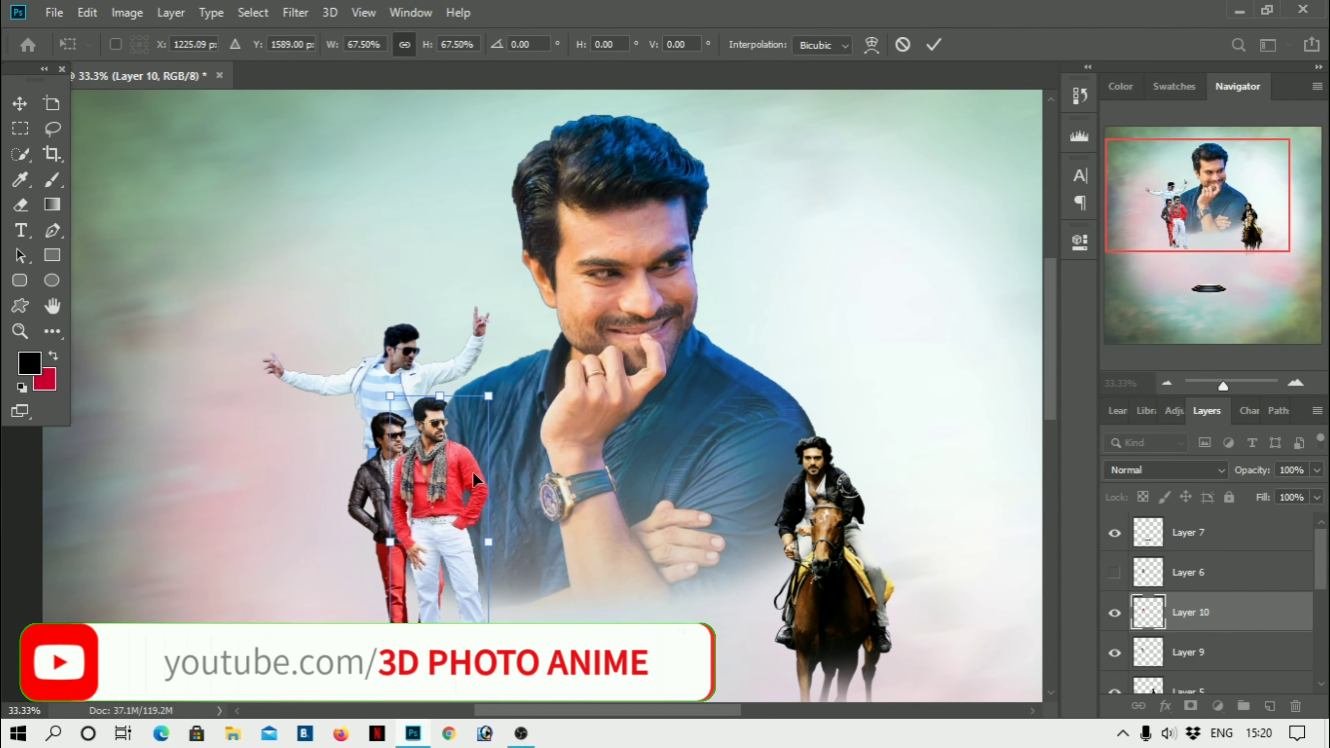
{"action": "key", "text": "Return"}
Rescale the leather-jacket figure to about 62% and raise the portrait slightly
{"action": "left_click_drag", "start_coordinate": [366, 461], "coordinate": [309, 438]}
{"action": "key", "text": "ctrl+t"}
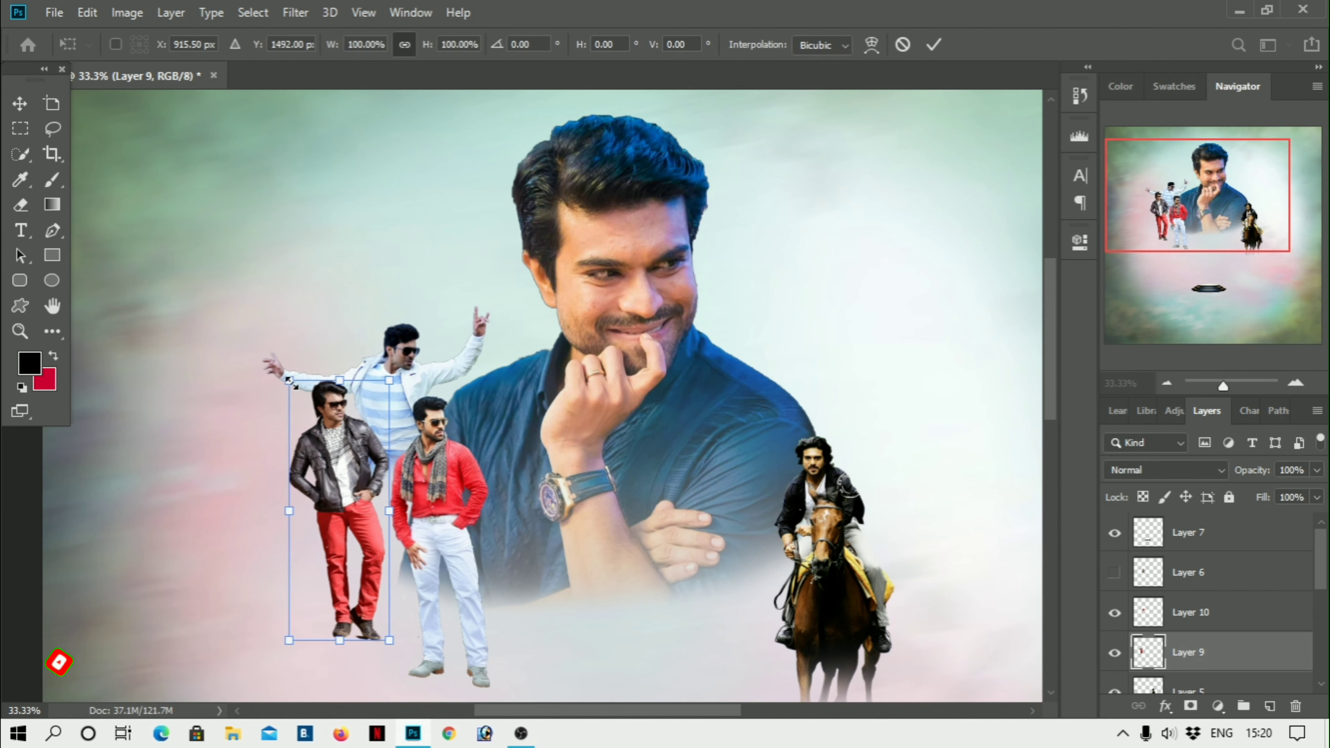
{"action": "left_click_drag", "start_coordinate": [290, 379], "coordinate": [327, 479]}
{"action": "left_click_drag", "start_coordinate": [332, 540], "coordinate": [341, 521]}
{"action": "left_click_drag", "start_coordinate": [538, 603], "coordinate": [544, 579]}
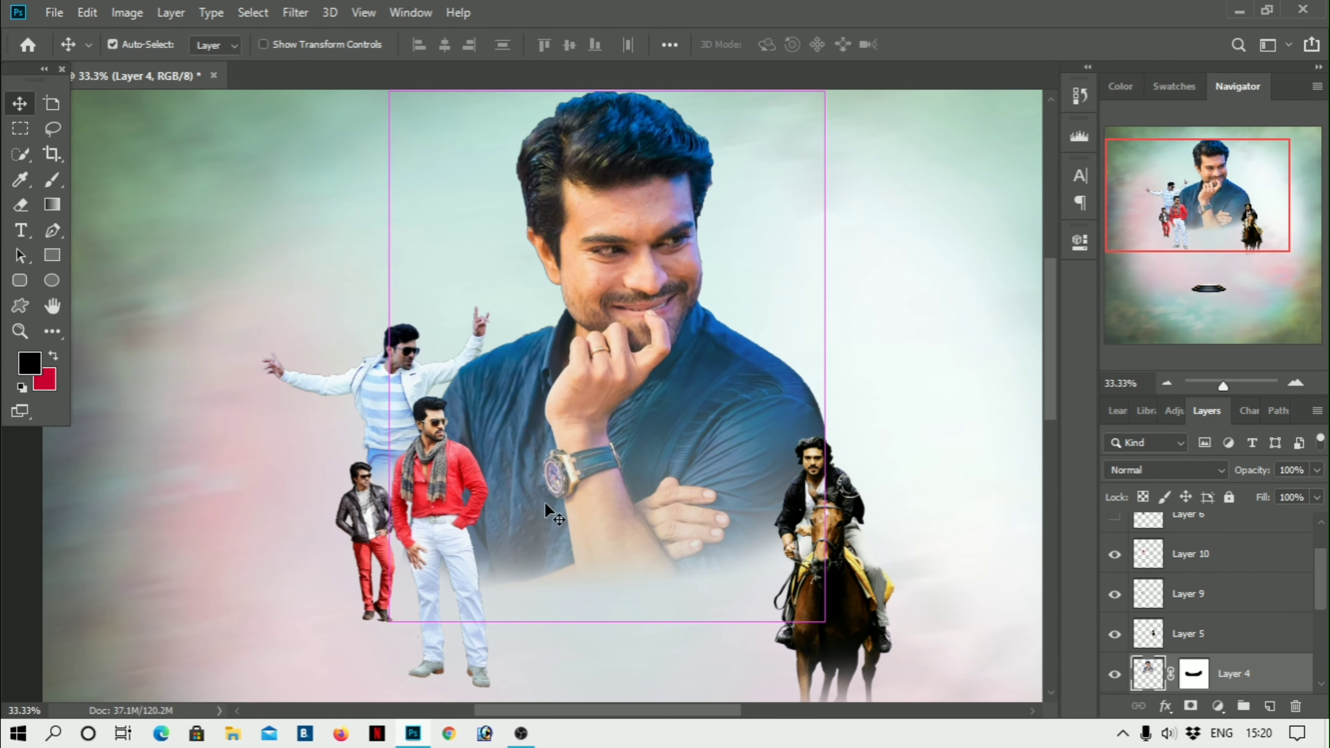
Rescale the red-shirt figure to about 66% and fine-tune both figures' positions
{"action": "left_click", "coordinate": [435, 471]}
{"action": "key", "text": "ctrl+t"}
{"action": "left_click_drag", "start_coordinate": [390, 397], "coordinate": [424, 494]}
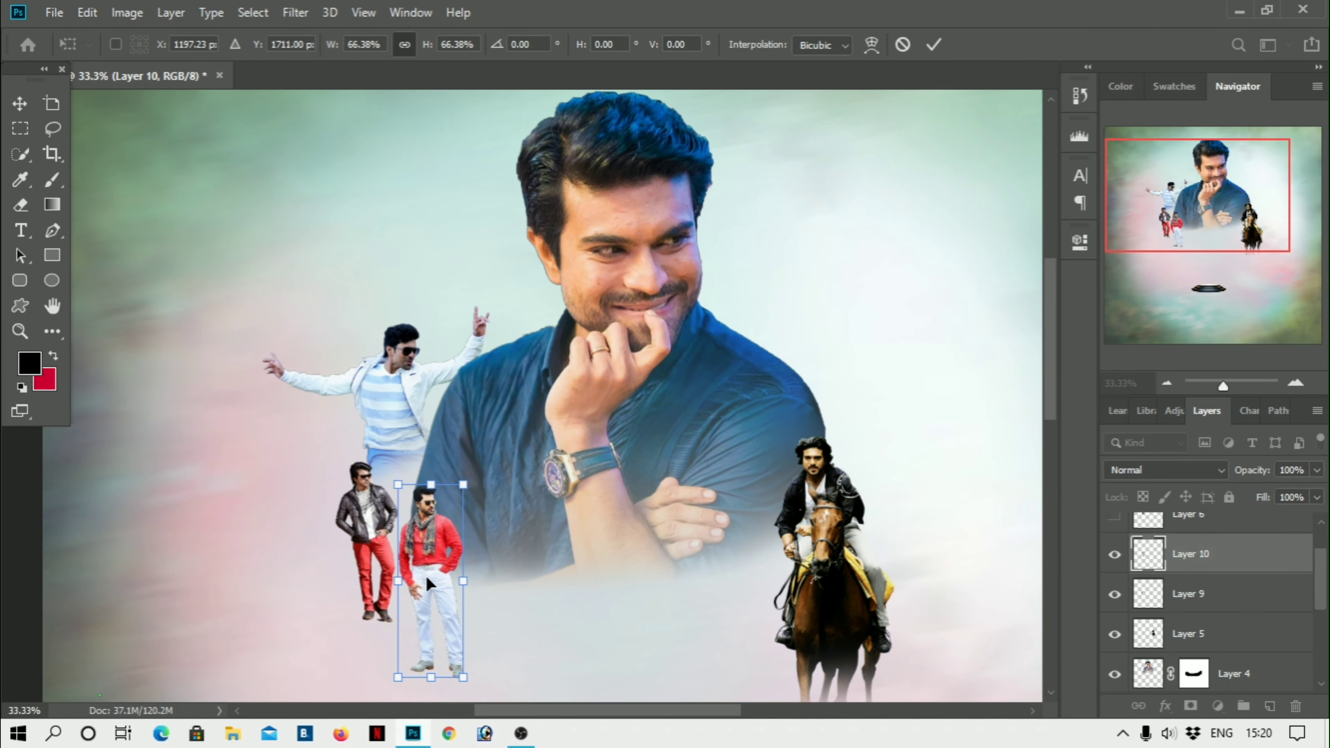
{"action": "key", "text": "Return"}
{"action": "left_click_drag", "start_coordinate": [367, 529], "coordinate": [388, 504]}
{"action": "left_click", "coordinate": [445, 569]}
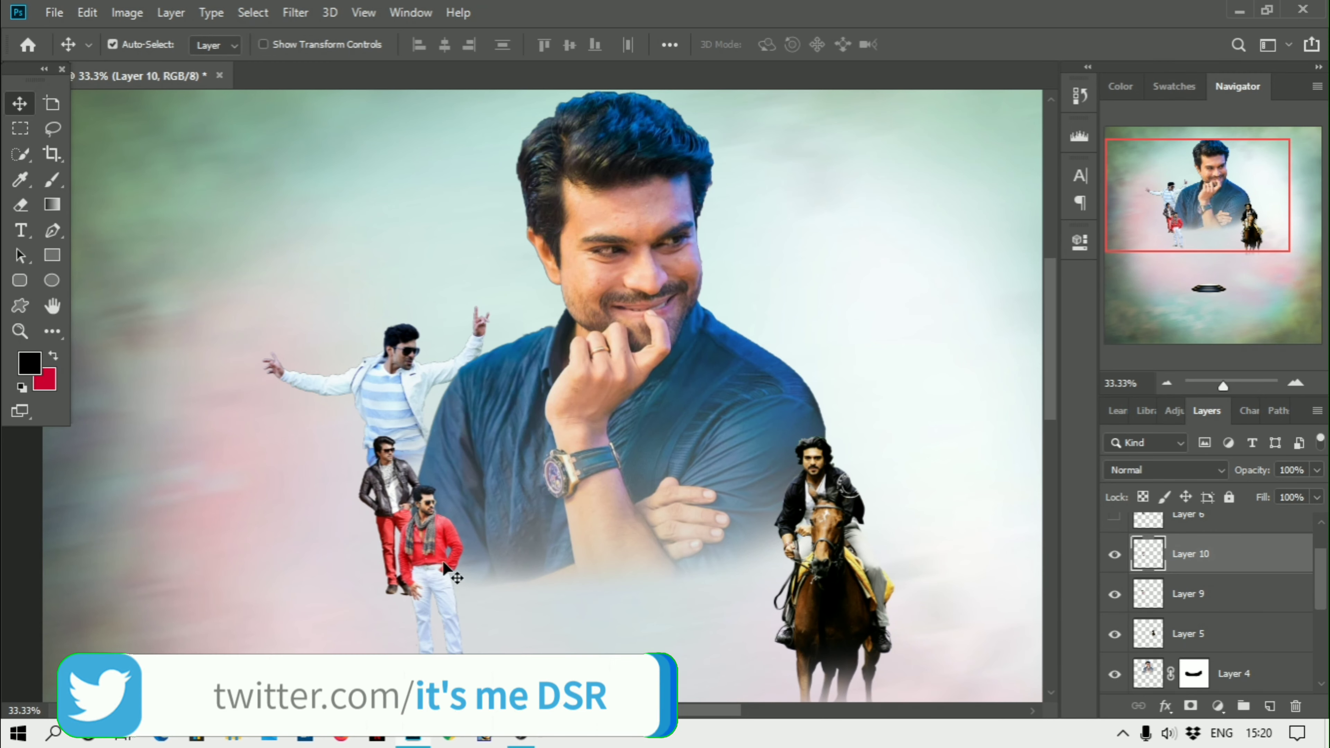
{"action": "left_click_drag", "start_coordinate": [444, 563], "coordinate": [463, 547]}
Add the stick-carrying walking man, scaled down beside the red-shirt figures, and reposition the leather-jacket figure
{"action": "key", "text": "ctrl+o"}
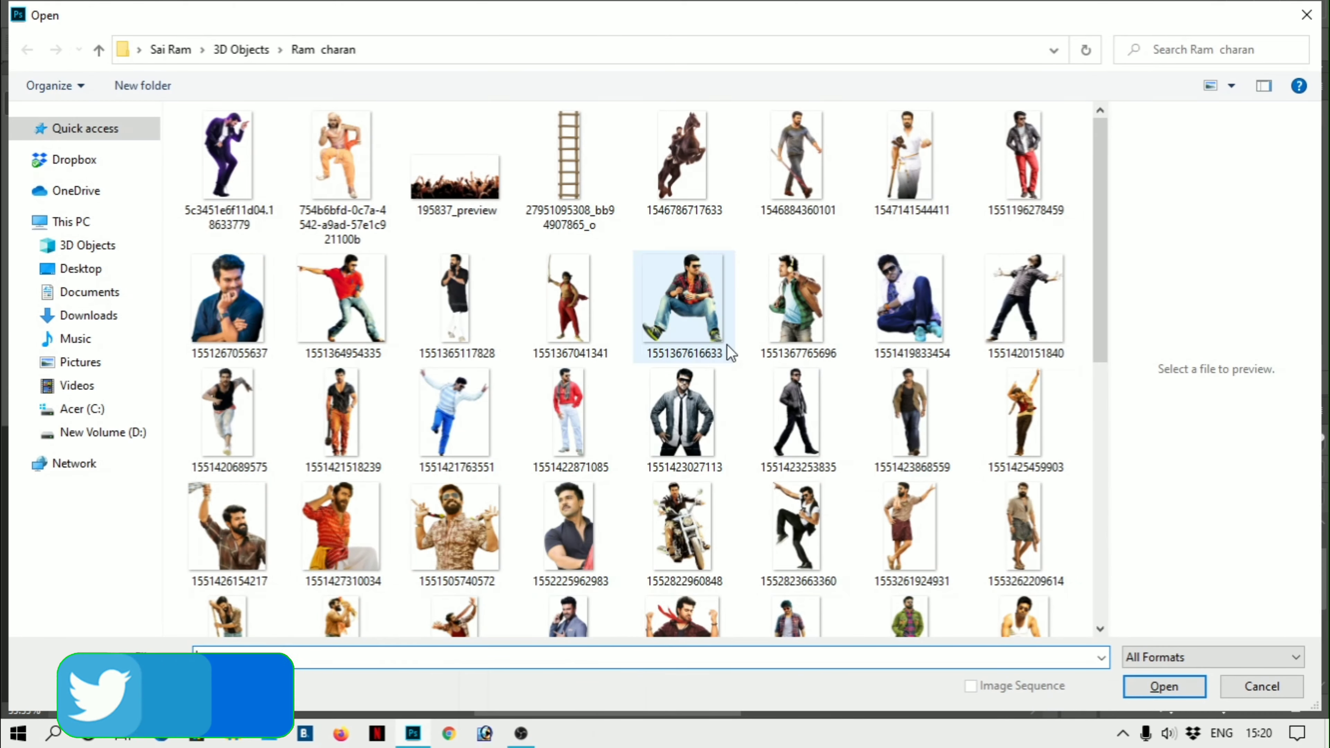
{"action": "double_click", "coordinate": [538, 301]}
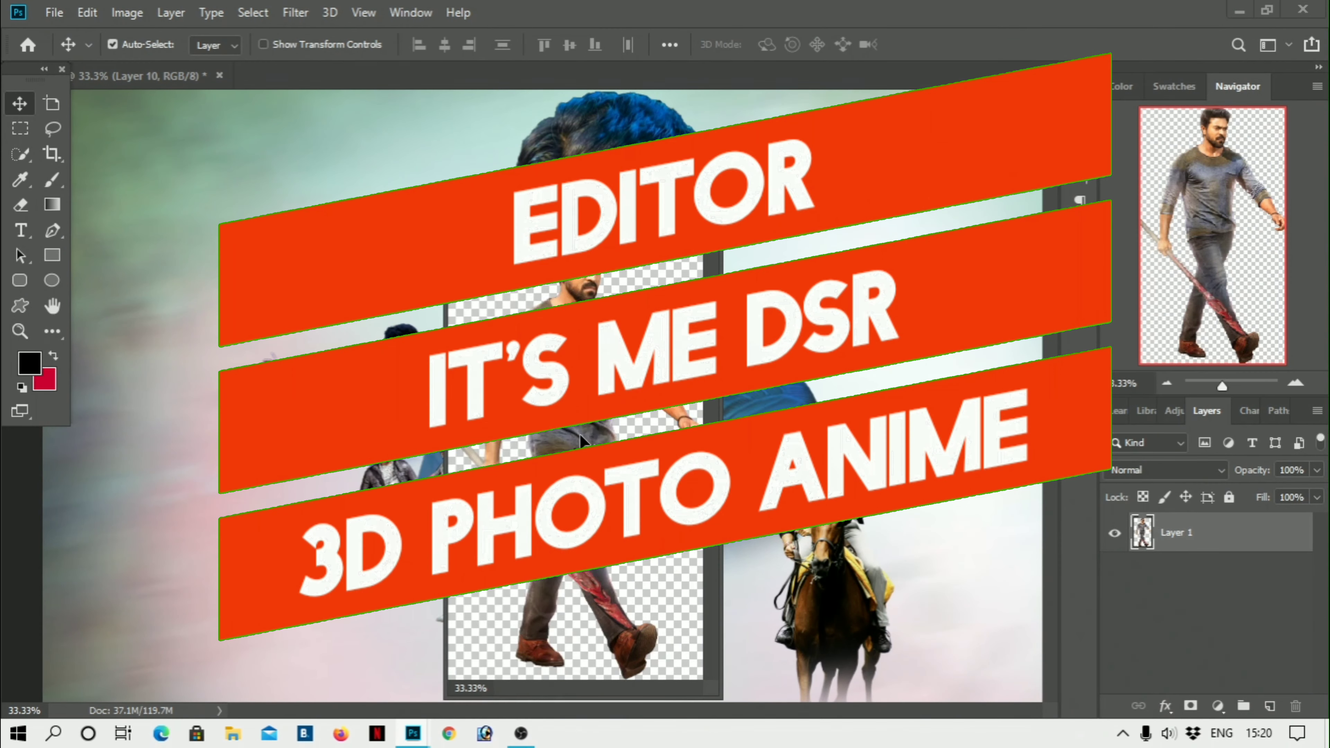
{"action": "left_click_drag", "start_coordinate": [581, 441], "coordinate": [366, 471]}
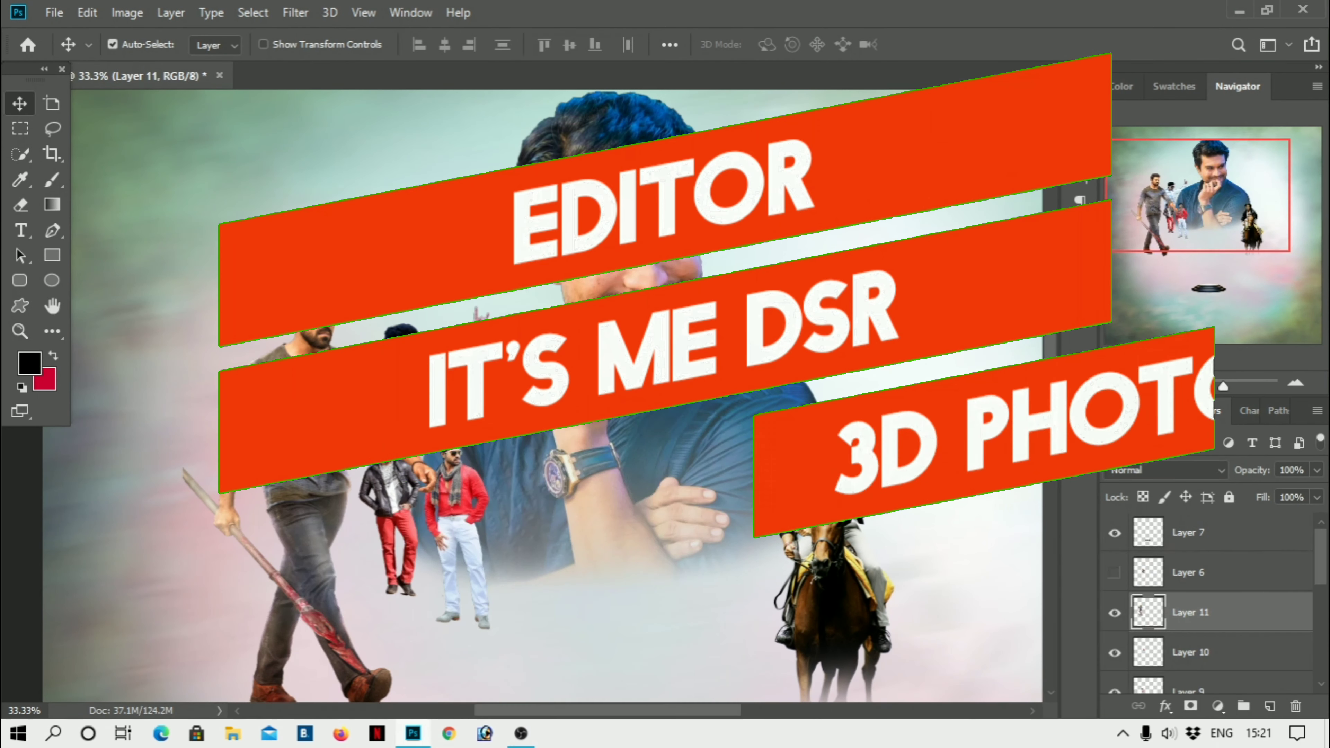
{"action": "key", "text": "ctrl+t"}
{"action": "left_click_drag", "start_coordinate": [178, 270], "coordinate": [349, 537]}
{"action": "mouse_move", "coordinate": [397, 616]}
{"action": "left_mouse_down"}
{"action": "mouse_move", "coordinate": [322, 487]}
{"action": "mouse_move", "coordinate": [297, 501]}
{"action": "left_mouse_up"}
{"action": "key", "text": "Return"}
{"action": "left_click_drag", "start_coordinate": [390, 518], "coordinate": [526, 568]}
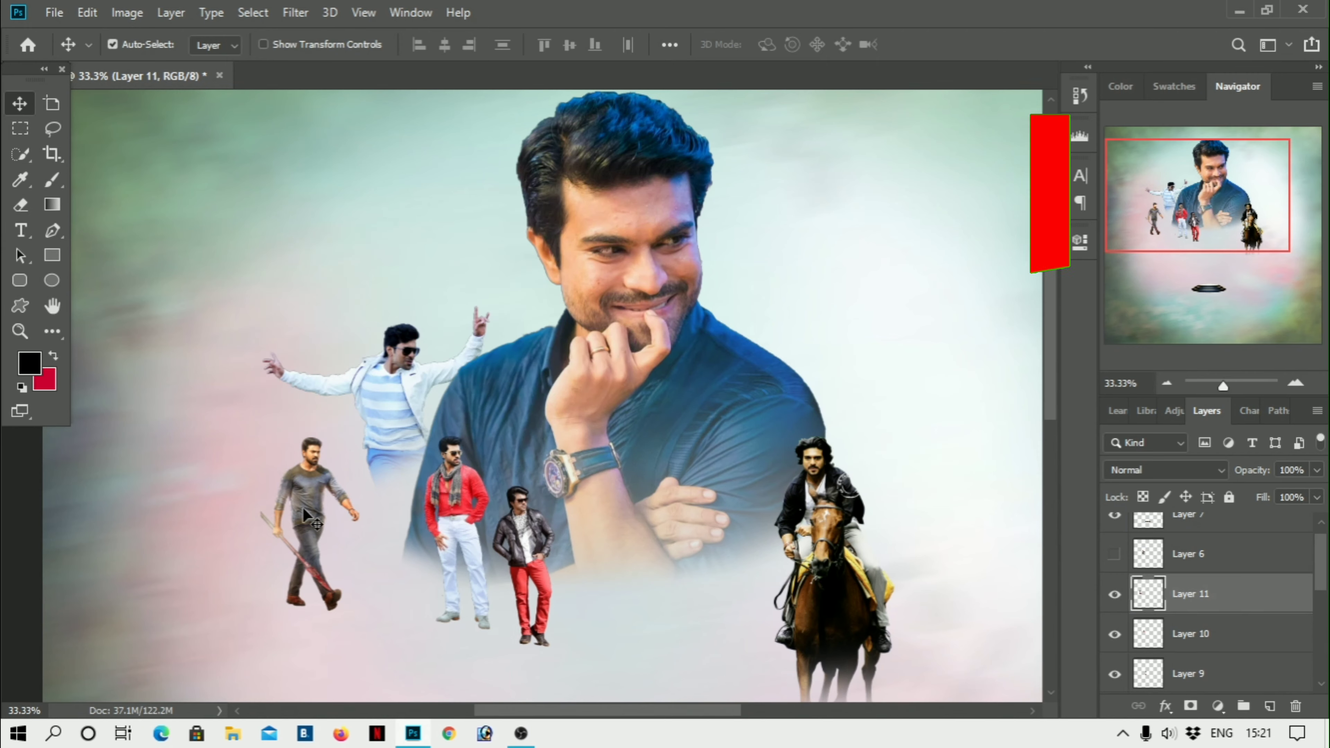
{"action": "left_click_drag", "start_coordinate": [382, 523], "coordinate": [364, 520]}
{"action": "mouse_move", "coordinate": [459, 563]}
{"action": "left_mouse_down"}
{"action": "mouse_move", "coordinate": [446, 539]}
{"action": "mouse_move", "coordinate": [460, 555]}
{"action": "mouse_move", "coordinate": [550, 573]}
{"action": "left_mouse_up"}
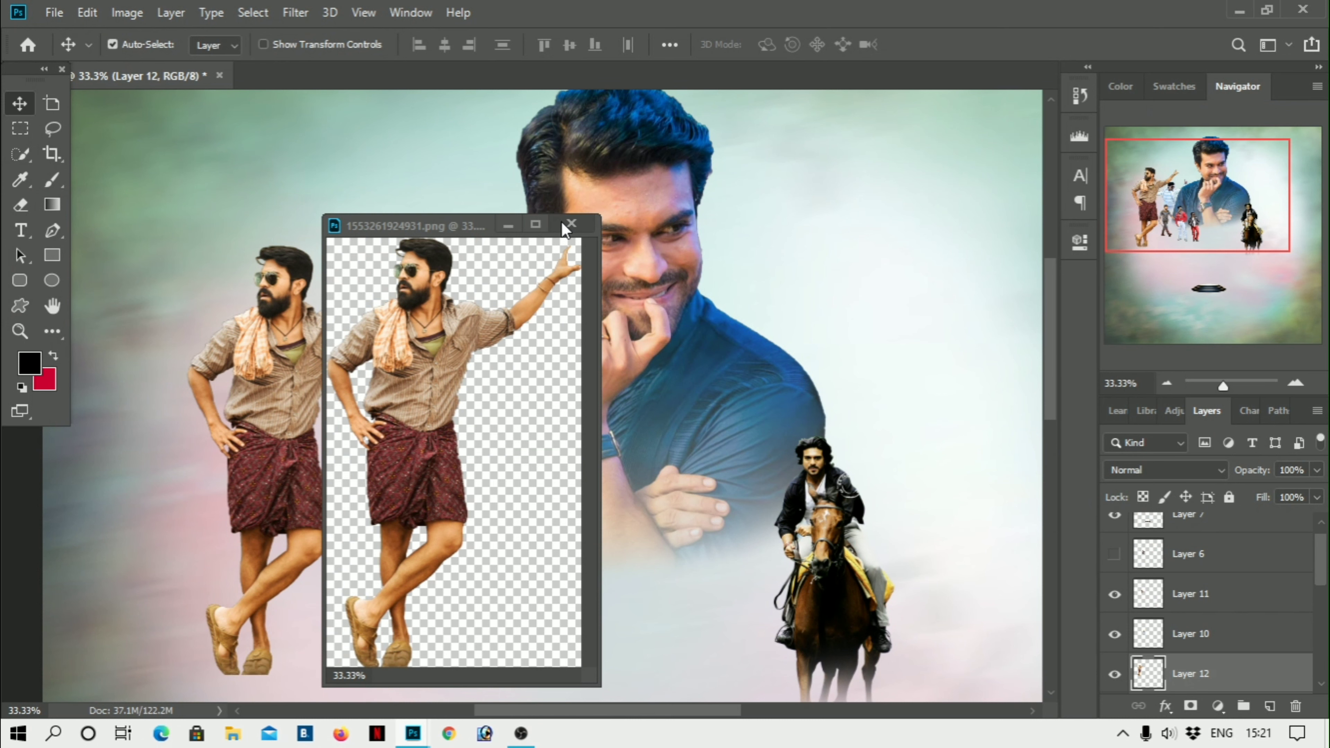
Add the lungi-clad man at about 40% above the walking man and shift the white-jacket figure
{"action": "left_click_drag", "start_coordinate": [399, 385], "coordinate": [384, 356]}
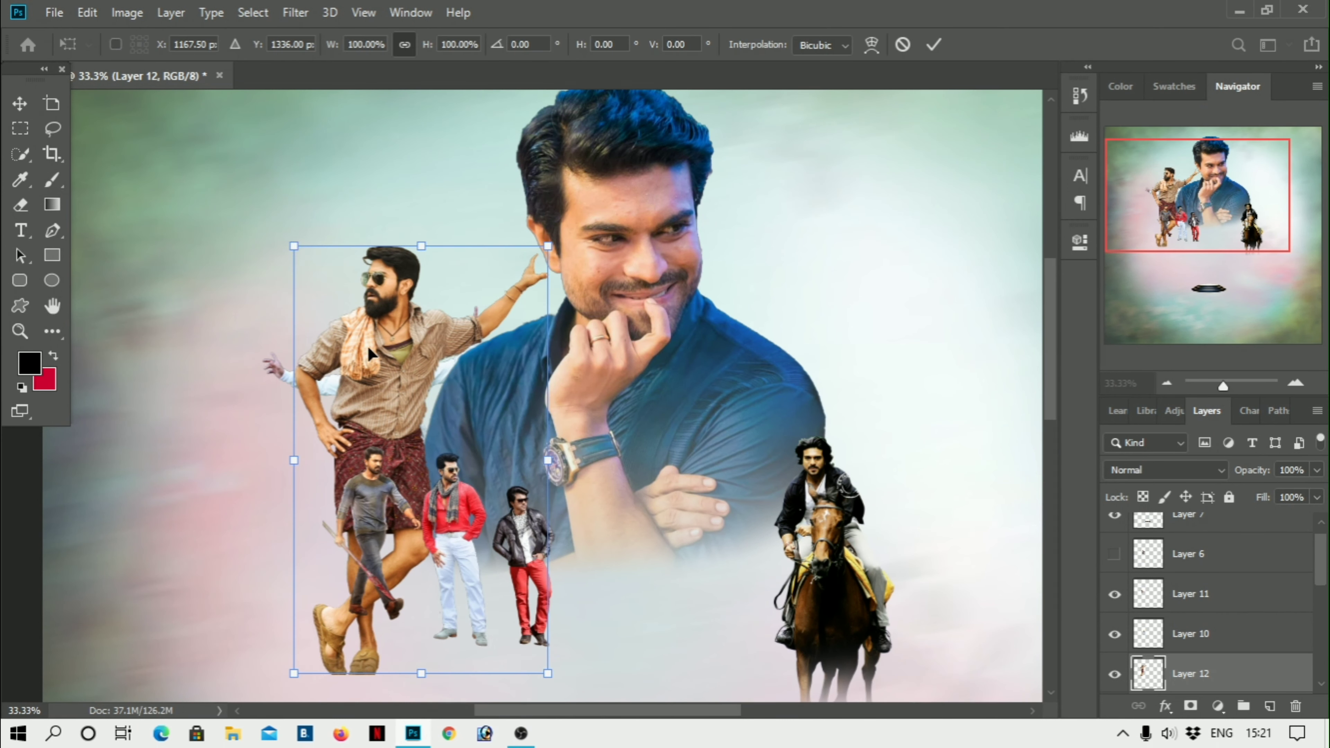
{"action": "left_click_drag", "start_coordinate": [294, 246], "coordinate": [407, 445]}
{"action": "left_click_drag", "start_coordinate": [482, 539], "coordinate": [414, 439]}
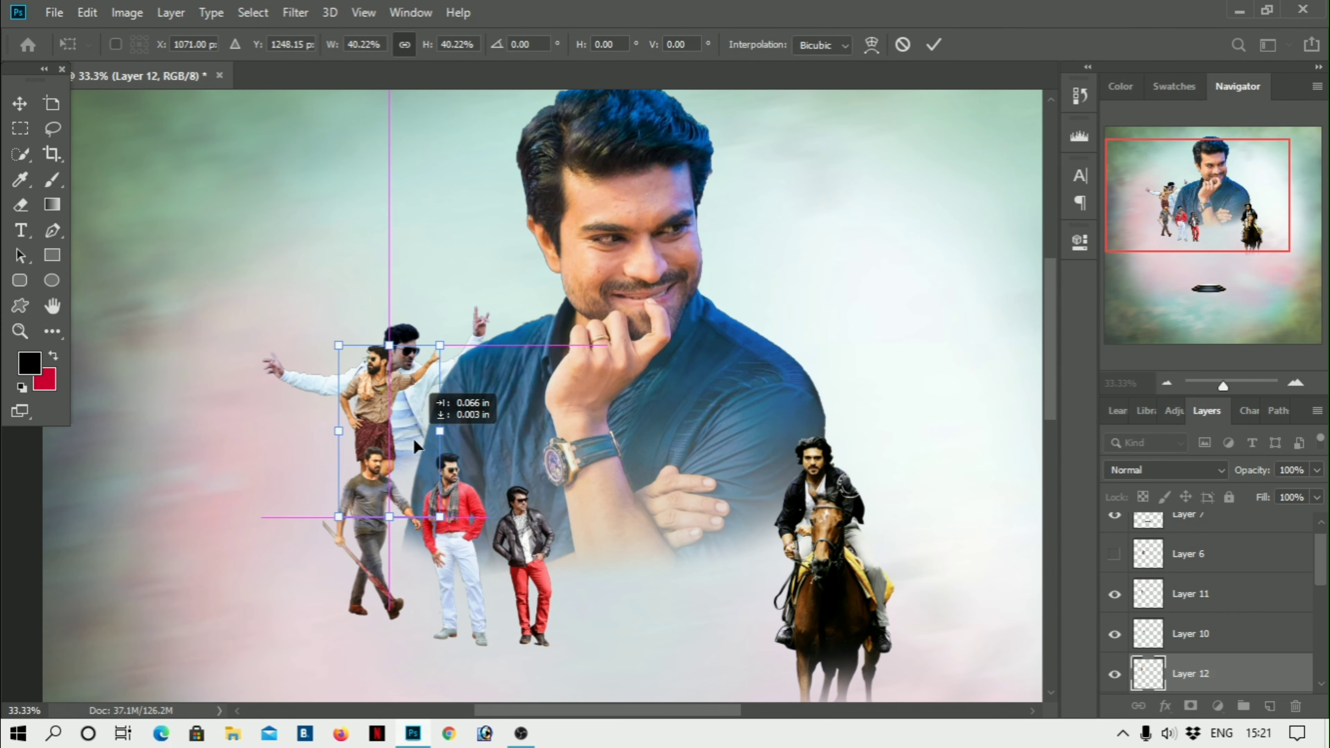
{"action": "key", "text": "Return"}
{"action": "mouse_move", "coordinate": [431, 363]}
{"action": "left_mouse_down"}
{"action": "mouse_move", "coordinate": [448, 314]}
{"action": "mouse_move", "coordinate": [414, 322]}
{"action": "left_mouse_up"}
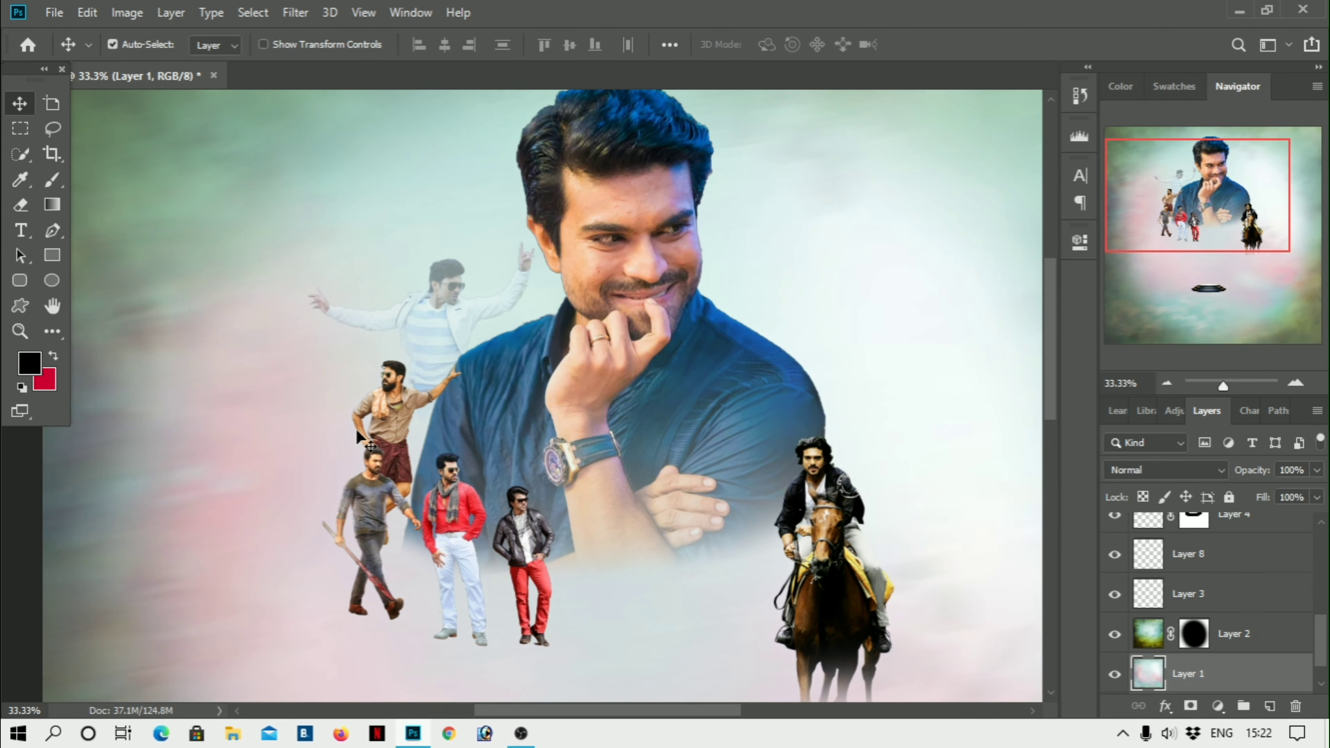
{"action": "left_click", "coordinate": [384, 422]}
{"action": "left_click_drag", "start_coordinate": [393, 413], "coordinate": [392, 402]}
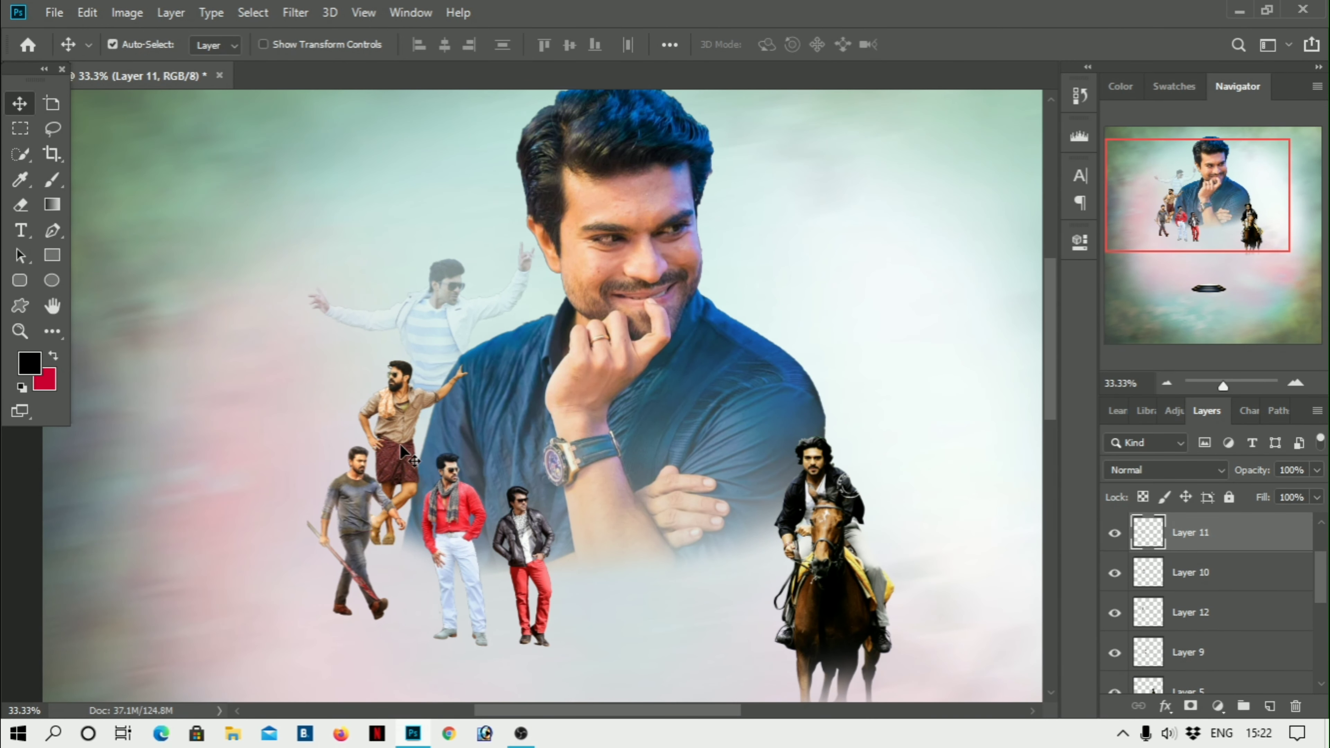
{"action": "scroll", "coordinate": [576, 561], "scroll_direction": "down", "scroll_amount": 1}
{"action": "key", "text": "ctrl+o"}
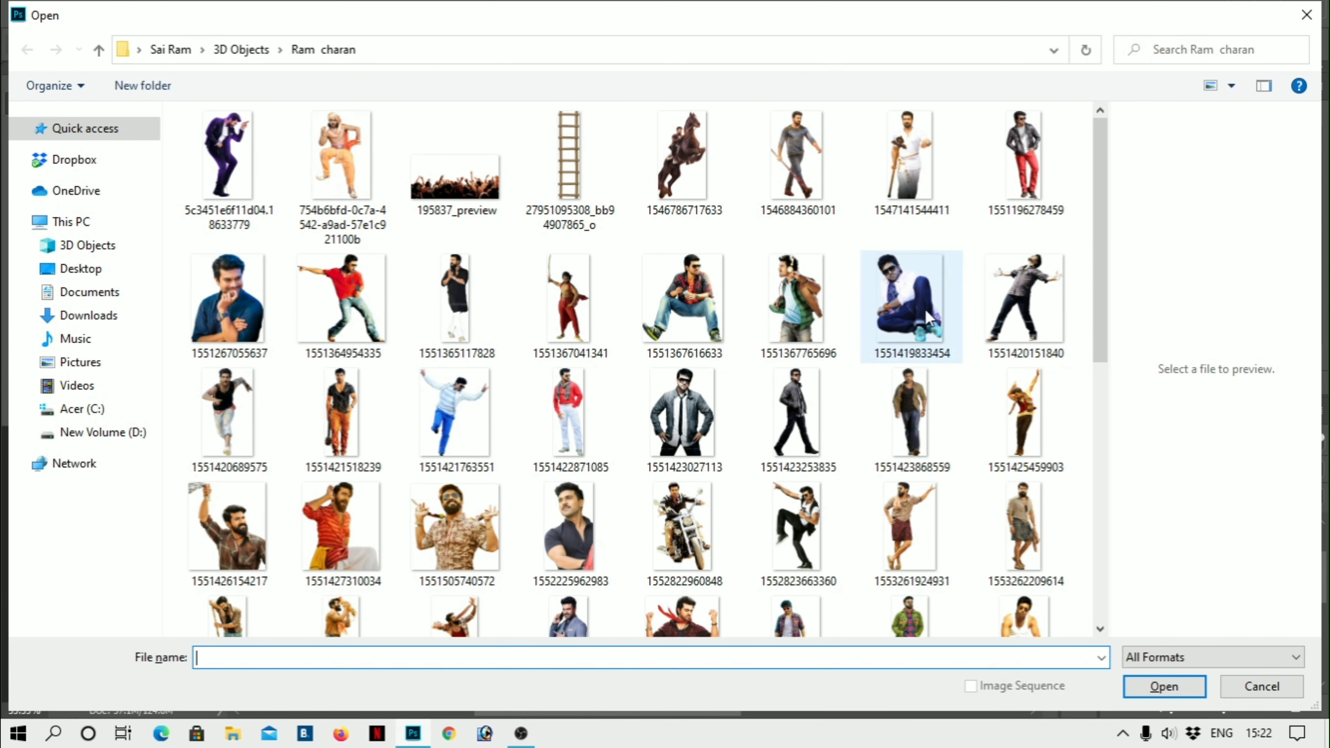
Place the arms-outstretched dancer at the bottom centre and open the mace-holding man image
{"action": "double_click", "coordinate": [1025, 304]}
{"action": "left_click_drag", "start_coordinate": [391, 76], "coordinate": [677, 290]}
{"action": "mouse_move", "coordinate": [618, 361]}
{"action": "left_mouse_down"}
{"action": "mouse_move", "coordinate": [259, 396]}
{"action": "mouse_move", "coordinate": [630, 524]}
{"action": "left_mouse_up"}
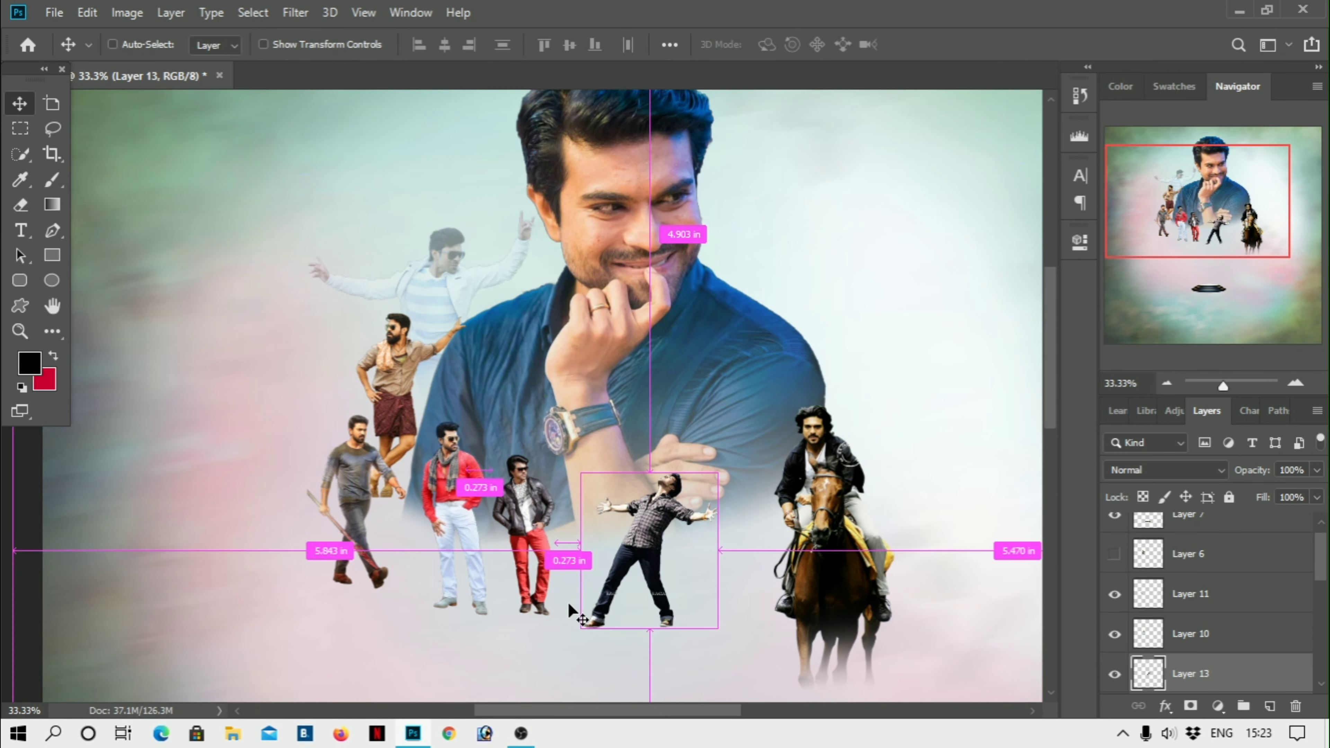
{"action": "key", "text": "ctrl+o"}
{"action": "double_click", "coordinate": [929, 173]}
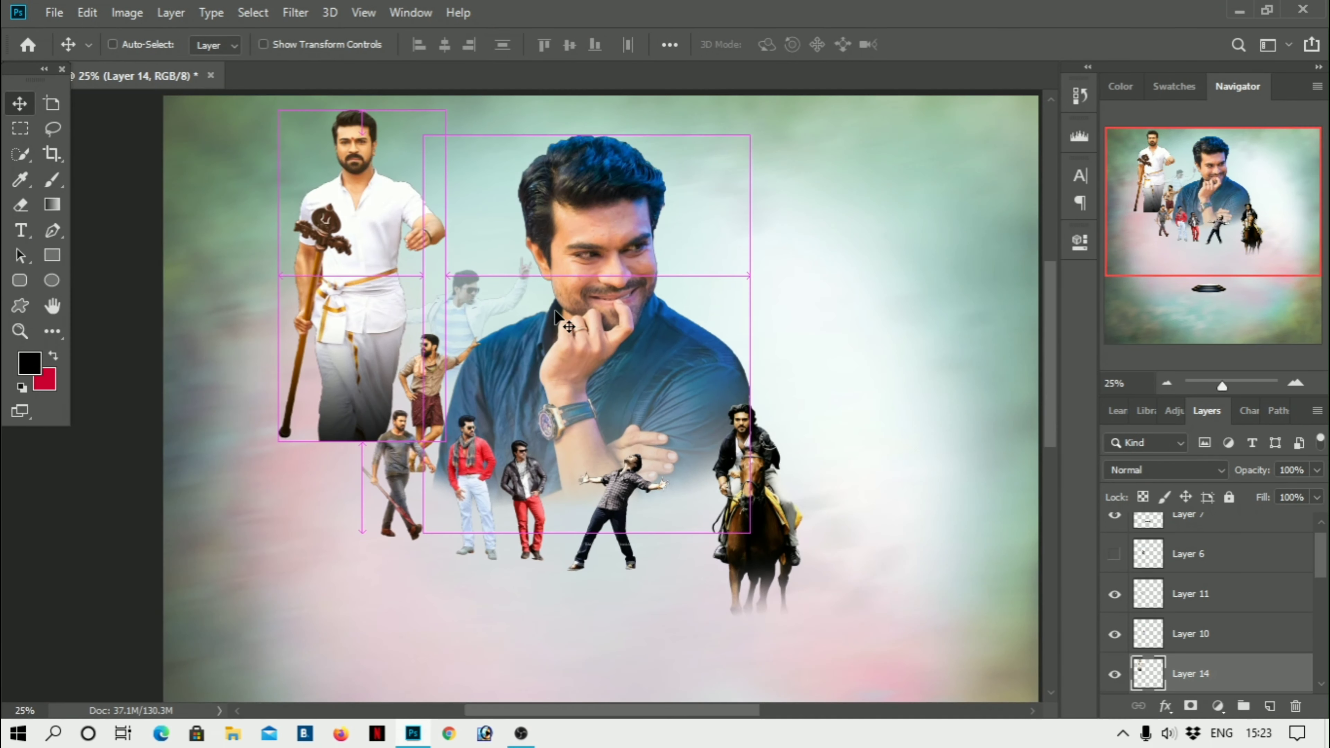
Drop the mace-man layer behind the small cutouts and erase his lower body with a large eraser
{"action": "left_click_drag", "start_coordinate": [1212, 661], "coordinate": [1248, 646]}
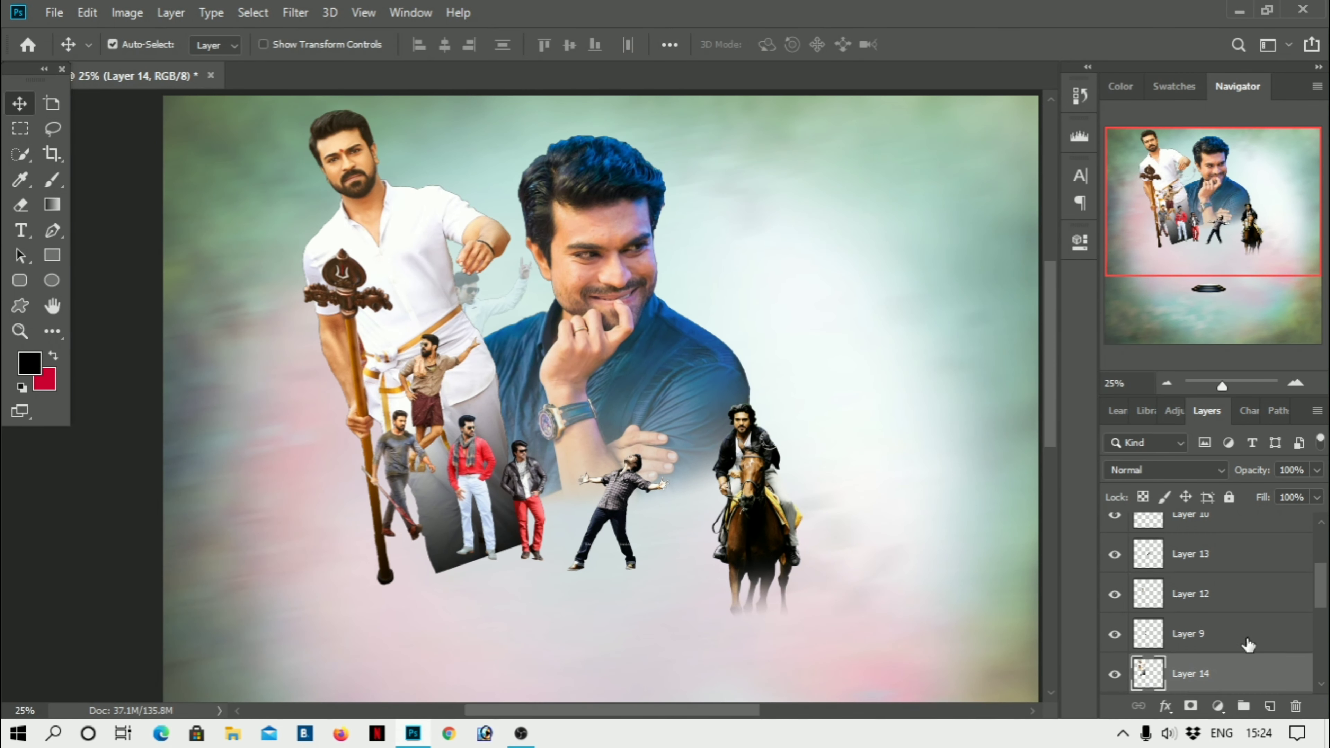
{"action": "left_click_drag", "start_coordinate": [1215, 537], "coordinate": [1214, 655]}
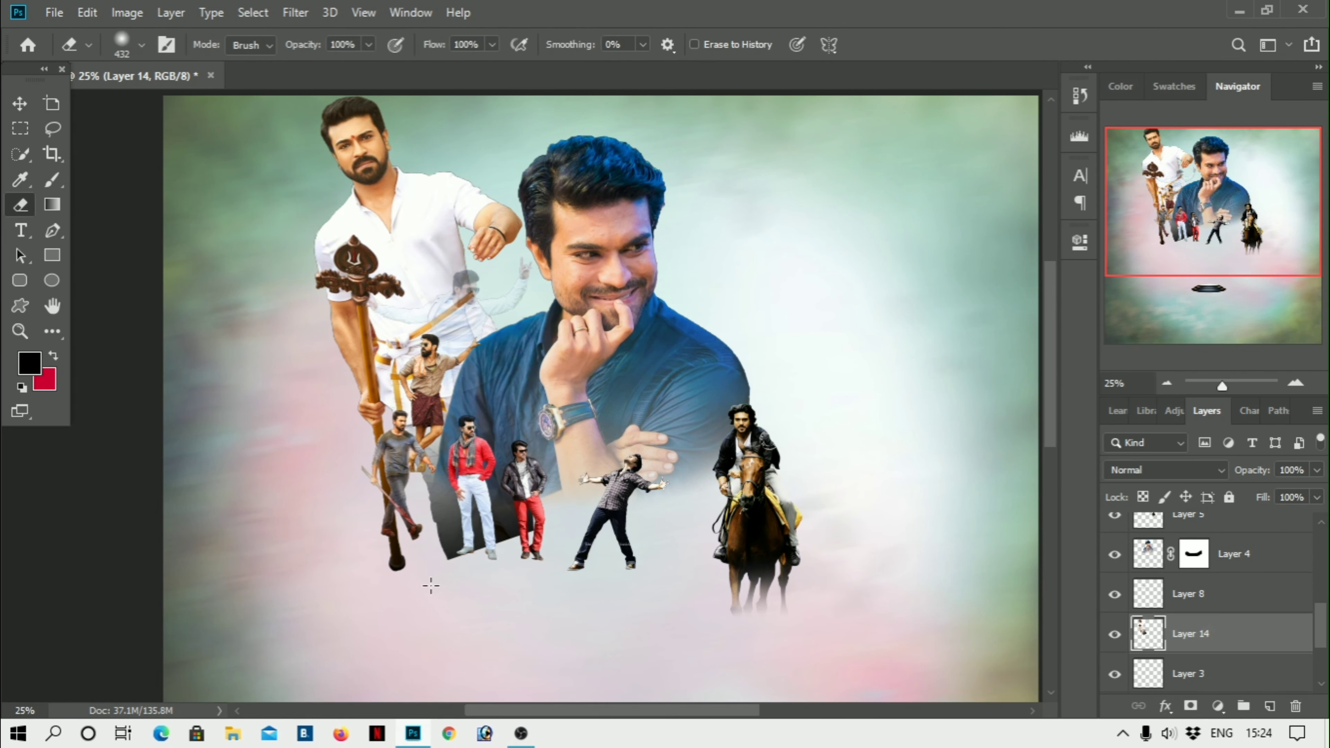
{"action": "right_click", "coordinate": [474, 545]}
{"action": "left_click_drag", "start_coordinate": [592, 446], "coordinate": [671, 445]}
{"action": "key", "text": "Return"}
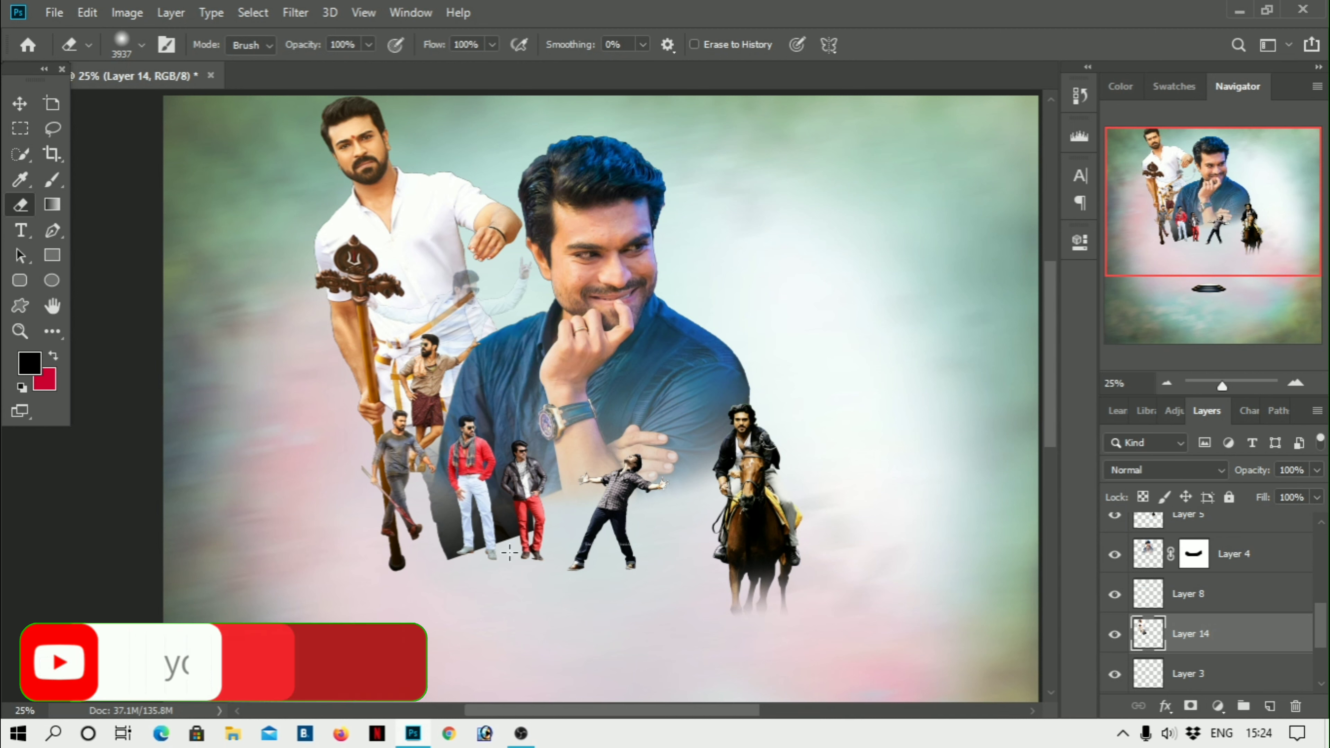
{"action": "left_click", "coordinate": [506, 488]}
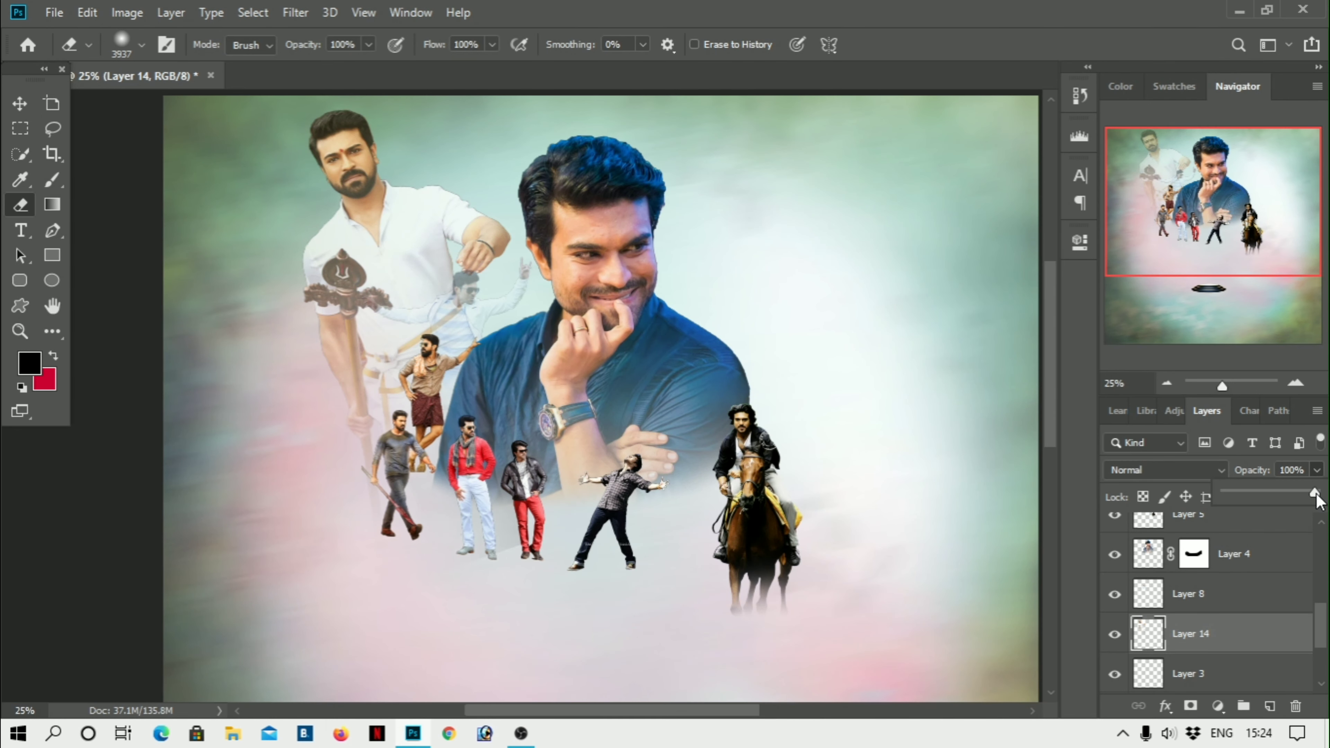
Move the mace man back to the left and send his layer one step lower
{"action": "key", "text": "v"}
{"action": "left_click_drag", "start_coordinate": [213, 262], "coordinate": [822, 288]}
{"action": "key", "text": "ctrl+t"}
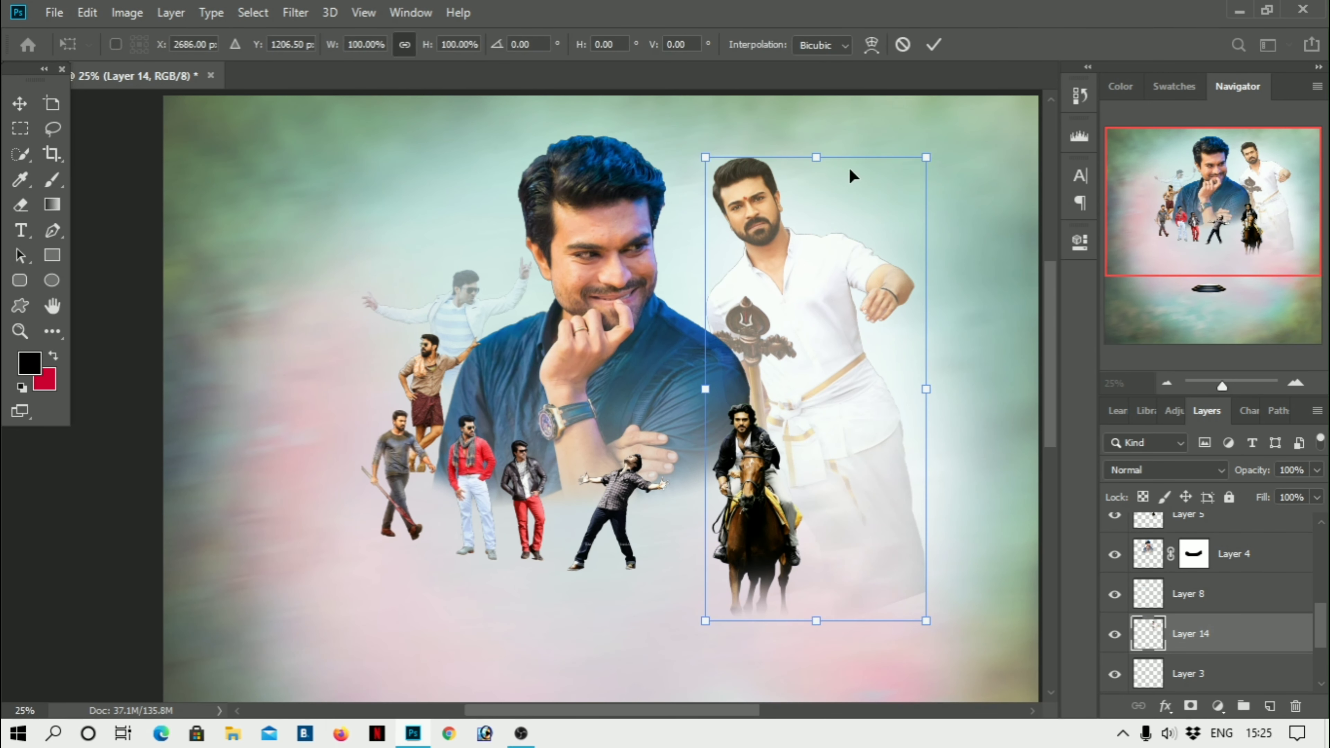
{"action": "left_click_drag", "start_coordinate": [852, 179], "coordinate": [365, 260]}
{"action": "key", "text": "Return"}
{"action": "key", "text": "ctrl+bracketleft"}
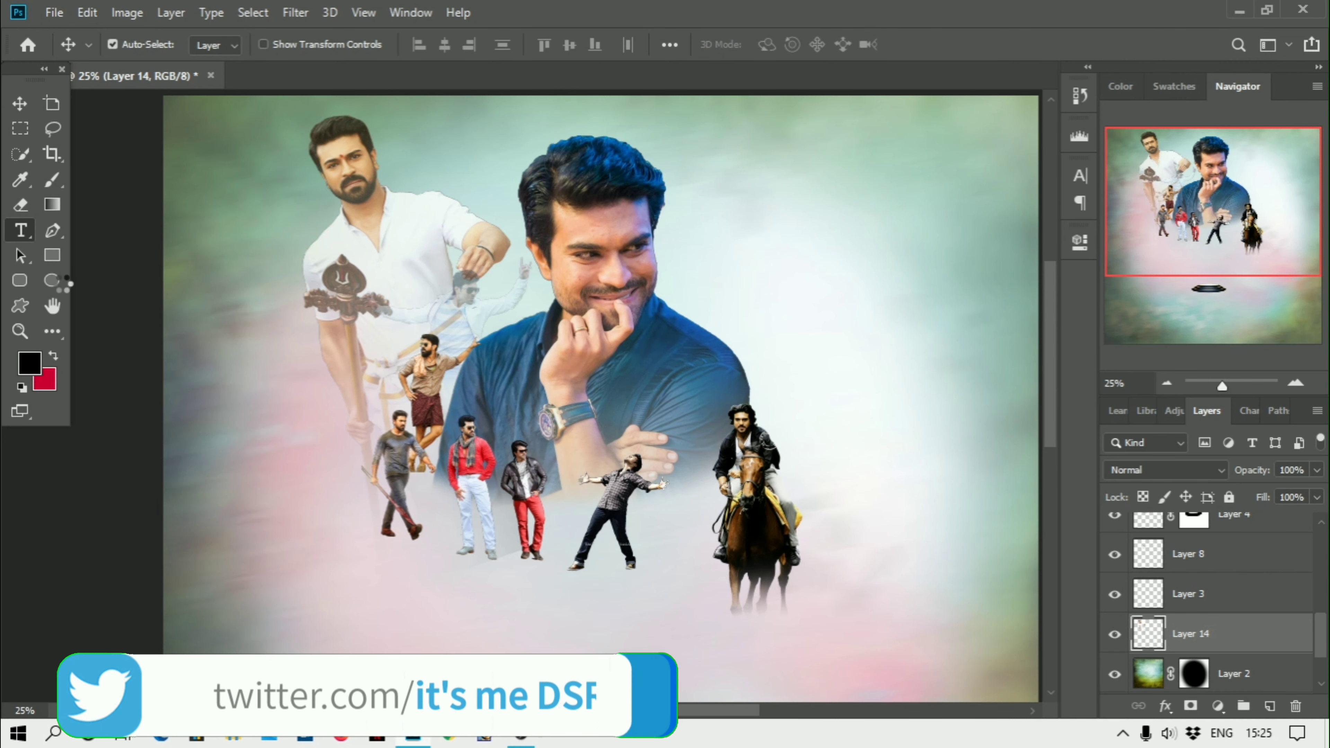
{"action": "key", "text": "v"}
Fade the mace man to 41% opacity and settle him at the upper left
{"action": "scroll", "coordinate": [1204, 592], "scroll_direction": "down", "scroll_amount": 1}
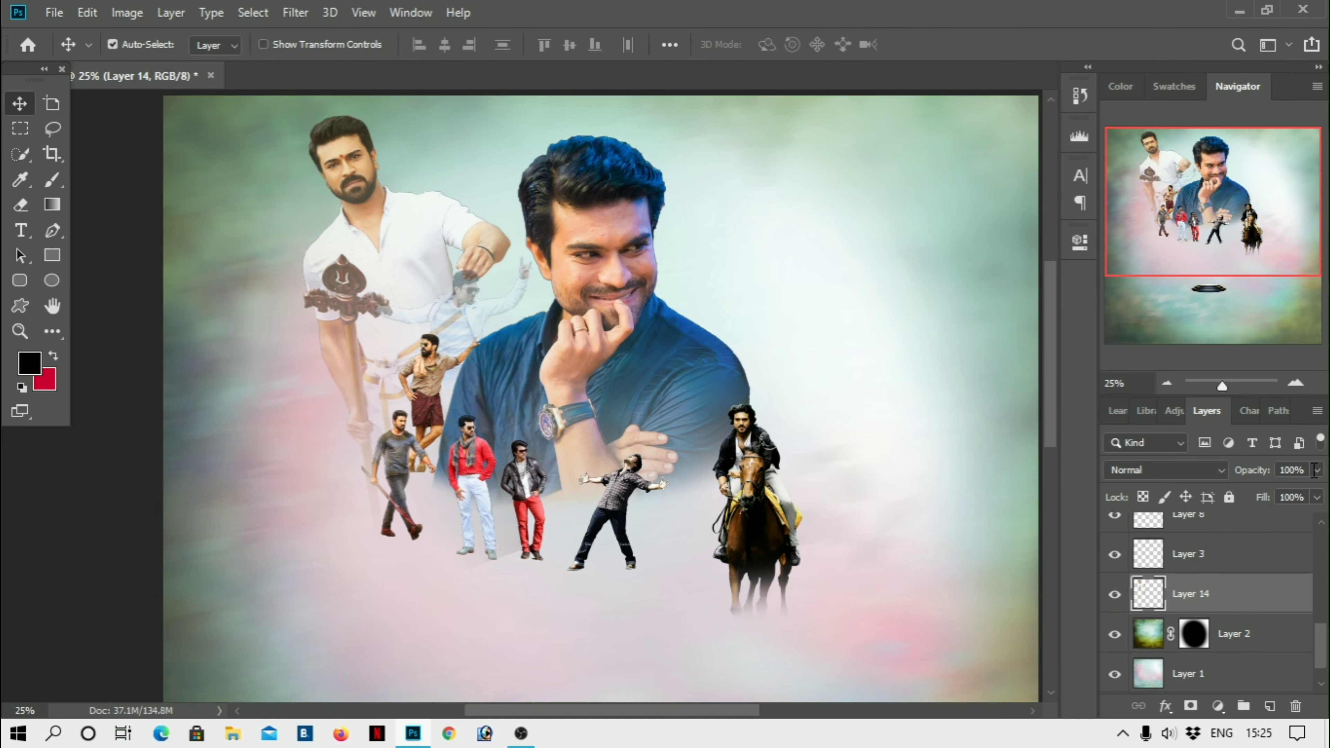
{"action": "left_click_drag", "start_coordinate": [1317, 470], "coordinate": [1262, 492]}
{"action": "key", "text": "ctrl+t"}
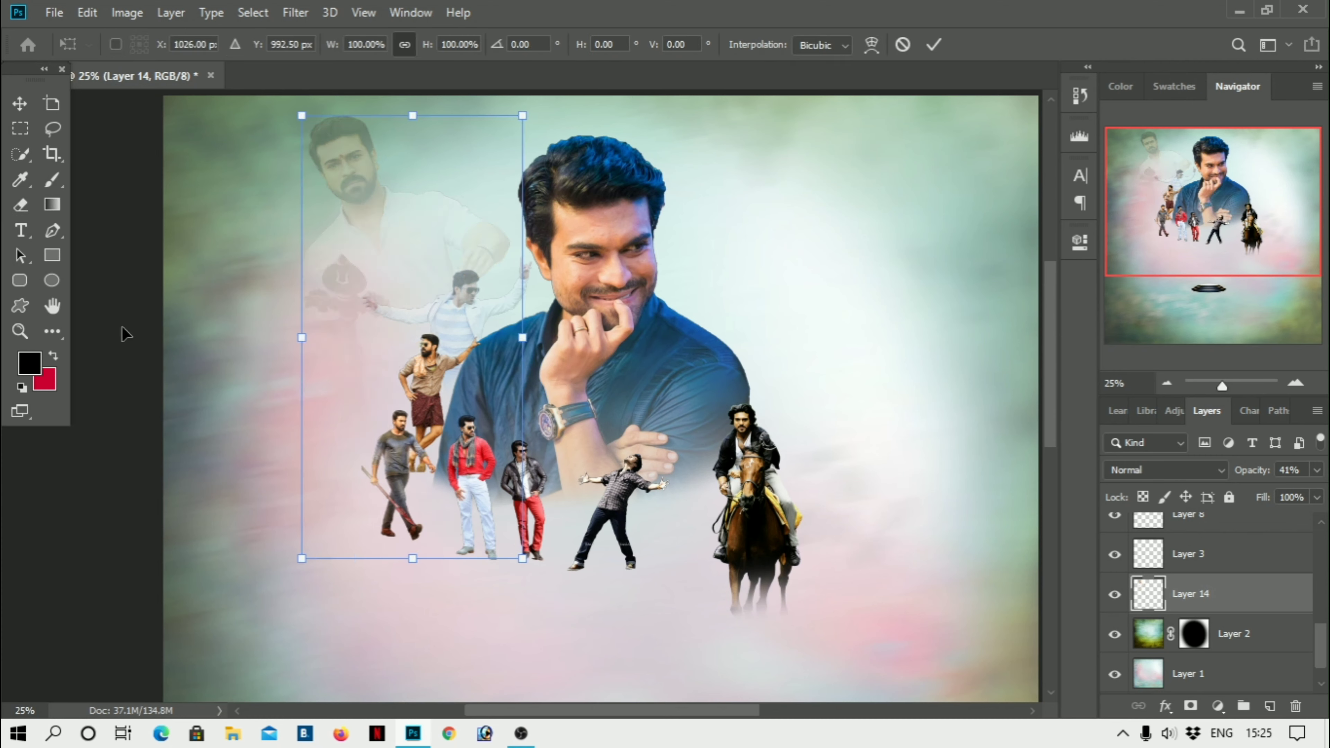
{"action": "left_click_drag", "start_coordinate": [419, 288], "coordinate": [461, 304]}
{"action": "key", "text": "Return"}
Bring in the jacket-wearing man, raise his layer, and shrink him beside the dancer
{"action": "key", "text": "e"}
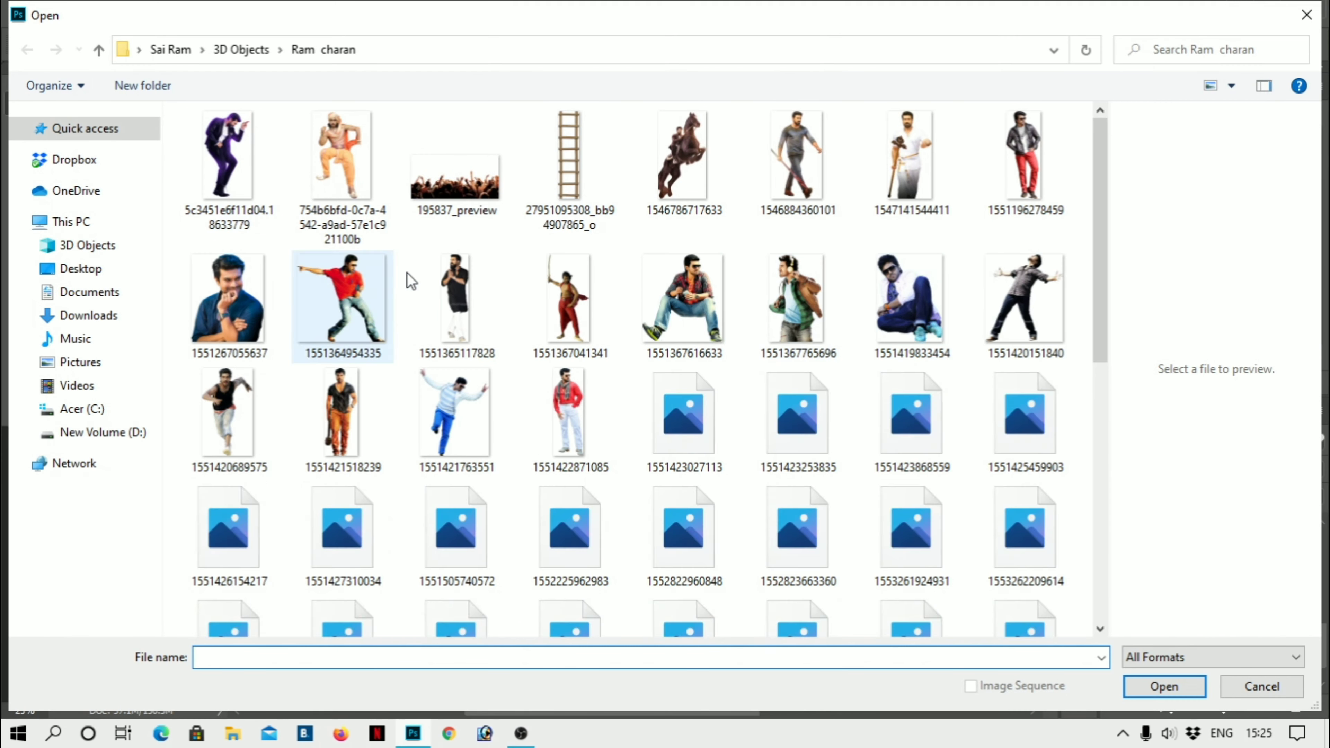
{"action": "double_click", "coordinate": [1010, 313]}
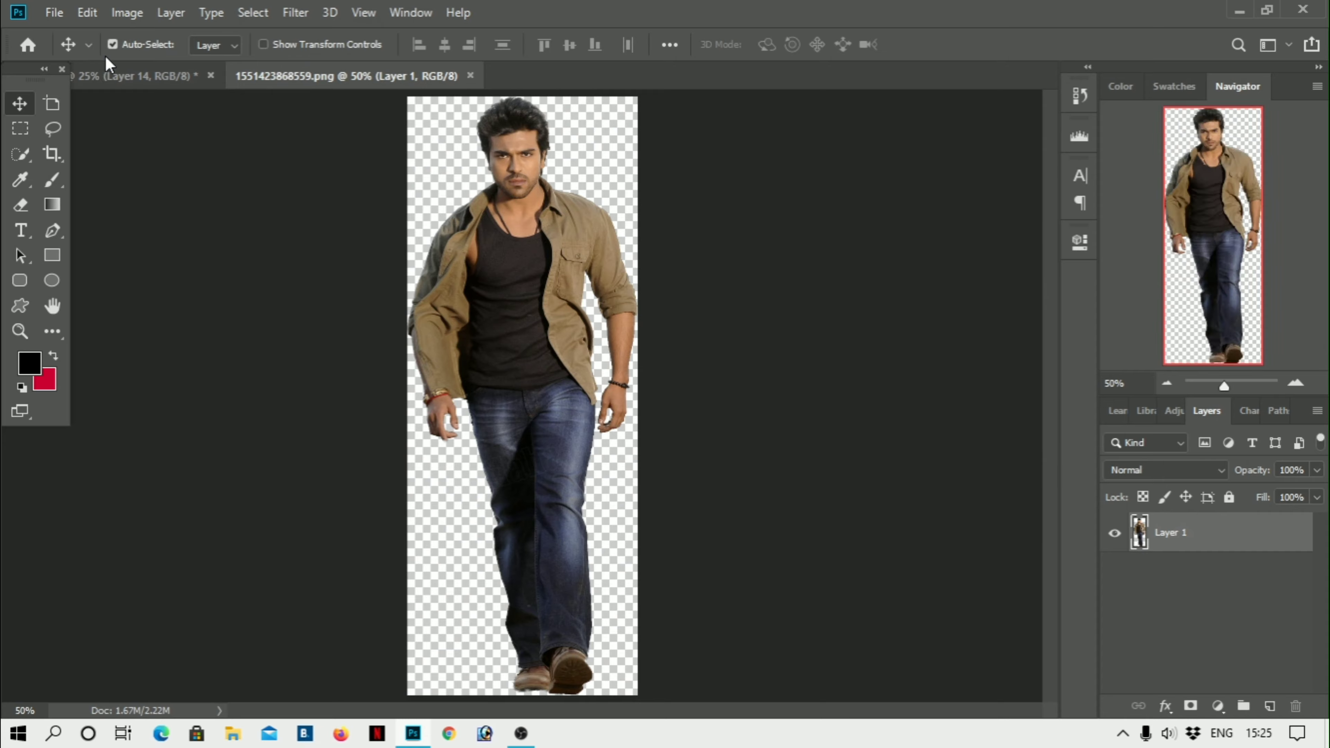
{"action": "left_click_drag", "start_coordinate": [341, 76], "coordinate": [576, 293]}
{"action": "mouse_move", "coordinate": [690, 504]}
{"action": "left_mouse_down"}
{"action": "mouse_move", "coordinate": [744, 355]}
{"action": "mouse_move", "coordinate": [687, 388]}
{"action": "left_mouse_up"}
{"action": "key", "text": "ctrl+bracketright"}
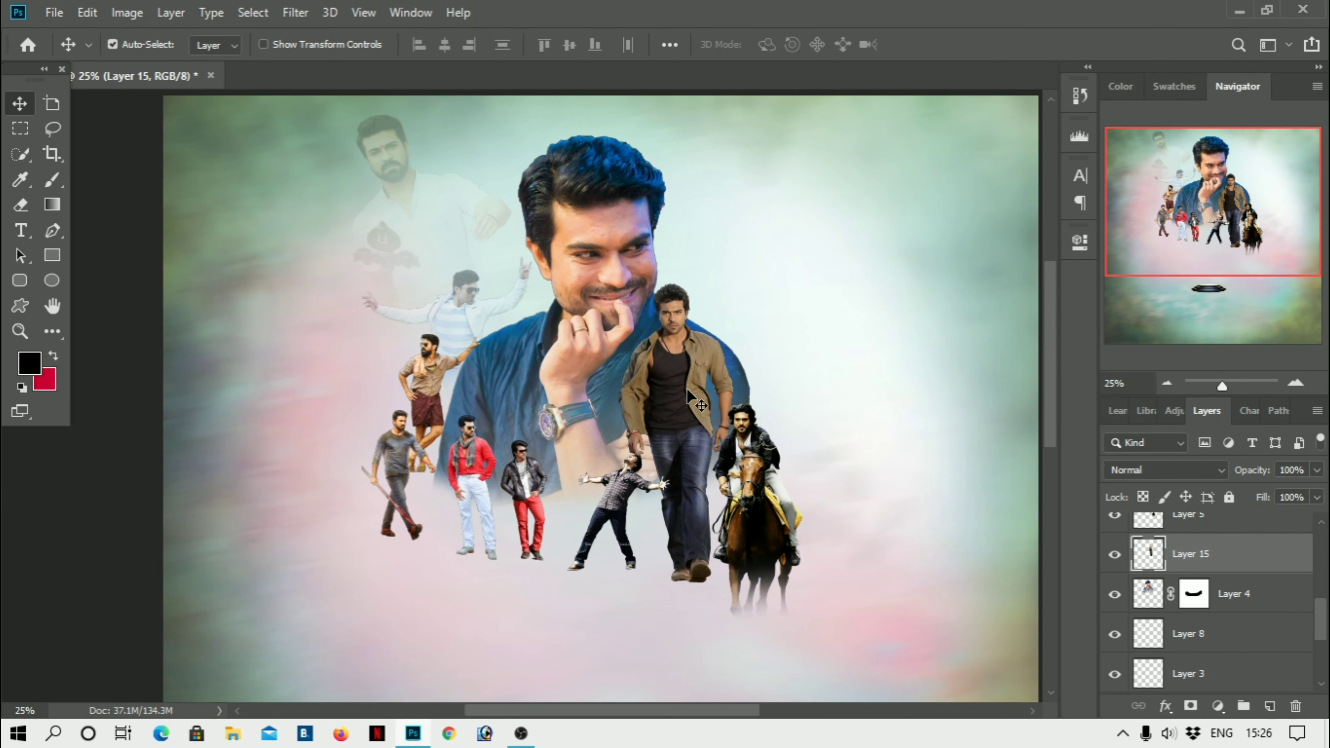
{"action": "key", "text": "ctrl+t"}
{"action": "left_click_drag", "start_coordinate": [620, 284], "coordinate": [666, 407]}
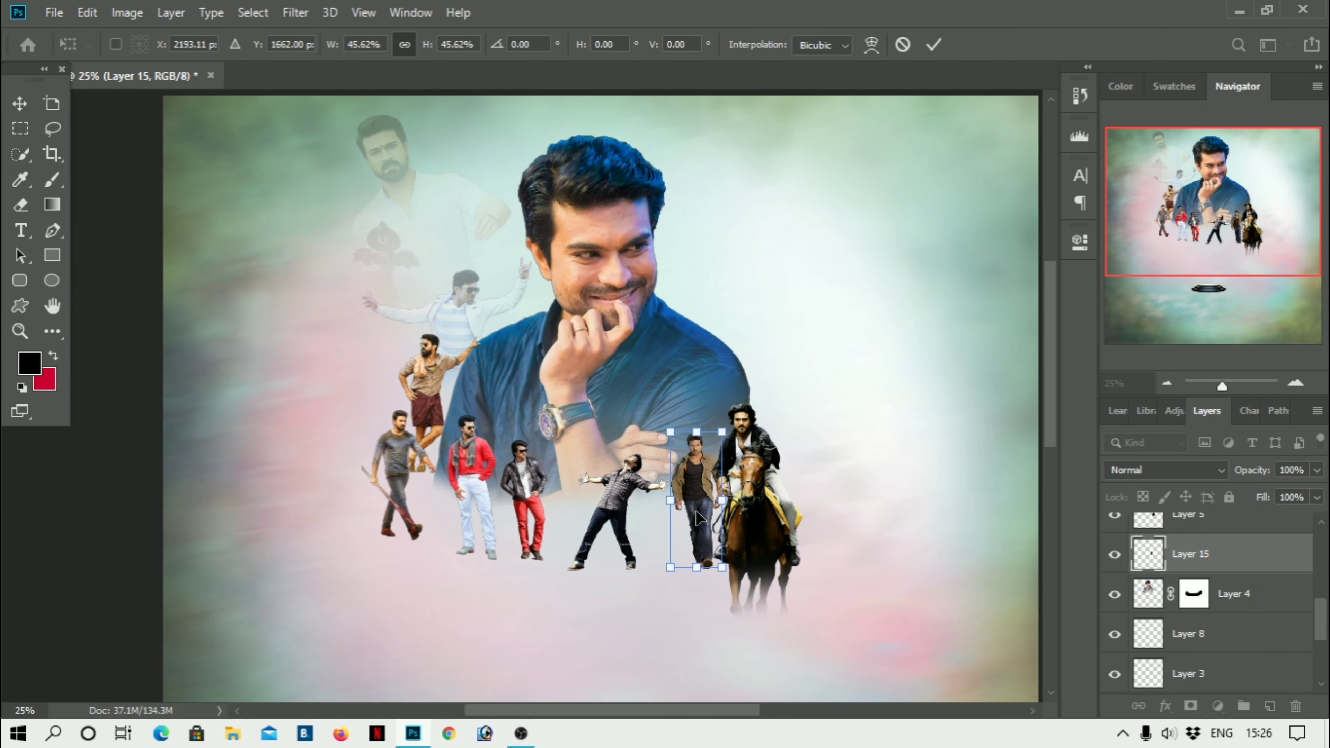
{"action": "key", "text": "Return"}
Raise the horse rider higher and nudge him slightly right
{"action": "left_click_drag", "start_coordinate": [759, 561], "coordinate": [761, 462]}
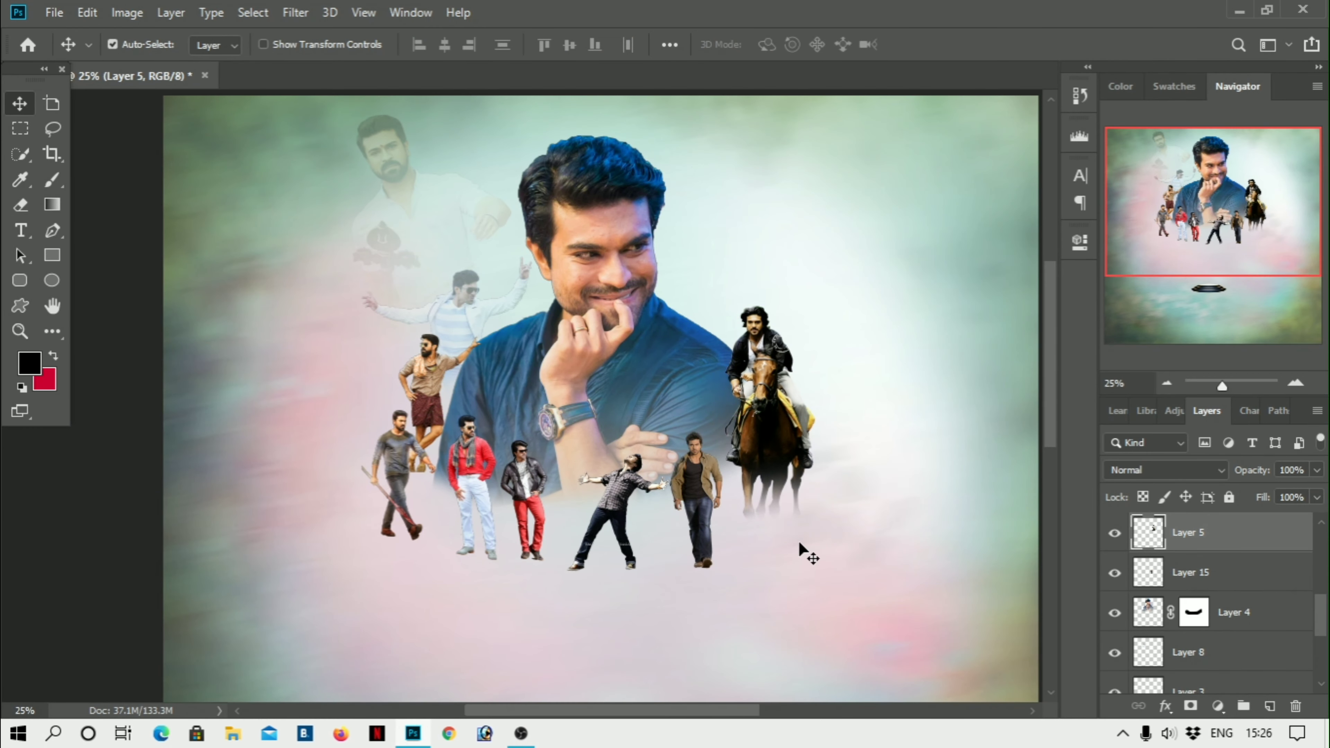
{"action": "scroll", "coordinate": [798, 541], "scroll_direction": "down", "scroll_amount": 1}
{"action": "left_click_drag", "start_coordinate": [797, 542], "coordinate": [802, 531]}
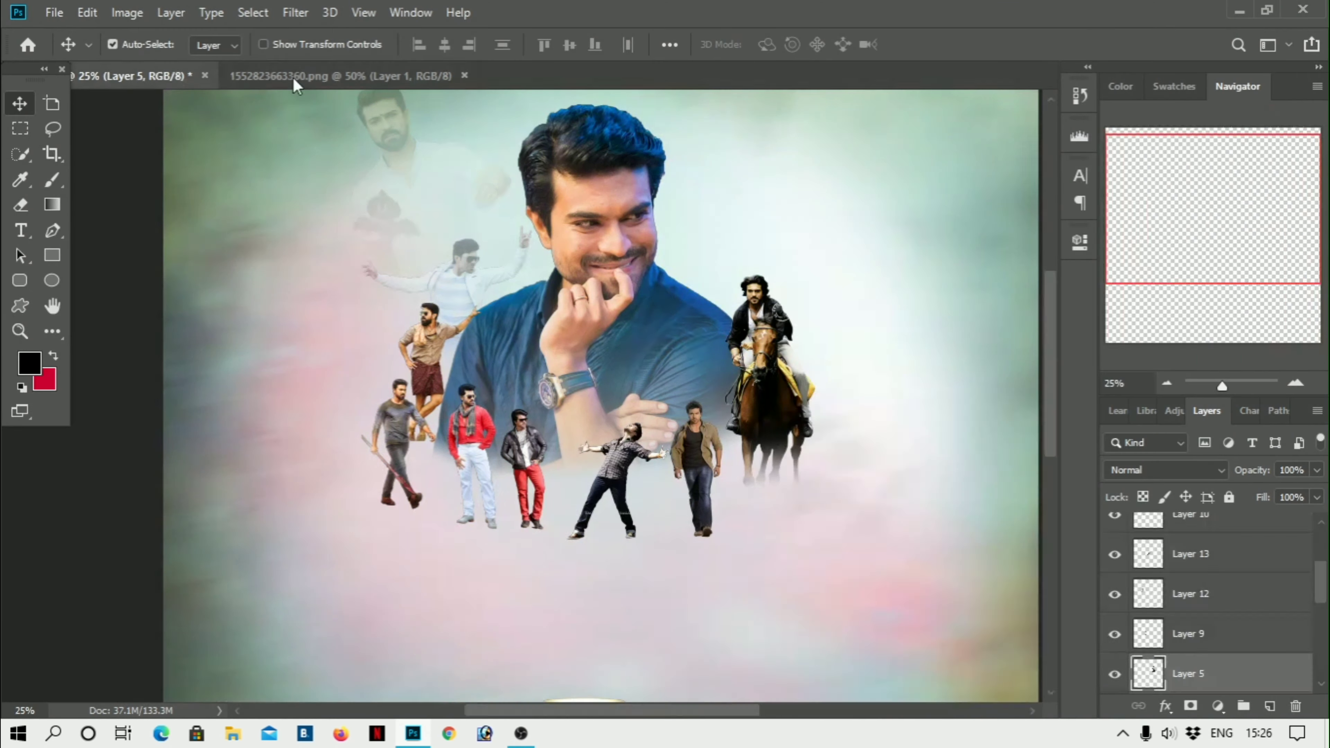
Add the kicking dancer, shrunk to about 45%, below the horse rider
{"action": "mouse_move", "coordinate": [297, 83]}
{"action": "left_mouse_down"}
{"action": "mouse_move", "coordinate": [942, 524]}
{"action": "mouse_move", "coordinate": [829, 428]}
{"action": "left_mouse_up"}
{"action": "key", "text": "ctrl+t"}
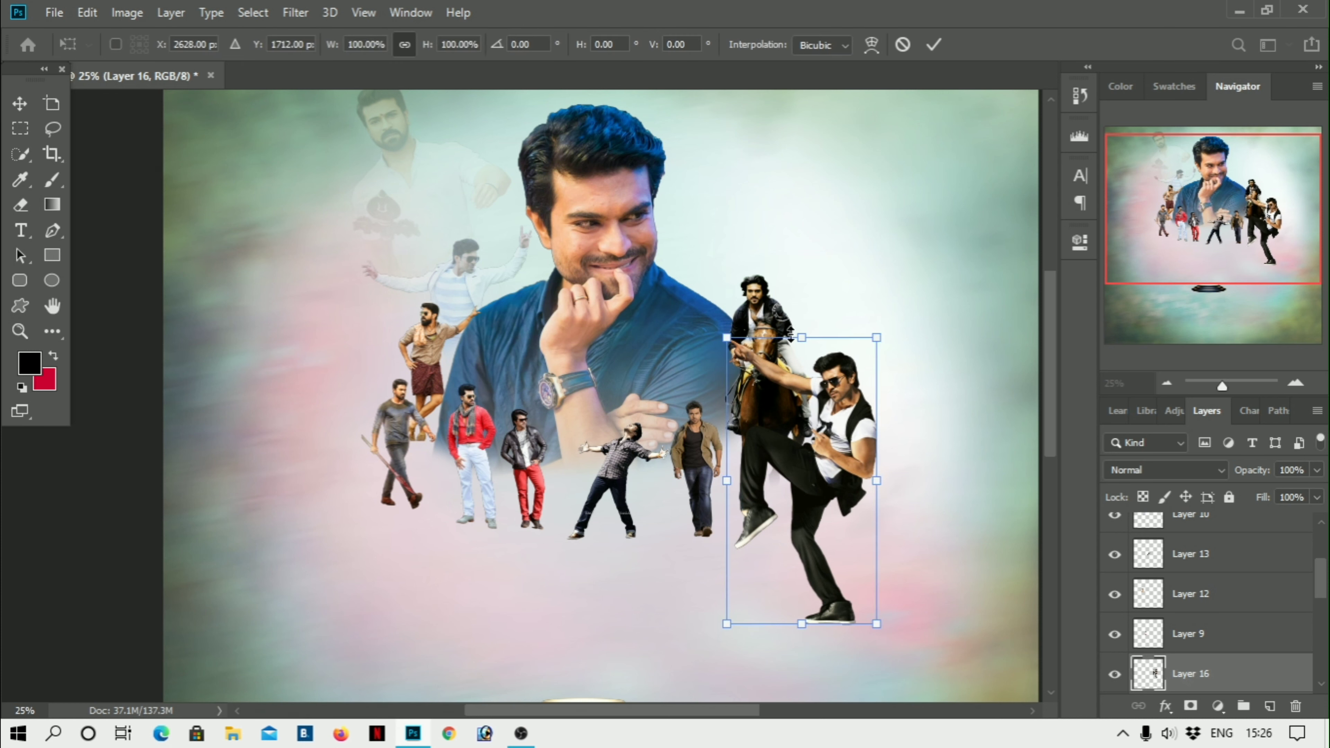
{"action": "left_click_drag", "start_coordinate": [728, 333], "coordinate": [766, 466]}
{"action": "mouse_move", "coordinate": [778, 535]}
{"action": "left_mouse_down"}
{"action": "mouse_move", "coordinate": [353, 435]}
{"action": "mouse_move", "coordinate": [332, 374]}
{"action": "left_mouse_up"}
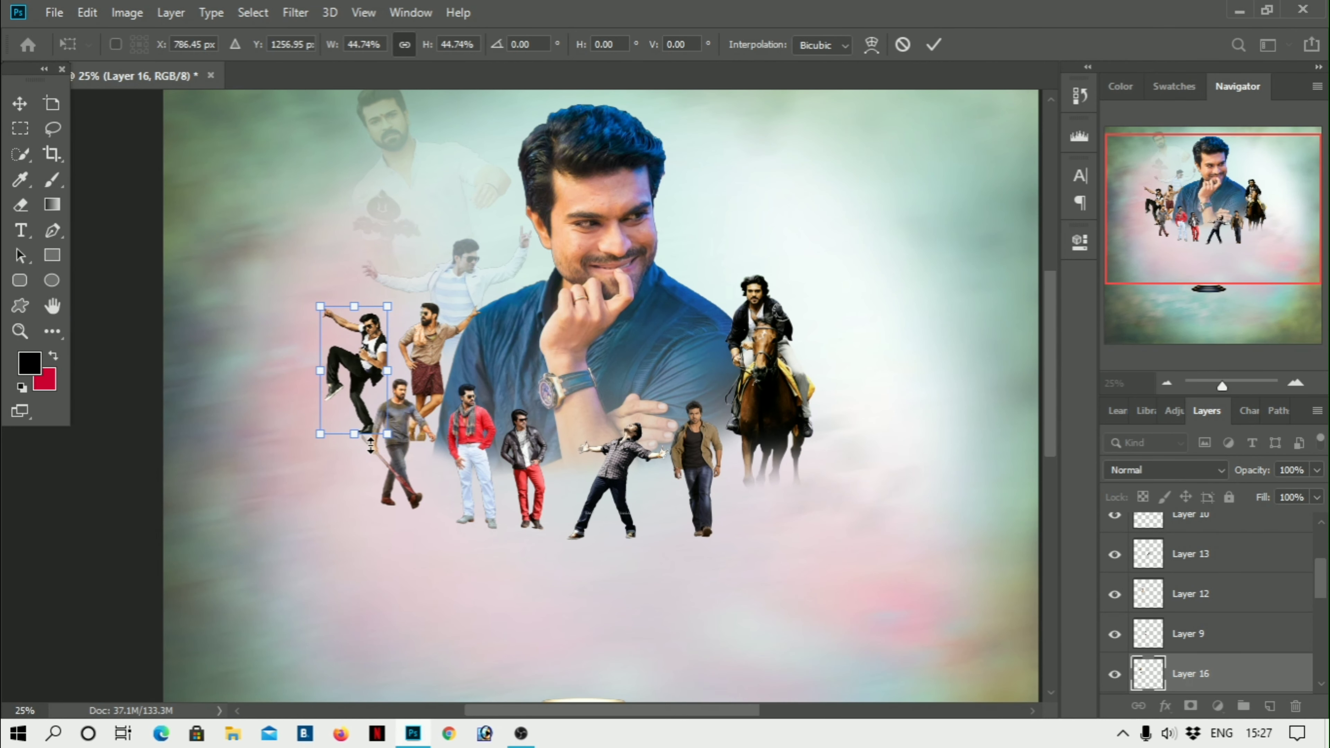
{"action": "key", "text": "Return"}
{"action": "left_click_drag", "start_coordinate": [366, 404], "coordinate": [791, 519]}
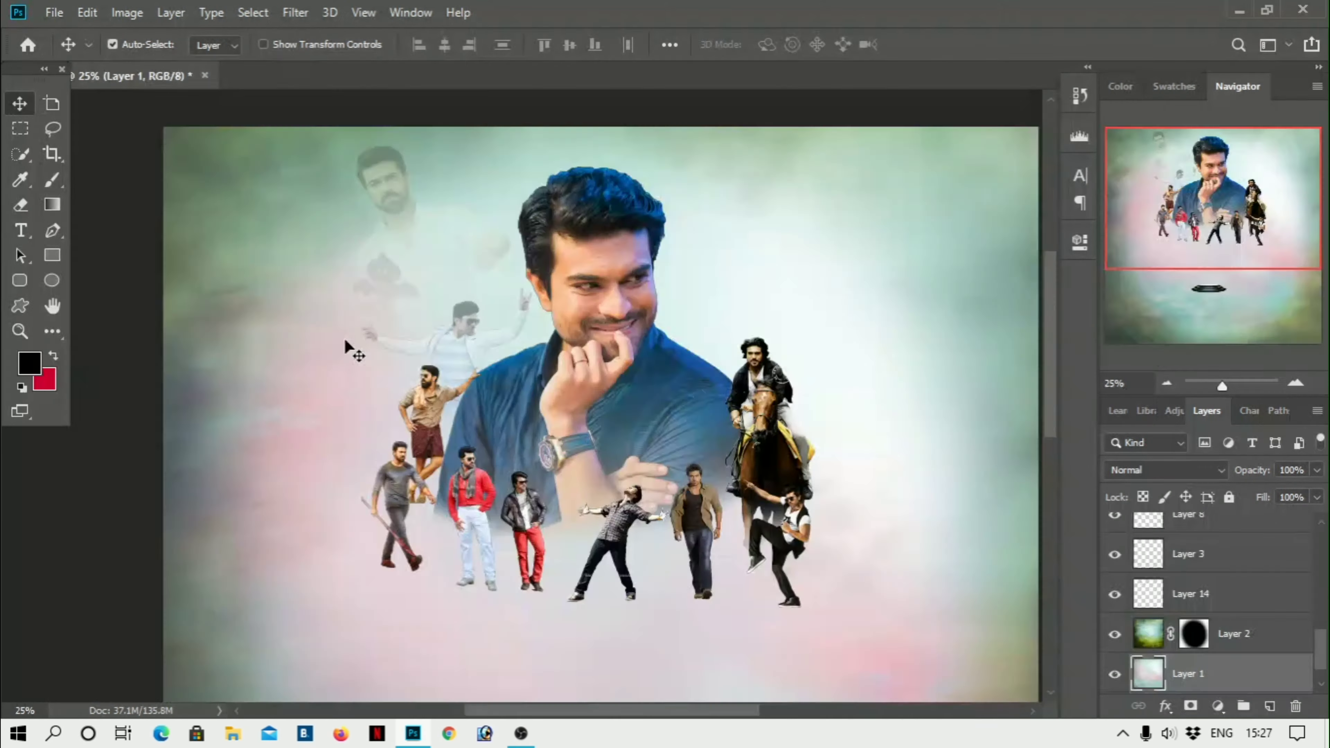
Bring the rooster-holding man into the poster above the background and shrink him
{"action": "left_click_drag", "start_coordinate": [293, 77], "coordinate": [623, 273]}
{"action": "mouse_move", "coordinate": [654, 471]}
{"action": "left_mouse_down"}
{"action": "mouse_move", "coordinate": [868, 423]}
{"action": "mouse_move", "coordinate": [892, 468]}
{"action": "left_mouse_up"}
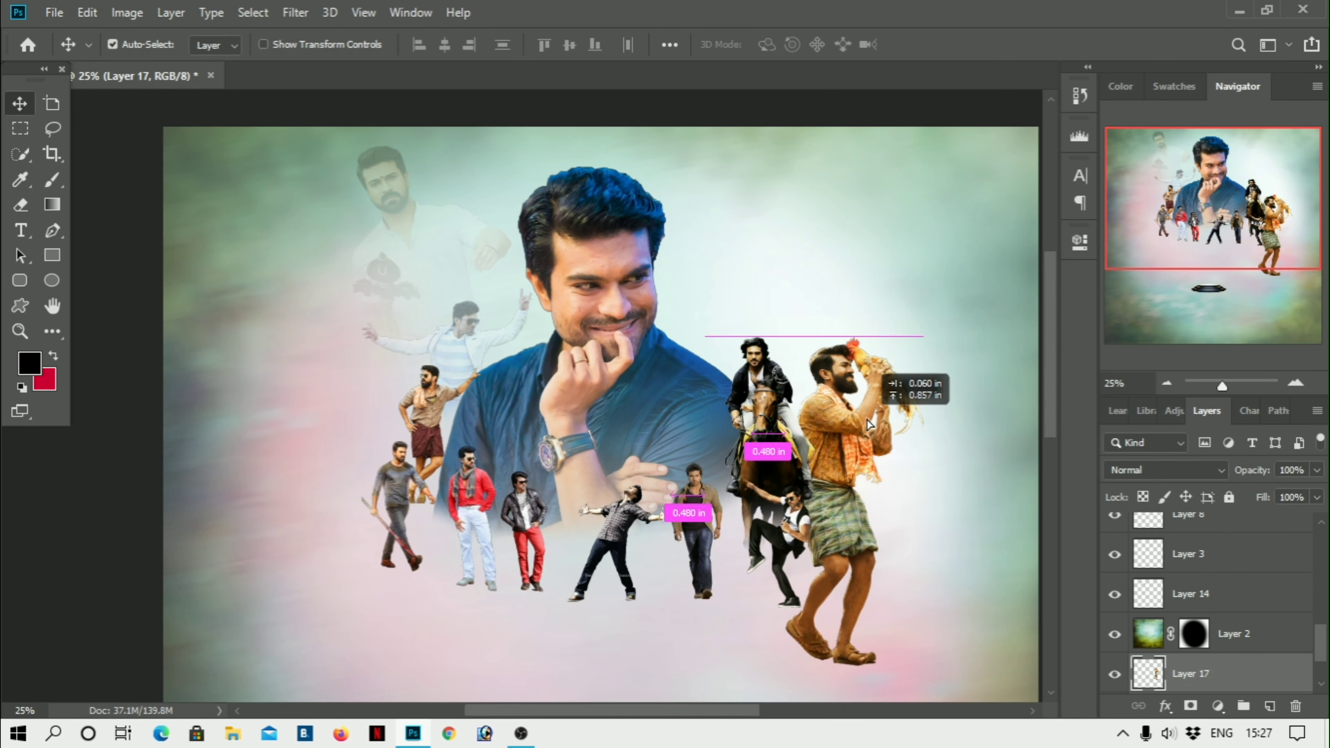
{"action": "key", "text": "ctrl+bracketright"}
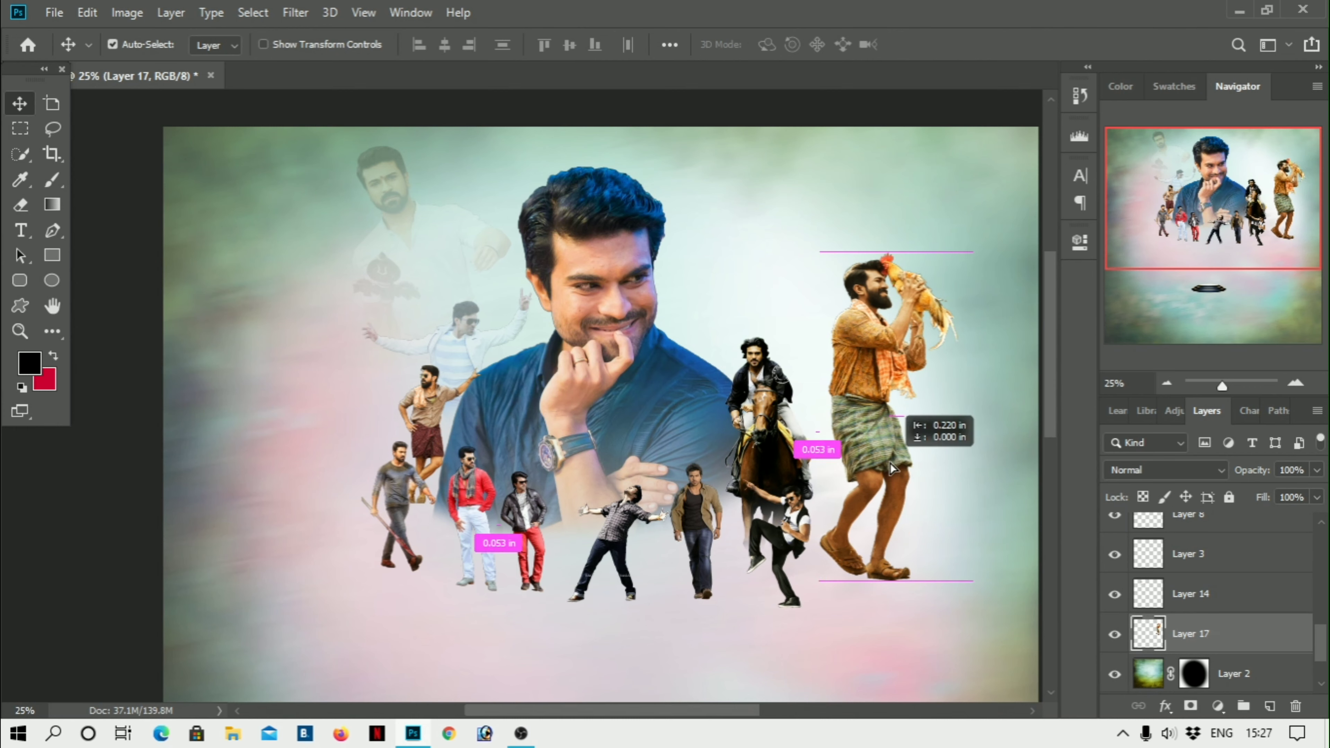
{"action": "key", "text": "ctrl+t"}
{"action": "left_click_drag", "start_coordinate": [965, 577], "coordinate": [908, 518]}
{"action": "key", "text": "Return"}
Set the rooster man in front beside the portrait, shifting the horse rider right and kicking figure left
{"action": "mouse_move", "coordinate": [779, 444]}
{"action": "left_mouse_down"}
{"action": "mouse_move", "coordinate": [796, 444]}
{"action": "mouse_move", "coordinate": [744, 602]}
{"action": "left_mouse_up"}
{"action": "key", "text": "ctrl+minus"}
{"action": "left_click_drag", "start_coordinate": [700, 325], "coordinate": [637, 316]}
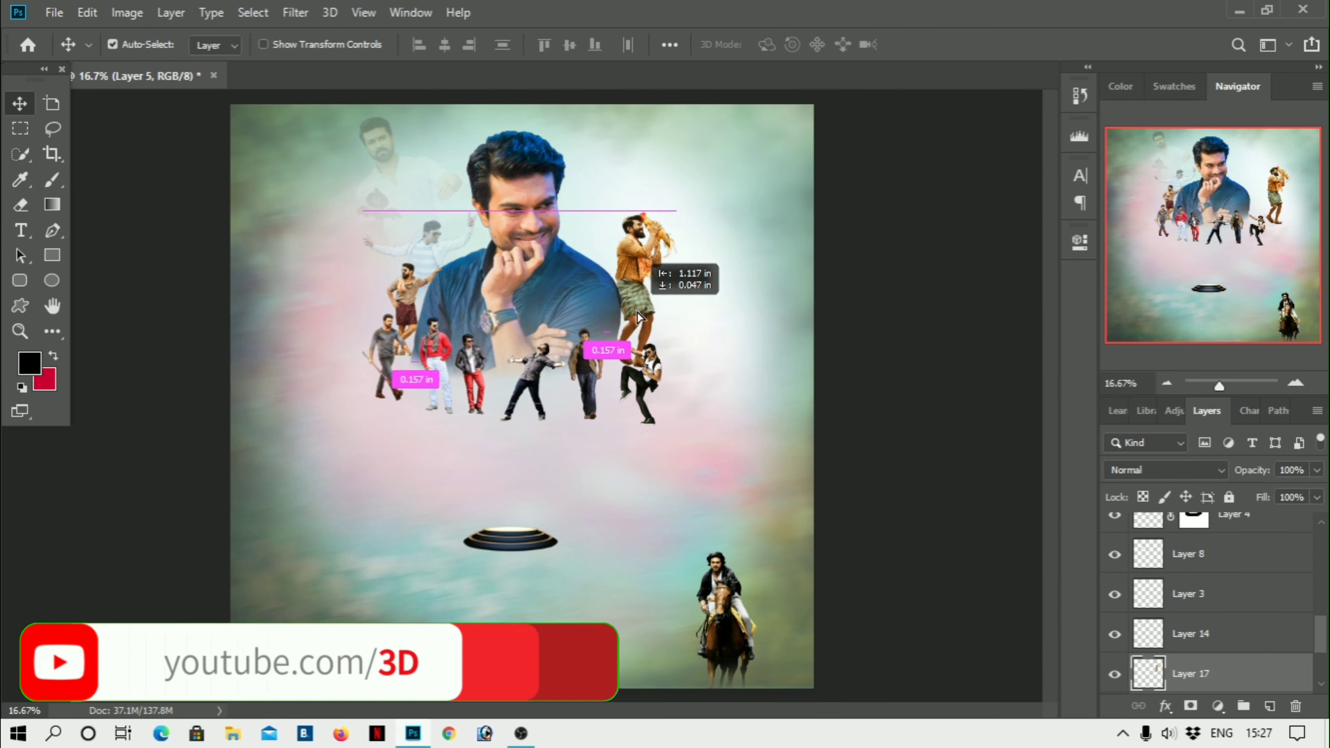
{"action": "key", "text": "ctrl+bracketright"}
{"action": "key", "text": "ctrl+bracketright"}
{"action": "key", "text": "ctrl+bracketright"}
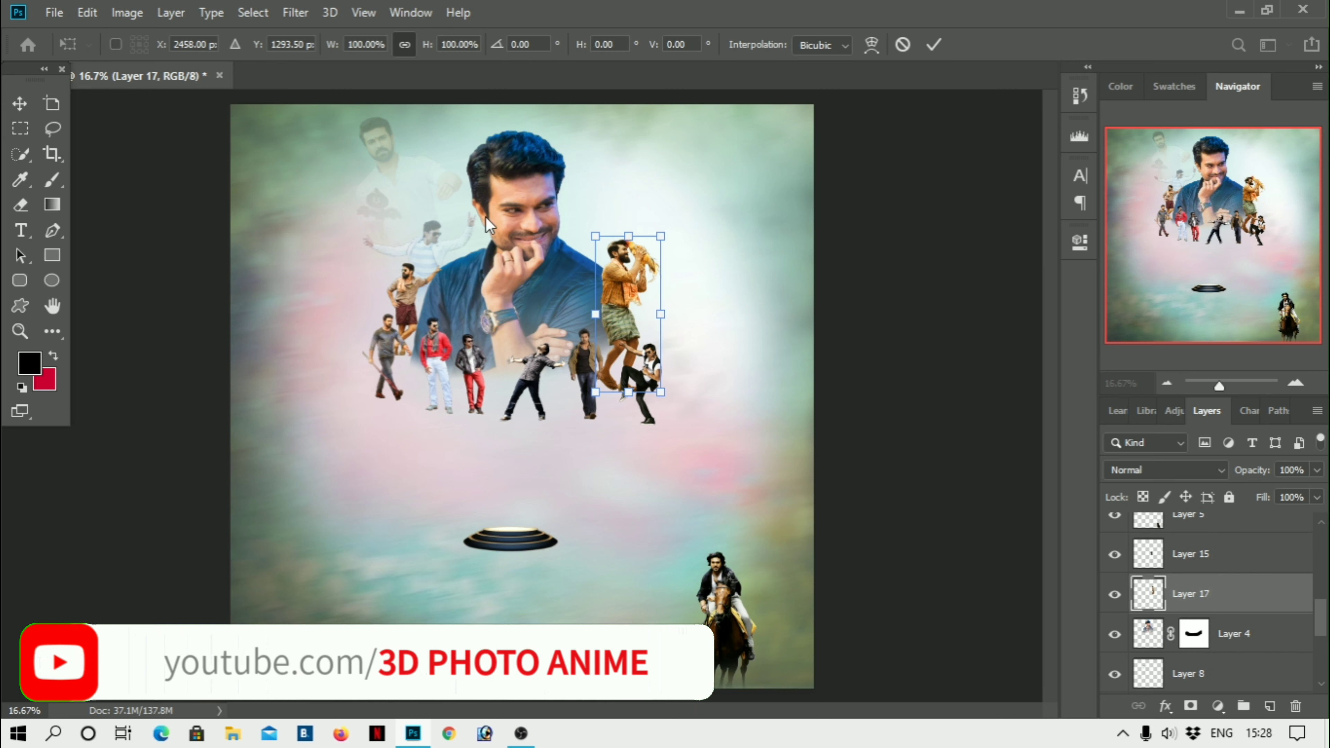
{"action": "key", "text": "Return"}
{"action": "mouse_move", "coordinate": [652, 362]}
{"action": "left_mouse_down"}
{"action": "mouse_move", "coordinate": [343, 323]}
{"action": "mouse_move", "coordinate": [391, 283]}
{"action": "left_mouse_up"}
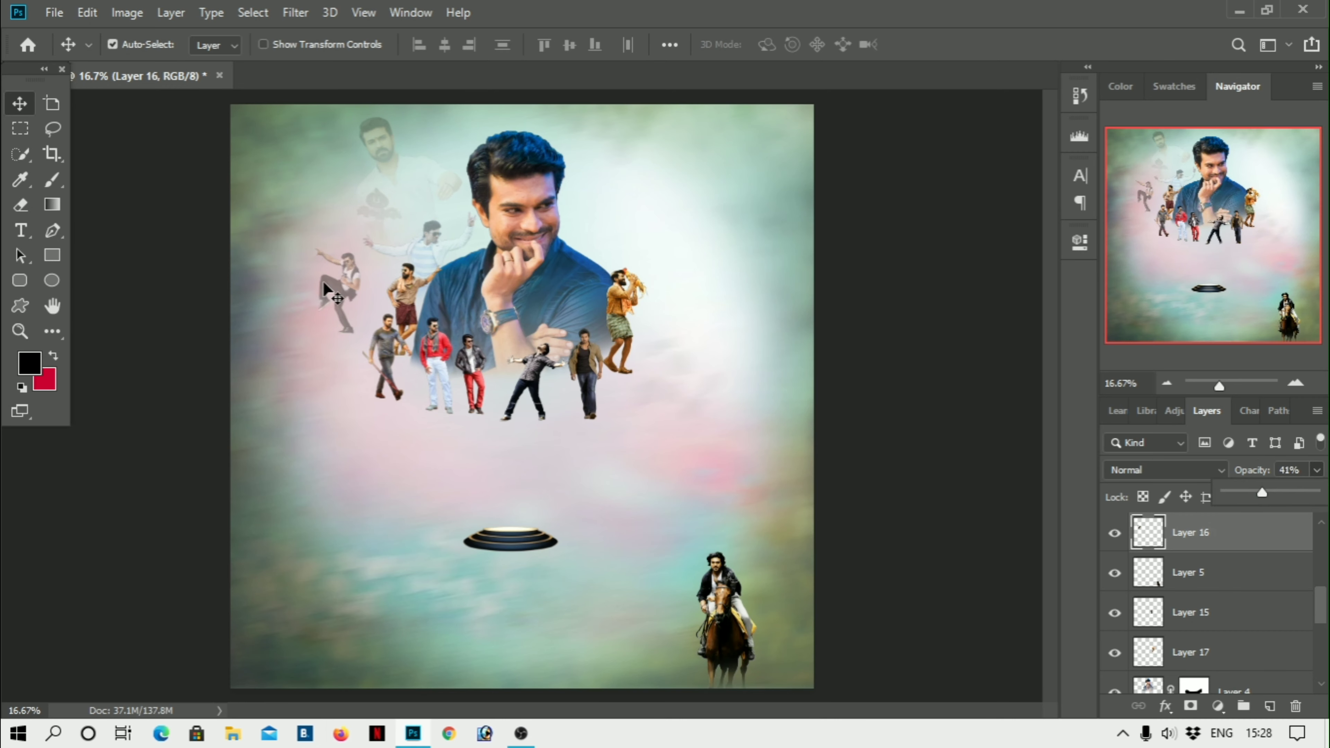
Open the throne cutout image and bring it into the poster document
{"action": "key", "text": "ctrl+o"}
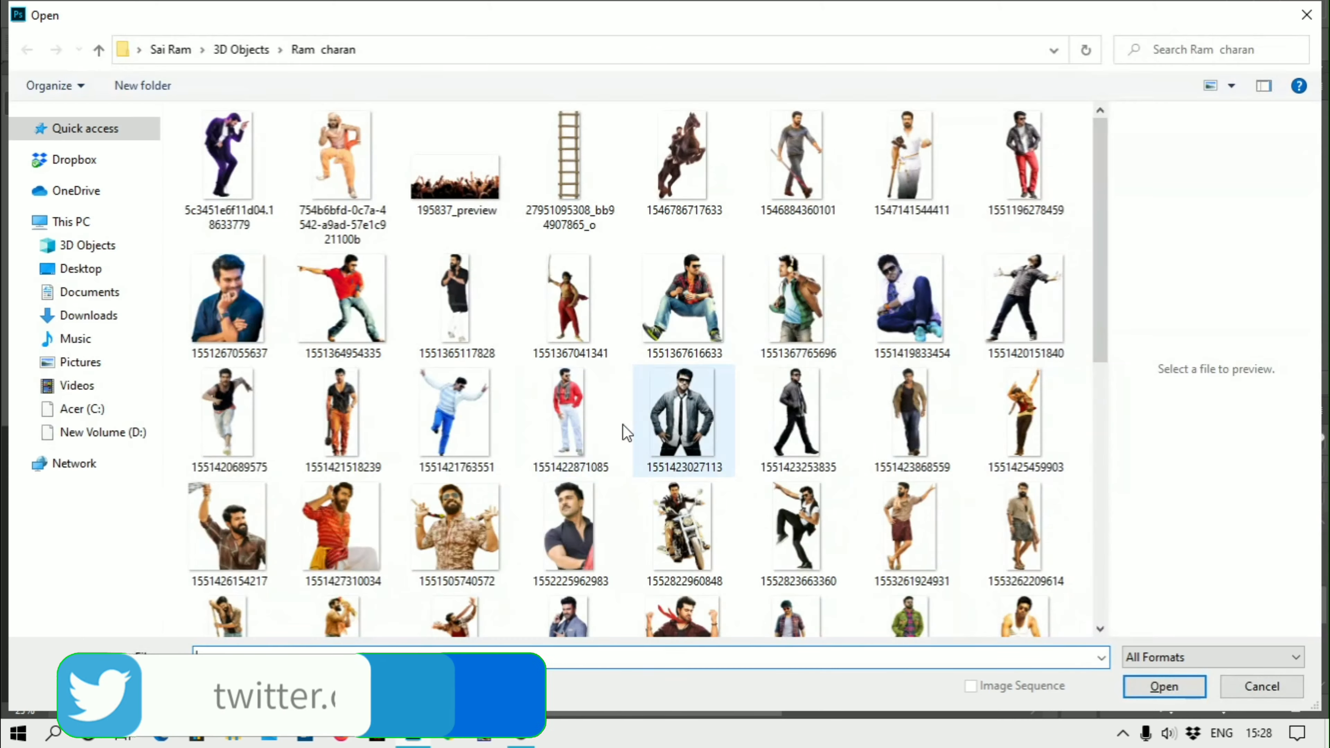
{"action": "scroll", "coordinate": [558, 367], "scroll_direction": "down", "scroll_amount": 3}
{"action": "left_click", "coordinate": [456, 577]}
{"action": "scroll", "coordinate": [560, 516], "scroll_direction": "down", "scroll_amount": 3}
{"action": "double_click", "coordinate": [222, 294]}
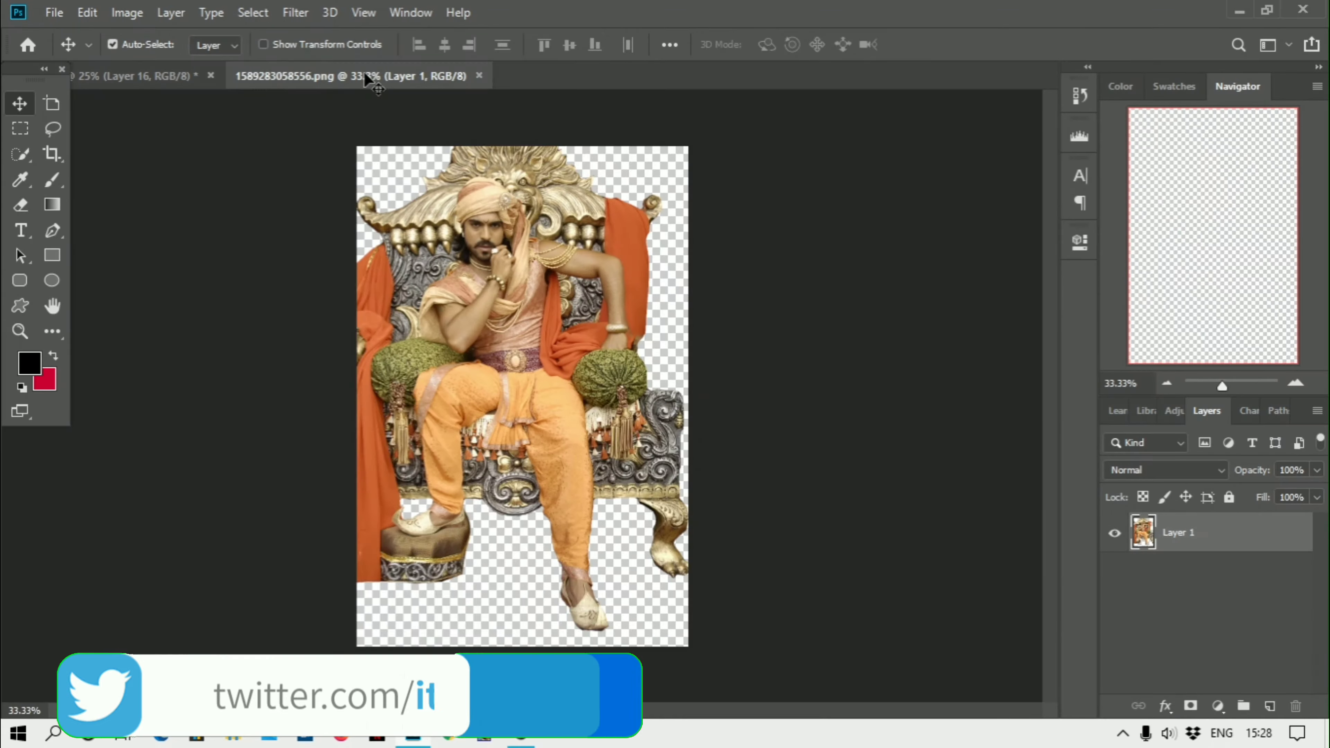
{"action": "left_click_drag", "start_coordinate": [367, 76], "coordinate": [524, 238]}
{"action": "left_click", "coordinate": [777, 235]}
{"action": "left_click_drag", "start_coordinate": [1192, 673], "coordinate": [1172, 531]}
Shrink the throne to about half size and place it above the pedestal
{"action": "key", "text": "ctrl+t"}
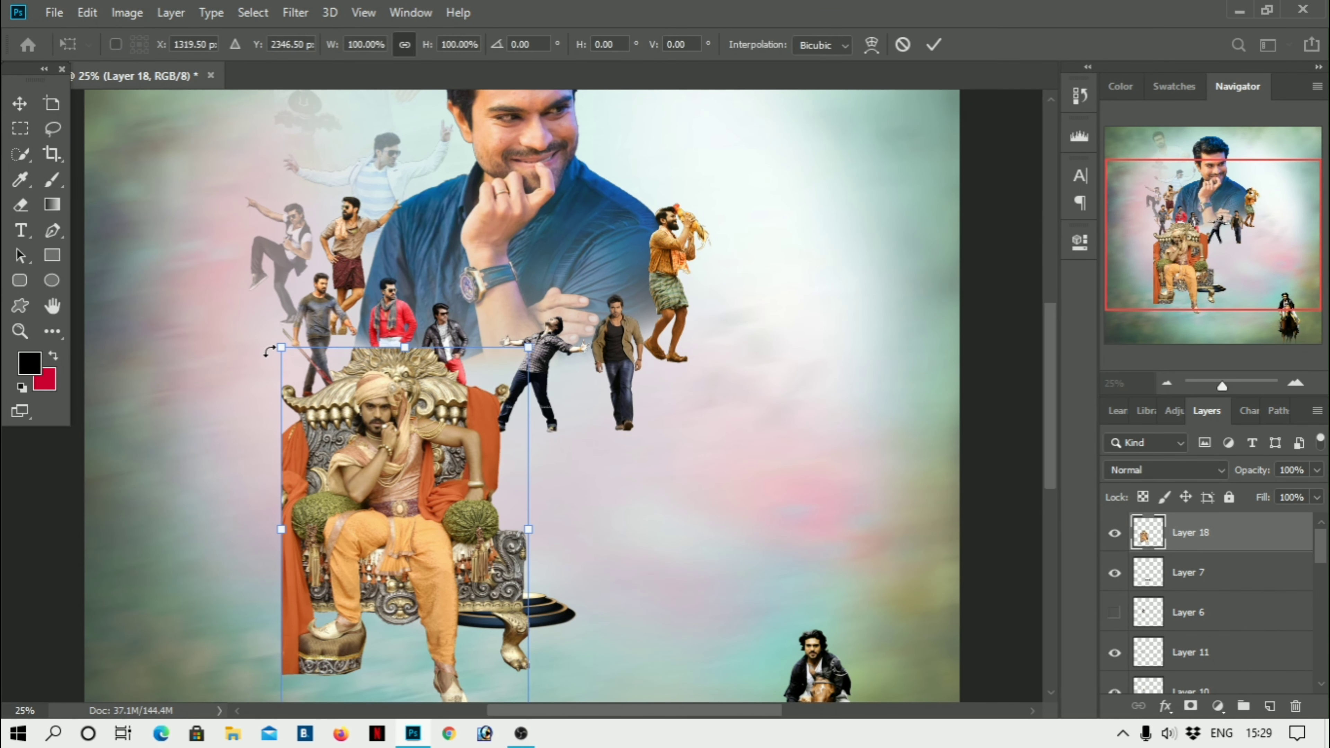
{"action": "left_click_drag", "start_coordinate": [281, 344], "coordinate": [404, 525]}
{"action": "left_click_drag", "start_coordinate": [455, 579], "coordinate": [476, 502]}
{"action": "key", "text": "Return"}
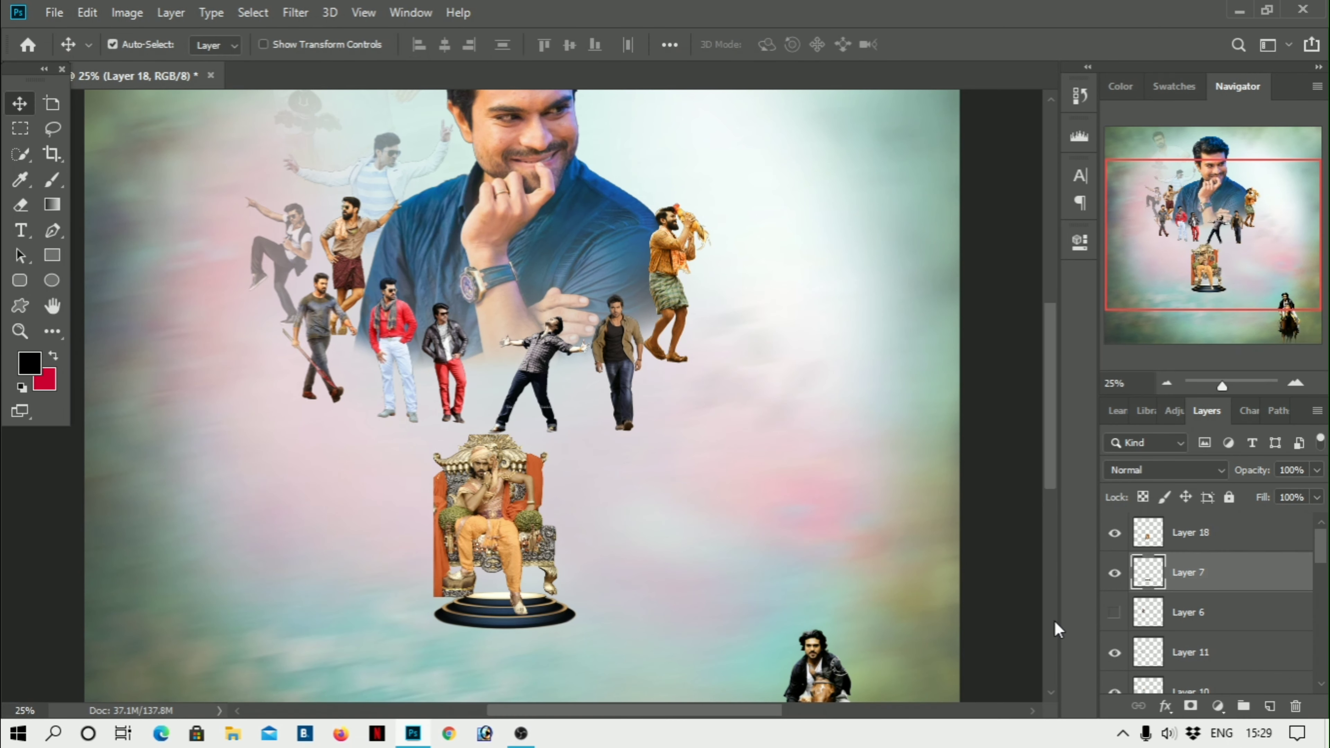
Enlarge the pedestal beneath the throne and set it lower
{"action": "left_click_drag", "start_coordinate": [576, 628], "coordinate": [636, 645]}
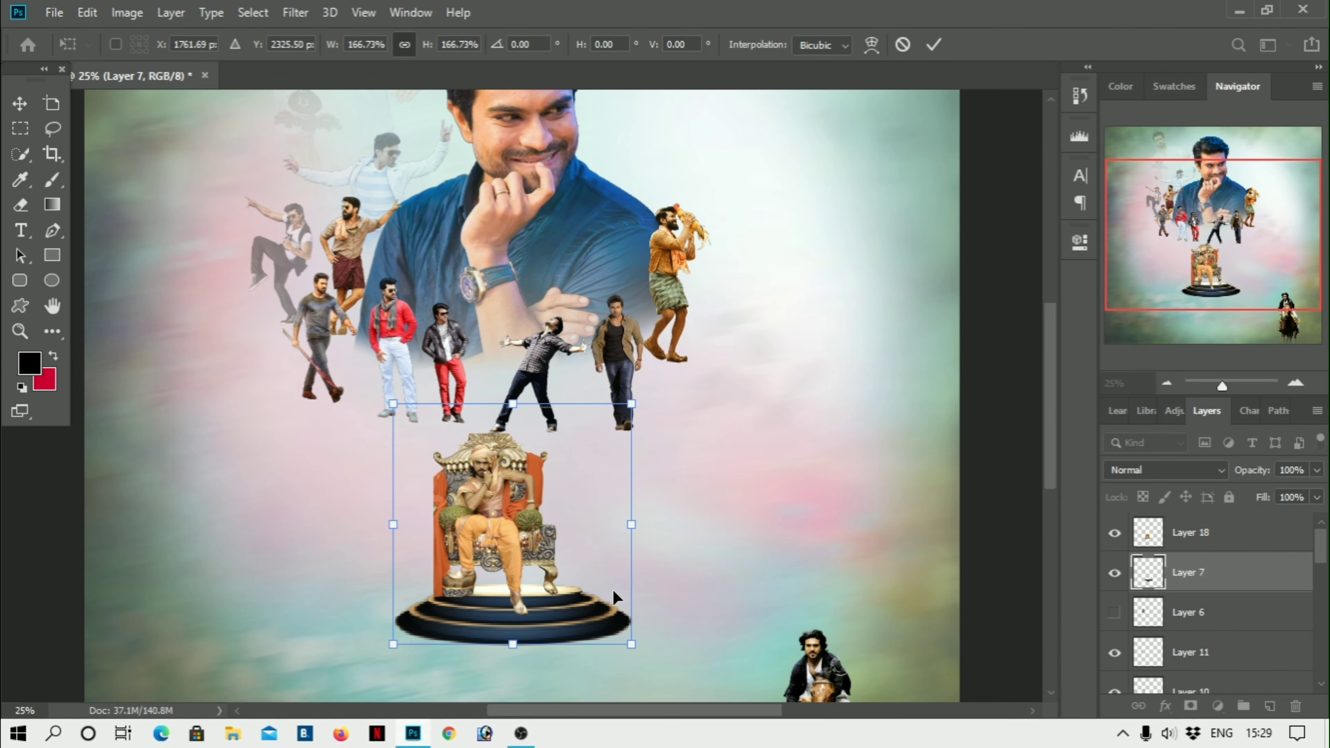
{"action": "key", "text": "Return"}
{"action": "left_click_drag", "start_coordinate": [517, 539], "coordinate": [576, 611]}
{"action": "key", "text": "ctrl+t"}
{"action": "left_click_drag", "start_coordinate": [632, 645], "coordinate": [699, 637]}
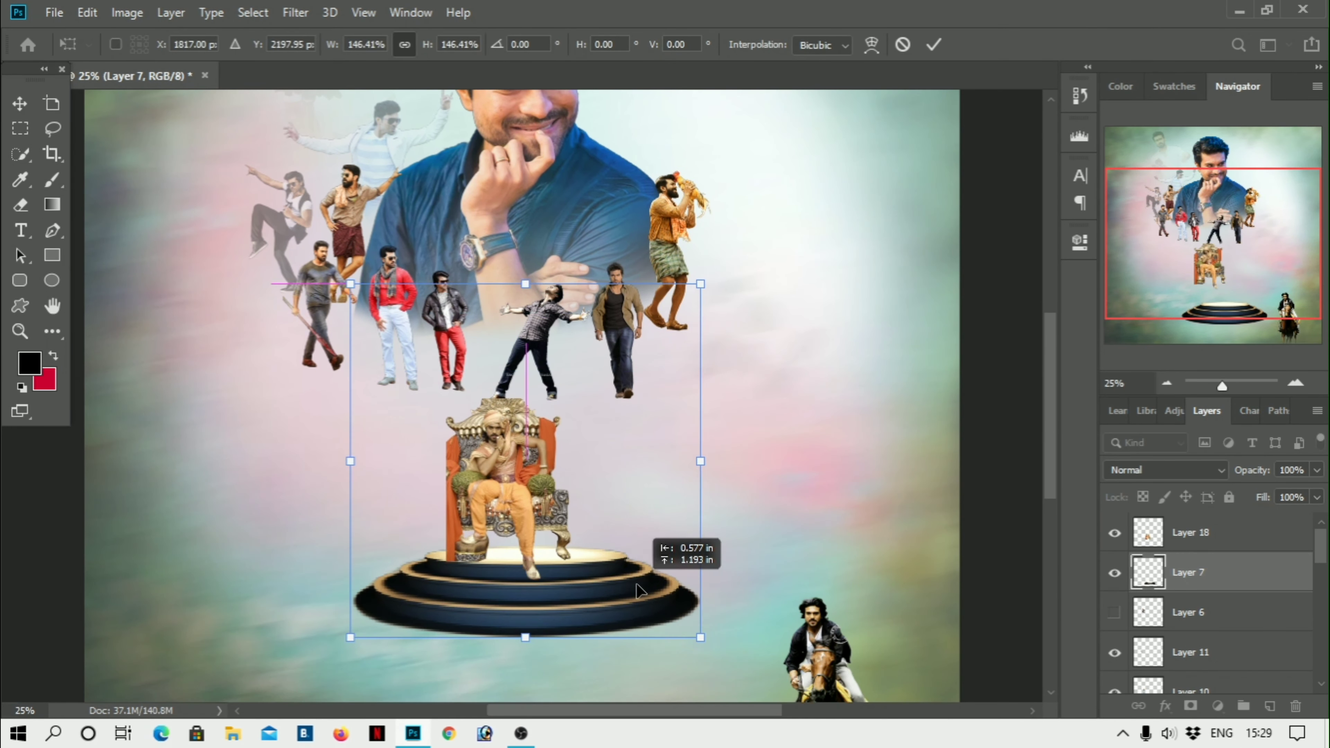
{"action": "key", "text": "Return"}
Scale the throne up and seat it on top of the pedestal
{"action": "left_click", "coordinate": [1155, 534]}
{"action": "key", "text": "ctrl+t"}
{"action": "left_click_drag", "start_coordinate": [569, 579], "coordinate": [668, 608]}
{"action": "left_click_drag", "start_coordinate": [544, 525], "coordinate": [593, 489]}
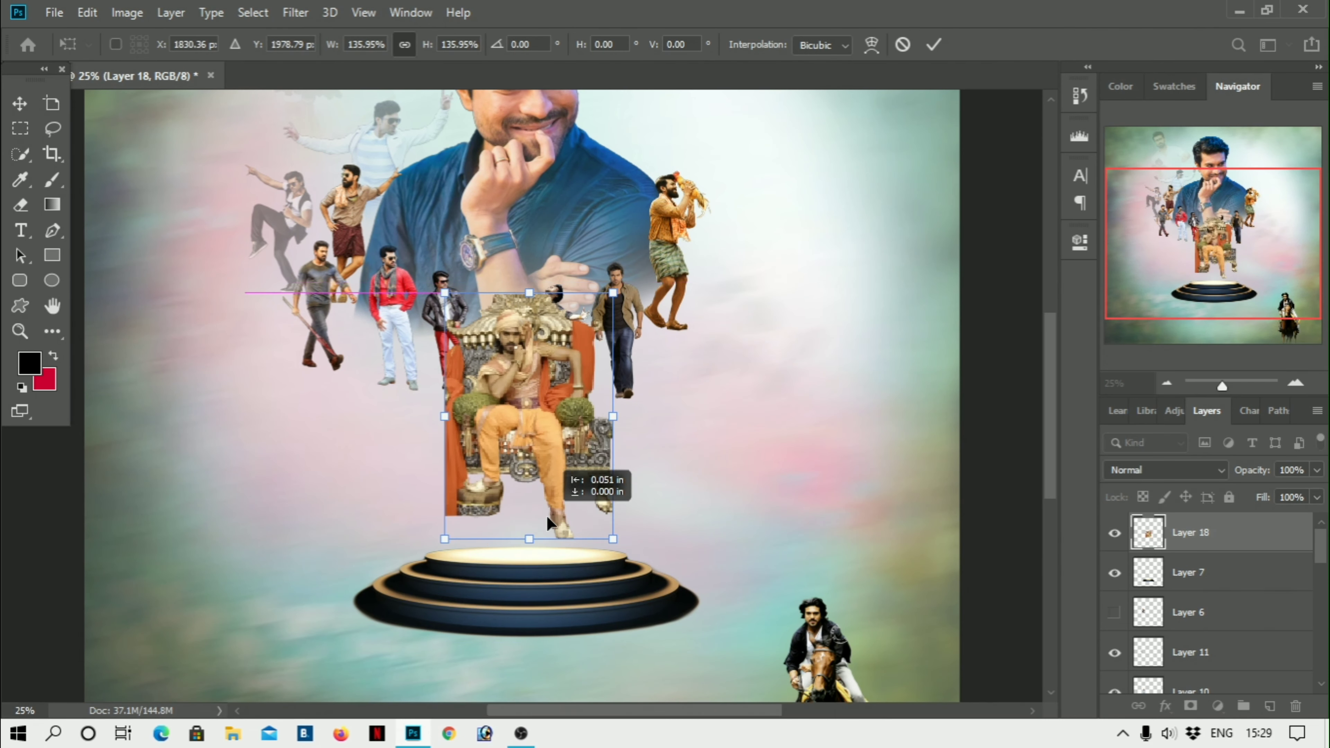
{"action": "key", "text": "Return"}
Spread the small figures left and right of the throne and move the throne toward the portrait
{"action": "key", "text": "ctrl+minus"}
{"action": "left_click_drag", "start_coordinate": [464, 380], "coordinate": [322, 375]}
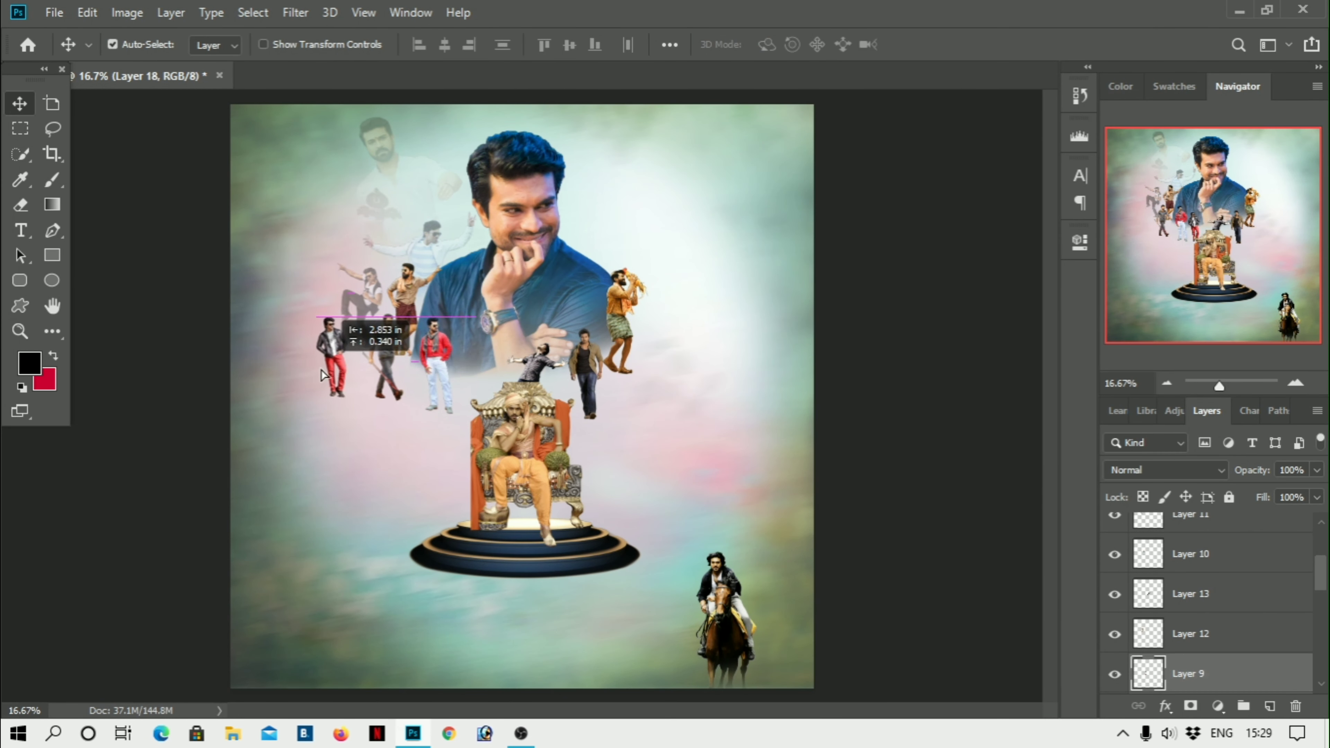
{"action": "left_click_drag", "start_coordinate": [424, 369], "coordinate": [290, 361]}
{"action": "left_click_drag", "start_coordinate": [537, 362], "coordinate": [754, 374]}
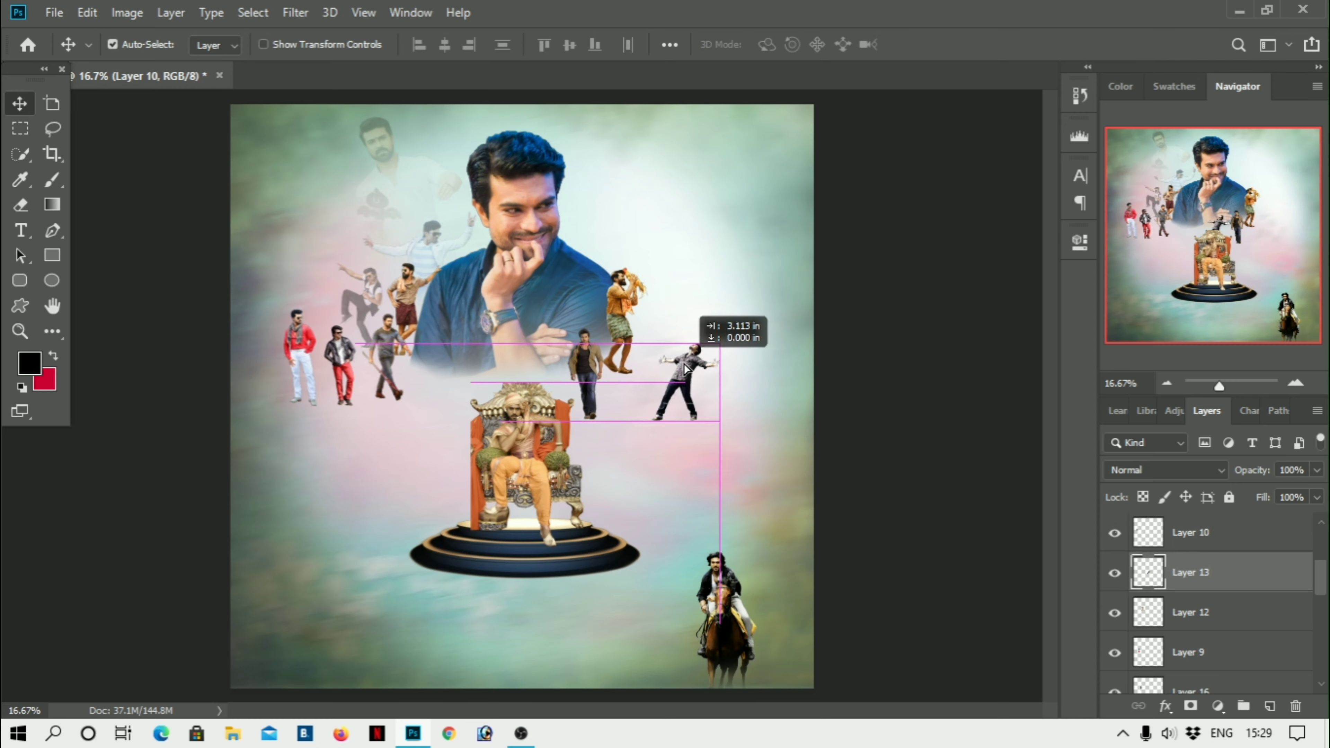
{"action": "left_click_drag", "start_coordinate": [624, 336], "coordinate": [699, 367]}
{"action": "left_click_drag", "start_coordinate": [584, 372], "coordinate": [664, 365]}
{"action": "left_click_drag", "start_coordinate": [548, 447], "coordinate": [510, 354]}
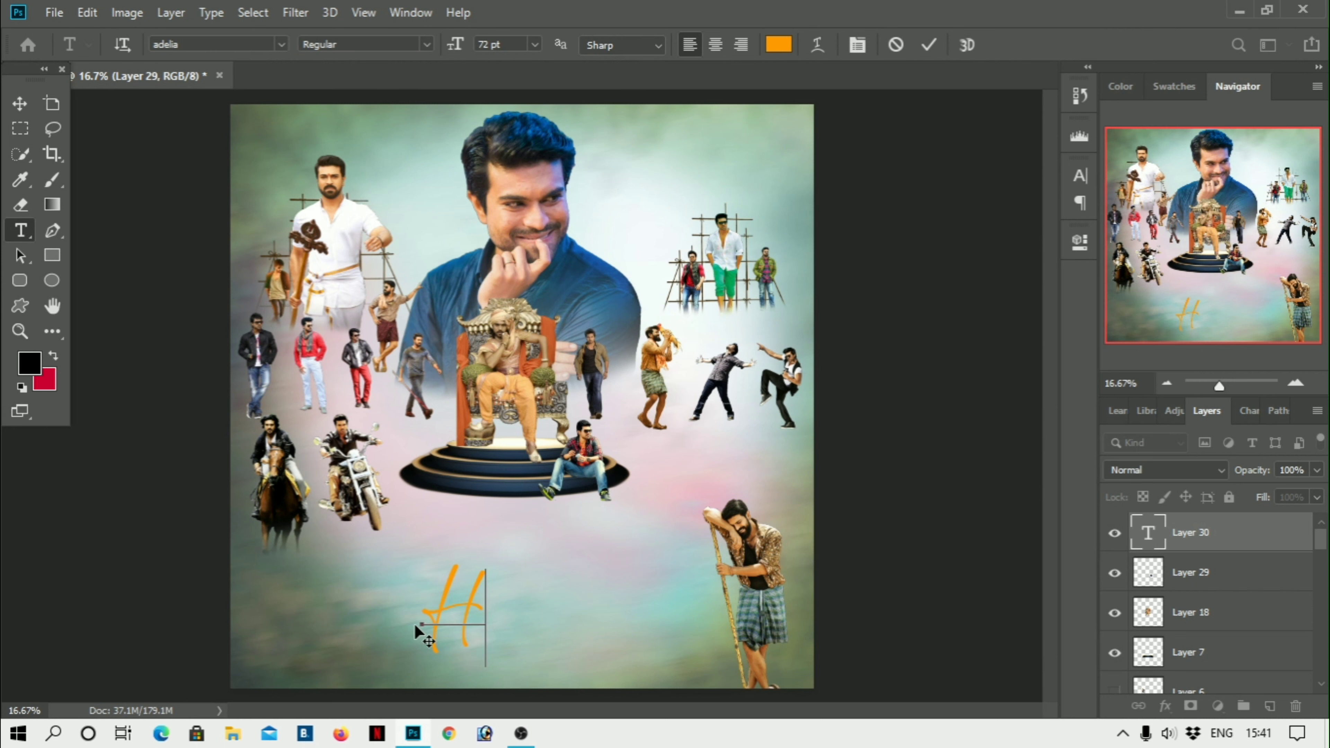
Type the script greeting 'Happy Birthday', correcting the capitalisation
{"action": "type", "text": "H"}
{"action": "key", "text": "BackSpace"}
{"action": "type", "text": "AP"}
{"action": "key", "text": "BackSpace"}
{"action": "key", "text": "BackSpace"}
{"action": "key", "text": "Caps_Lock"}
{"action": "type", "text": "ap"}
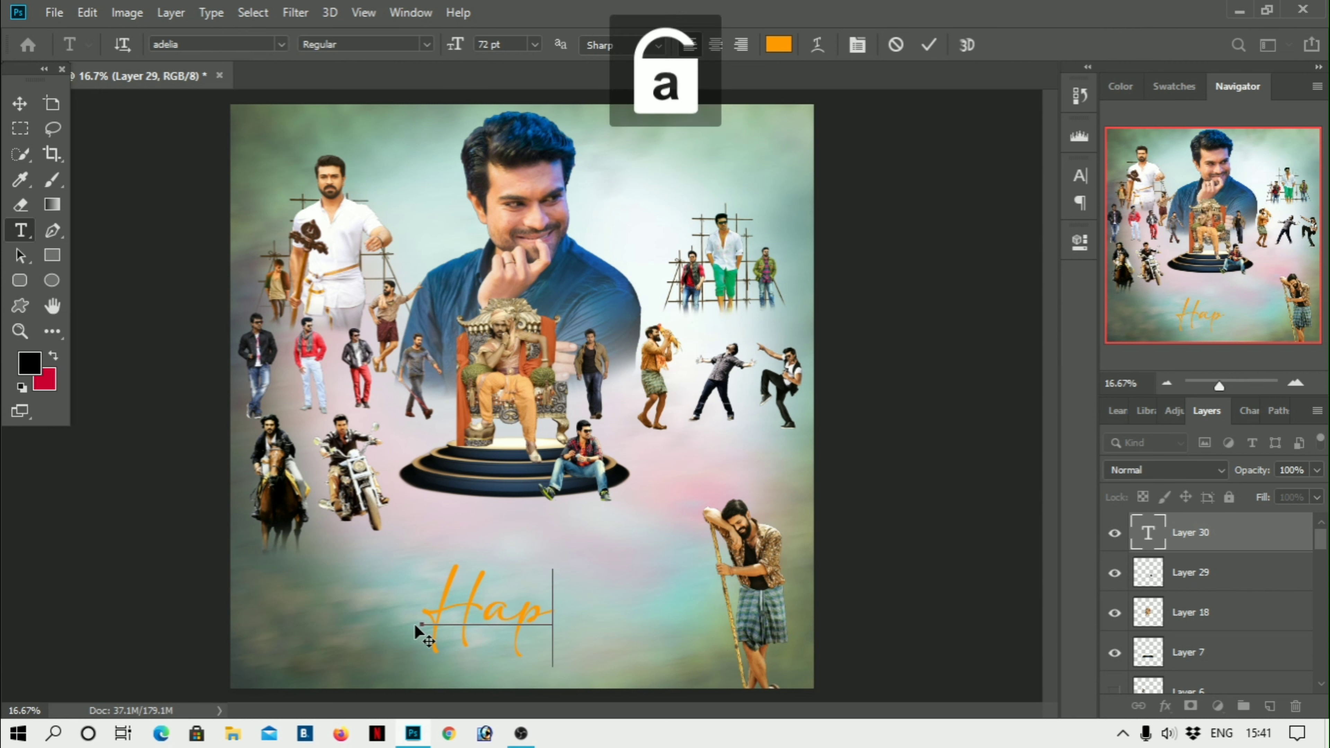
{"action": "type", "text": "py"}
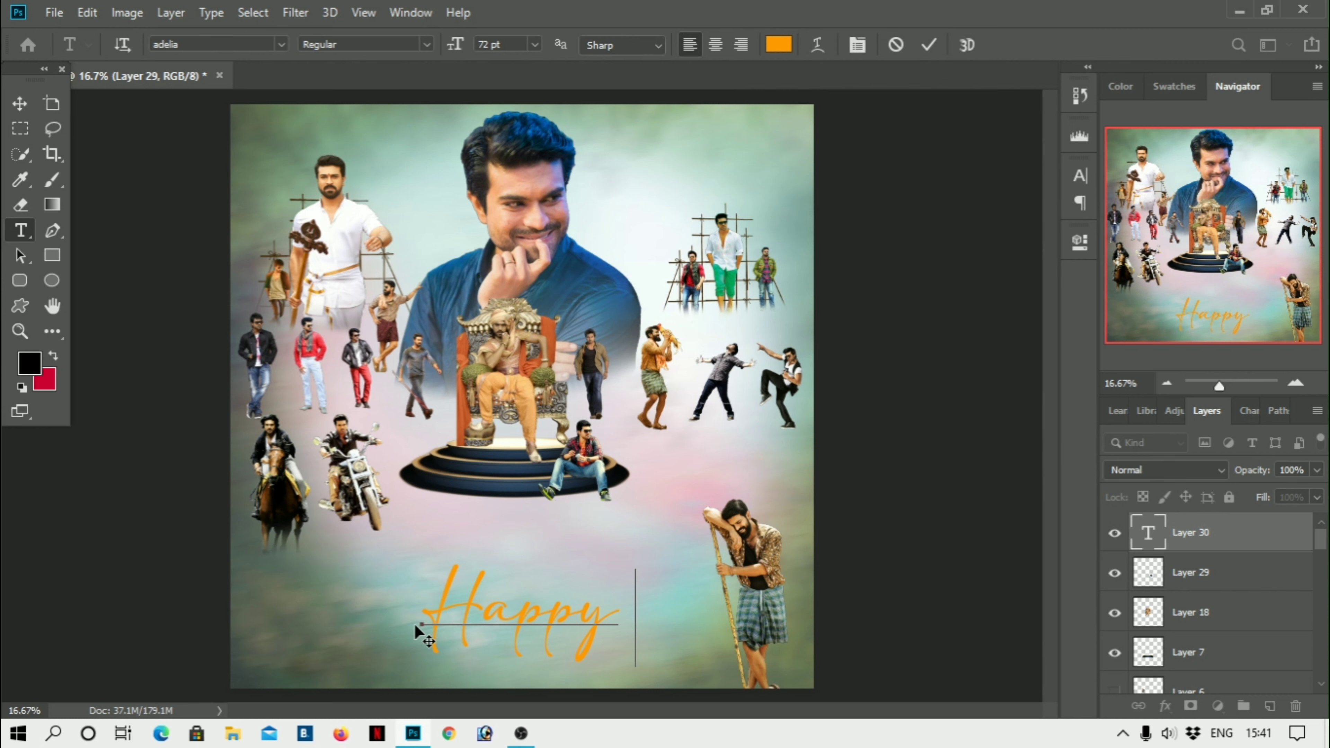
{"action": "key", "text": "Caps_Lock"}
{"action": "type", "text": "Bi"}
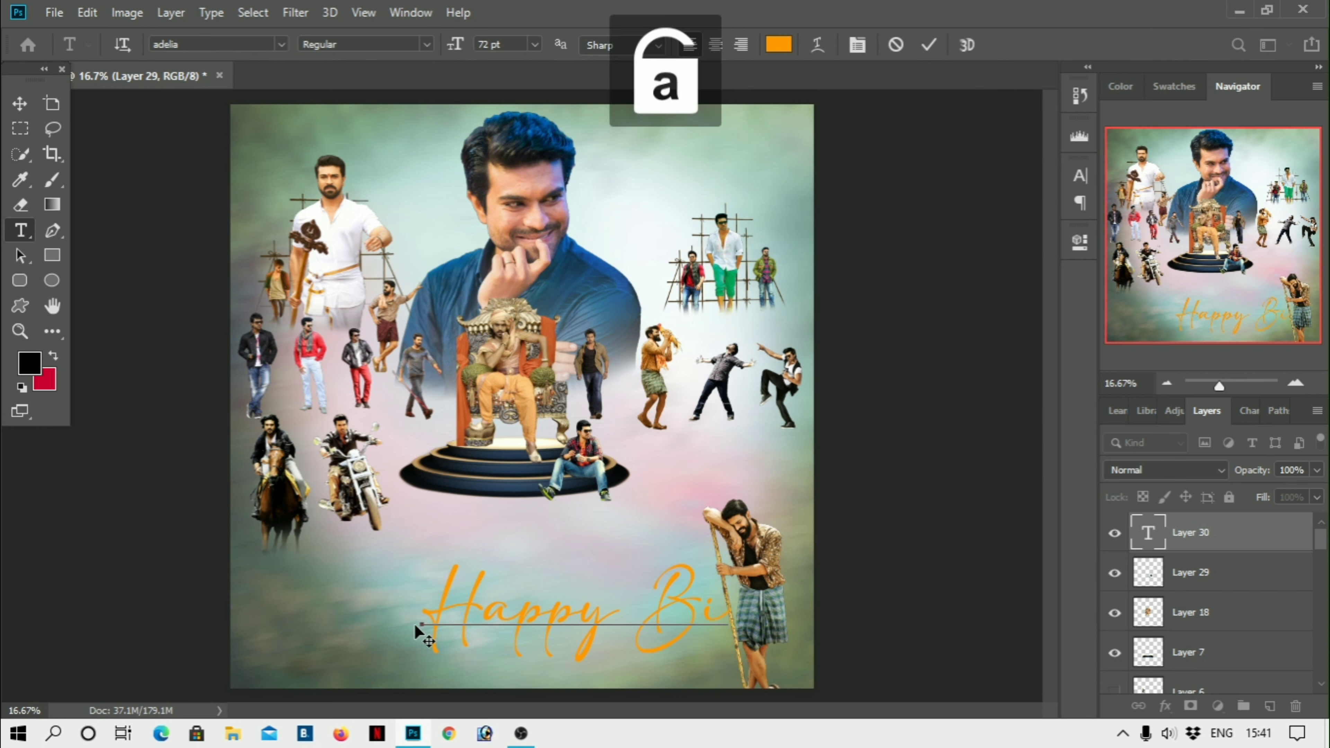
{"action": "type", "text": "rth"}
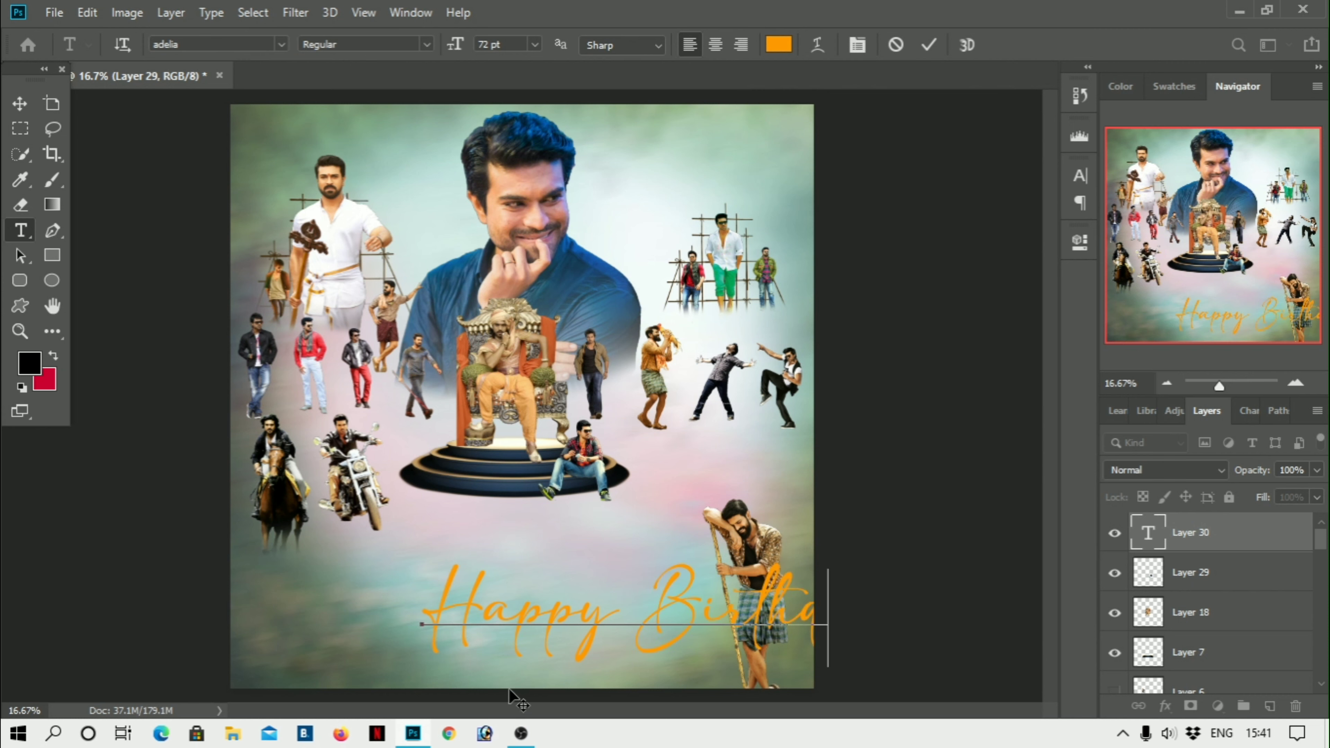
Colour the whole greeting black (000000)
{"action": "key", "text": "ctrl+a"}
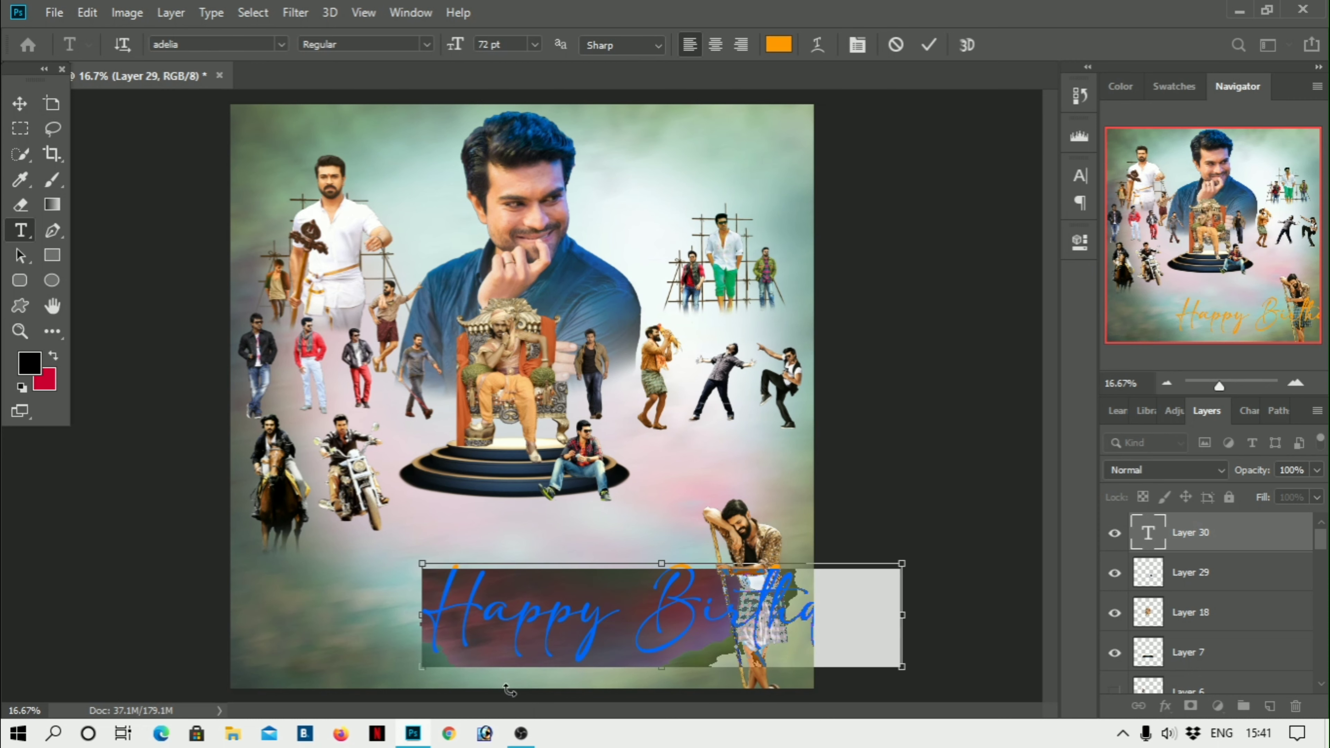
{"action": "left_click", "coordinate": [780, 46]}
{"action": "left_click", "coordinate": [879, 420]}
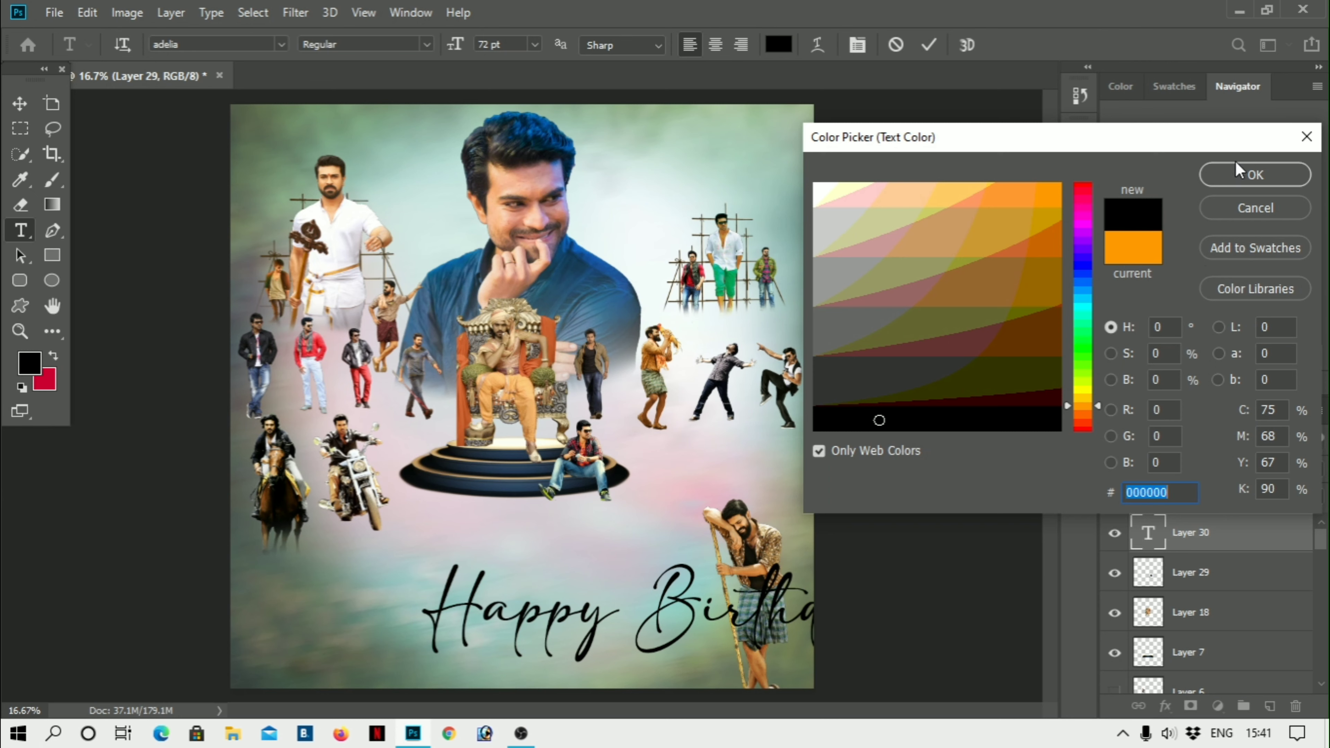
{"action": "left_click", "coordinate": [1242, 181]}
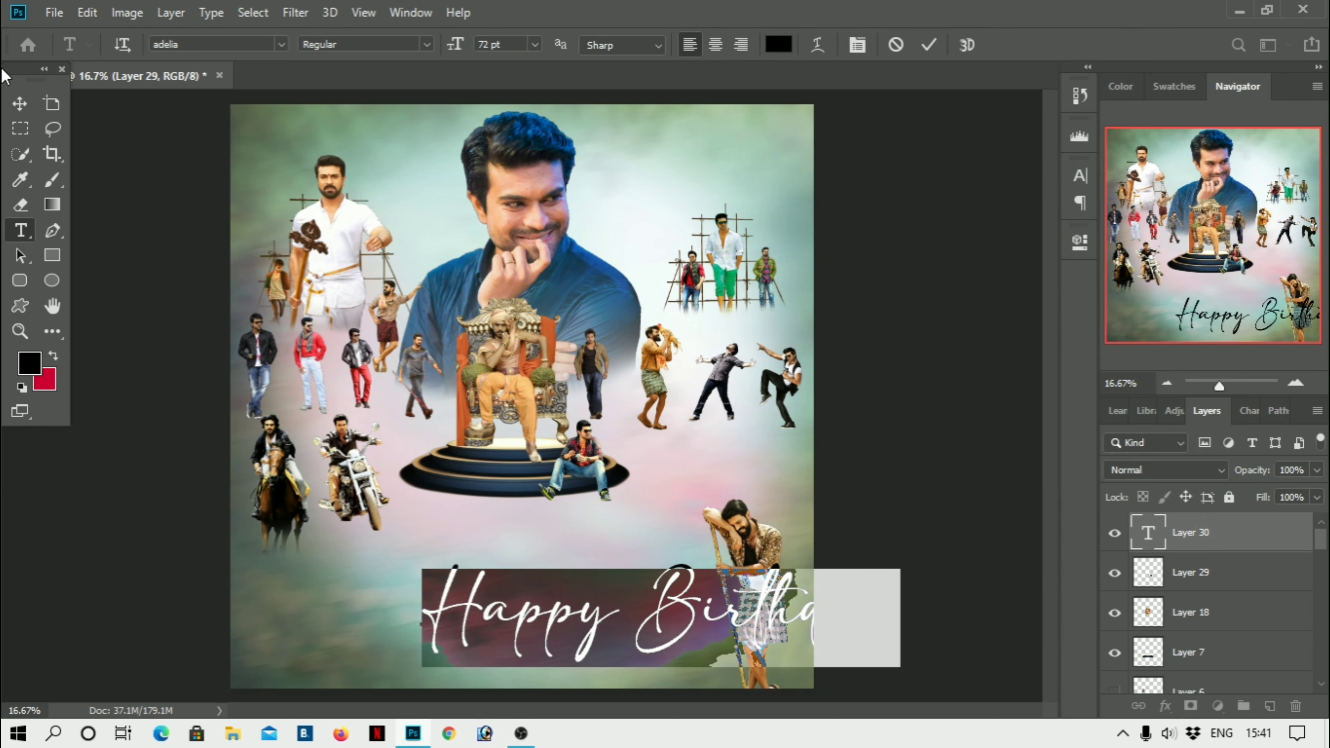
{"action": "left_click", "coordinate": [25, 105]}
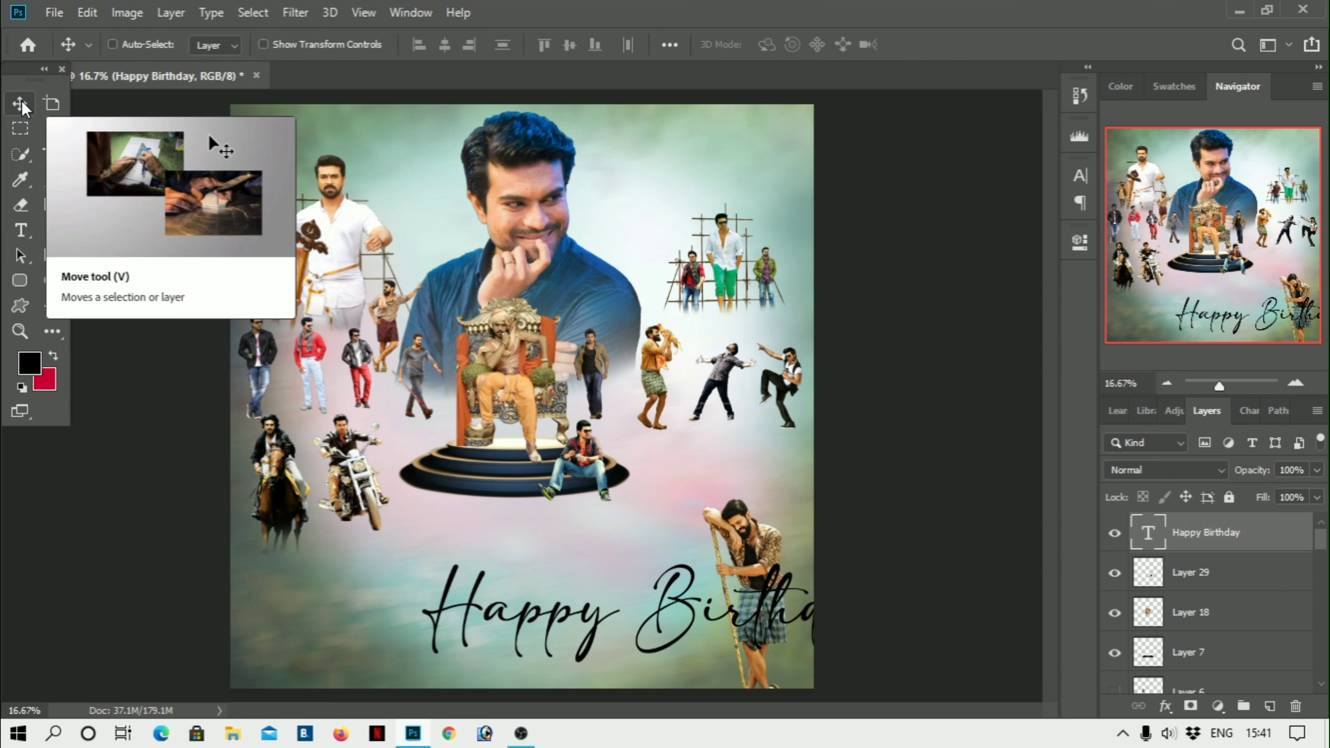
Shrink the greeting to about 44%, centre it under the throne, and stretch it wider
{"action": "key", "text": "ctrl+t"}
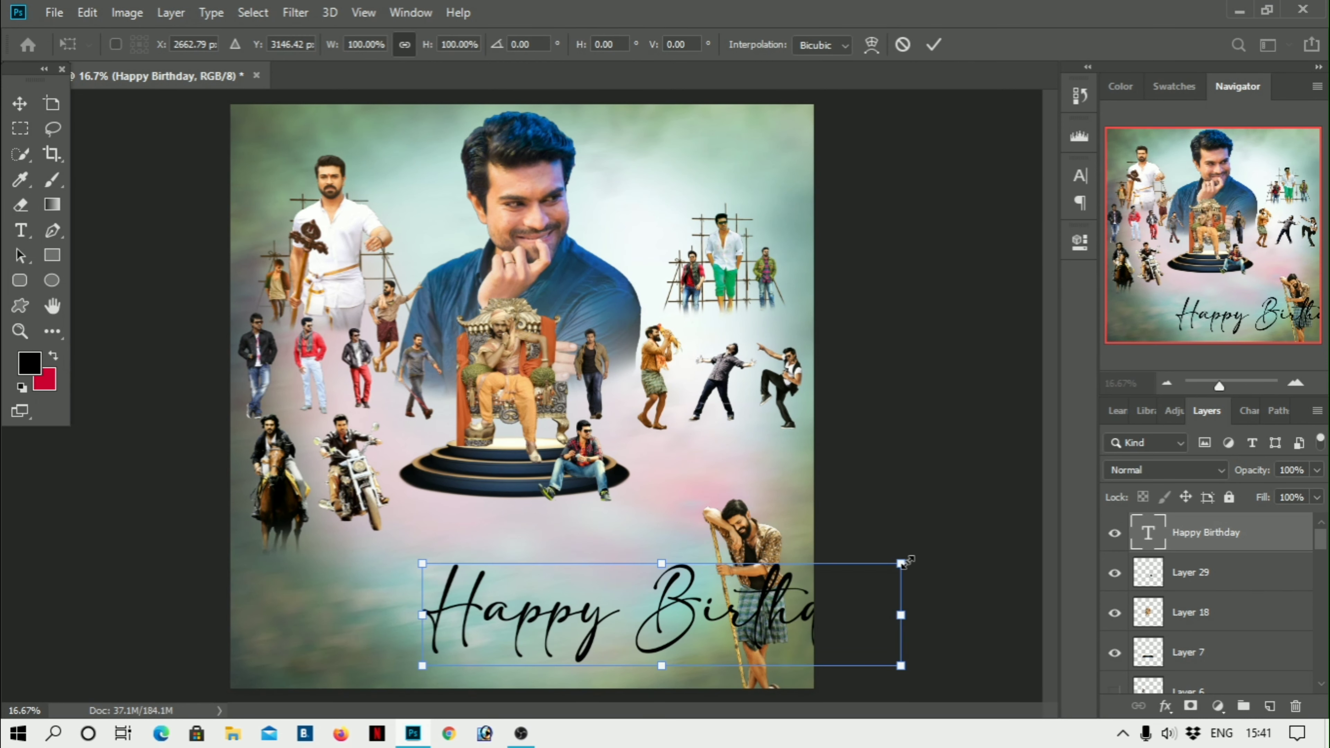
{"action": "left_click_drag", "start_coordinate": [902, 562], "coordinate": [633, 639]}
{"action": "left_click_drag", "start_coordinate": [542, 655], "coordinate": [509, 598]}
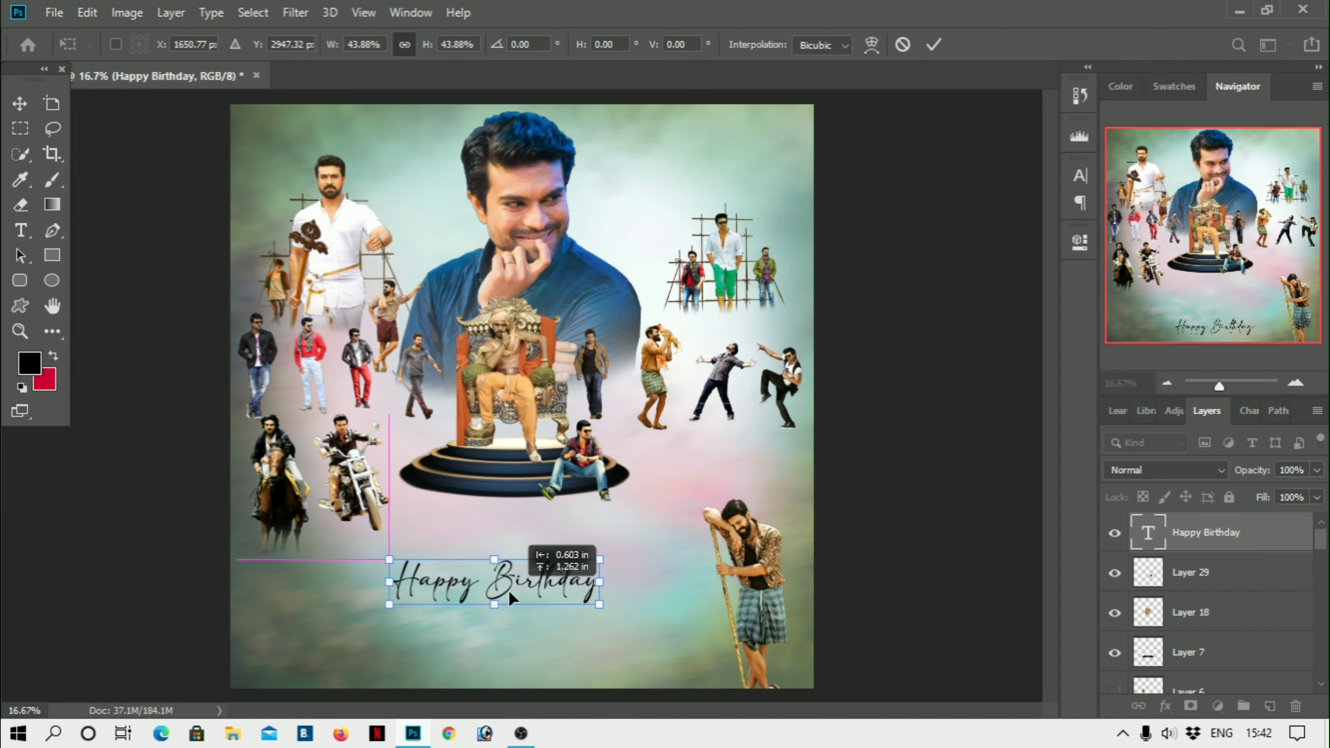
{"action": "key", "text": "Return"}
{"action": "key", "text": "ctrl+plus"}
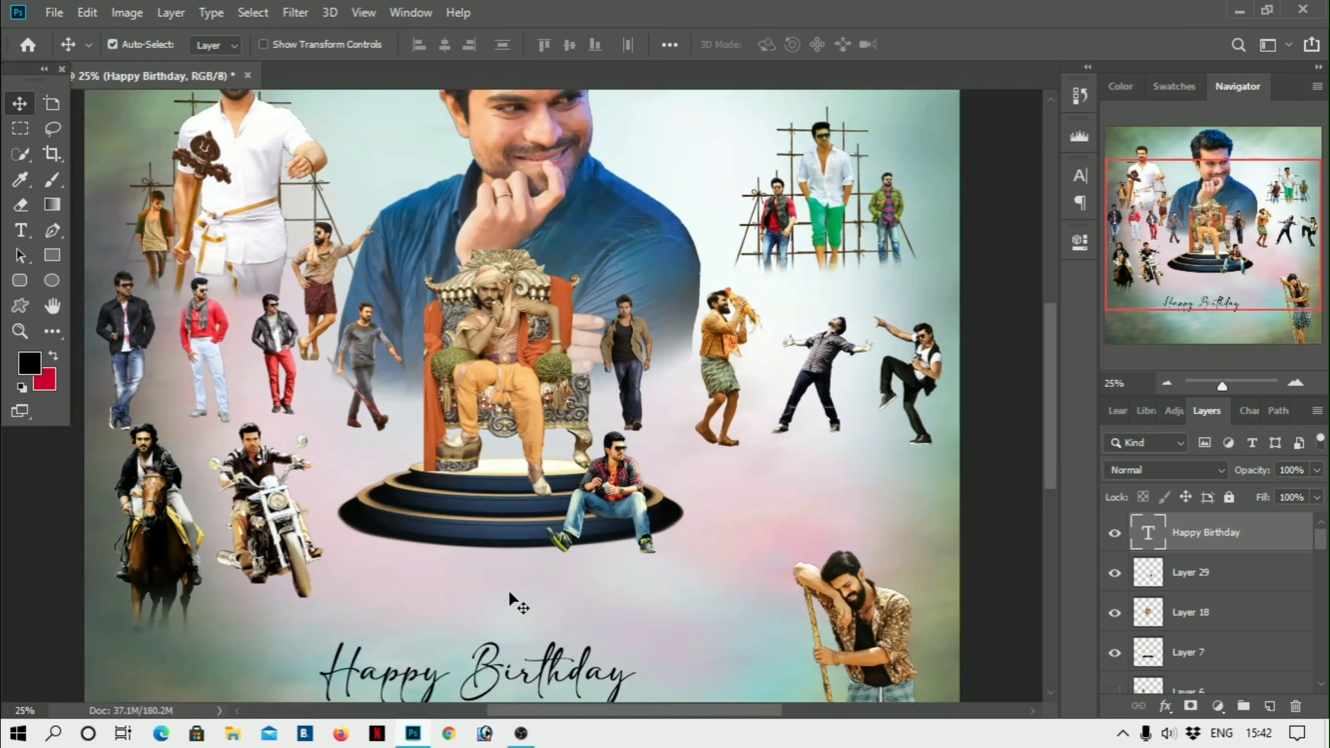
{"action": "scroll", "coordinate": [504, 589], "scroll_direction": "down", "scroll_amount": 3}
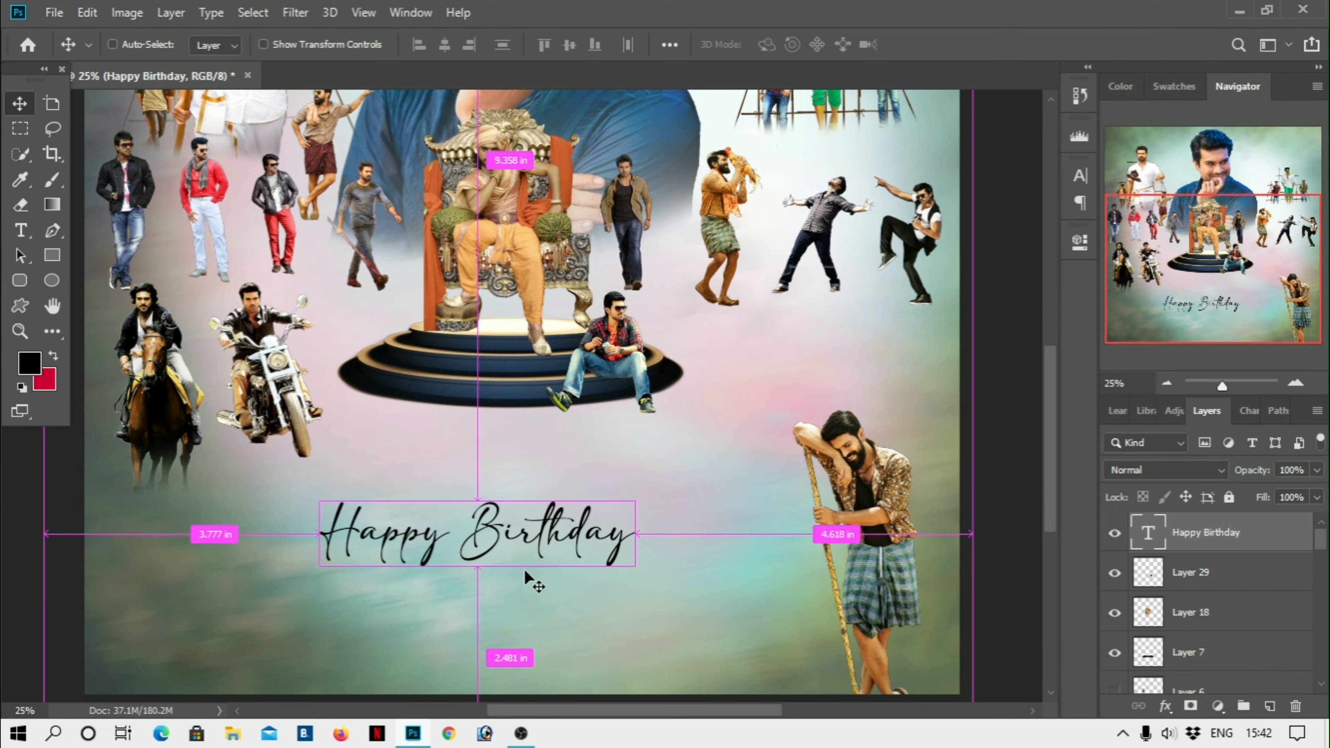
{"action": "key", "text": "ctrl+t"}
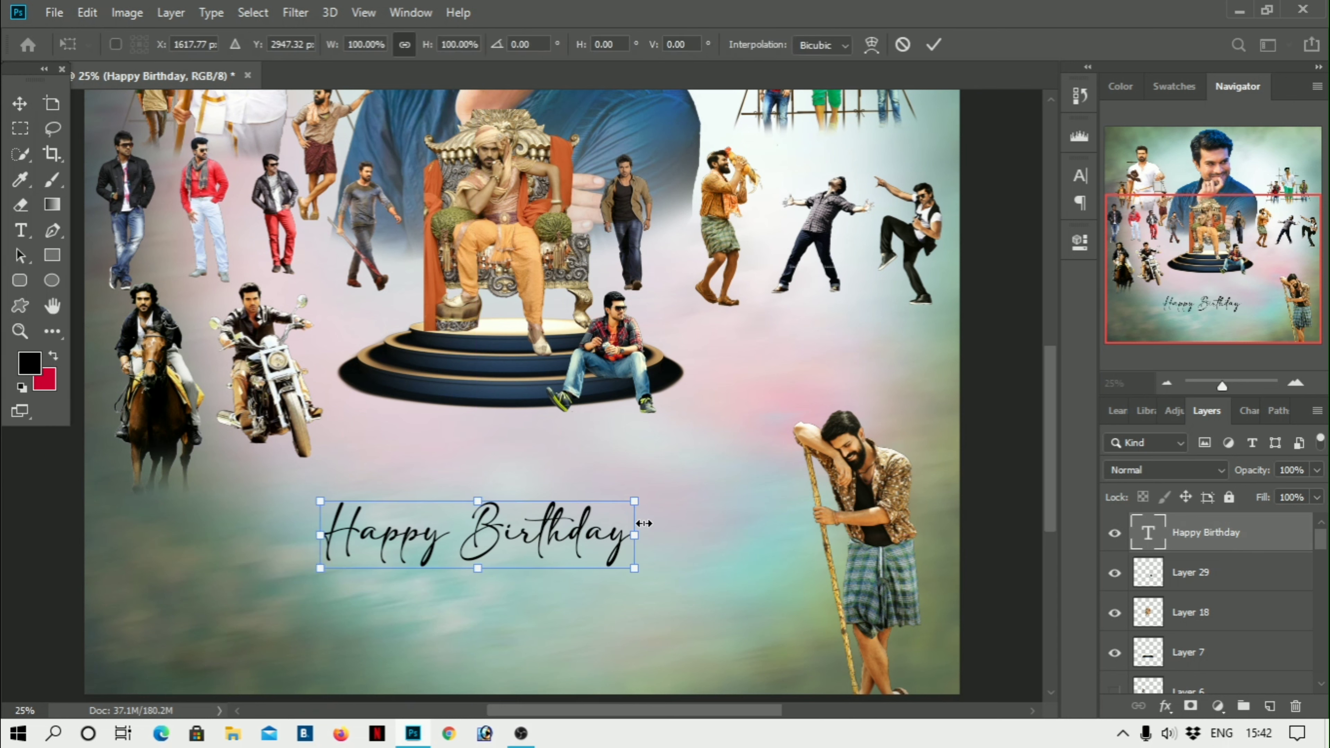
{"action": "left_click_drag", "start_coordinate": [644, 523], "coordinate": [670, 529]}
{"action": "key", "text": "Return"}
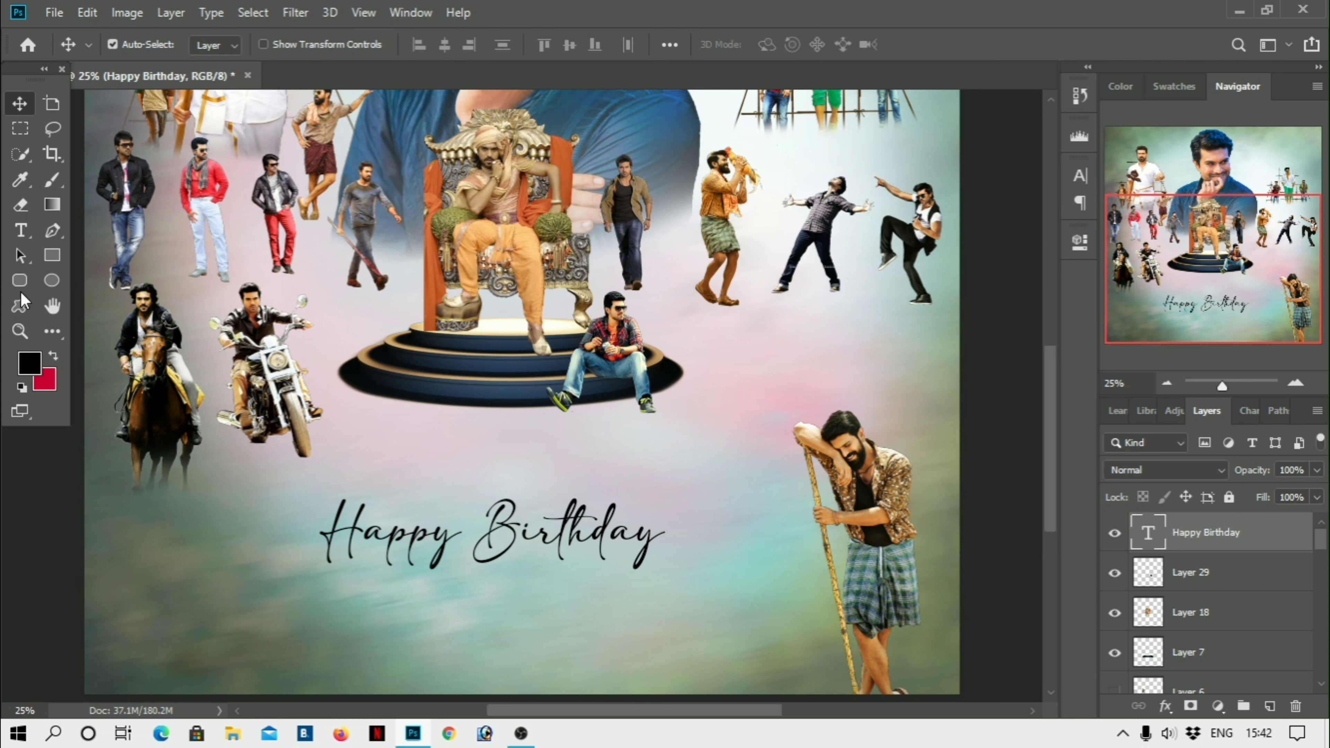
Type 'Ram Charan' on a new text line below the greeting
{"action": "left_click", "coordinate": [16, 234]}
{"action": "left_click", "coordinate": [284, 621]}
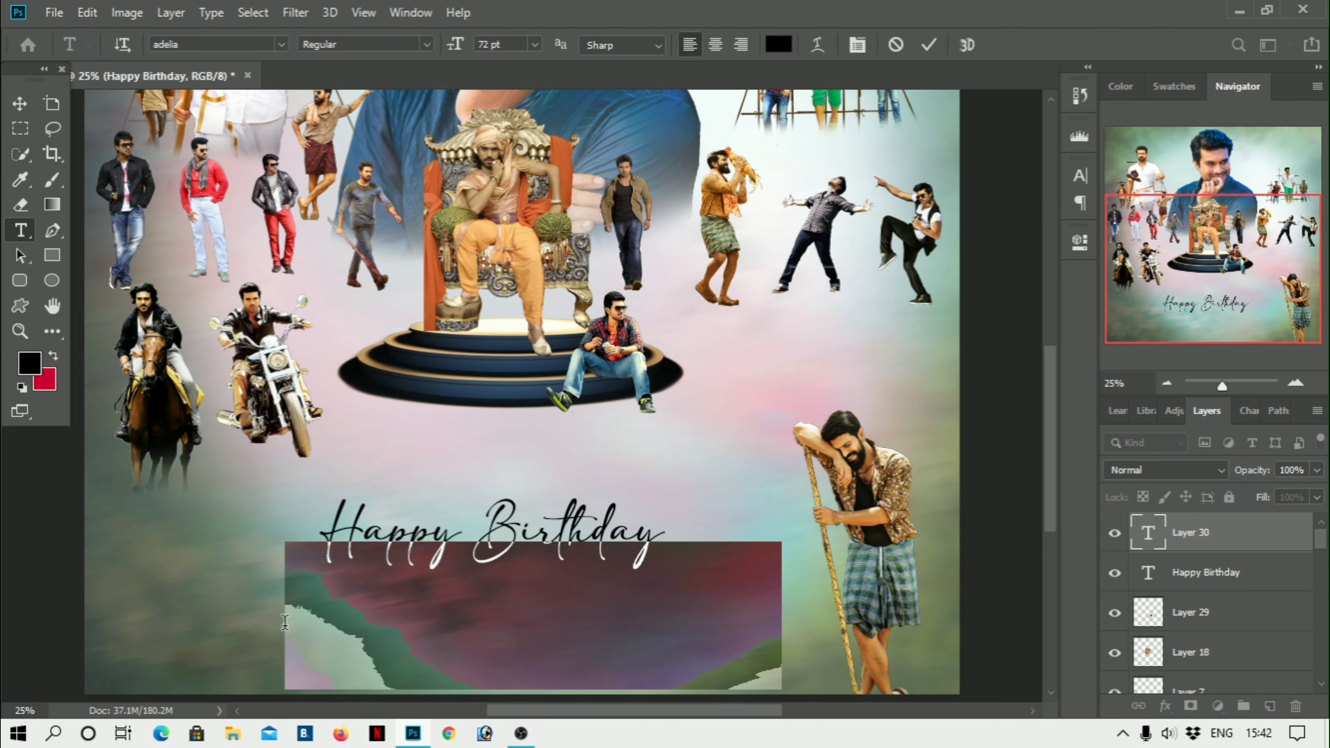
{"action": "key", "text": "BackSpace"}
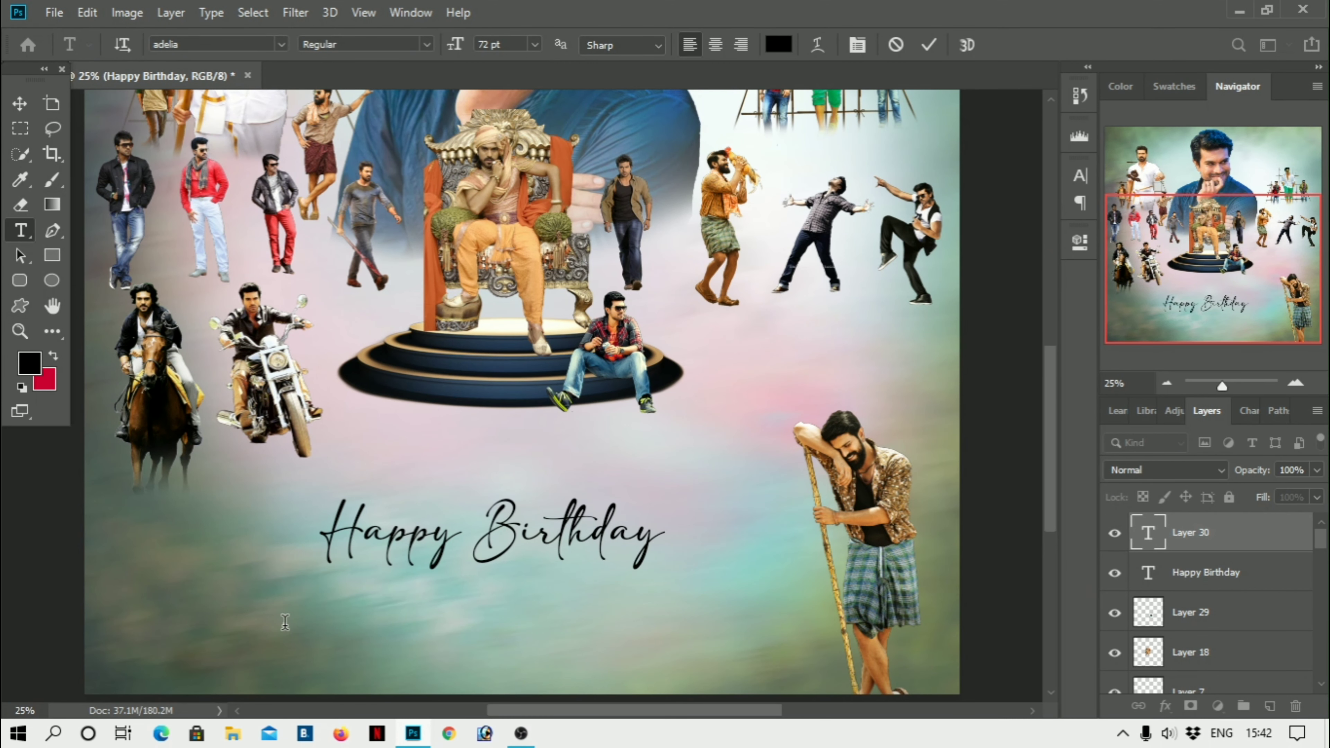
{"action": "type", "text": "Ra"}
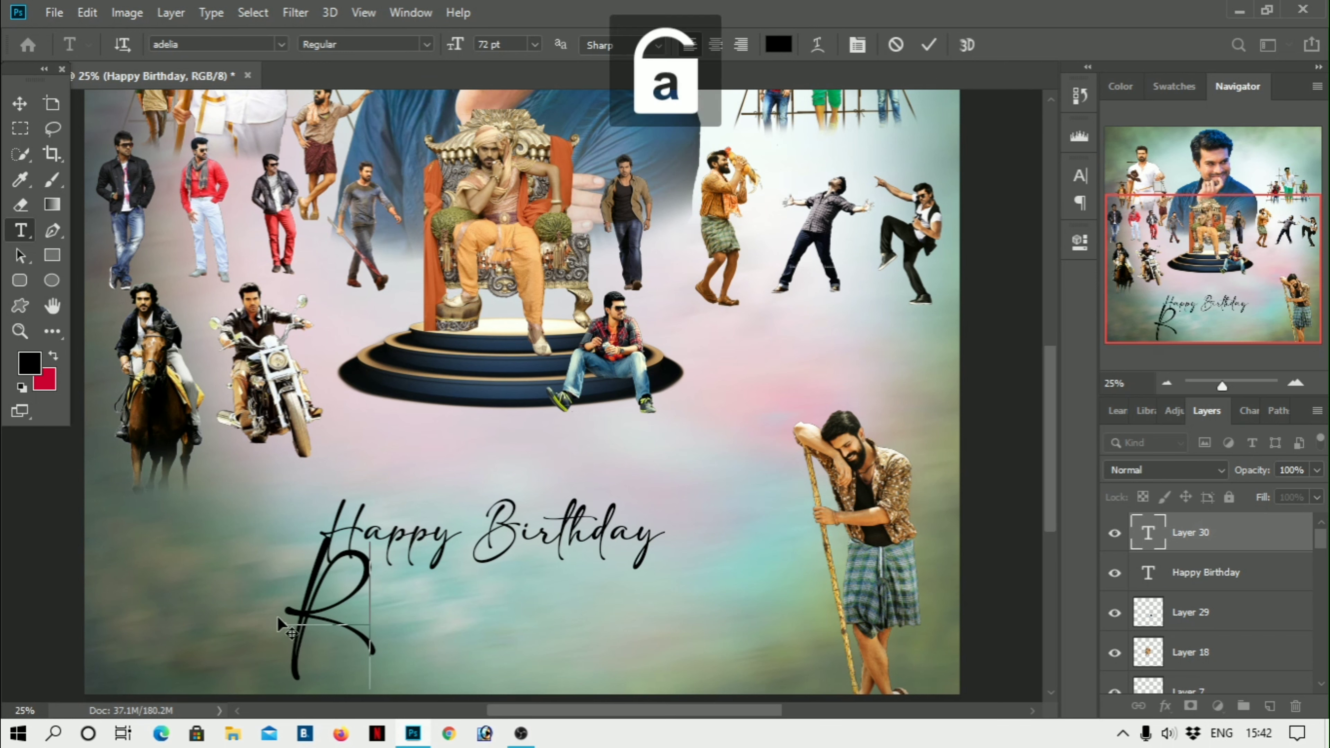
{"action": "type", "text": "m"}
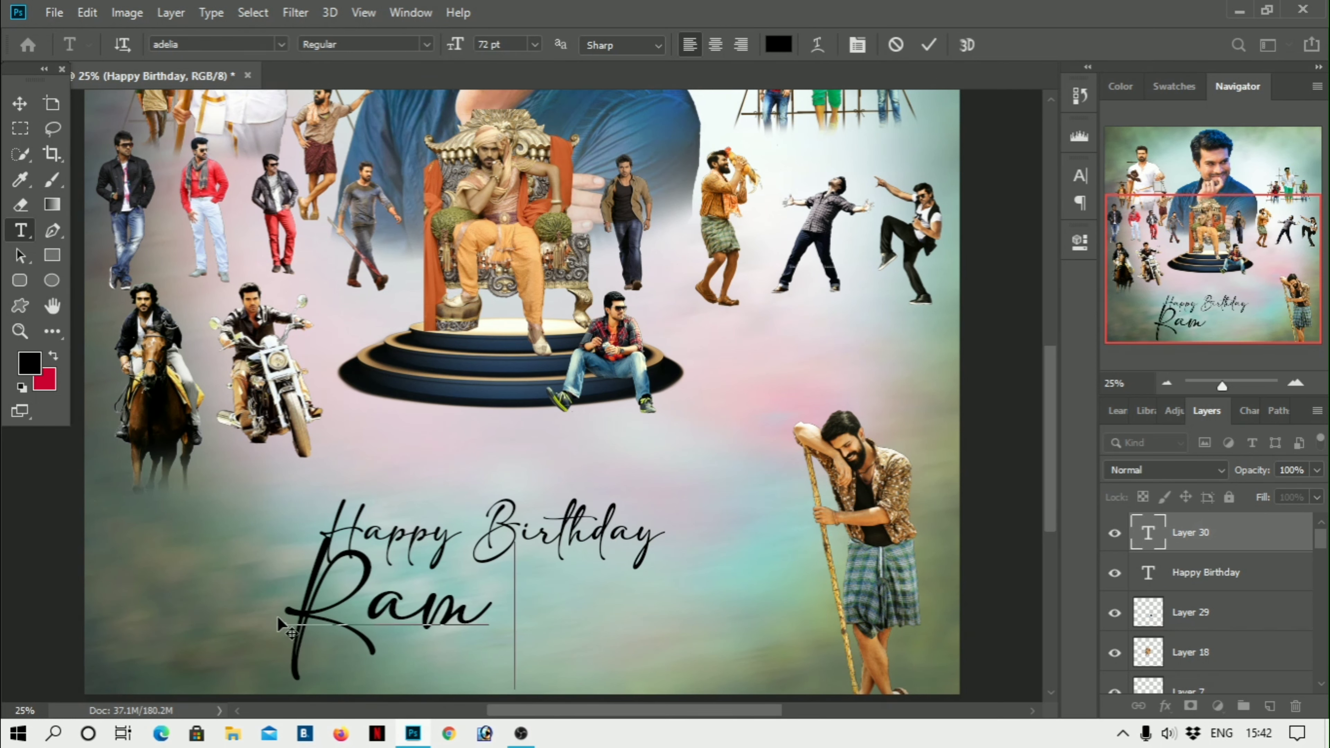
{"action": "key", "text": "Caps_Lock"}
{"action": "key", "text": "Caps_Lock"}
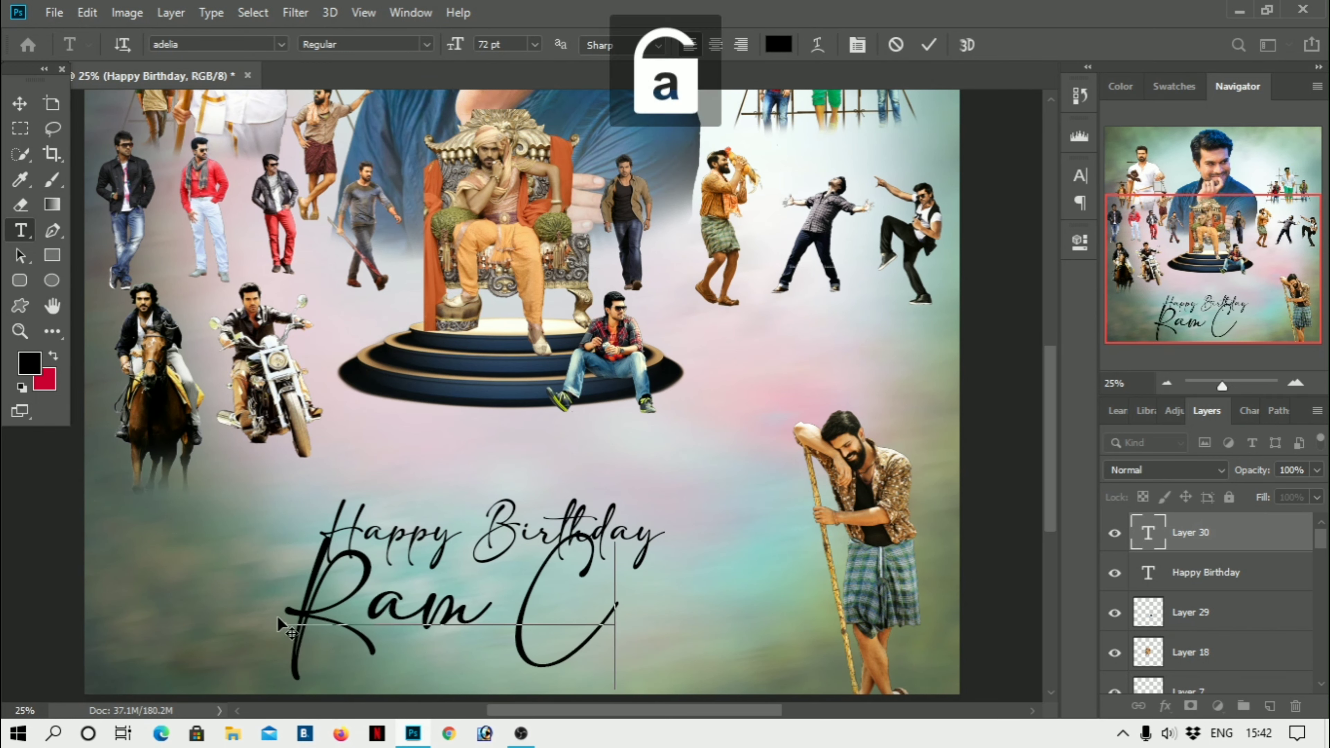
{"action": "type", "text": "haran"}
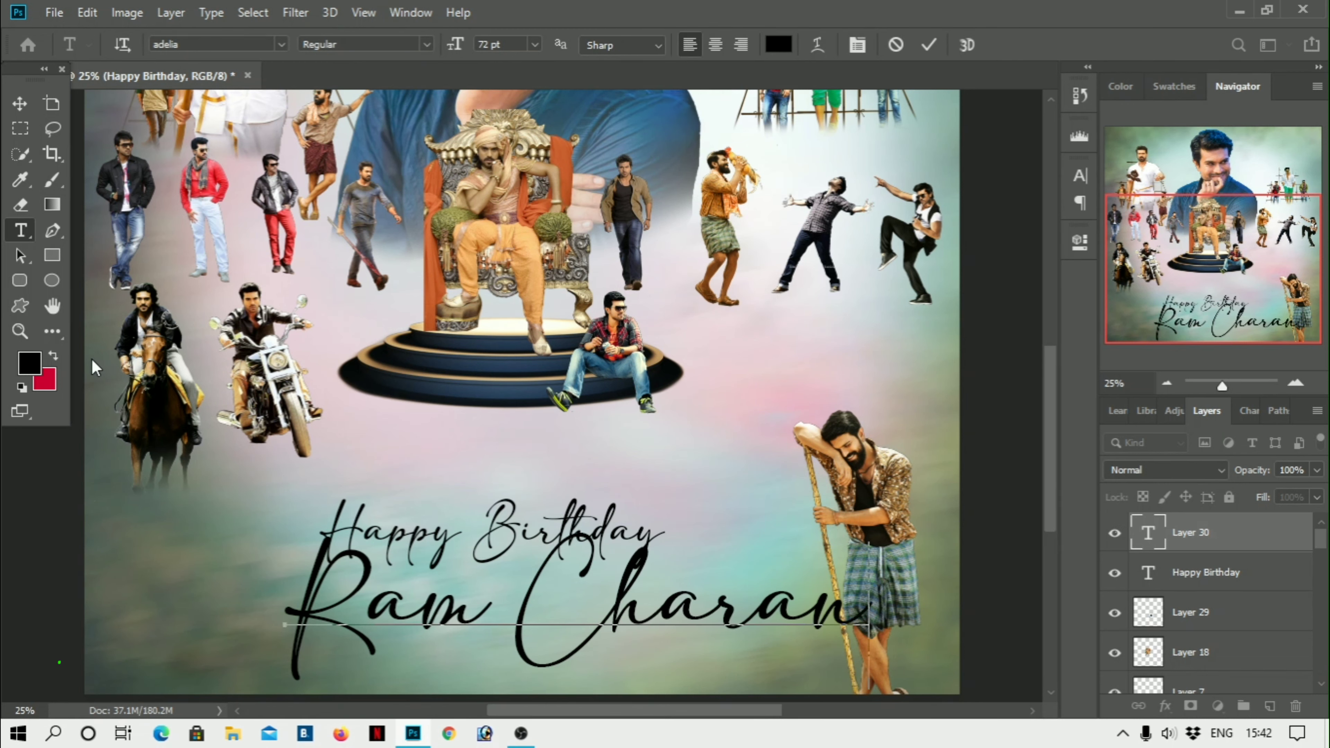
{"action": "key", "text": "ctrl"}
Set the name in the Flipside font after trying Copperplate Gothic Bold
{"action": "key", "text": "ctrl+a"}
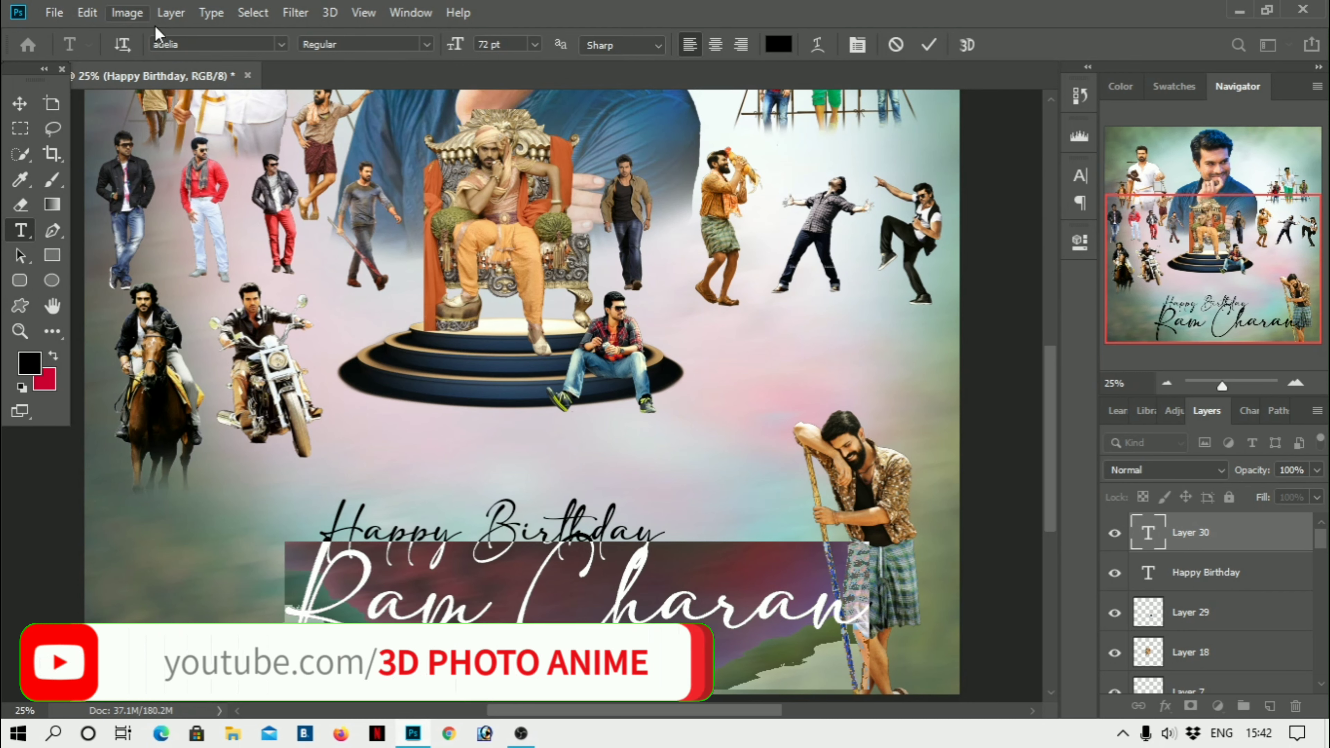
{"action": "left_click", "coordinate": [278, 42]}
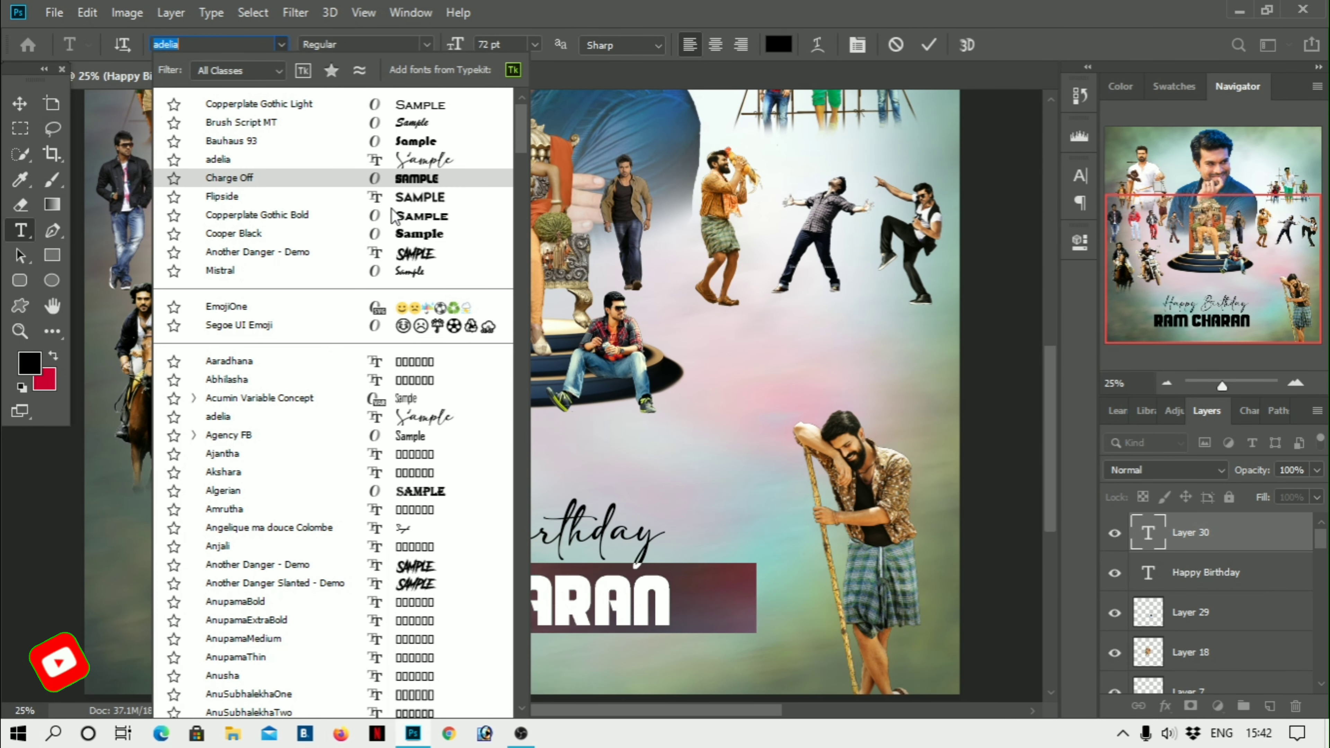
{"action": "left_click", "coordinate": [413, 213]}
{"action": "left_click", "coordinate": [273, 45]}
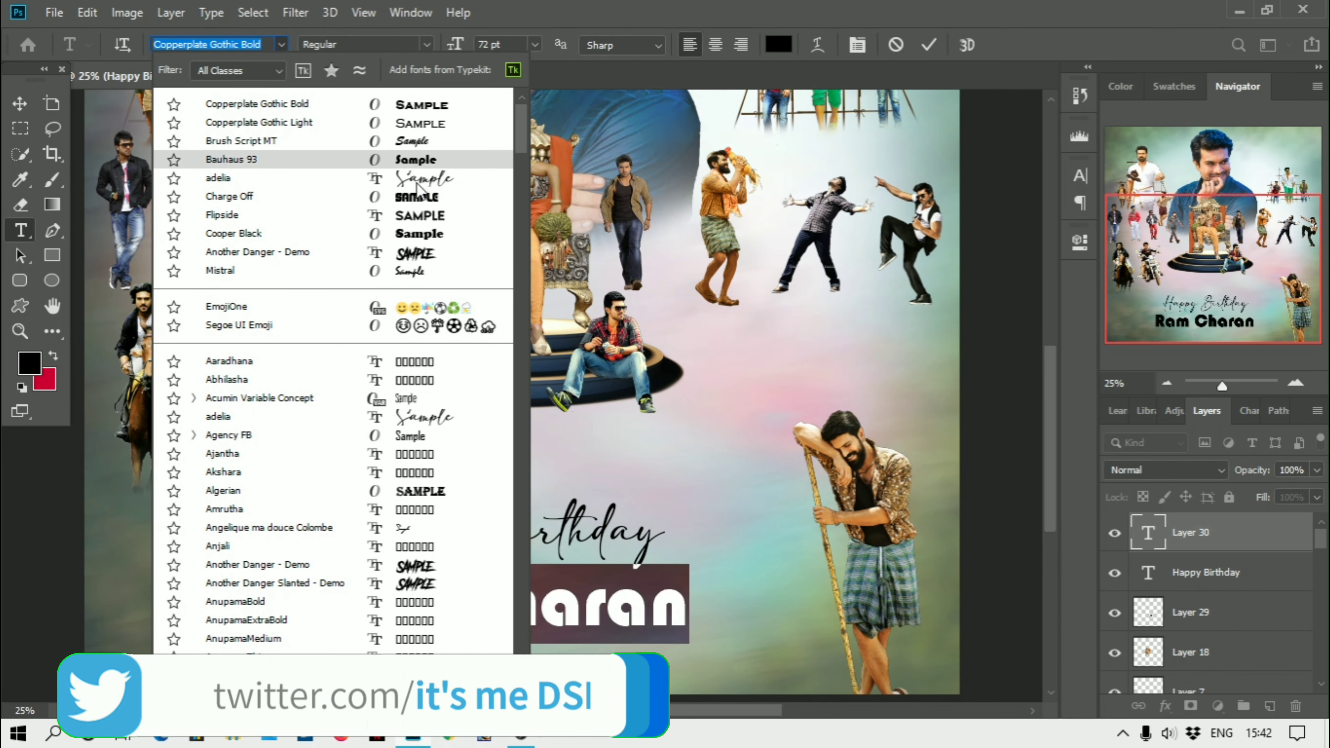
{"action": "left_click", "coordinate": [426, 220]}
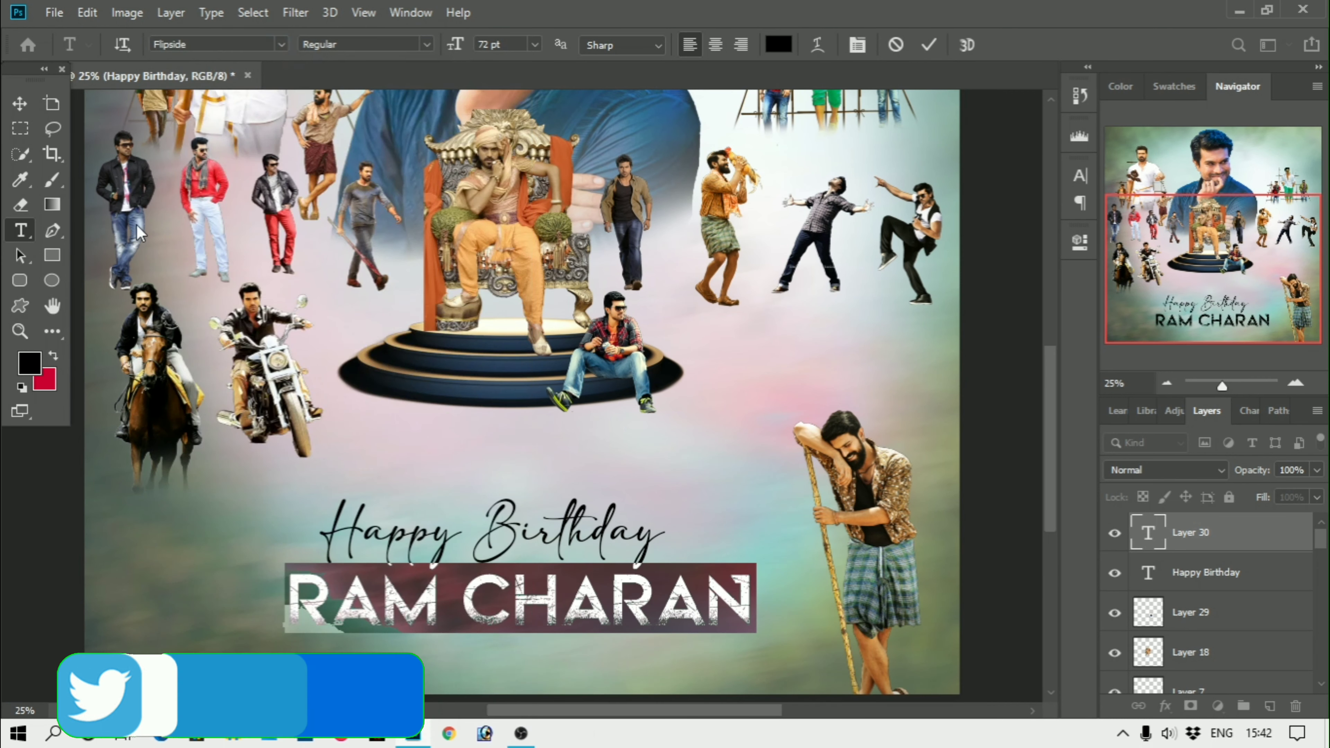
{"action": "left_click", "coordinate": [20, 104]}
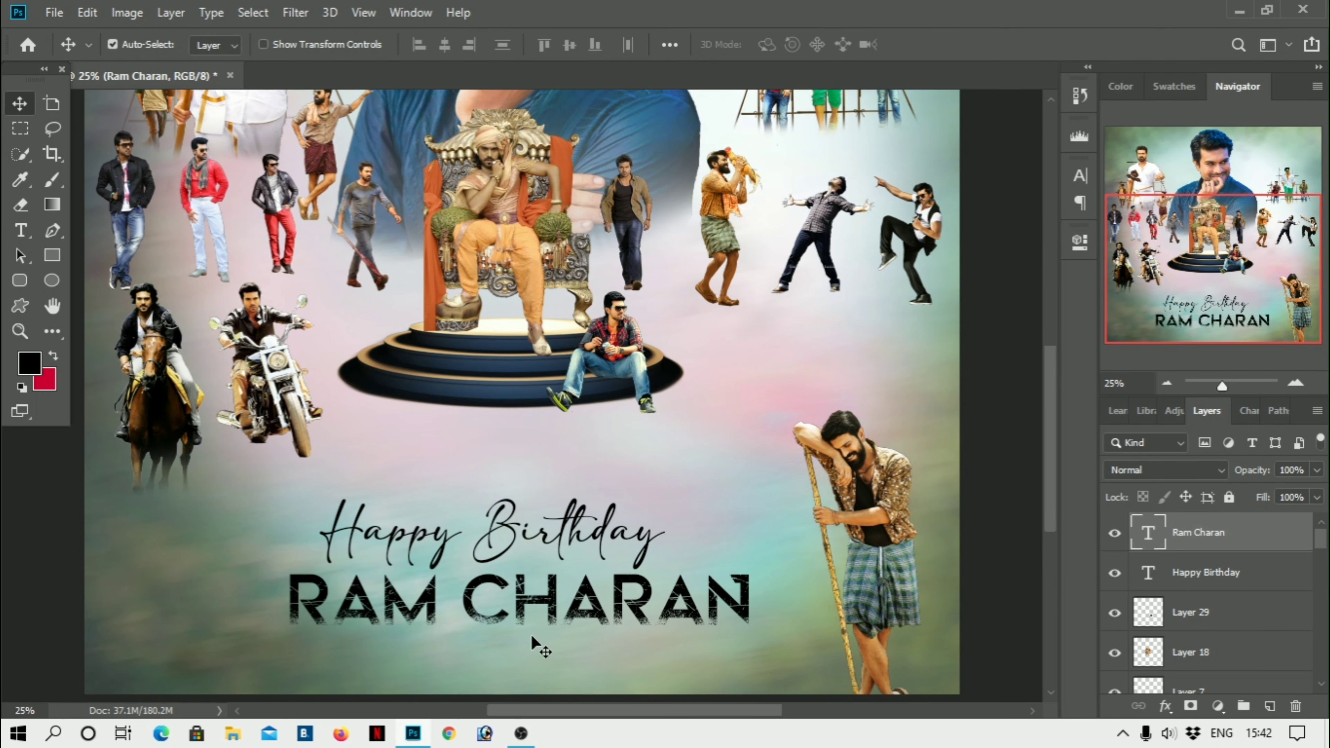
Scale RAM CHARAN to about 127% across the poster's bottom and nudge Happy Birthday down toward it
{"action": "left_click_drag", "start_coordinate": [561, 620], "coordinate": [519, 634]}
{"action": "key", "text": "ctrl"}
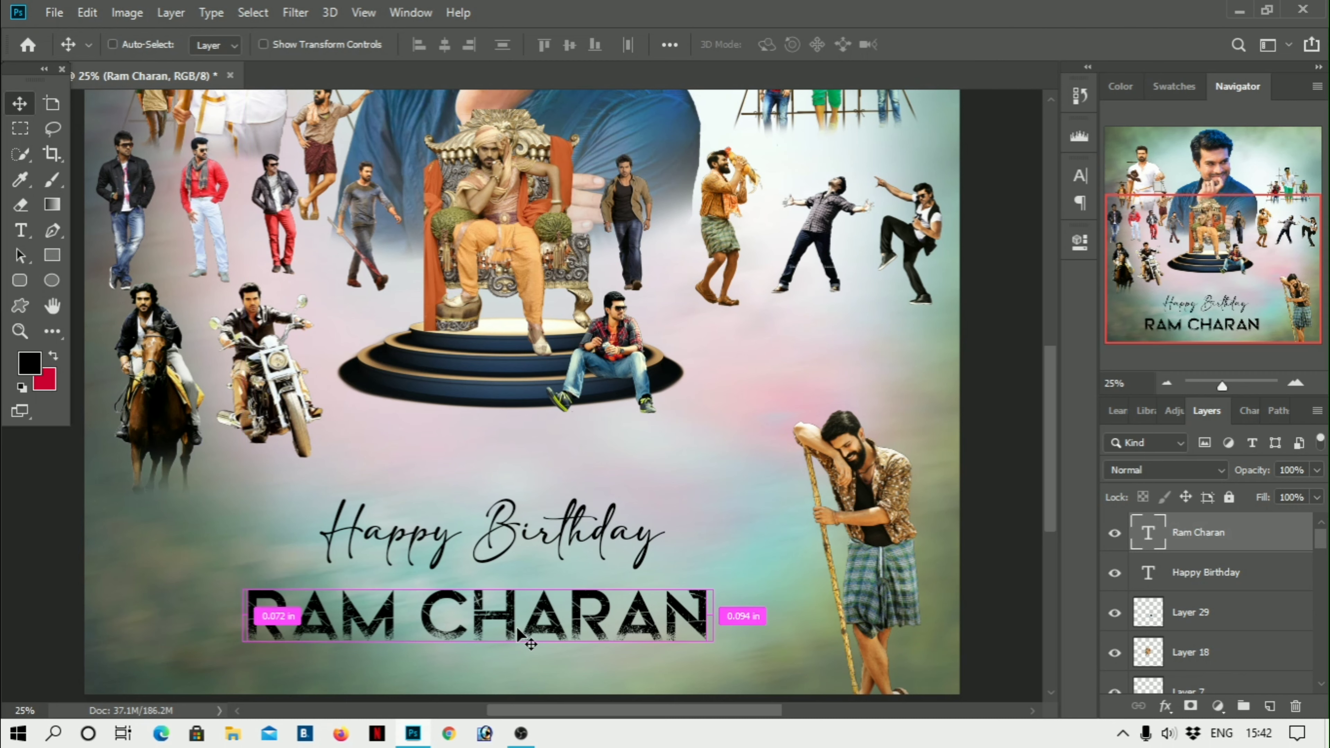
{"action": "key", "text": "ctrl+t"}
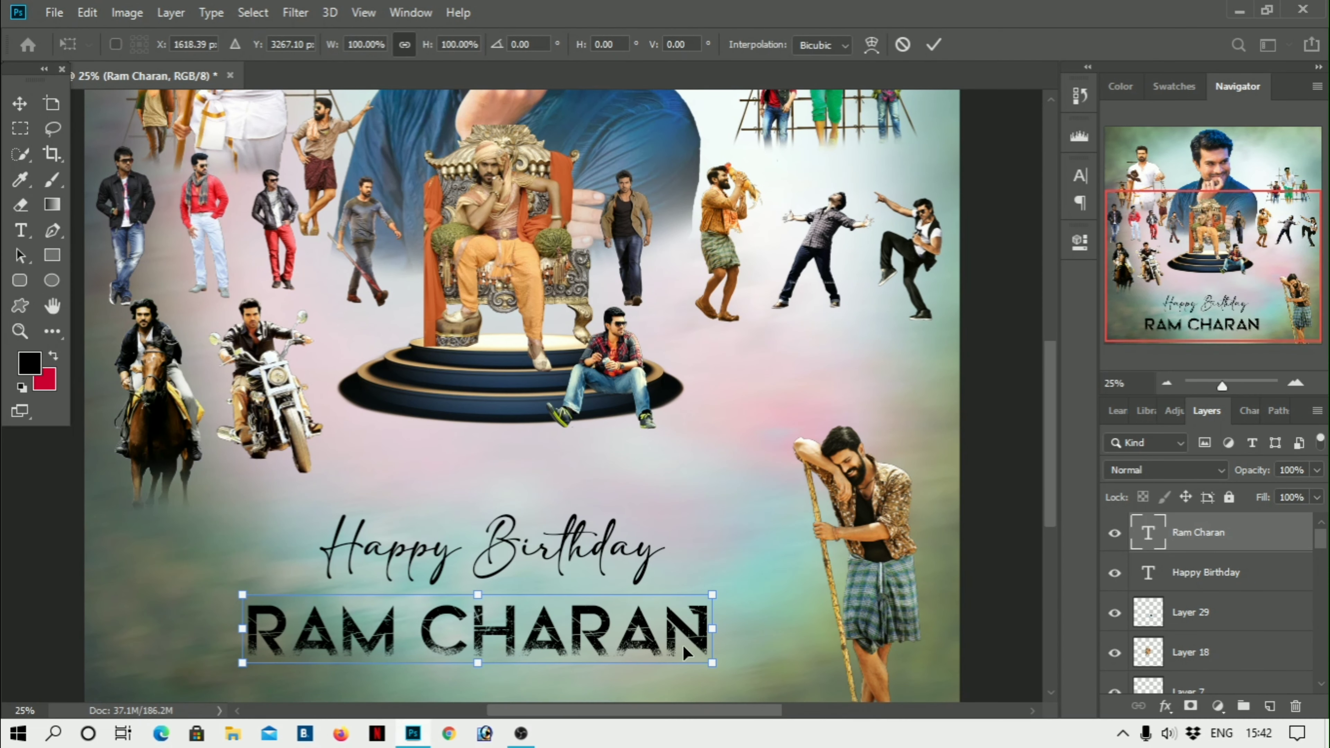
{"action": "left_click_drag", "start_coordinate": [712, 664], "coordinate": [797, 720]}
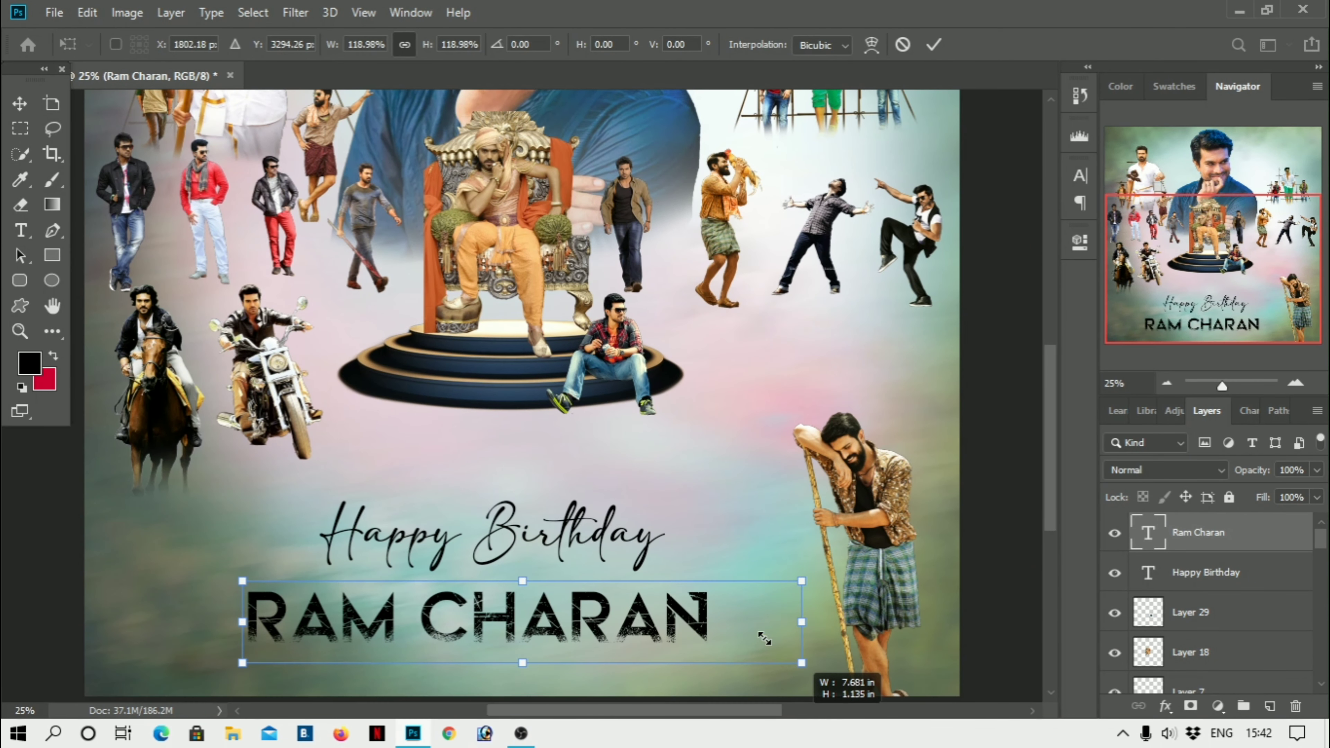
{"action": "mouse_move", "coordinate": [754, 629]}
{"action": "left_mouse_down"}
{"action": "mouse_move", "coordinate": [683, 629]}
{"action": "mouse_move", "coordinate": [780, 685]}
{"action": "mouse_move", "coordinate": [741, 663]}
{"action": "left_mouse_up"}
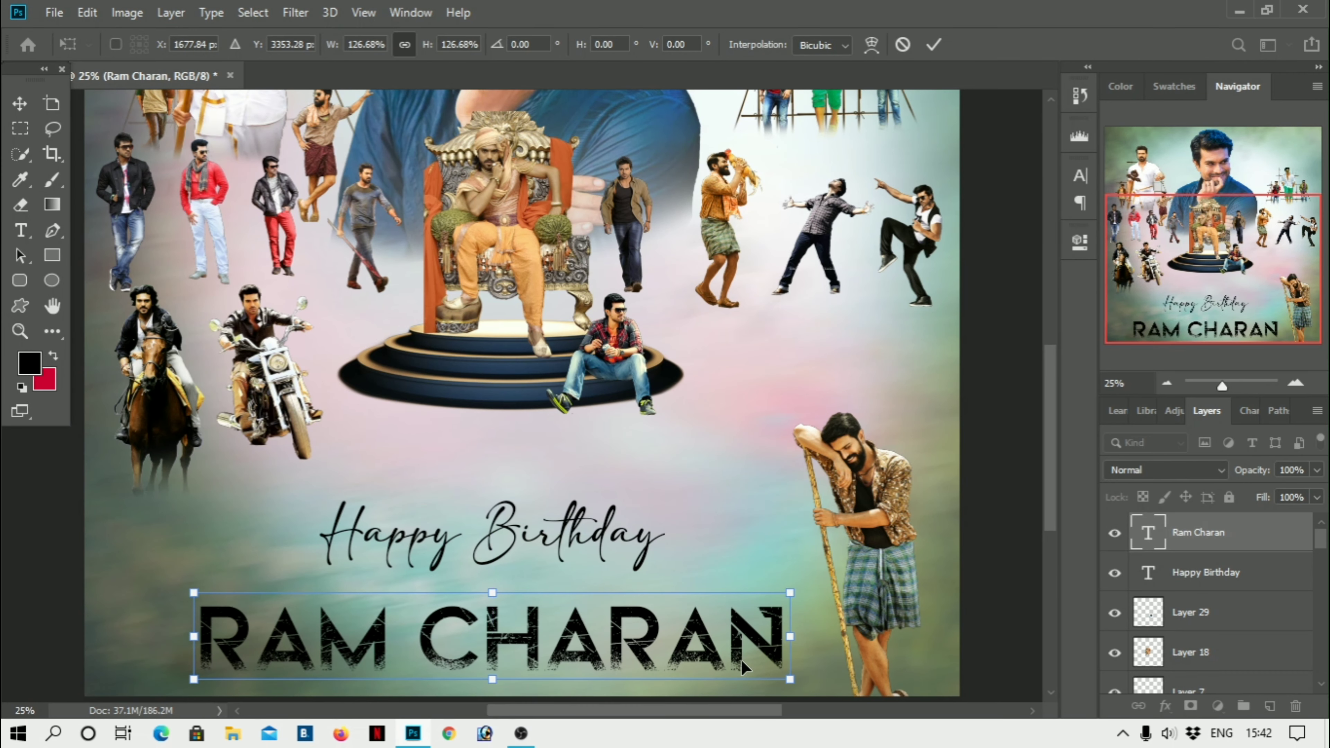
{"action": "key", "text": "Return"}
{"action": "left_click_drag", "start_coordinate": [462, 542], "coordinate": [450, 568]}
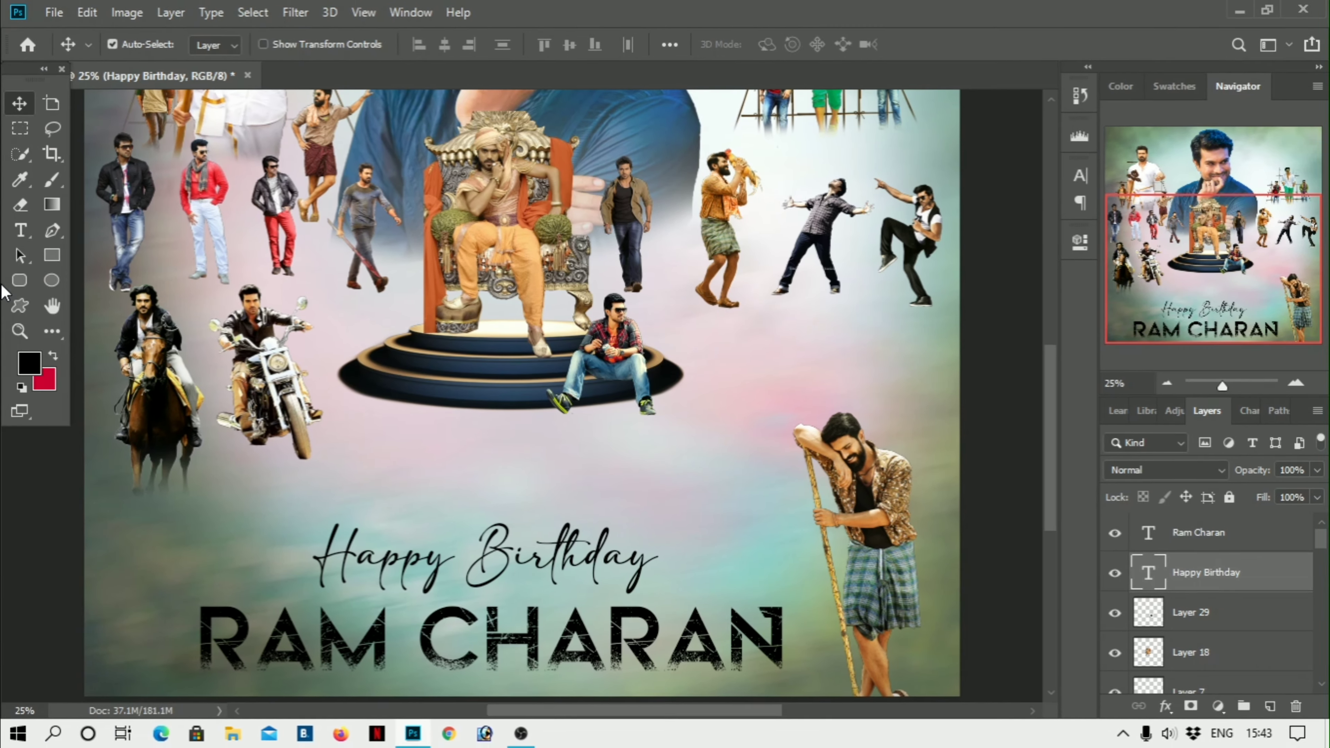
Change the Happy Birthday text font to Copperplate Gothic Light
{"action": "key", "text": "t"}
{"action": "left_click", "coordinate": [422, 568]}
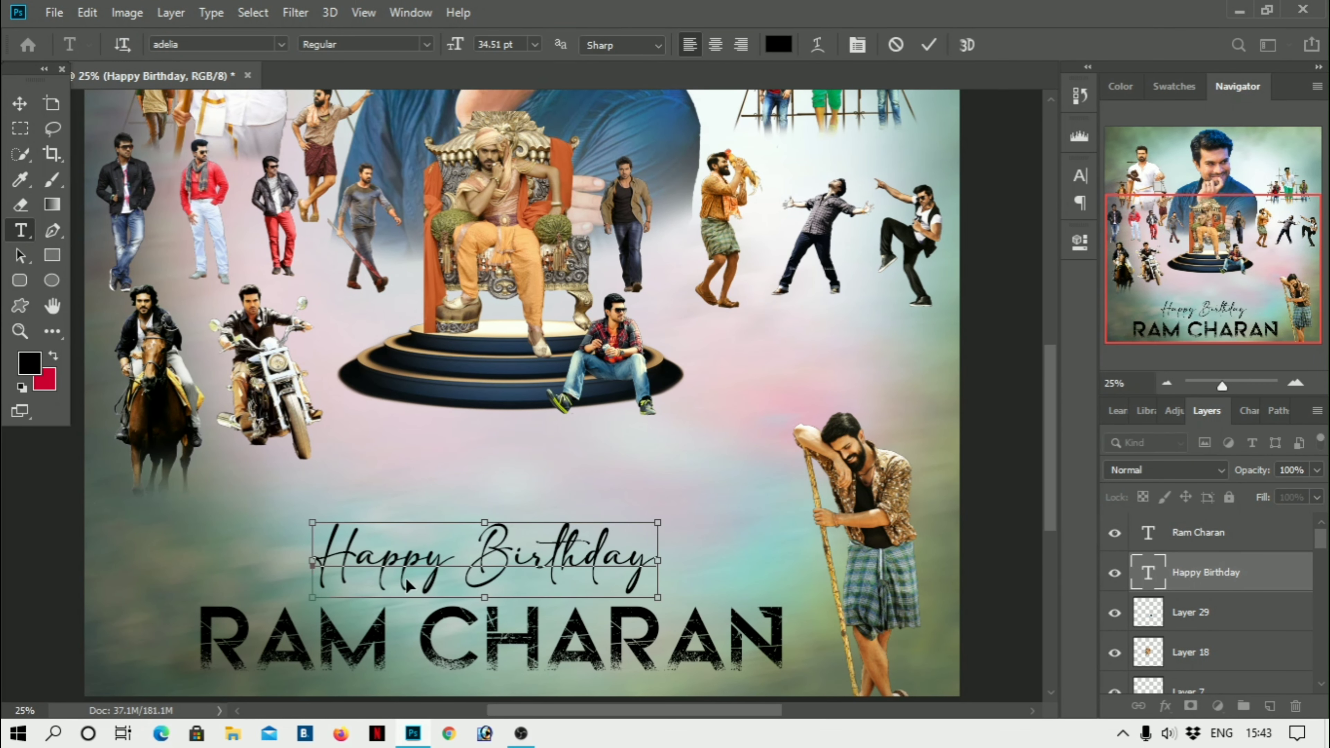
{"action": "key", "text": "ctrl+a"}
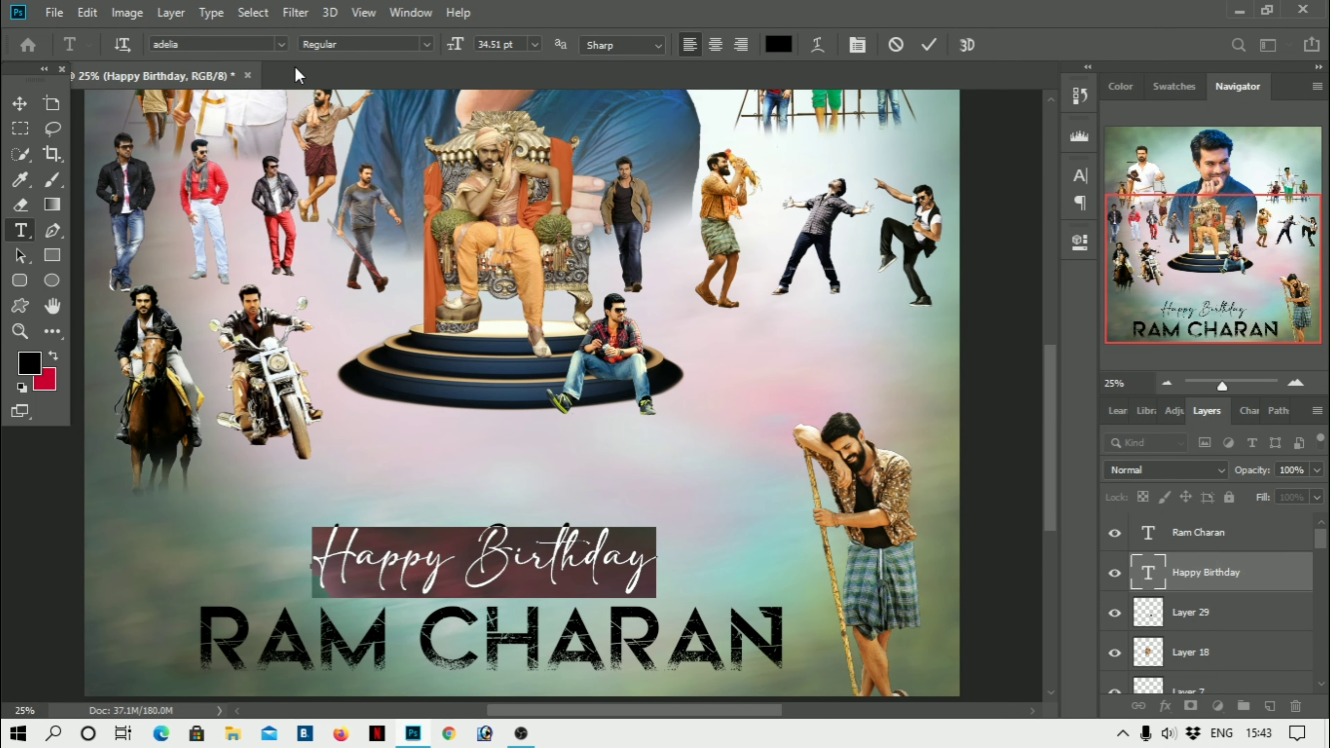
{"action": "left_click", "coordinate": [286, 51]}
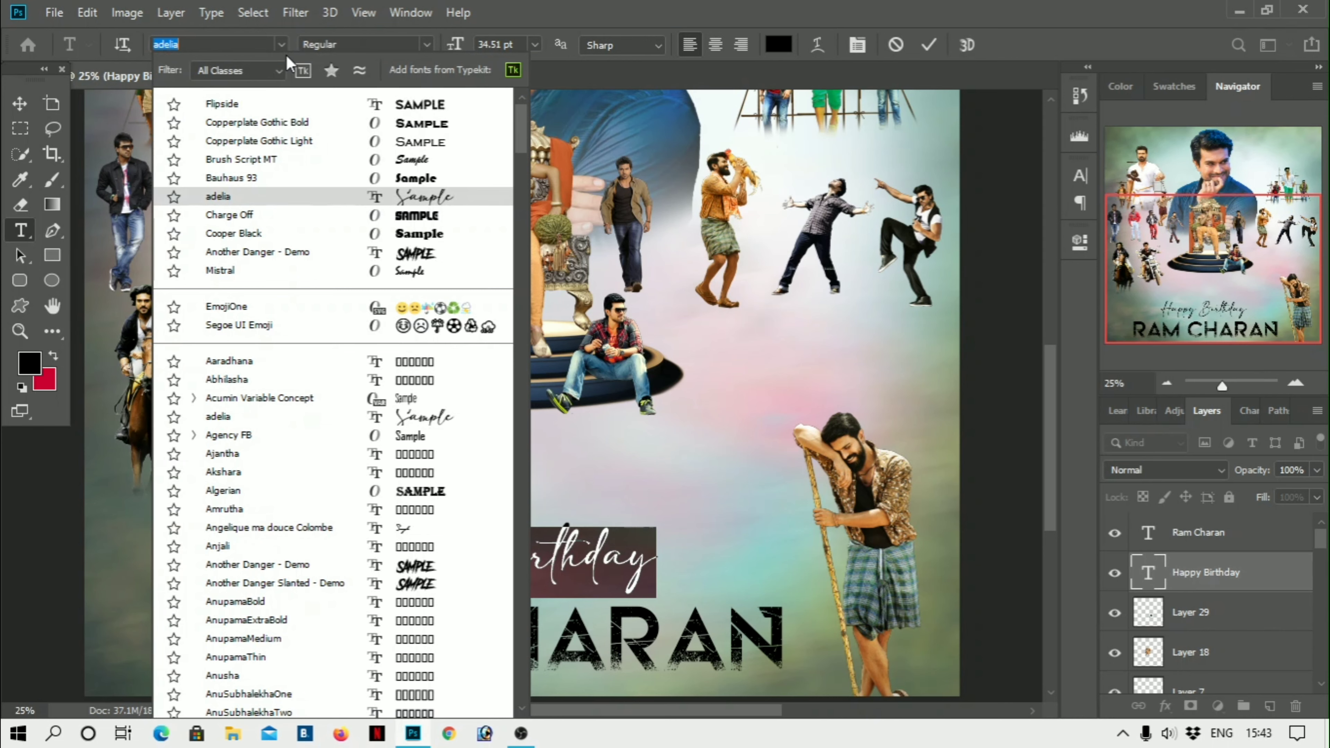
{"action": "left_click", "coordinate": [392, 142]}
{"action": "left_click", "coordinate": [19, 103]}
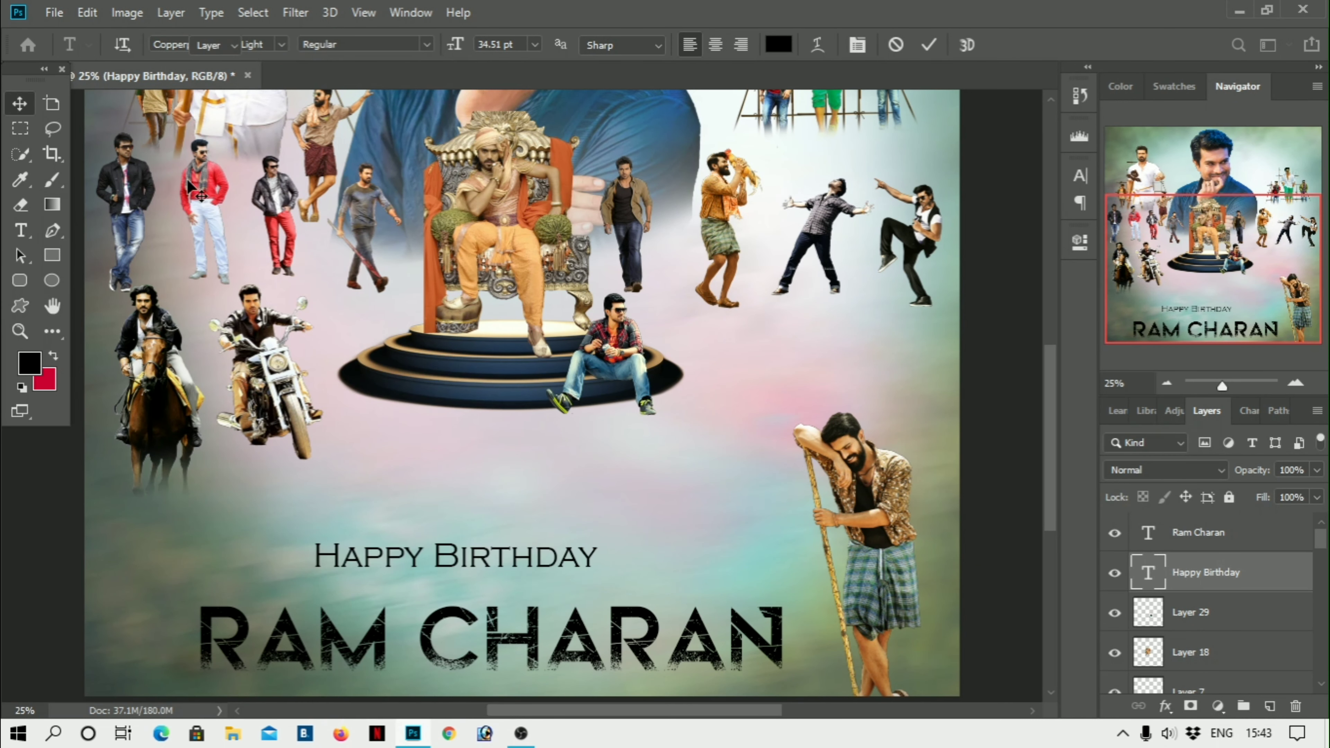
Raise Happy Birthday and RAM CHARAN slightly and lift the leaning figure with the stick
{"action": "mouse_move", "coordinate": [486, 556]}
{"action": "left_mouse_down"}
{"action": "mouse_move", "coordinate": [500, 559]}
{"action": "mouse_move", "coordinate": [501, 584]}
{"action": "left_mouse_up"}
{"action": "left_click", "coordinate": [346, 637]}
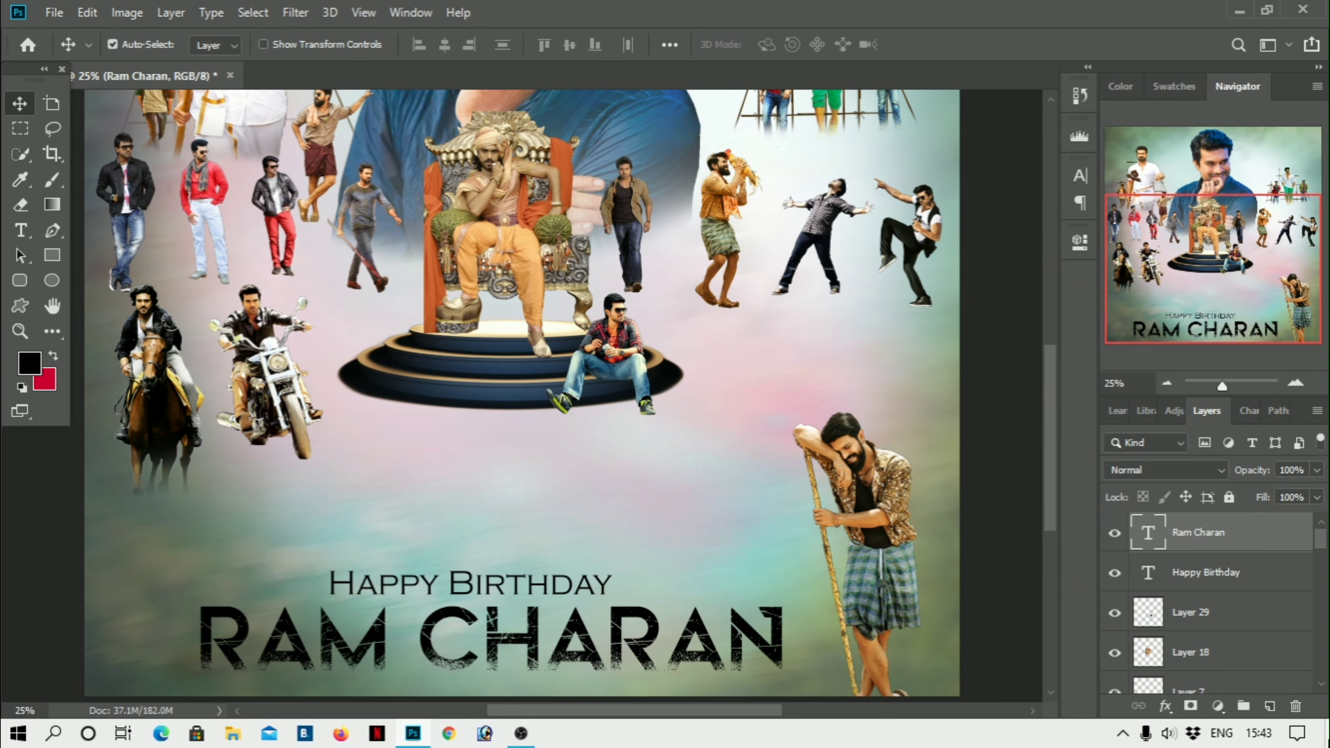
{"action": "key", "text": "ctrl+0"}
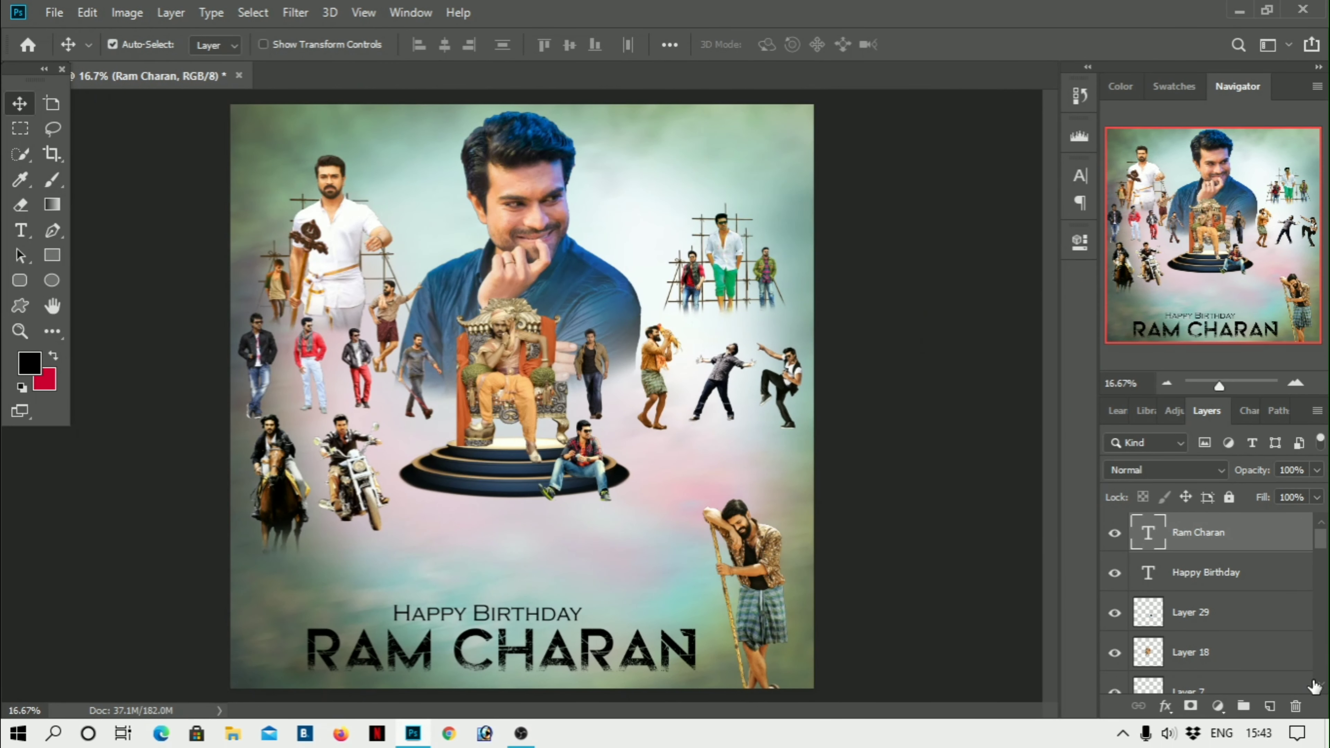
{"action": "left_click_drag", "start_coordinate": [519, 615], "coordinate": [524, 556]}
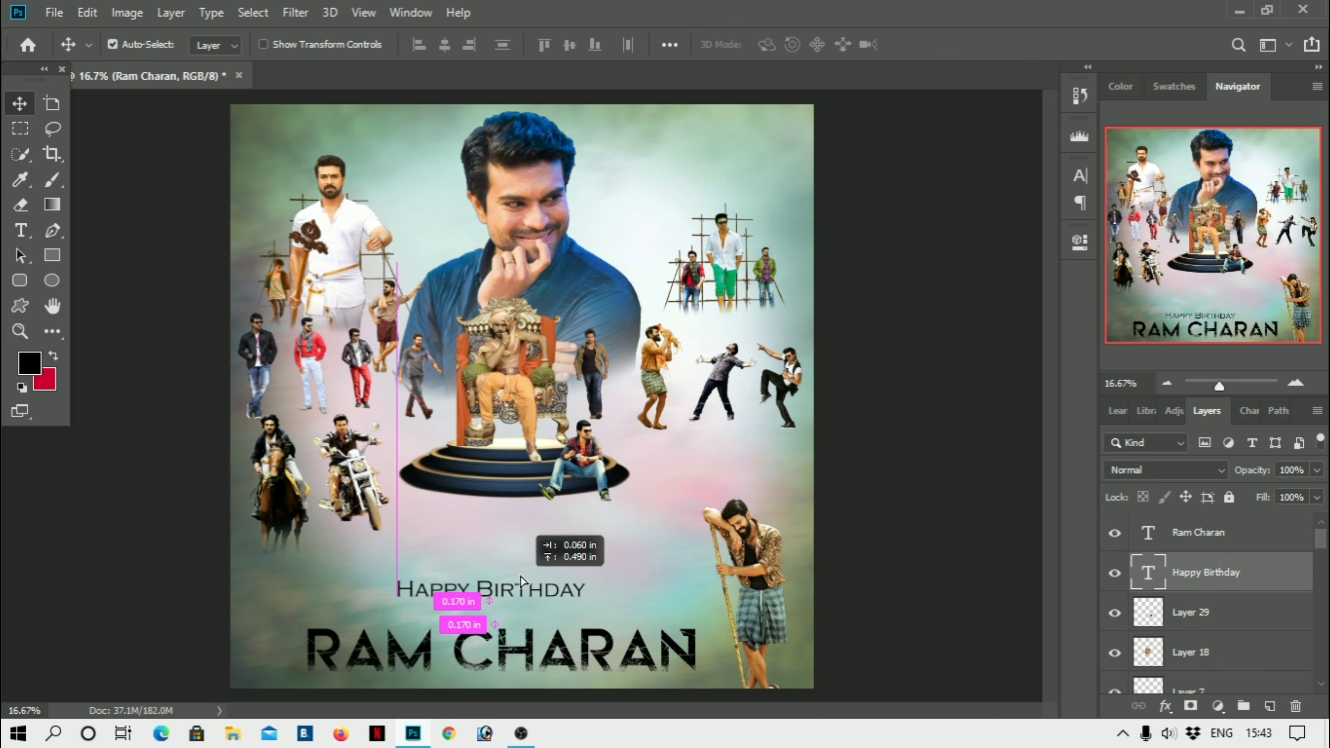
{"action": "left_click_drag", "start_coordinate": [534, 664], "coordinate": [531, 624]}
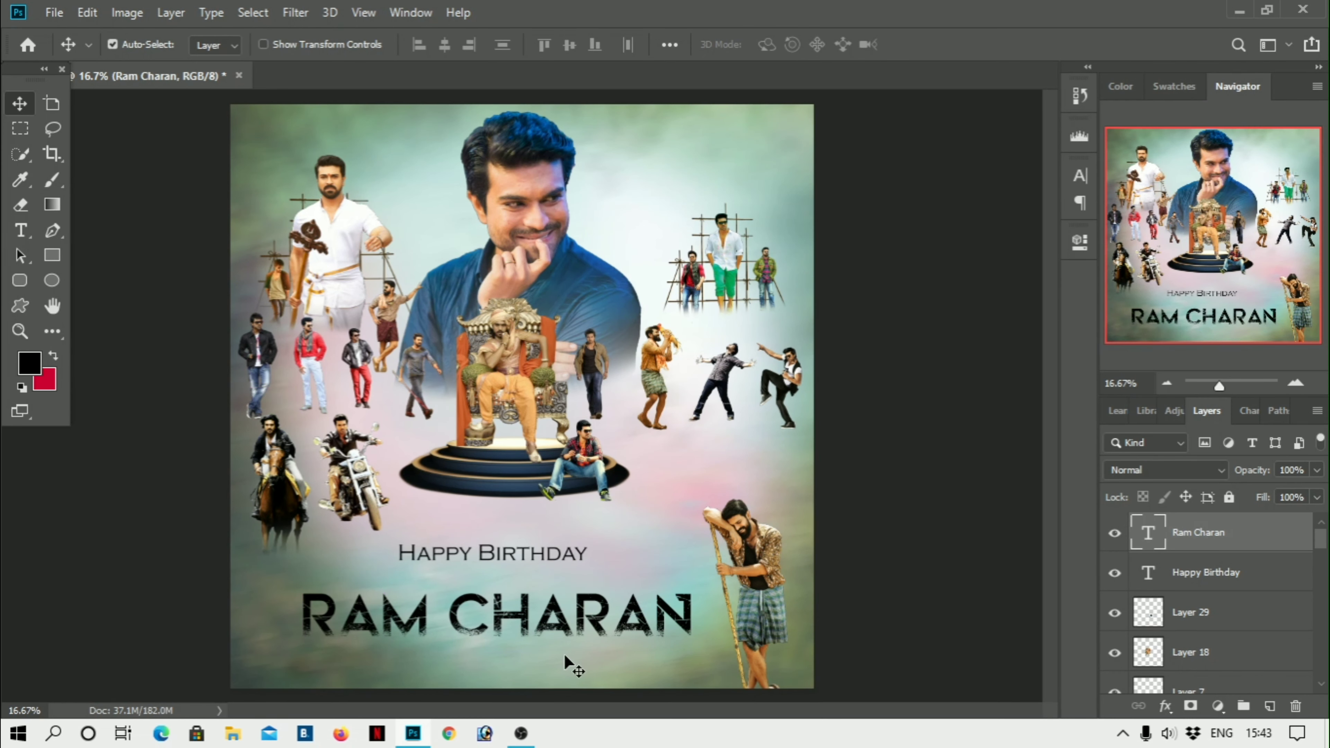
{"action": "mouse_move", "coordinate": [748, 601]}
{"action": "left_mouse_down"}
{"action": "mouse_move", "coordinate": [729, 565]}
{"action": "mouse_move", "coordinate": [749, 567]}
{"action": "left_mouse_up"}
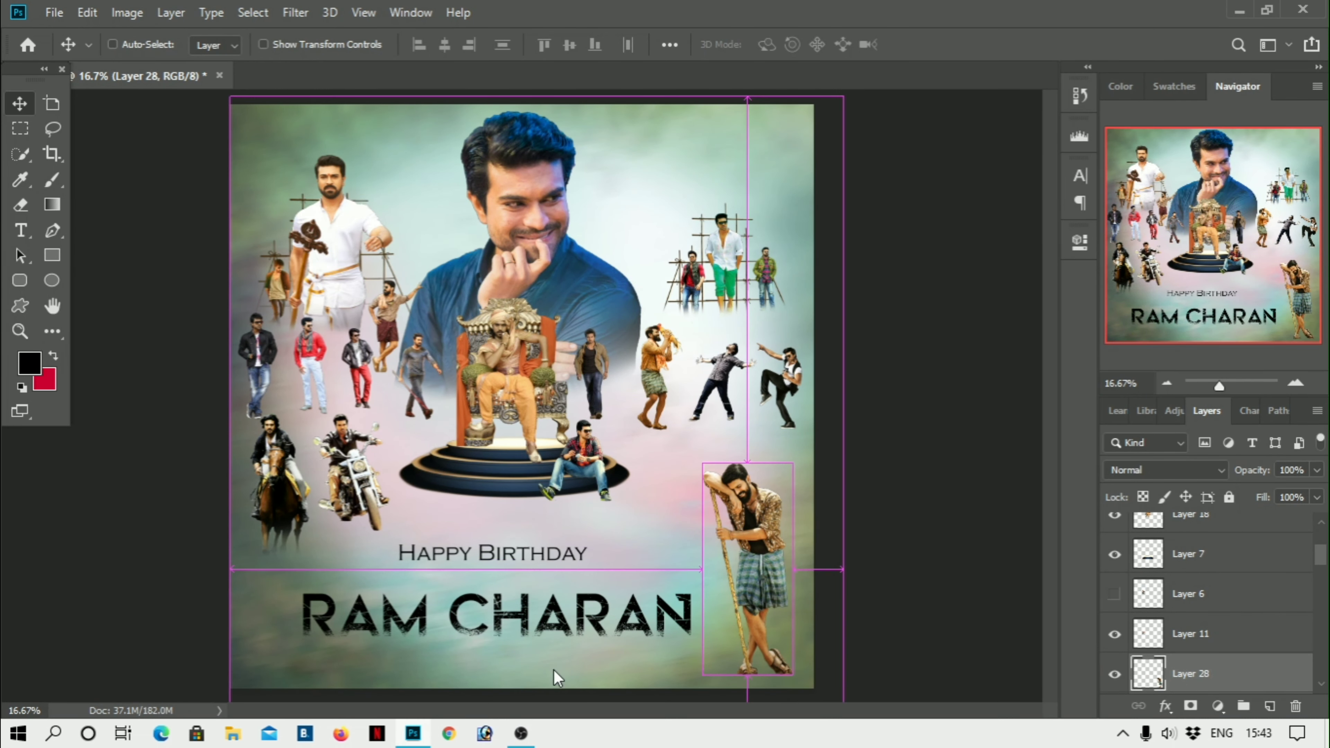
In the Open dialog, browse Desktop, Documents, Downloads, Videos and Pictures subfolders for images
{"action": "key", "text": "ctrl+o"}
{"action": "scroll", "coordinate": [680, 472], "scroll_direction": "down", "scroll_amount": 10}
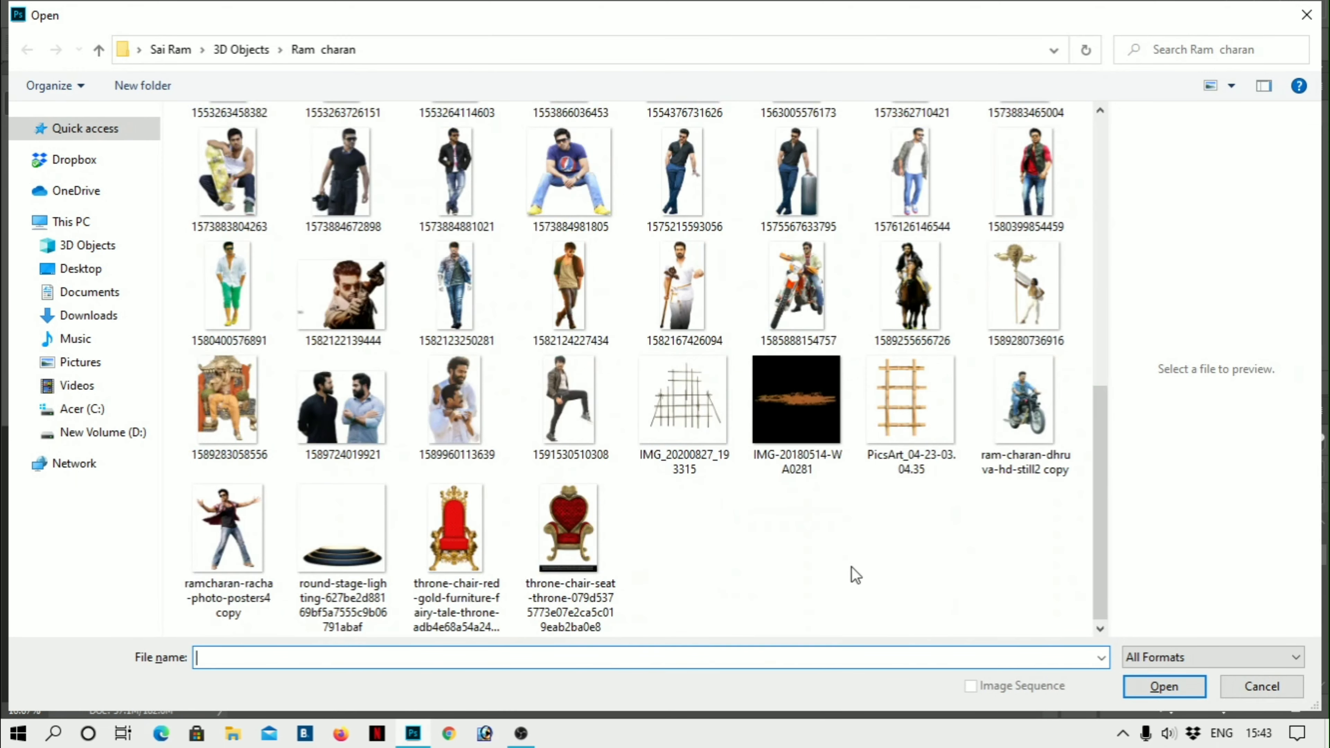
{"action": "left_click", "coordinate": [87, 269]}
{"action": "left_click", "coordinate": [102, 301]}
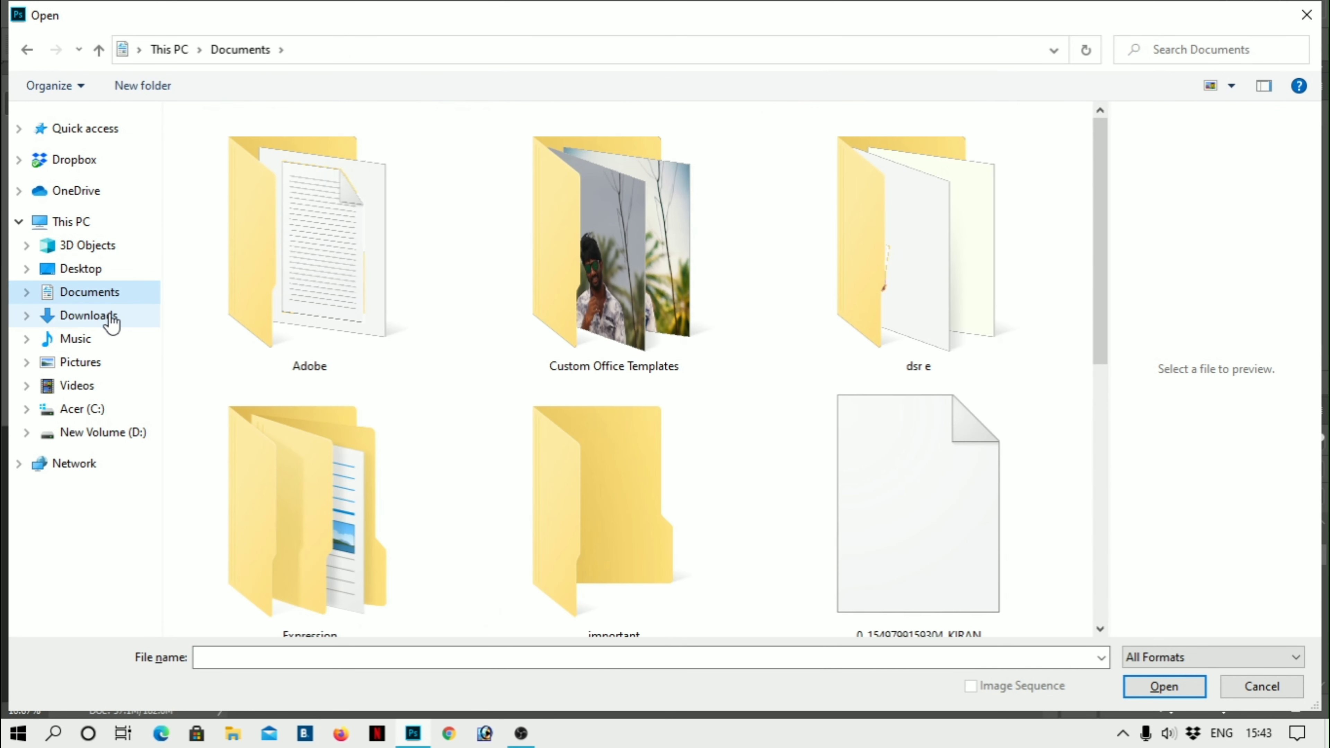
{"action": "left_click", "coordinate": [109, 317]}
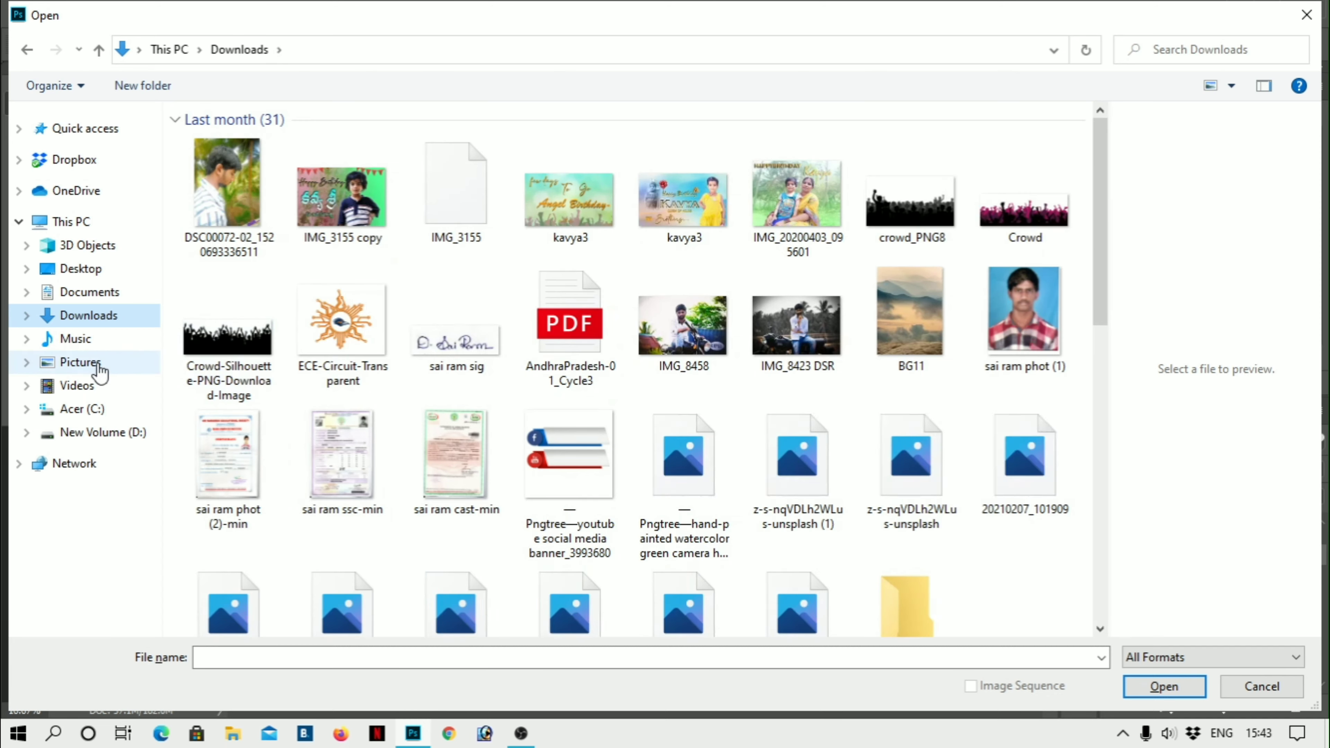
{"action": "left_click", "coordinate": [98, 368]}
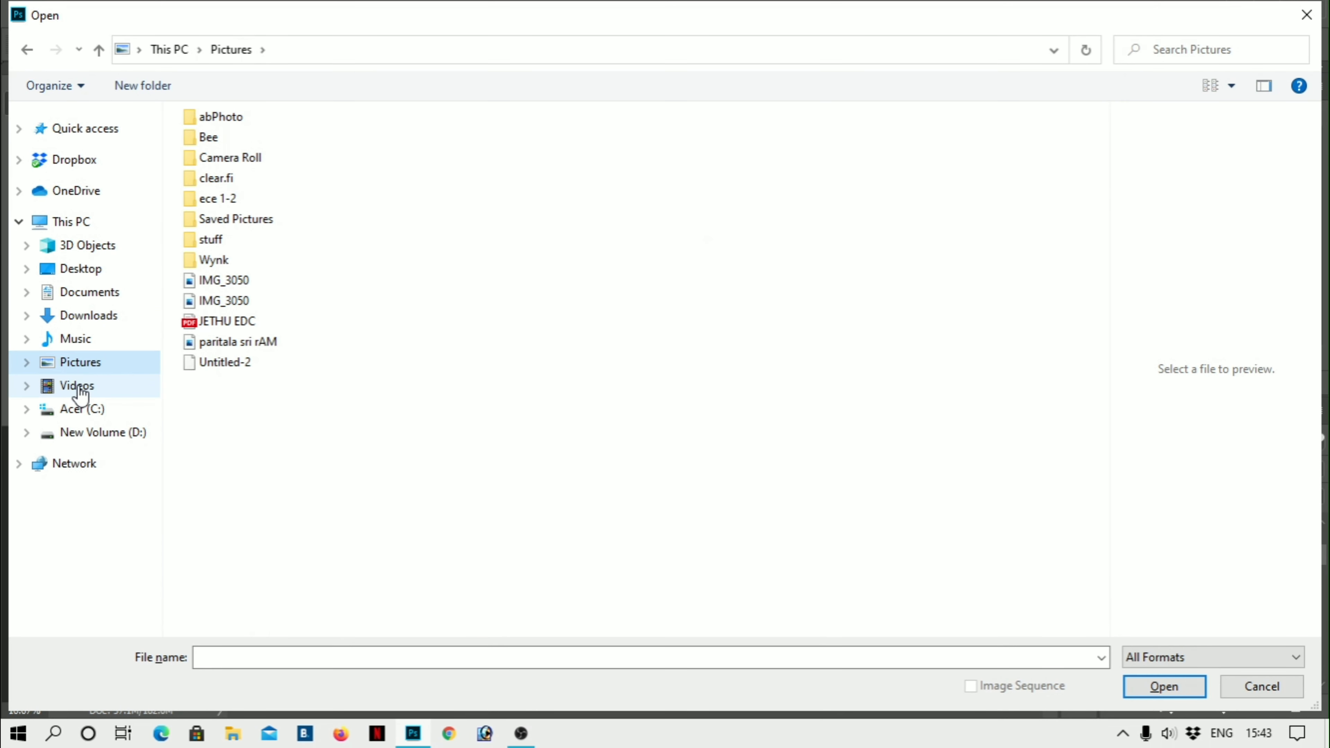
{"action": "left_click", "coordinate": [78, 386]}
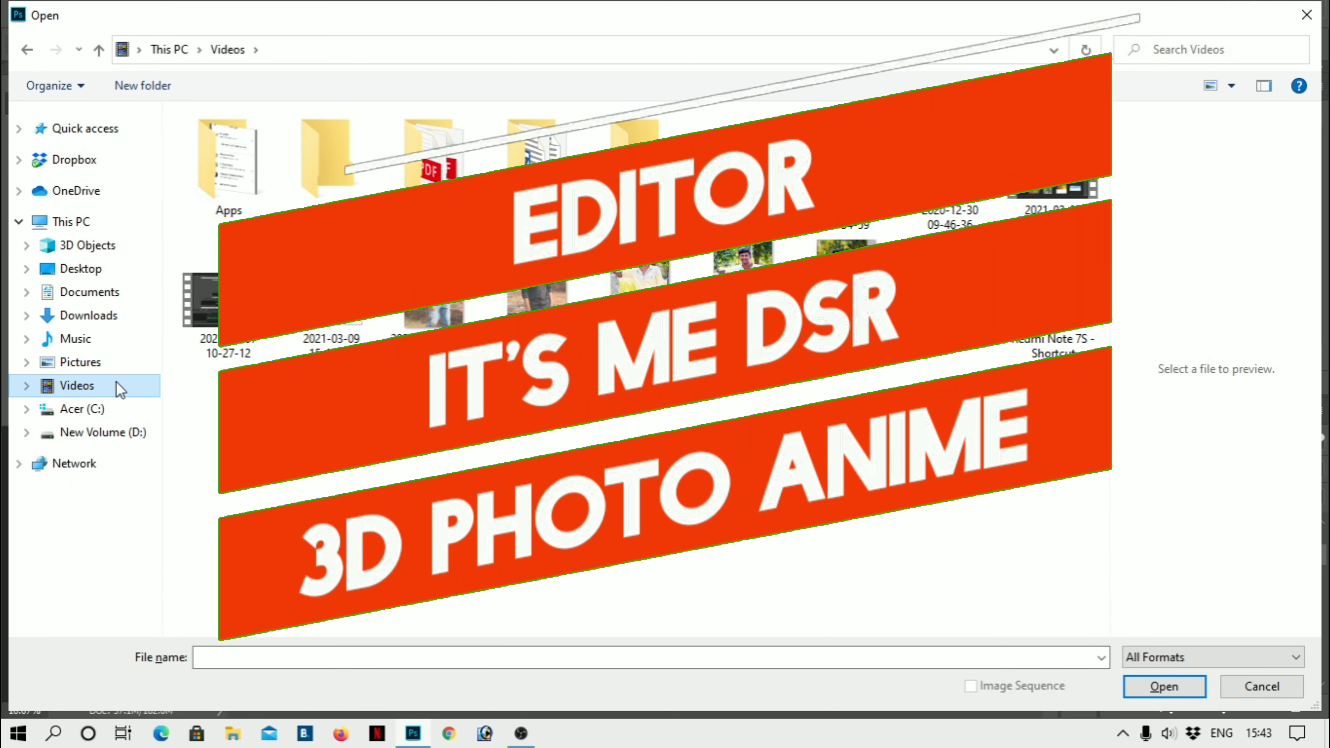
{"action": "left_click", "coordinate": [97, 362]}
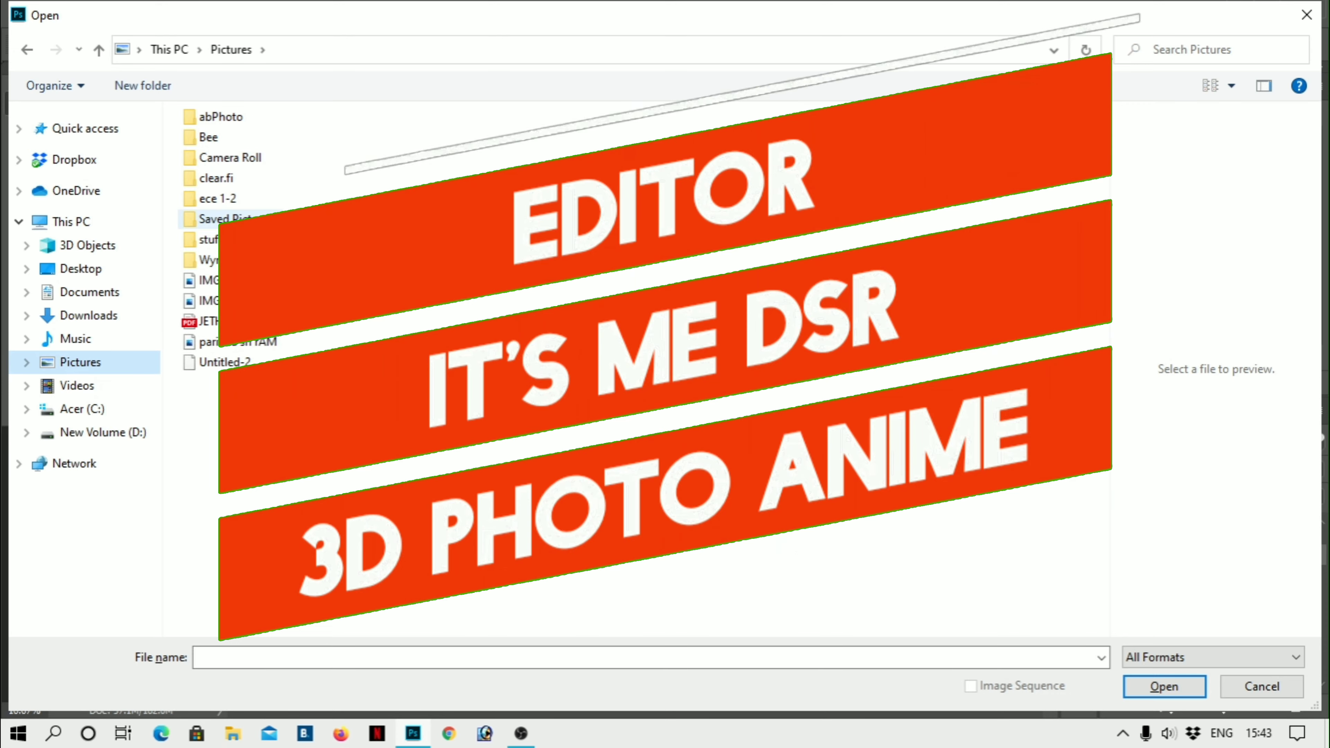
{"action": "left_click", "coordinate": [235, 200]}
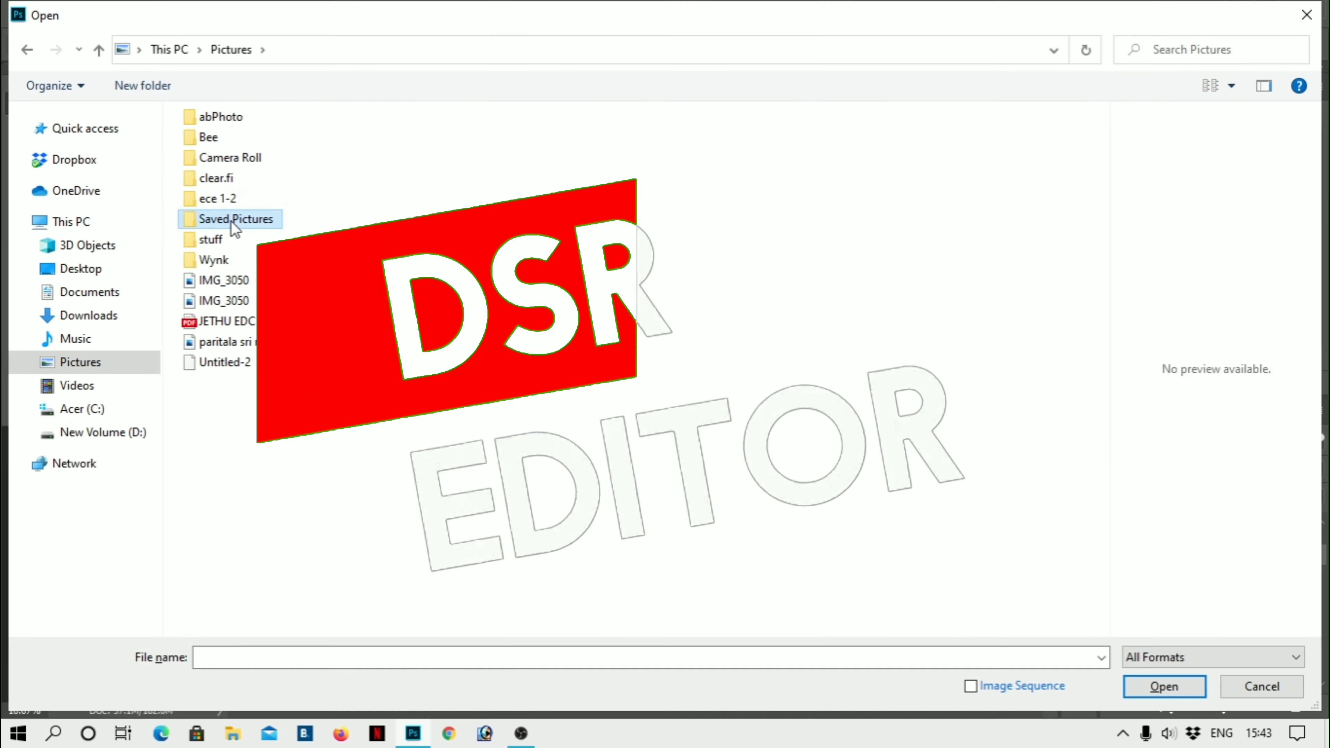
{"action": "double_click", "coordinate": [233, 219]}
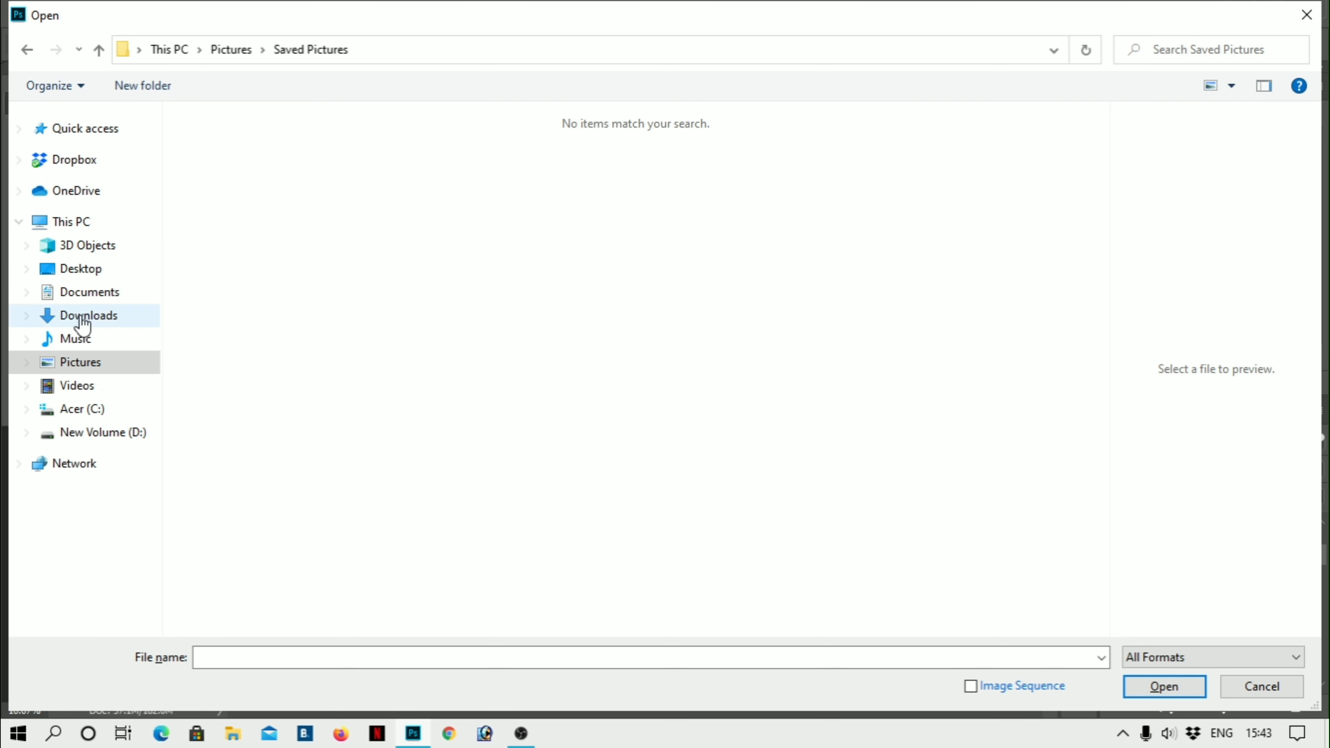
{"action": "left_click", "coordinate": [79, 361]}
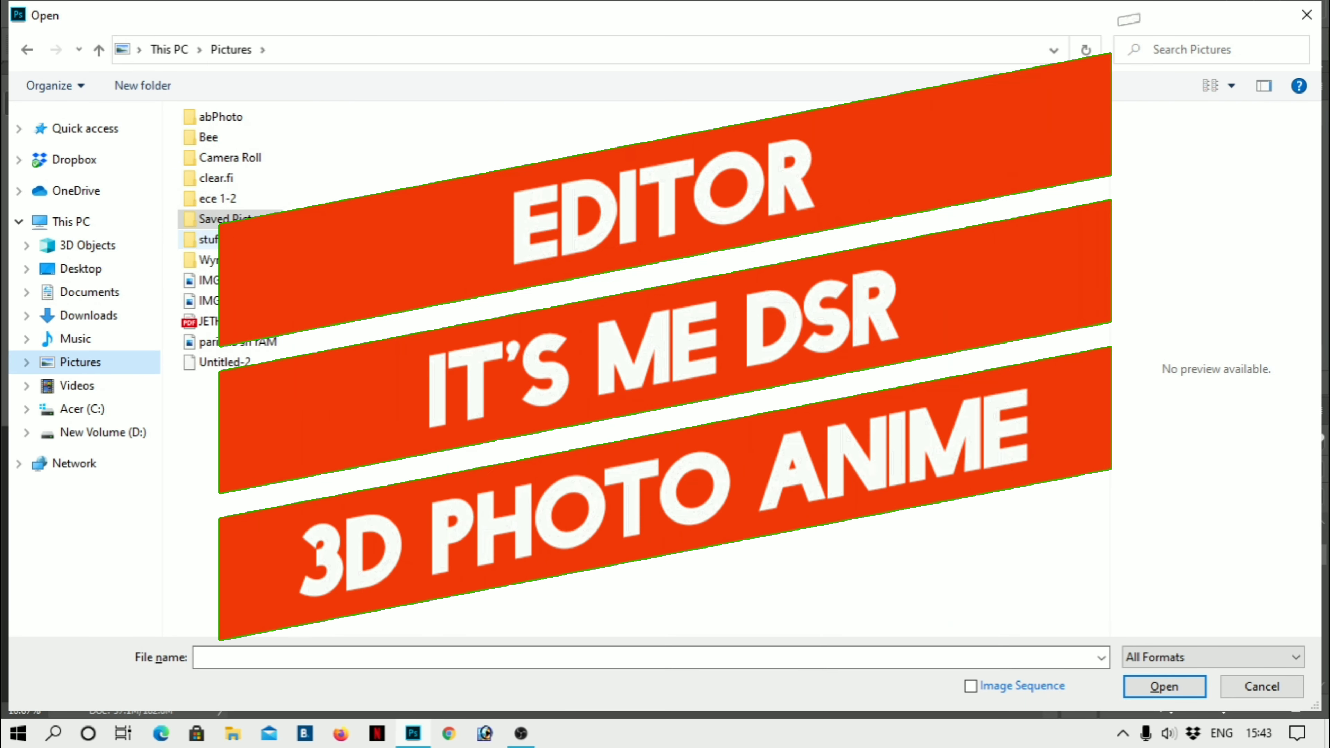
Go into Pictures > stuff > Background and select the gold texture IMG-20200722-WA0077
{"action": "double_click", "coordinate": [208, 239]}
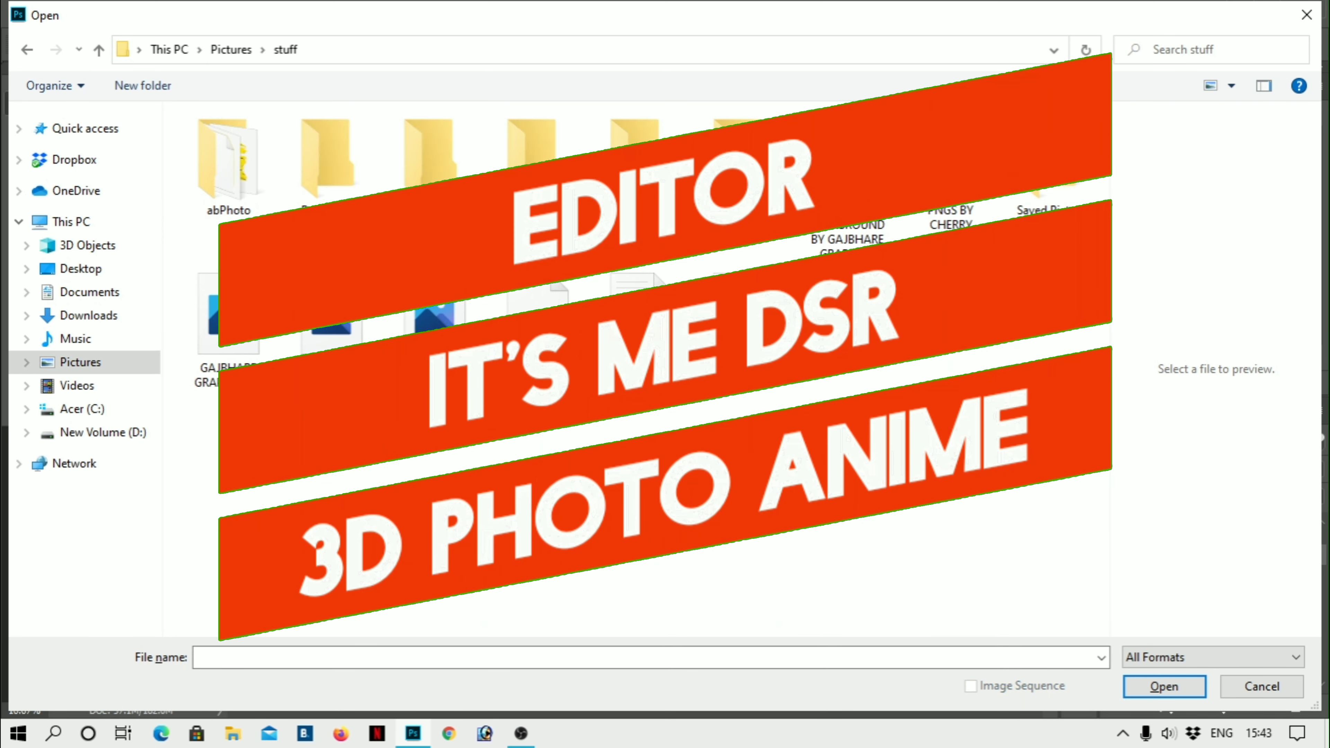
{"action": "double_click", "coordinate": [350, 164]}
{"action": "scroll", "coordinate": [645, 415], "scroll_direction": "down", "scroll_amount": 5}
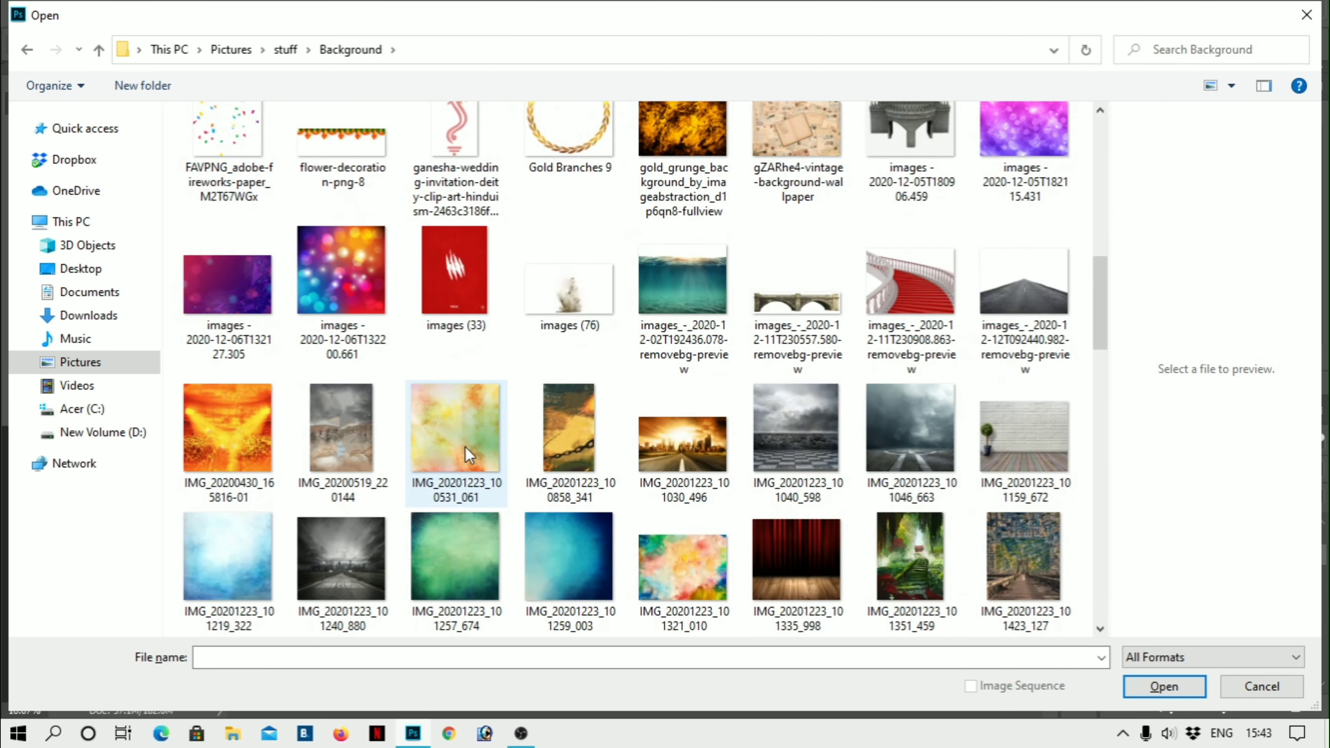
{"action": "scroll", "coordinate": [645, 415], "scroll_direction": "down", "scroll_amount": 3}
{"action": "scroll", "coordinate": [645, 415], "scroll_direction": "down", "scroll_amount": 5}
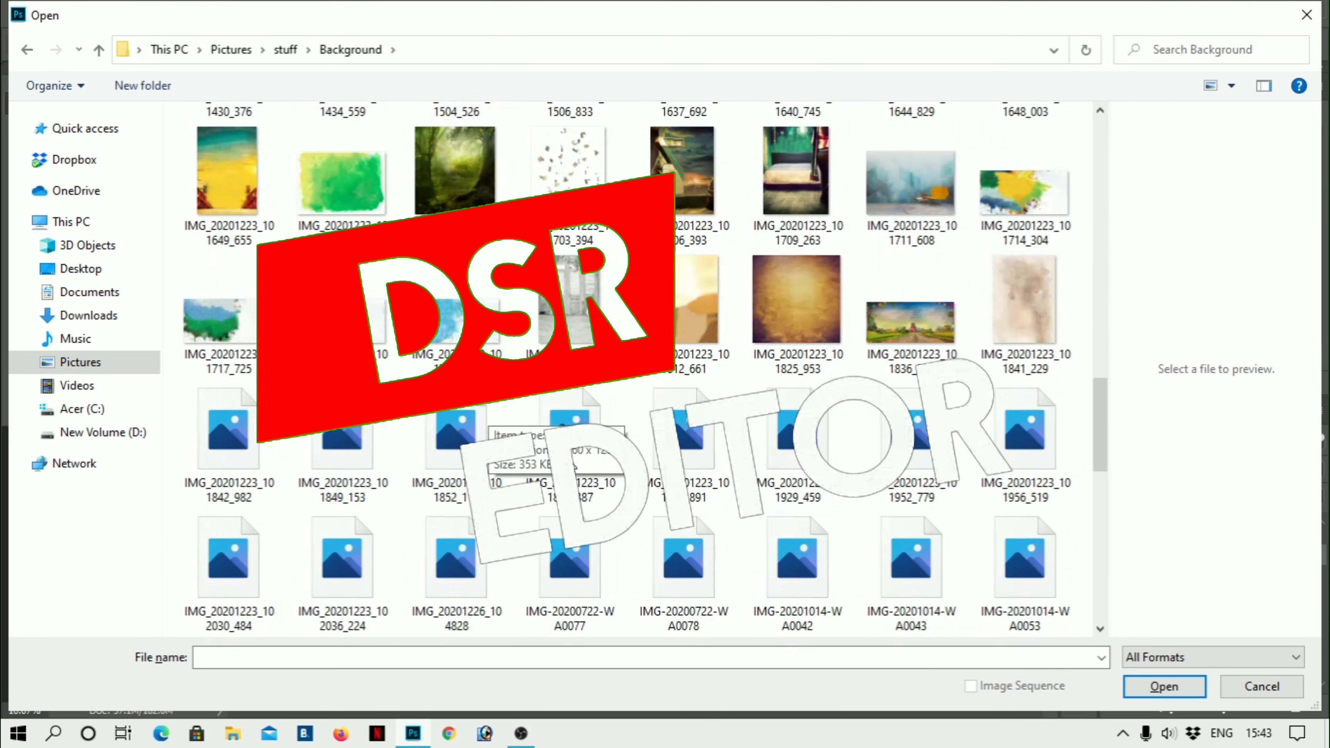
{"action": "scroll", "coordinate": [629, 472], "scroll_direction": "down", "scroll_amount": 5}
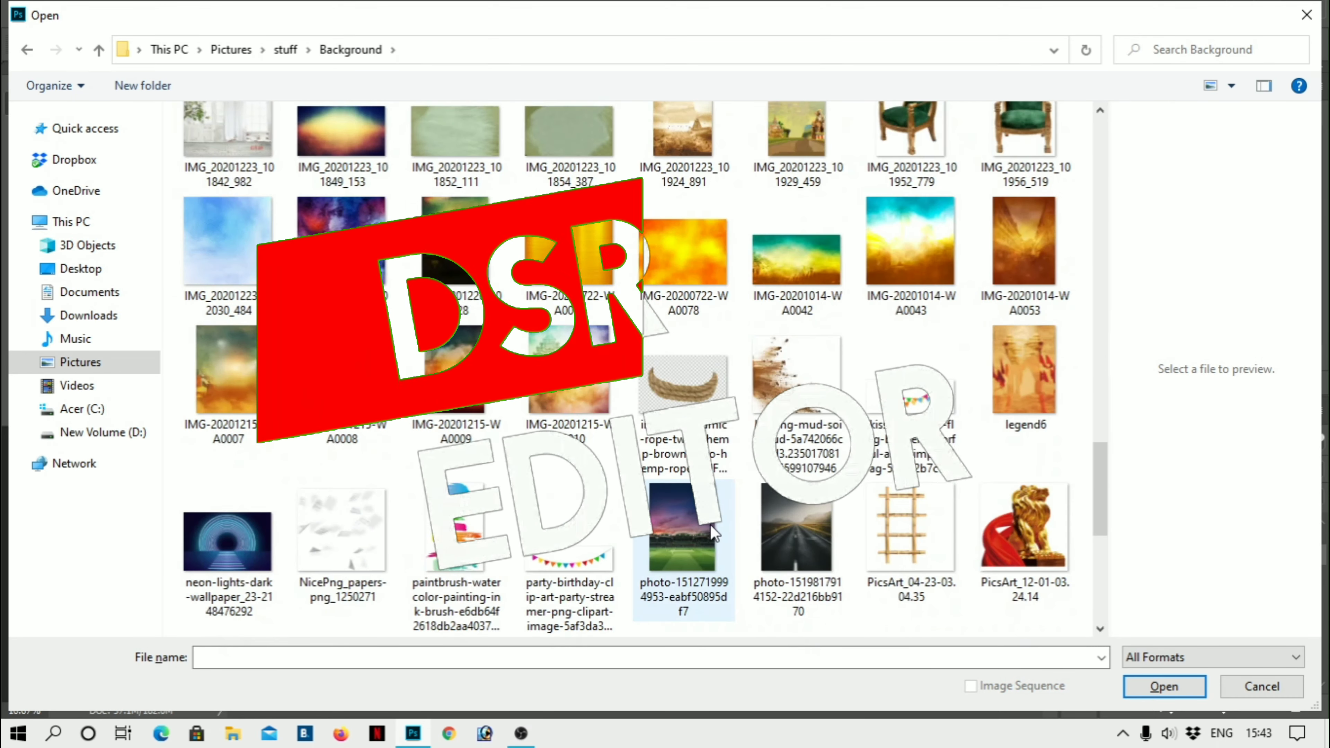
{"action": "scroll", "coordinate": [795, 535], "scroll_direction": "down", "scroll_amount": 3}
{"action": "scroll", "coordinate": [796, 535], "scroll_direction": "up", "scroll_amount": 3}
{"action": "scroll", "coordinate": [602, 441], "scroll_direction": "up", "scroll_amount": 5}
{"action": "scroll", "coordinate": [602, 442], "scroll_direction": "down", "scroll_amount": 5}
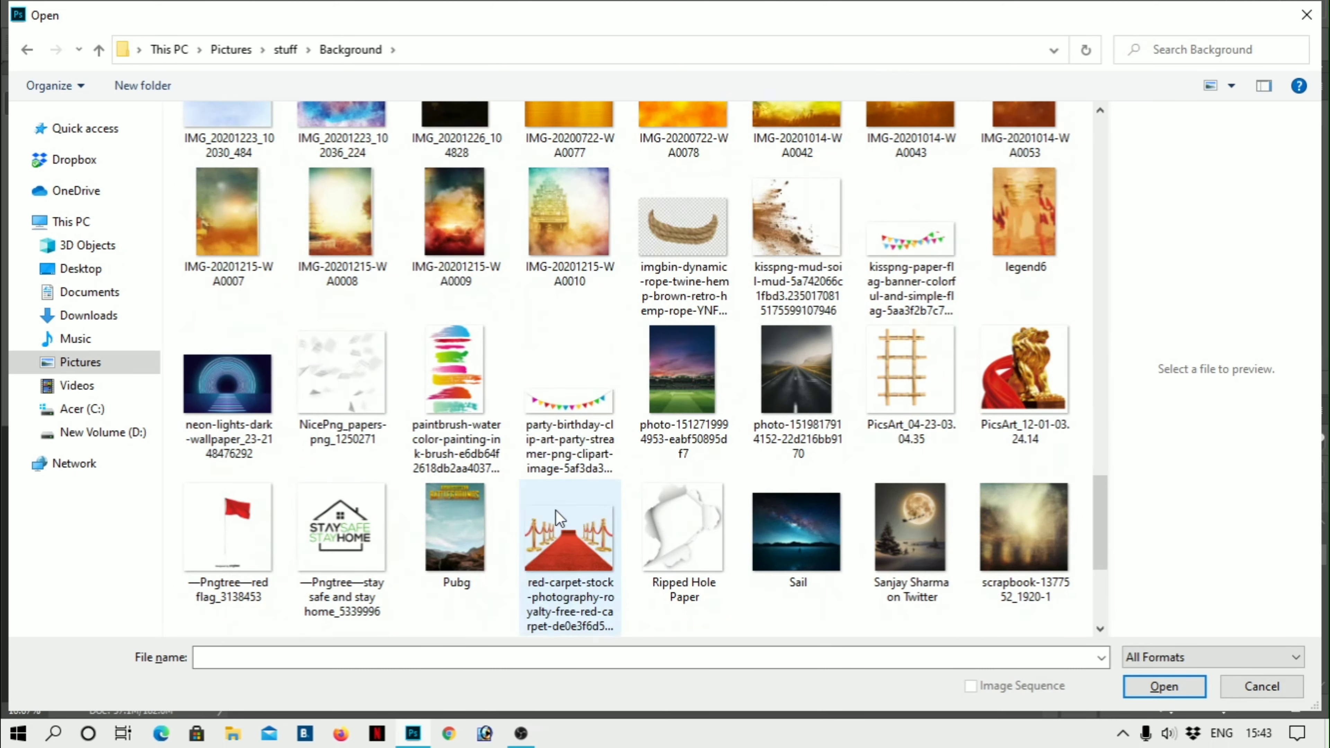
{"action": "scroll", "coordinate": [570, 315], "scroll_direction": "up", "scroll_amount": 2}
{"action": "left_click", "coordinate": [571, 293]}
Open the gold texture IMG-20200722-WA0077 and bring it into the poster above the title layers
{"action": "double_click", "coordinate": [571, 293]}
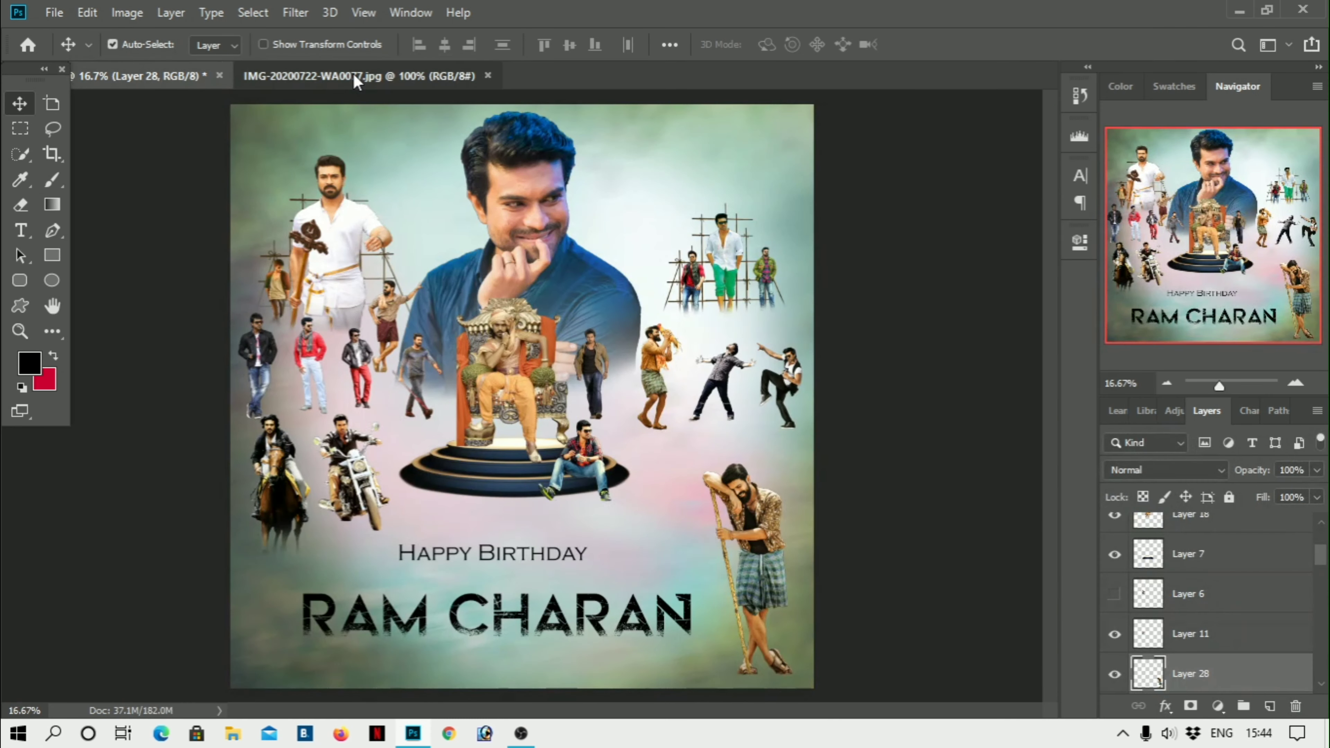
{"action": "left_click_drag", "start_coordinate": [353, 74], "coordinate": [466, 206]}
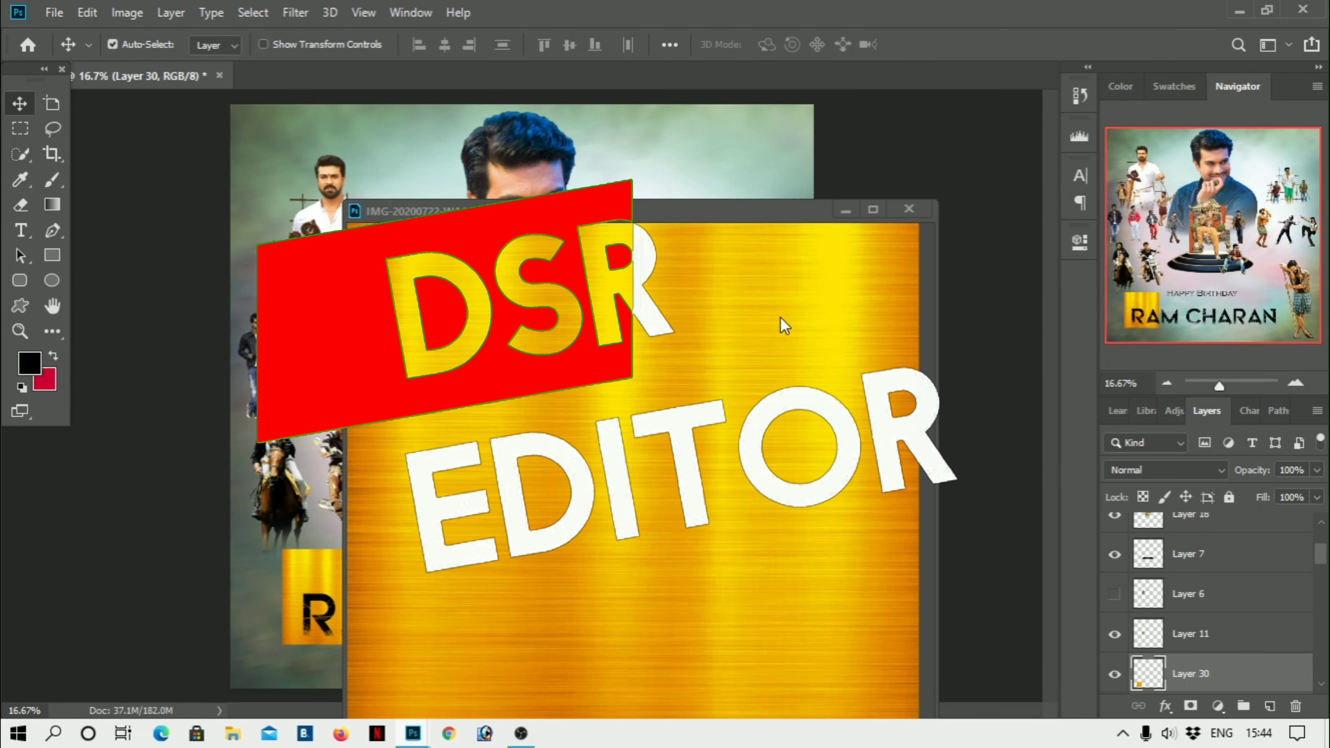
{"action": "left_click", "coordinate": [909, 209]}
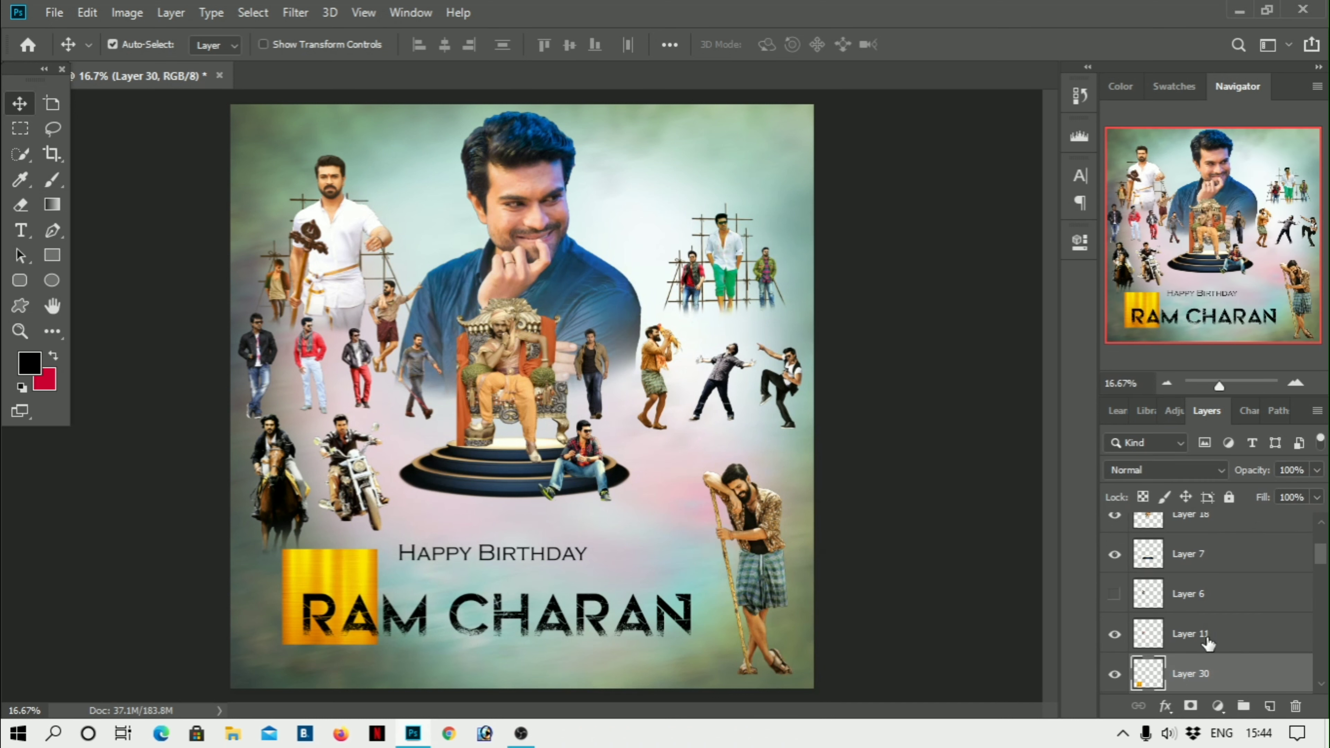
{"action": "left_click_drag", "start_coordinate": [1269, 682], "coordinate": [1236, 506]}
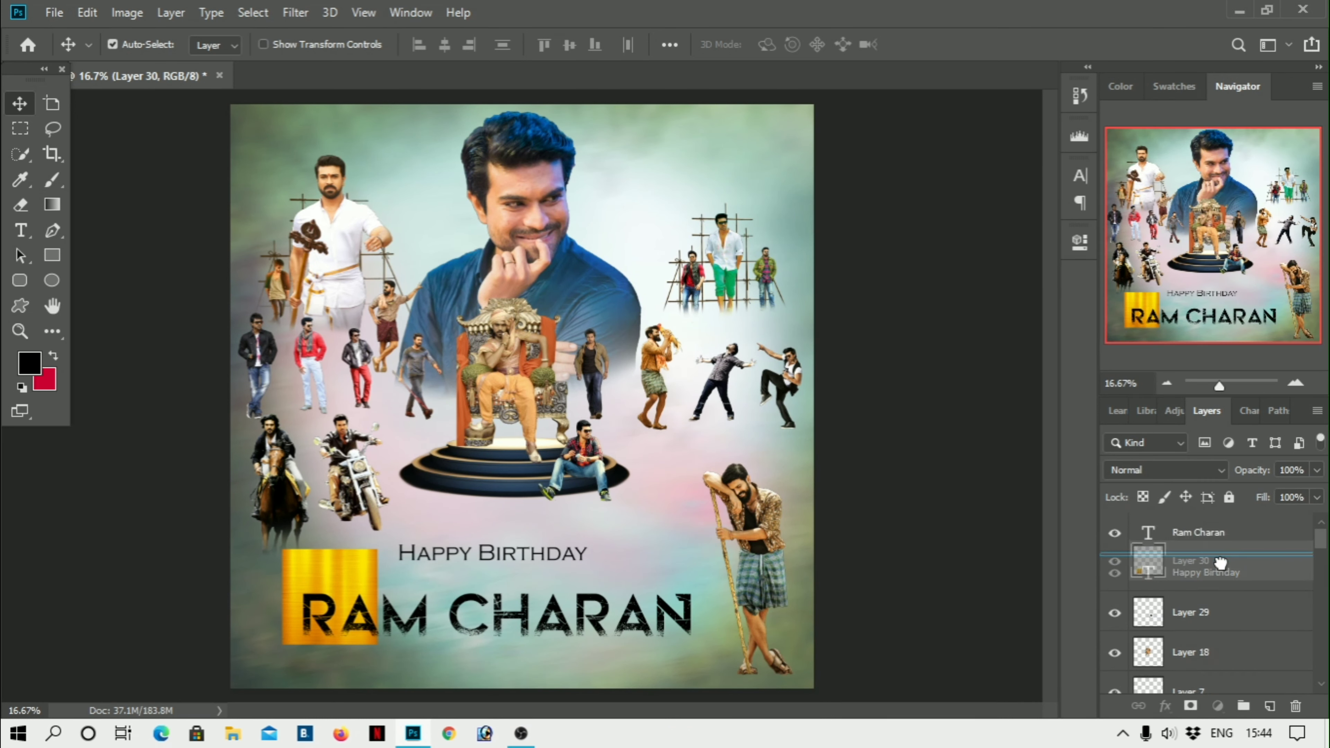
{"action": "mouse_move", "coordinate": [1235, 510]}
{"action": "left_mouse_down"}
{"action": "mouse_move", "coordinate": [1203, 543]}
{"action": "mouse_move", "coordinate": [1188, 527]}
{"action": "left_mouse_up"}
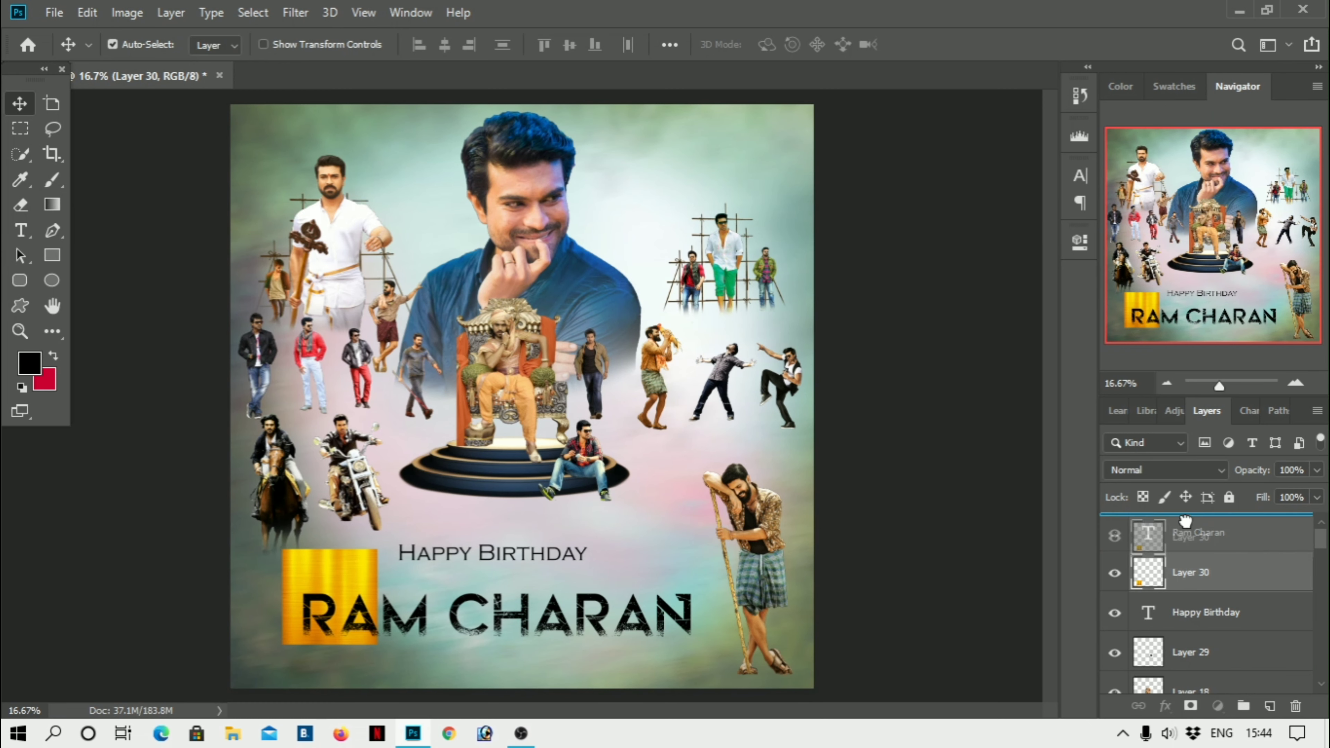
Clip the gold texture to RAM CHARAN and stretch it across all the letters
{"action": "right_click", "coordinate": [1183, 534]}
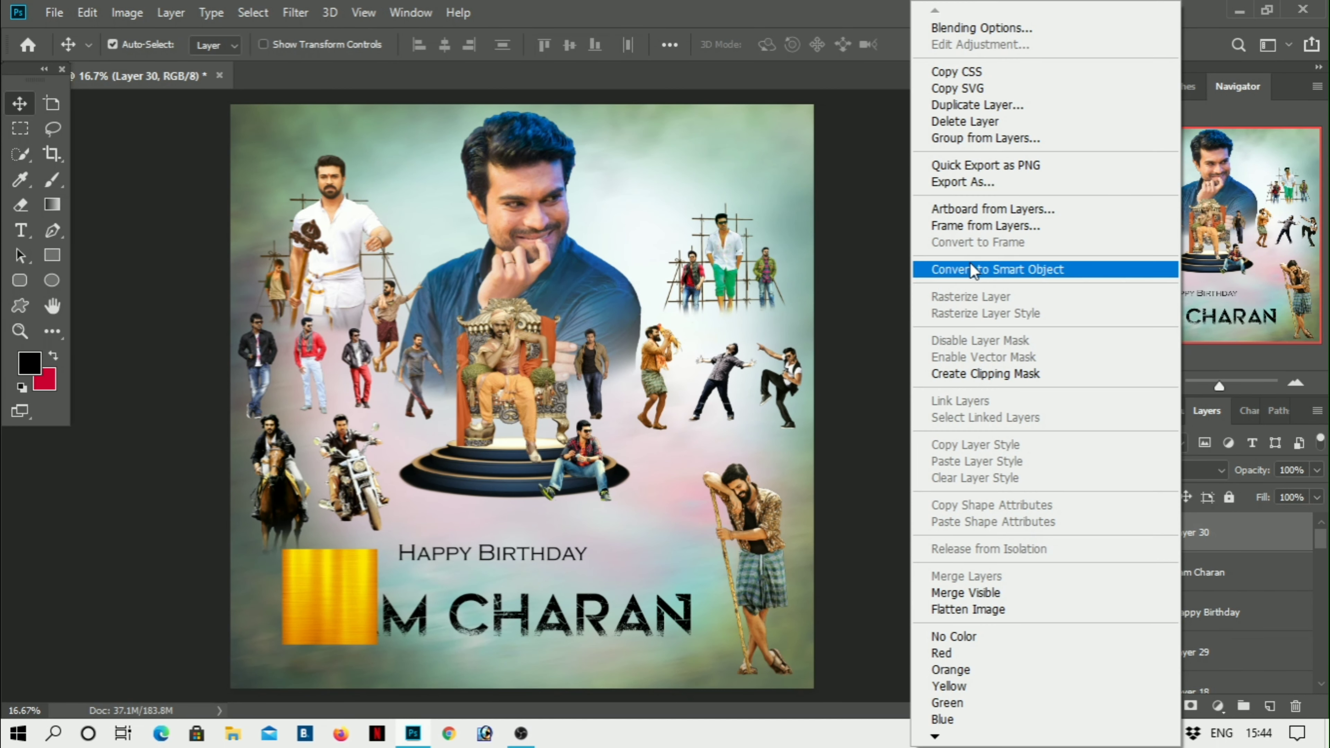
{"action": "left_click", "coordinate": [984, 373]}
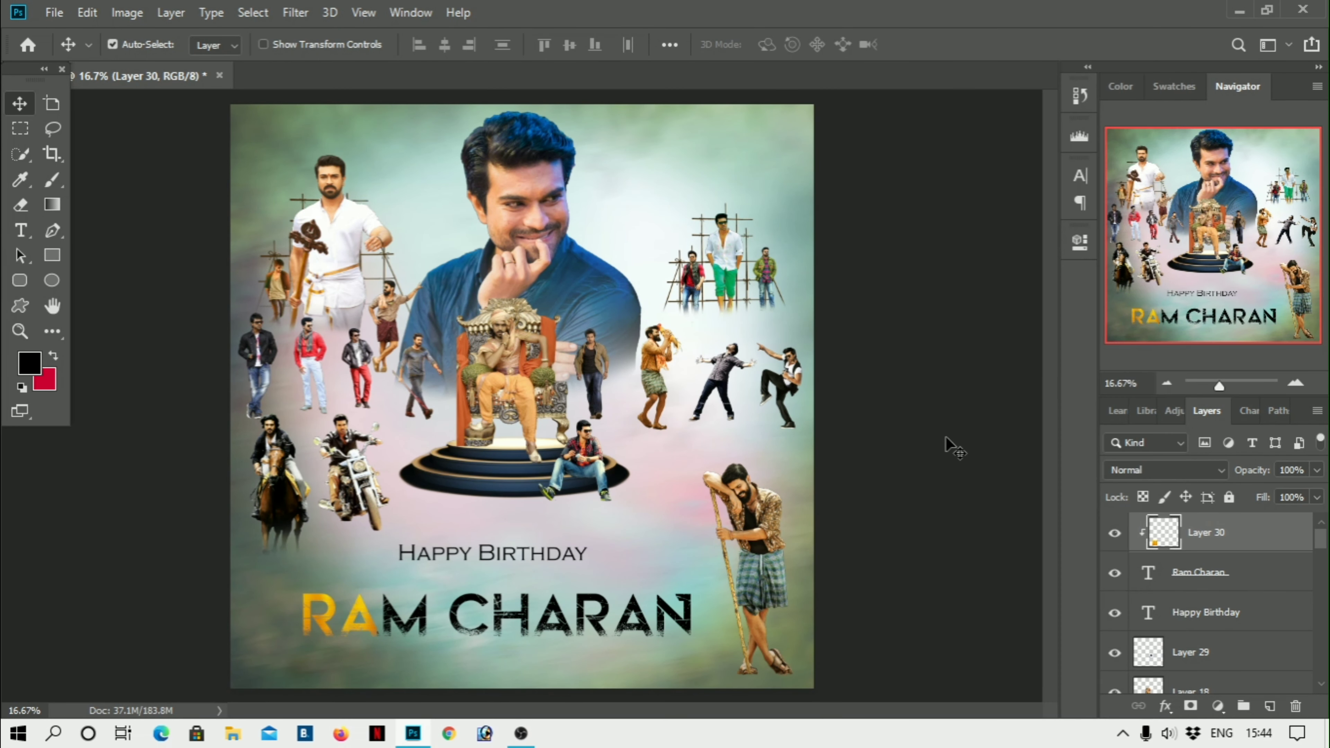
{"action": "left_click_drag", "start_coordinate": [835, 514], "coordinate": [837, 521]}
{"action": "key", "text": "ctrl+t"}
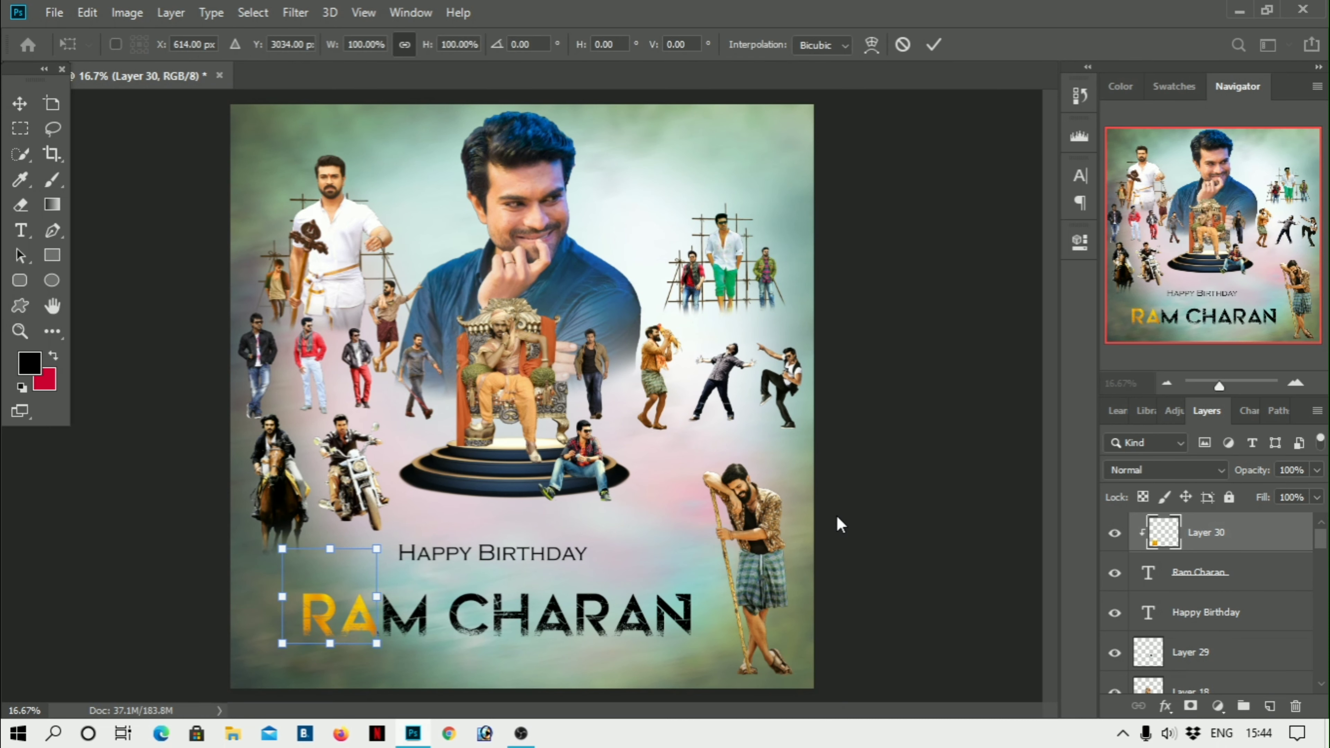
{"action": "left_click_drag", "start_coordinate": [377, 591], "coordinate": [708, 670]}
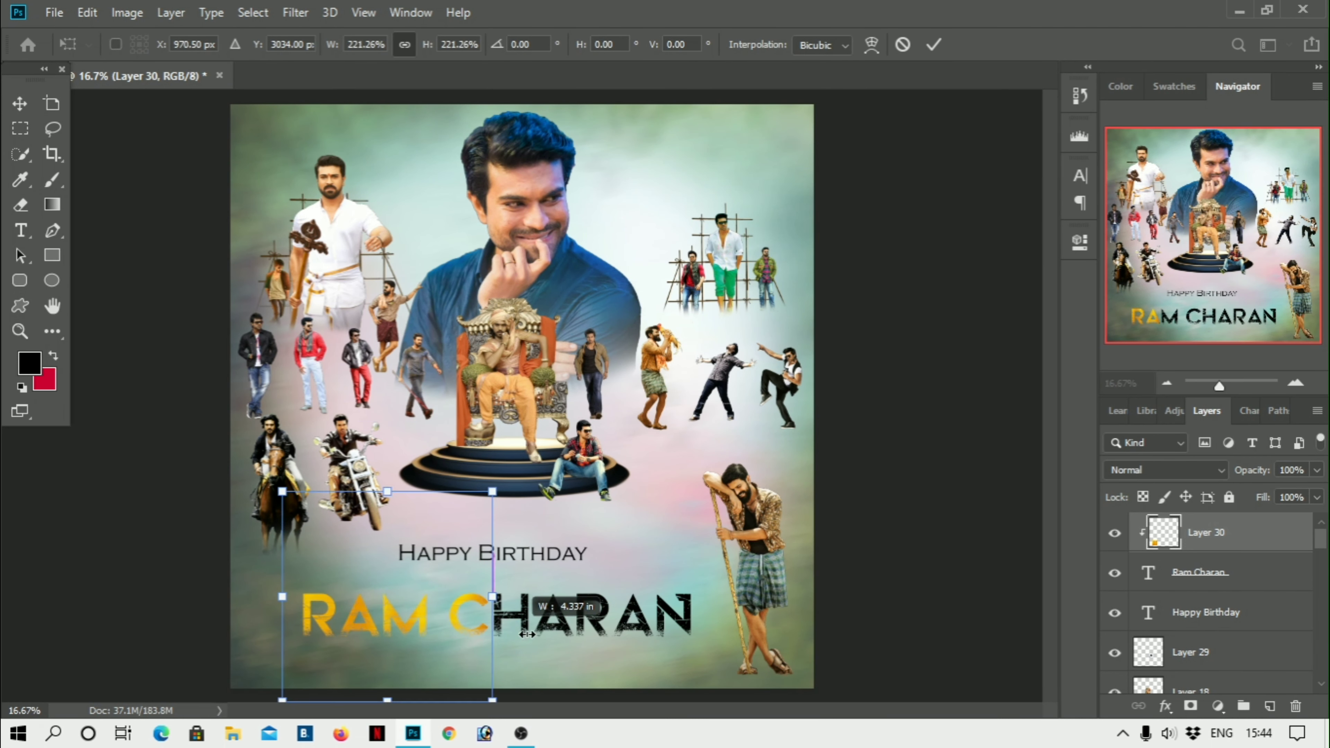
{"action": "key", "text": "Return"}
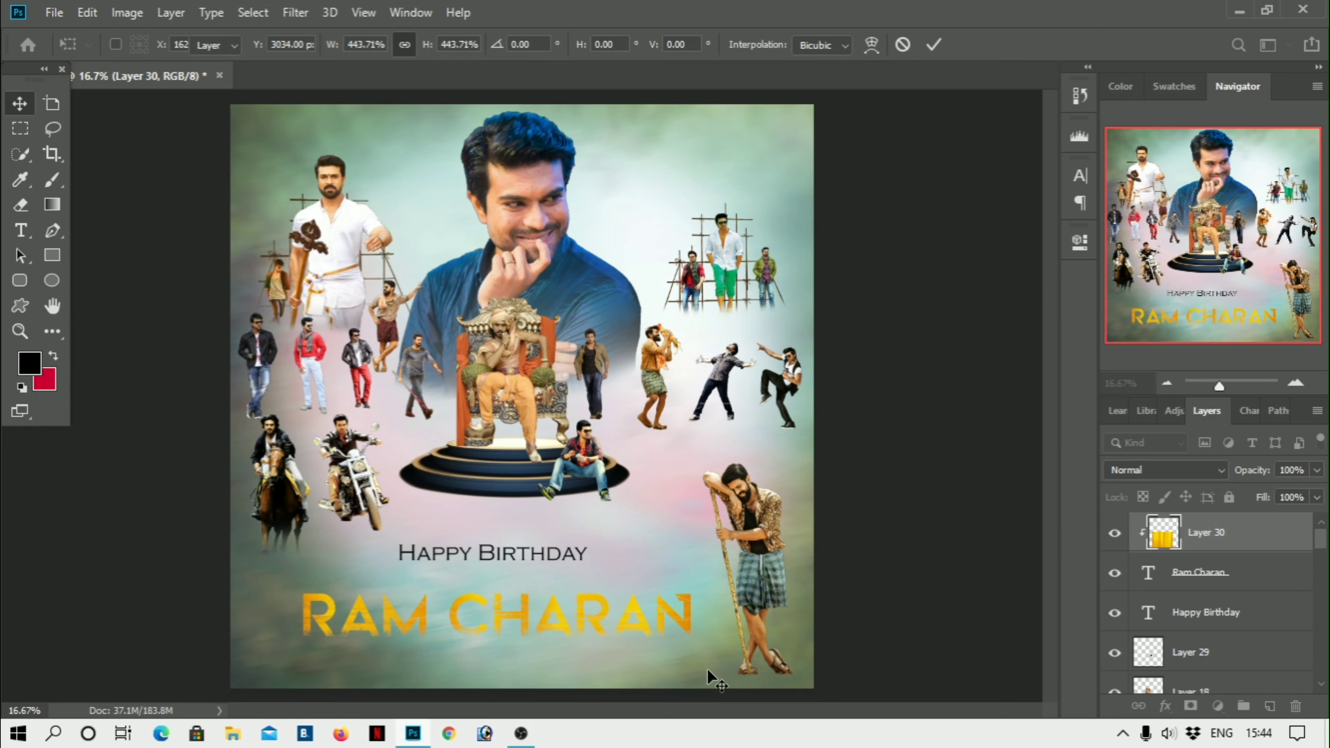
Zoom in, set HAPPY BIRTHDAY slightly lower and make its text layer active
{"action": "key", "text": "ctrl+plus"}
{"action": "scroll", "coordinate": [707, 673], "scroll_direction": "down", "scroll_amount": 3}
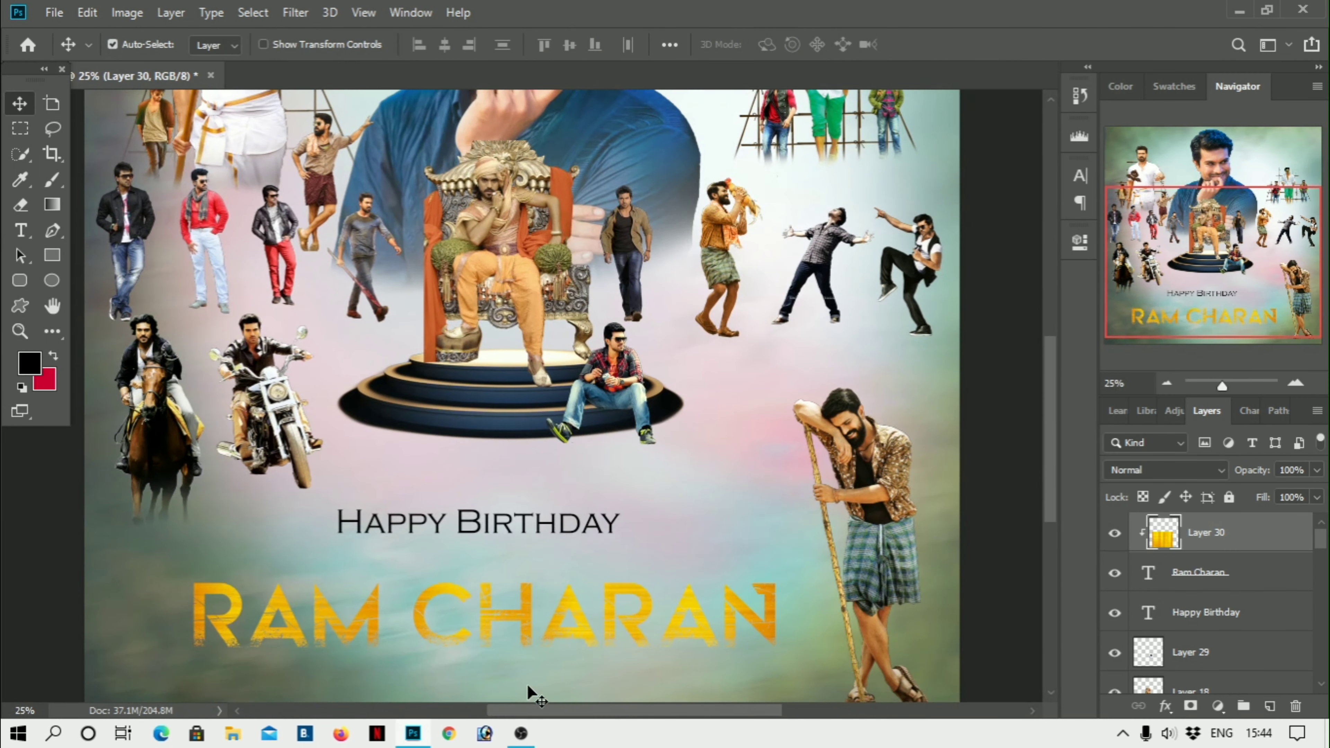
{"action": "left_click_drag", "start_coordinate": [517, 525], "coordinate": [525, 555]}
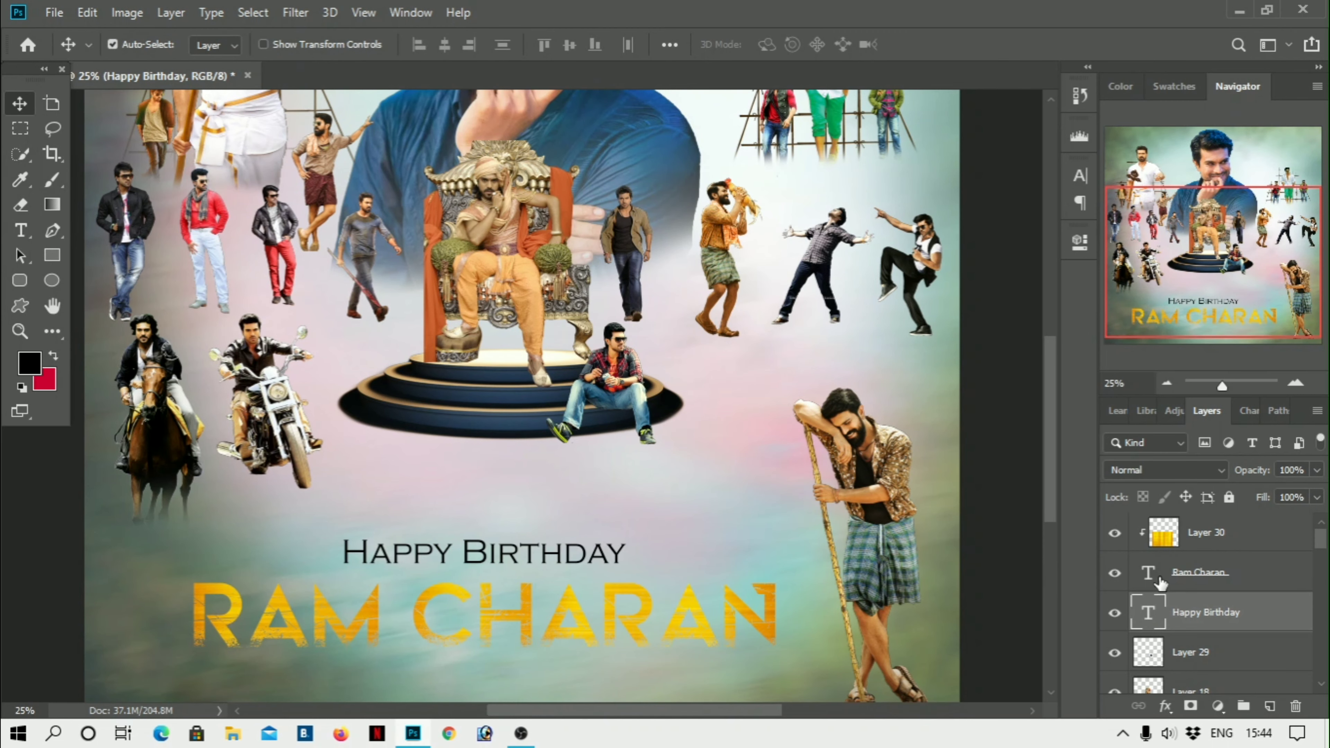
{"action": "key", "text": "alt+bracketright"}
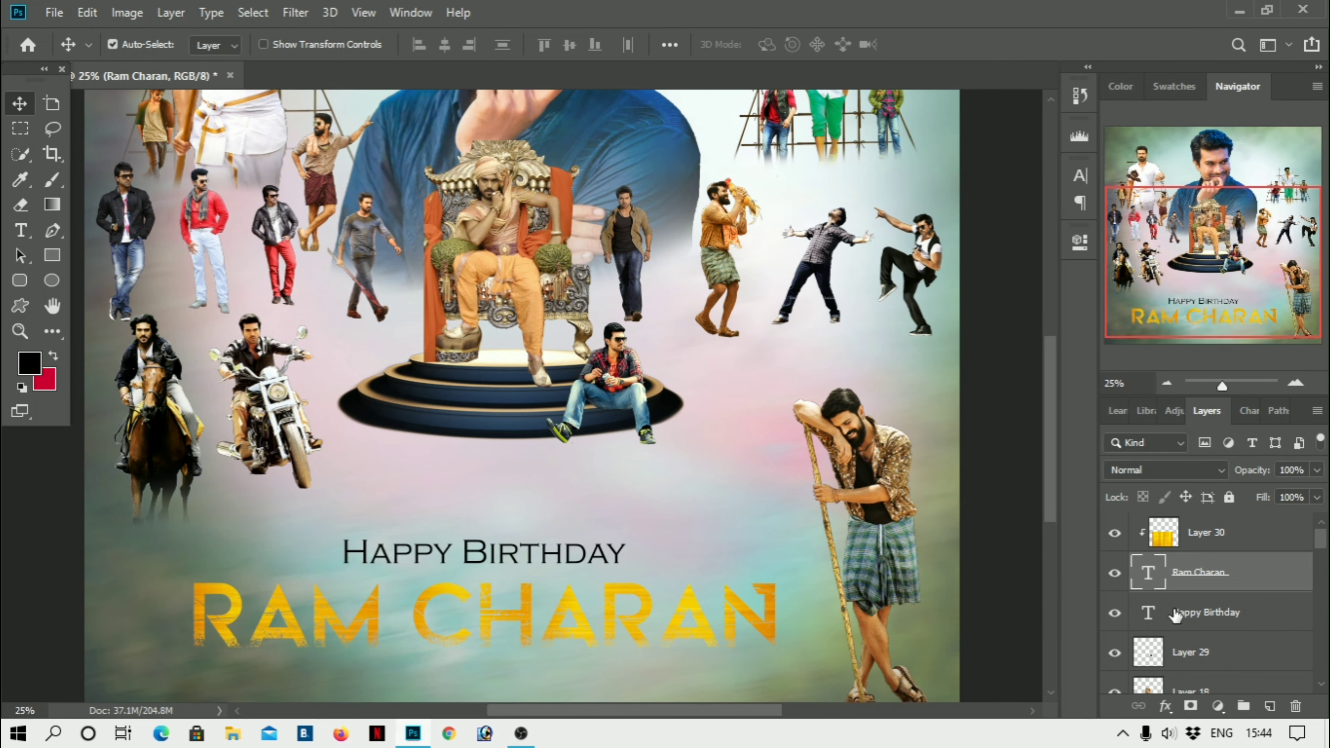
{"action": "left_click", "coordinate": [1157, 620]}
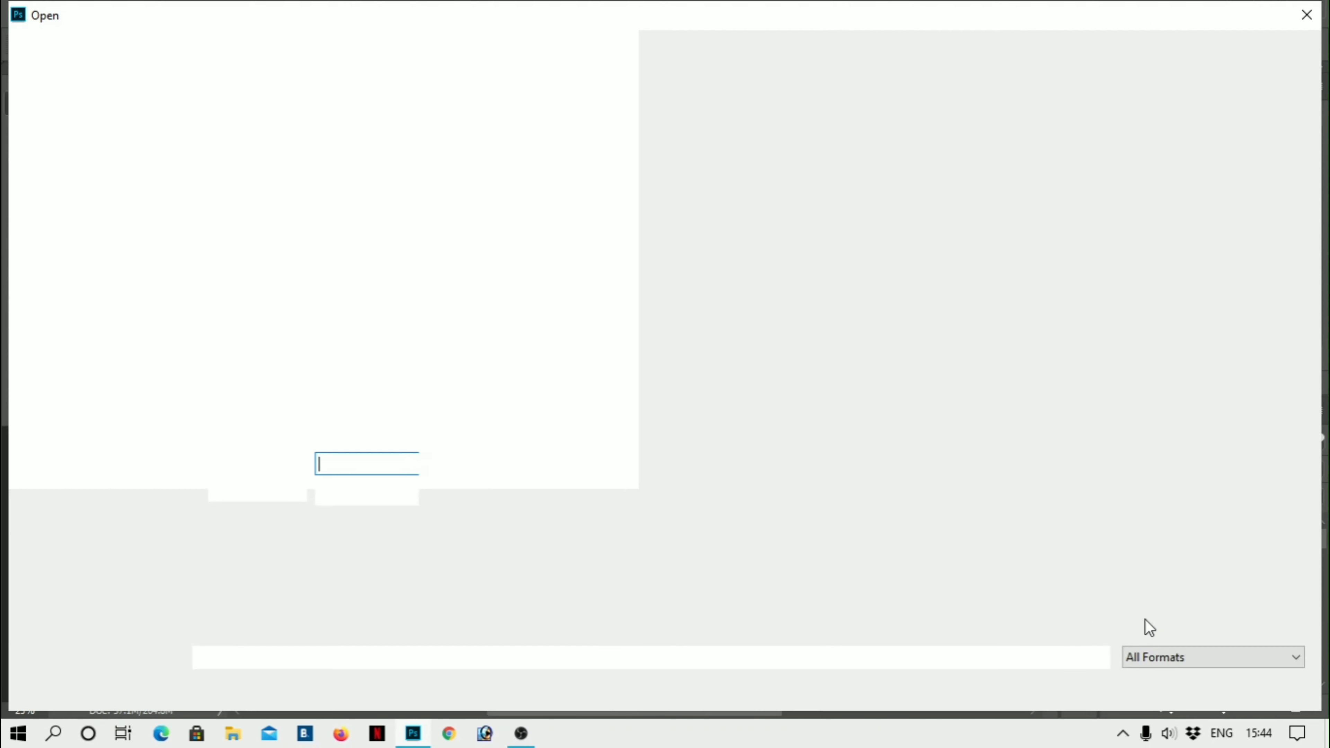
Scroll through the textures, open a pale green texture, then close it
{"action": "scroll", "coordinate": [824, 479], "scroll_direction": "down", "scroll_amount": 5}
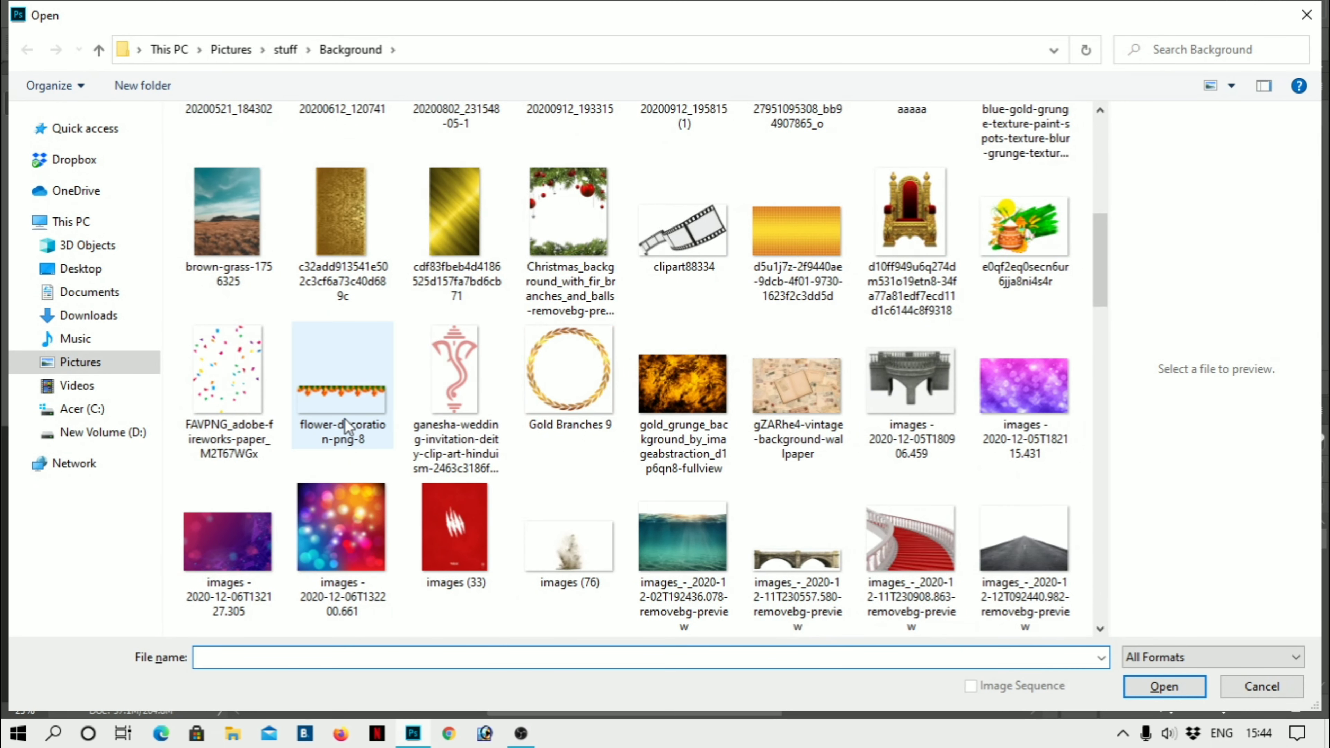
{"action": "scroll", "coordinate": [608, 493], "scroll_direction": "down", "scroll_amount": 5}
{"action": "scroll", "coordinate": [639, 489], "scroll_direction": "down", "scroll_amount": 3}
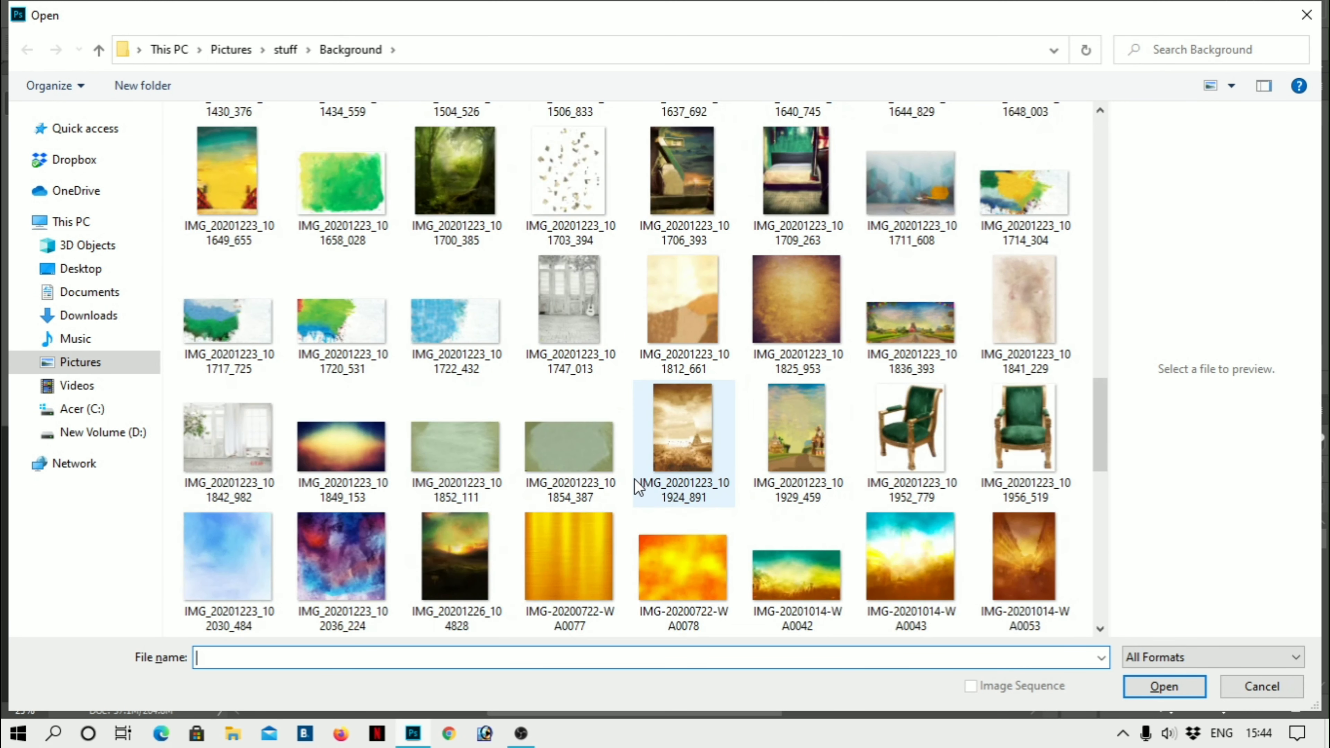
{"action": "scroll", "coordinate": [637, 490], "scroll_direction": "down", "scroll_amount": 4}
{"action": "scroll", "coordinate": [560, 414], "scroll_direction": "down", "scroll_amount": 3}
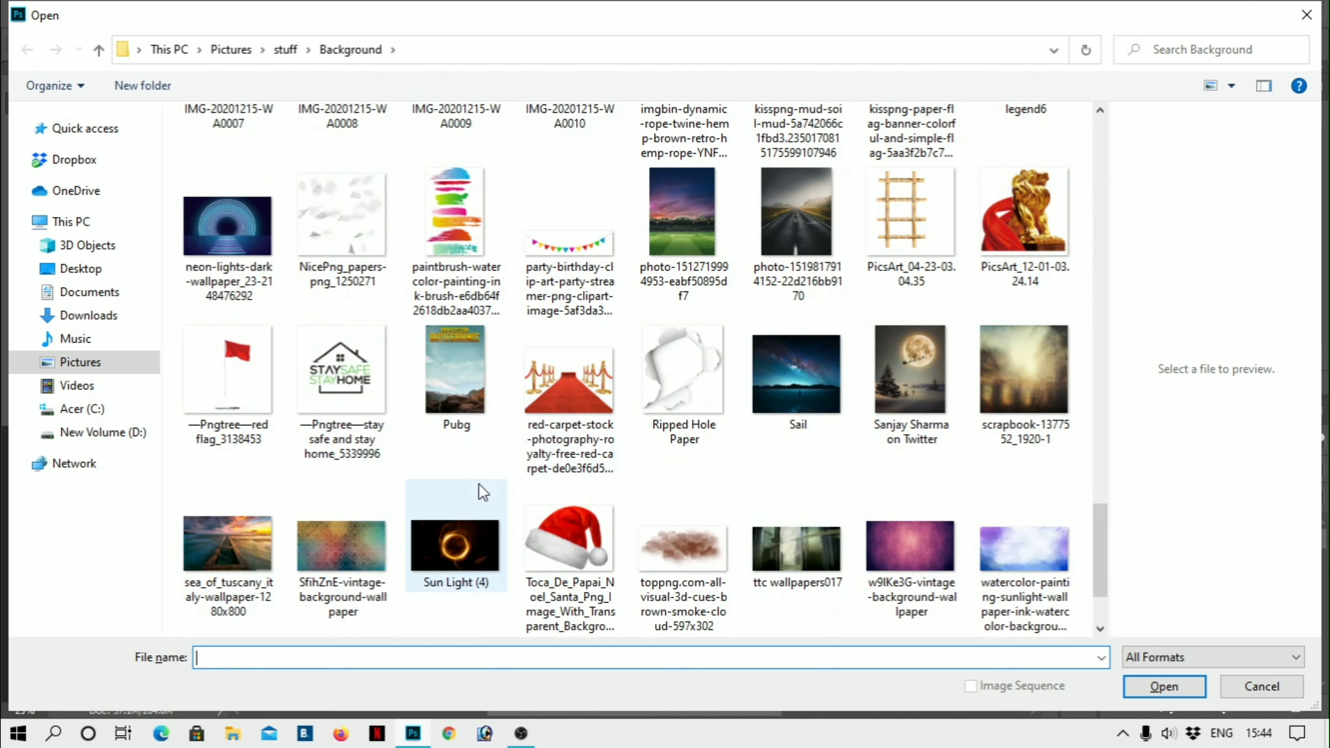
{"action": "scroll", "coordinate": [632, 523], "scroll_direction": "down", "scroll_amount": 2}
{"action": "scroll", "coordinate": [585, 509], "scroll_direction": "up", "scroll_amount": 5}
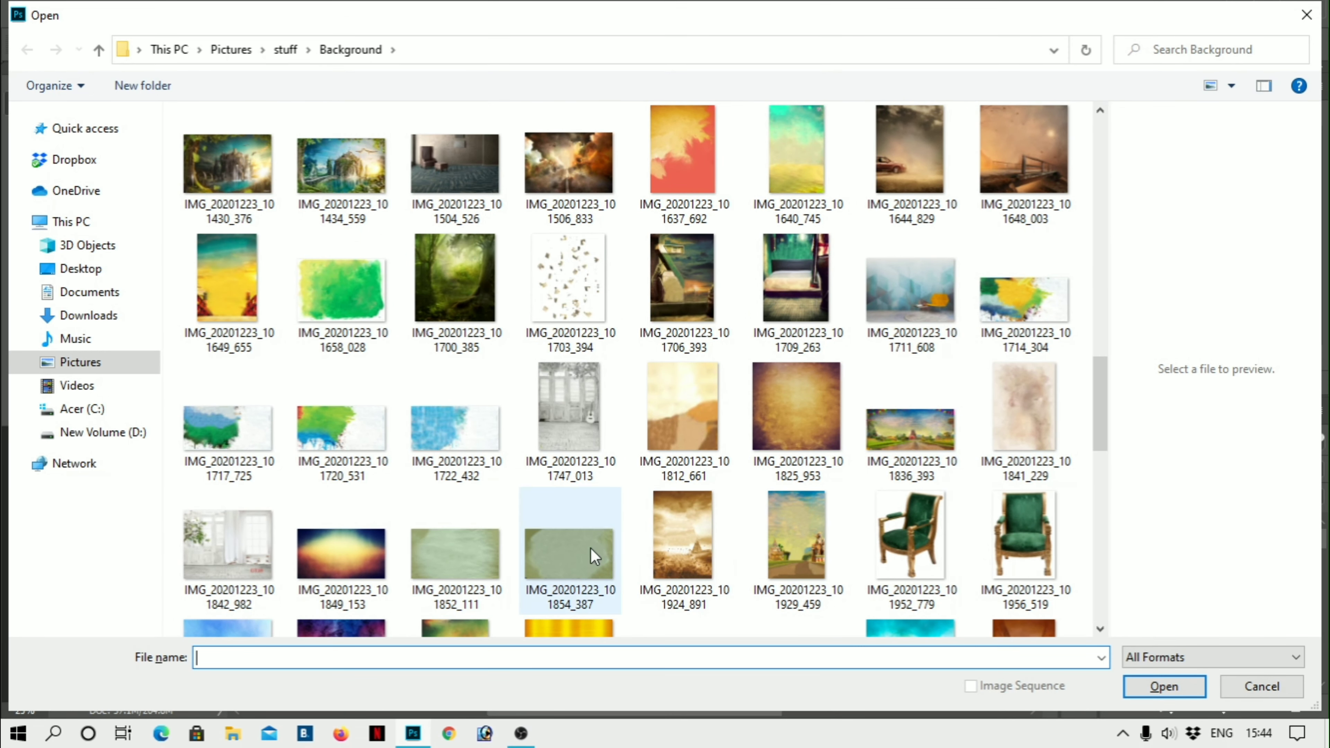
{"action": "double_click", "coordinate": [593, 553]}
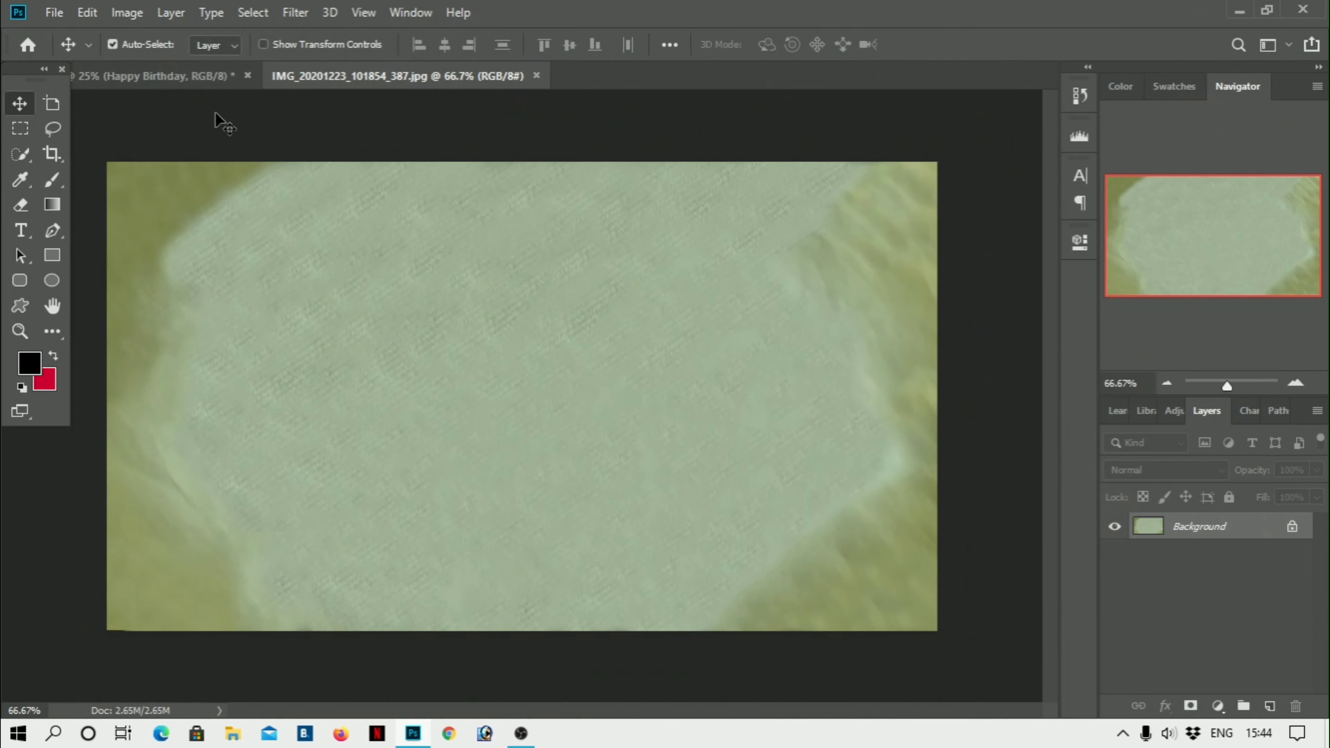
{"action": "left_click", "coordinate": [535, 77]}
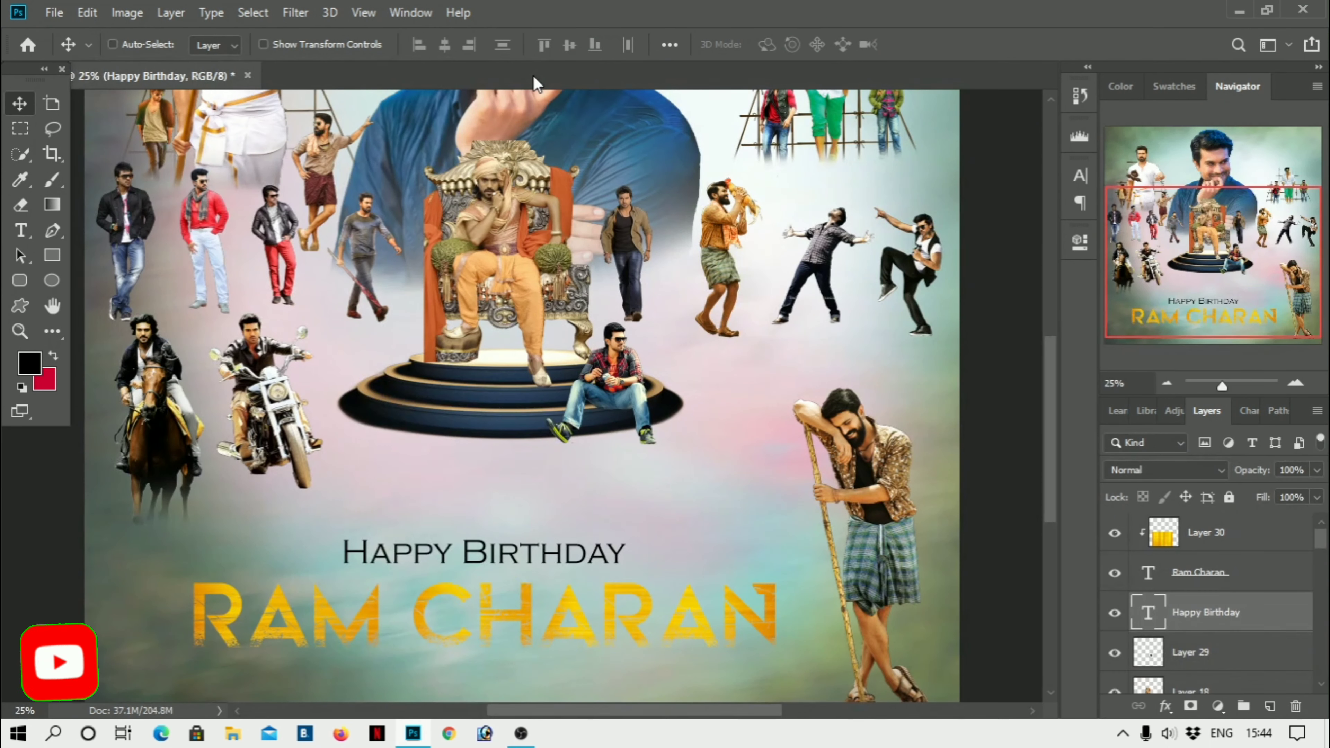
Browse Hd > tekchar > tekchar and open texture_14.jpg
{"action": "key", "text": "ctrl+o"}
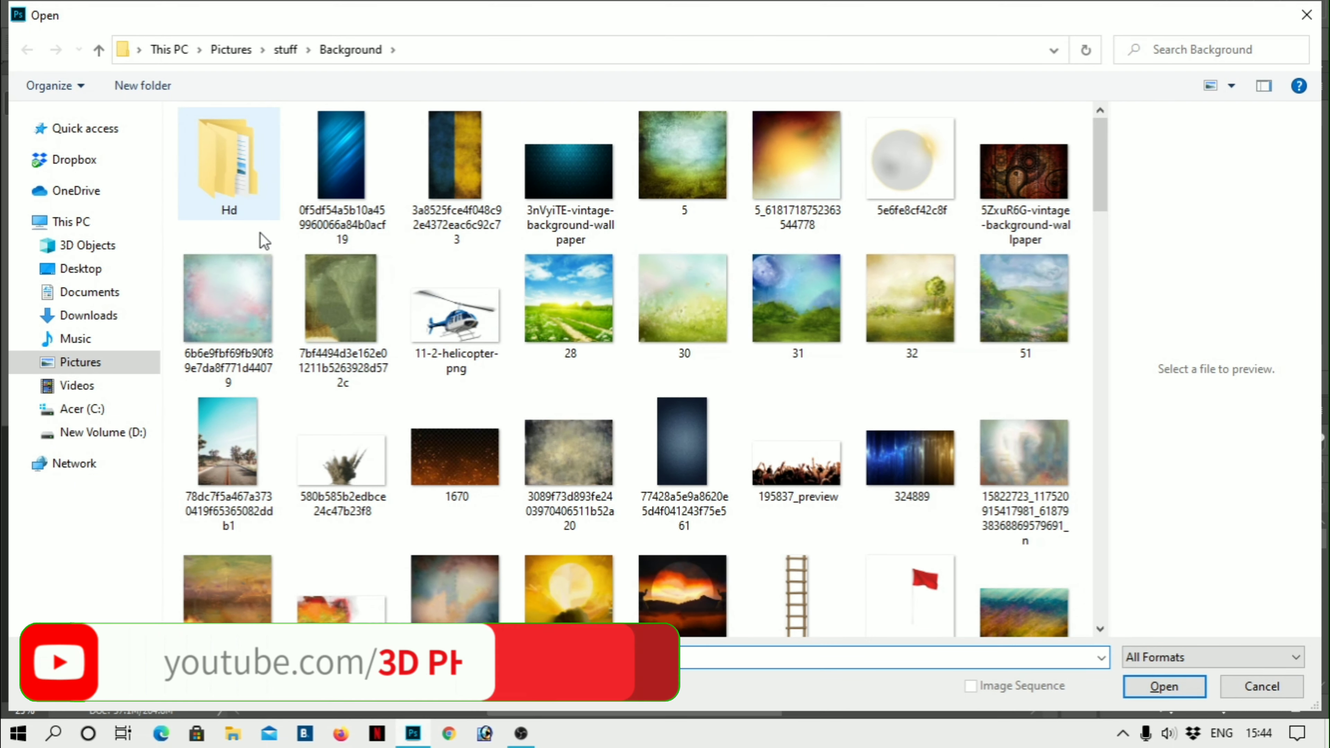
{"action": "scroll", "coordinate": [263, 189], "scroll_direction": "down", "scroll_amount": 3}
{"action": "left_click", "coordinate": [263, 189]}
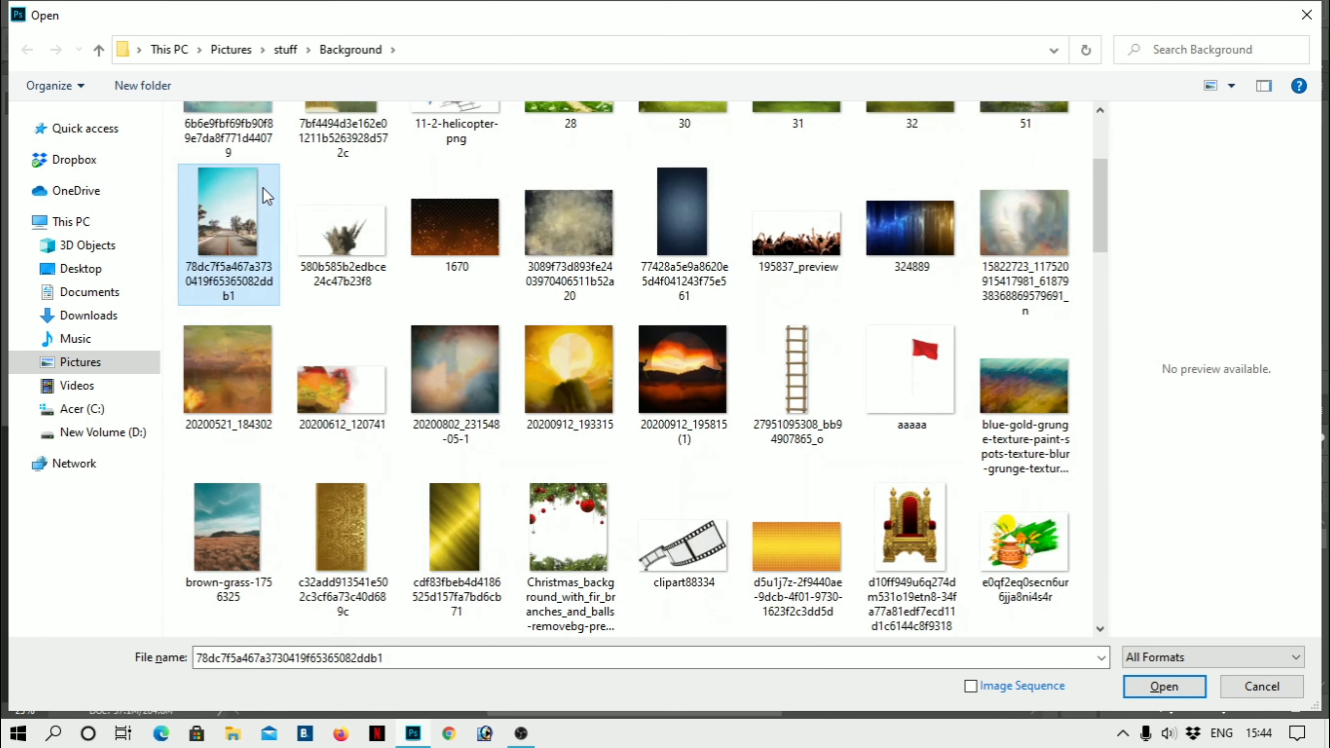
{"action": "scroll", "coordinate": [257, 171], "scroll_direction": "up", "scroll_amount": 3}
{"action": "double_click", "coordinate": [257, 171]}
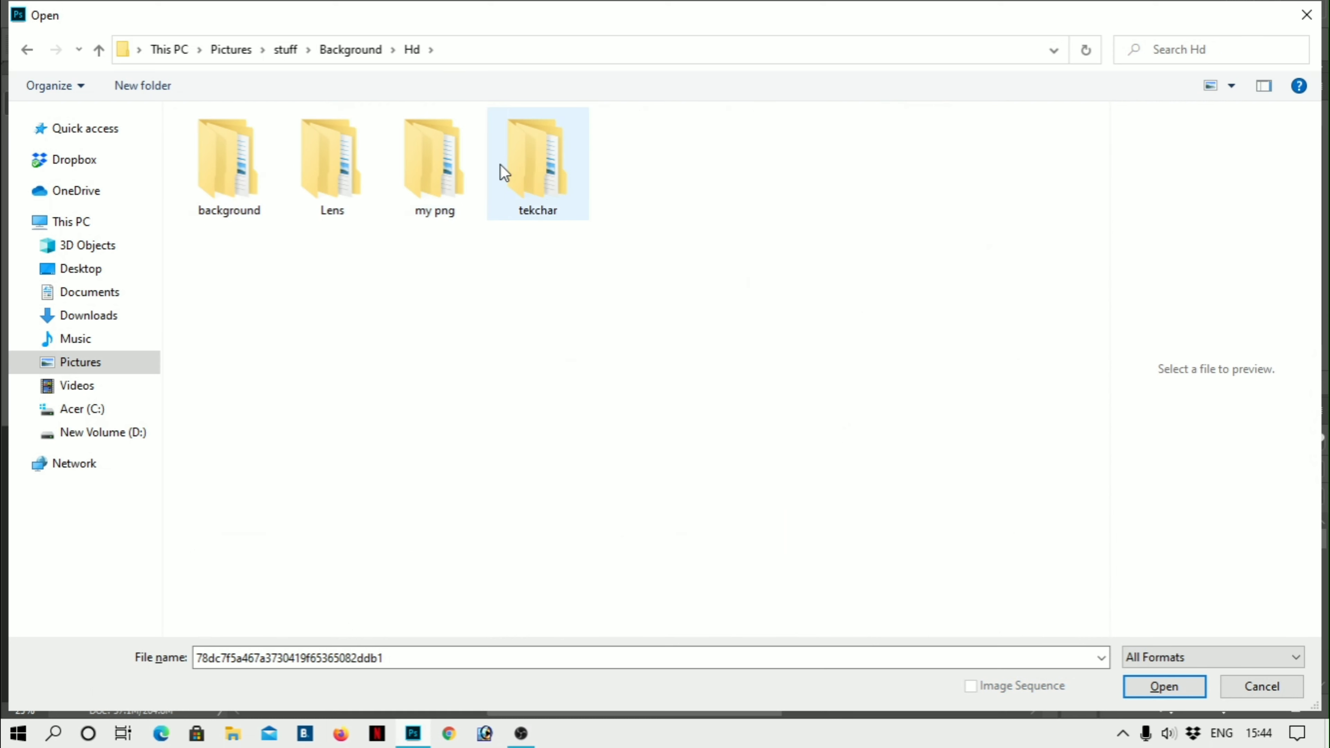
{"action": "double_click", "coordinate": [547, 199]}
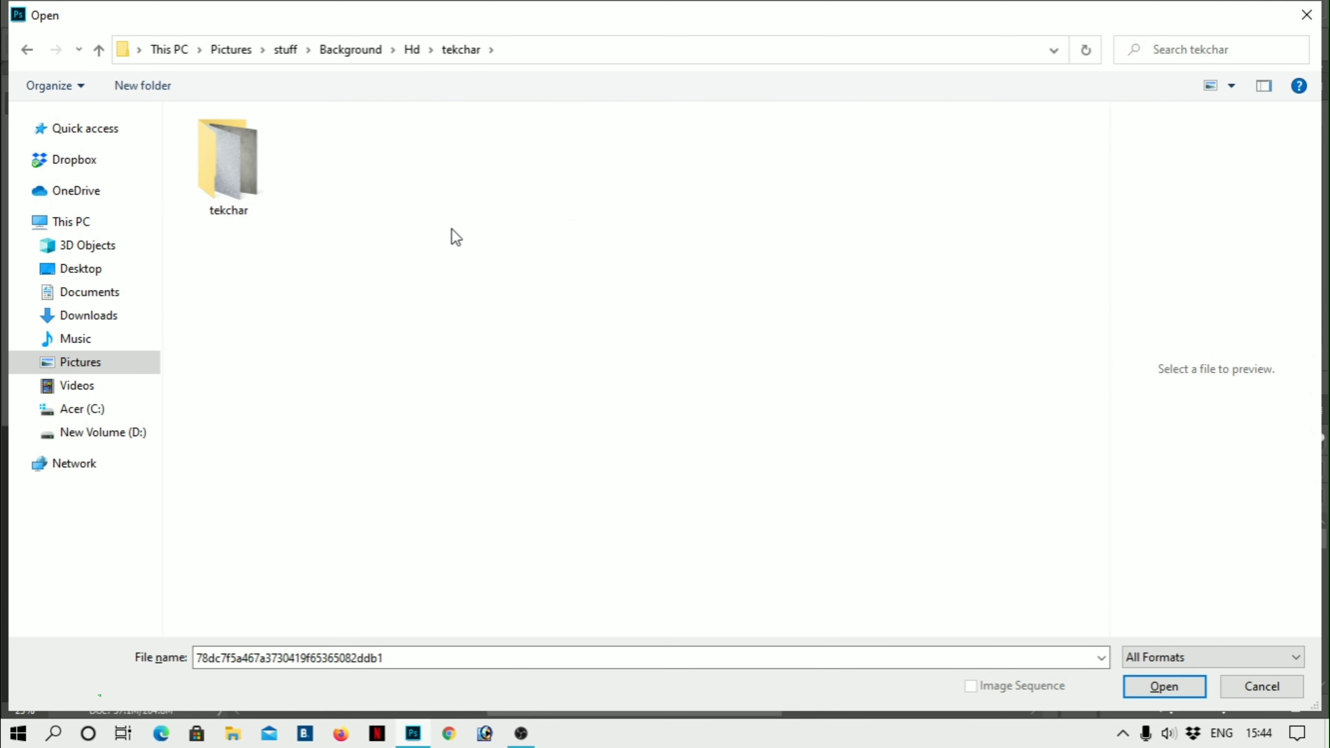
{"action": "double_click", "coordinate": [260, 176]}
{"action": "scroll", "coordinate": [751, 459], "scroll_direction": "down", "scroll_amount": 5}
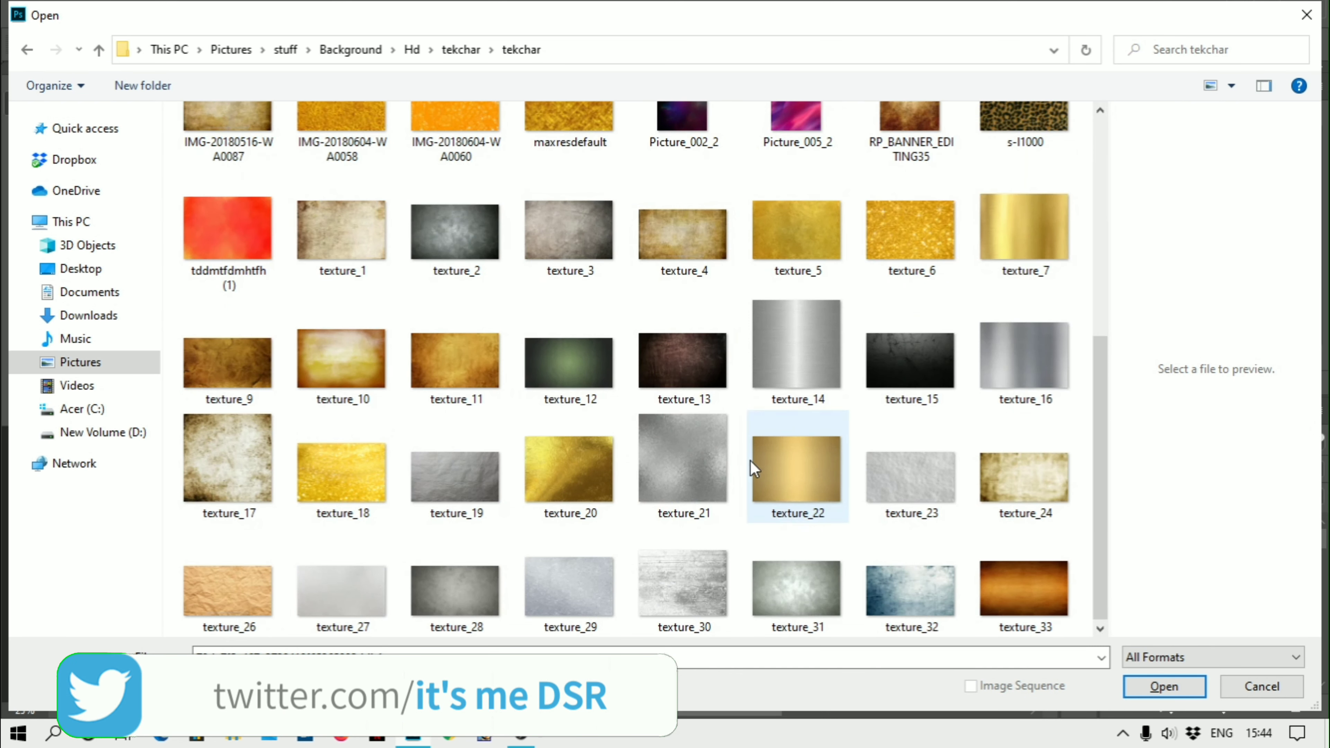
{"action": "double_click", "coordinate": [822, 353]}
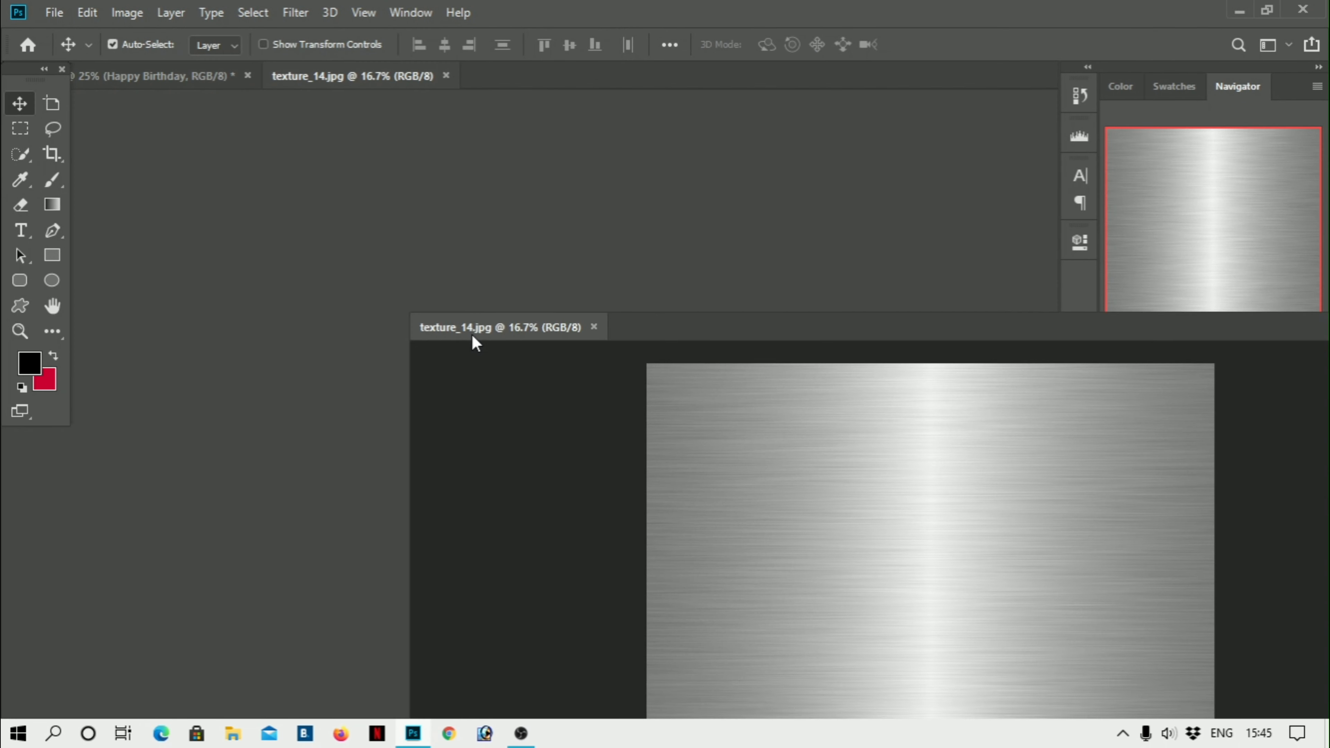
Bring texture_14 into the poster over the lettering and clip it to HAPPY BIRTHDAY
{"action": "mouse_move", "coordinate": [475, 344]}
{"action": "left_mouse_down"}
{"action": "mouse_move", "coordinate": [733, 606]}
{"action": "mouse_move", "coordinate": [373, 530]}
{"action": "left_mouse_up"}
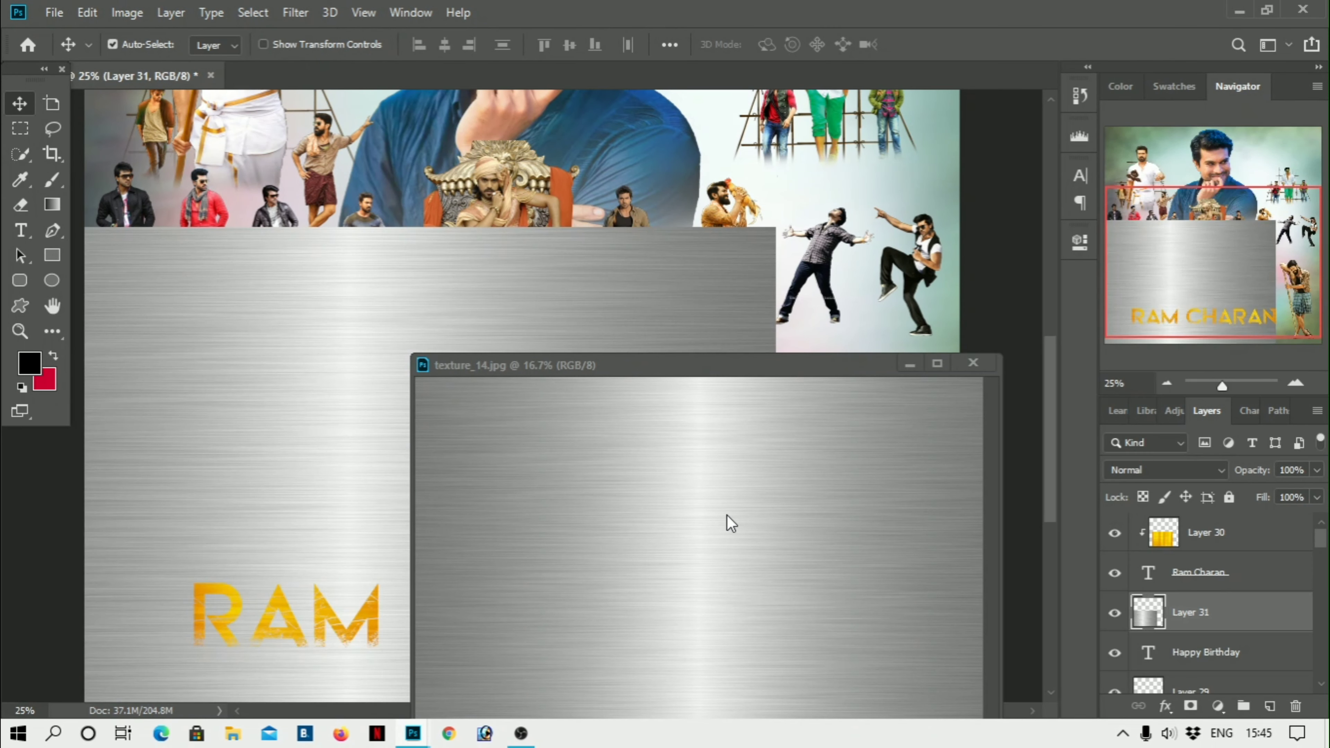
{"action": "left_click", "coordinate": [973, 363]}
{"action": "left_click_drag", "start_coordinate": [500, 454], "coordinate": [548, 450]}
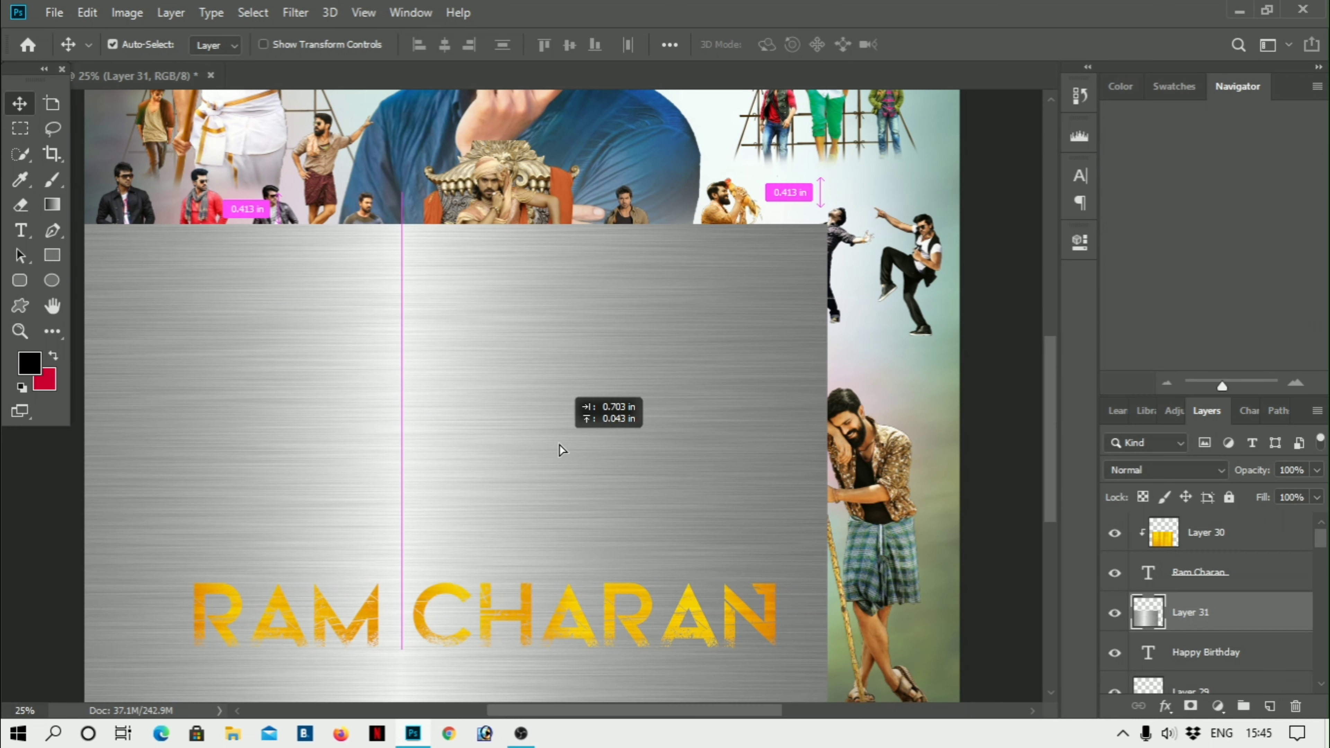
{"action": "right_click", "coordinate": [1223, 618]}
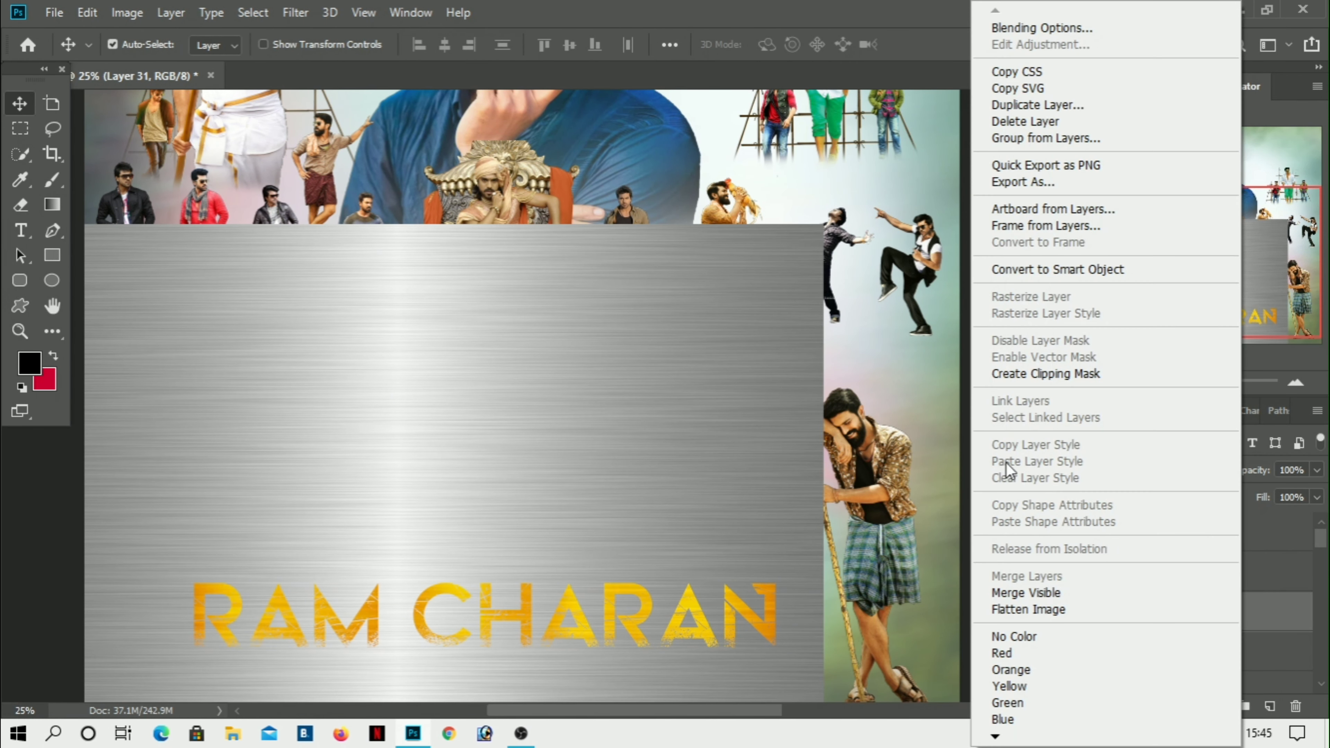
{"action": "left_click", "coordinate": [1321, 621]}
{"action": "right_click", "coordinate": [1259, 621]}
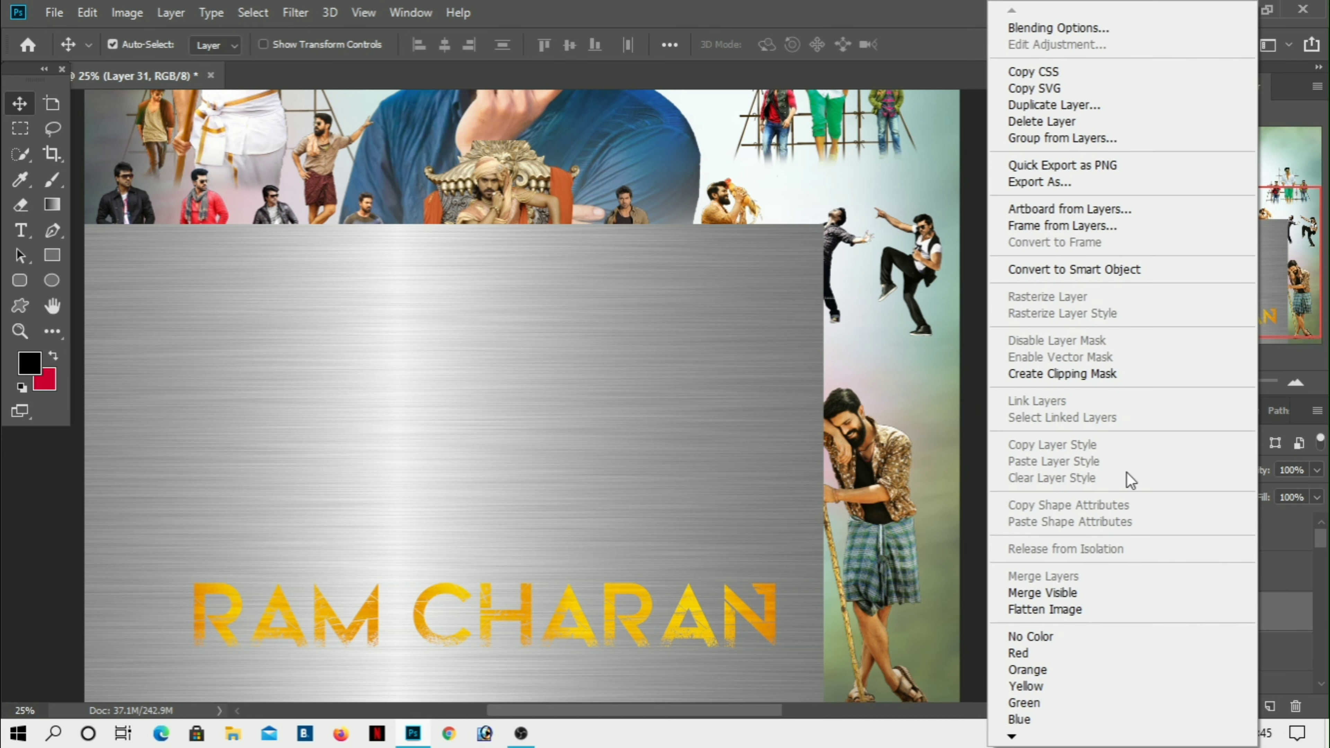
{"action": "left_click", "coordinate": [1076, 374]}
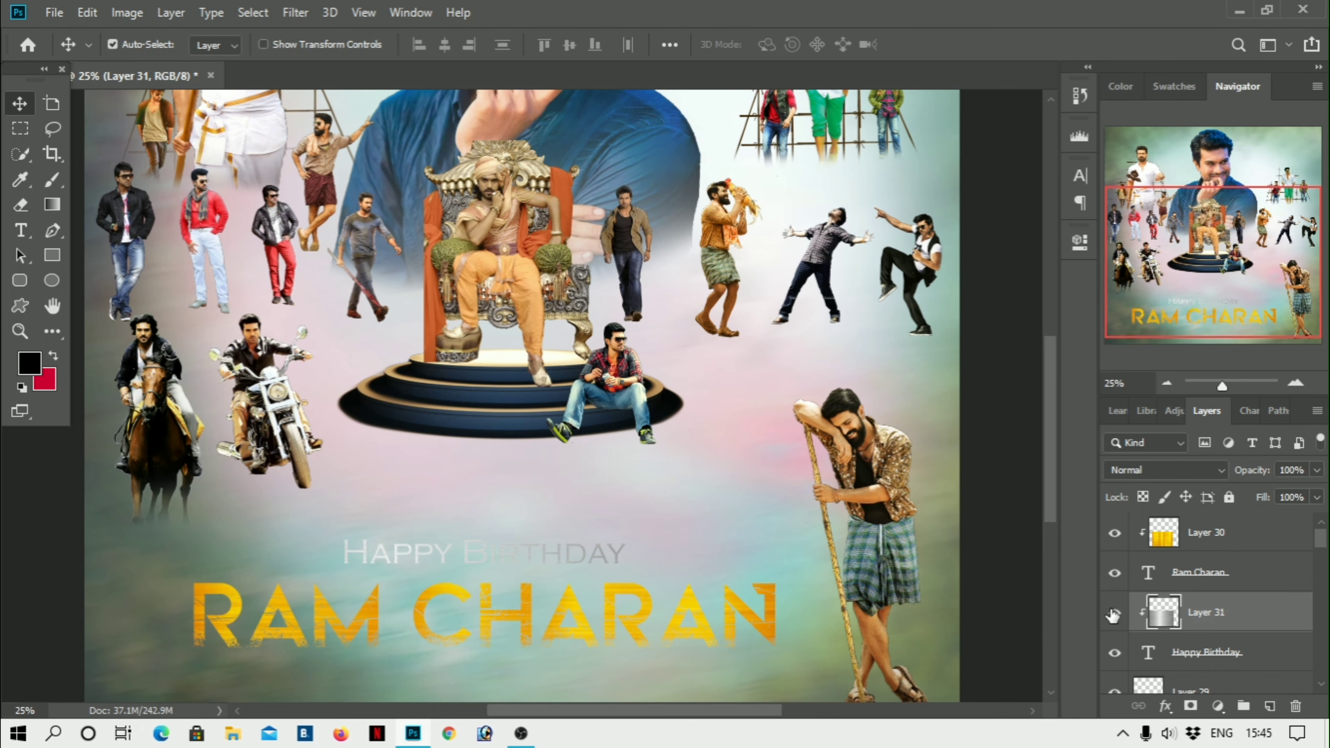
Fade the metal texture layer to 28% opacity and select the Ram Charan text layer
{"action": "left_click", "coordinate": [1317, 470]}
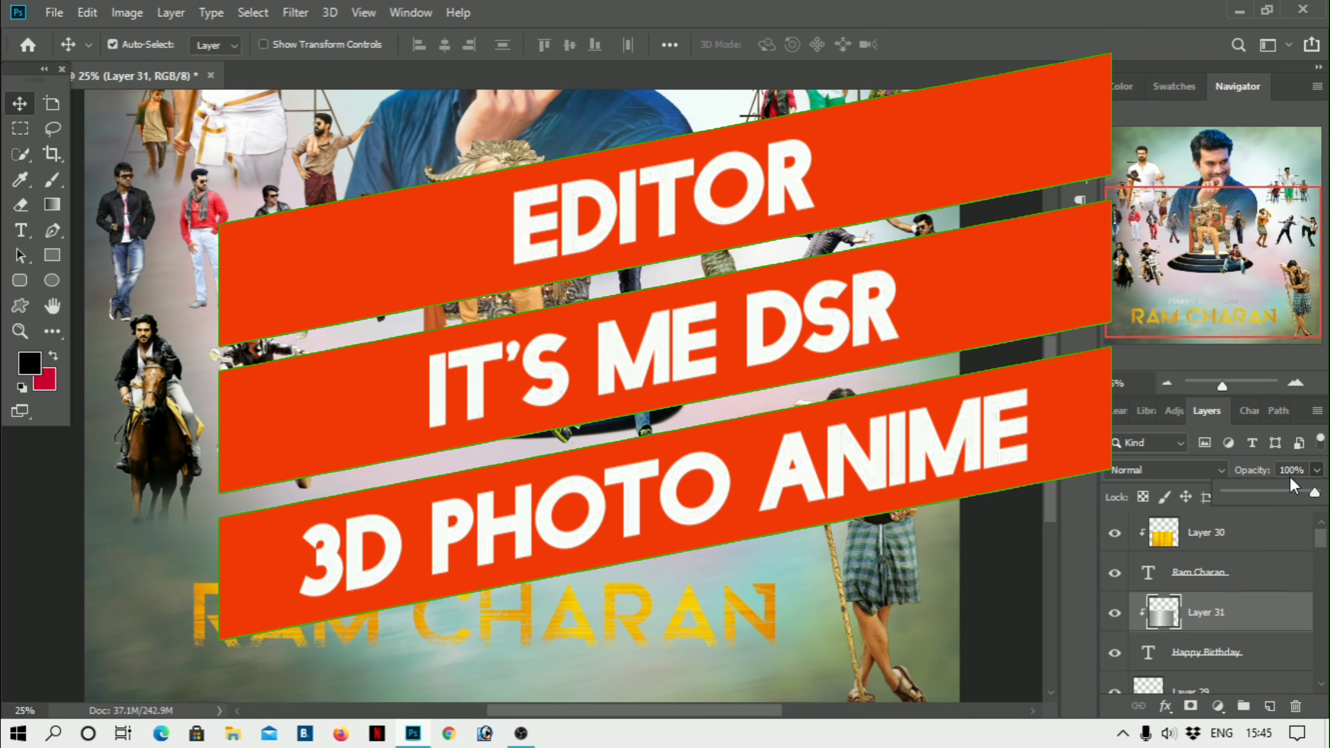
{"action": "left_click_drag", "start_coordinate": [1293, 484], "coordinate": [1247, 495]}
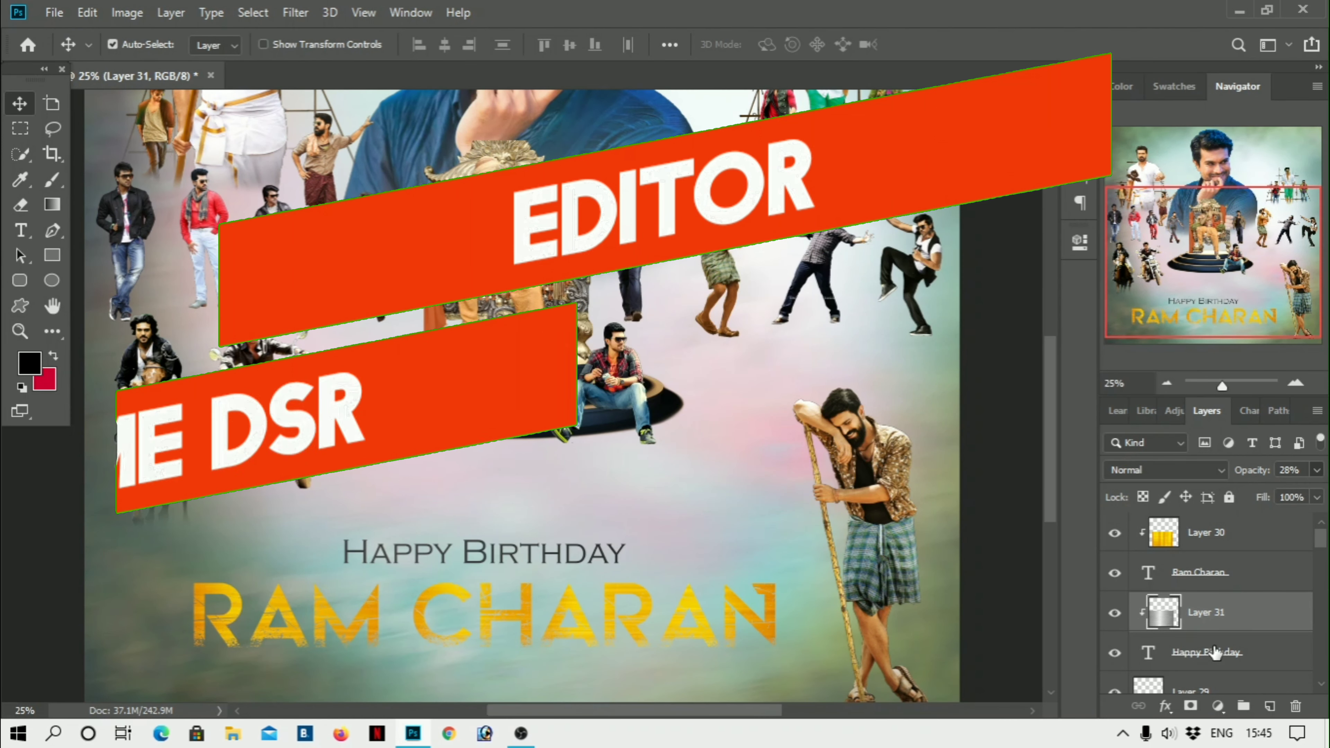
{"action": "left_click", "coordinate": [1262, 651]}
{"action": "left_click", "coordinate": [1247, 572]}
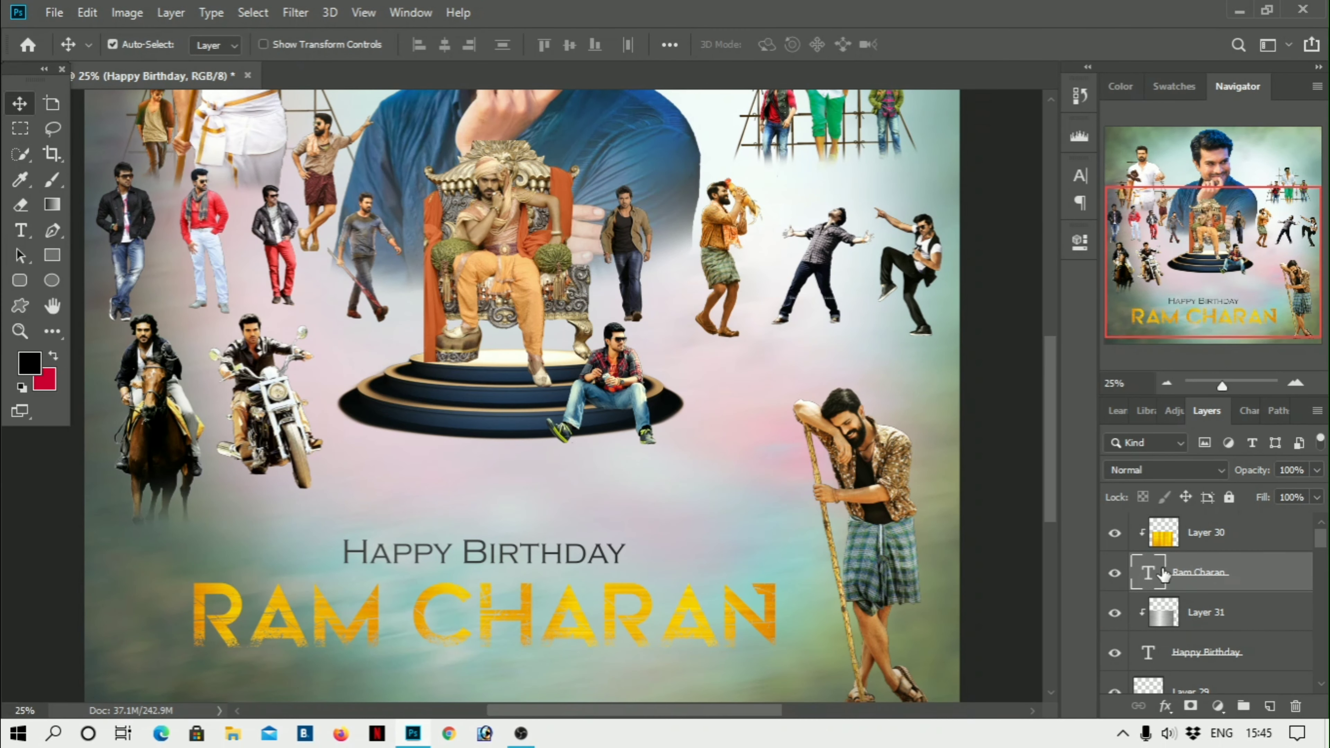
{"action": "key", "text": "h"}
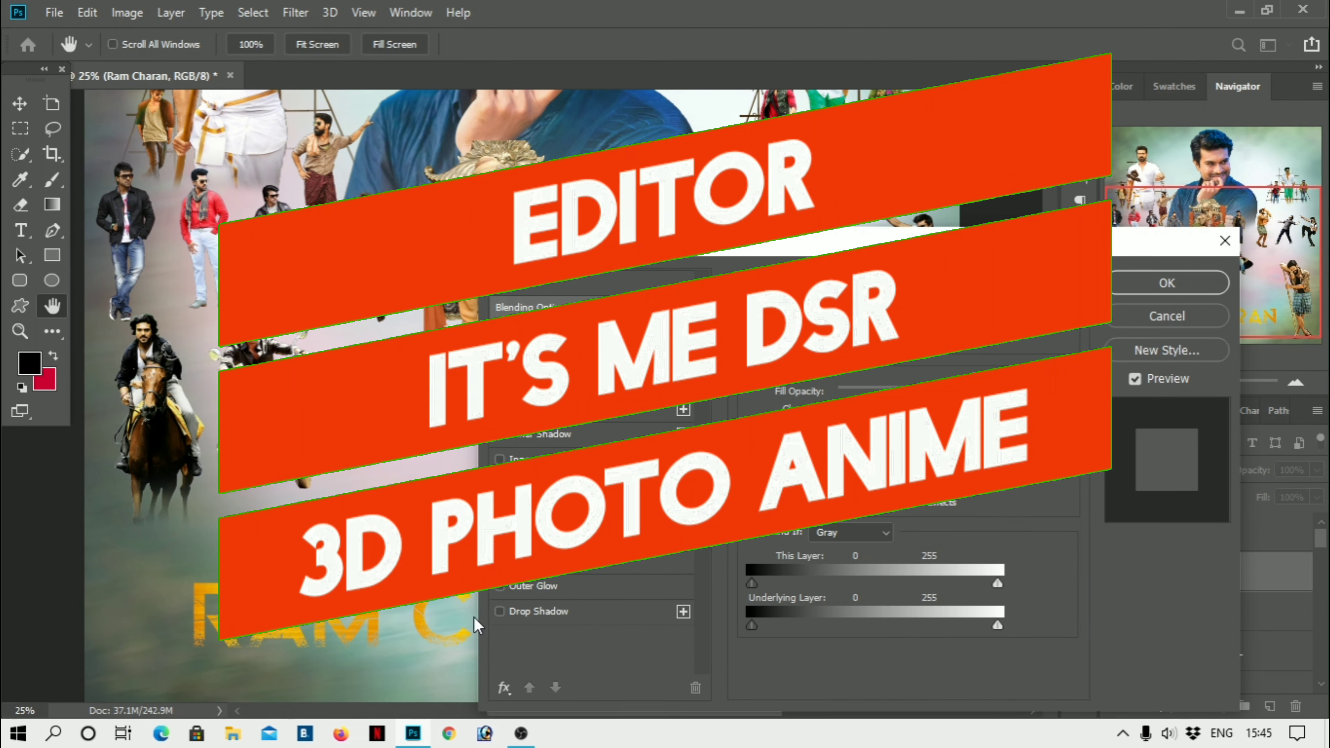
Give RAM CHARAN a dark drop shadow: 90° angle, 23 px distance, 31% spread, 6 px size
{"action": "left_click", "coordinate": [518, 613]}
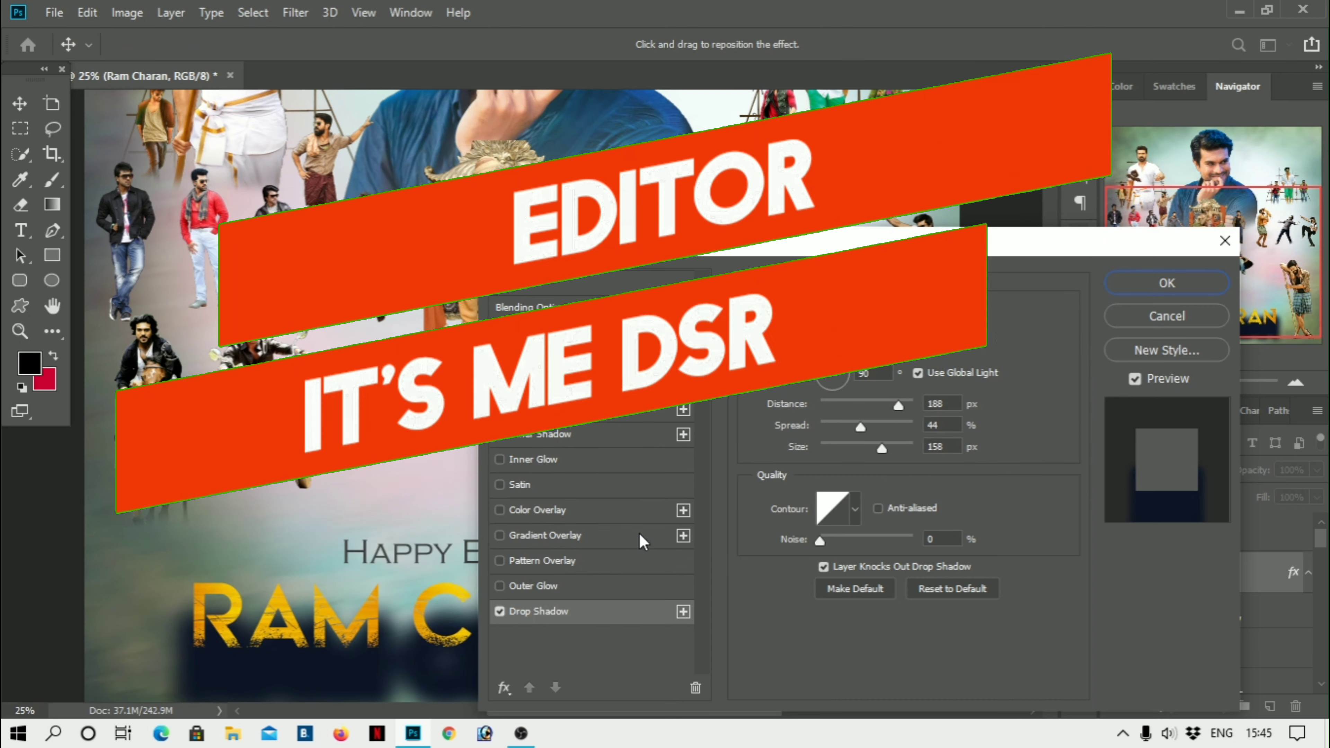
{"action": "left_click", "coordinate": [816, 405]}
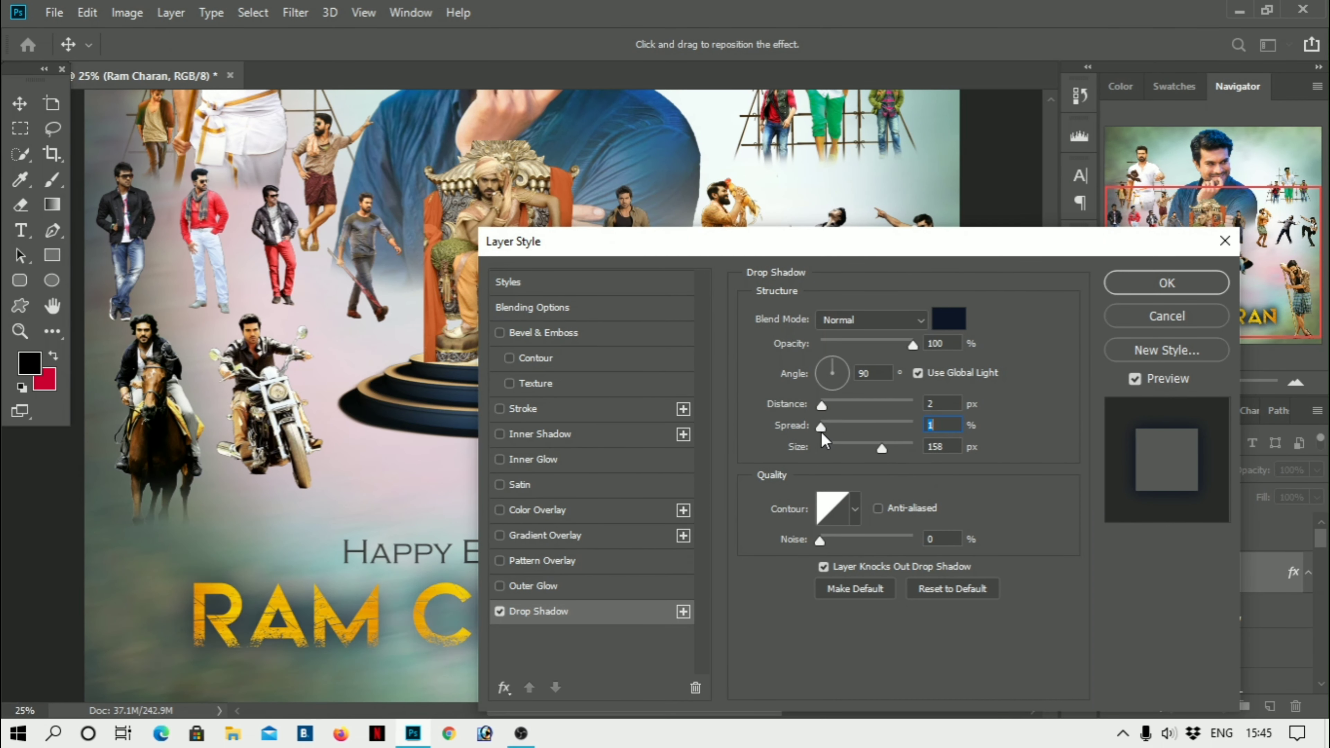
{"action": "left_click_drag", "start_coordinate": [816, 442], "coordinate": [850, 429]}
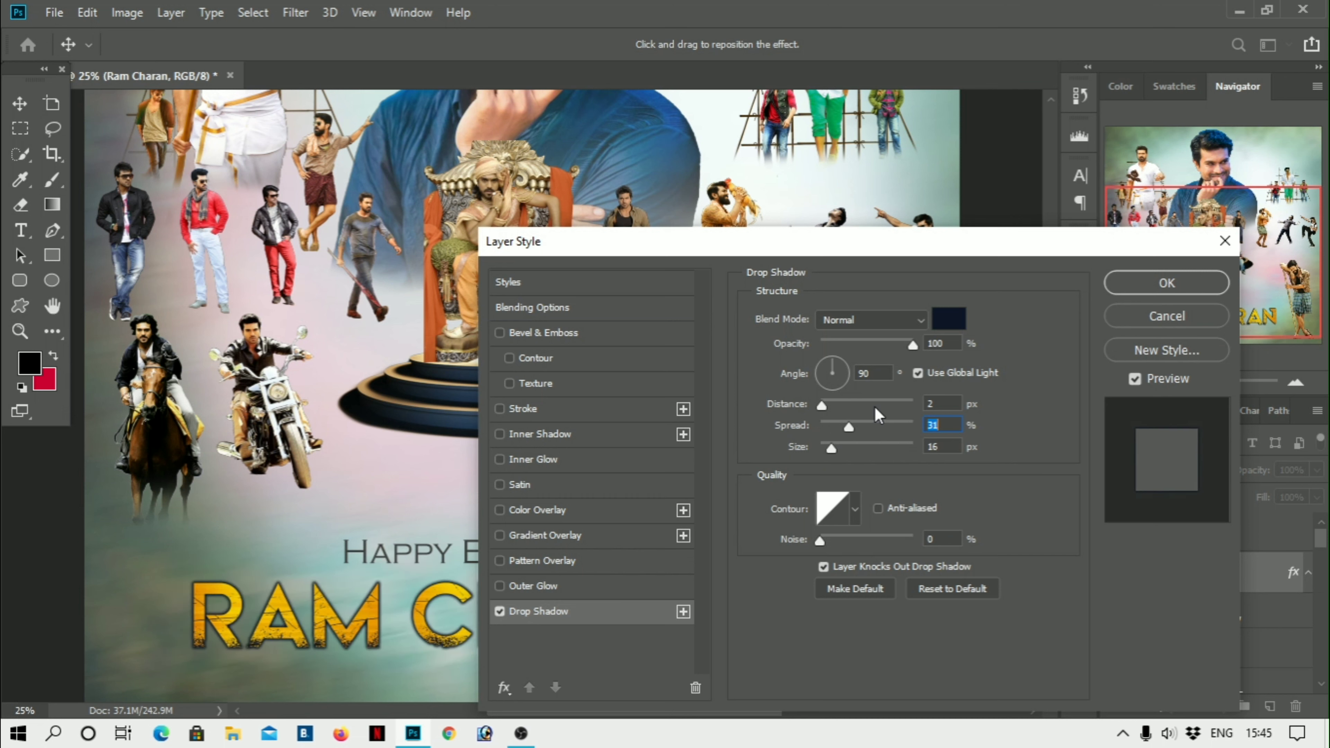
{"action": "left_click", "coordinate": [826, 406]}
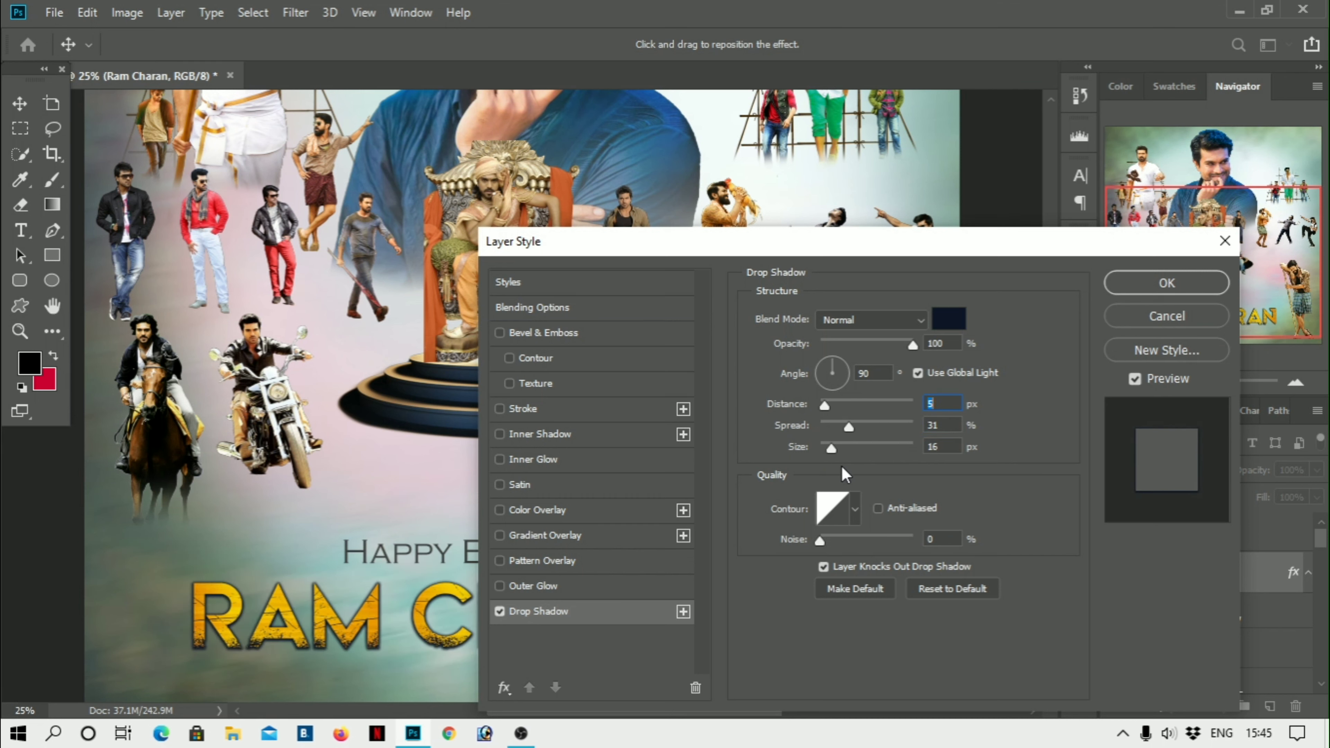
{"action": "left_click_drag", "start_coordinate": [837, 450], "coordinate": [828, 447]}
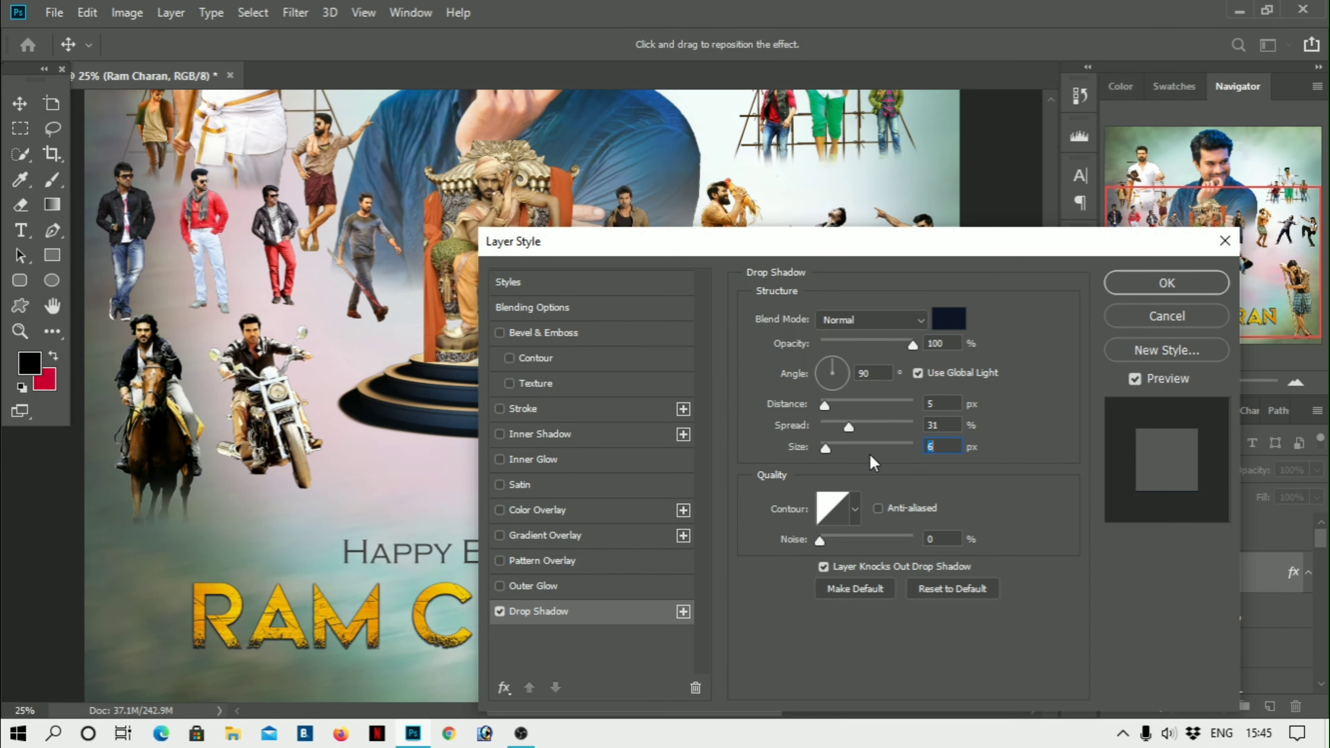
{"action": "left_click_drag", "start_coordinate": [841, 404], "coordinate": [844, 409]}
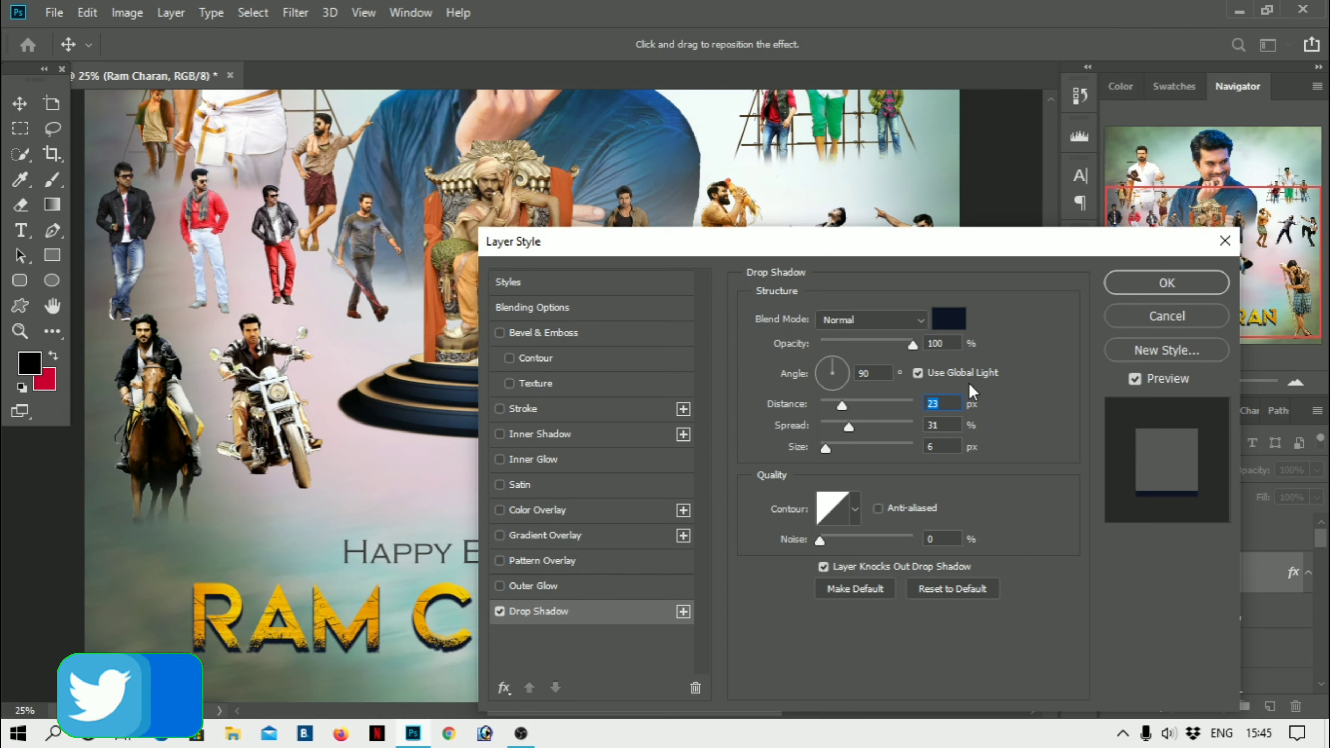
{"action": "left_click", "coordinate": [1167, 283]}
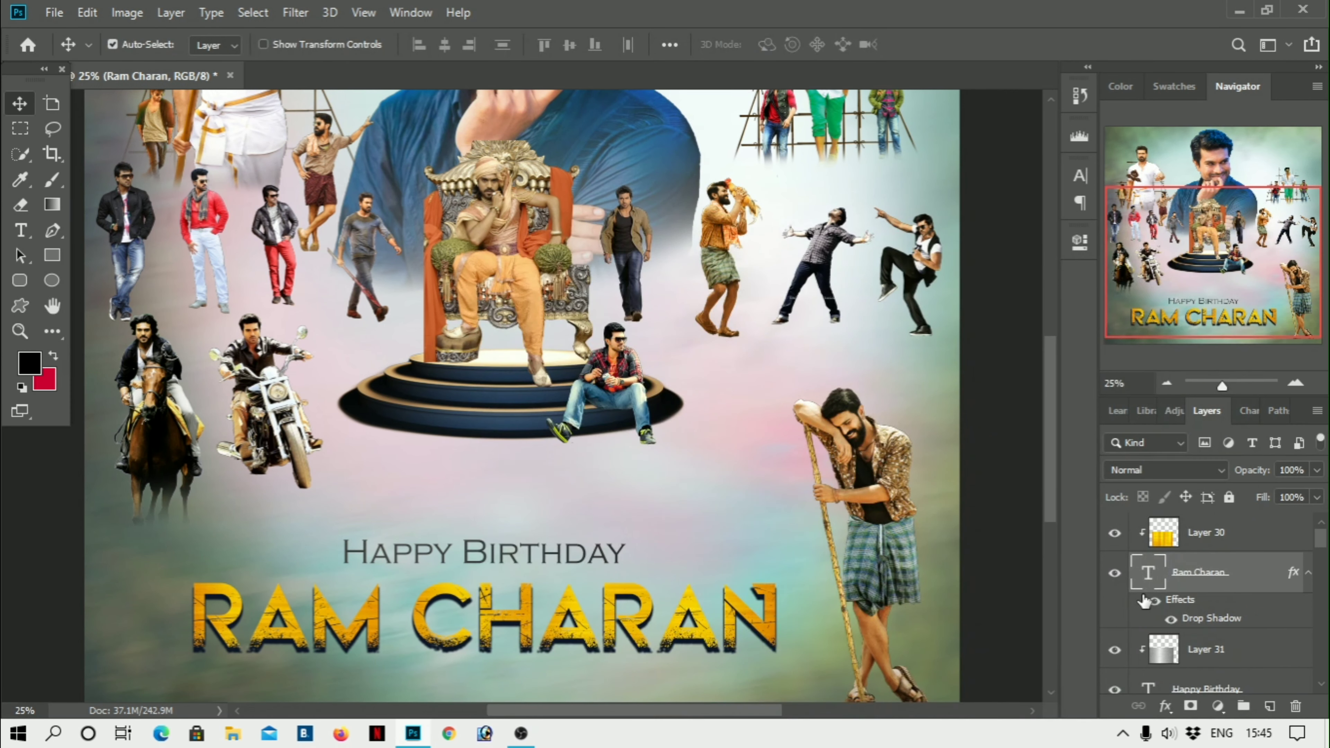
{"action": "scroll", "coordinate": [1199, 662], "scroll_direction": "down", "scroll_amount": 1}
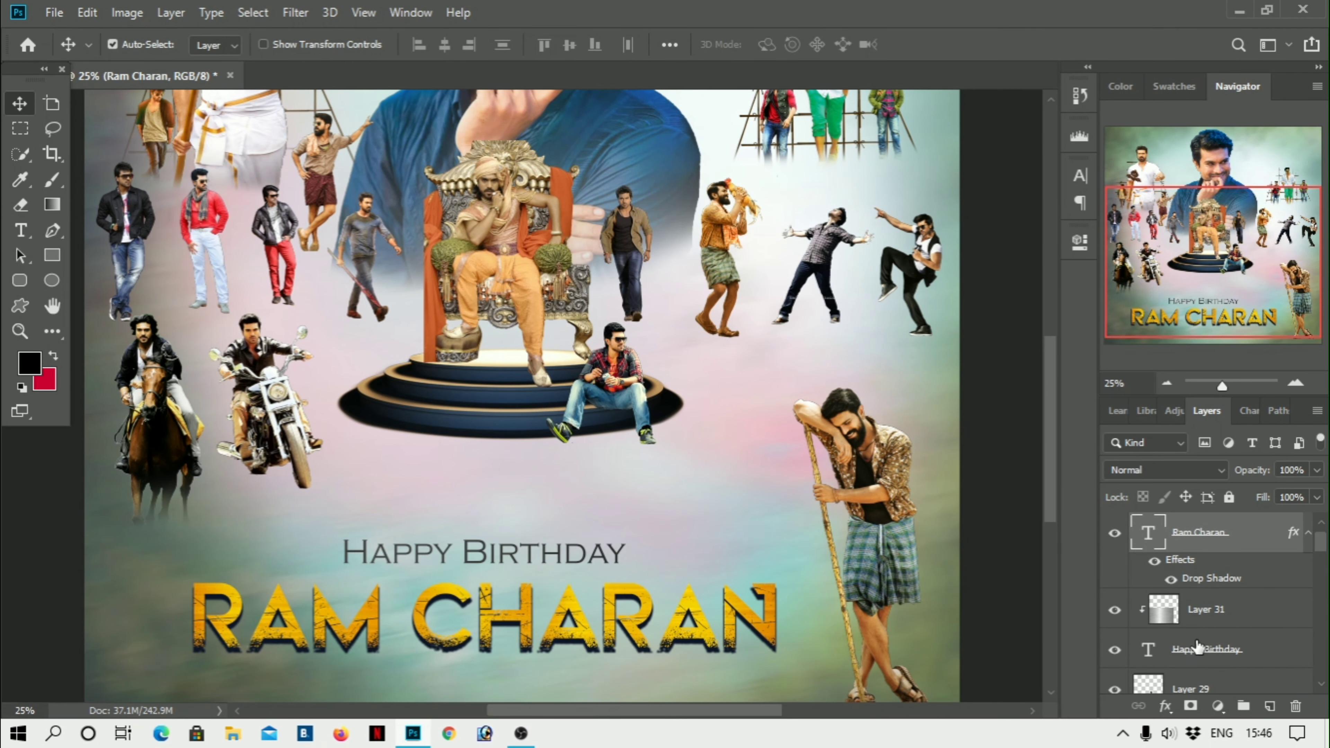
Give HAPPY BIRTHDAY a hard drop shadow with 7 px distance, 18% spread and size 0
{"action": "double_click", "coordinate": [1152, 646]}
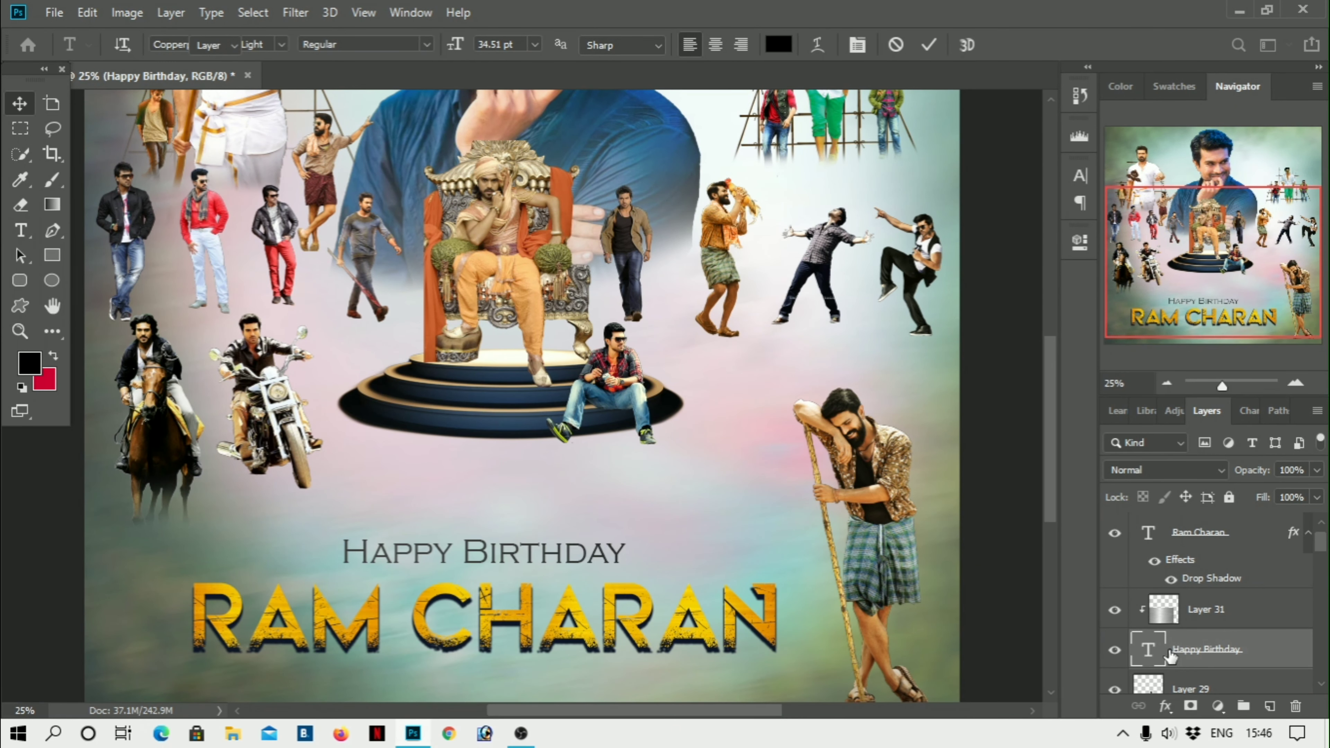
{"action": "double_click", "coordinate": [1173, 660]}
{"action": "left_click", "coordinate": [628, 615]}
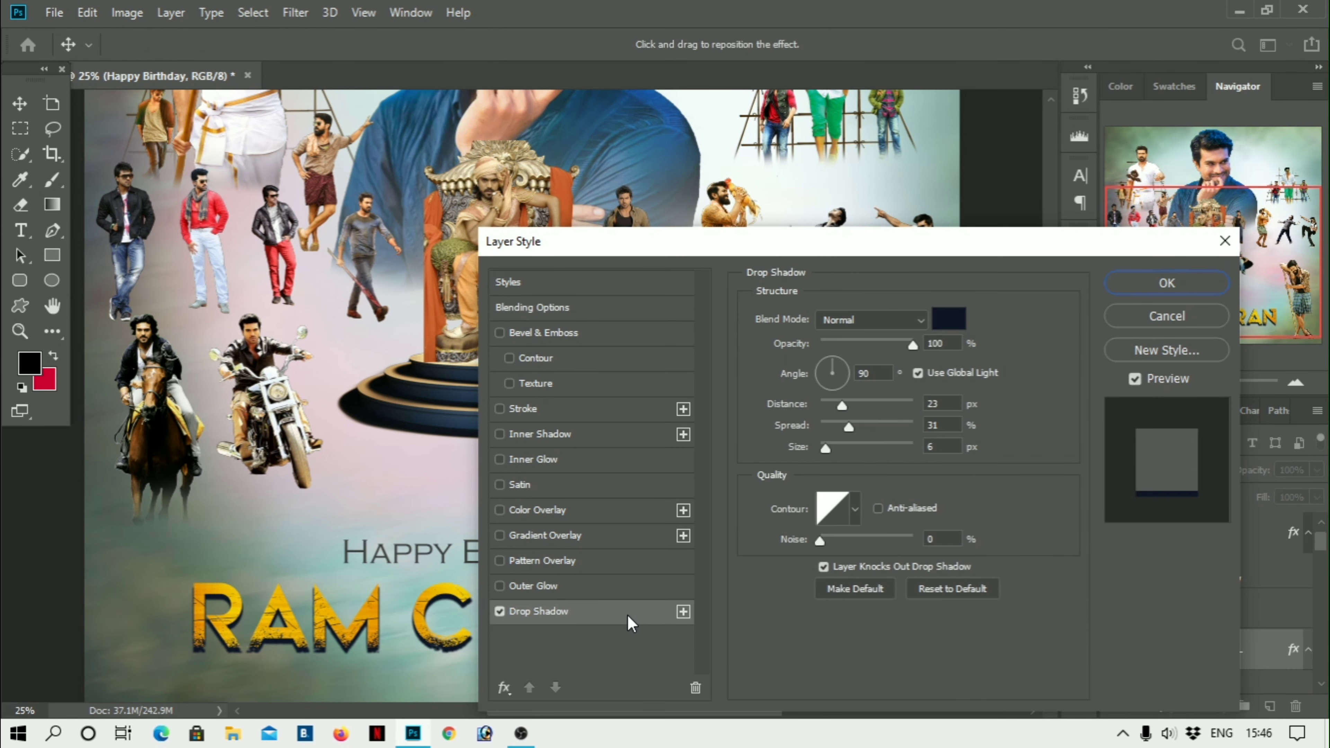
{"action": "left_click", "coordinate": [829, 409]}
{"action": "left_click", "coordinate": [833, 419]}
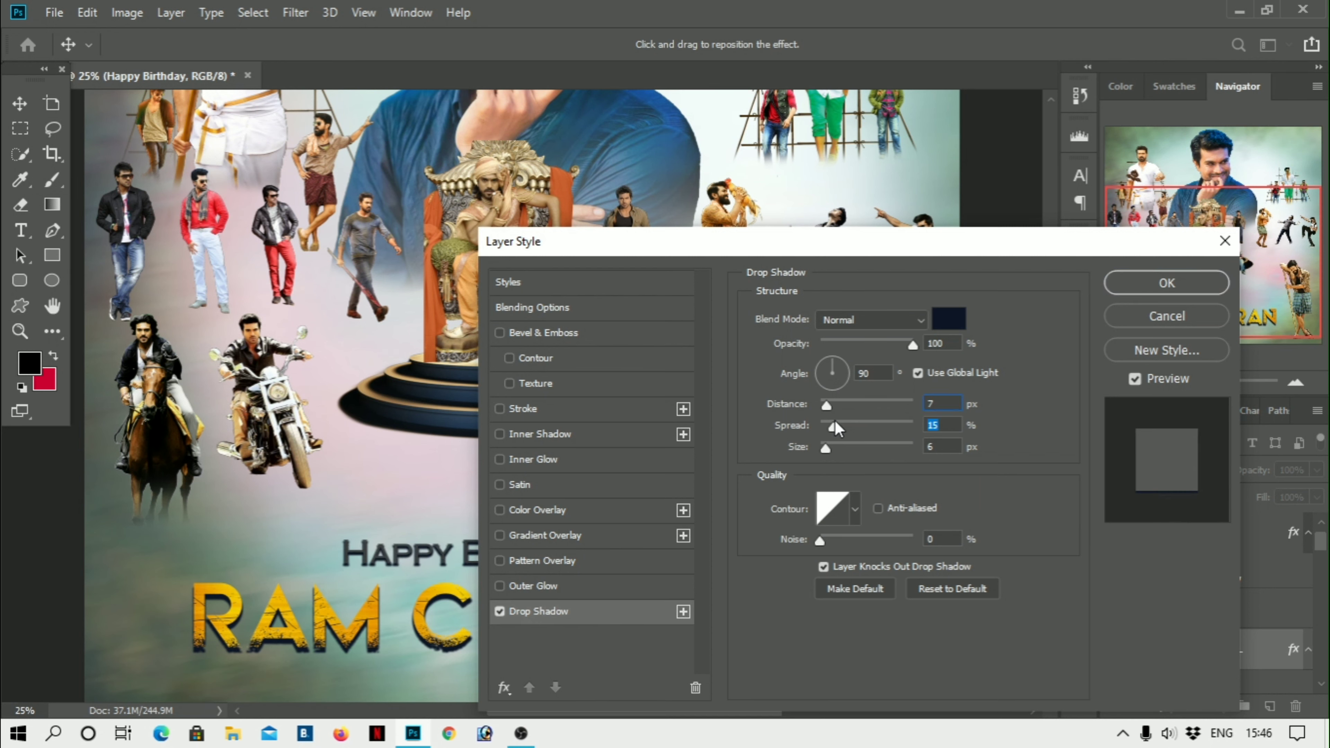
{"action": "left_click_drag", "start_coordinate": [835, 422], "coordinate": [838, 426]}
{"action": "left_click_drag", "start_coordinate": [832, 449], "coordinate": [814, 451]}
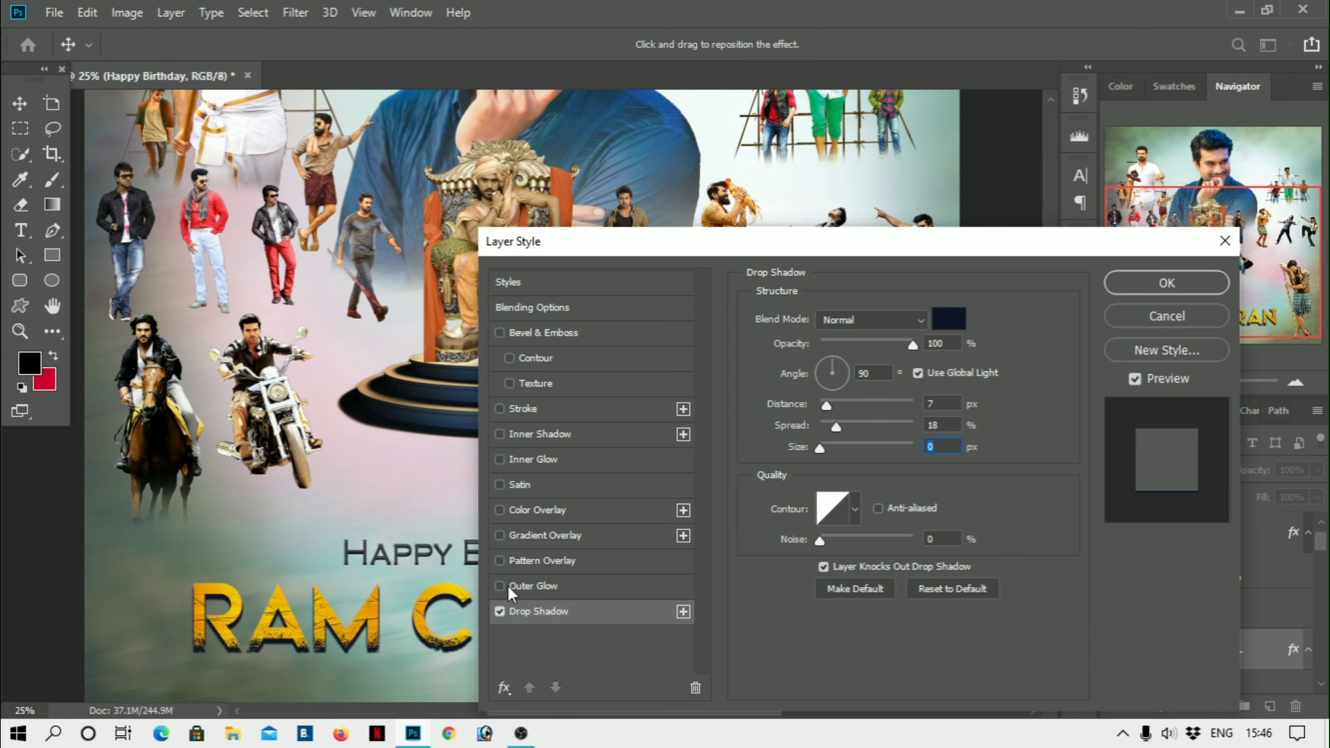
Try a pattern overlay, remove it, and add a pink gradient overlay instead
{"action": "left_click", "coordinate": [515, 564]}
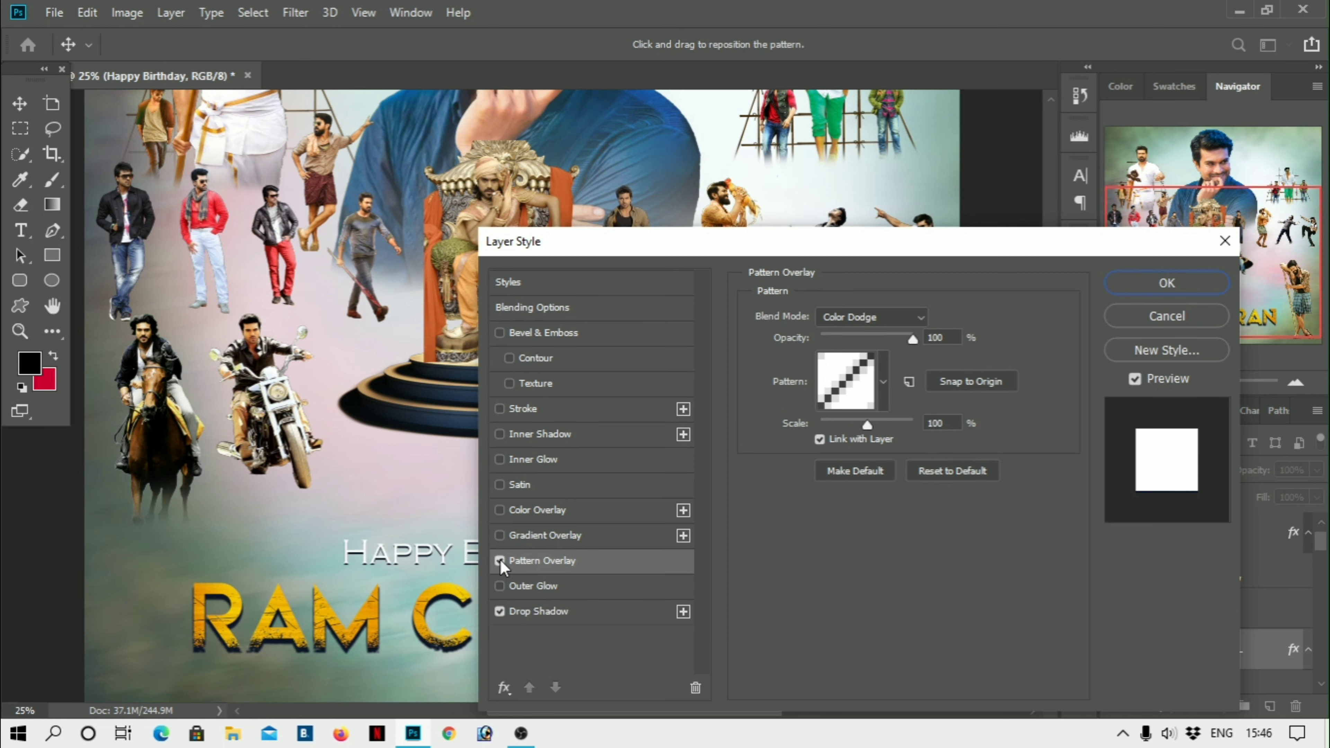
{"action": "left_click", "coordinate": [499, 560]}
{"action": "left_click", "coordinate": [504, 531]}
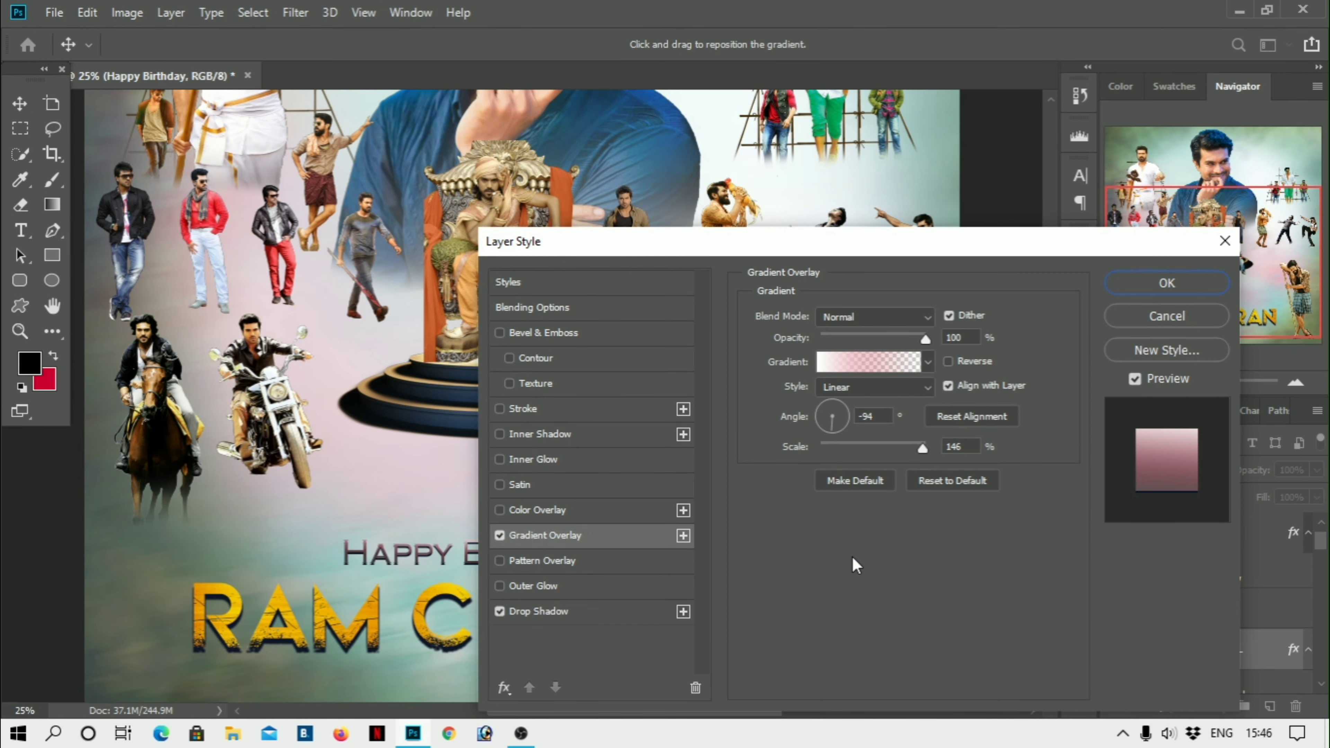
Enable Drop Shadow at distance 8 px, spread 19% and size 6 px, and apply the style
{"action": "left_click", "coordinate": [550, 614]}
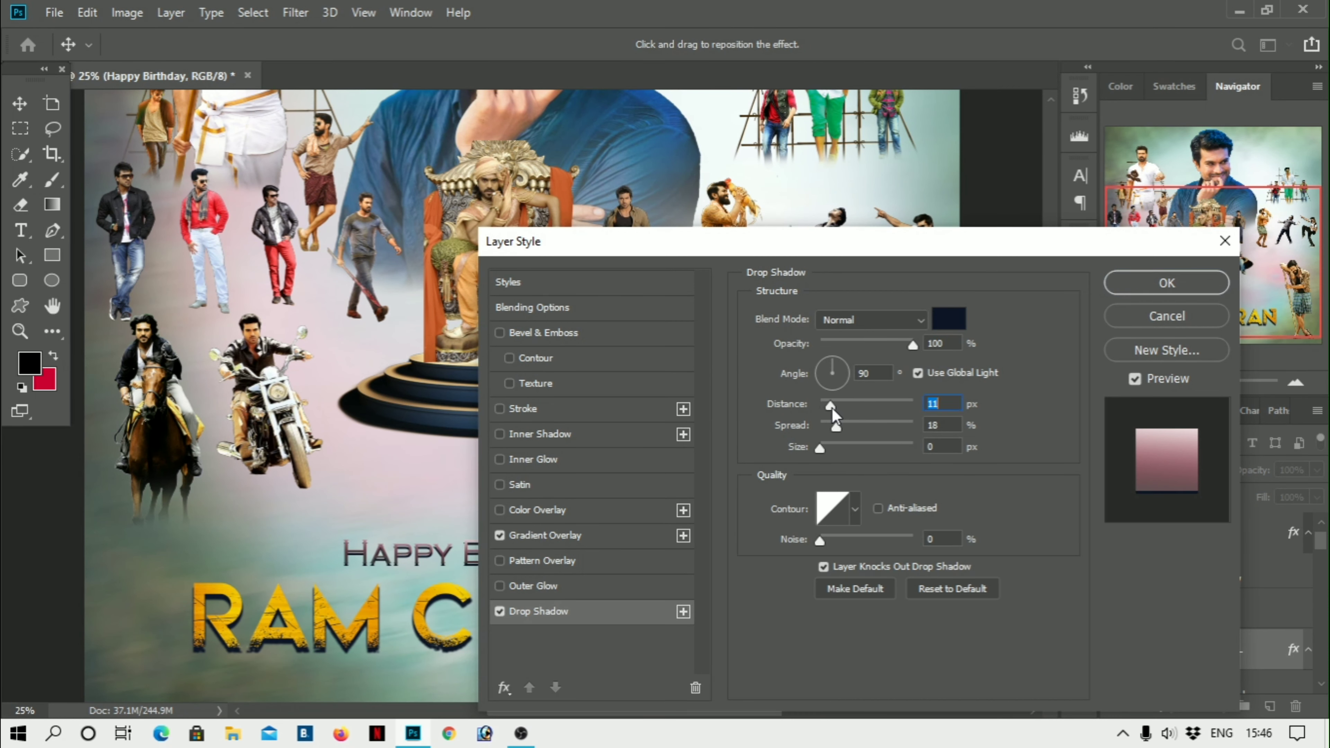
{"action": "mouse_move", "coordinate": [832, 407]}
{"action": "left_mouse_down"}
{"action": "mouse_move", "coordinate": [814, 410]}
{"action": "mouse_move", "coordinate": [825, 416]}
{"action": "left_mouse_up"}
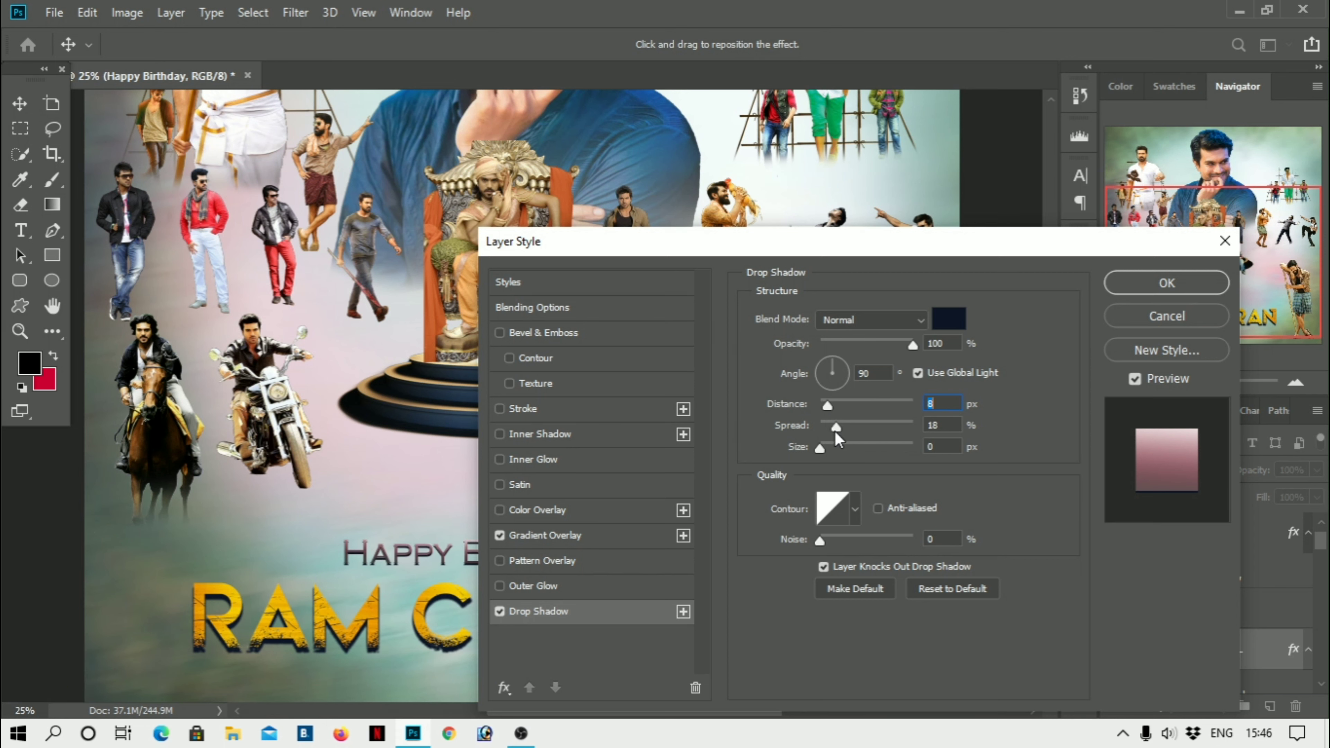
{"action": "mouse_move", "coordinate": [834, 424]}
{"action": "left_mouse_down"}
{"action": "mouse_move", "coordinate": [863, 433]}
{"action": "mouse_move", "coordinate": [827, 439]}
{"action": "left_mouse_up"}
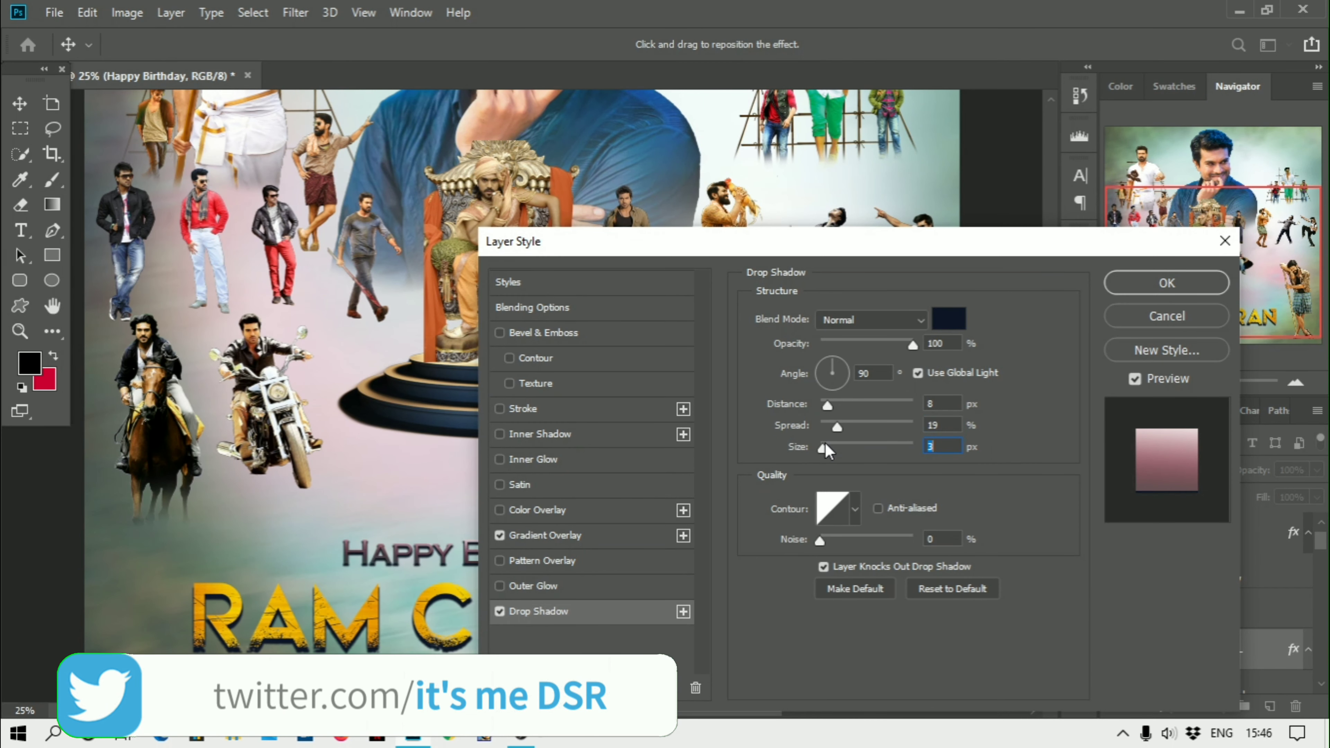
{"action": "left_click_drag", "start_coordinate": [822, 444], "coordinate": [828, 448]}
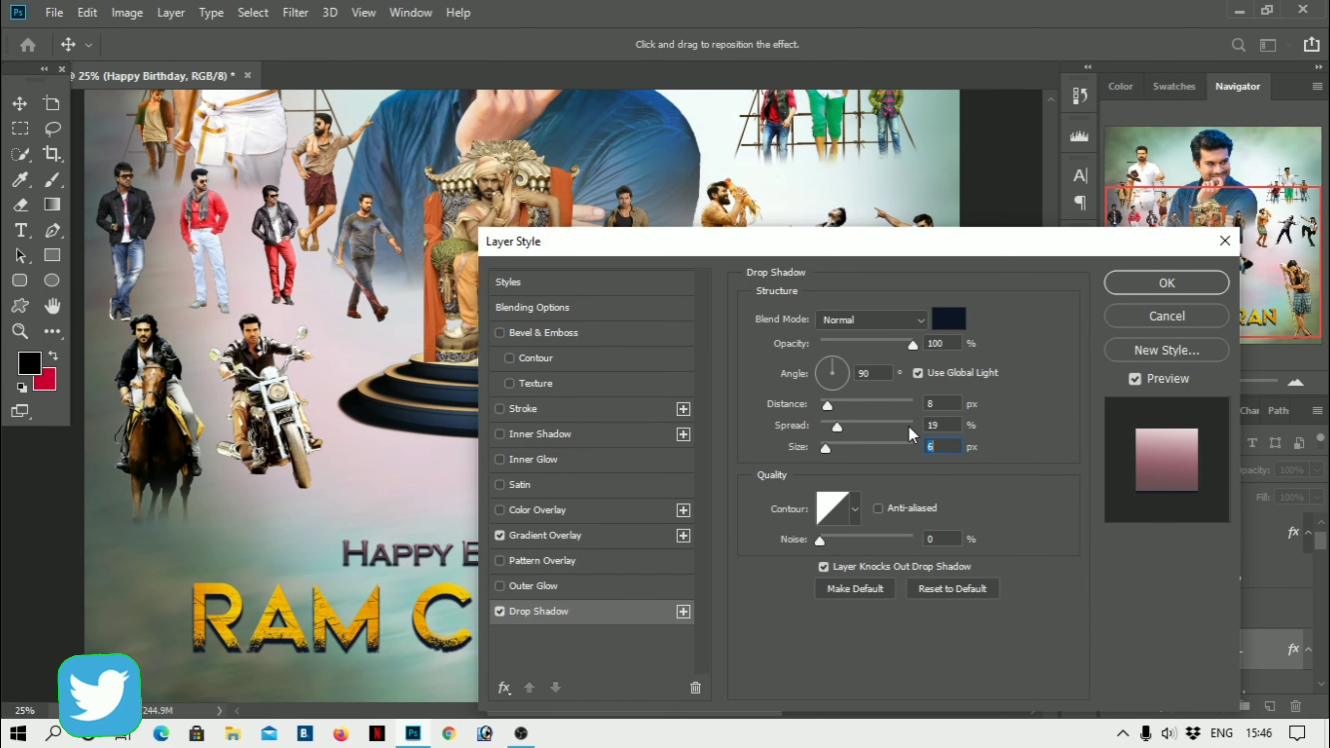
{"action": "left_click", "coordinate": [1152, 287]}
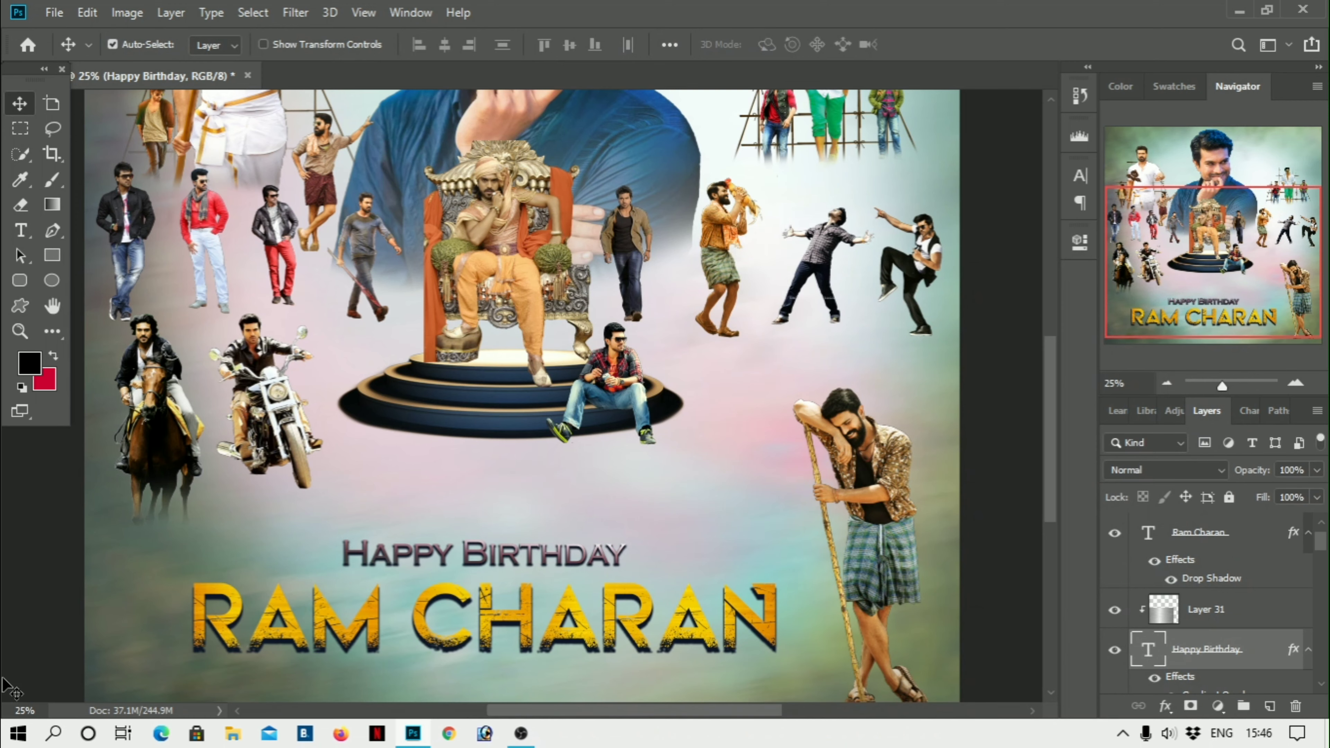
Free-transform HAPPY BIRTHDAY up to about 116% above the title, then select Layer 31
{"action": "key", "text": "ctrl+t"}
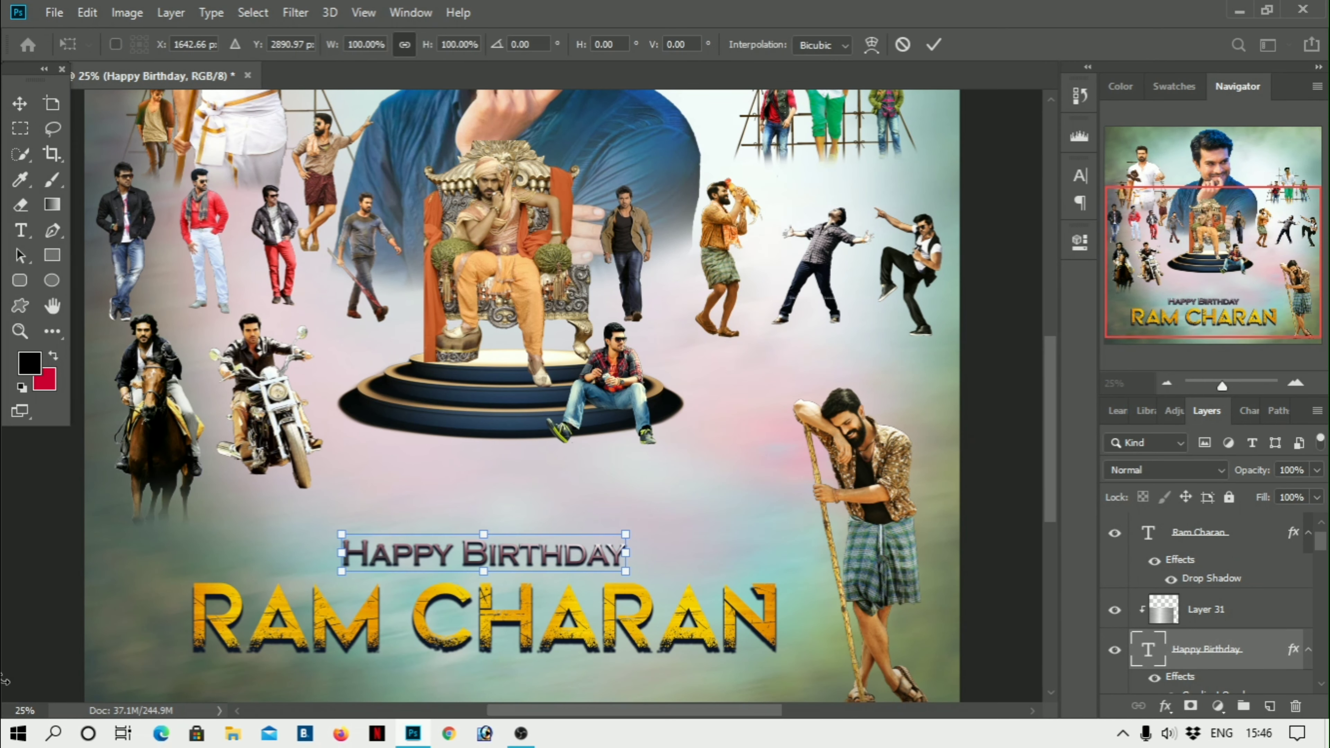
{"action": "key", "text": "ctrl+minus"}
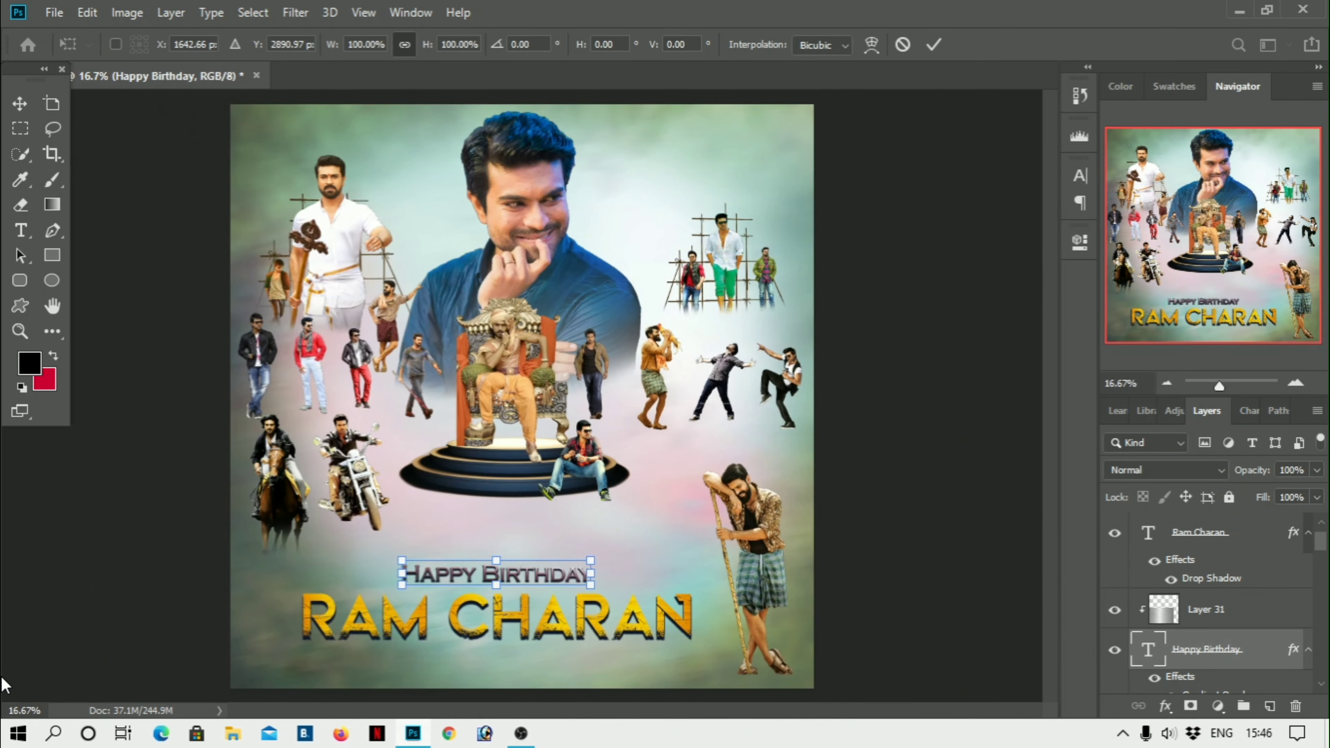
{"action": "mouse_move", "coordinate": [593, 568]}
{"action": "left_mouse_down"}
{"action": "mouse_move", "coordinate": [622, 572]}
{"action": "mouse_move", "coordinate": [587, 577]}
{"action": "left_mouse_up"}
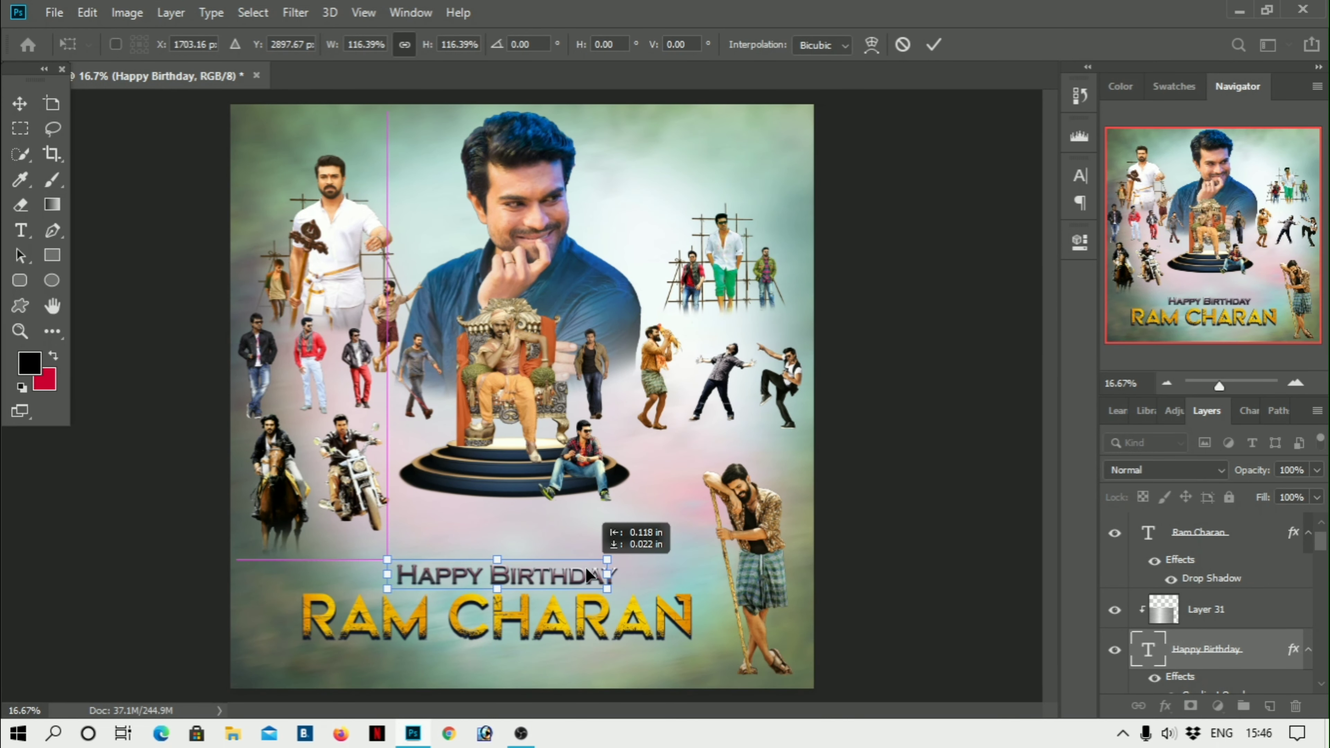
{"action": "key", "text": "Return"}
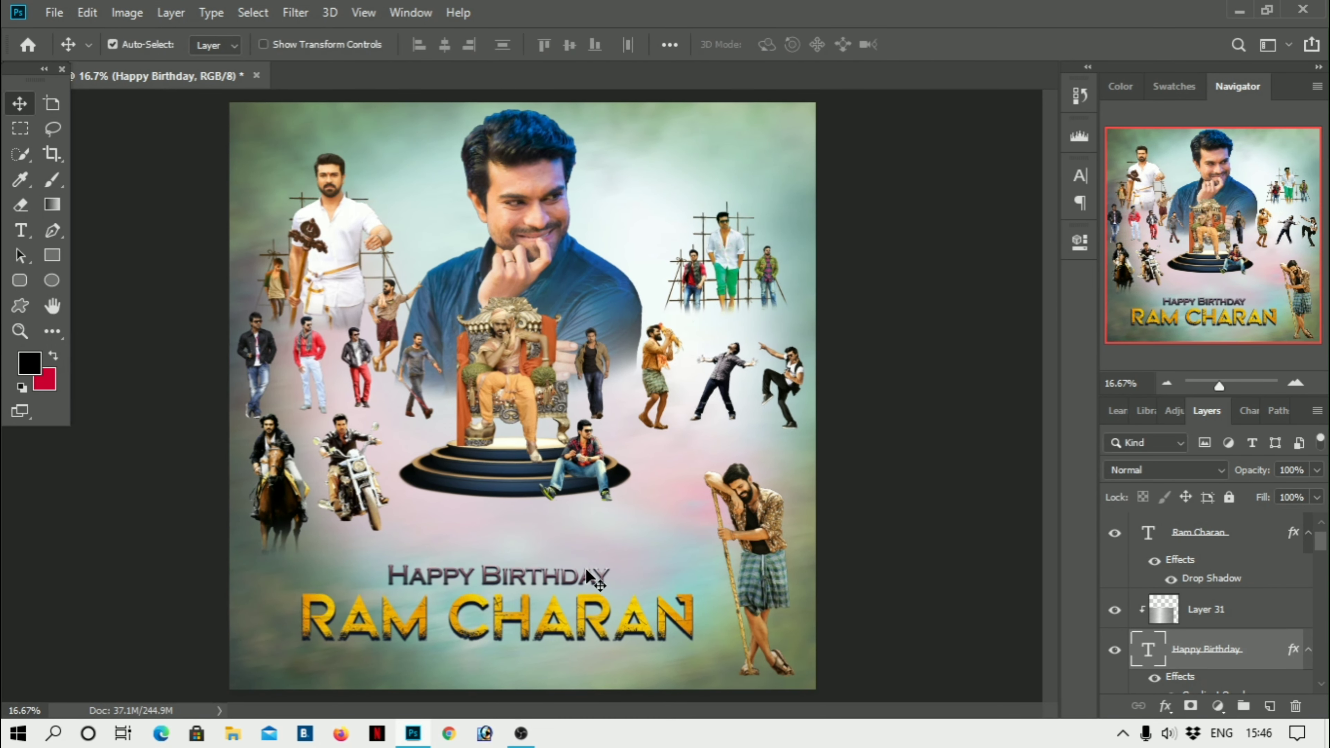
{"action": "key", "text": "ctrl+plus"}
{"action": "key", "text": "ctrl+plus"}
{"action": "scroll", "coordinate": [451, 531], "scroll_direction": "down", "scroll_amount": 3}
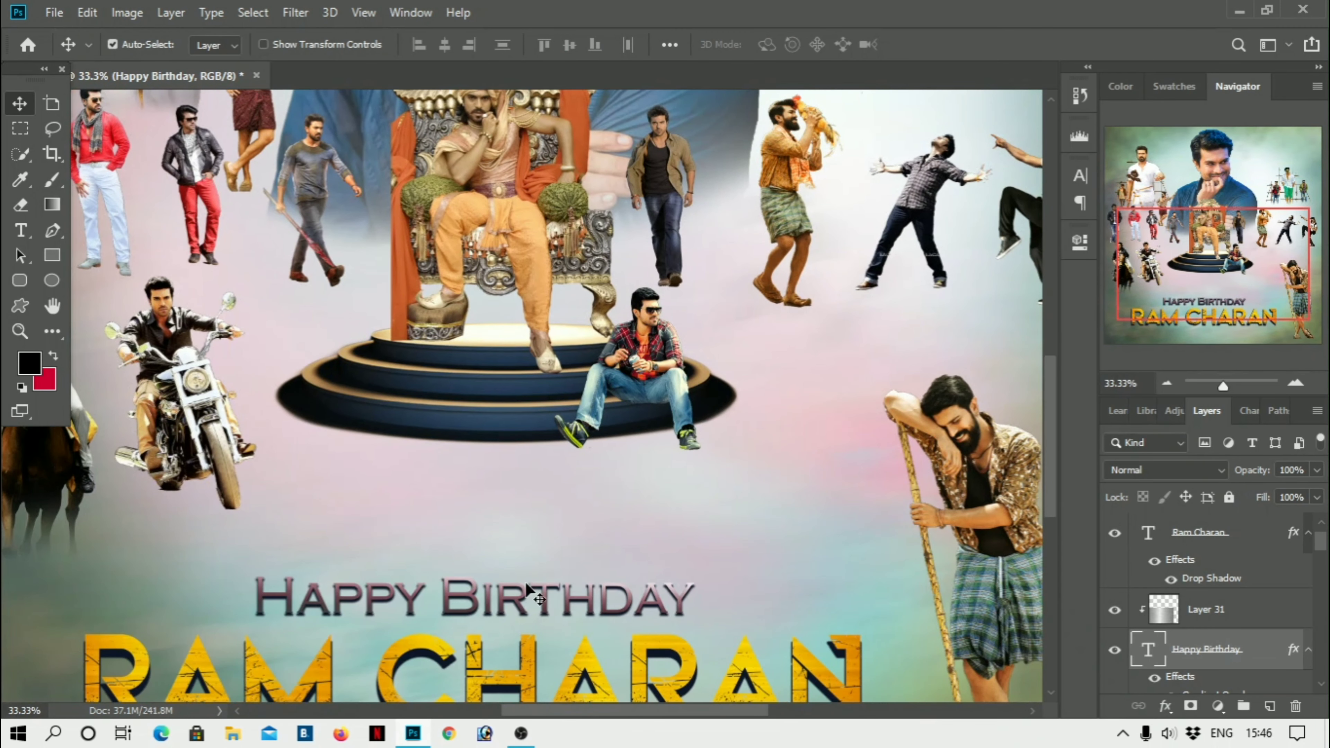
{"action": "left_click", "coordinate": [602, 610]}
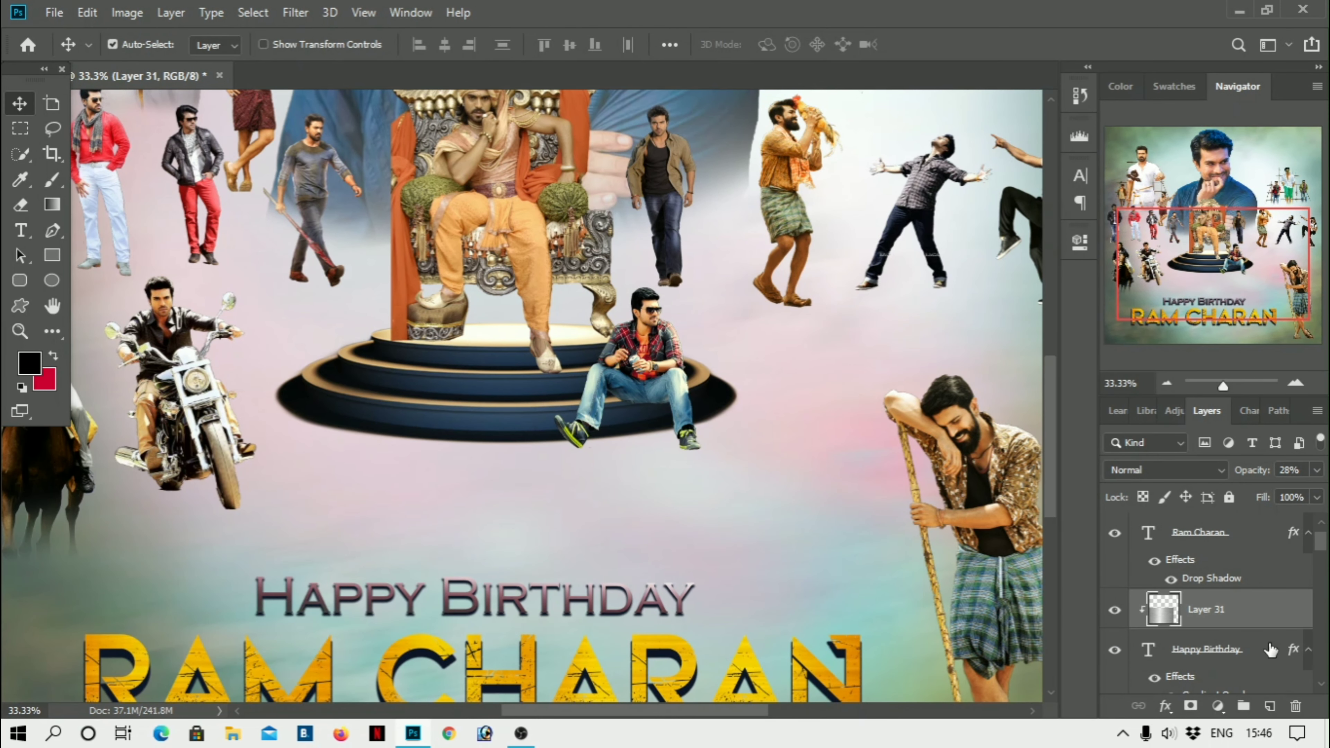
{"action": "double_click", "coordinate": [1224, 613]}
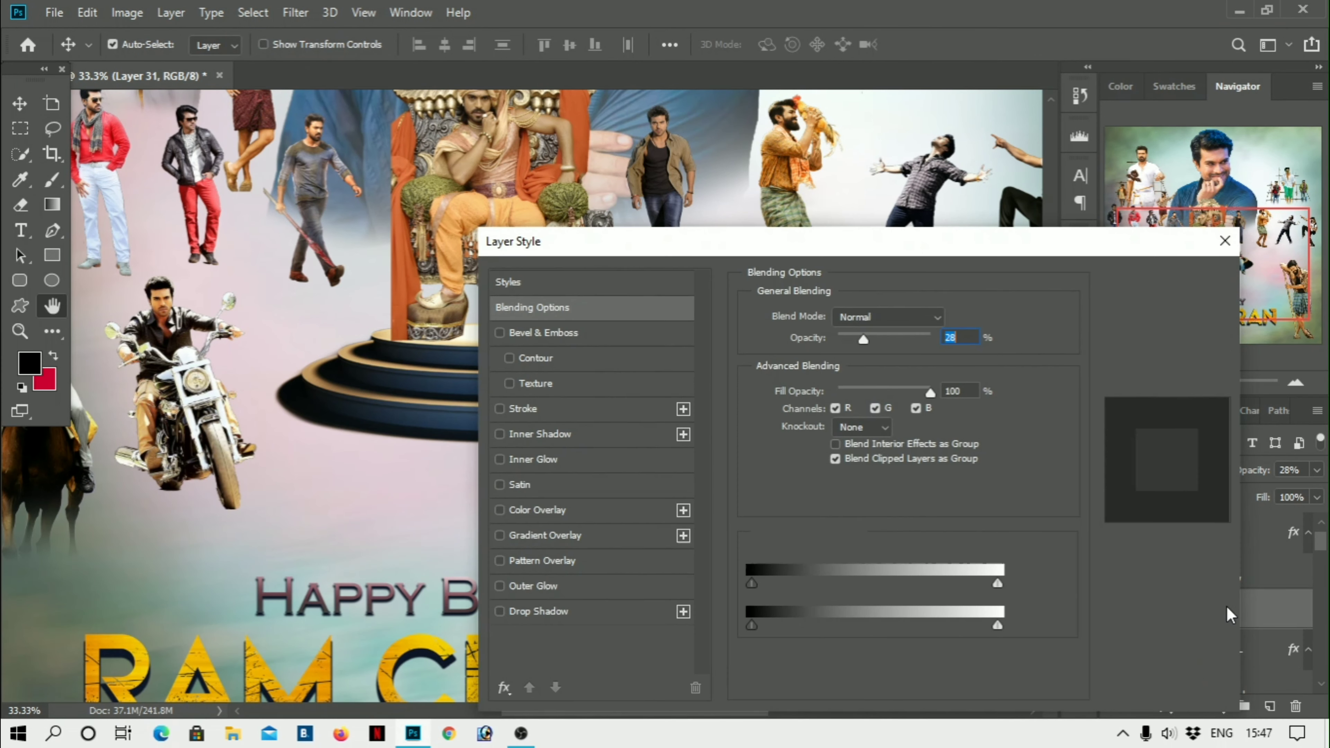
{"action": "left_click", "coordinate": [544, 613]}
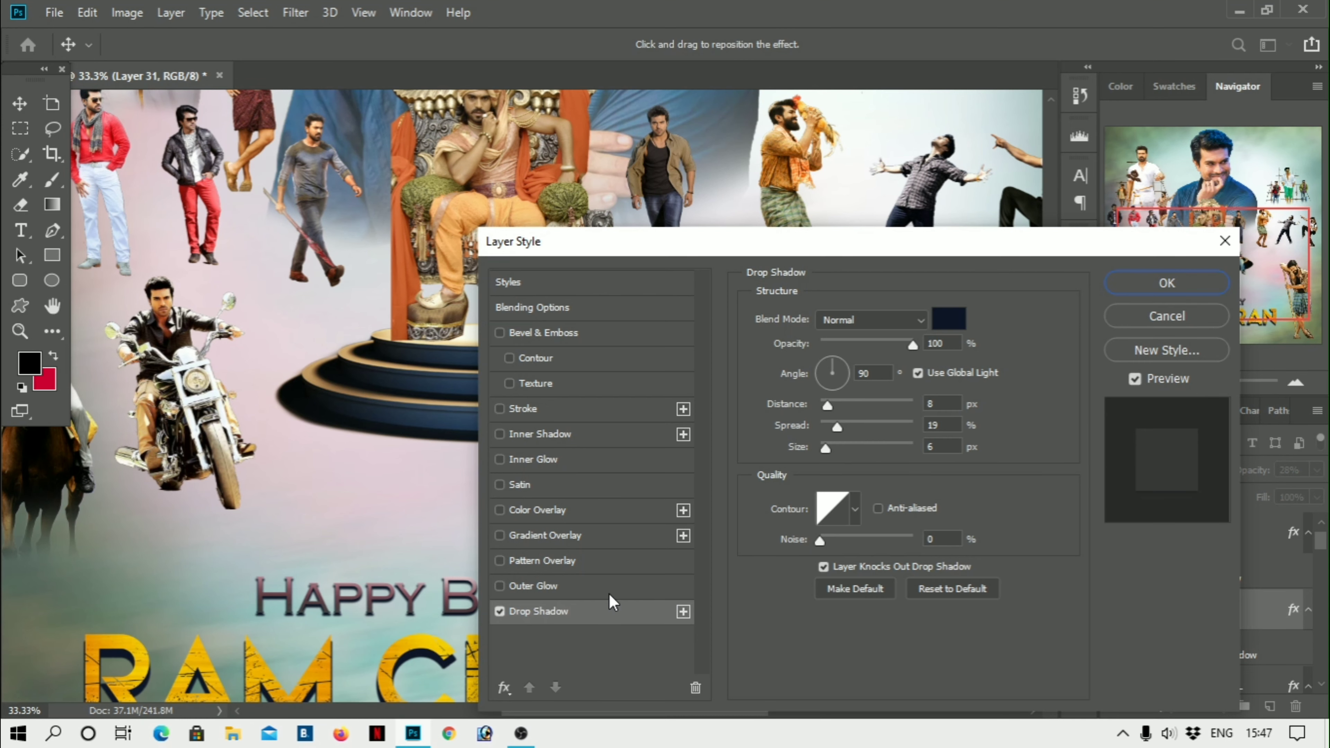
{"action": "left_click", "coordinate": [500, 612]}
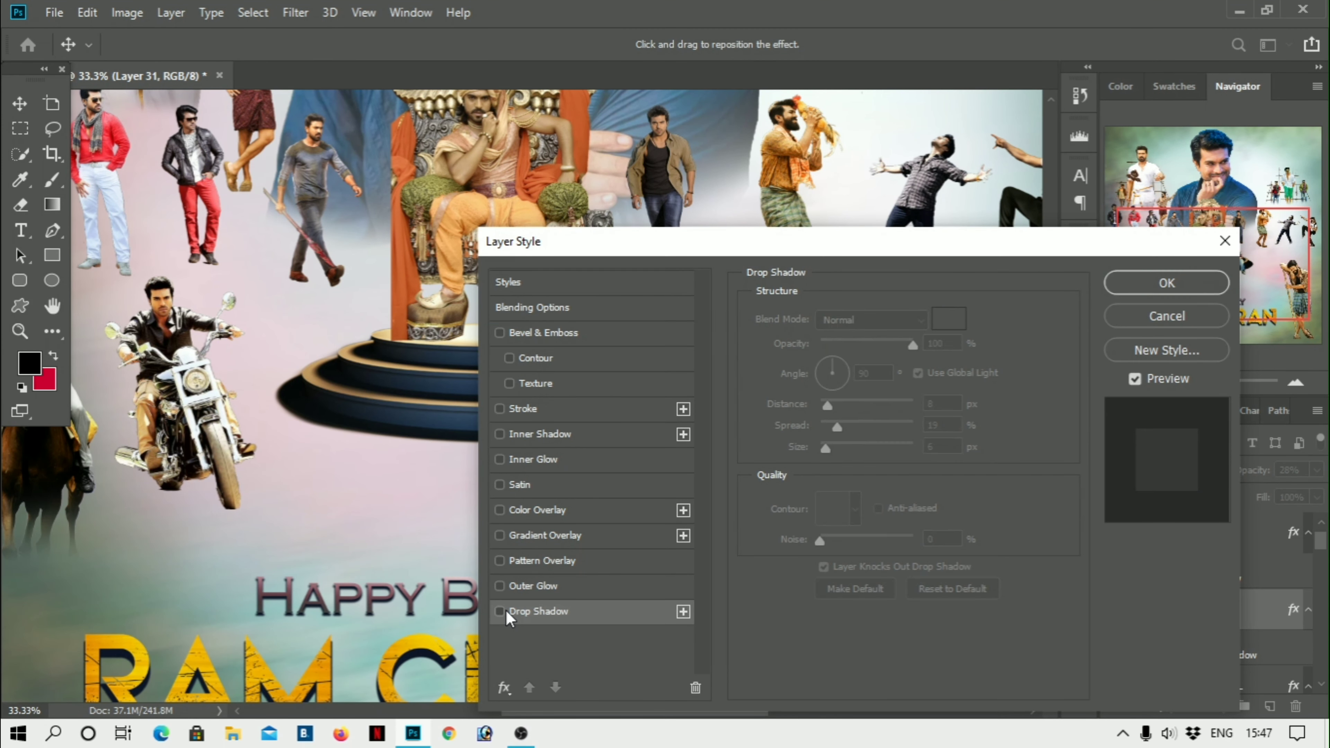
{"action": "left_click", "coordinate": [1202, 317]}
{"action": "scroll", "coordinate": [1229, 622], "scroll_direction": "down", "scroll_amount": 1}
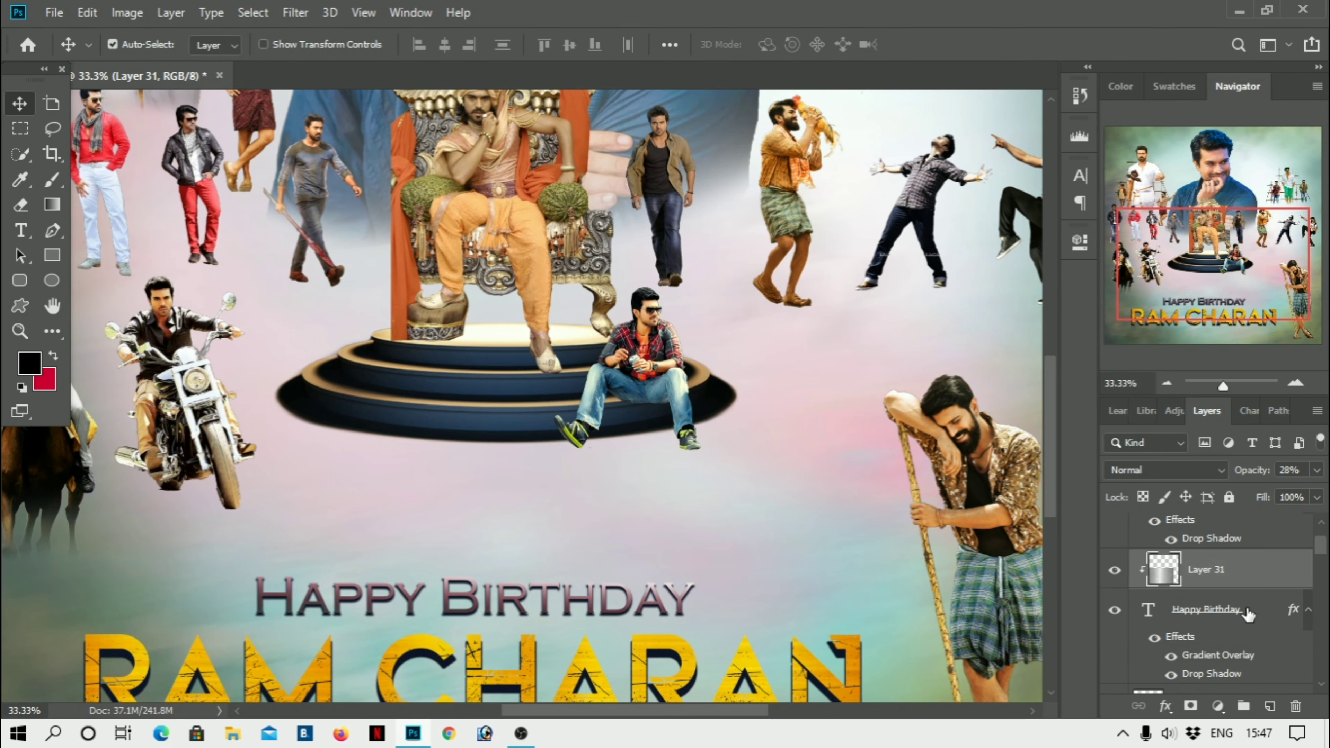
Open the Happy Birthday layer's gradient overlay and select the right end stop's colour
{"action": "left_click", "coordinate": [1253, 610]}
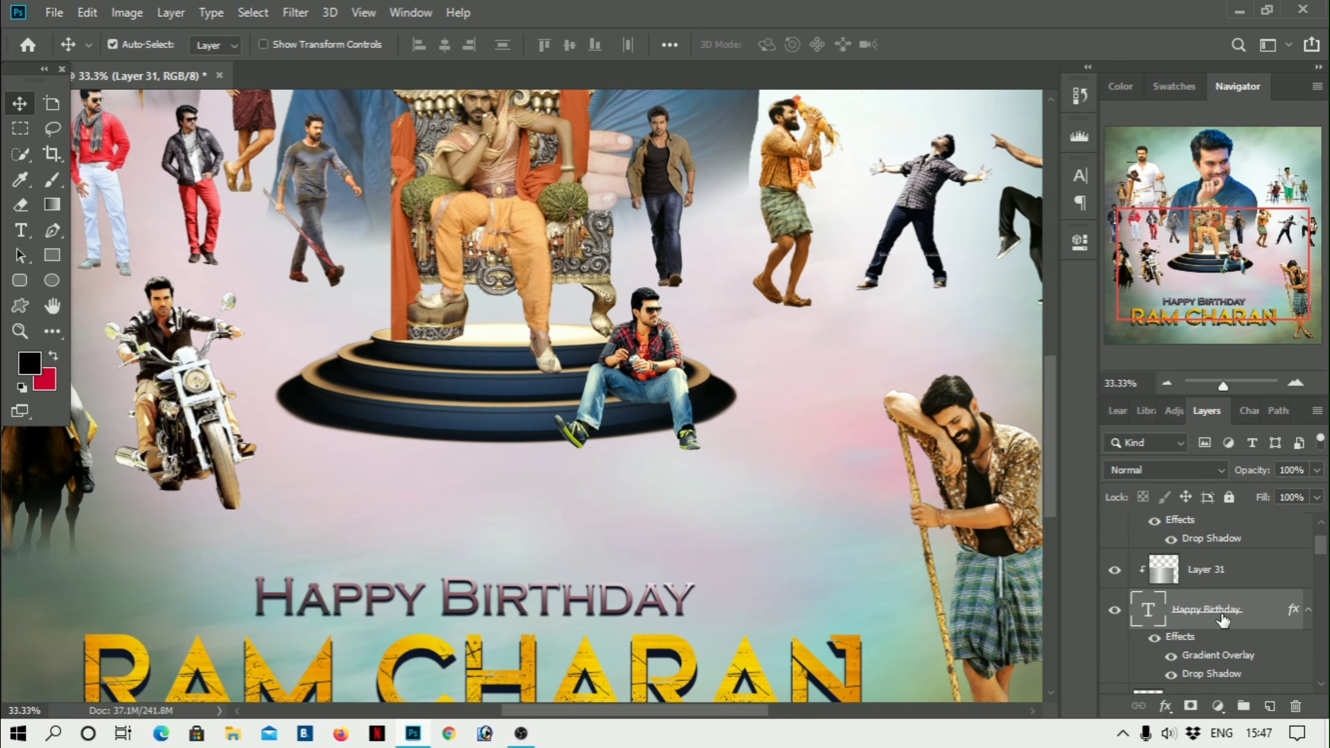
{"action": "double_click", "coordinate": [1177, 610]}
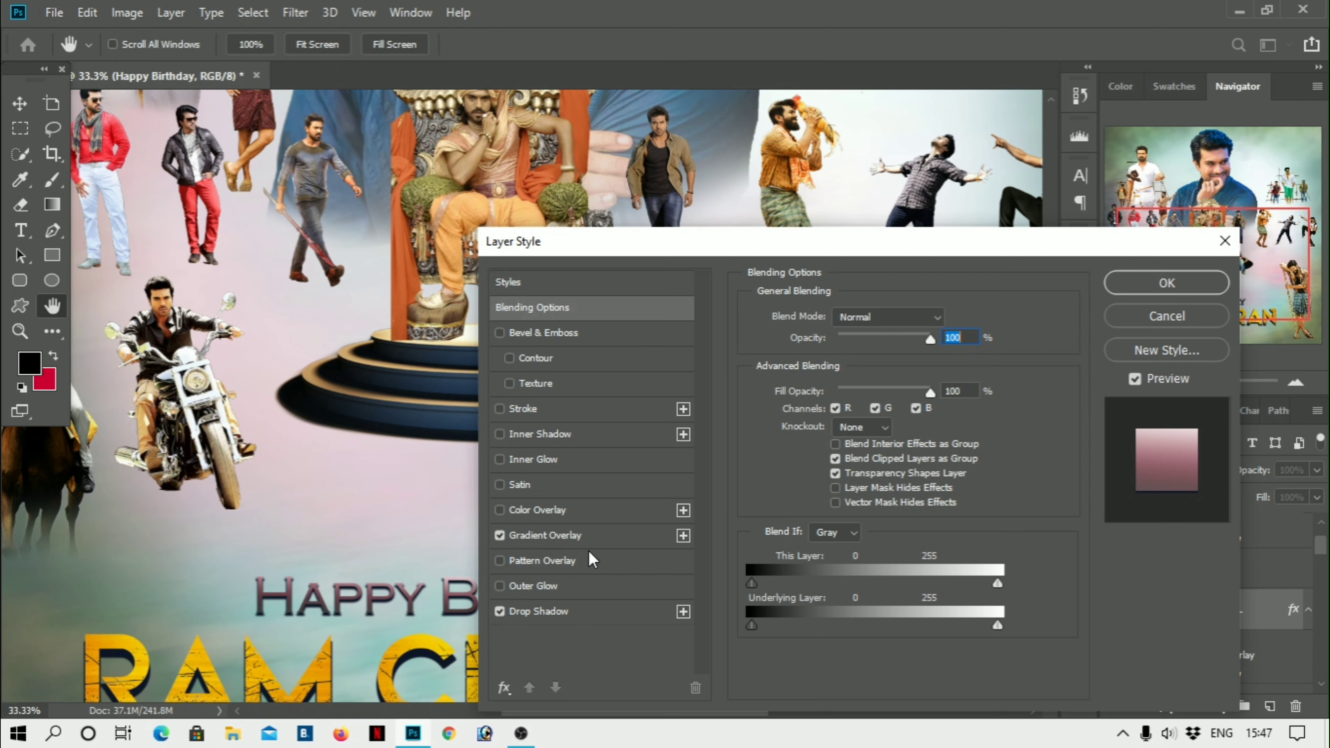
{"action": "left_click", "coordinate": [594, 540]}
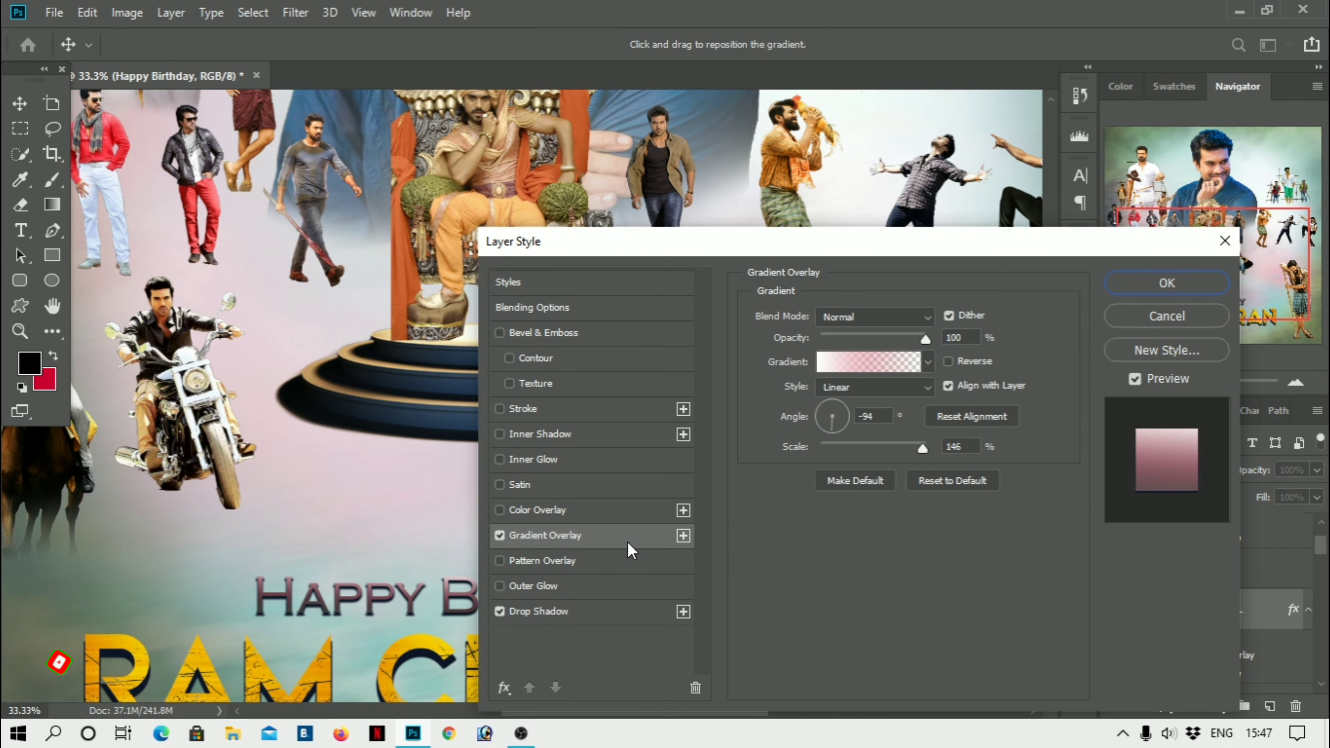
{"action": "left_click", "coordinate": [890, 371]}
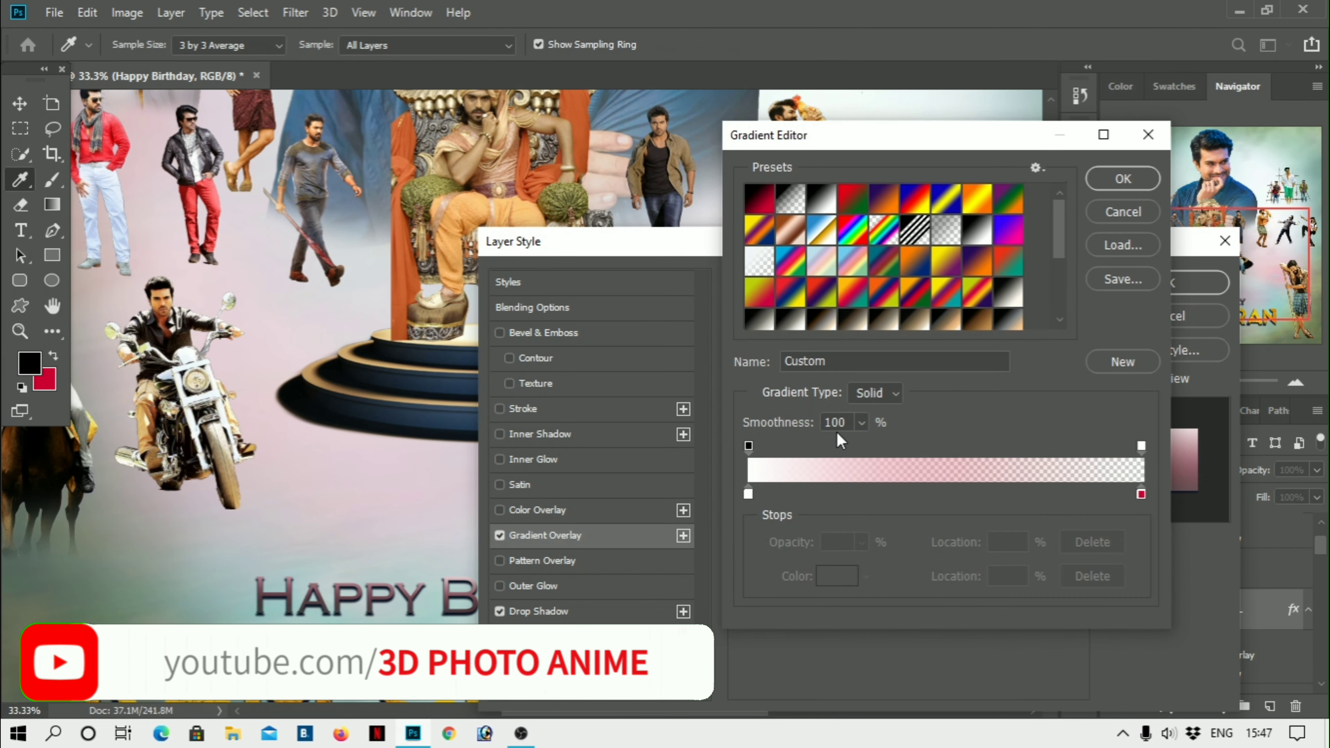
{"action": "left_click", "coordinate": [1141, 496]}
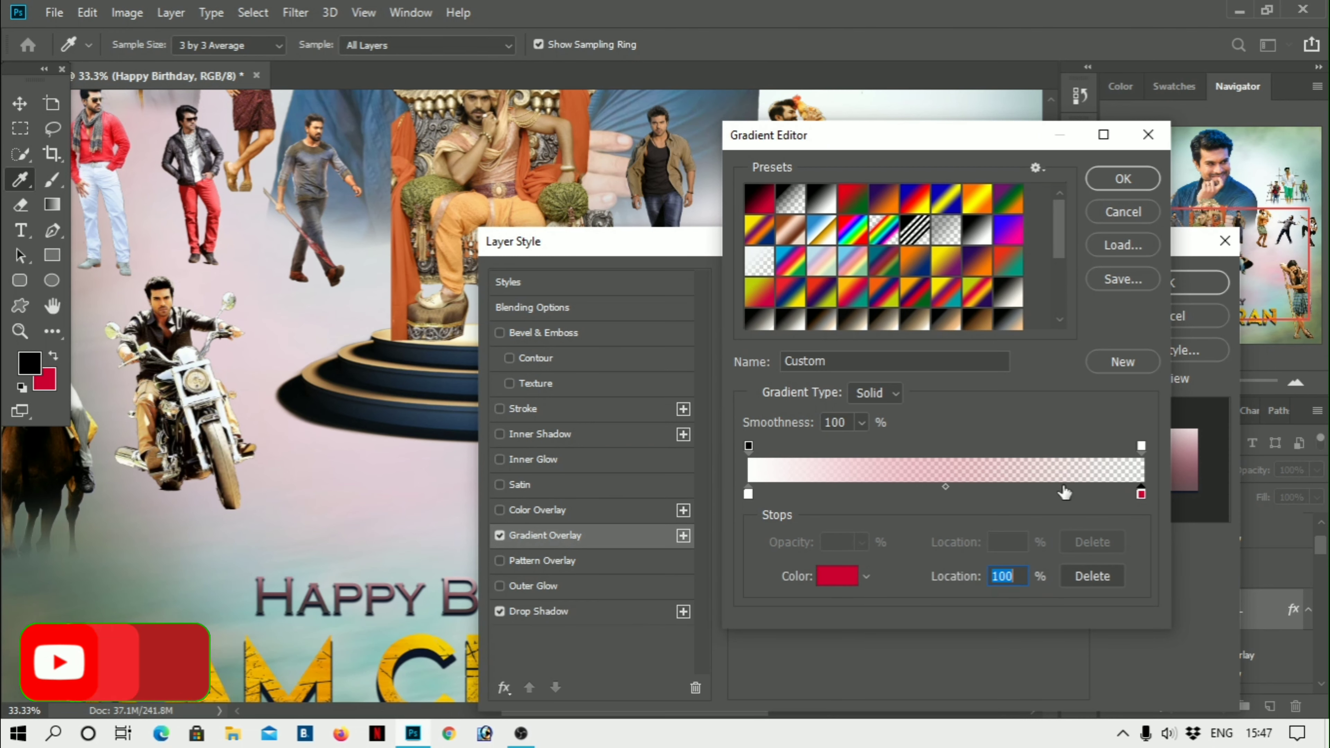
{"action": "left_click", "coordinate": [838, 576]}
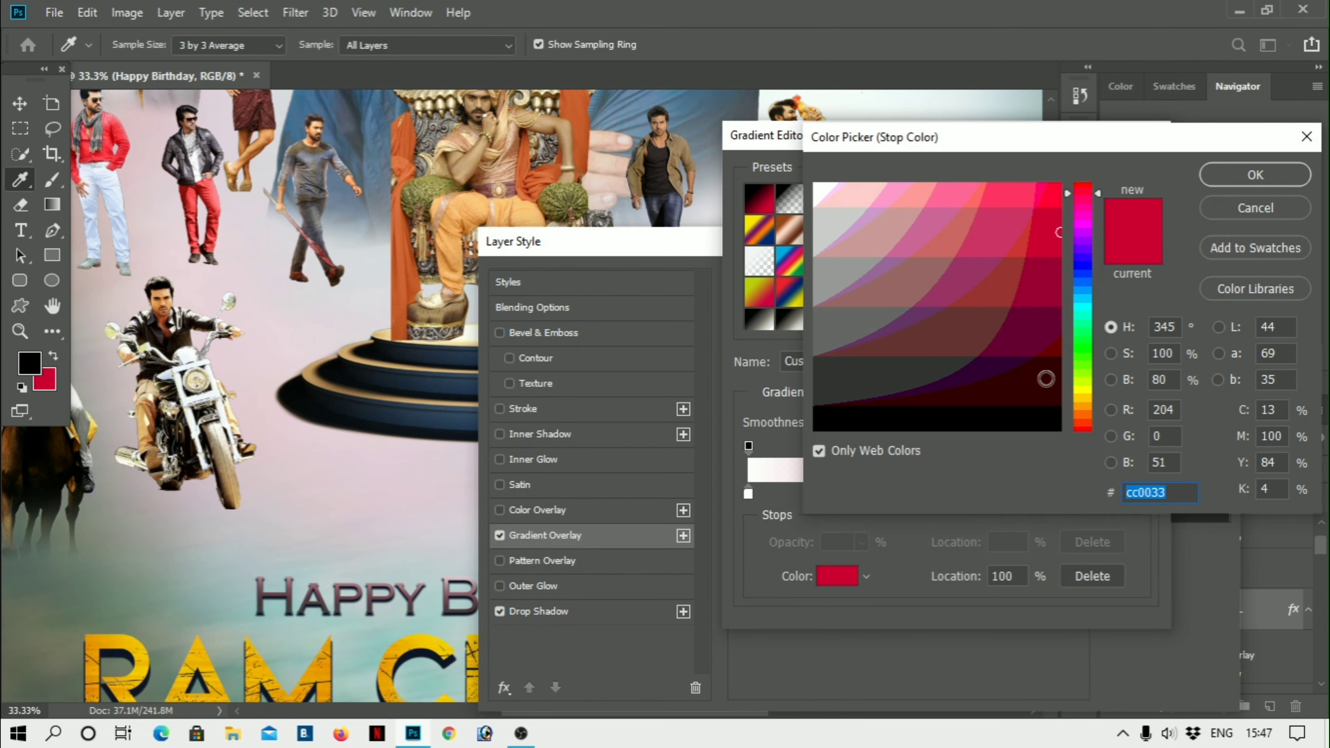
Try yellow, yellow-green, purple and orange shades for the right gradient stop
{"action": "left_click", "coordinate": [1098, 387]}
{"action": "left_click", "coordinate": [1039, 186]}
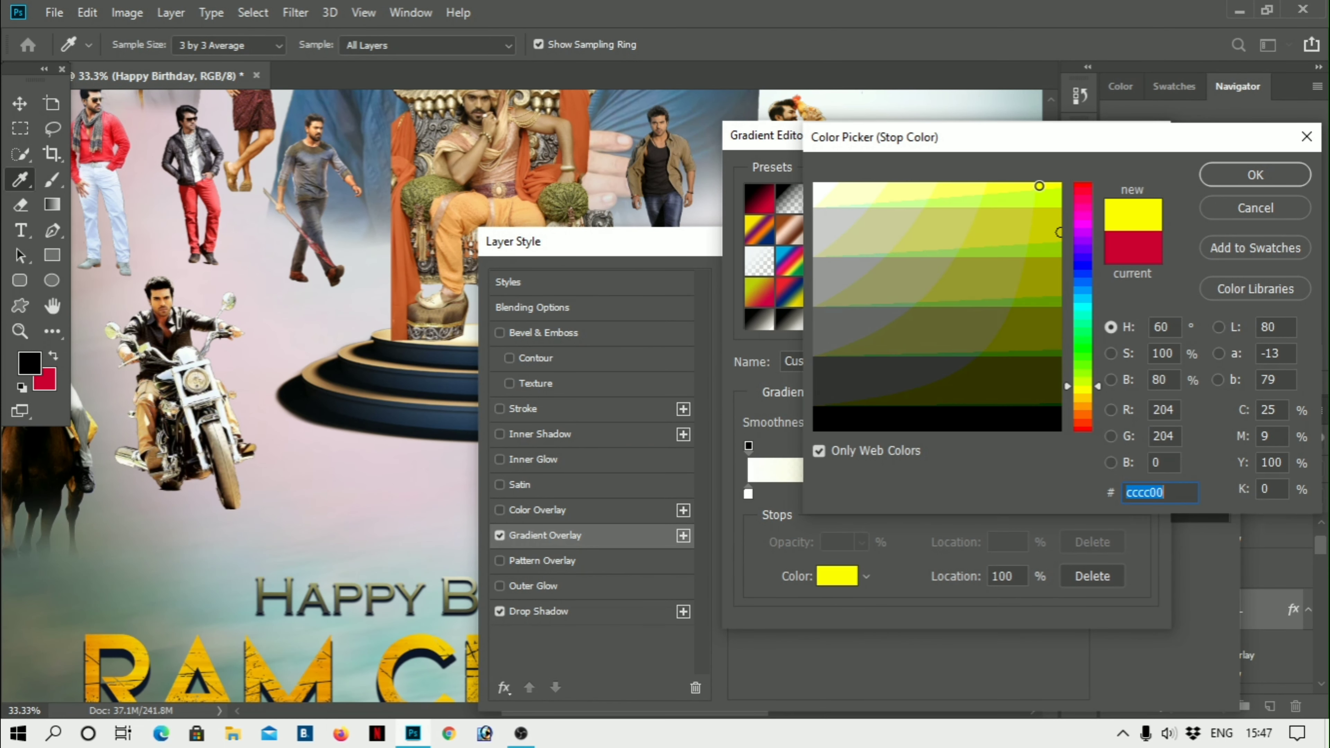
{"action": "left_click", "coordinate": [834, 194]}
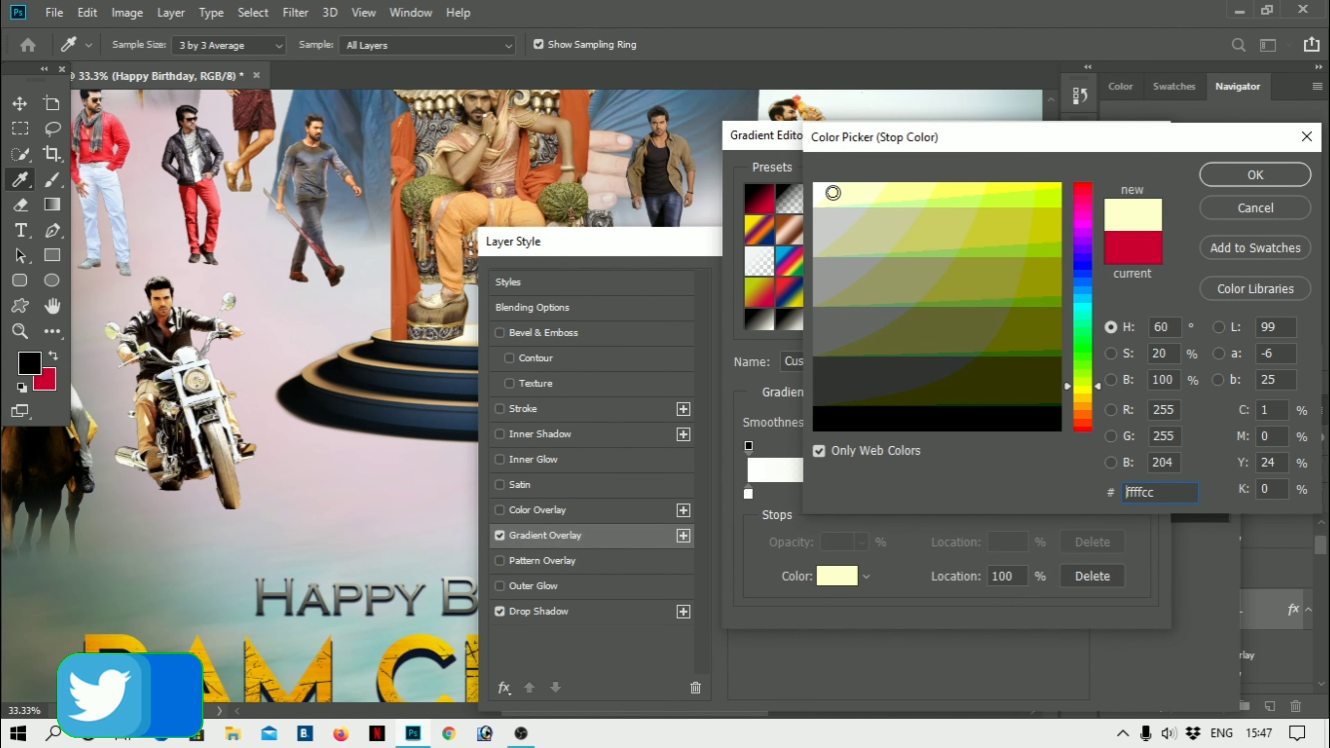
{"action": "left_click", "coordinate": [998, 203]}
{"action": "left_click", "coordinate": [1058, 204]}
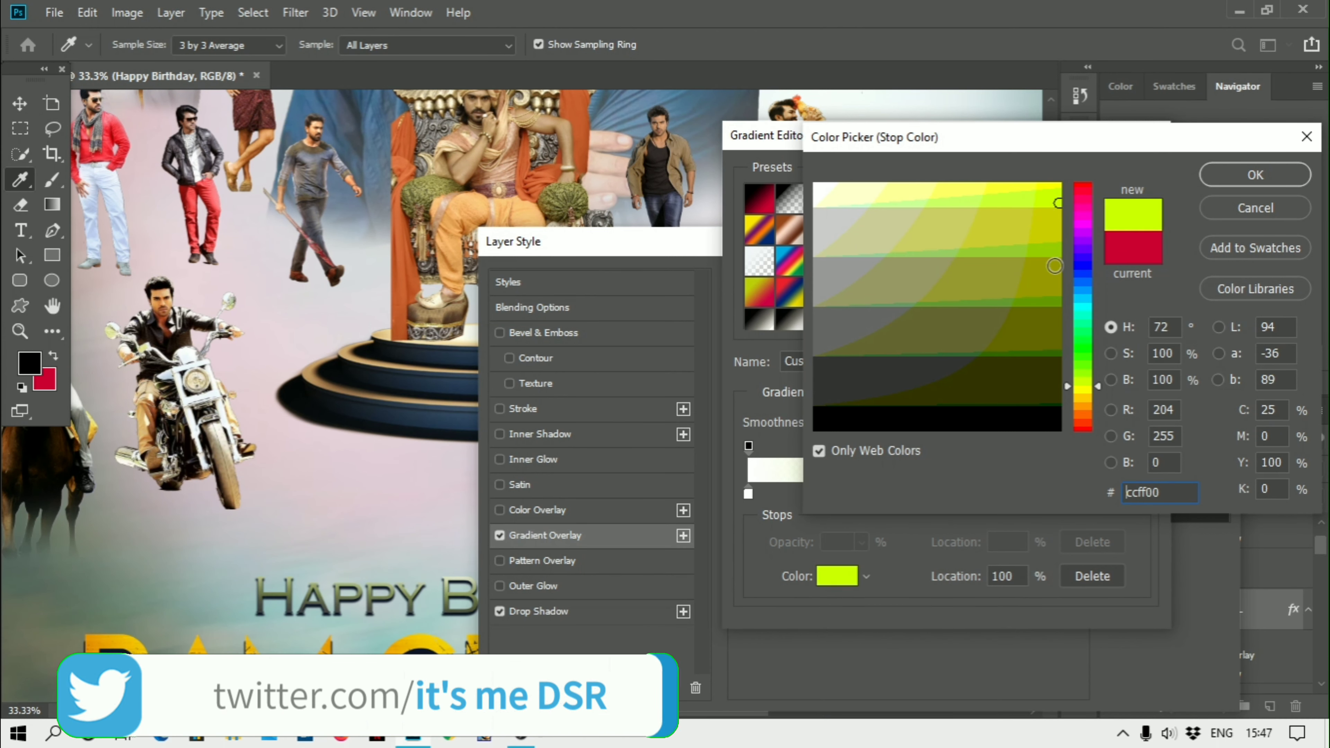
{"action": "left_click", "coordinate": [1082, 250]}
{"action": "left_click", "coordinate": [1046, 230]}
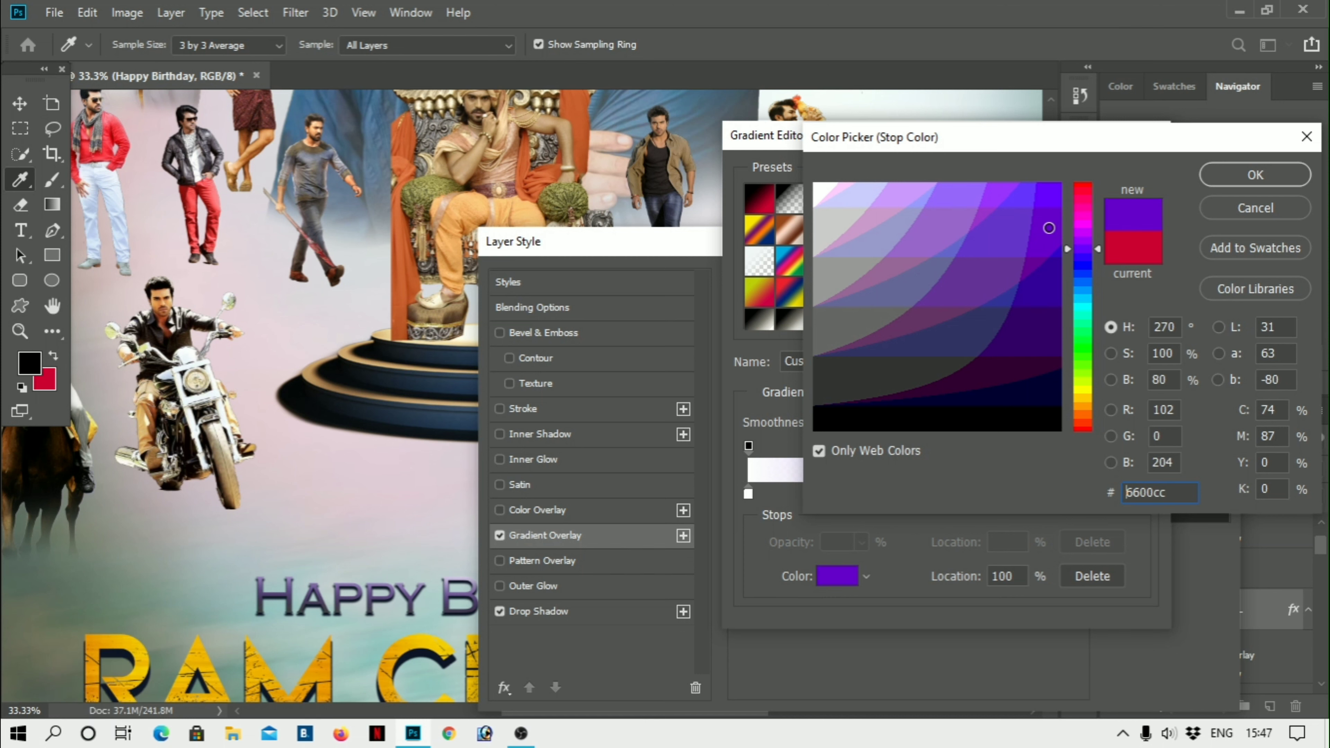
{"action": "left_click", "coordinate": [1082, 348]}
{"action": "left_click", "coordinate": [1083, 409]}
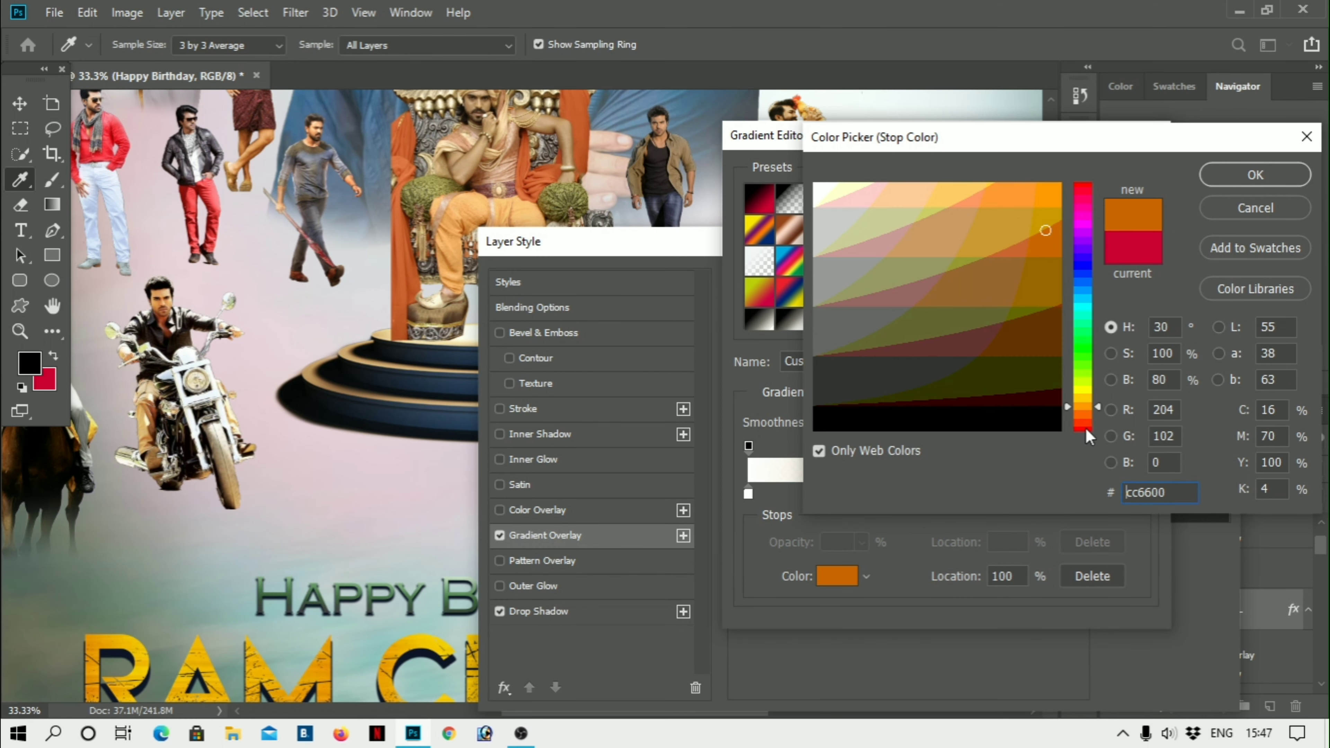
{"action": "left_click", "coordinate": [1016, 191]}
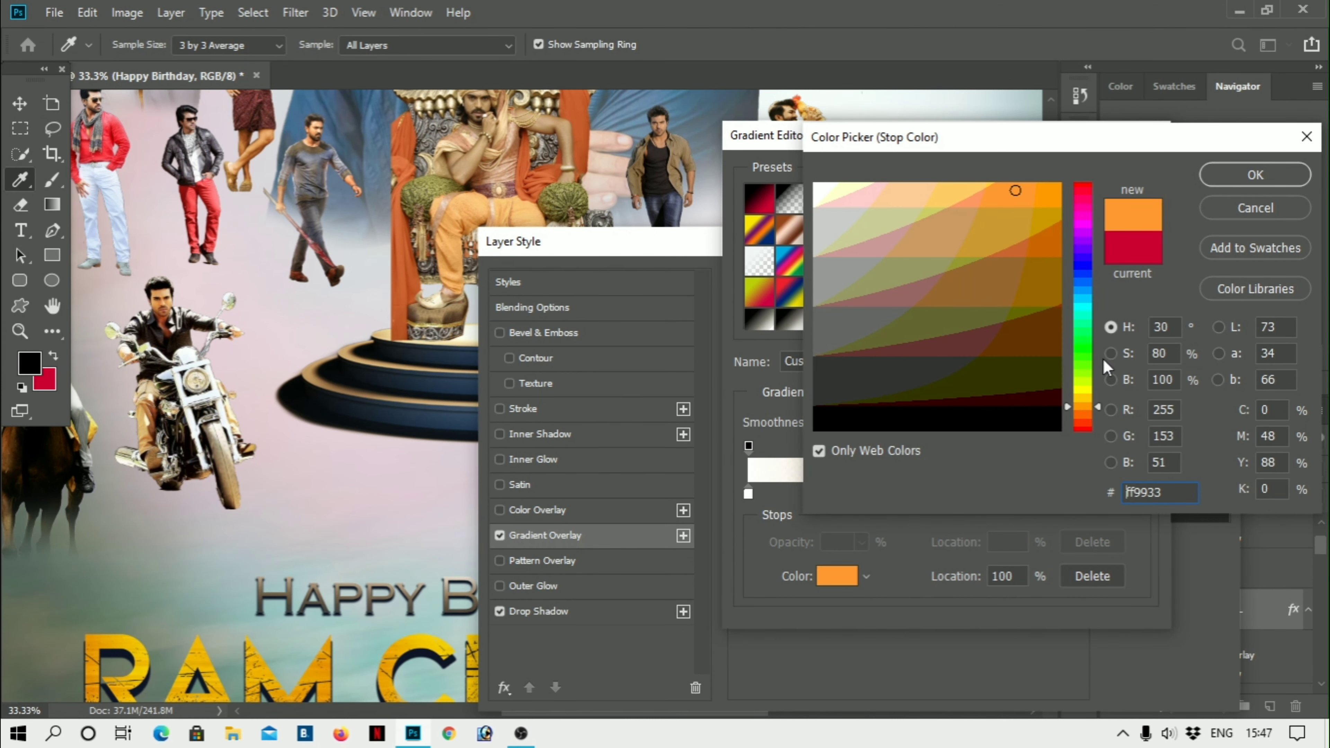
Cycle the stop through red and pink, settling on bright green 00ff00
{"action": "left_click_drag", "start_coordinate": [1083, 411], "coordinate": [1083, 428]}
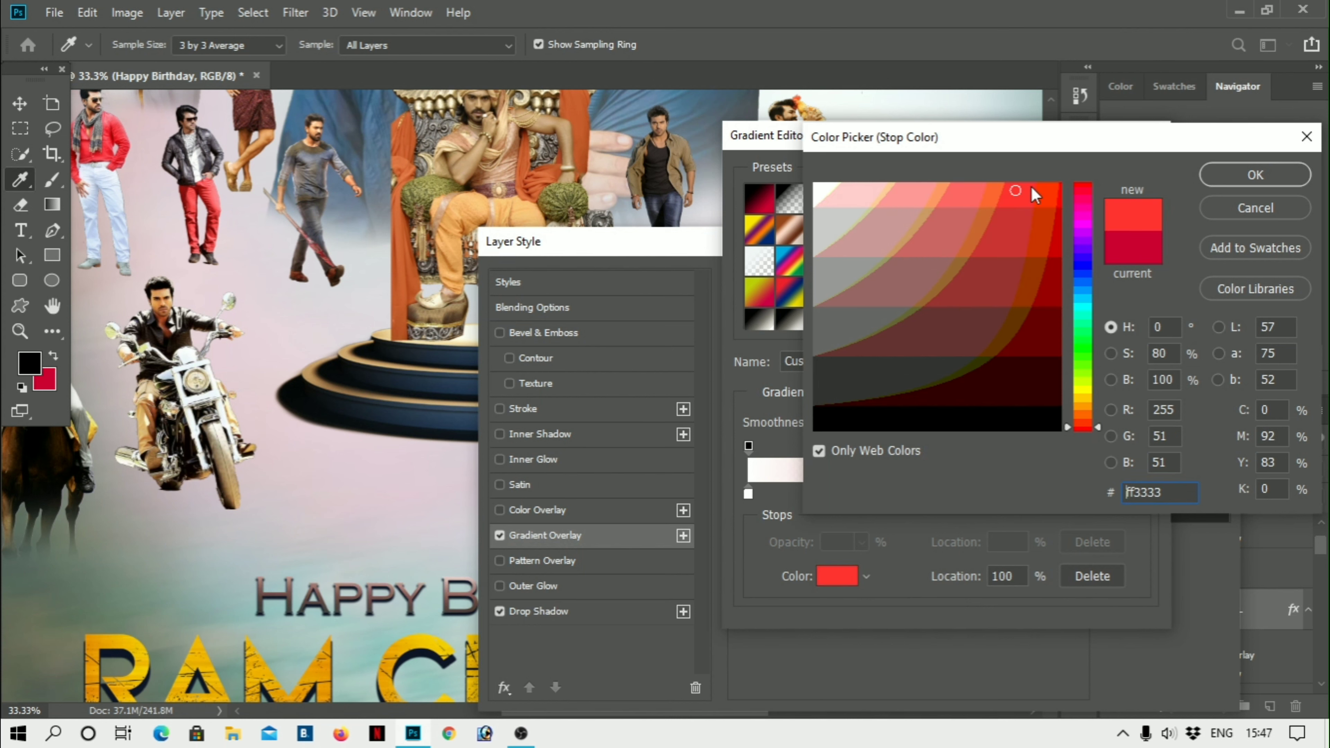
{"action": "left_click", "coordinate": [1082, 191]}
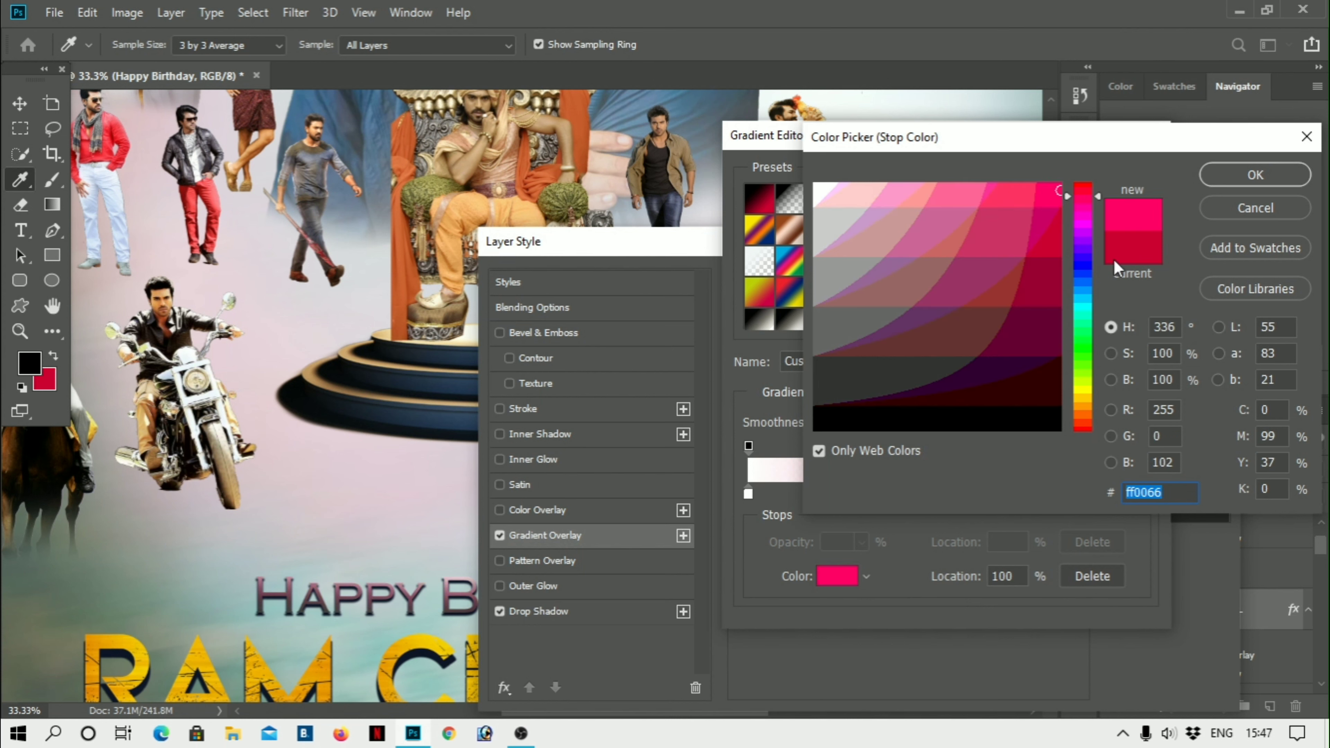
{"action": "left_click", "coordinate": [1084, 348]}
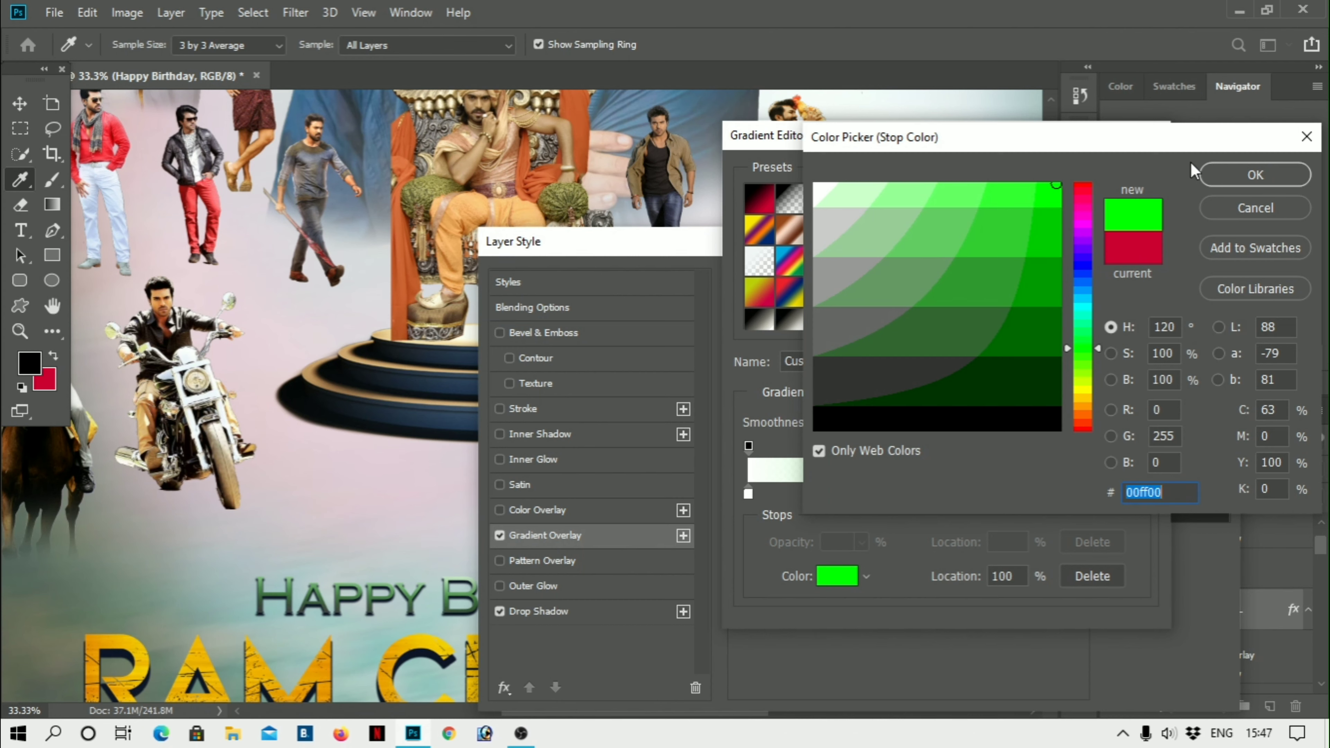
{"action": "left_click", "coordinate": [1255, 174]}
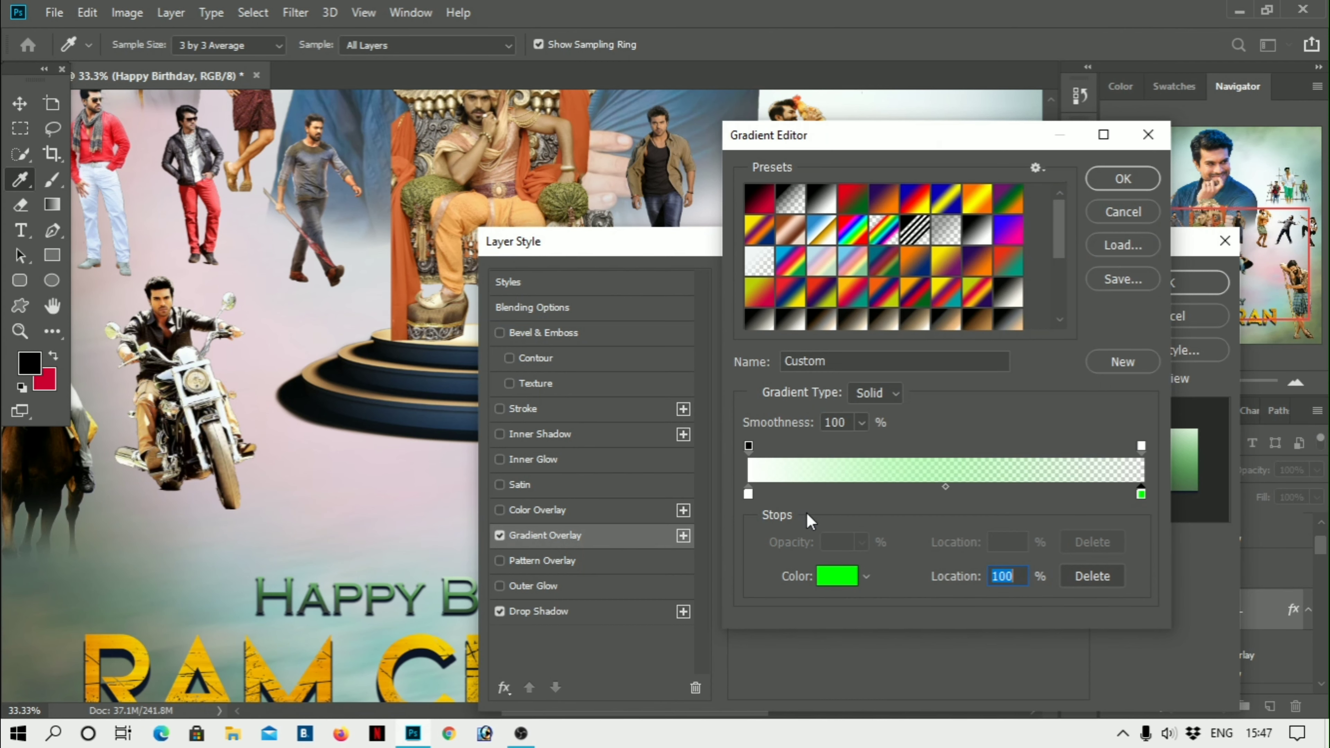
Shift the gradient midpoint left and apply the Foreground to Transparent preset
{"action": "left_click", "coordinate": [749, 496]}
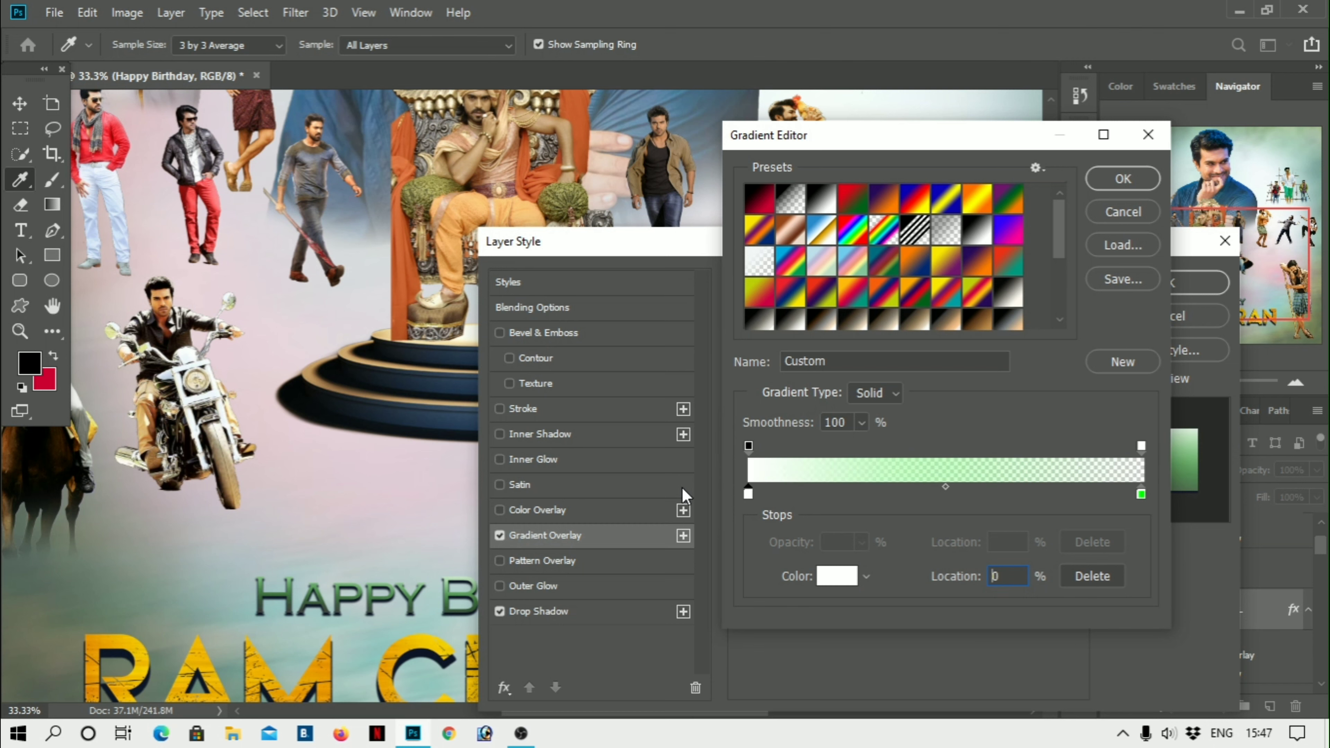
{"action": "left_click_drag", "start_coordinate": [947, 488], "coordinate": [863, 489]}
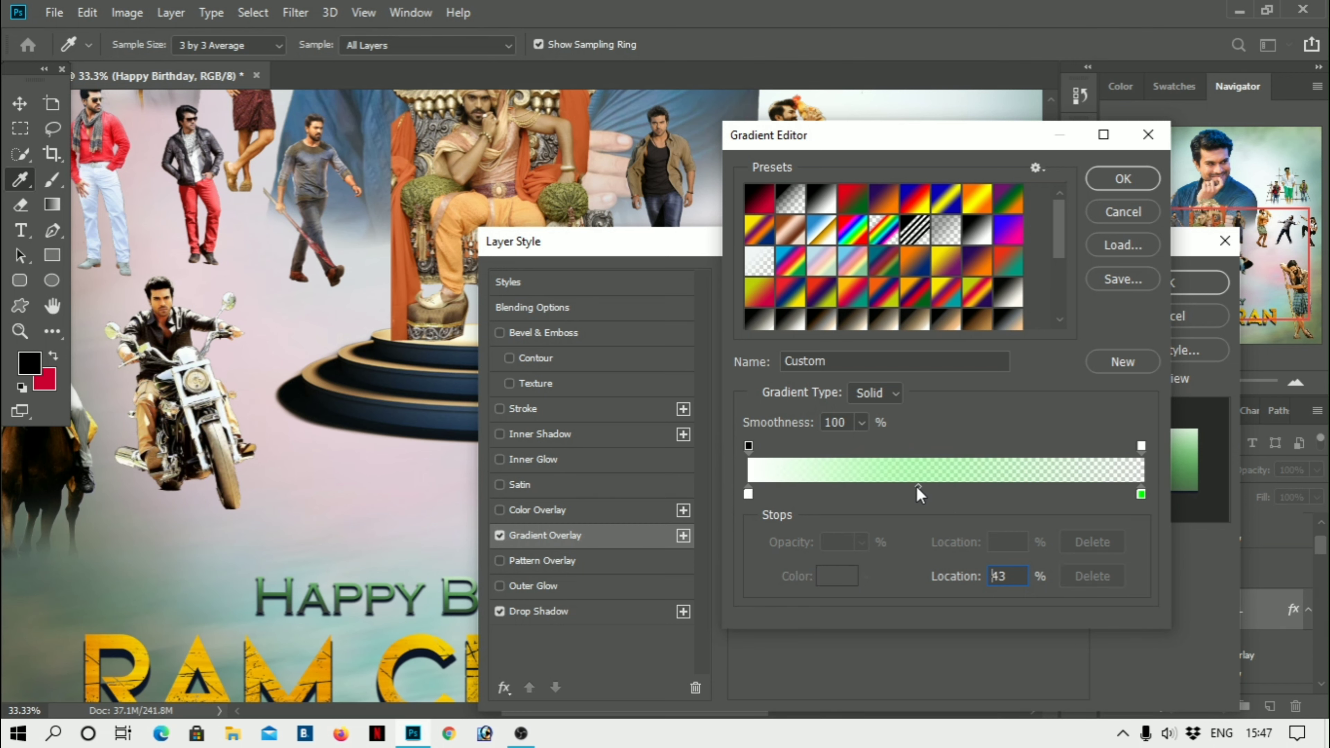
{"action": "type", "text": "19"}
{"action": "key", "text": "Return"}
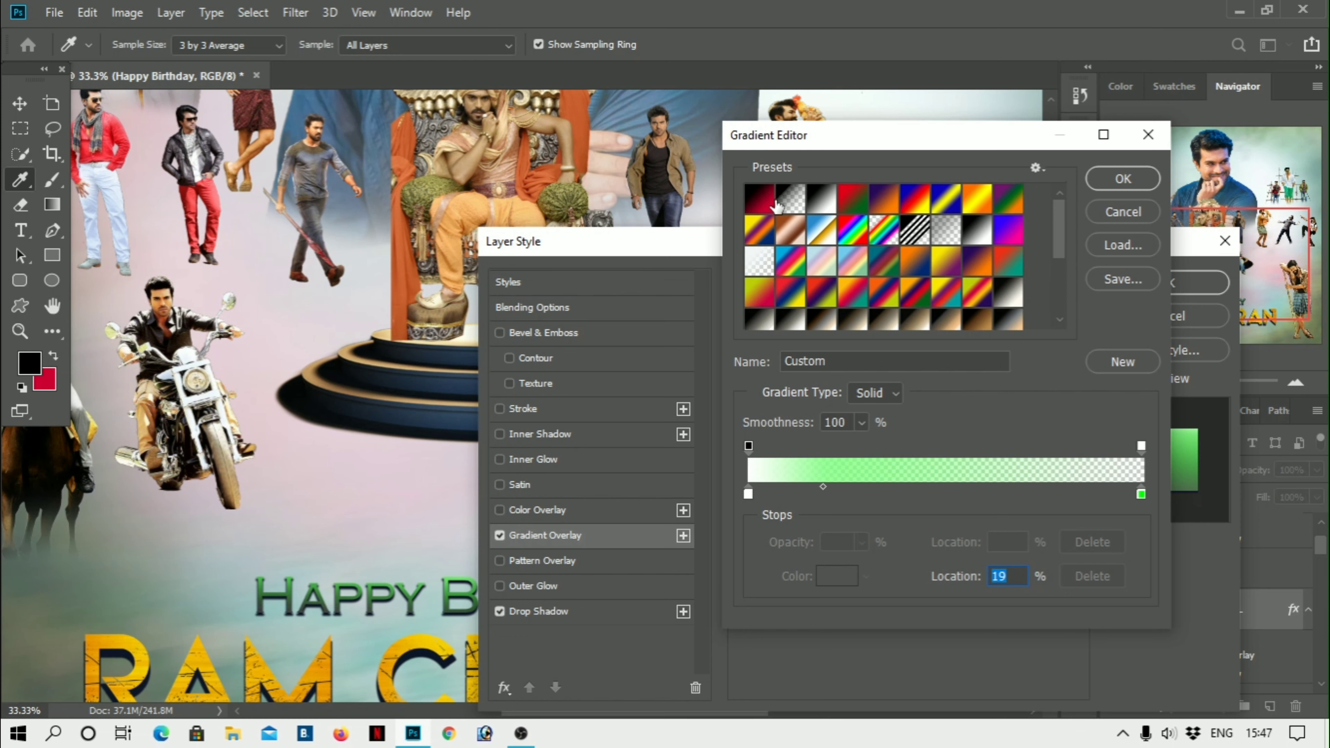
{"action": "left_click", "coordinate": [789, 206]}
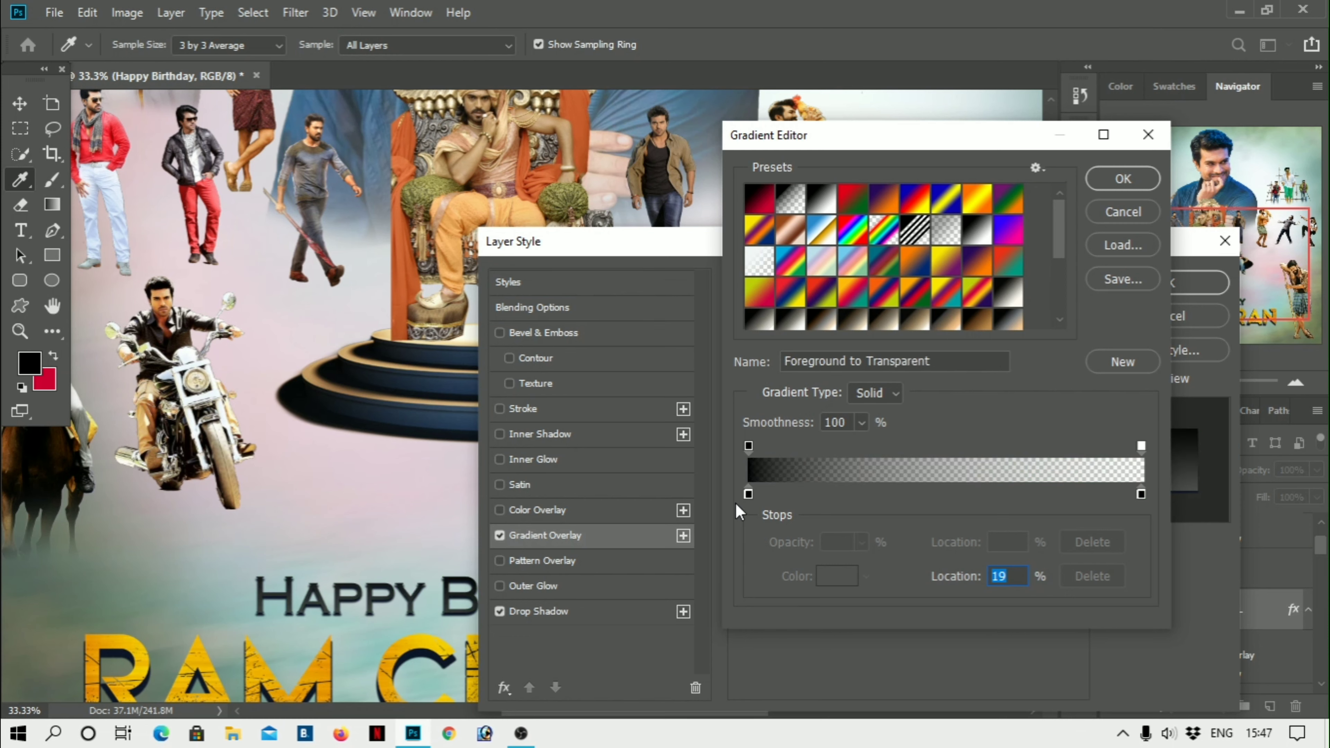
Recolour the gradient's left stop to golden yellow
{"action": "left_click", "coordinate": [748, 493]}
{"action": "left_click", "coordinate": [838, 575]}
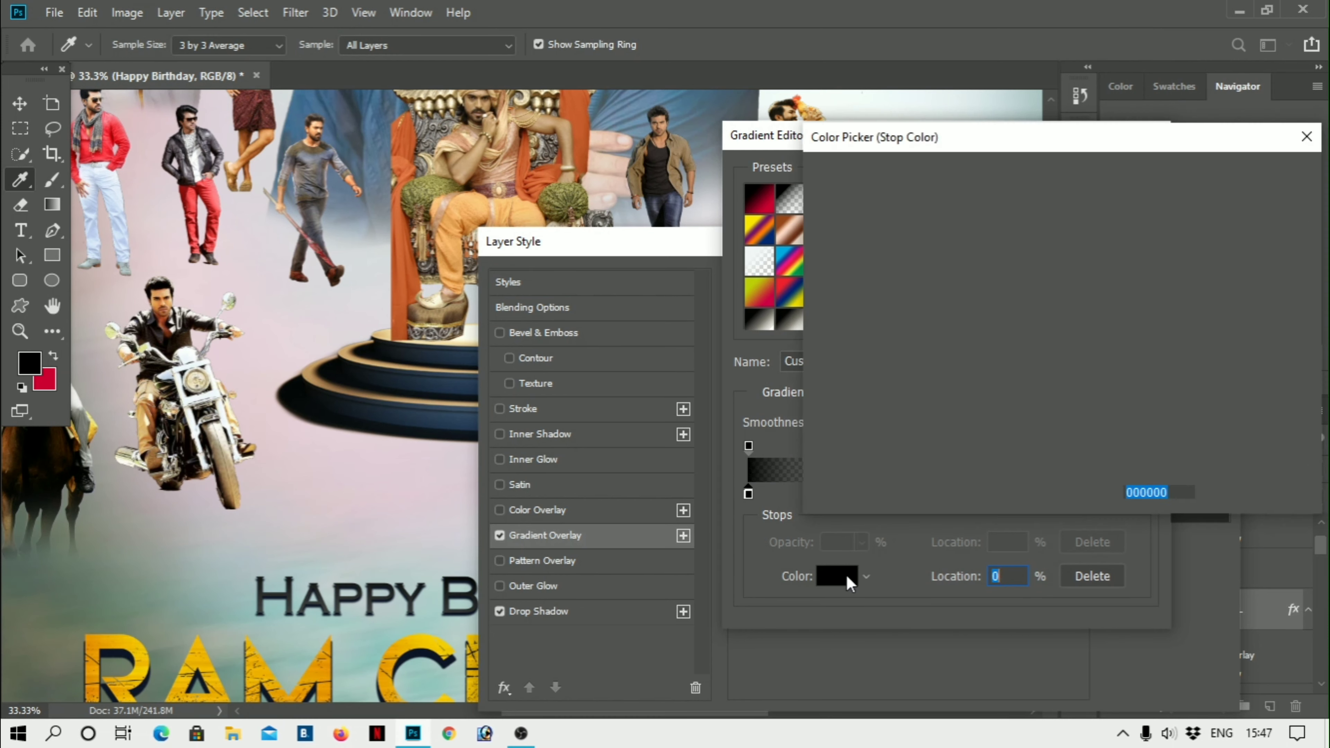
{"action": "left_click", "coordinate": [1081, 341]}
{"action": "left_click", "coordinate": [1036, 189]}
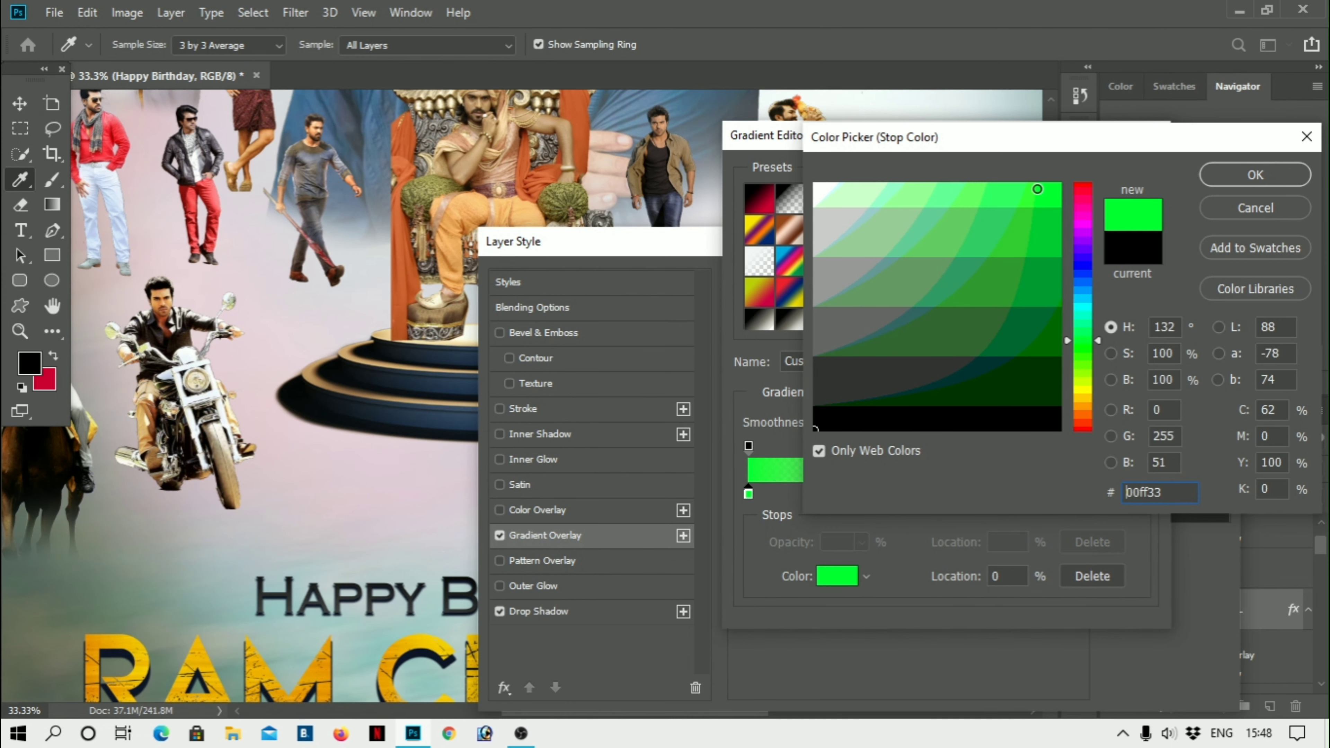
{"action": "left_click", "coordinate": [1082, 394]}
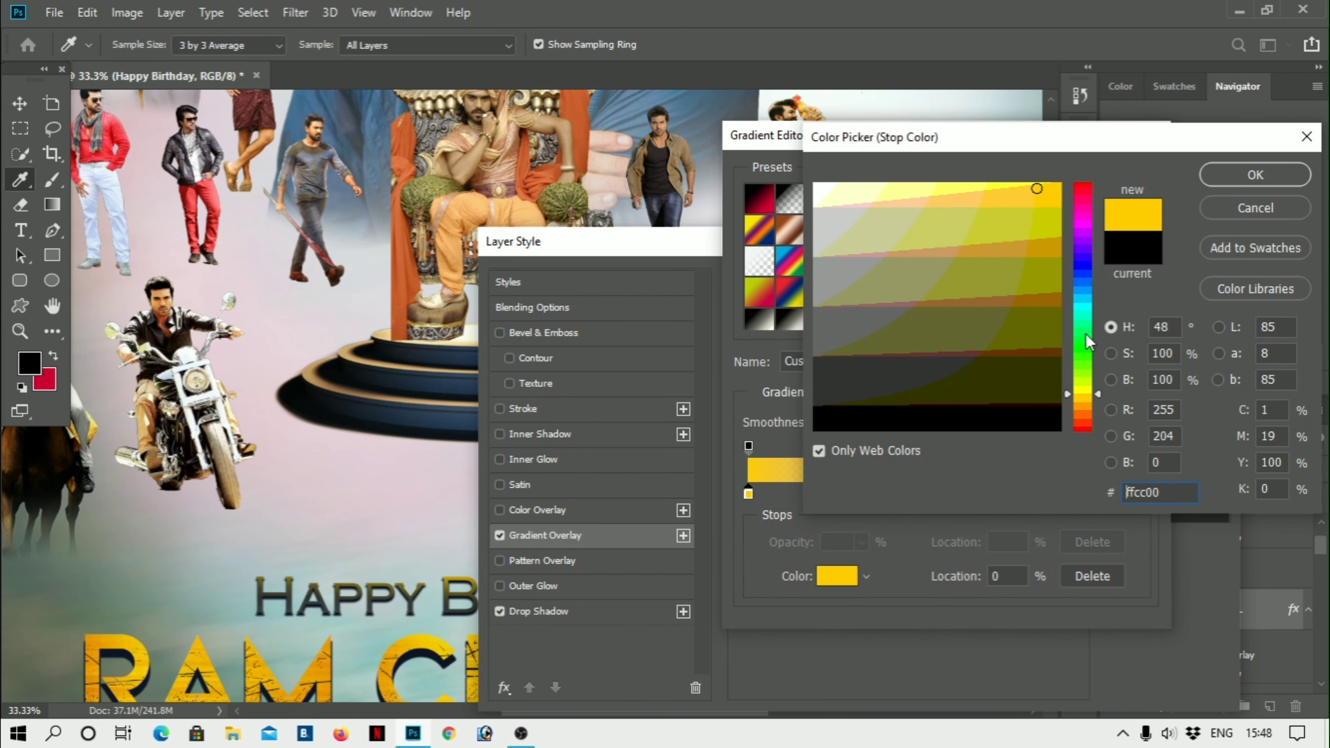
{"action": "left_click", "coordinate": [1255, 175]}
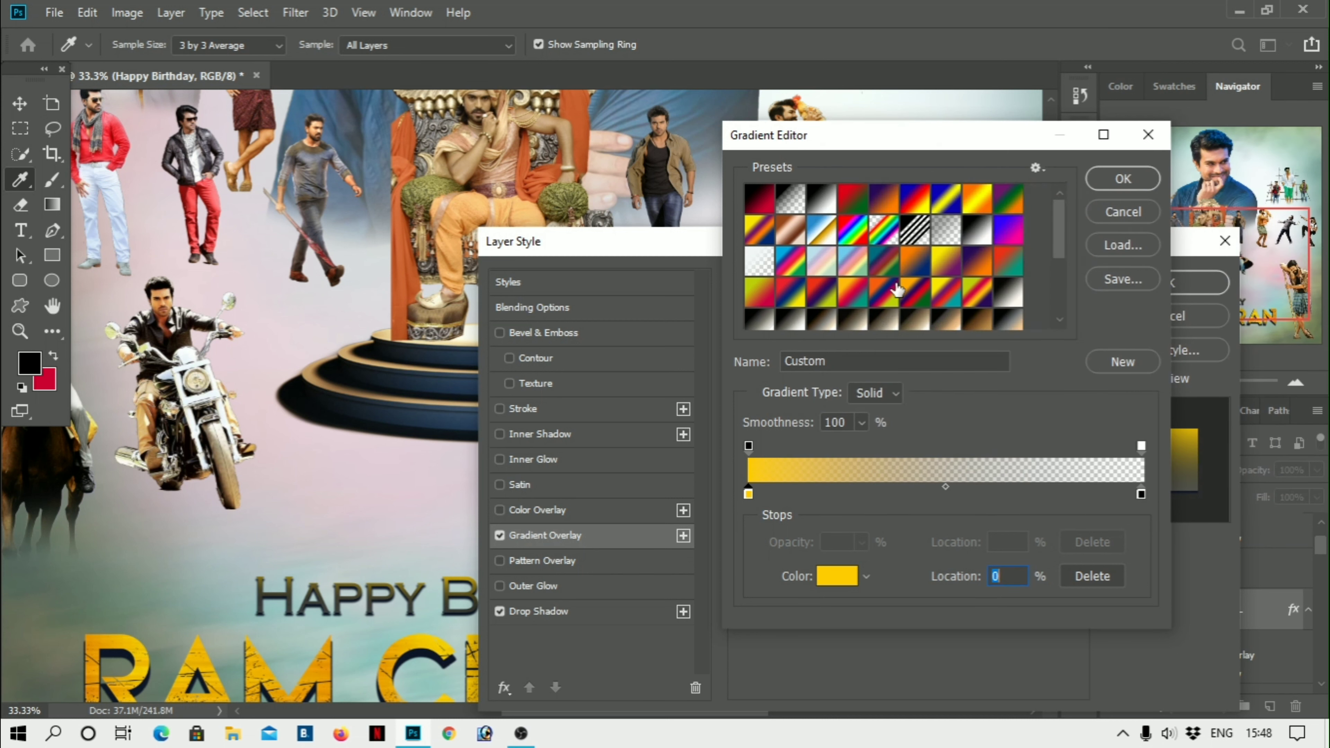
Apply the Cobalt-Iron 2 gradient preset from the preset list
{"action": "scroll", "coordinate": [1008, 267], "scroll_direction": "down", "scroll_amount": 3}
{"action": "scroll", "coordinate": [1008, 267], "scroll_direction": "down", "scroll_amount": 2}
{"action": "left_click", "coordinate": [1001, 285]}
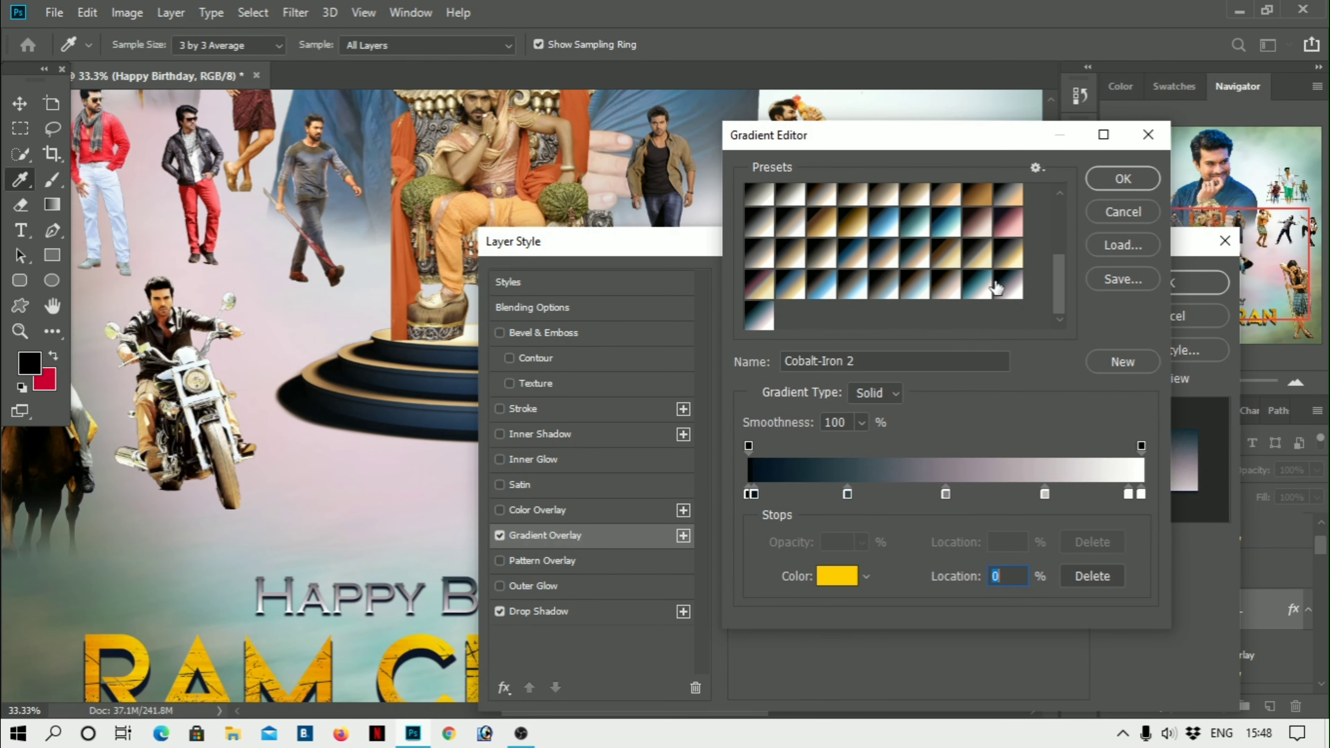
Recolour the 75% gradient stop bright yellow and slide it toward the middle
{"action": "left_click", "coordinate": [1045, 495]}
{"action": "left_click", "coordinate": [838, 576]}
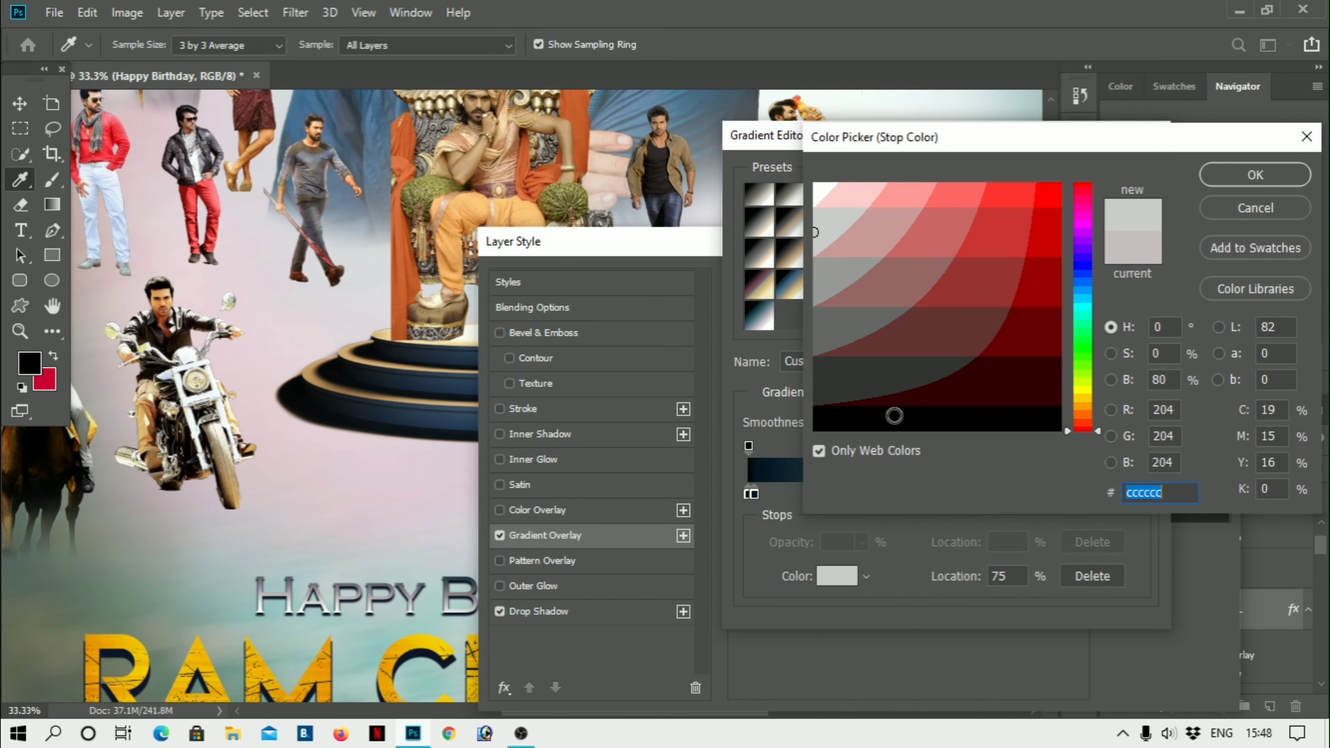
{"action": "left_click", "coordinate": [1074, 385]}
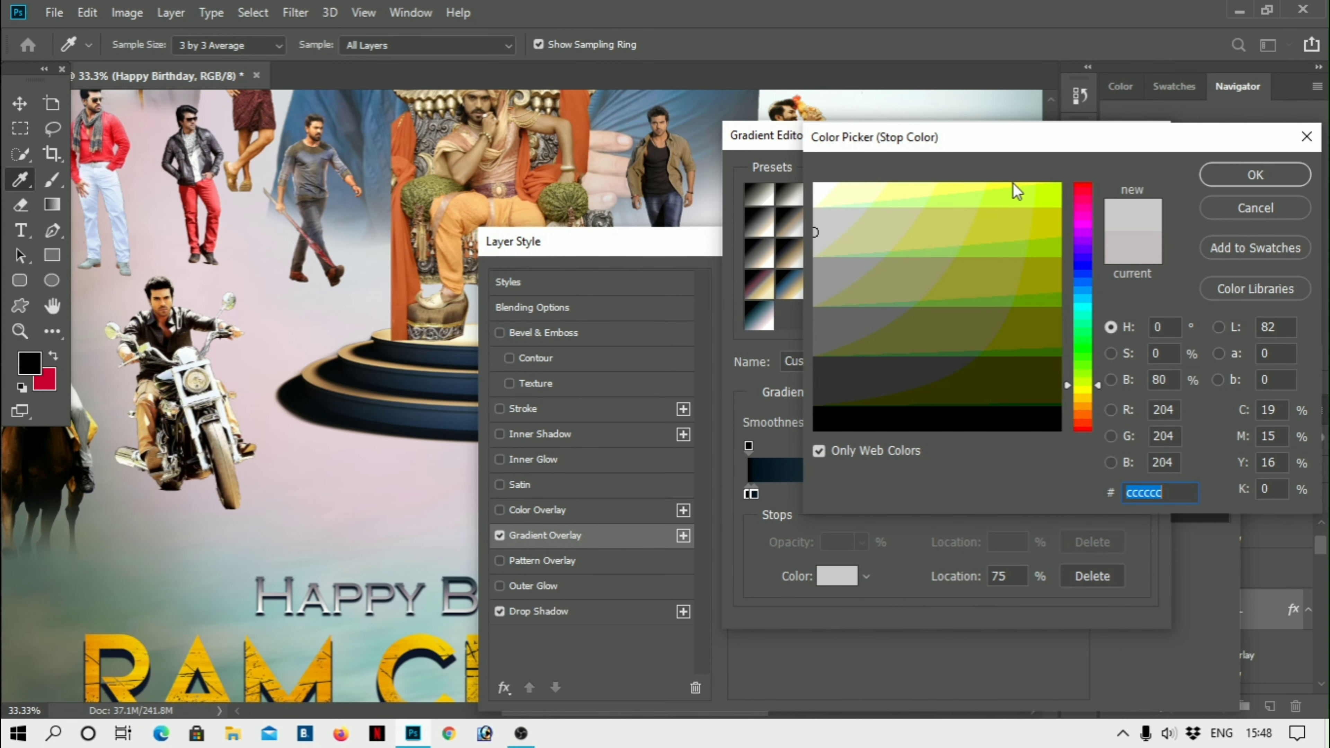
{"action": "left_click", "coordinate": [1012, 185]}
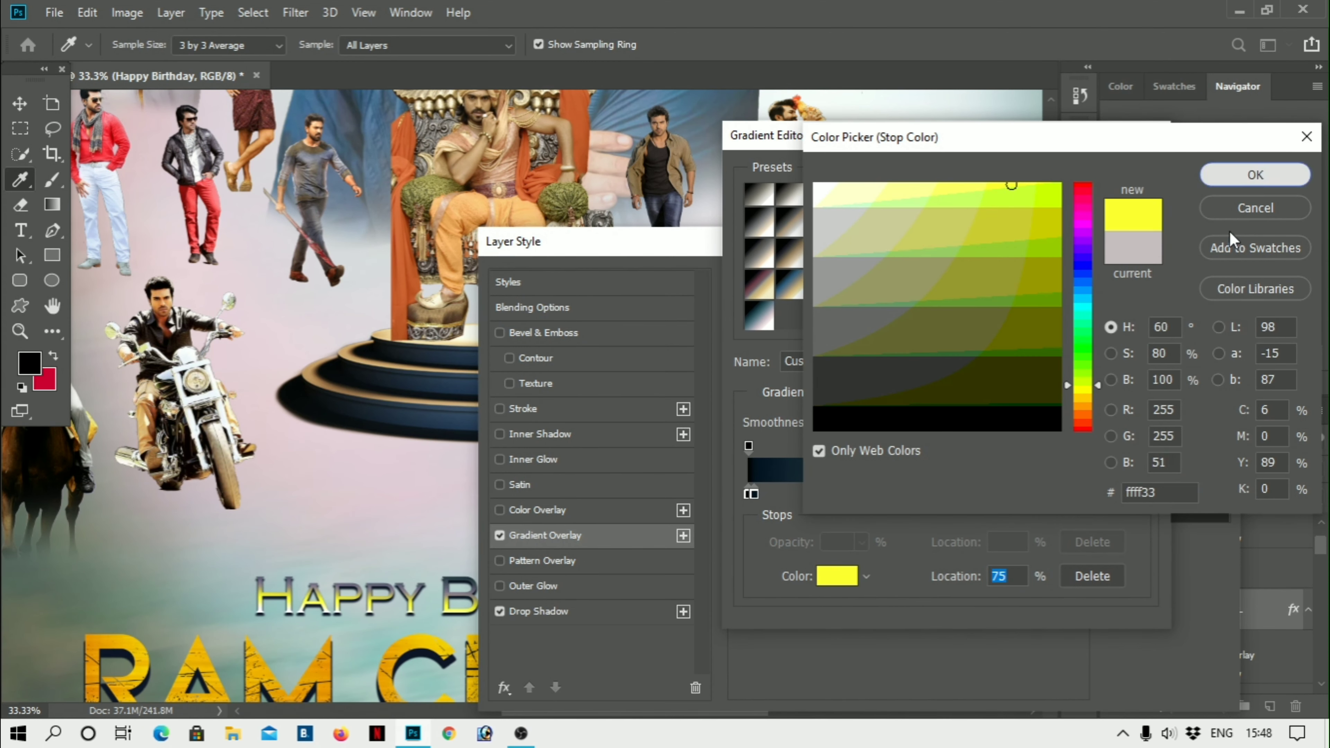
{"action": "left_click", "coordinate": [1249, 178]}
{"action": "left_click_drag", "start_coordinate": [1082, 491], "coordinate": [1095, 504]}
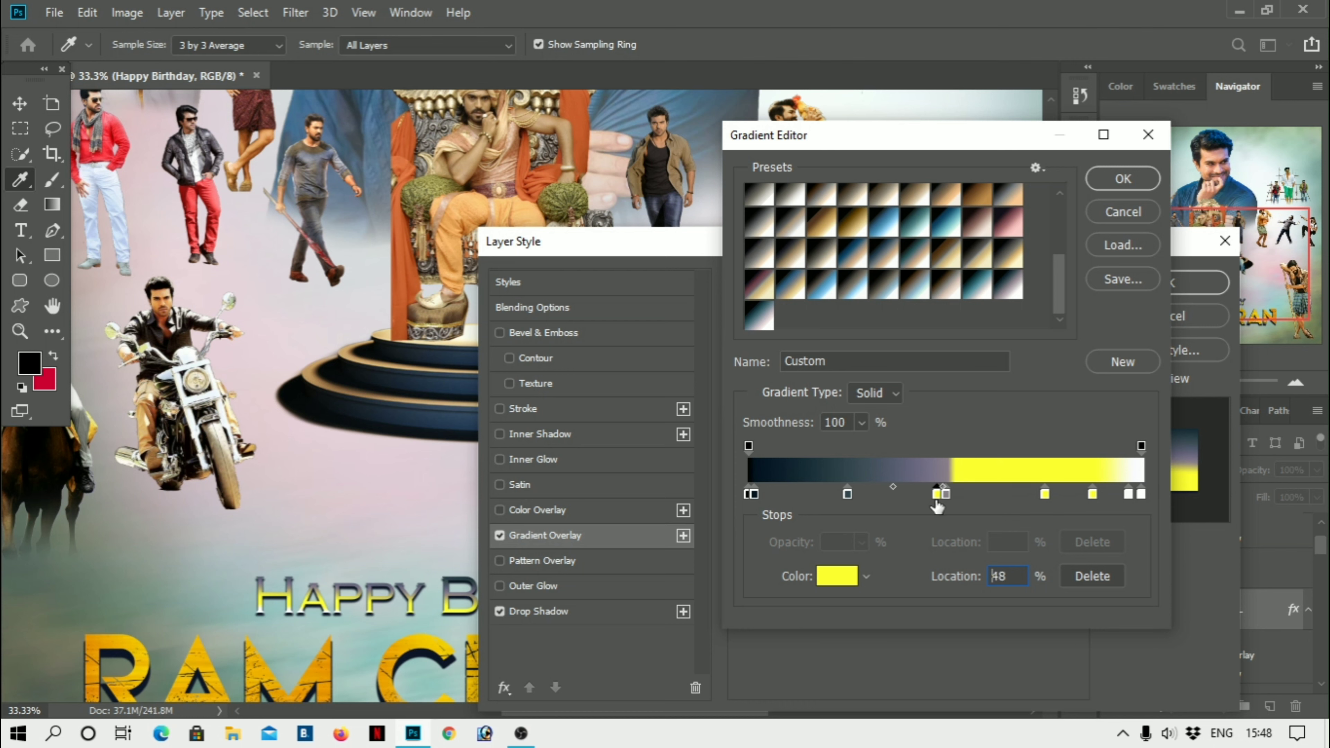
{"action": "left_click_drag", "start_coordinate": [937, 506], "coordinate": [962, 508]}
Try a colourful gradient preset, then settle on the Black, White preset
{"action": "scroll", "coordinate": [808, 259], "scroll_direction": "up", "scroll_amount": 3}
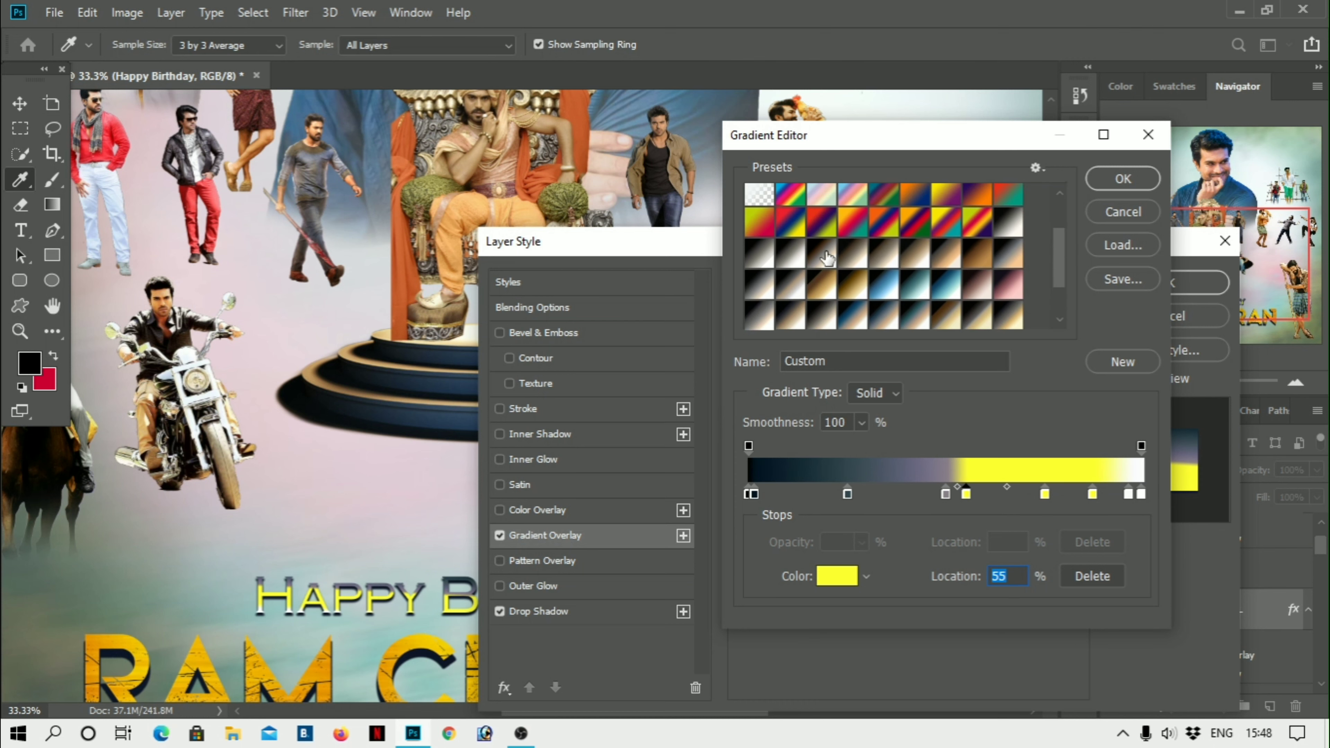
{"action": "left_click", "coordinate": [828, 245]}
{"action": "scroll", "coordinate": [827, 246], "scroll_direction": "up", "scroll_amount": 1}
{"action": "scroll", "coordinate": [824, 220], "scroll_direction": "up", "scroll_amount": 1}
{"action": "left_click", "coordinate": [822, 195]}
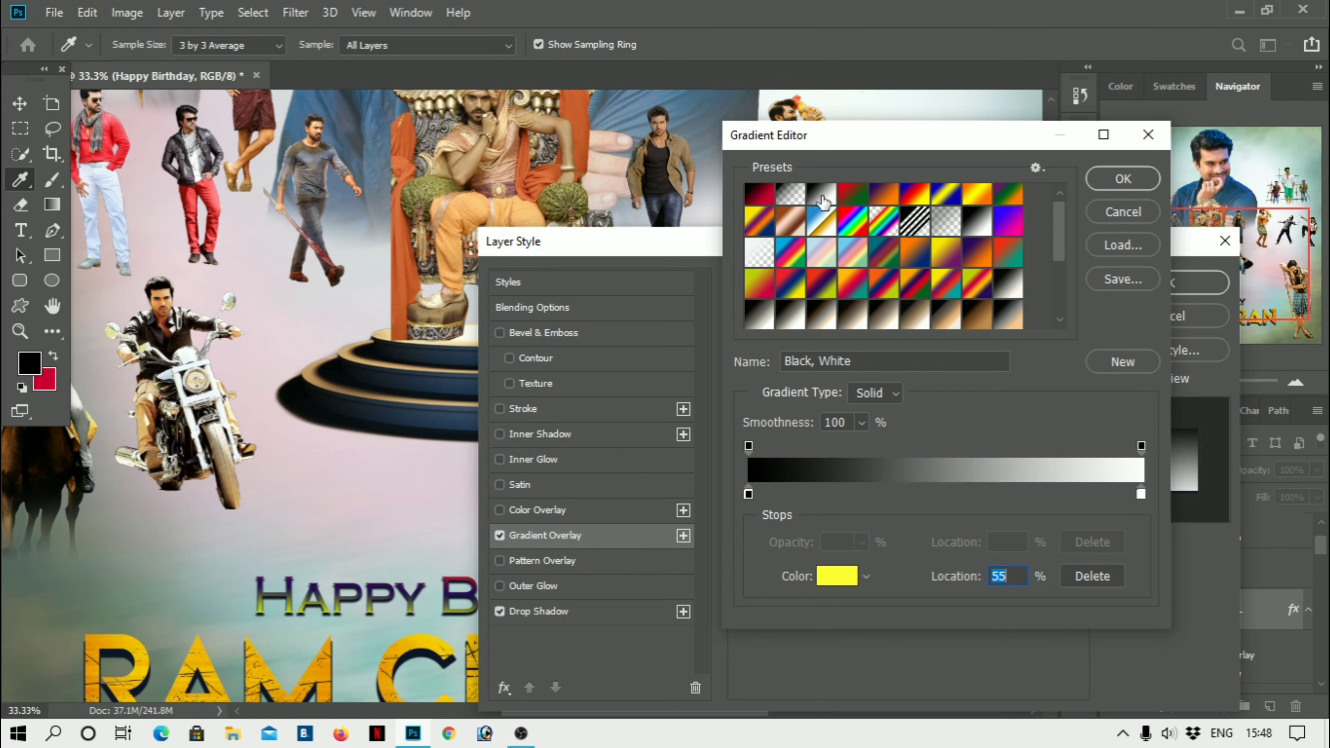
Set the gradient's left stop to pure red ff0000
{"action": "left_click", "coordinate": [748, 496]}
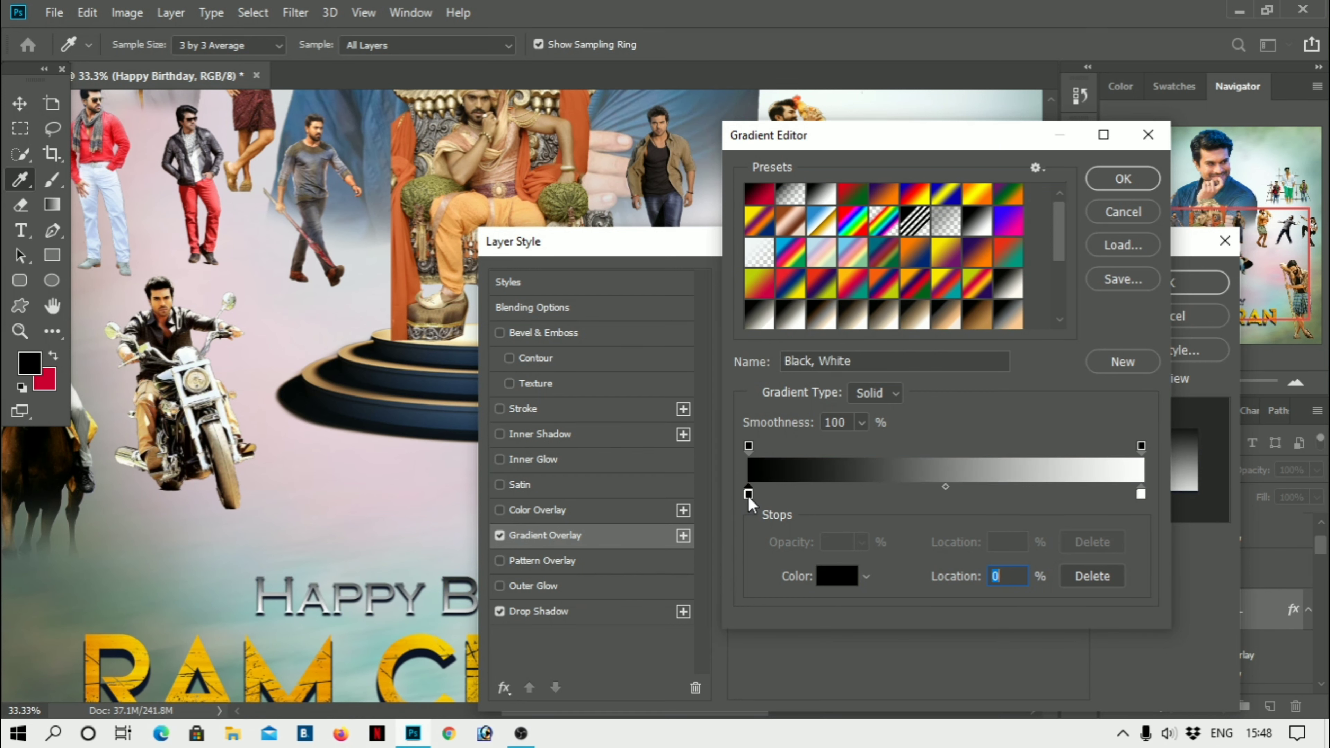
{"action": "left_click", "coordinate": [834, 578]}
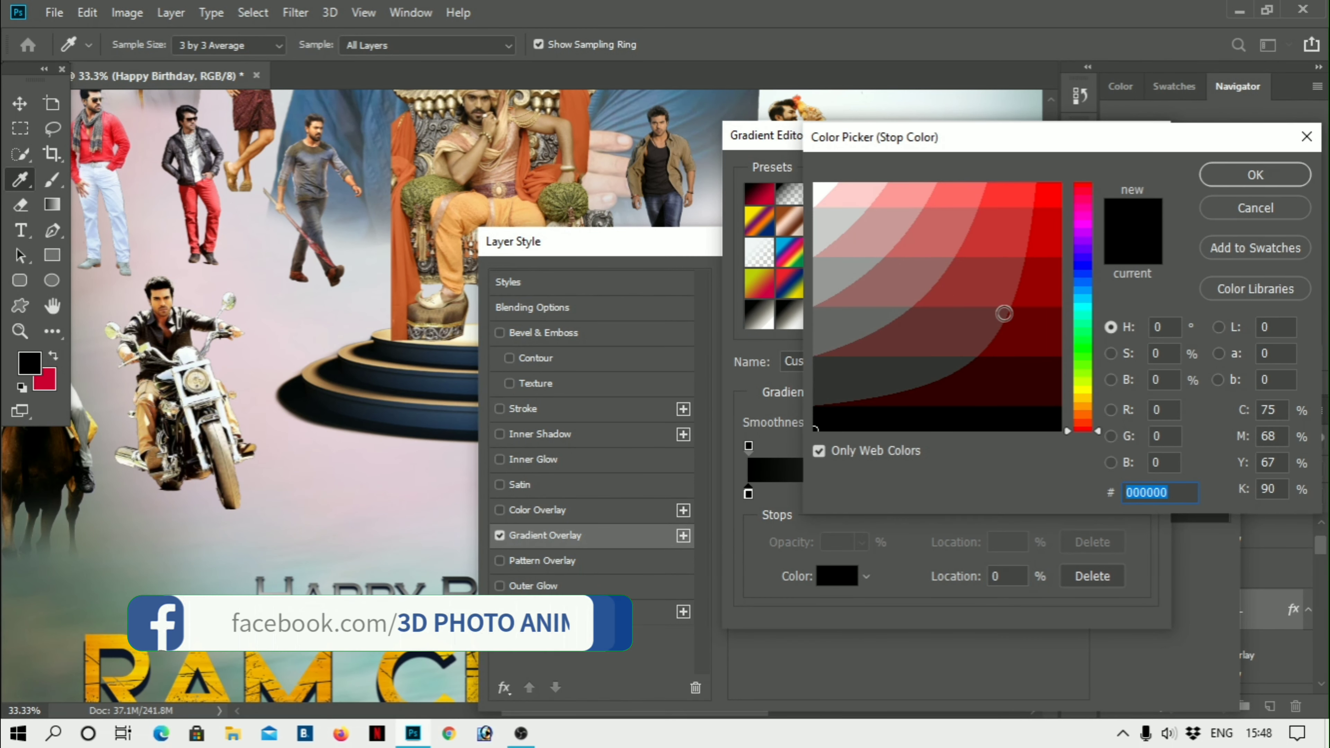
{"action": "left_click", "coordinate": [1046, 193]}
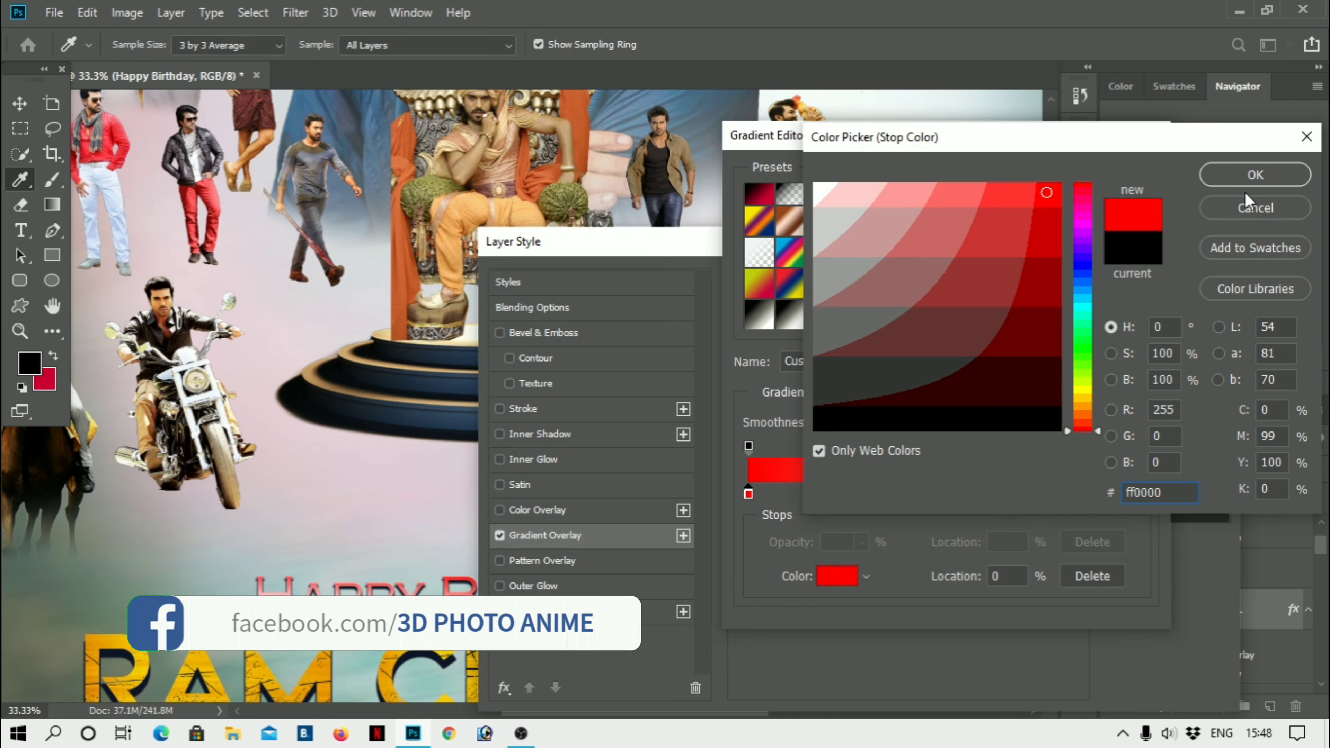
{"action": "left_click", "coordinate": [1251, 177]}
Set the right stop to pale cream yellow ffffcc and confirm the gradient
{"action": "left_click", "coordinate": [1140, 493]}
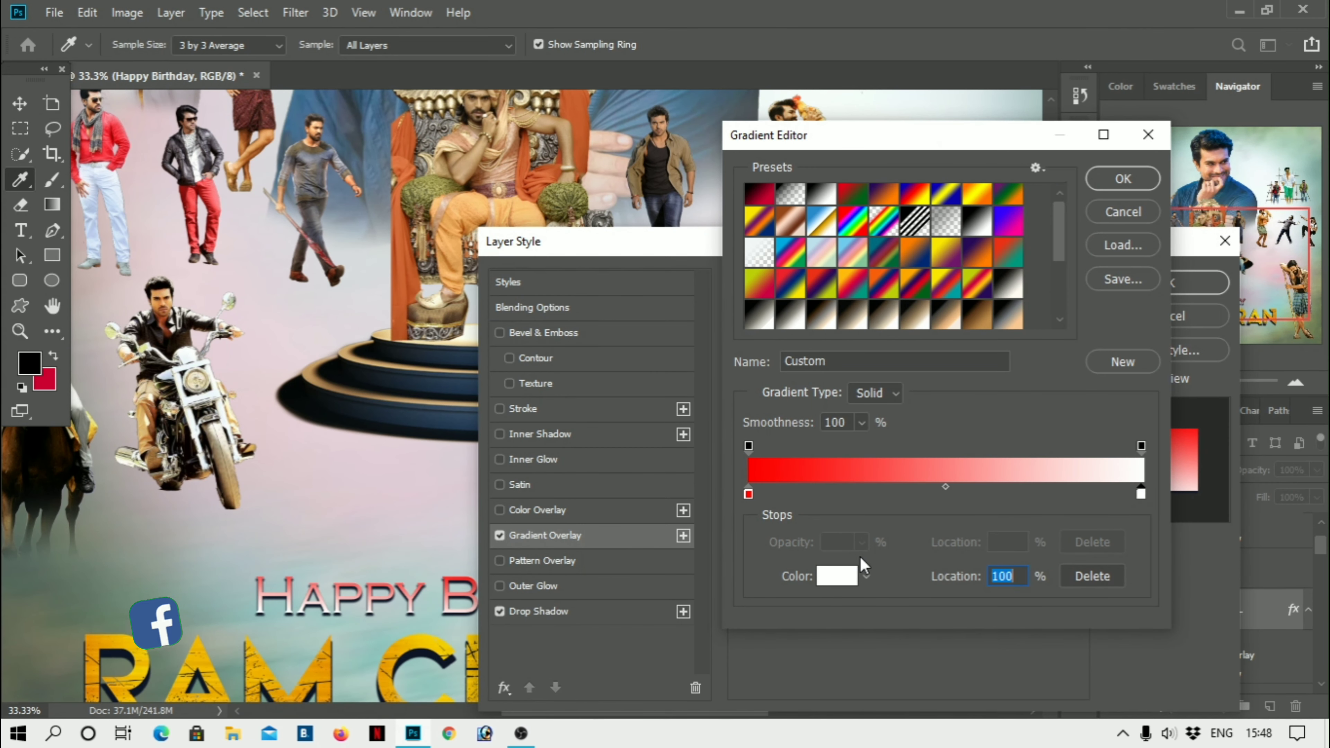
{"action": "left_click", "coordinate": [837, 576]}
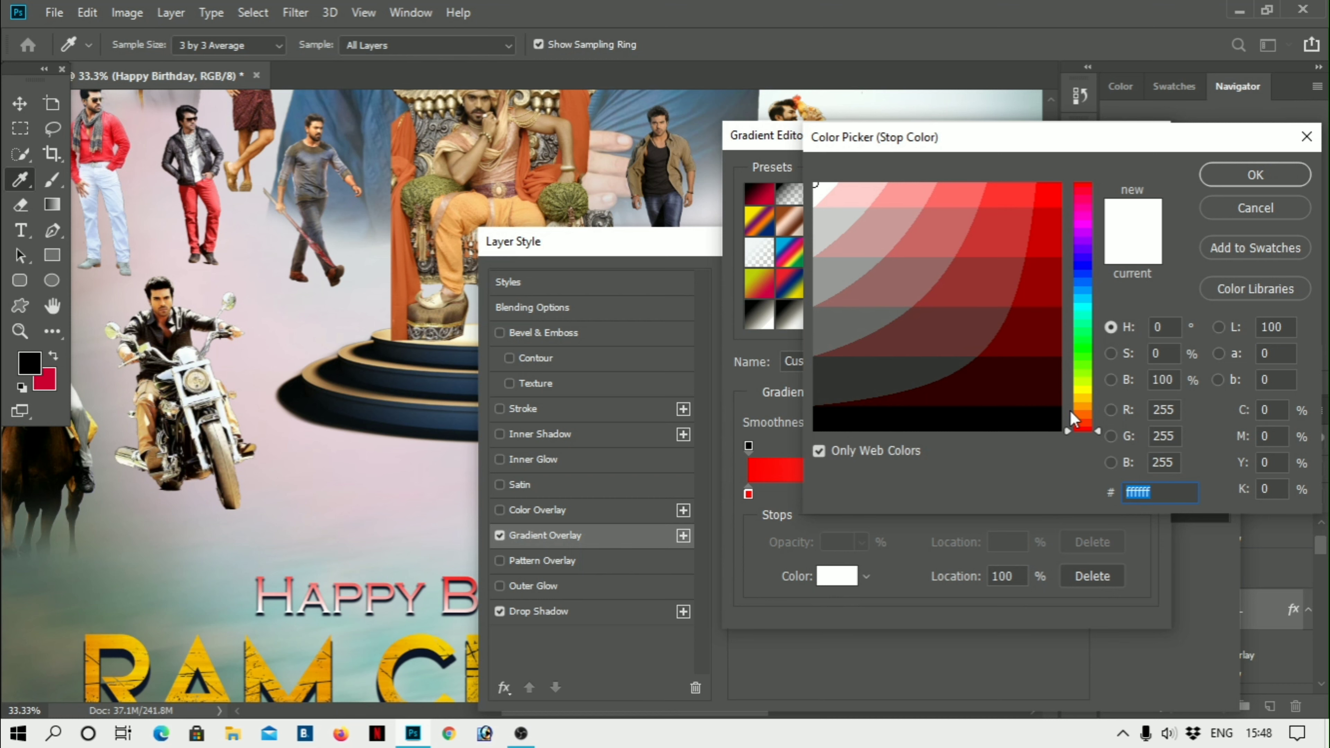
{"action": "left_click", "coordinate": [1084, 406]}
{"action": "left_click", "coordinate": [1007, 245]}
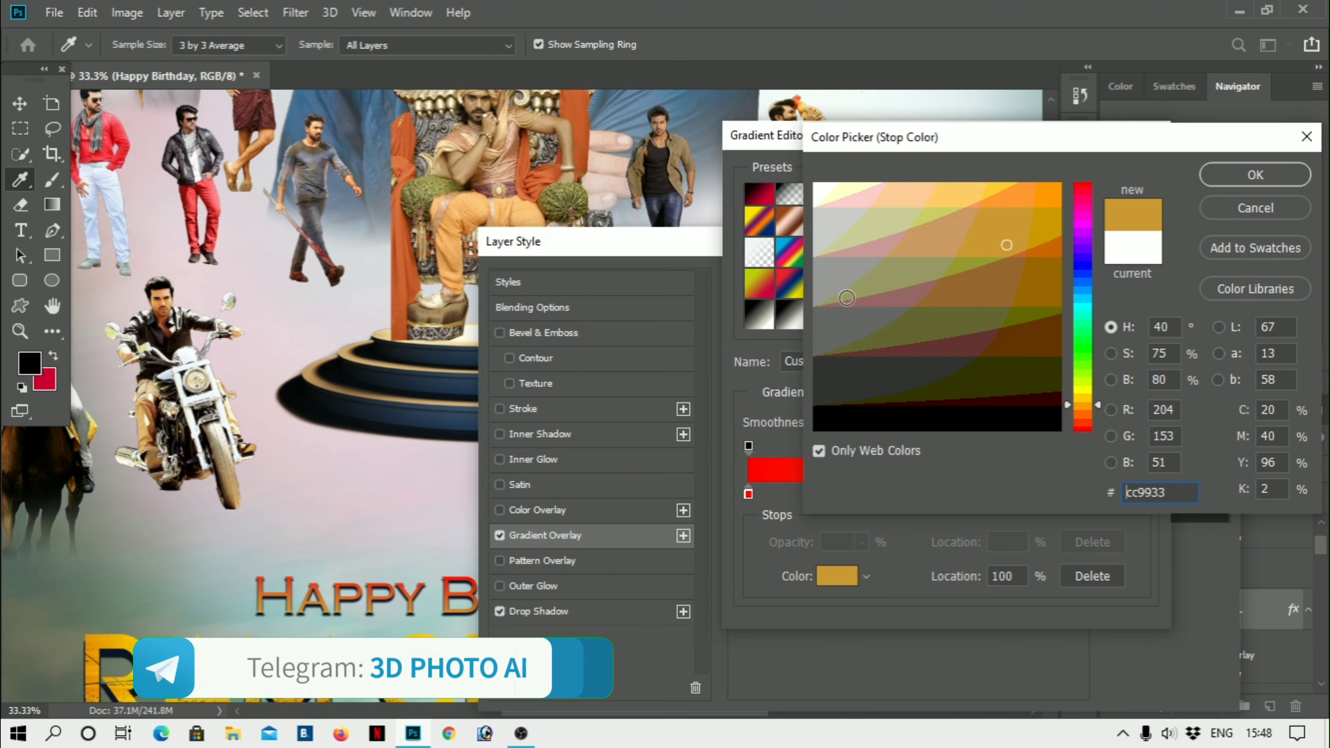
{"action": "left_click", "coordinate": [820, 202]}
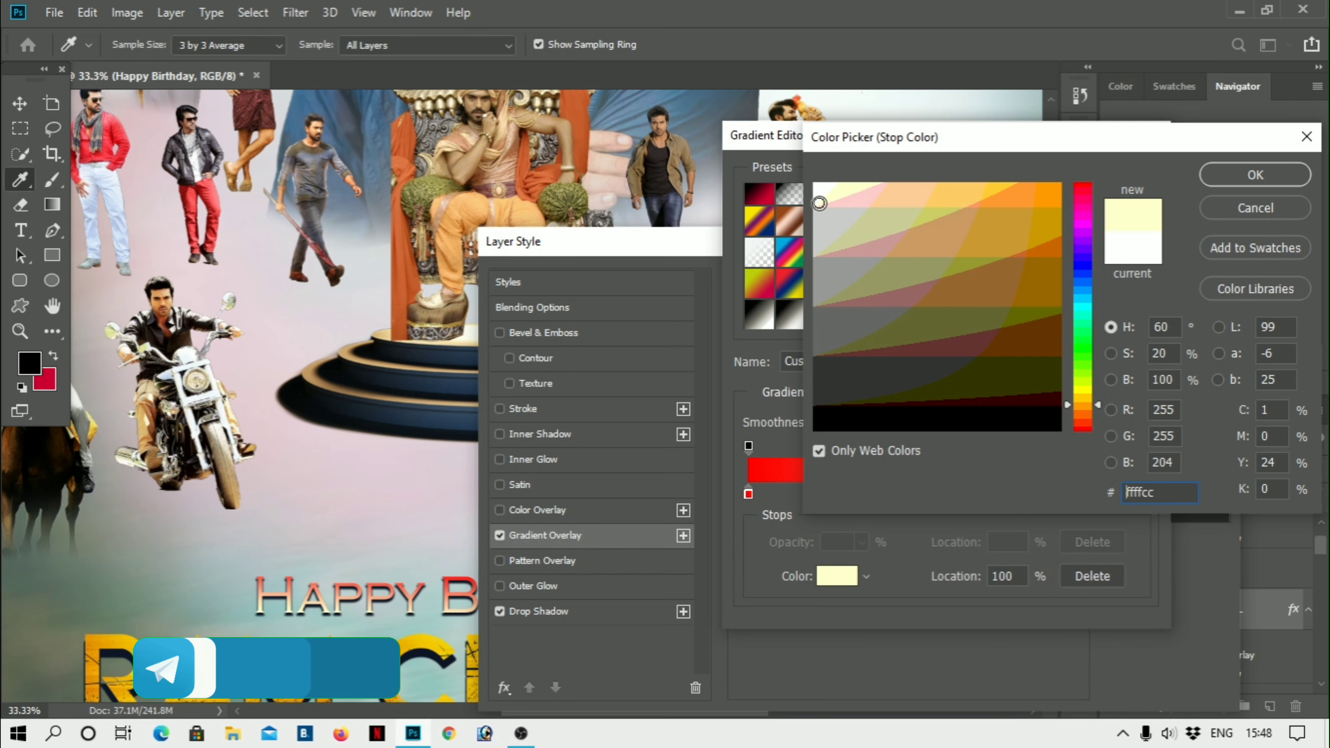
{"action": "left_click", "coordinate": [1239, 180]}
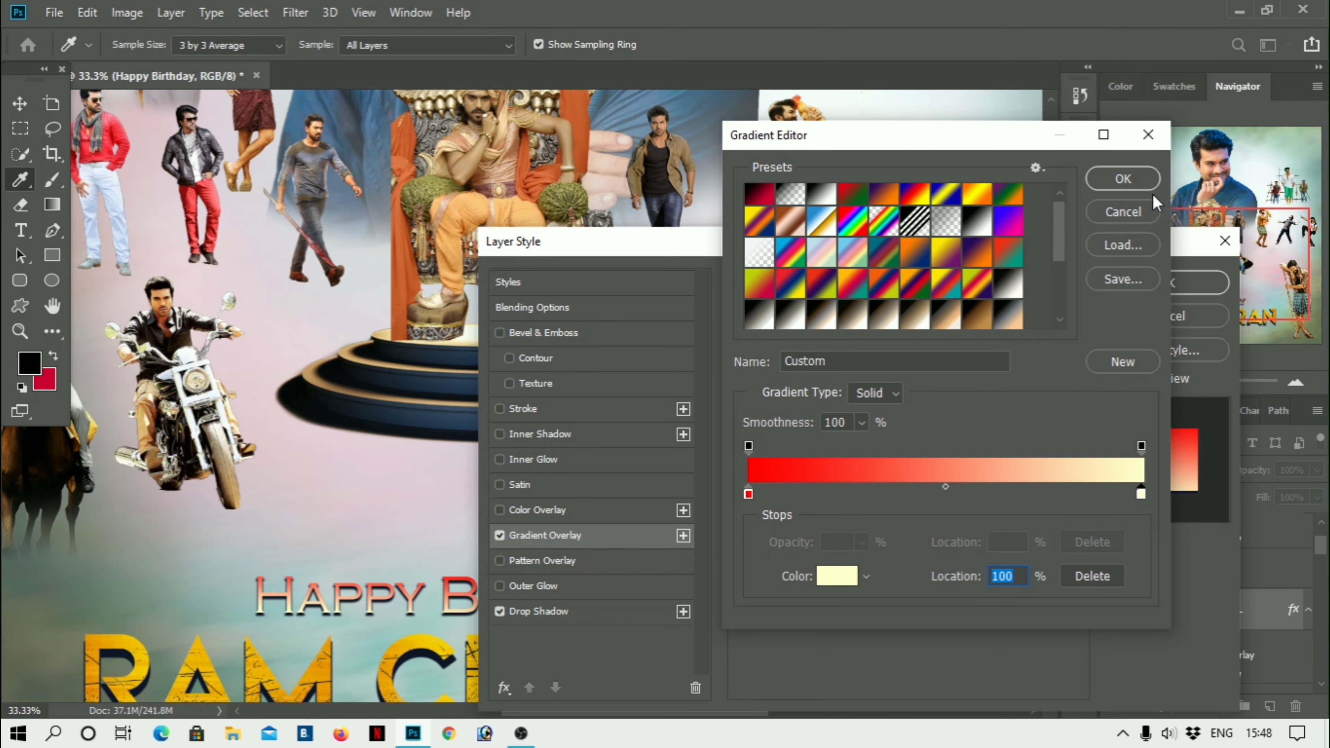
{"action": "left_click", "coordinate": [1140, 180]}
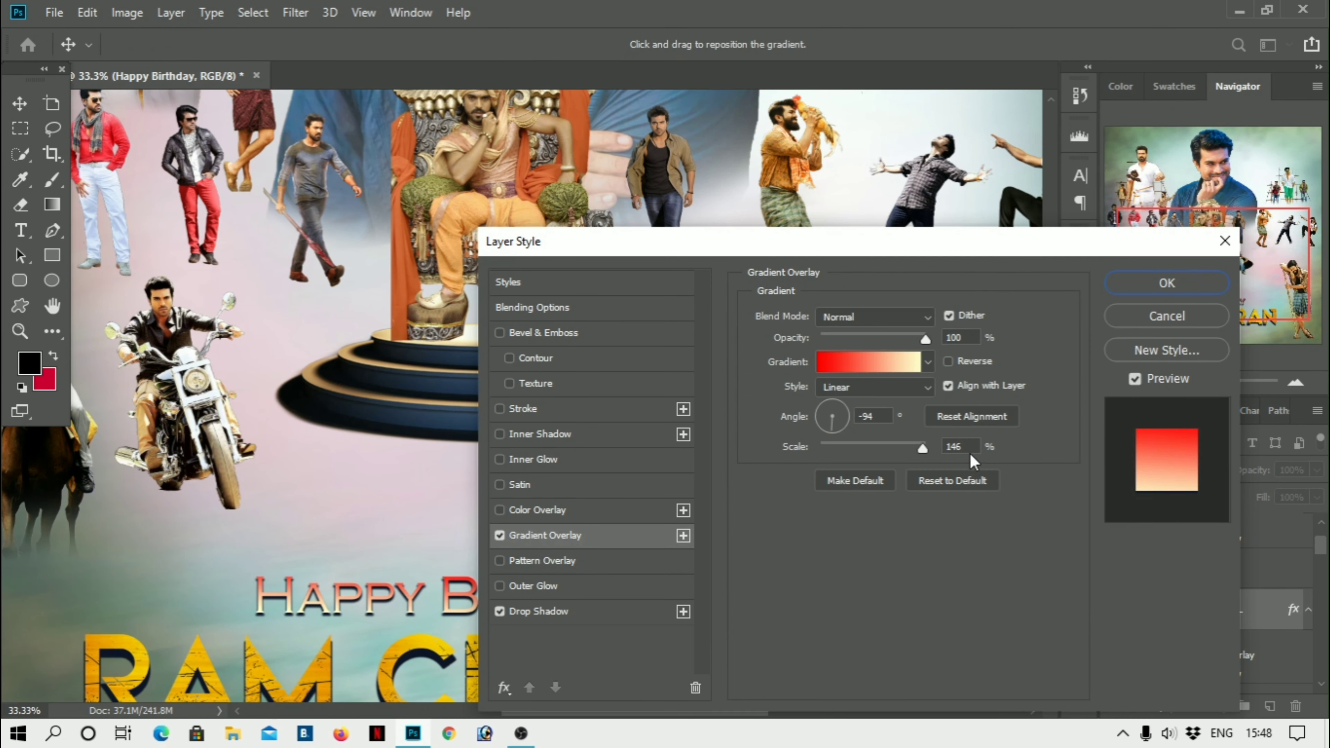
Add Inner Glow and Bevel & Emboss, toggling Texture on and off
{"action": "left_click", "coordinate": [539, 461]}
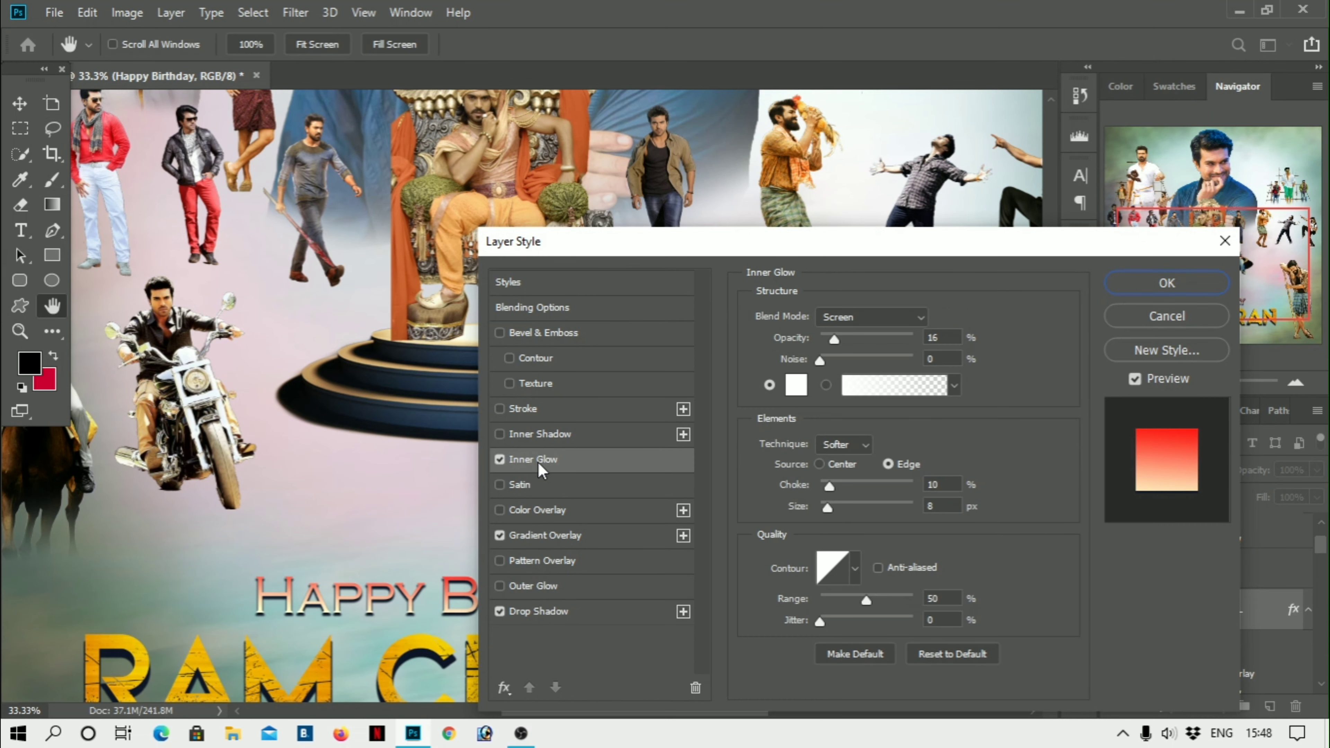
{"action": "left_click", "coordinate": [522, 383]}
{"action": "left_click", "coordinate": [509, 392]}
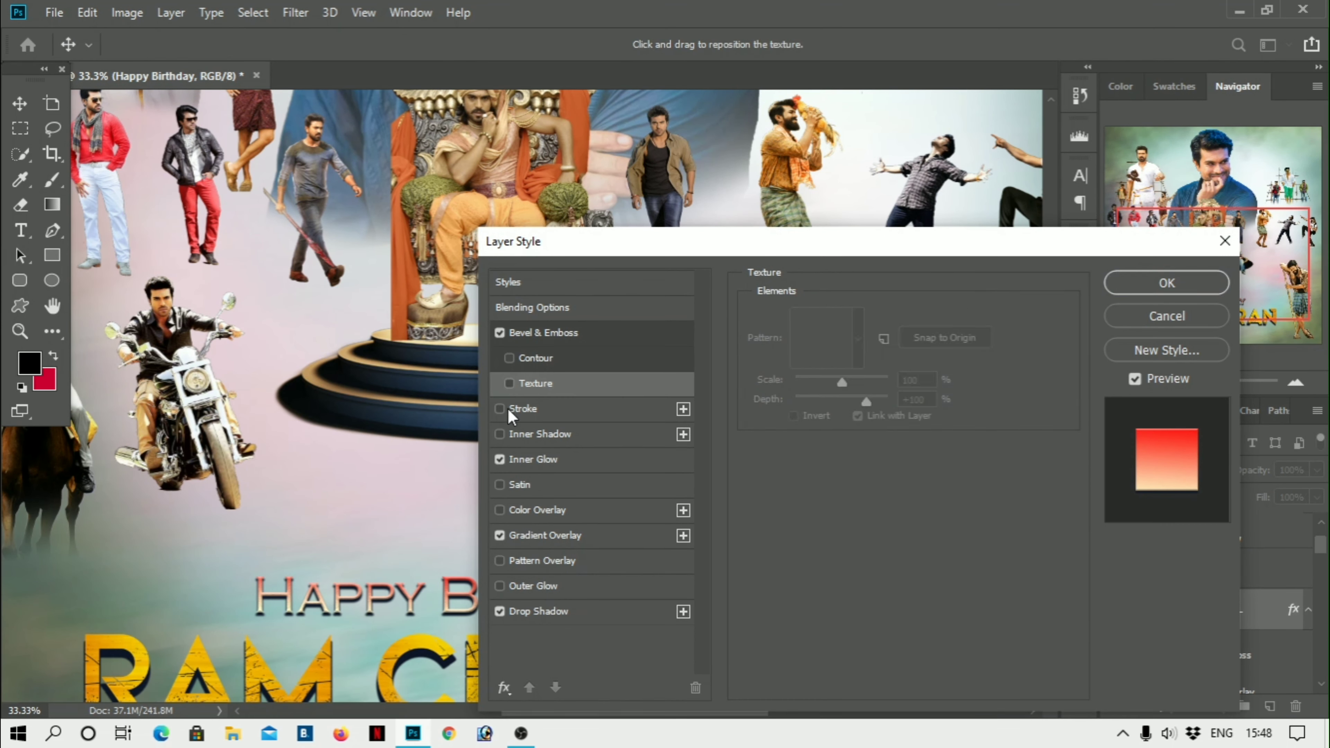
Add a black inside stroke, adjust its opacity, and apply the layer style
{"action": "left_click", "coordinate": [552, 416]}
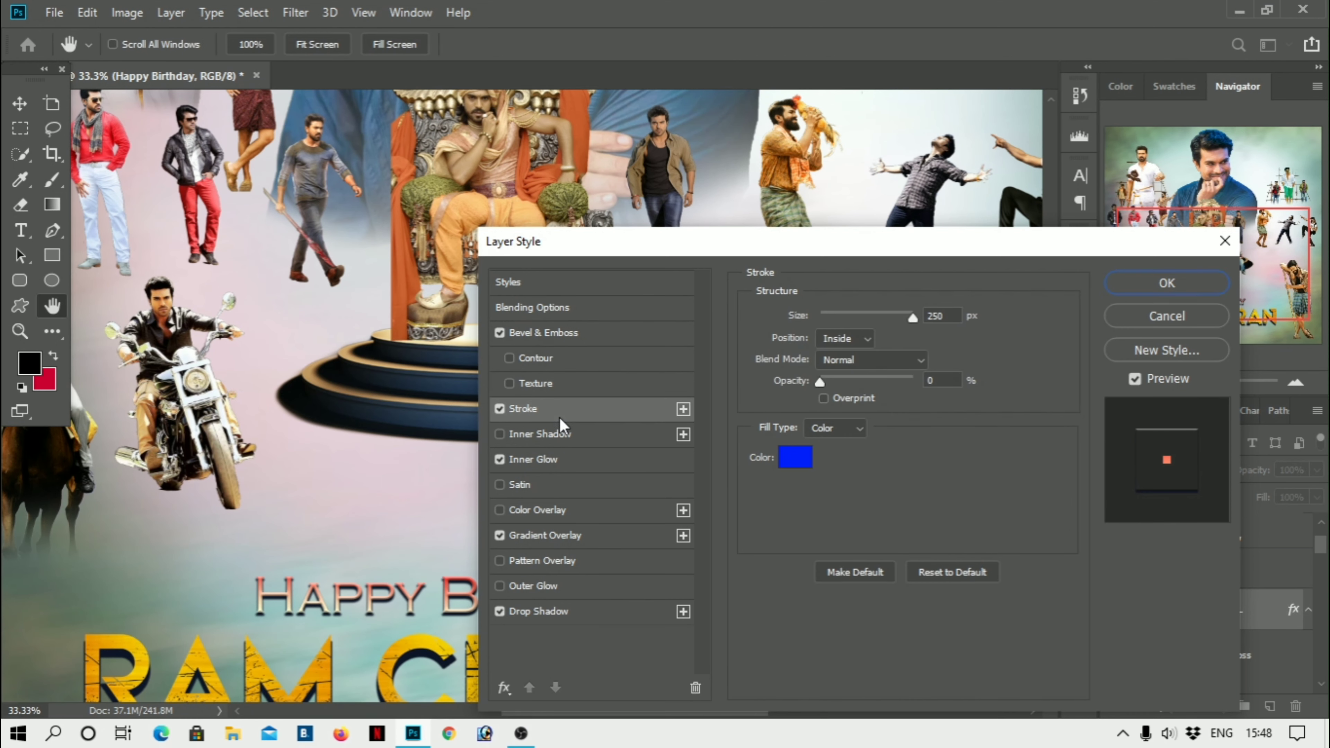
{"action": "left_click", "coordinate": [847, 379]}
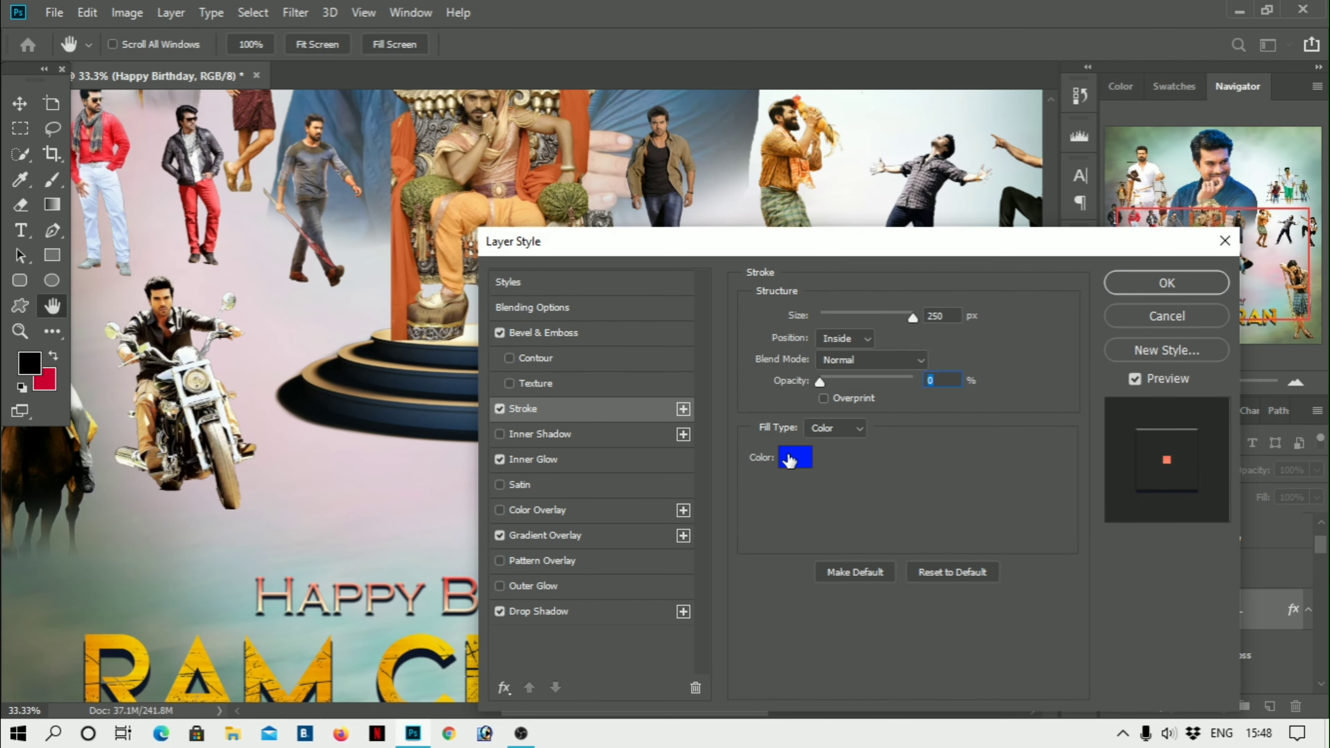
{"action": "left_click", "coordinate": [789, 460]}
{"action": "left_click", "coordinate": [846, 426]}
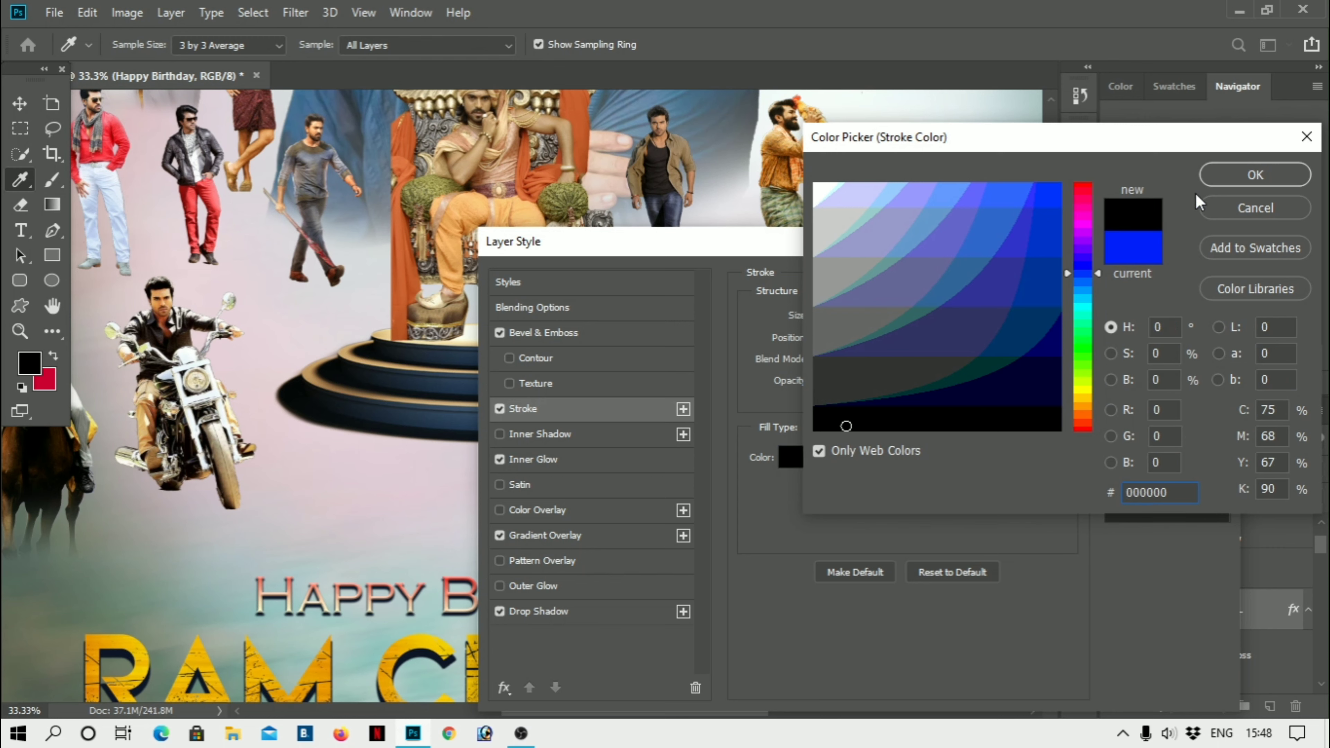
{"action": "left_click", "coordinate": [1220, 173]}
{"action": "mouse_move", "coordinate": [840, 381]}
{"action": "left_mouse_down"}
{"action": "mouse_move", "coordinate": [890, 382]}
{"action": "mouse_move", "coordinate": [778, 393]}
{"action": "left_mouse_up"}
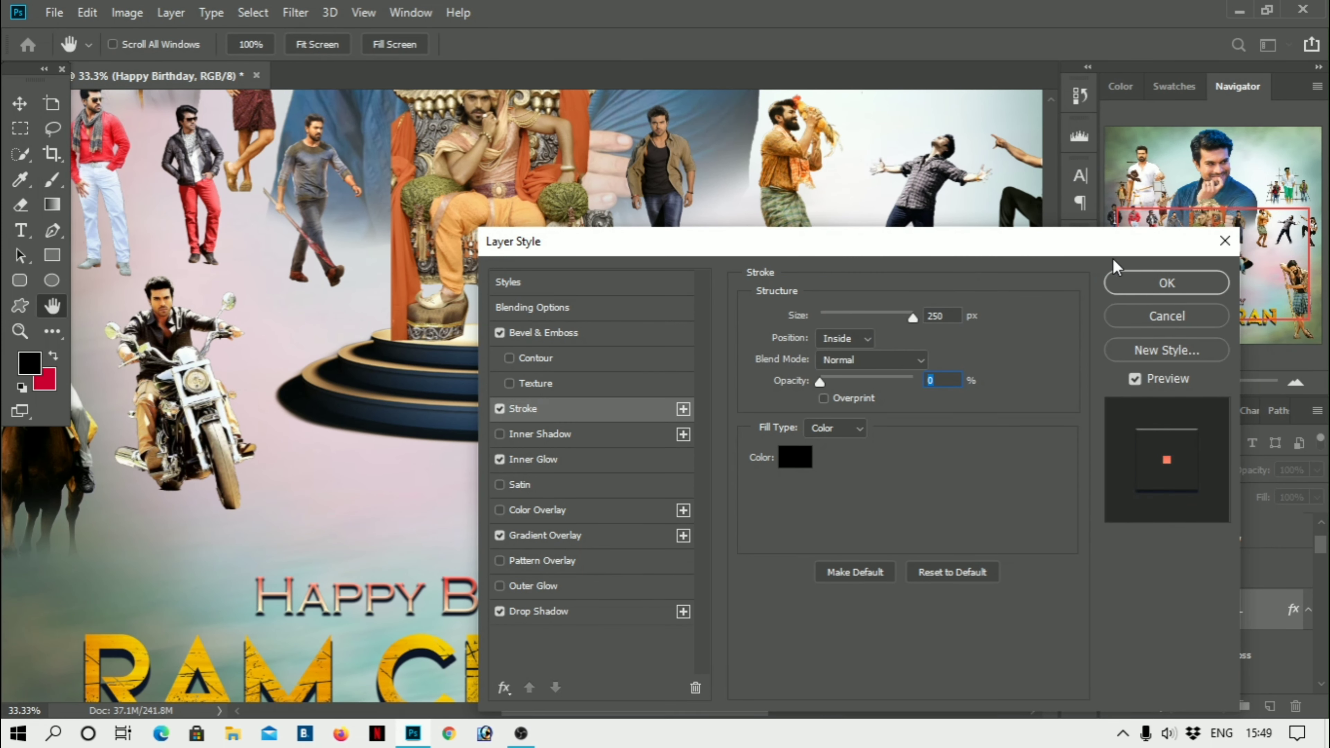
{"action": "left_click", "coordinate": [1166, 283]}
Stretch HAPPY BIRTHDAY wider to about 110% and nudge it left
{"action": "scroll", "coordinate": [560, 647], "scroll_direction": "down", "scroll_amount": 3}
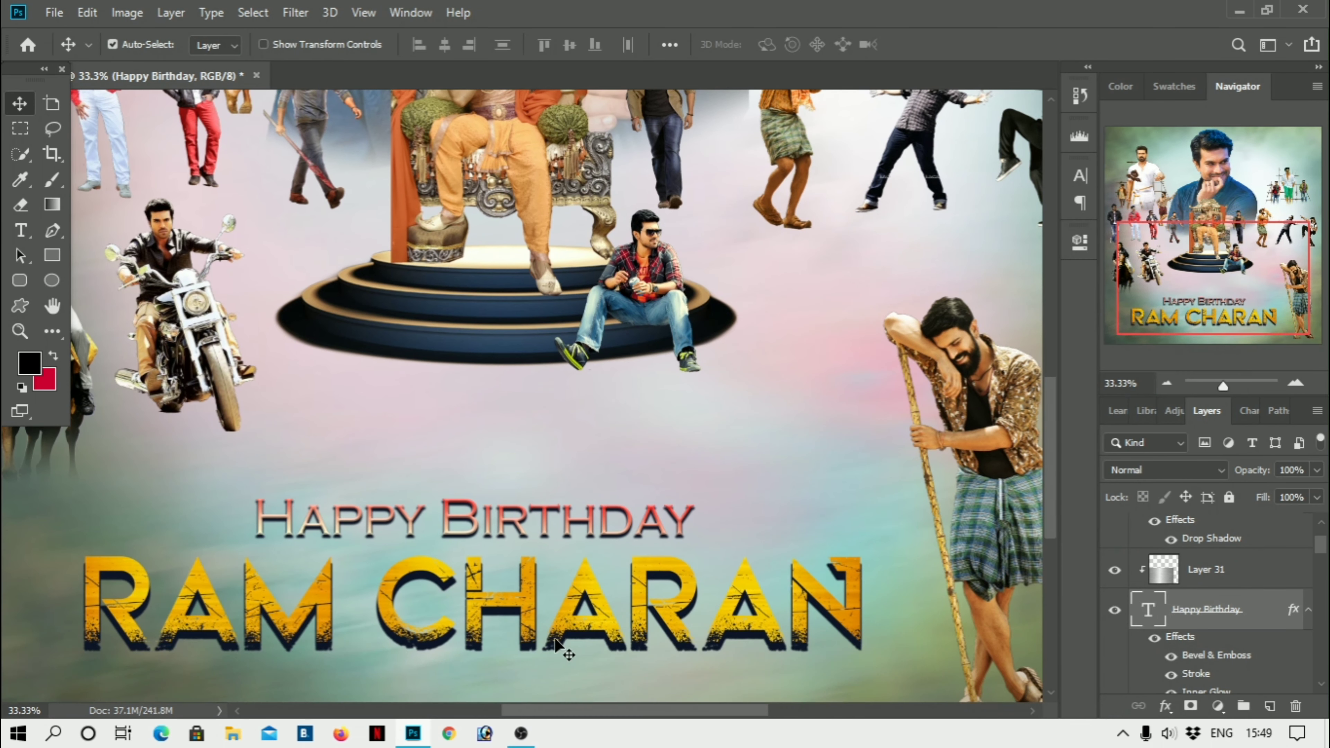
{"action": "key", "text": "ctrl"}
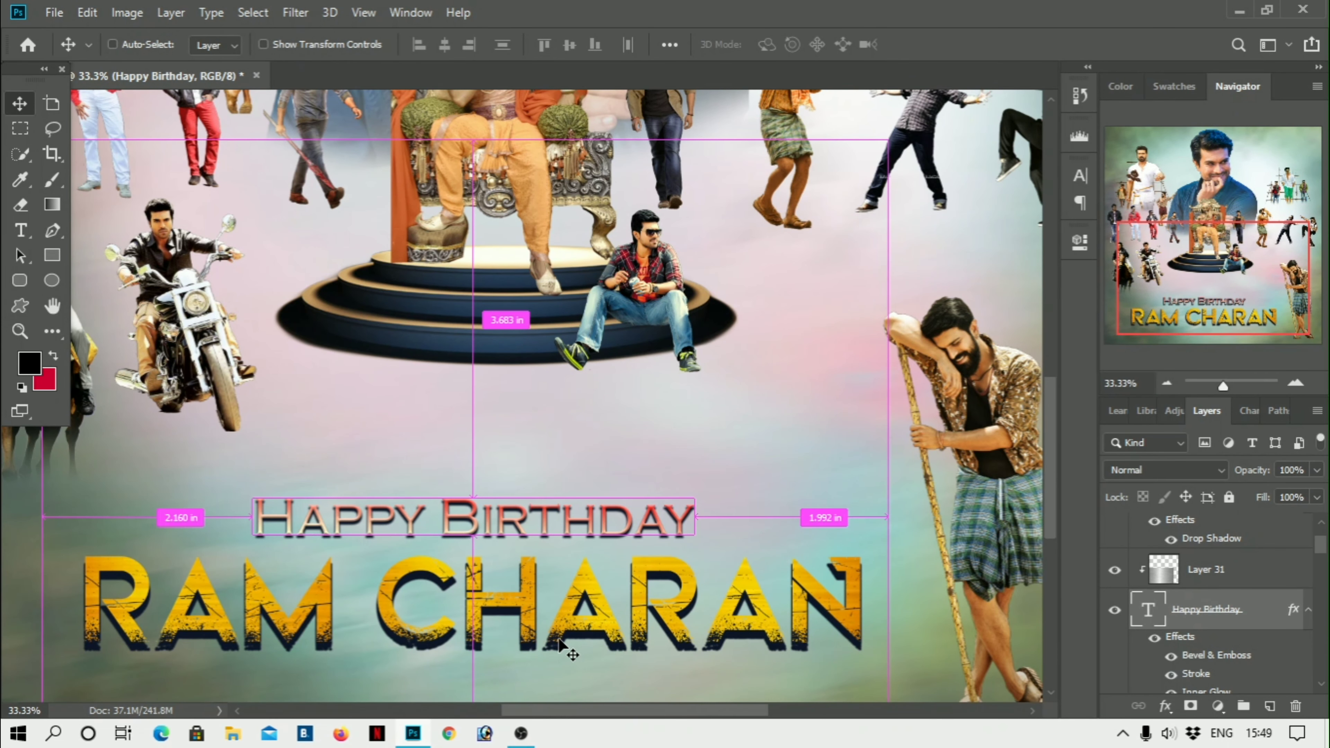
{"action": "key", "text": "ctrl+t"}
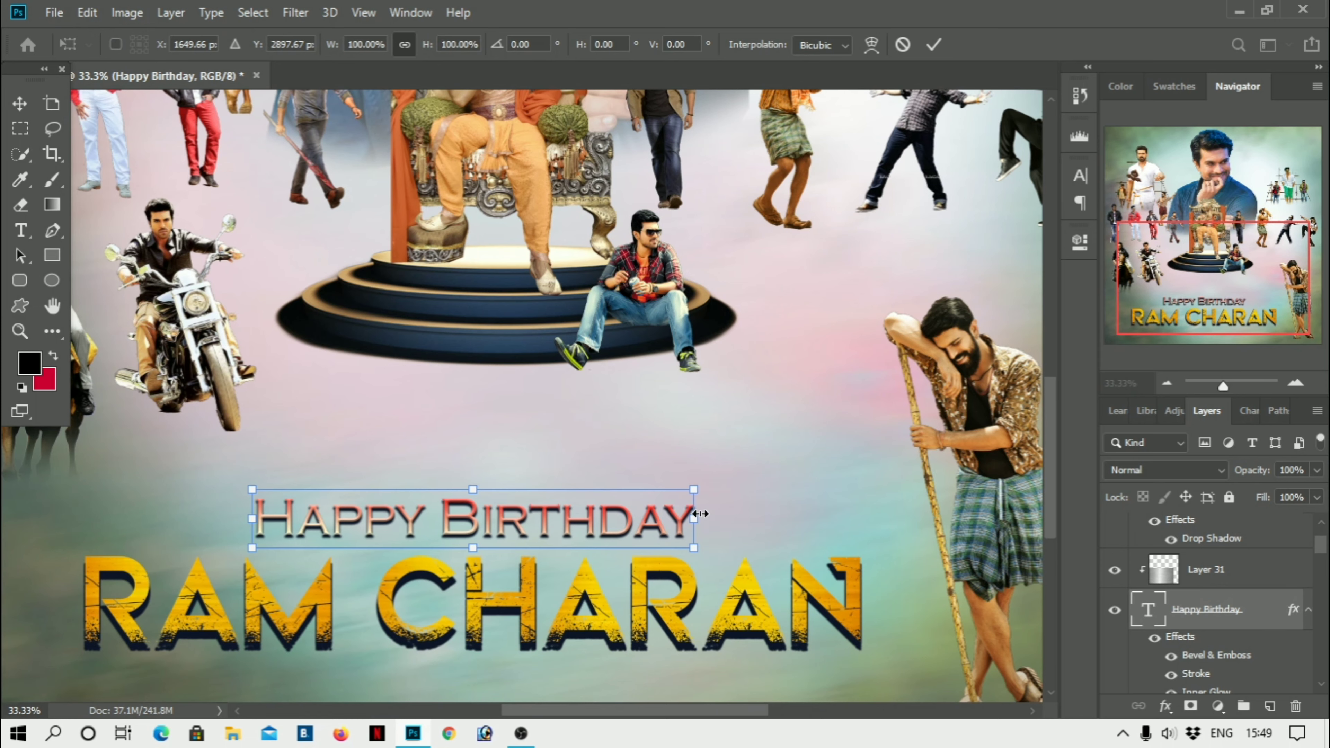
{"action": "mouse_move", "coordinate": [707, 513]}
{"action": "left_mouse_down"}
{"action": "mouse_move", "coordinate": [742, 514]}
{"action": "mouse_move", "coordinate": [693, 517]}
{"action": "left_mouse_up"}
{"action": "key", "text": "Return"}
{"action": "key", "text": "Return"}
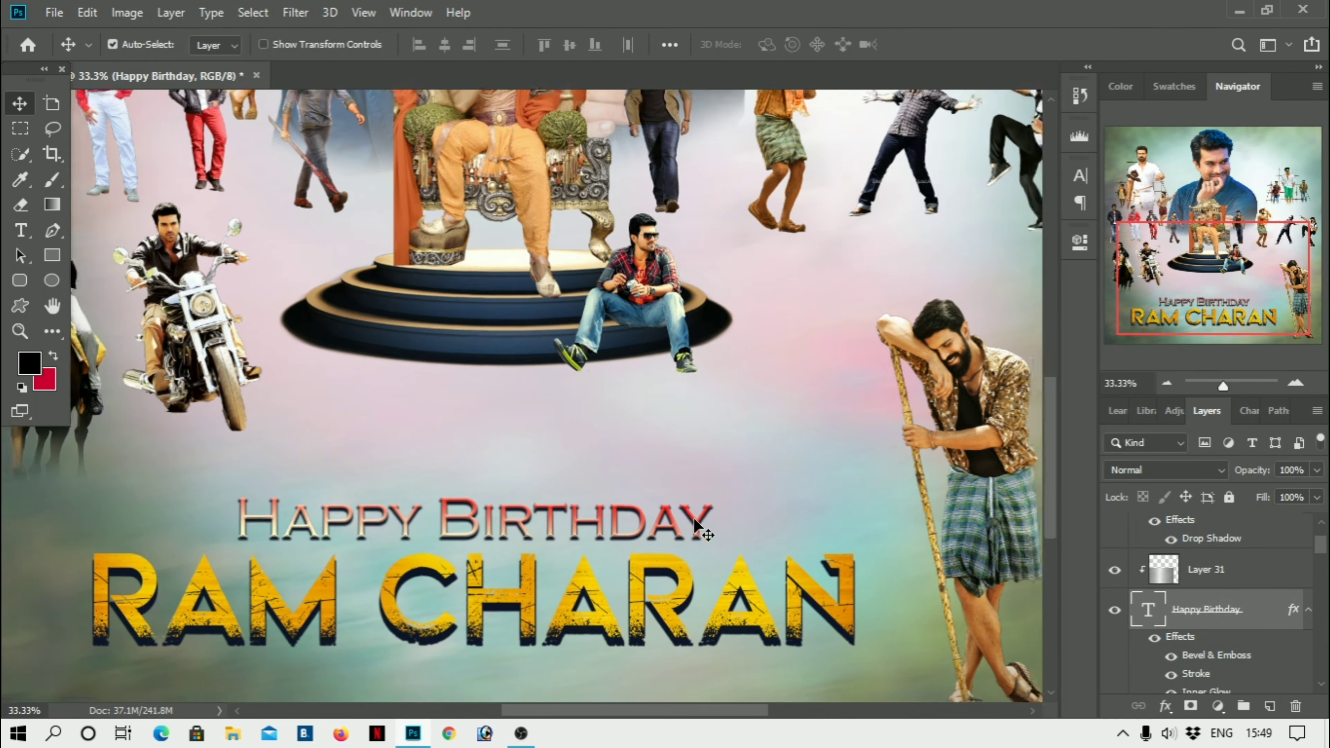
Move the horse rider lower-left, the bike rider up, and the seated man right
{"action": "key", "text": "ctrl+minus"}
{"action": "key", "text": "ctrl+minus"}
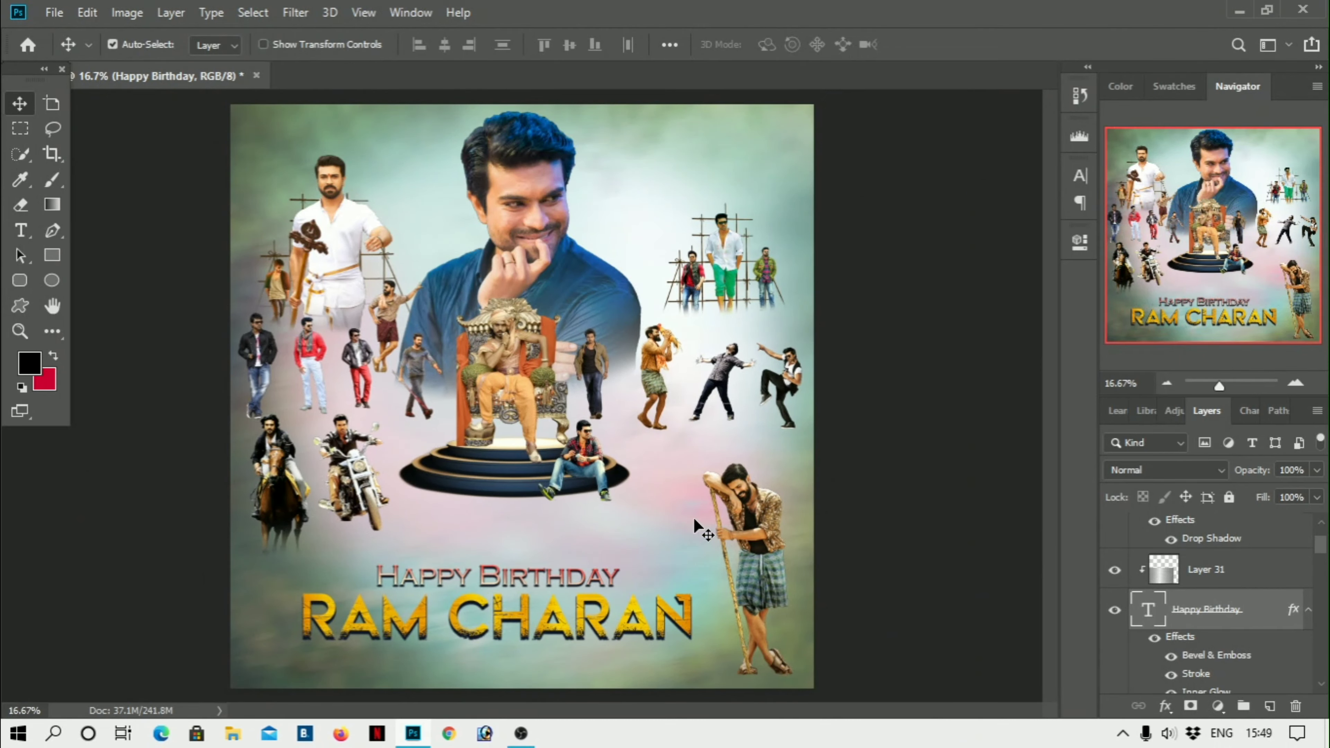
{"action": "left_click_drag", "start_coordinate": [280, 498], "coordinate": [264, 564]}
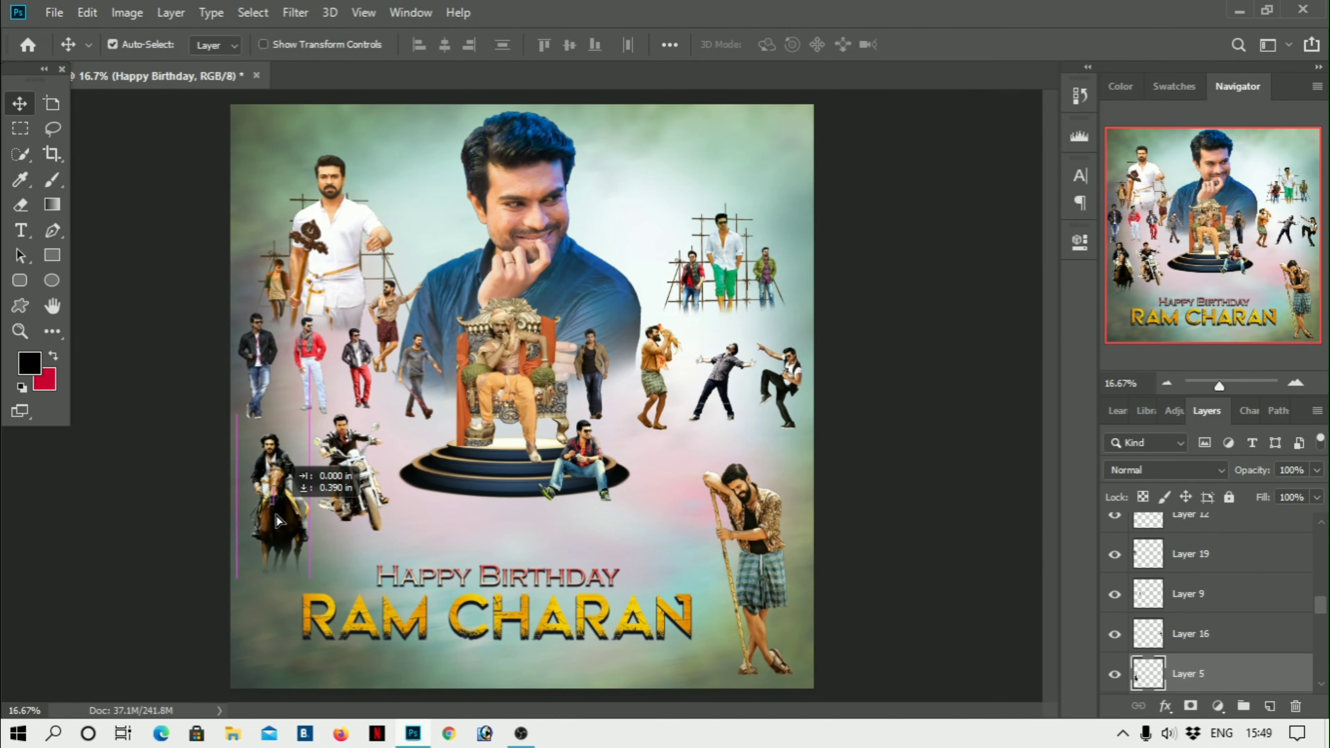
{"action": "left_click_drag", "start_coordinate": [342, 469], "coordinate": [340, 457]}
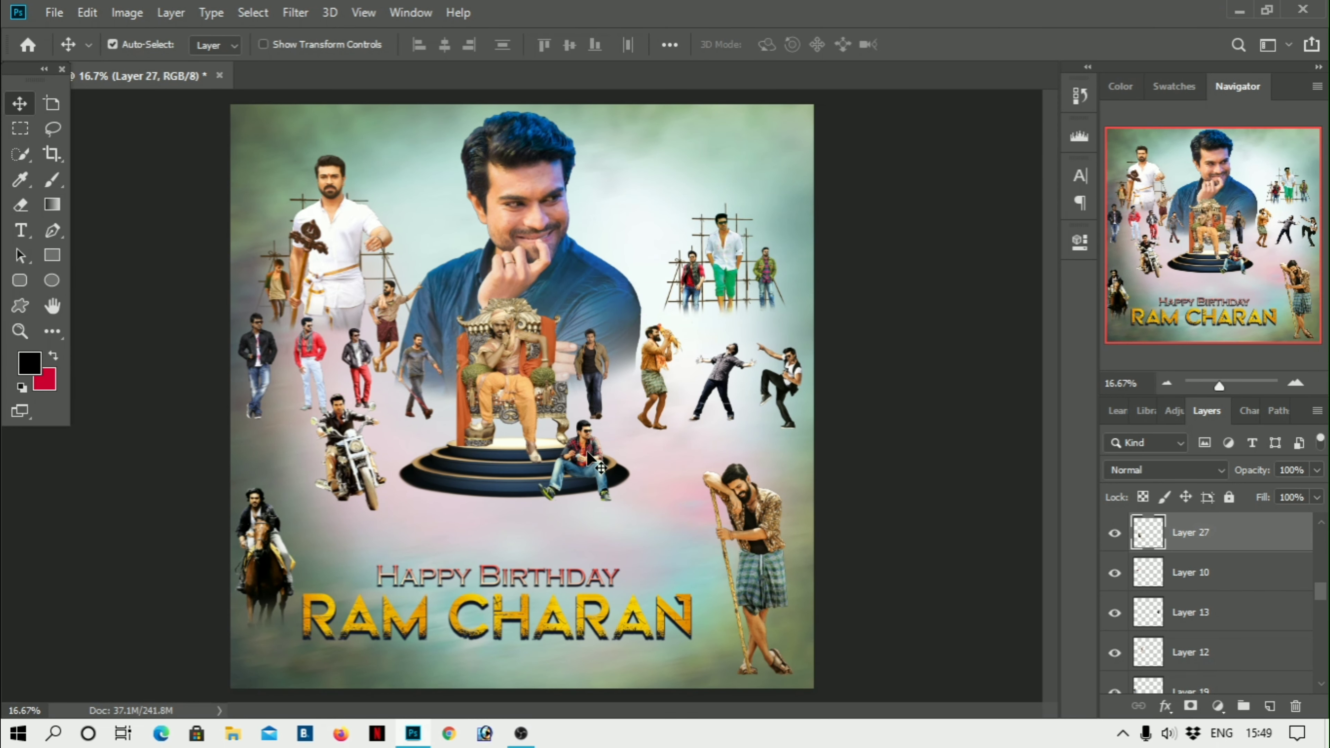
{"action": "left_click_drag", "start_coordinate": [588, 458], "coordinate": [614, 452]}
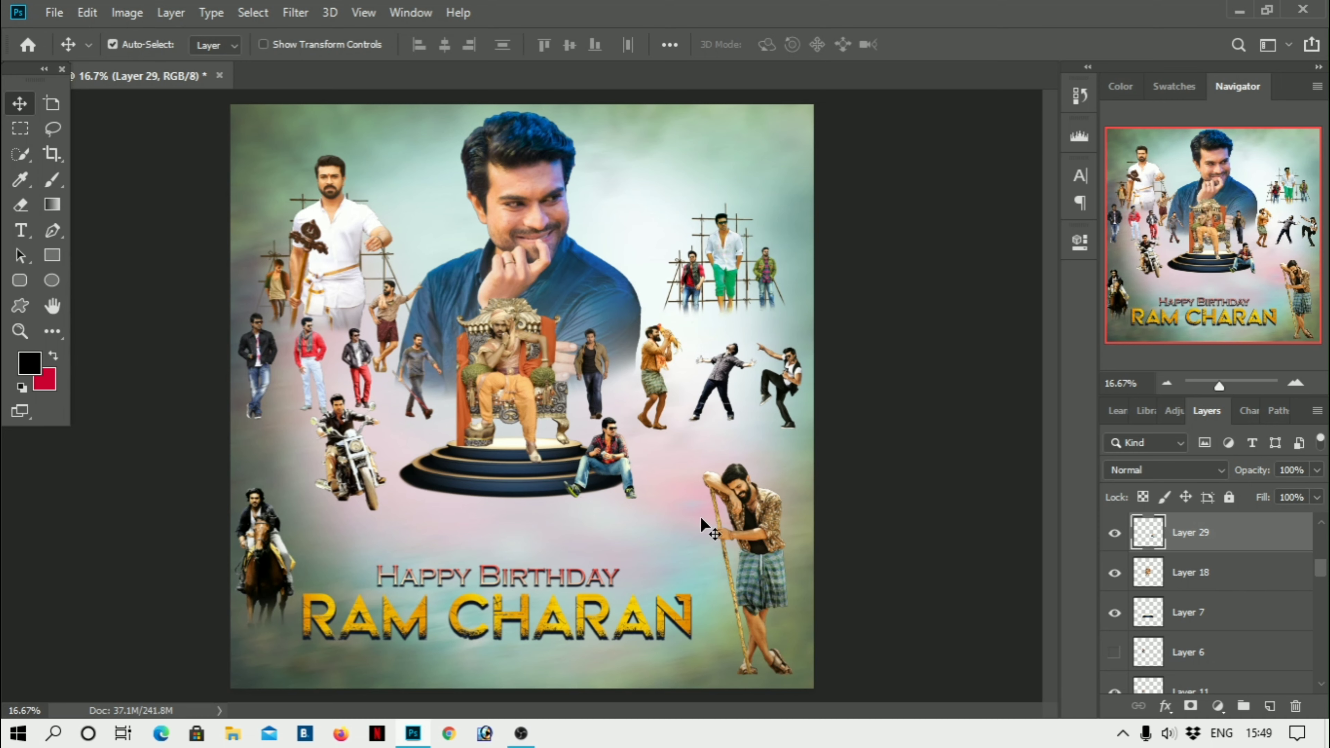
{"action": "key", "text": "ctrl+o"}
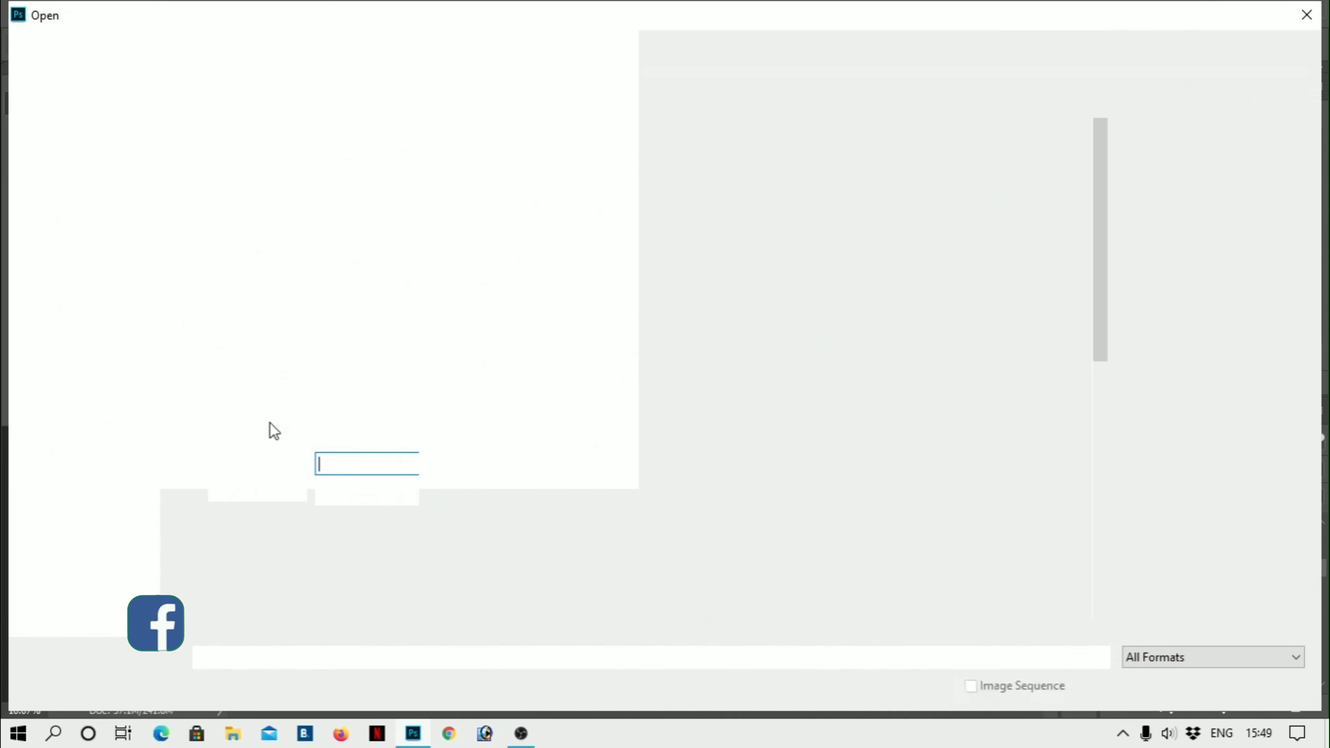
{"action": "scroll", "coordinate": [656, 478], "scroll_direction": "down", "scroll_amount": 5}
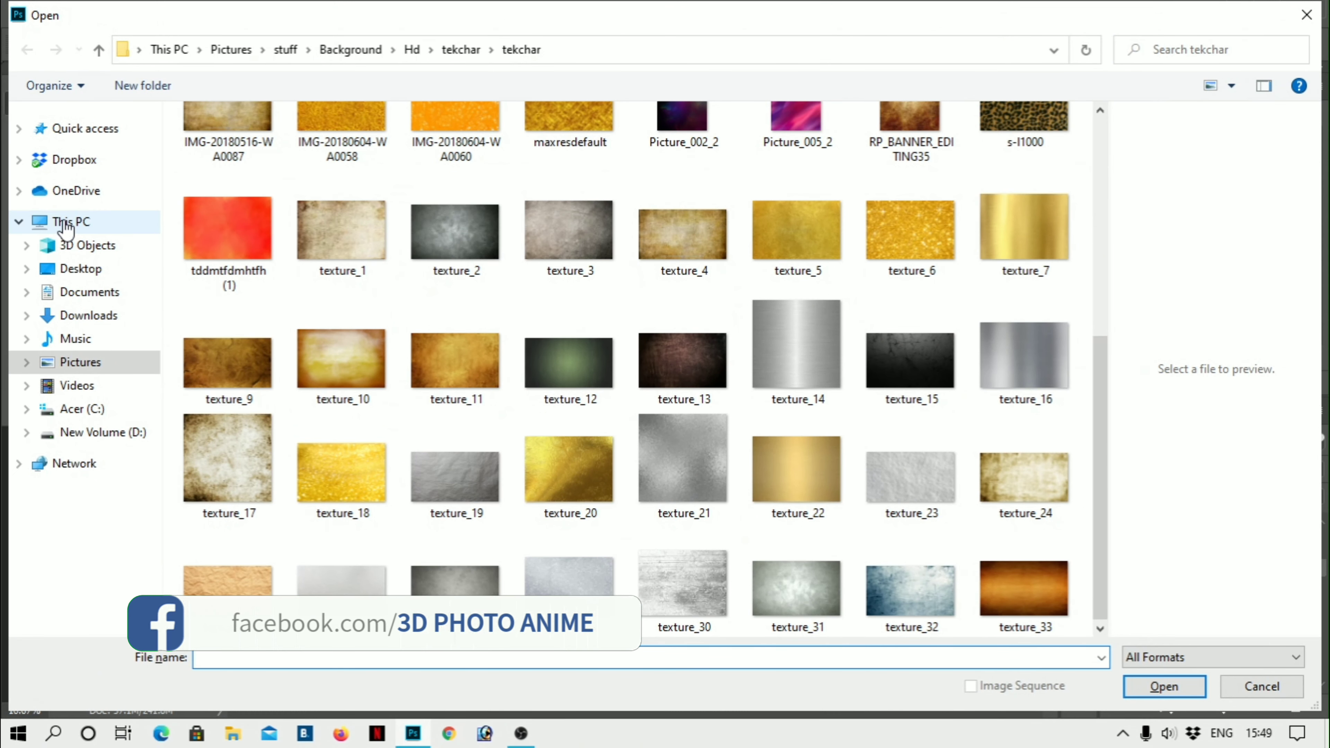
{"action": "left_click", "coordinate": [79, 245]}
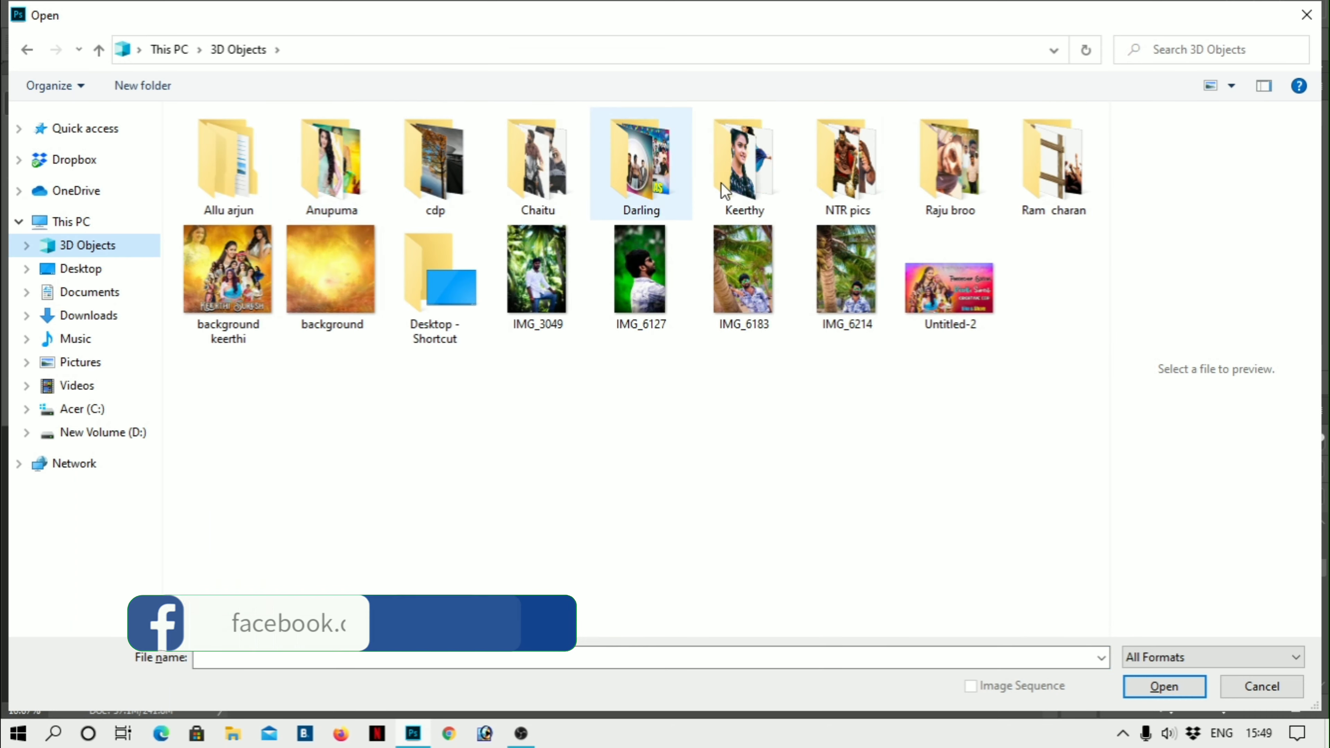
{"action": "double_click", "coordinate": [1048, 193]}
{"action": "scroll", "coordinate": [786, 341], "scroll_direction": "down", "scroll_amount": 5}
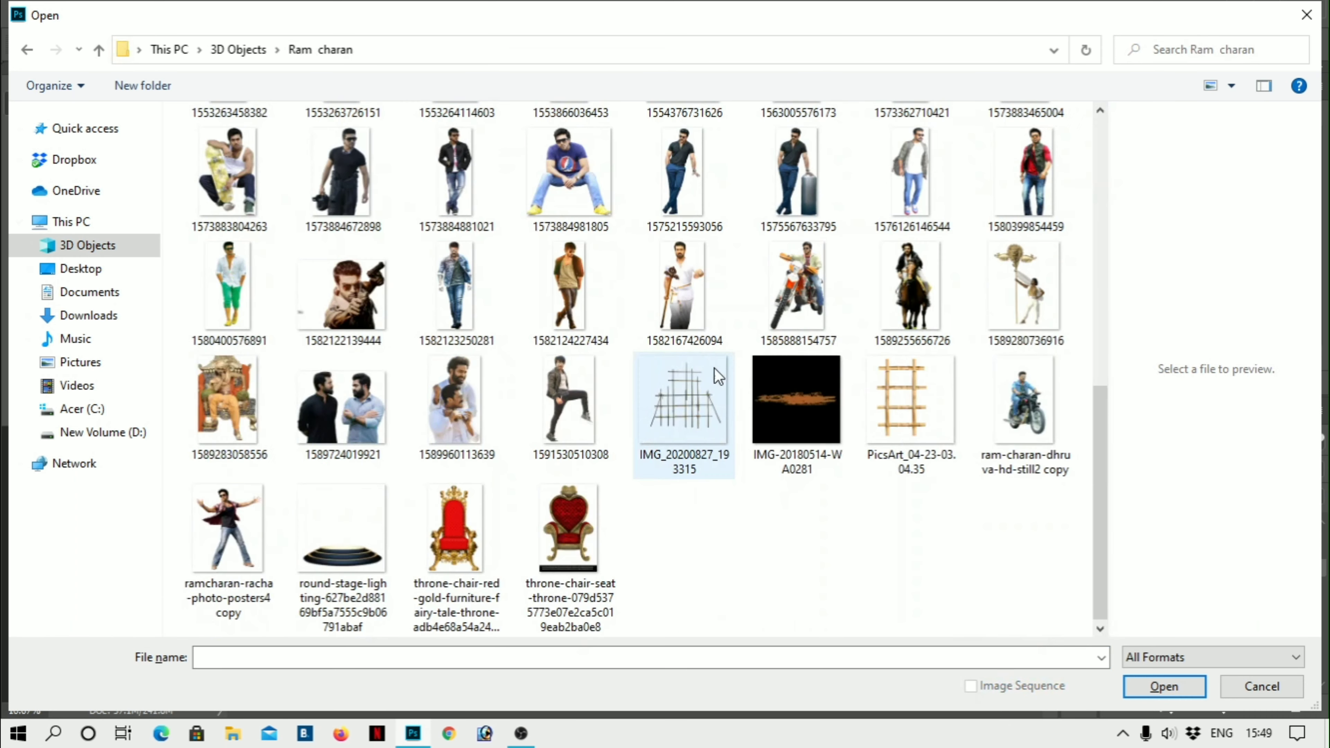
{"action": "scroll", "coordinate": [704, 367], "scroll_direction": "up", "scroll_amount": 3}
{"action": "double_click", "coordinate": [832, 509]}
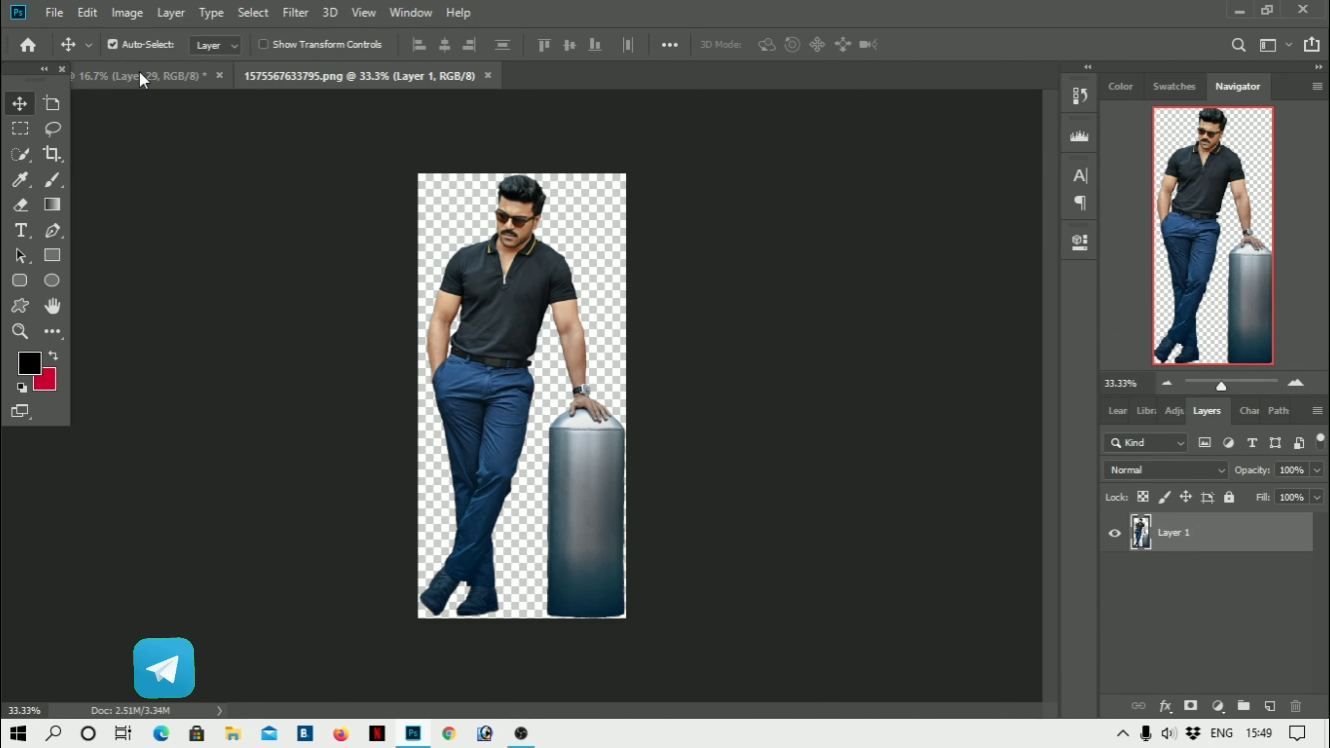
Bring the black-shirt actor into the poster's bottom-left beside HAPPY BIRTHDAY, reorder its layer and resize it
{"action": "left_click", "coordinate": [140, 76]}
{"action": "left_click_drag", "start_coordinate": [291, 72], "coordinate": [602, 342]}
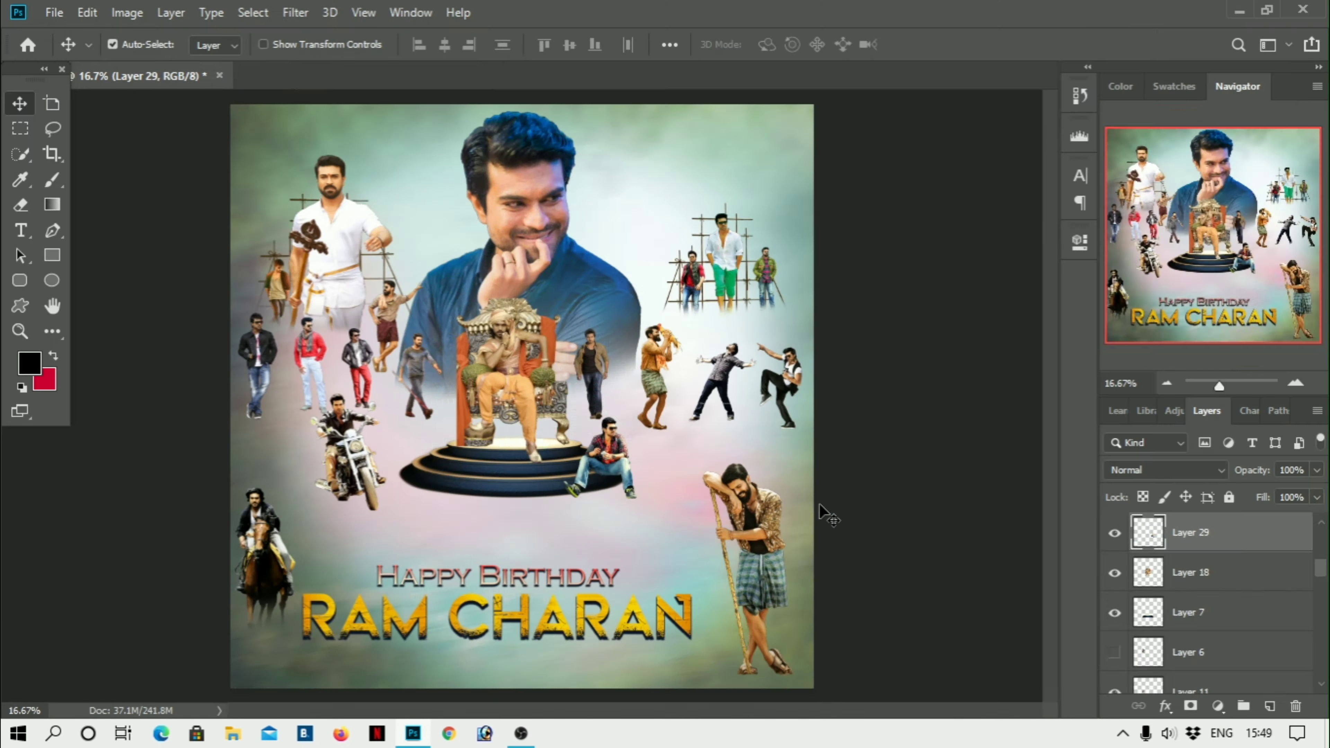
{"action": "mouse_move", "coordinate": [529, 506]}
{"action": "left_mouse_down"}
{"action": "mouse_move", "coordinate": [283, 662]}
{"action": "mouse_move", "coordinate": [615, 558]}
{"action": "mouse_move", "coordinate": [336, 592]}
{"action": "left_mouse_up"}
{"action": "left_click_drag", "start_coordinate": [1199, 533], "coordinate": [1205, 677]}
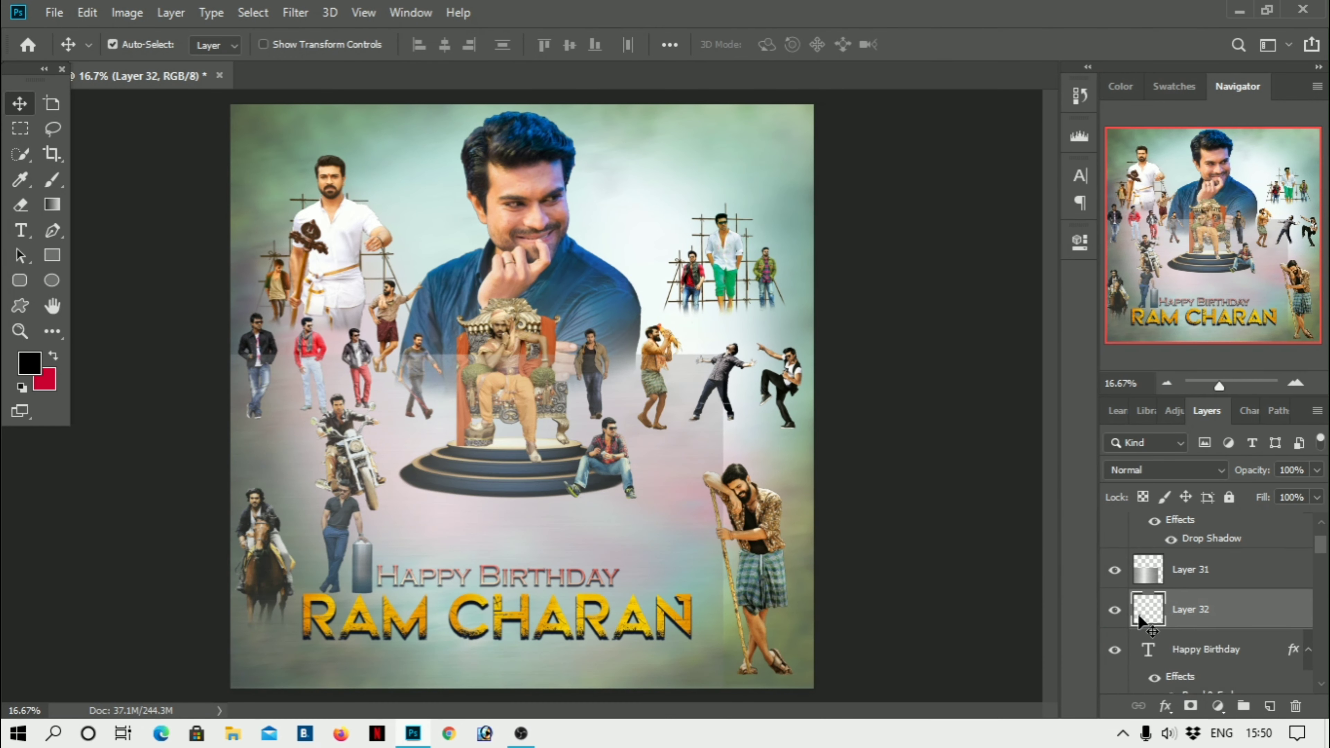
{"action": "scroll", "coordinate": [1204, 602], "scroll_direction": "down", "scroll_amount": 1}
{"action": "right_click", "coordinate": [1162, 577]}
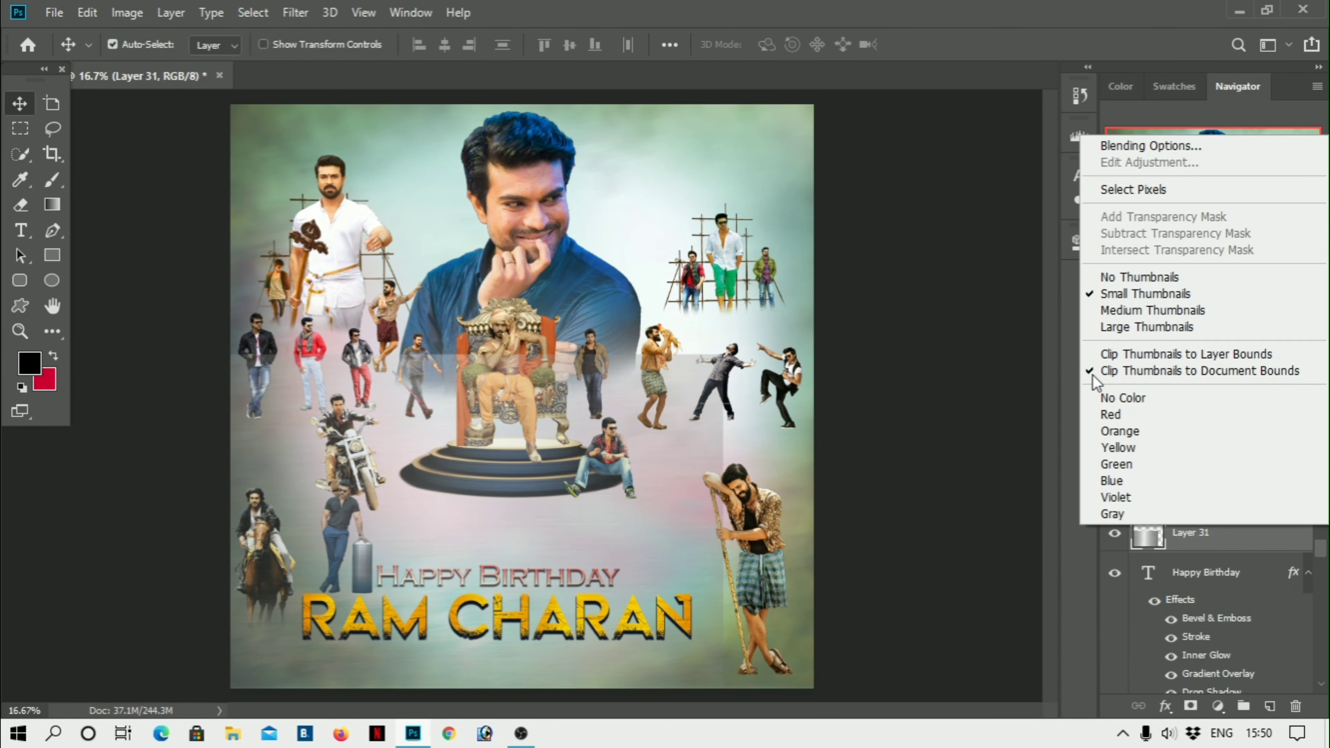
{"action": "left_click_drag", "start_coordinate": [330, 537], "coordinate": [338, 537]}
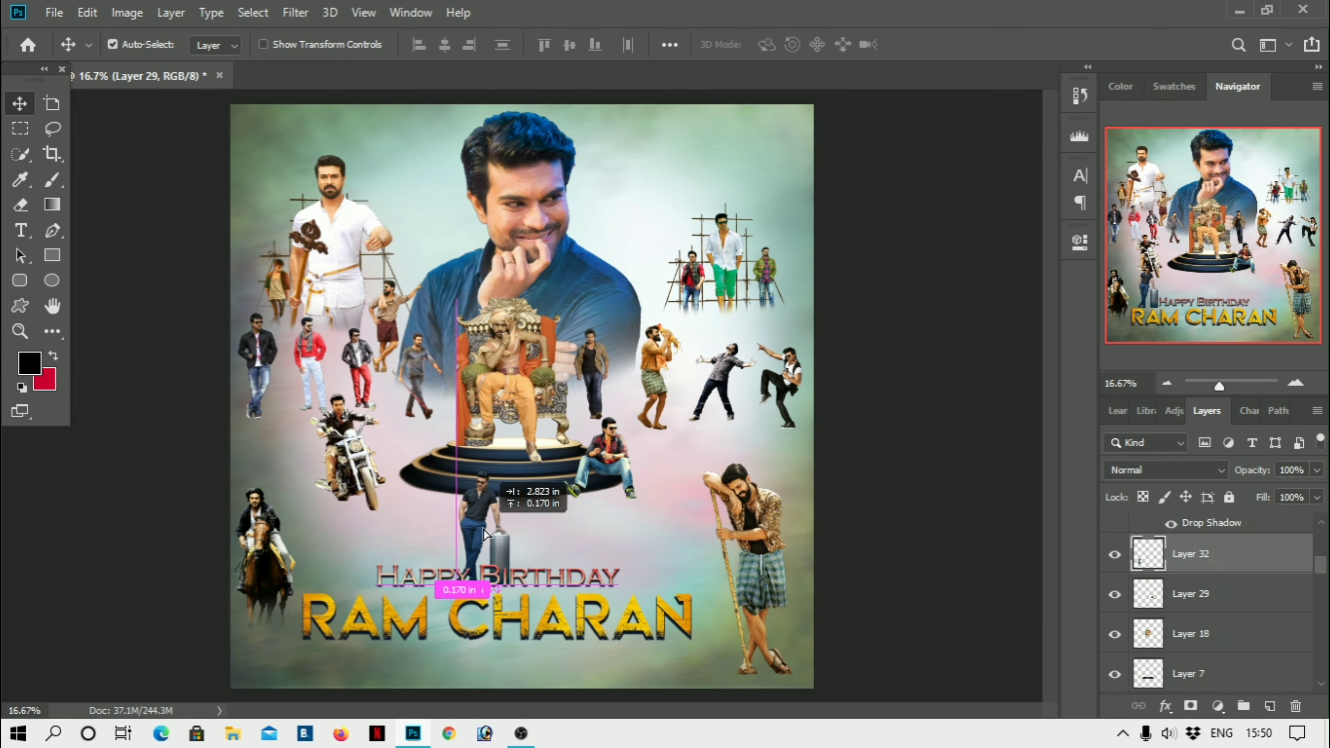
{"action": "key", "text": "ctrl+t"}
{"action": "key", "text": "Return"}
{"action": "key", "text": "ctrl+plus"}
{"action": "scroll", "coordinate": [324, 502], "scroll_direction": "down", "scroll_amount": 2}
{"action": "key", "text": "ctrl+o"}
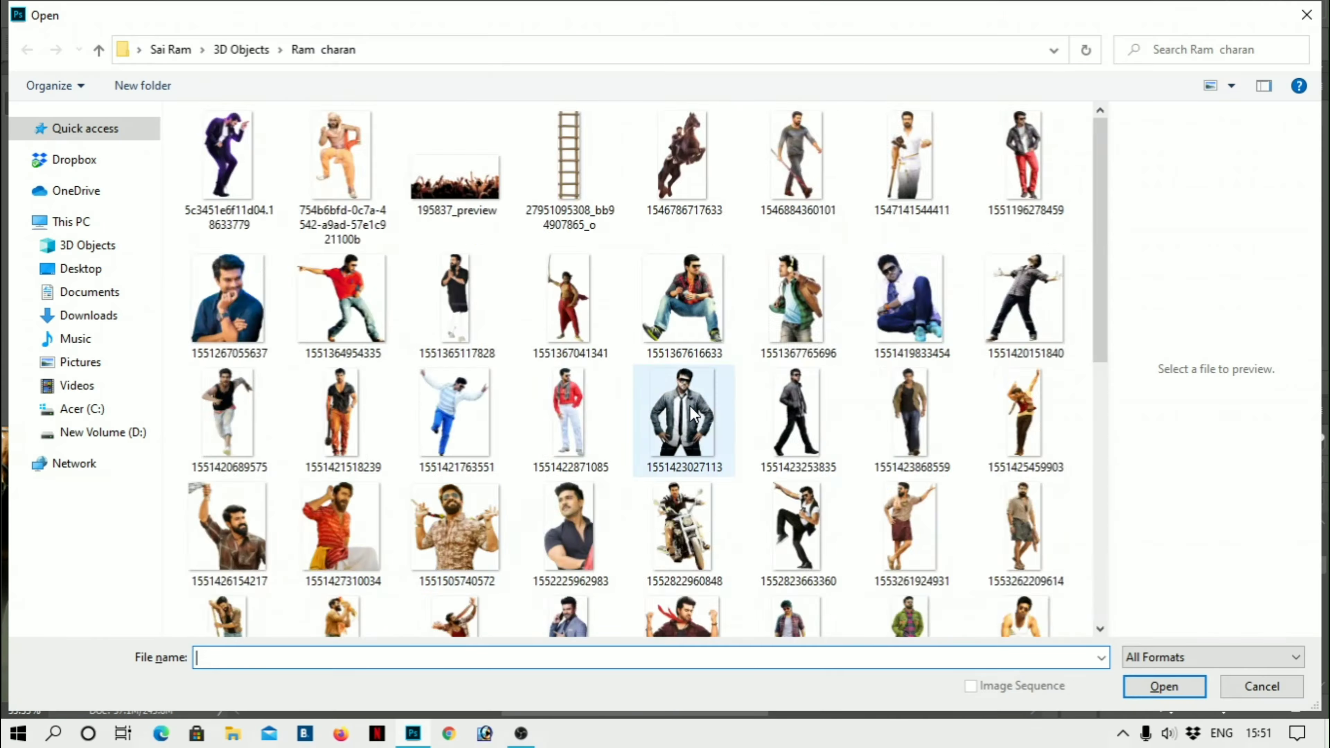
{"action": "double_click", "coordinate": [435, 406]}
{"action": "left_click_drag", "start_coordinate": [436, 406], "coordinate": [314, 367]}
{"action": "key", "text": "ctrl+t"}
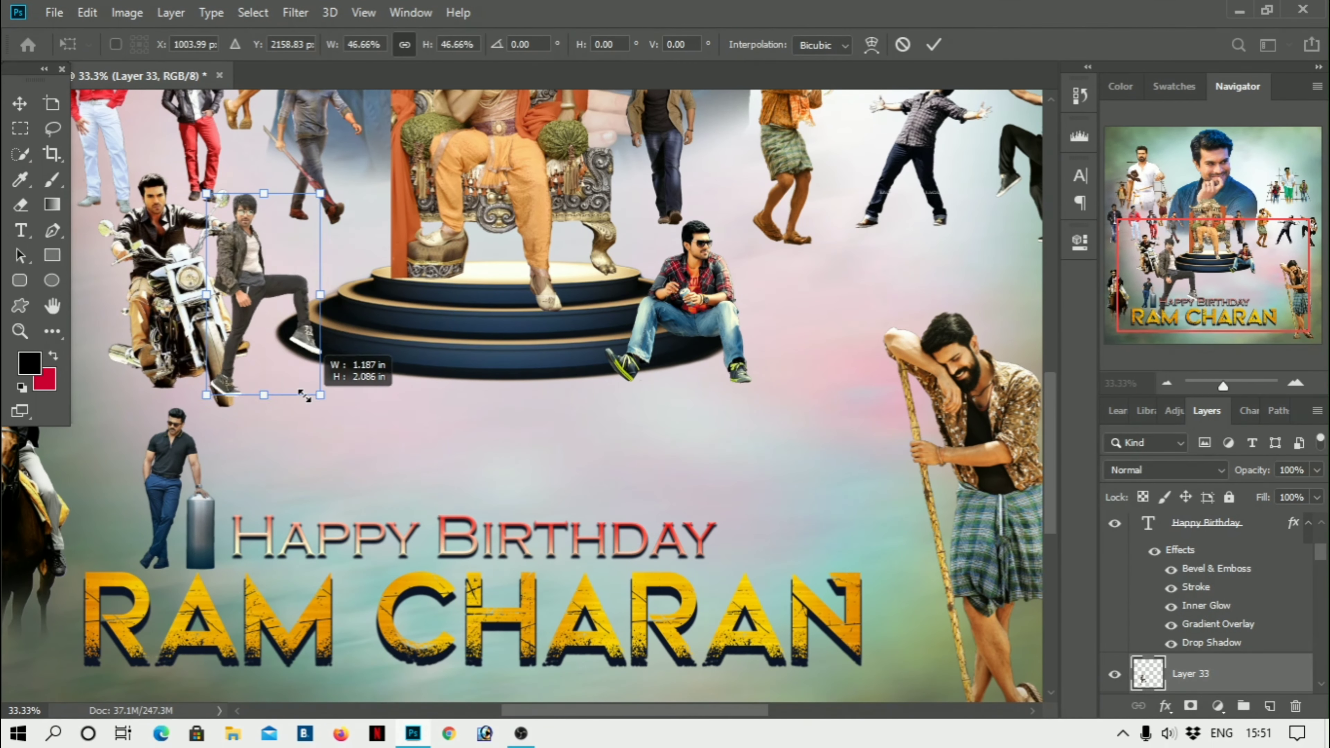
{"action": "left_click_drag", "start_coordinate": [441, 537], "coordinate": [356, 361]}
{"action": "key", "text": "Return"}
{"action": "key", "text": "ctrl+o"}
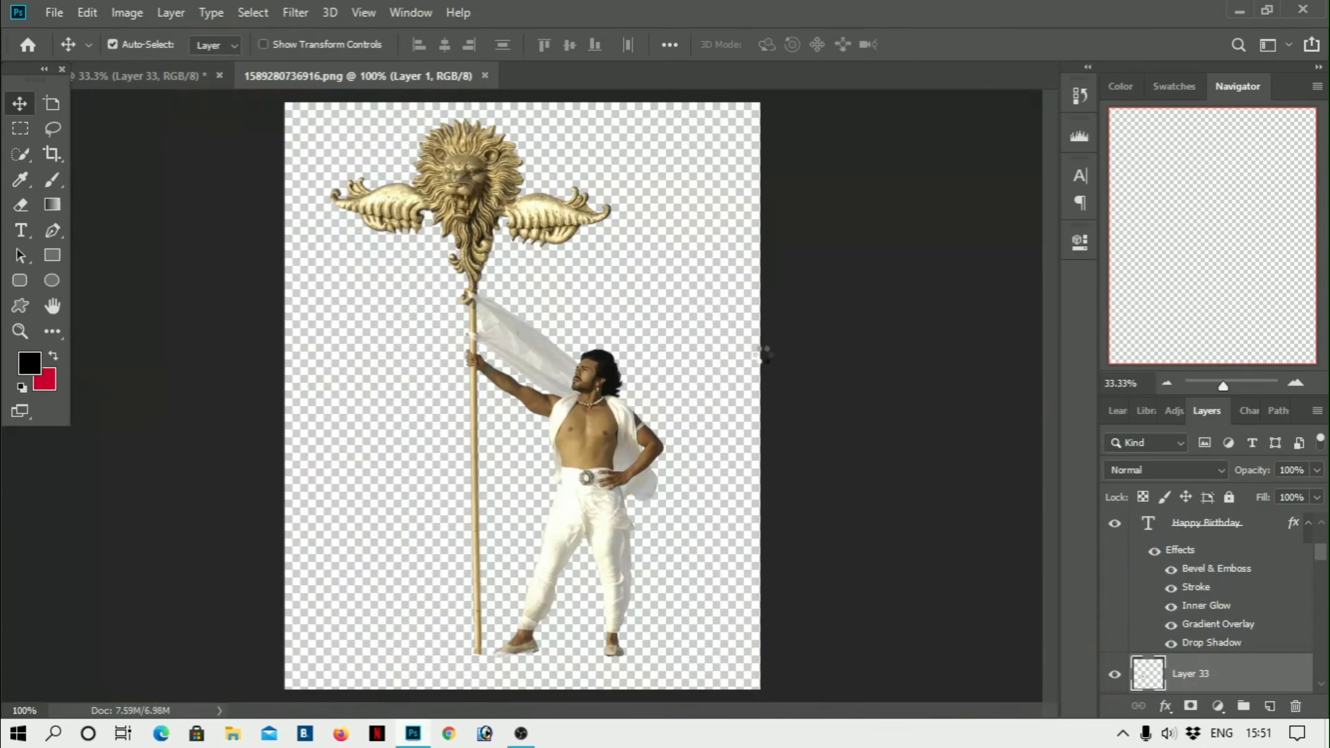
{"action": "double_click", "coordinate": [912, 294]}
{"action": "left_click_drag", "start_coordinate": [1055, 412], "coordinate": [789, 505]}
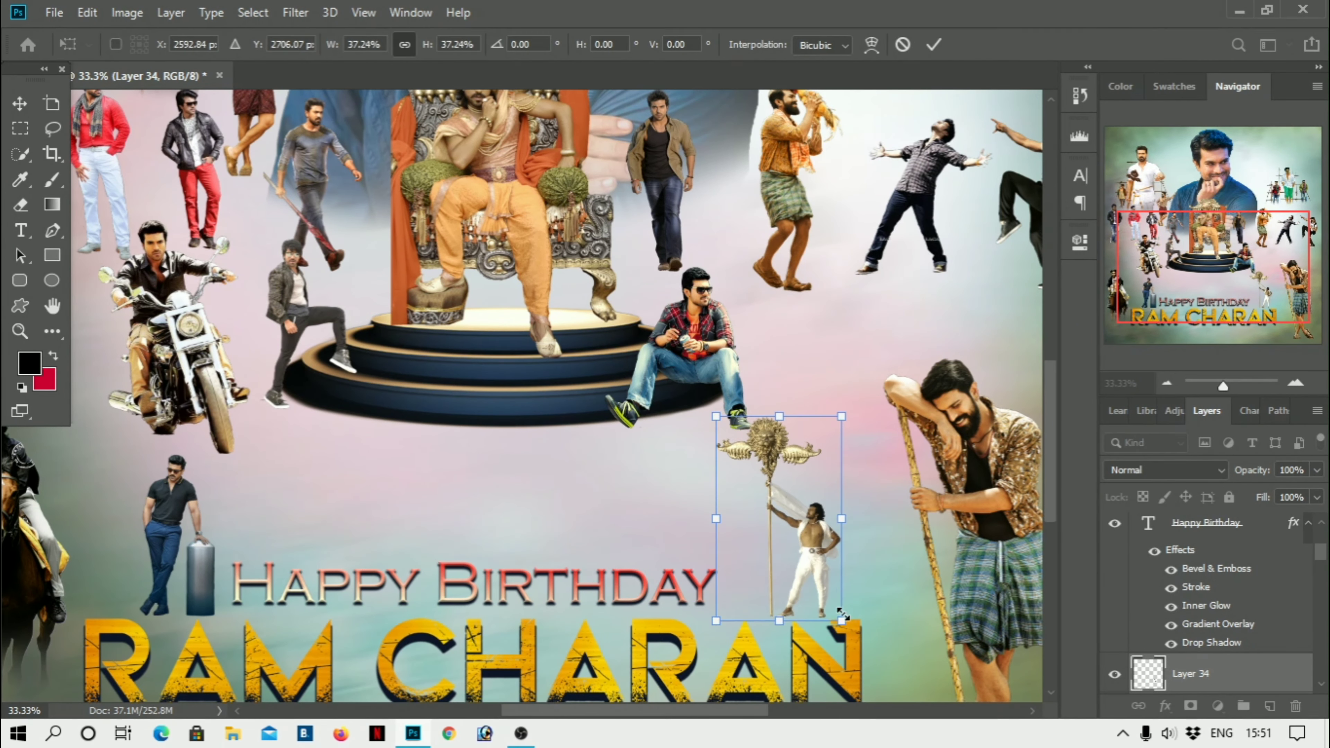
{"action": "key", "text": "ctrl+t"}
{"action": "left_click_drag", "start_coordinate": [853, 608], "coordinate": [875, 519]}
{"action": "key", "text": "Return"}
Zoom out and open another image from the Ram charan folder
{"action": "key", "text": "ctrl+minus"}
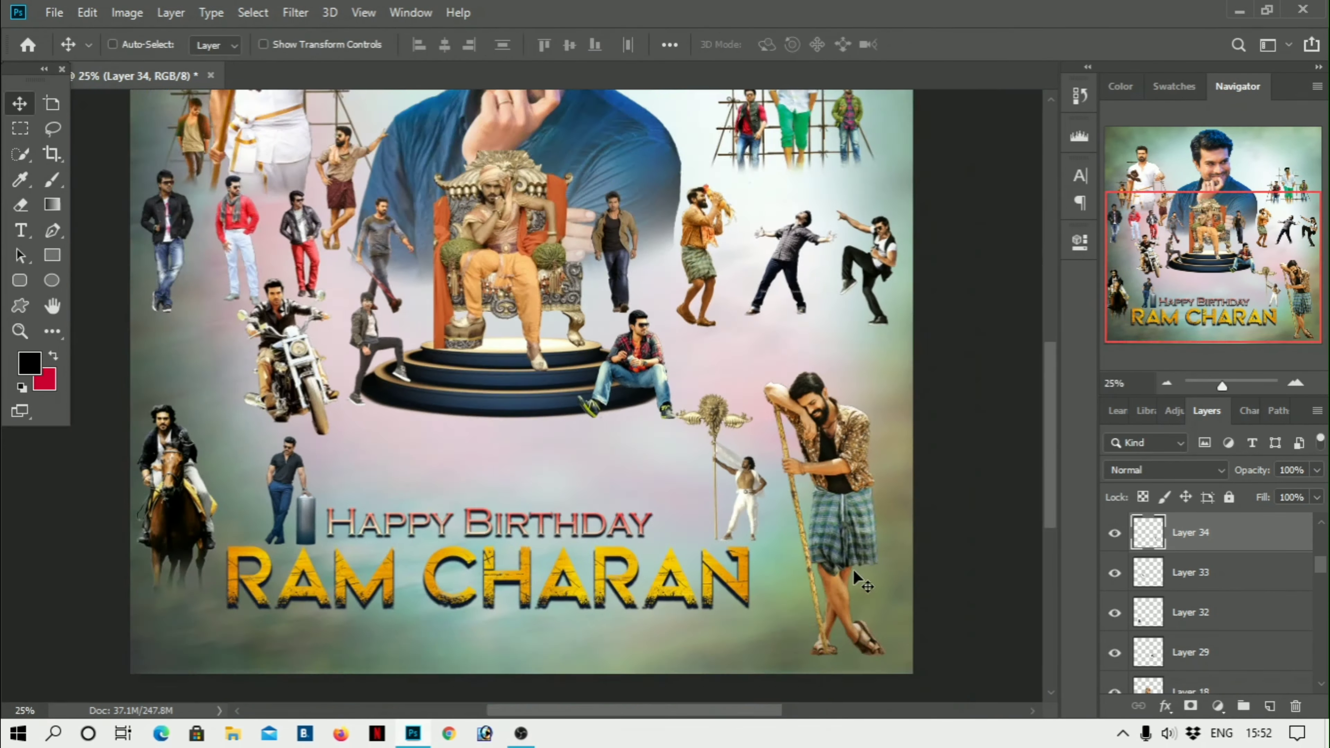
{"action": "key", "text": "ctrl+o"}
{"action": "double_click", "coordinate": [228, 529]}
Place IMG-20180619-WA0062 above the background layers, enlarged to cover the canvas
{"action": "key", "text": "ctrl+o"}
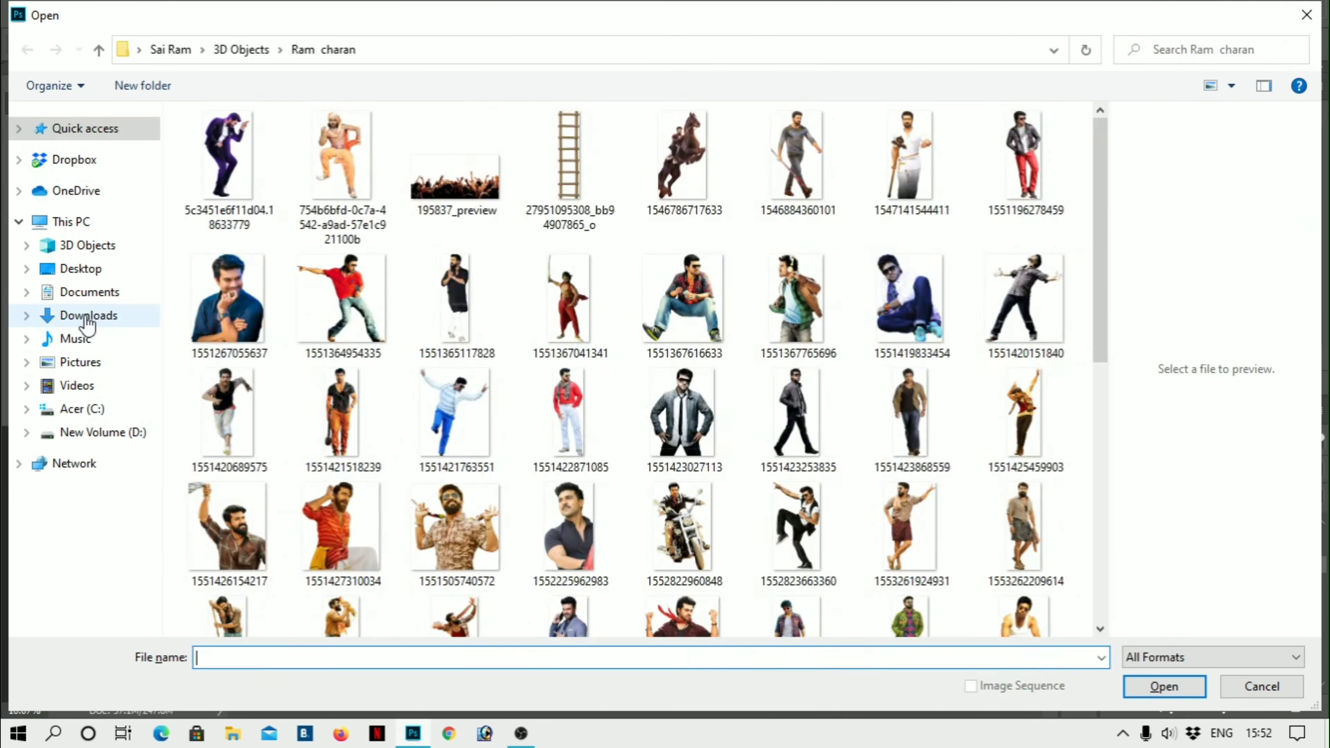
{"action": "left_click", "coordinate": [80, 361]}
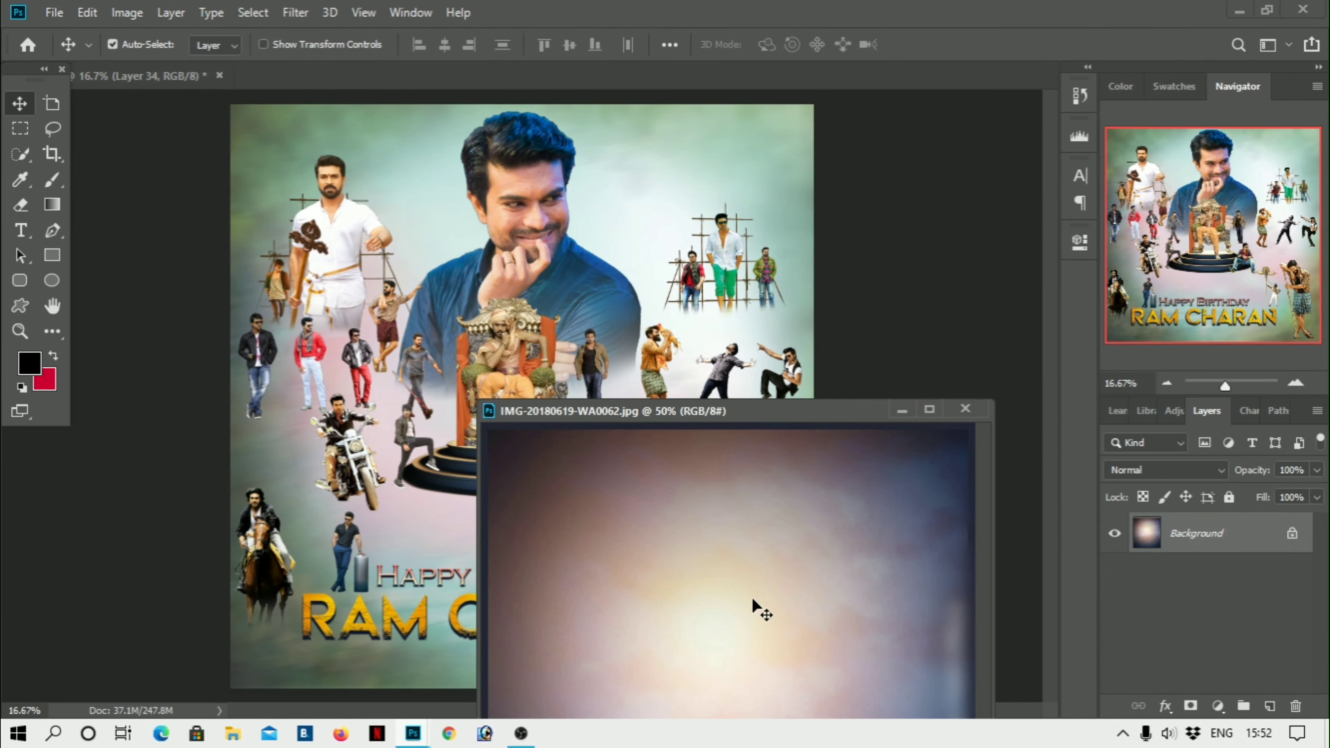
{"action": "left_click_drag", "start_coordinate": [1276, 539], "coordinate": [1221, 577]}
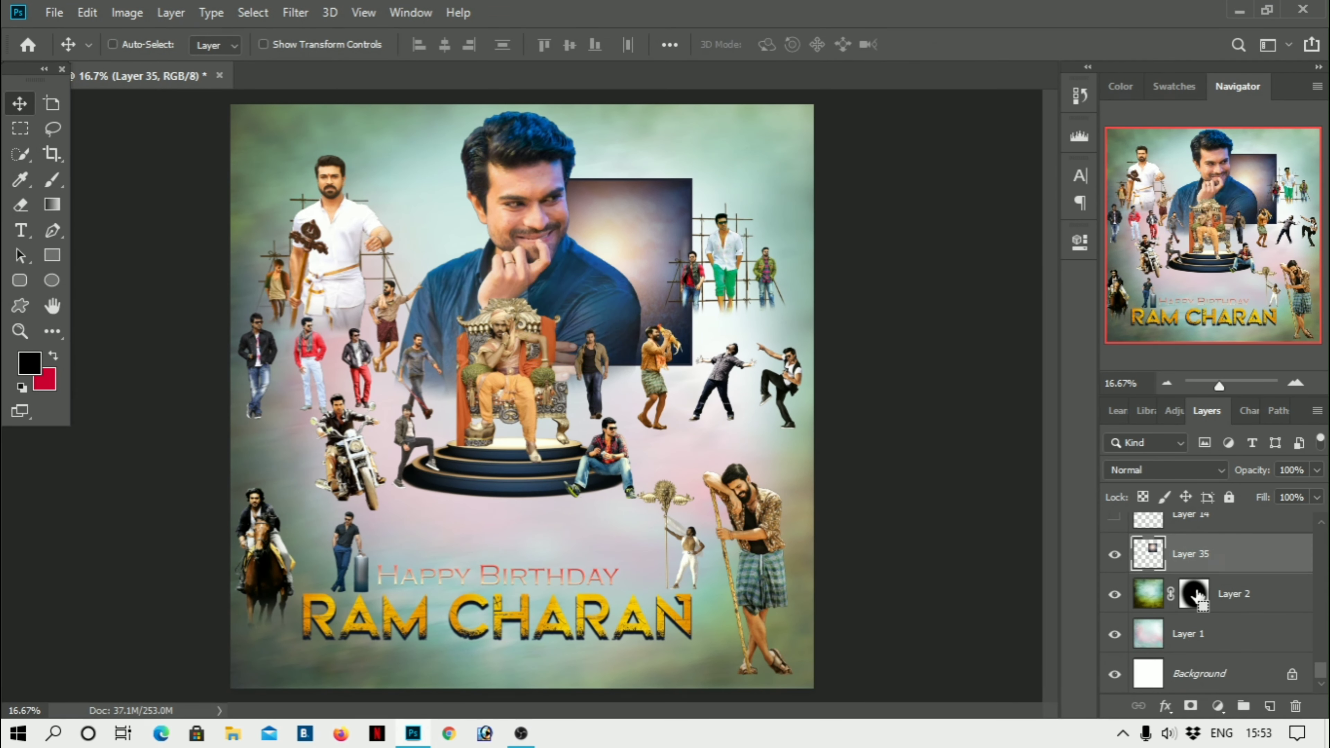
{"action": "key", "text": "ctrl+t"}
{"action": "left_click_drag", "start_coordinate": [693, 365], "coordinate": [1014, 732]}
{"action": "left_click_drag", "start_coordinate": [914, 545], "coordinate": [618, 480]}
{"action": "key", "text": "Return"}
Fade the glow layer to about 47% opacity, then select Layer 14
{"action": "left_click", "coordinate": [1316, 470]}
{"action": "left_click_drag", "start_coordinate": [1319, 490], "coordinate": [1264, 492]}
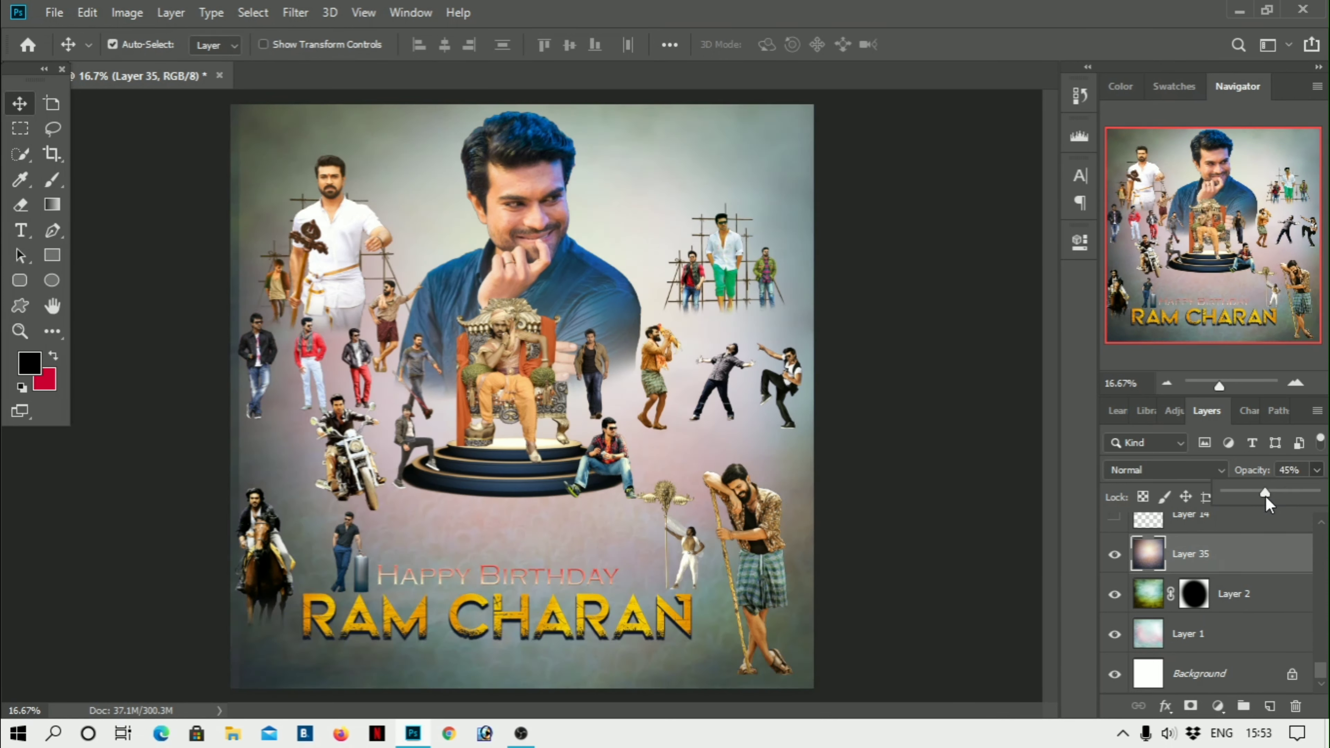
{"action": "scroll", "coordinate": [1204, 576], "scroll_direction": "up", "scroll_amount": 2}
{"action": "left_click", "coordinate": [1161, 597]}
{"action": "key", "text": "ctrl+plus"}
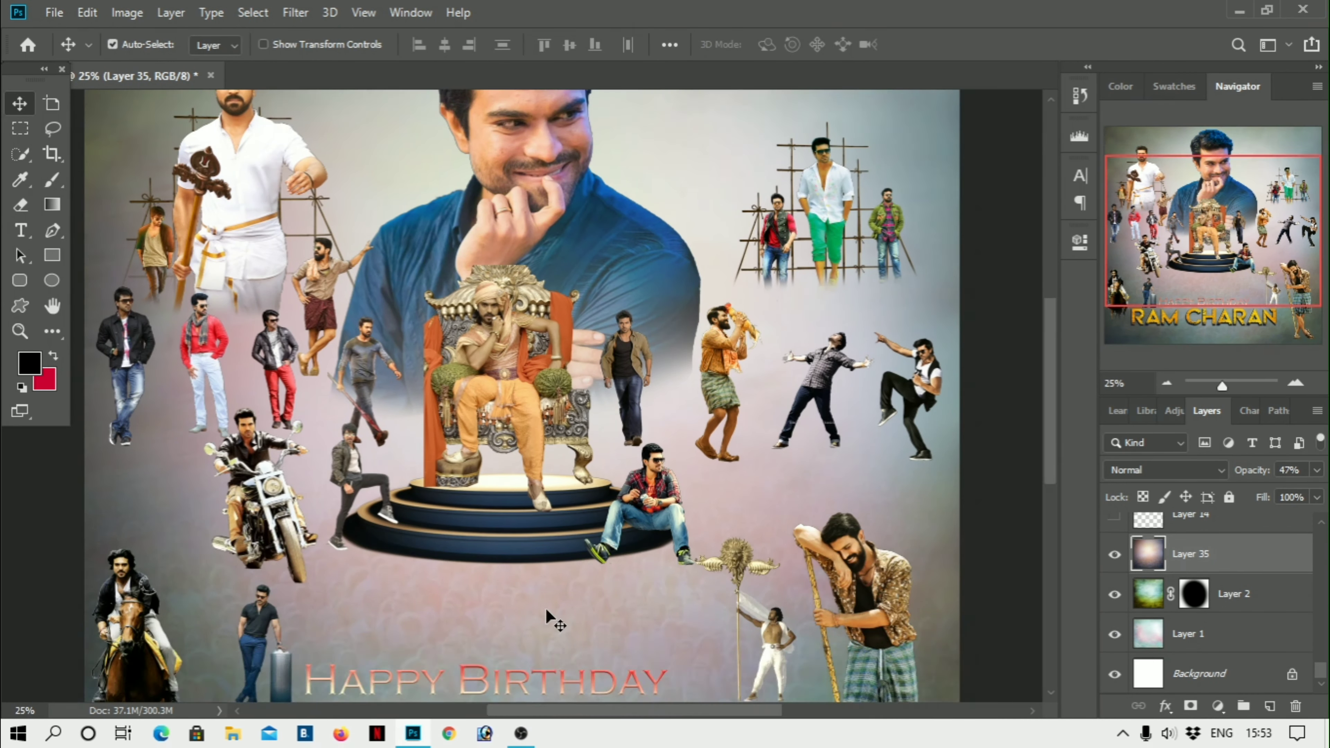
Add a new RAM CHARANAN text line to the poster and commit it
{"action": "key", "text": "t"}
{"action": "left_click", "coordinate": [609, 595]}
{"action": "key", "text": "BackSpace"}
{"action": "type", "text": "RAM"}
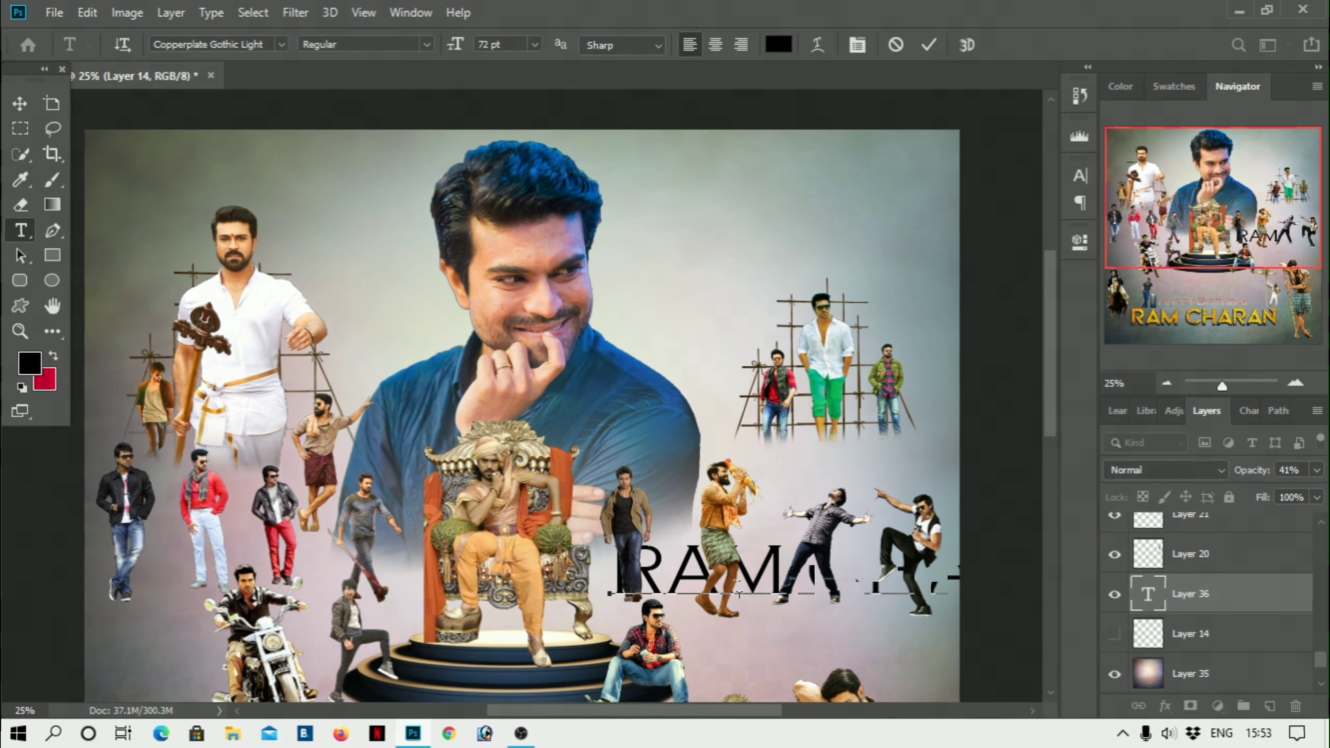
{"action": "type", "text": "CHA"}
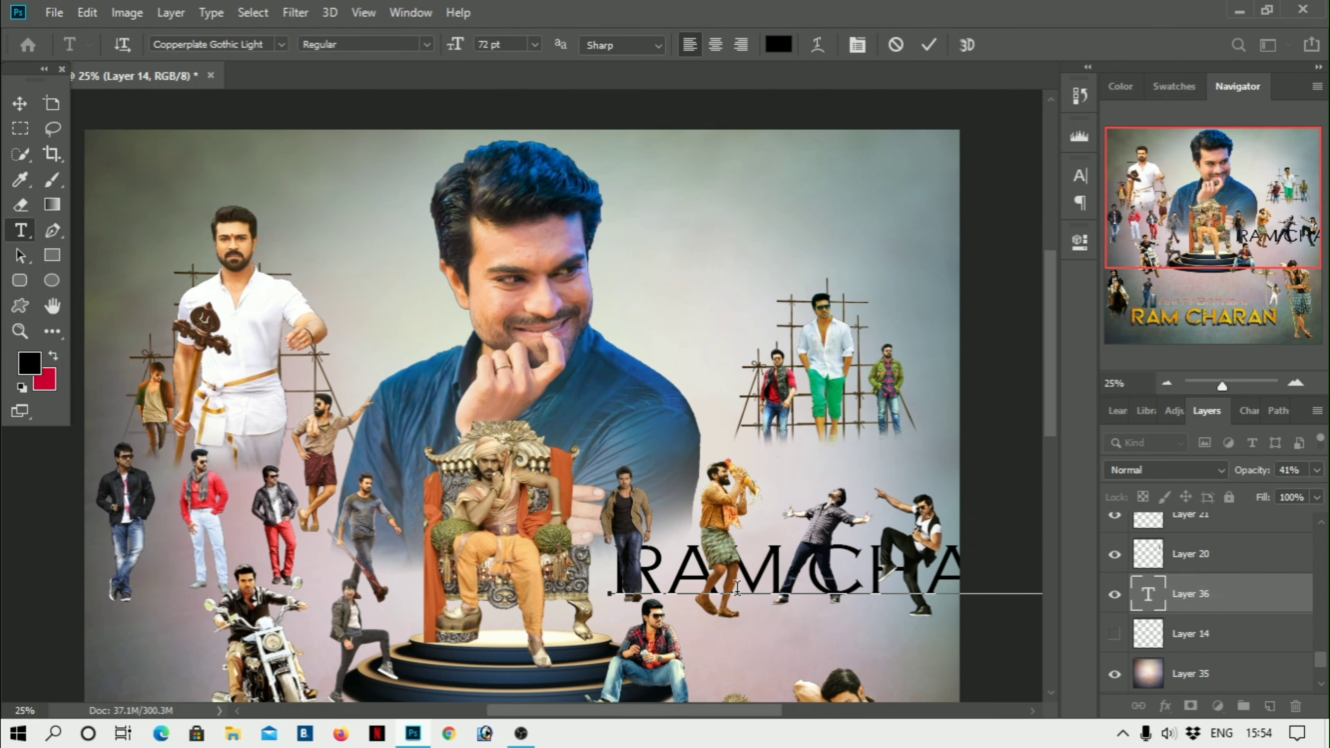
{"action": "left_click", "coordinate": [31, 104]}
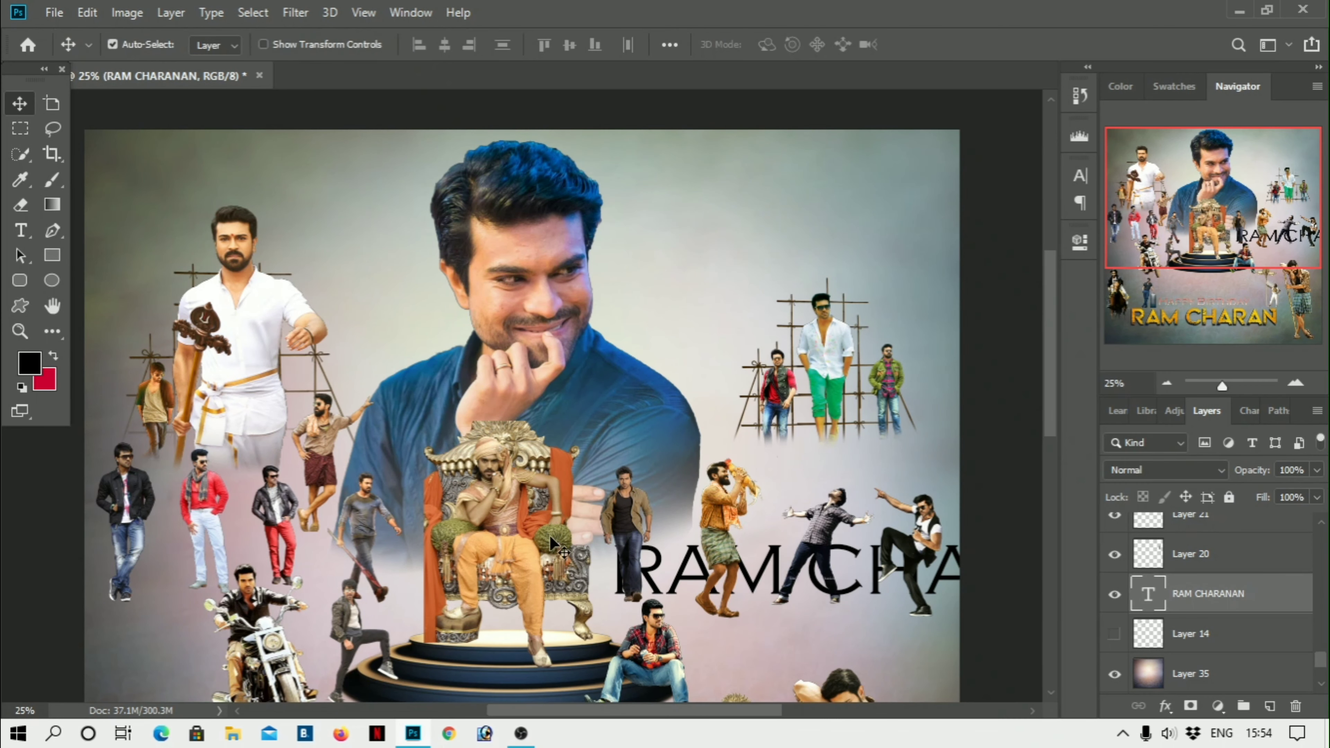
Move the title to the poster's top and select its extra trailing 'AN'
{"action": "left_click_drag", "start_coordinate": [674, 563], "coordinate": [289, 251]}
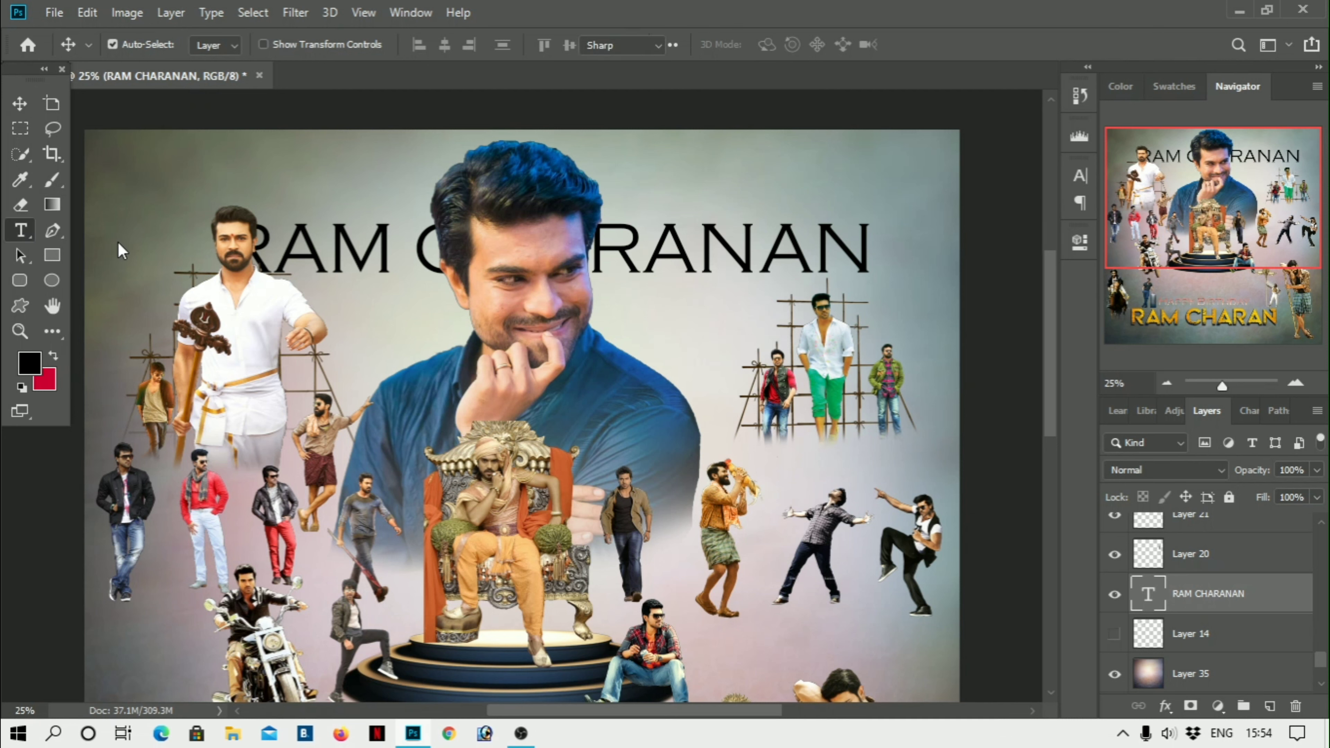
{"action": "key", "text": "t"}
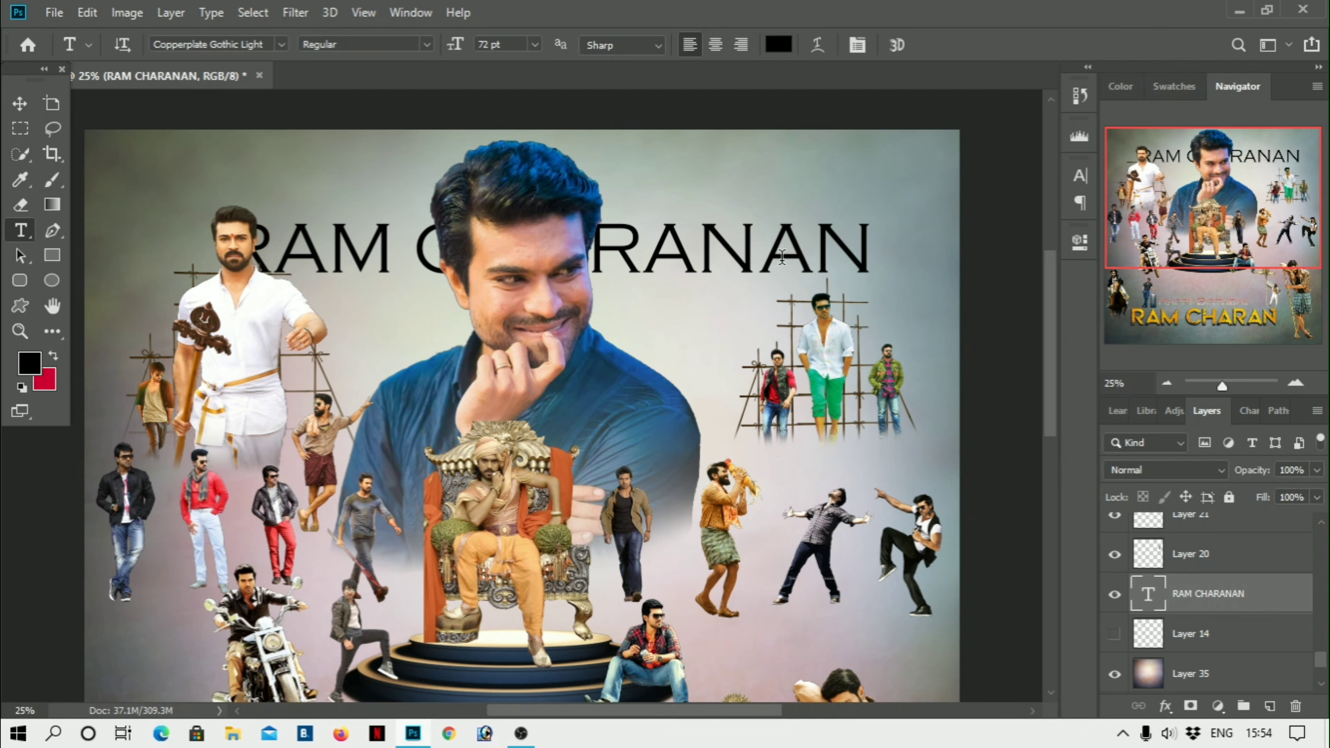
{"action": "left_click_drag", "start_coordinate": [781, 257], "coordinate": [913, 263]}
Delete the extra 'AN', then scale RAM CHARAN to about 146% across the top
{"action": "key", "text": "BackSpace"}
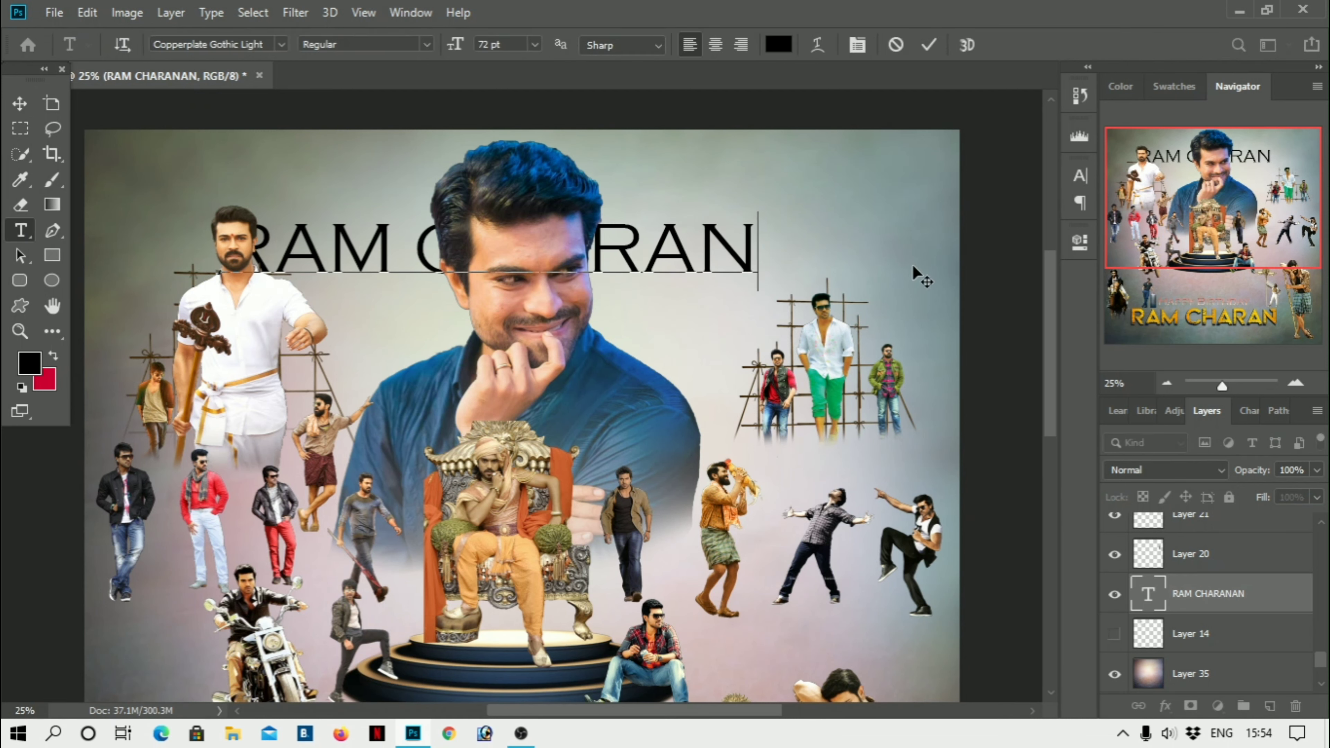
{"action": "left_click", "coordinate": [30, 100]}
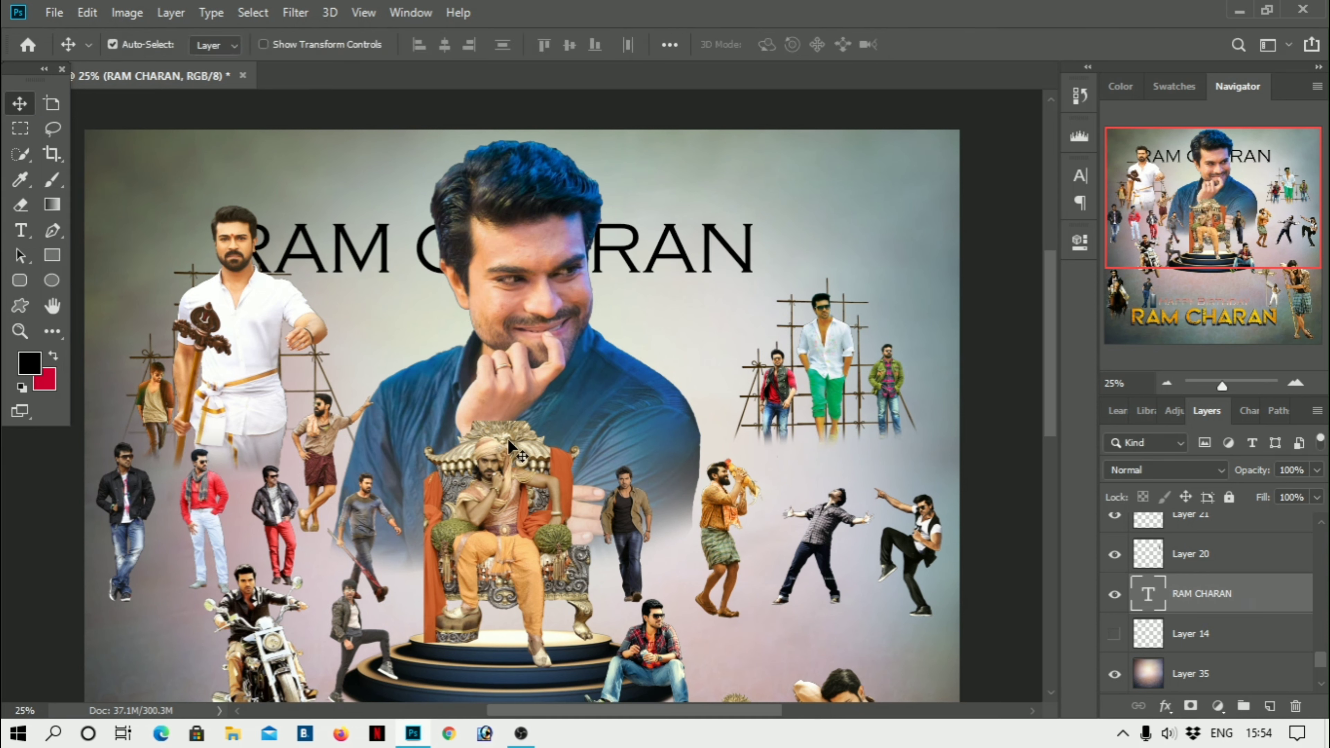
{"action": "key", "text": "ctrl+t"}
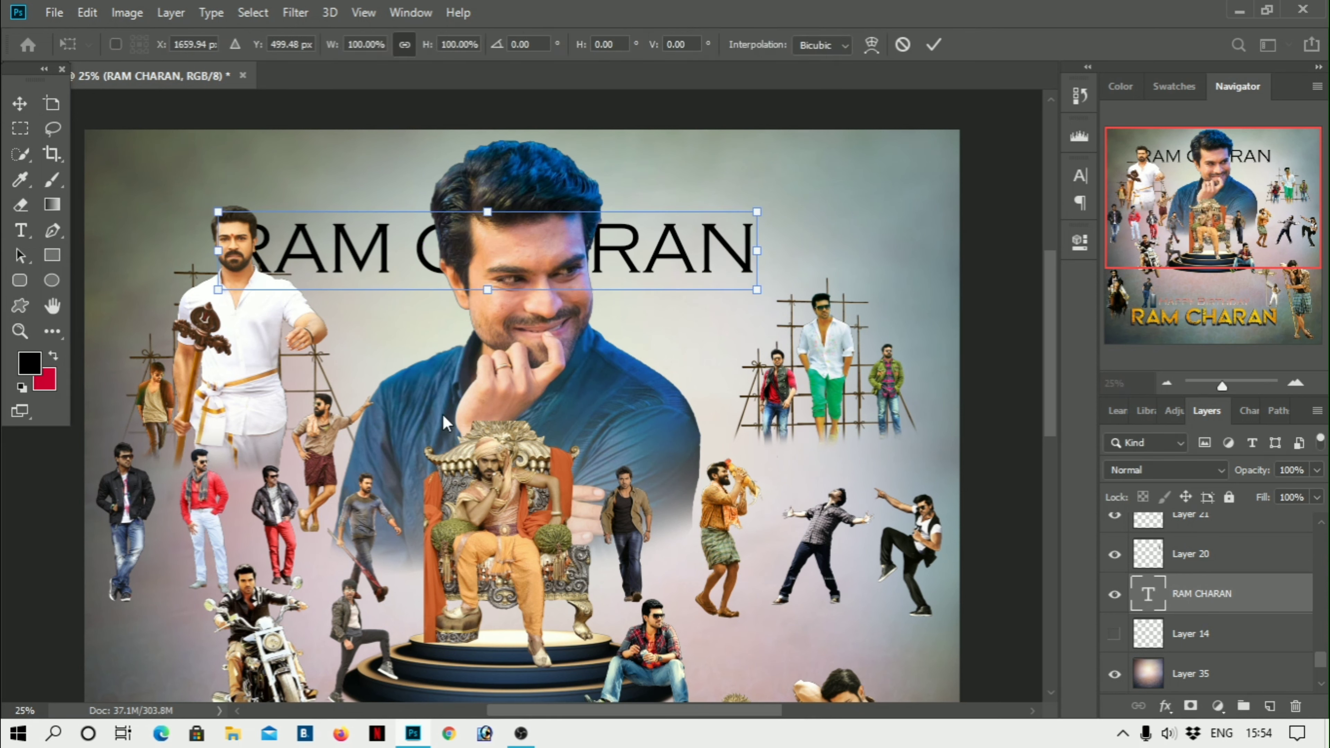
{"action": "mouse_move", "coordinate": [758, 250]}
{"action": "left_mouse_down"}
{"action": "mouse_move", "coordinate": [948, 223]}
{"action": "mouse_move", "coordinate": [804, 245]}
{"action": "mouse_move", "coordinate": [899, 274]}
{"action": "left_mouse_up"}
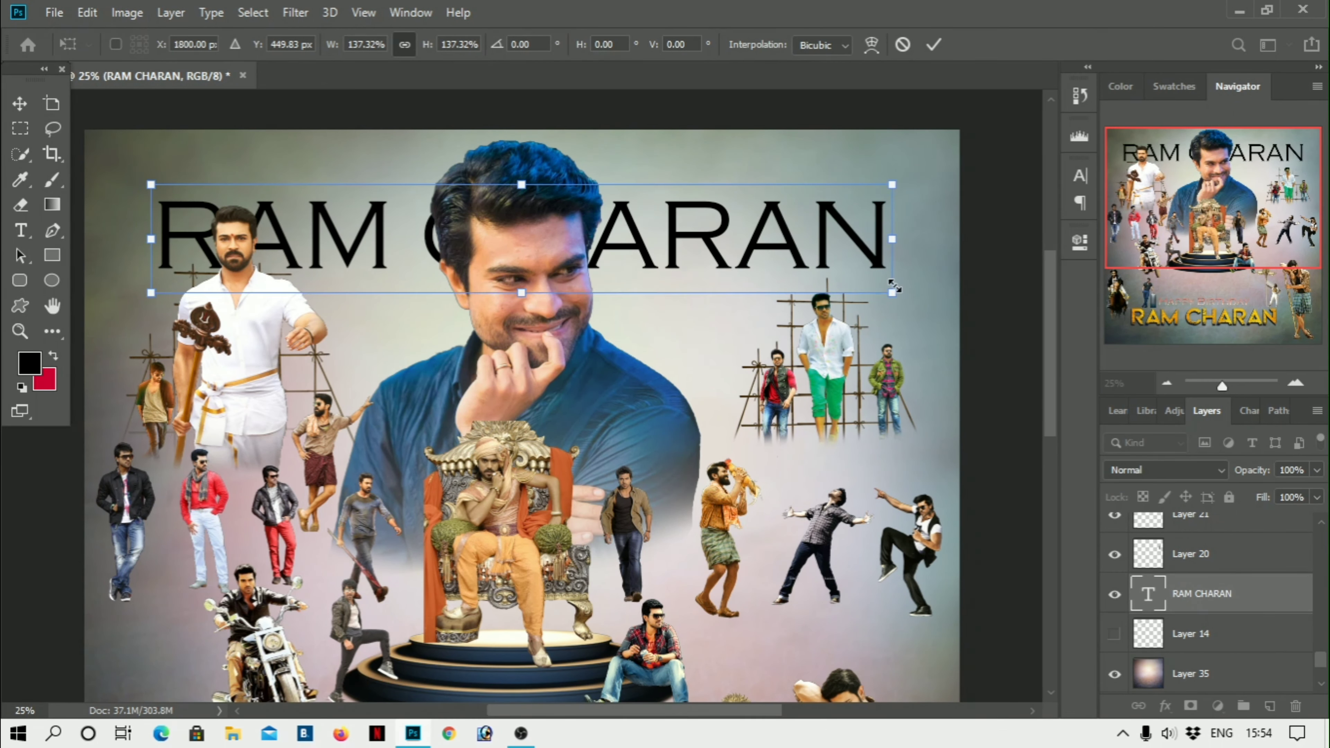
{"action": "left_click_drag", "start_coordinate": [893, 286], "coordinate": [938, 299]}
{"action": "mouse_move", "coordinate": [880, 259]}
{"action": "left_mouse_down"}
{"action": "mouse_move", "coordinate": [869, 314]}
{"action": "mouse_move", "coordinate": [859, 245]}
{"action": "left_mouse_up"}
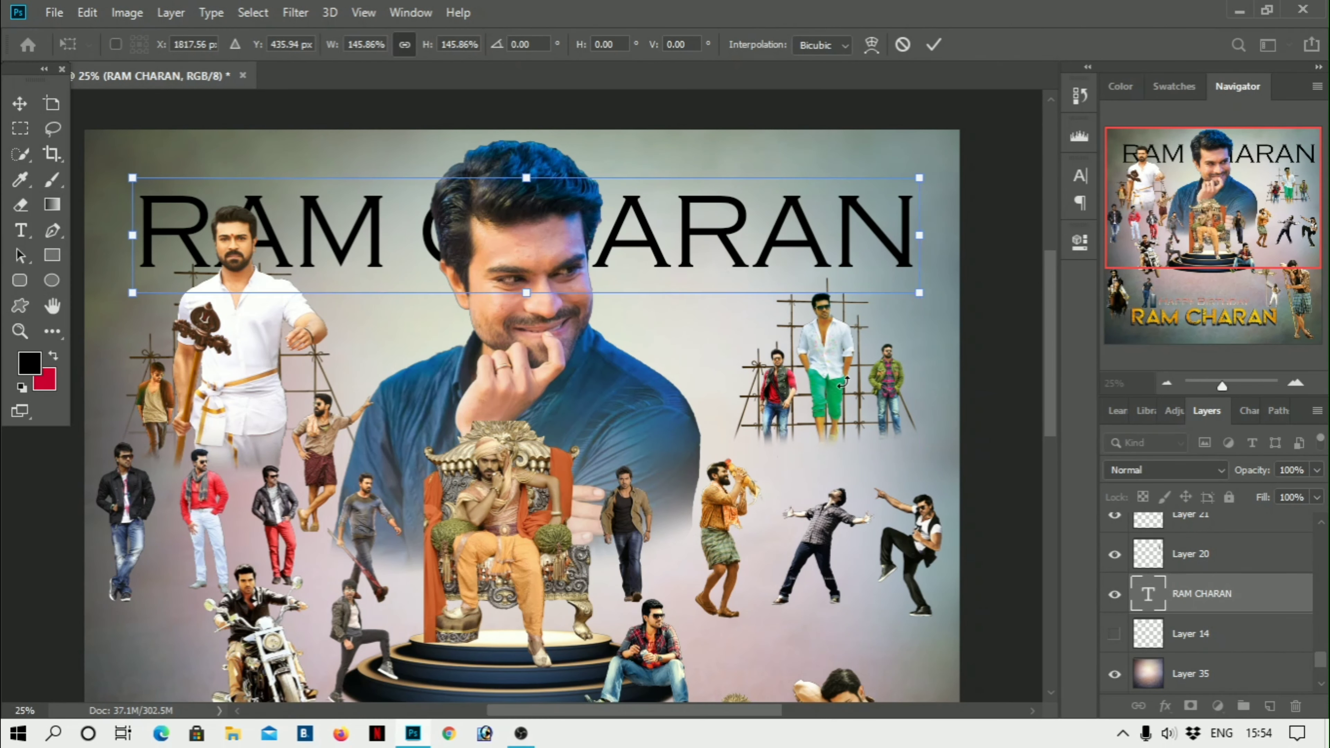
{"action": "key", "text": "Return"}
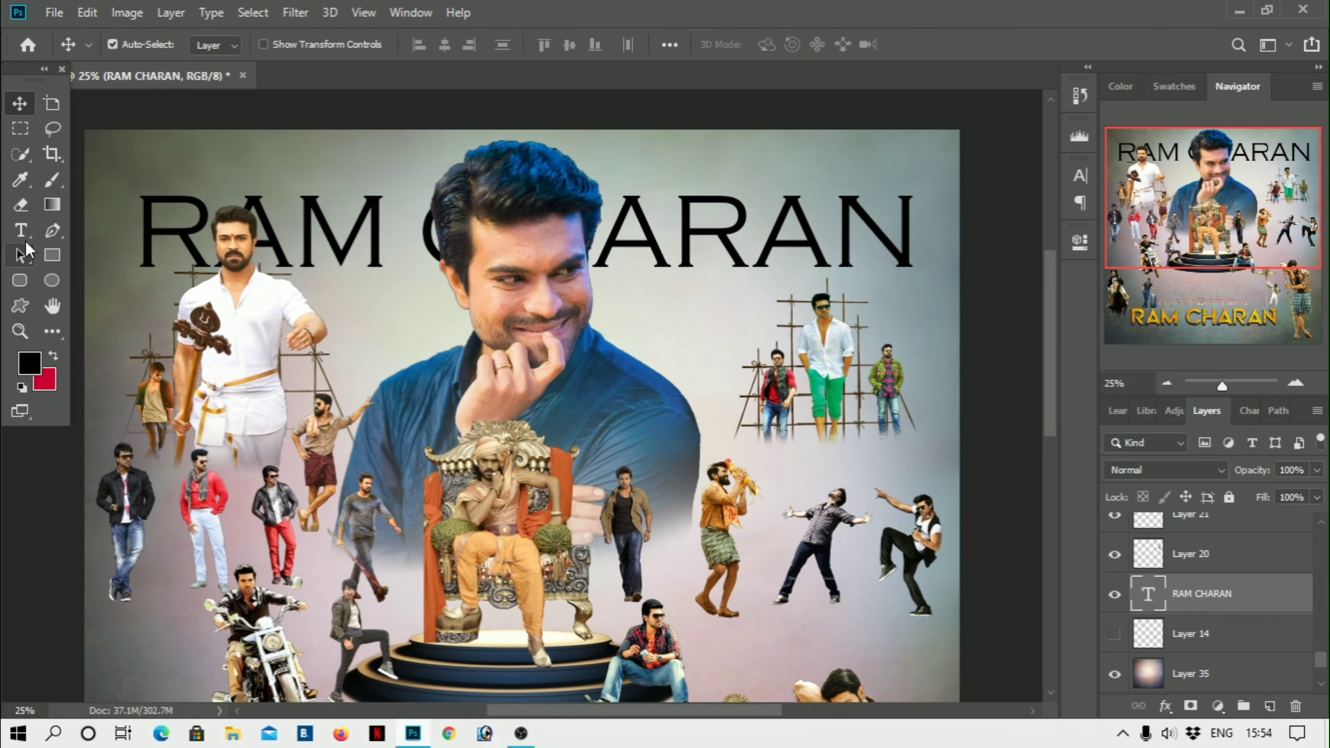
Colour all of the RAM CHARAN title text pure yellow (ffff00)
{"action": "left_click", "coordinate": [20, 231]}
{"action": "left_click", "coordinate": [294, 230]}
{"action": "key", "text": "ctrl+a"}
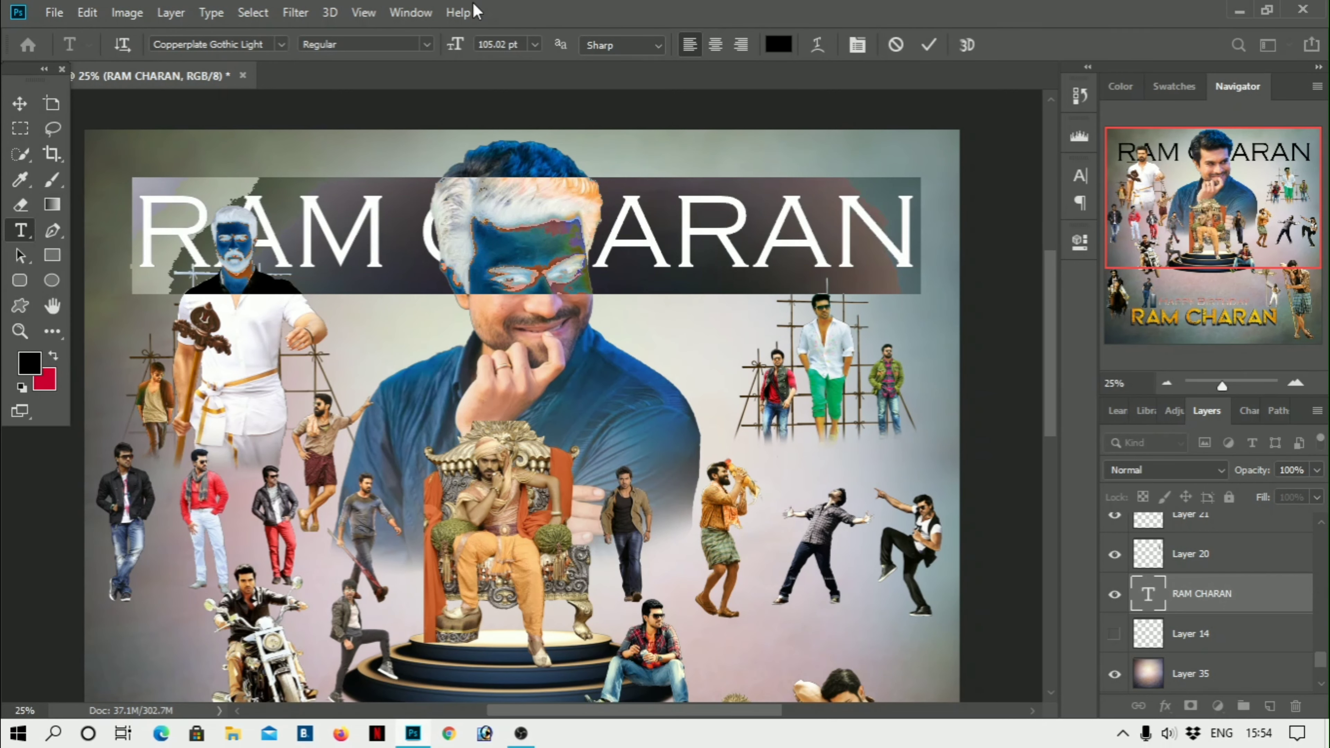
{"action": "left_click", "coordinate": [785, 46]}
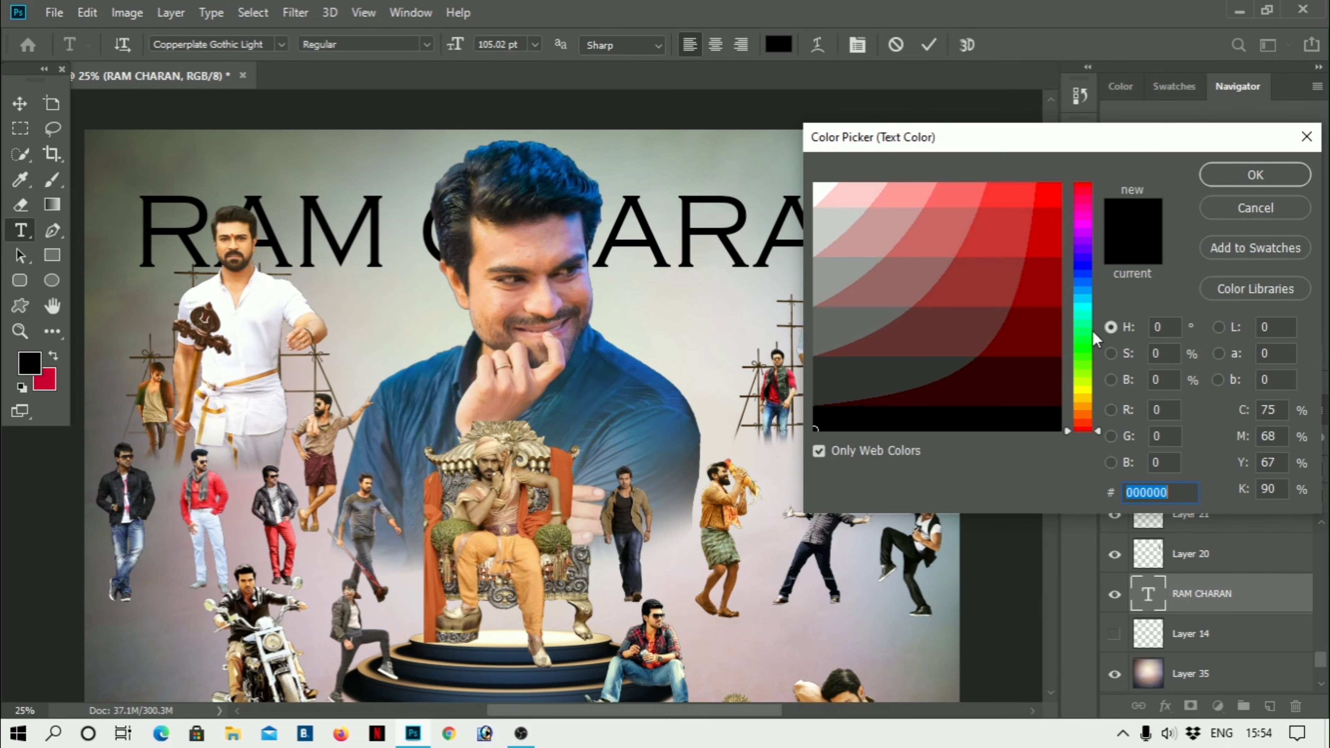
{"action": "left_click", "coordinate": [1092, 386]}
{"action": "left_click", "coordinate": [1036, 190]}
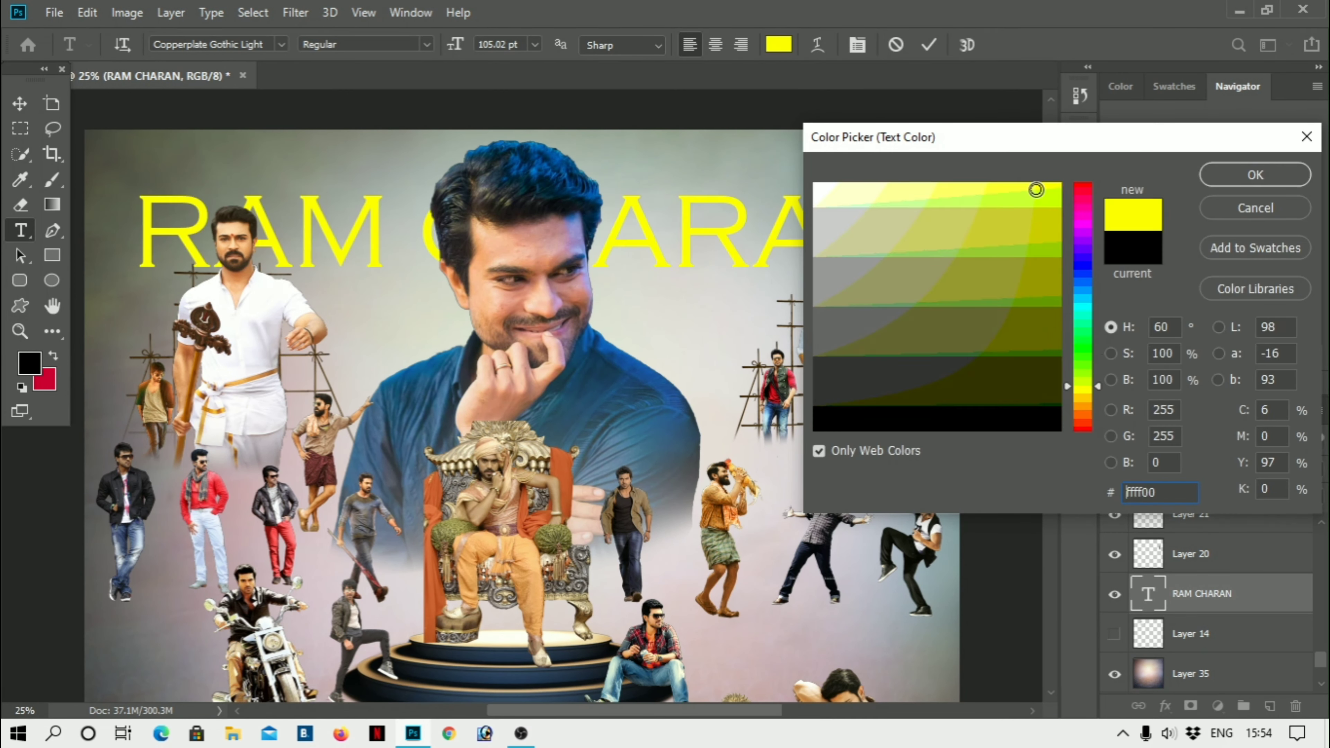
{"action": "left_click", "coordinate": [1298, 177]}
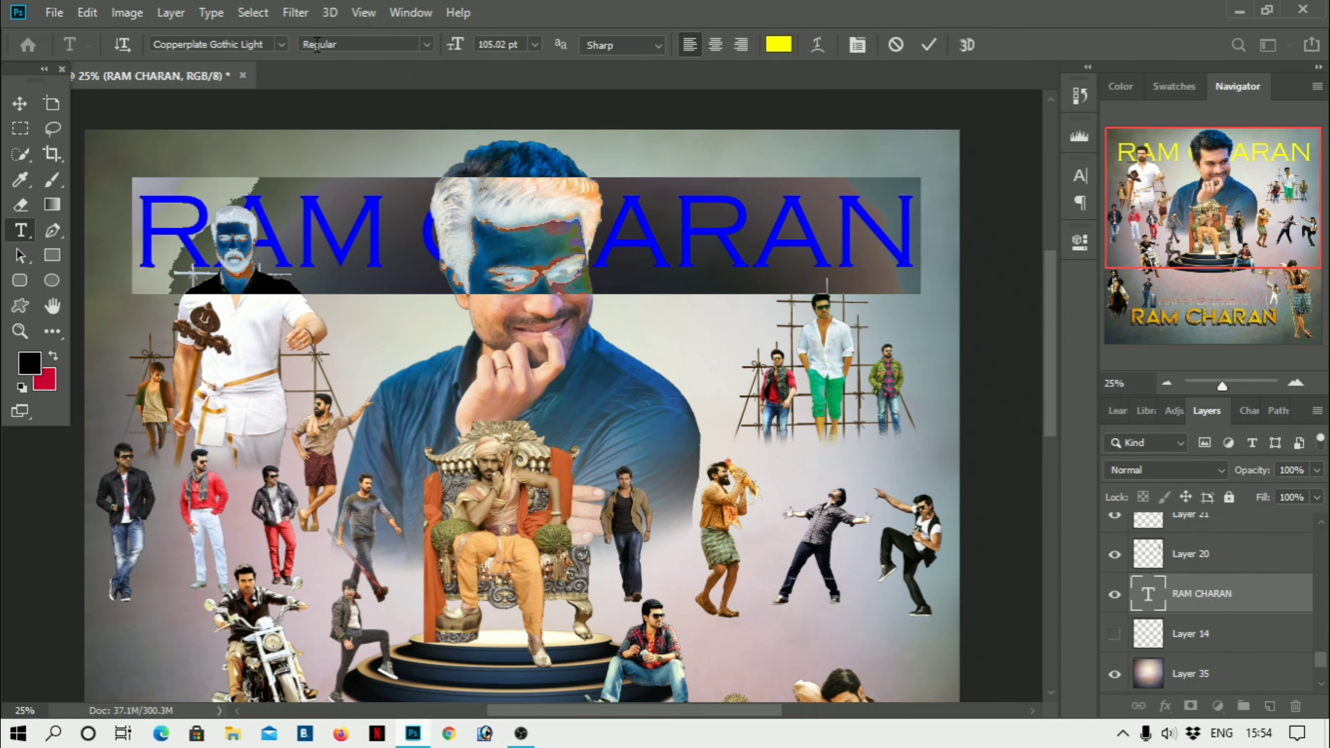
Set the title font to Cooper Black and commit the text
{"action": "left_click", "coordinate": [281, 46]}
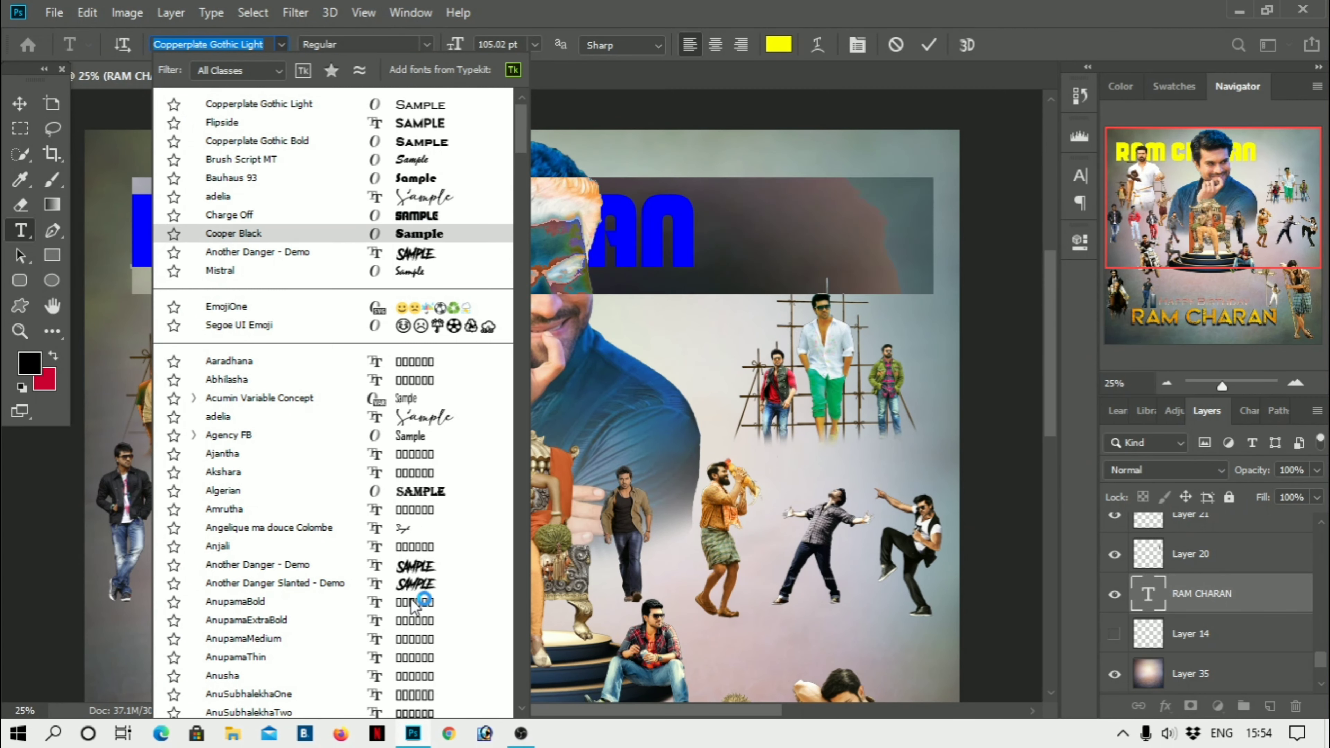
{"action": "scroll", "coordinate": [434, 577], "scroll_direction": "down", "scroll_amount": 1}
{"action": "scroll", "coordinate": [432, 587], "scroll_direction": "down", "scroll_amount": 1}
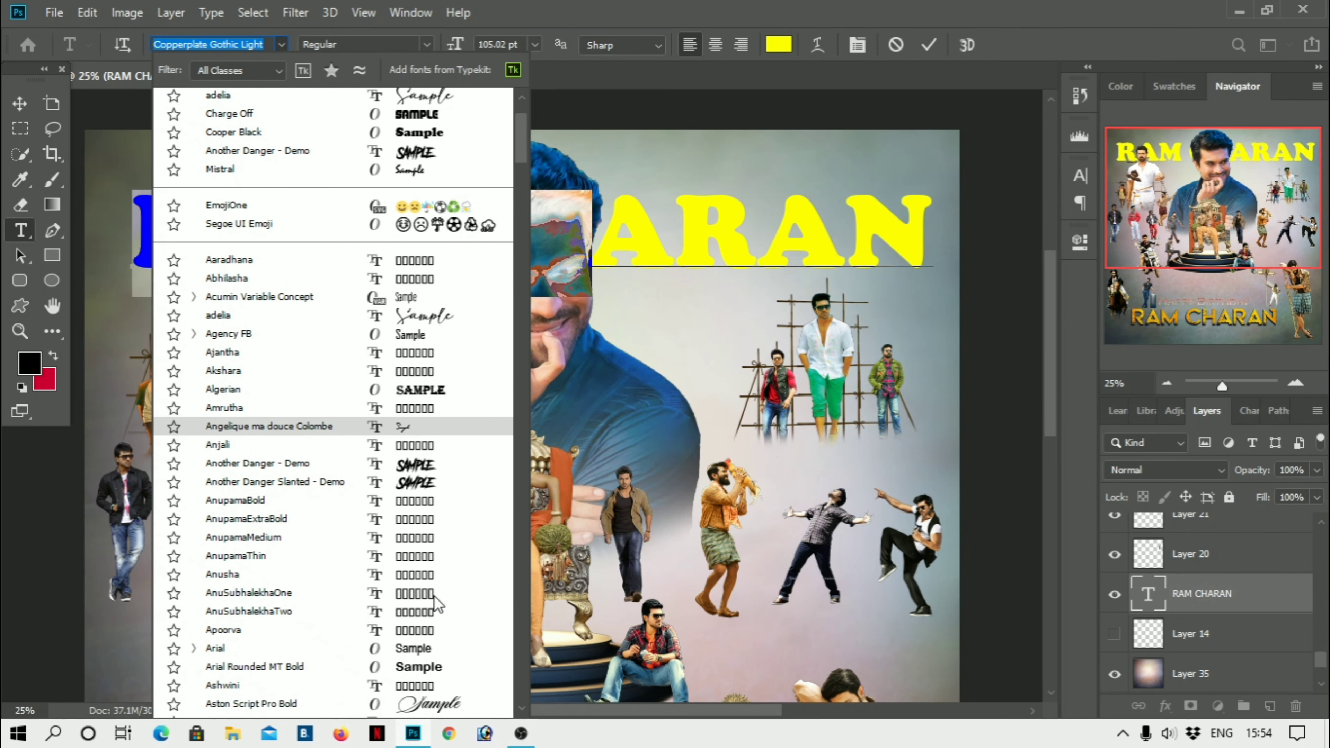
{"action": "scroll", "coordinate": [434, 597], "scroll_direction": "down", "scroll_amount": 1}
{"action": "scroll", "coordinate": [440, 645], "scroll_direction": "down", "scroll_amount": 4}
{"action": "scroll", "coordinate": [437, 655], "scroll_direction": "down", "scroll_amount": 3}
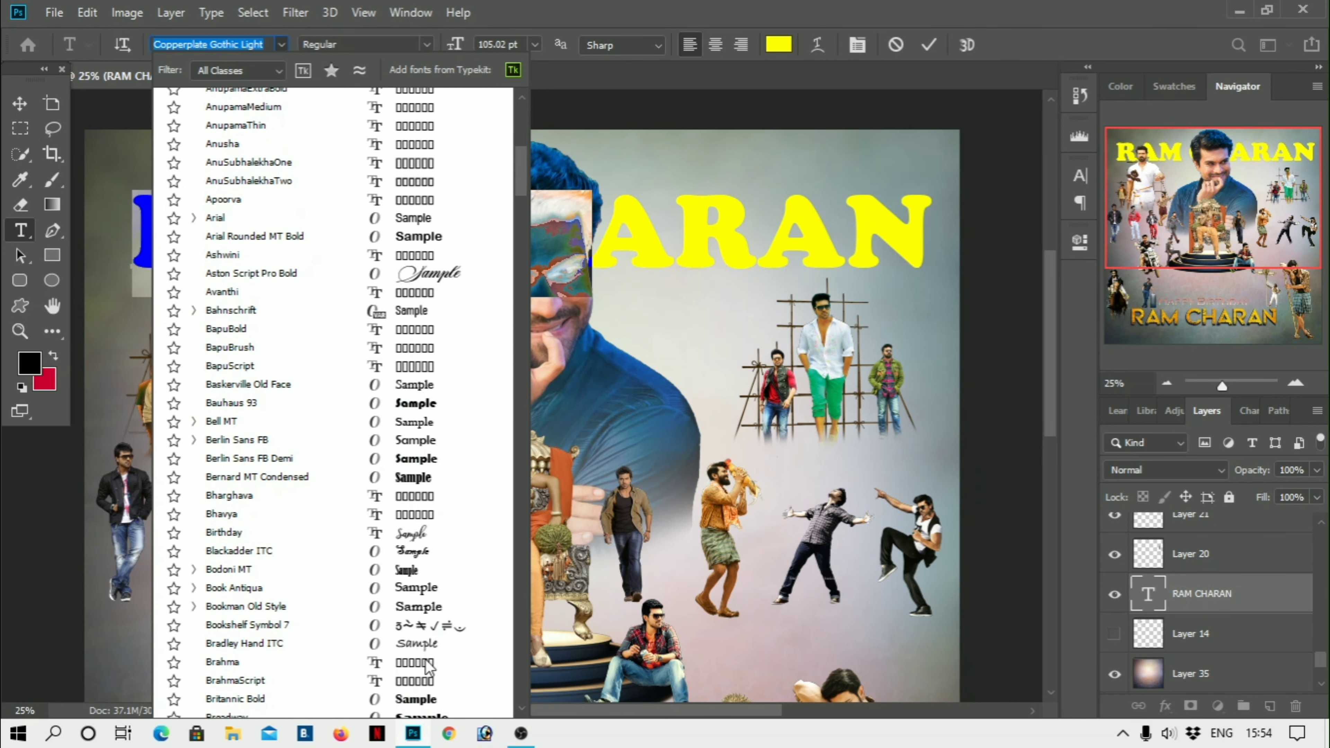
{"action": "scroll", "coordinate": [435, 660], "scroll_direction": "down", "scroll_amount": 1}
{"action": "scroll", "coordinate": [432, 668], "scroll_direction": "down", "scroll_amount": 1}
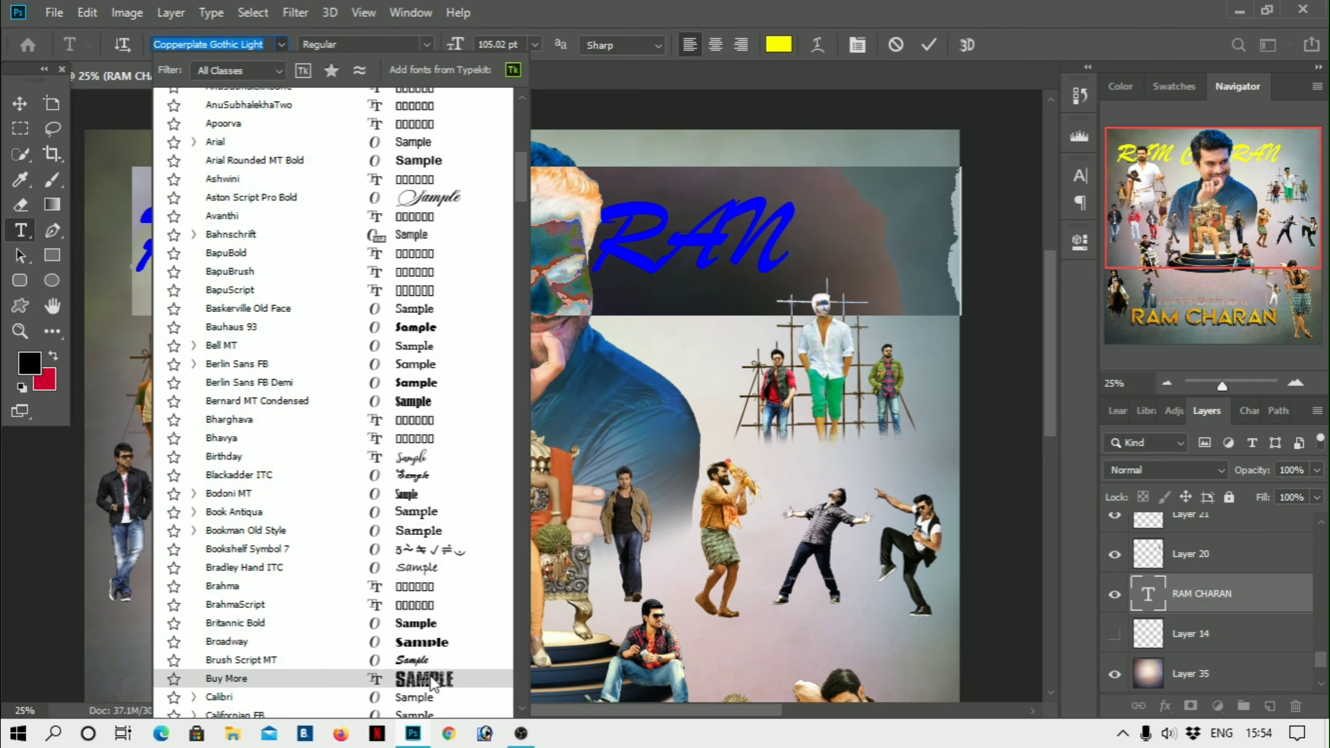
{"action": "scroll", "coordinate": [433, 692], "scroll_direction": "down", "scroll_amount": 1}
{"action": "scroll", "coordinate": [434, 655], "scroll_direction": "down", "scroll_amount": 2}
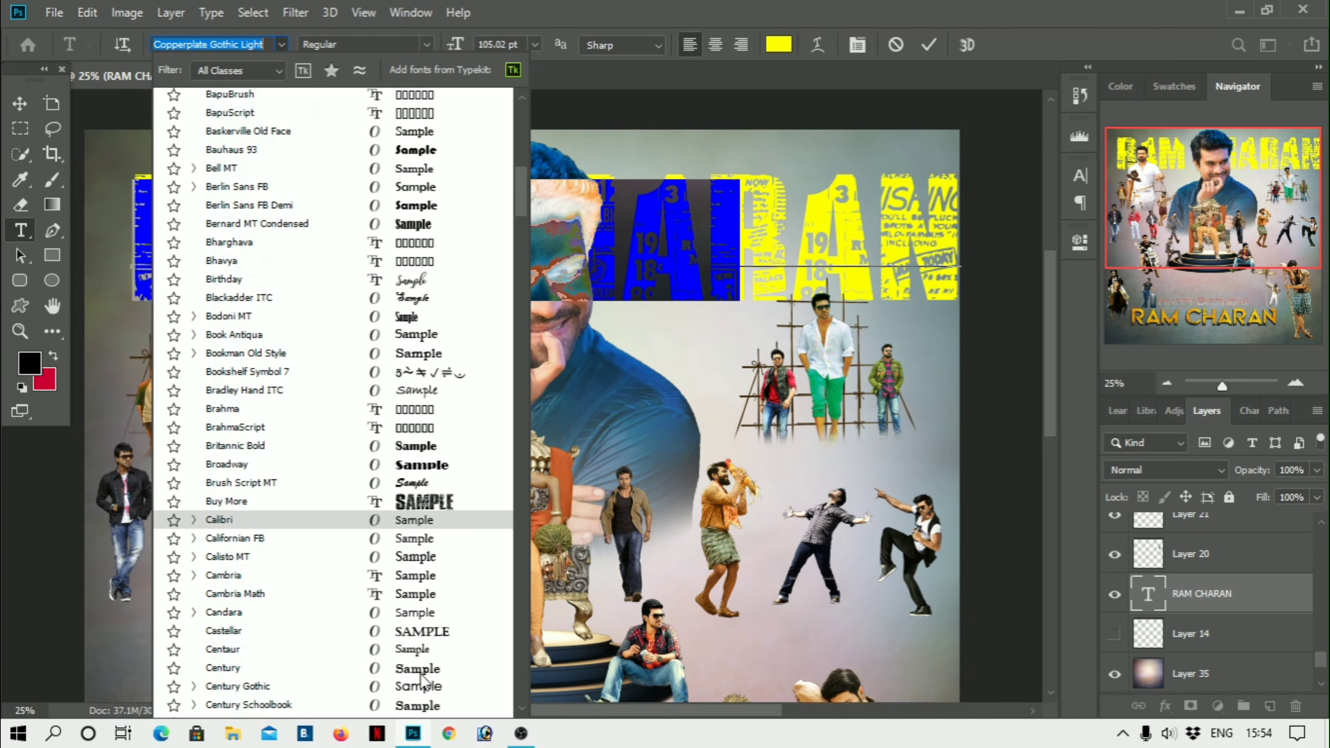
{"action": "scroll", "coordinate": [435, 577], "scroll_direction": "down", "scroll_amount": 4}
{"action": "scroll", "coordinate": [435, 519], "scroll_direction": "down", "scroll_amount": 2}
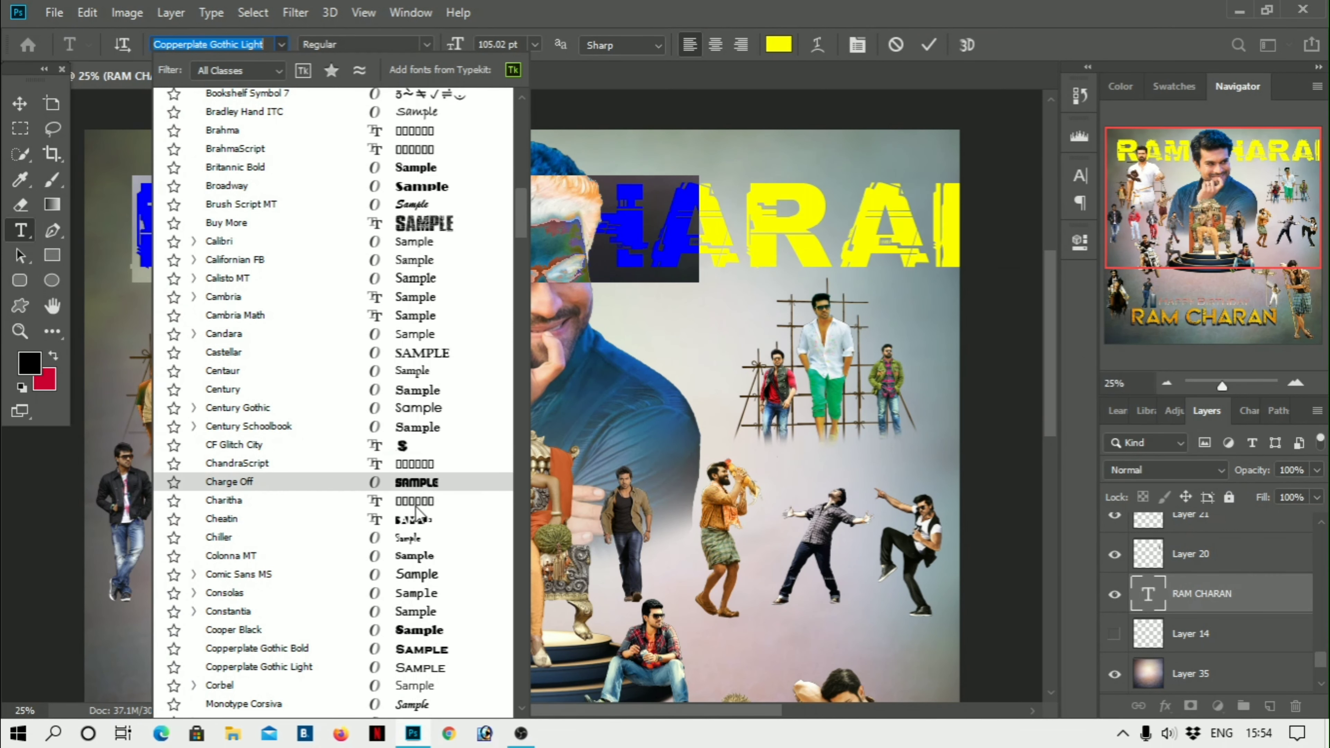
{"action": "left_click", "coordinate": [419, 632]}
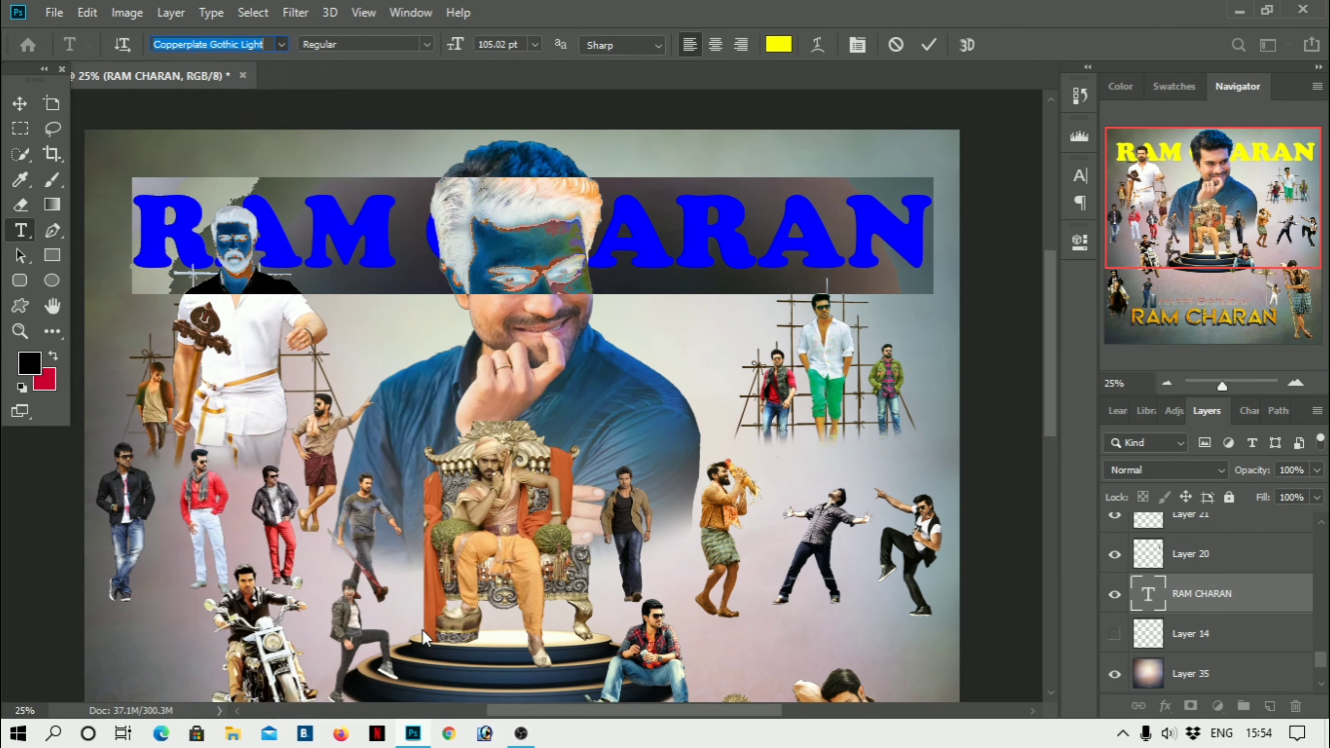
{"action": "left_click", "coordinate": [20, 105]}
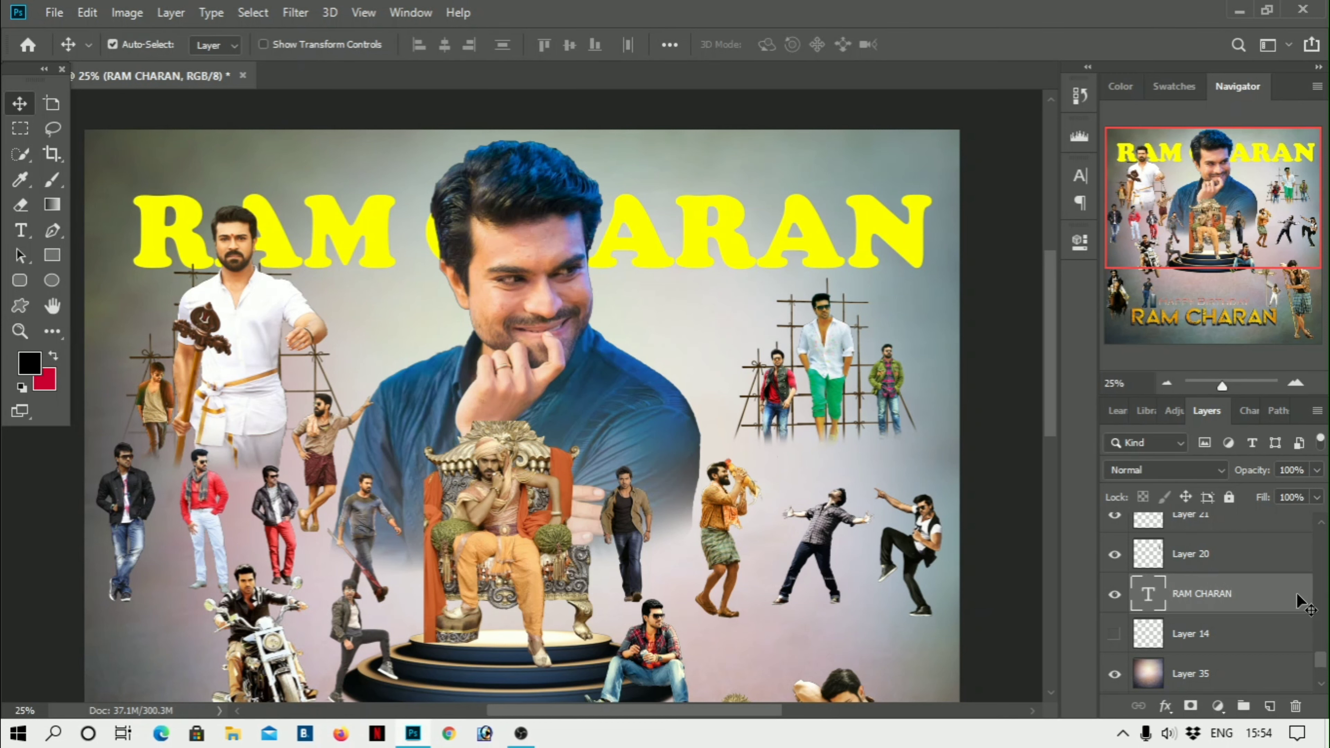
Blend the RAM CHARAN layer with Luminosity at 26% opacity, nudged into final position
{"action": "left_click", "coordinate": [1165, 470]}
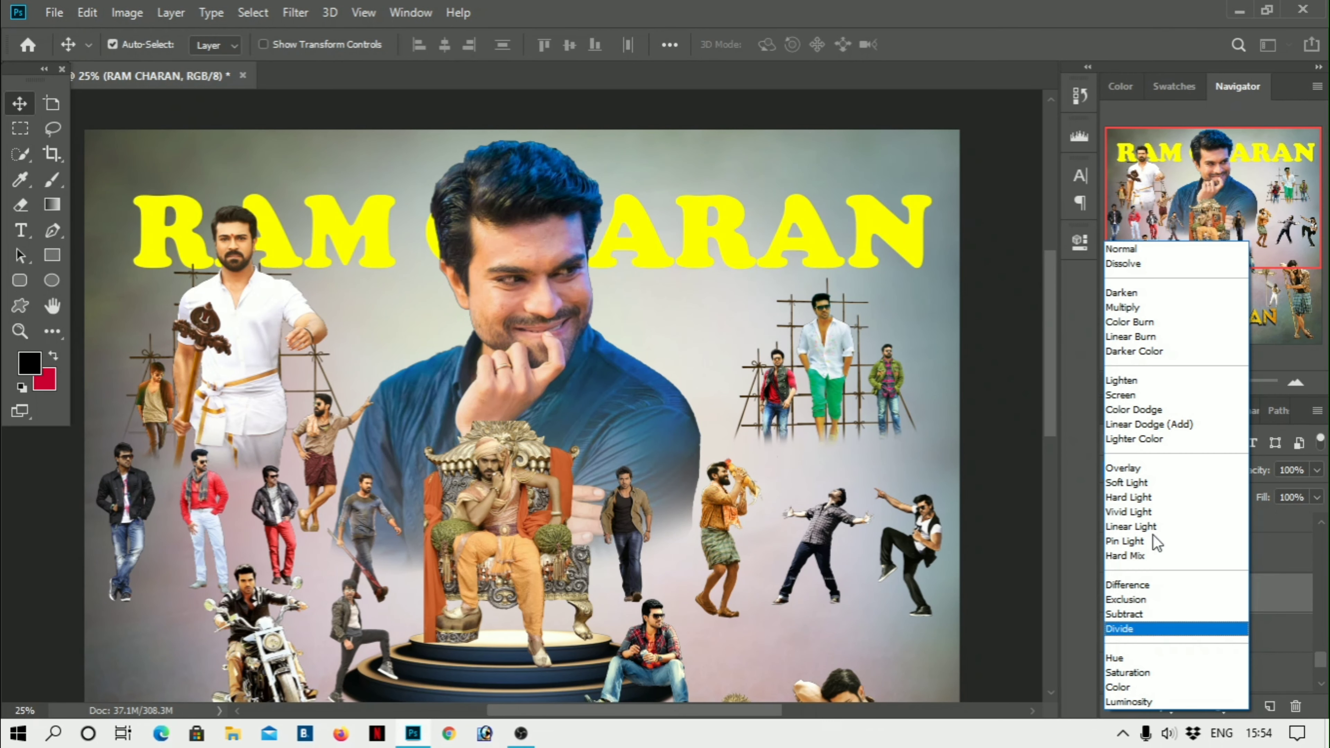
{"action": "left_click", "coordinate": [1126, 701]}
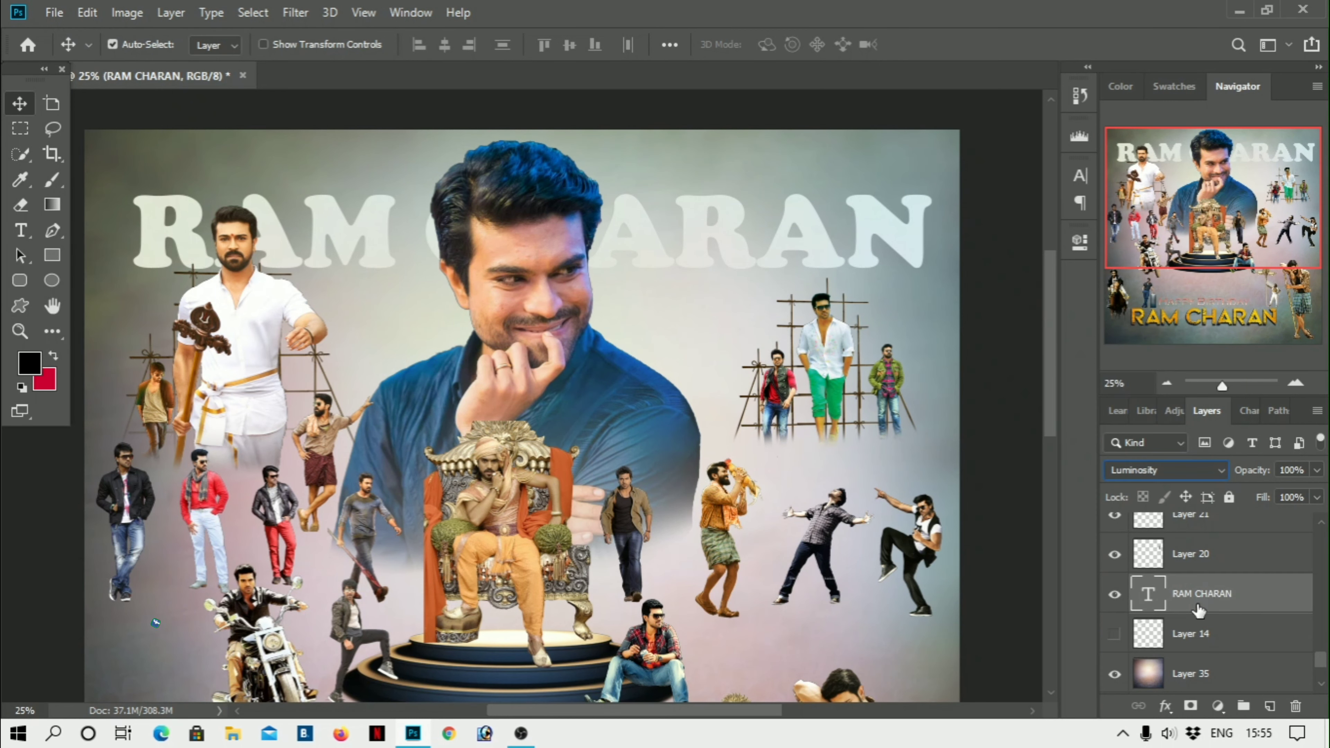
{"action": "left_click", "coordinate": [1317, 471]}
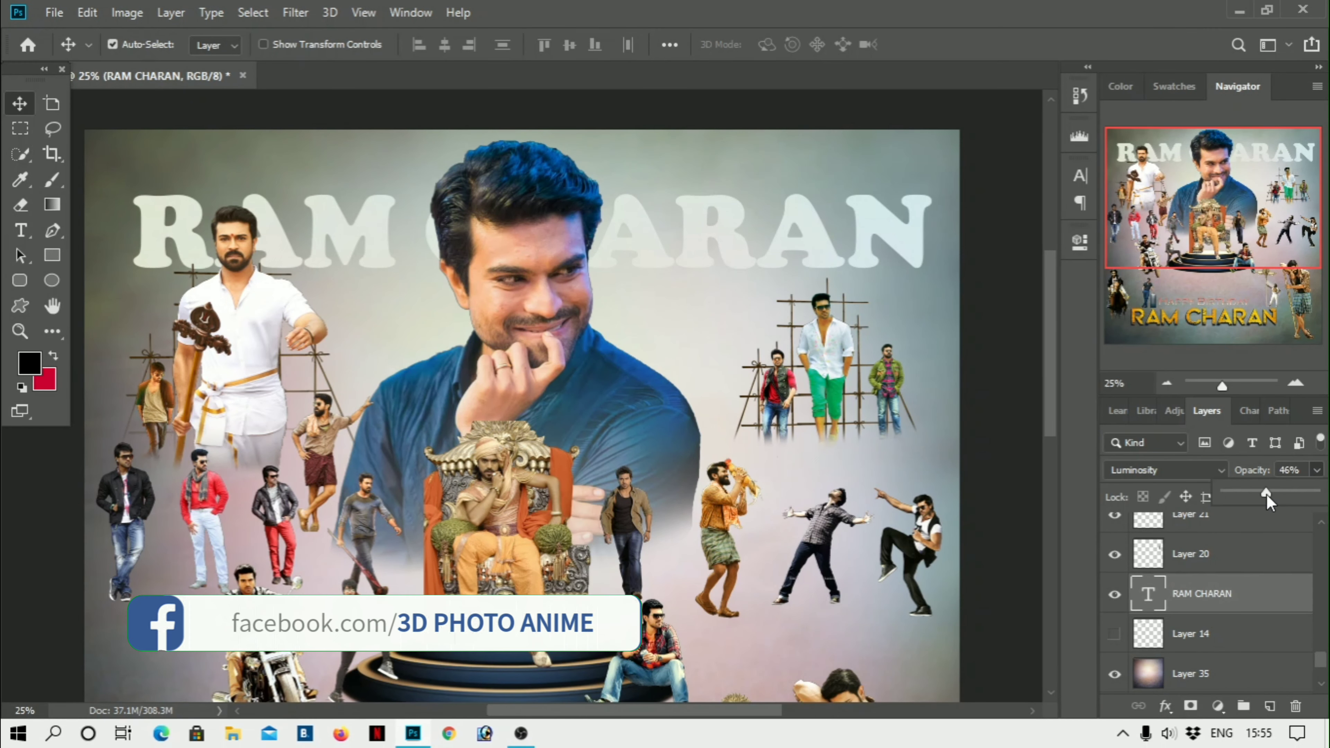
{"action": "left_click_drag", "start_coordinate": [1320, 492], "coordinate": [1266, 493]}
{"action": "mouse_move", "coordinate": [839, 268]}
{"action": "left_mouse_down"}
{"action": "mouse_move", "coordinate": [837, 361]}
{"action": "mouse_move", "coordinate": [815, 257]}
{"action": "mouse_move", "coordinate": [836, 234]}
{"action": "left_mouse_up"}
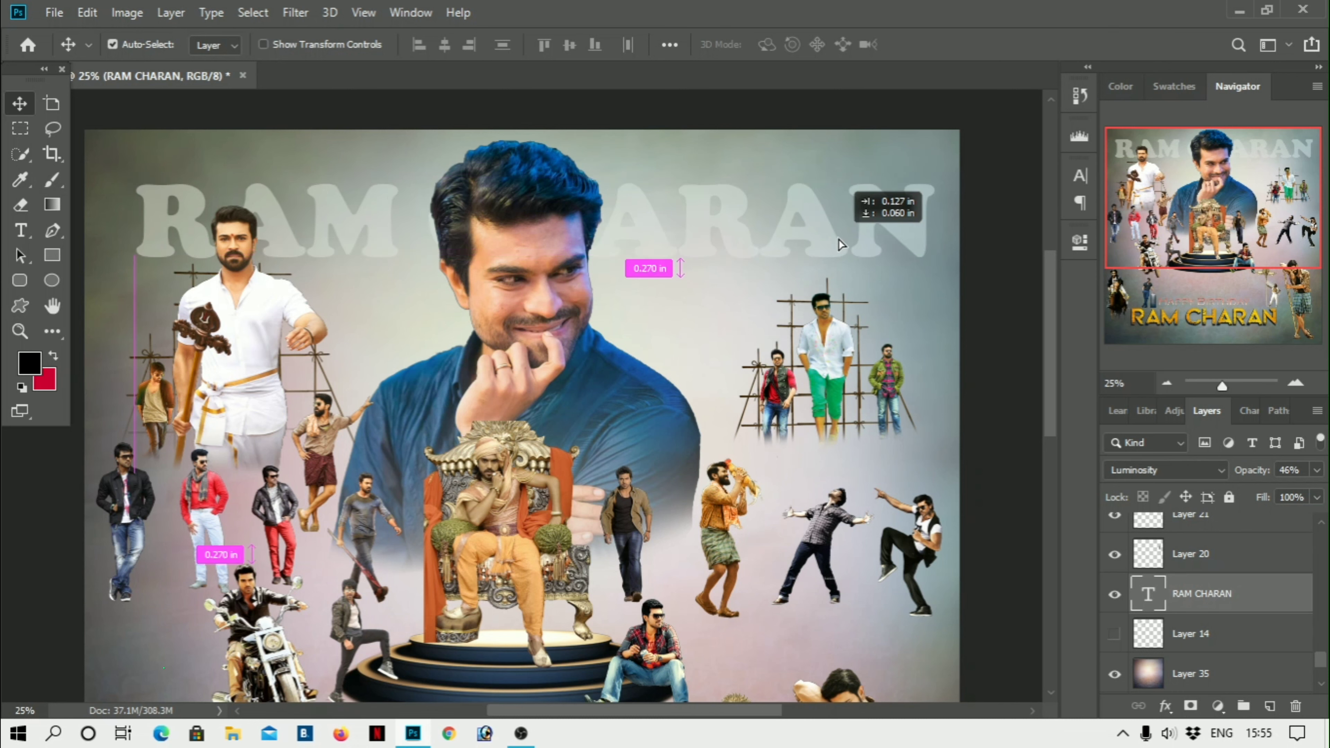
{"action": "left_click_drag", "start_coordinate": [836, 231], "coordinate": [819, 234]}
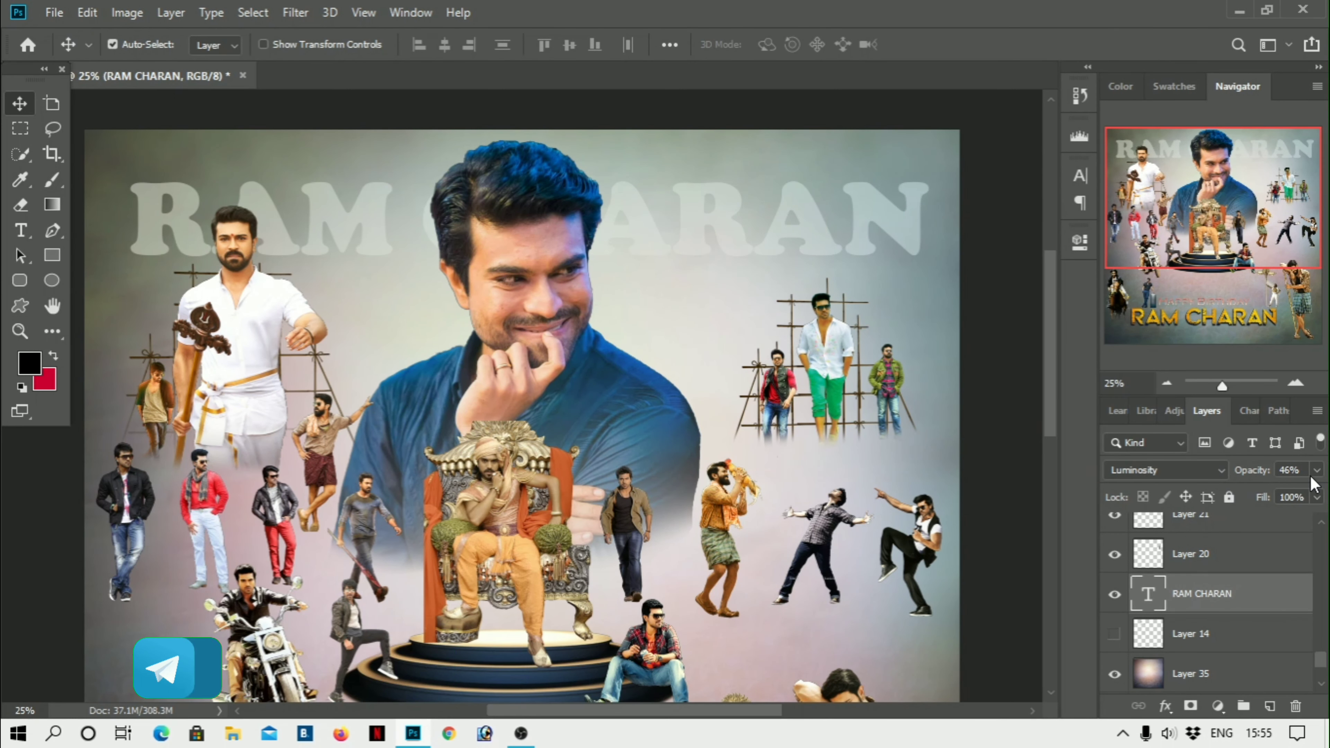
{"action": "left_click", "coordinate": [1239, 499]}
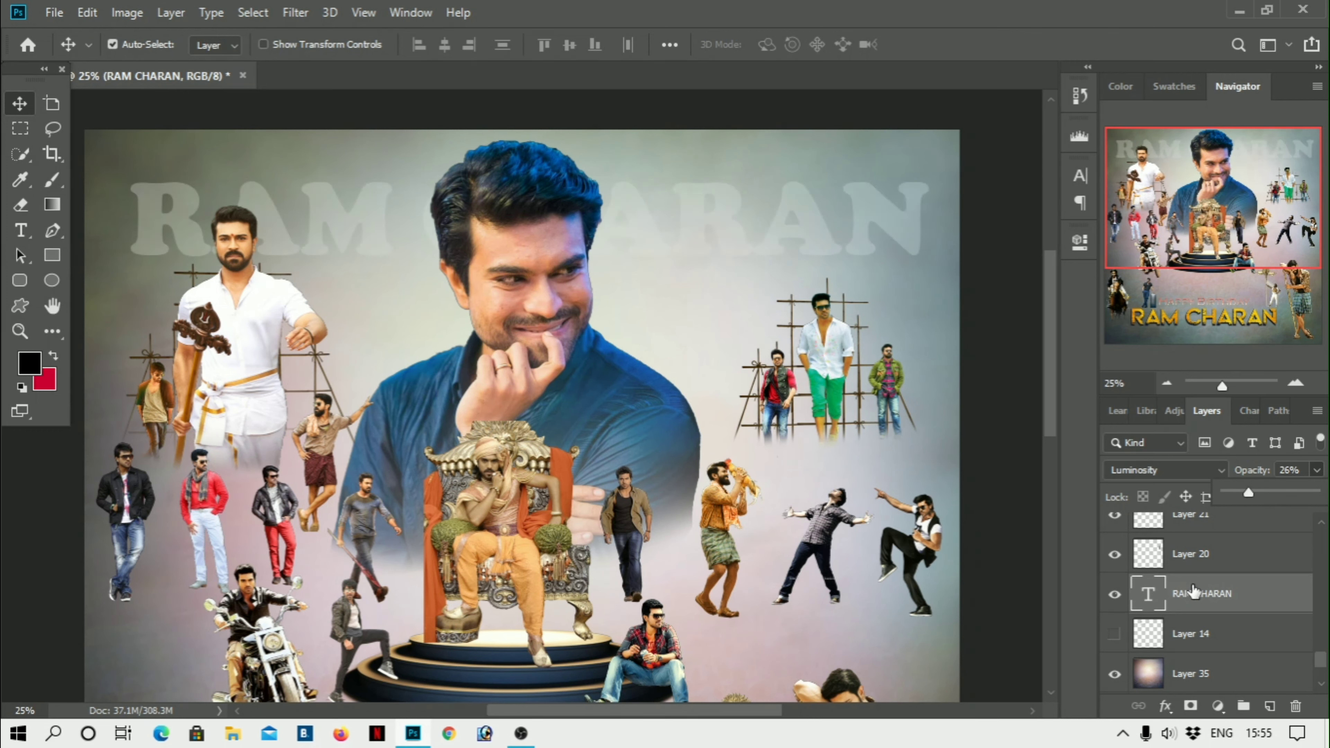
{"action": "left_click", "coordinate": [1201, 608]}
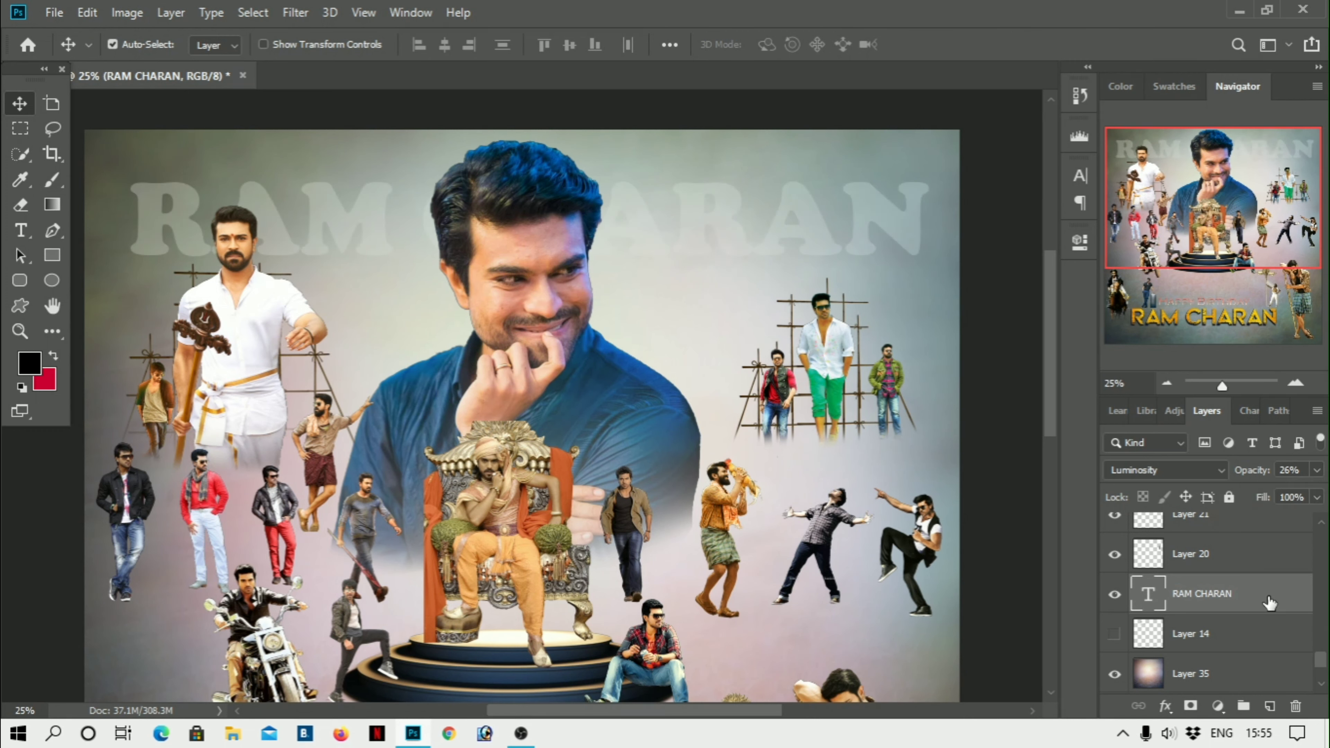
Add a Drop Shadow layer style to the RAM CHARAN title
{"action": "double_click", "coordinate": [1209, 595]}
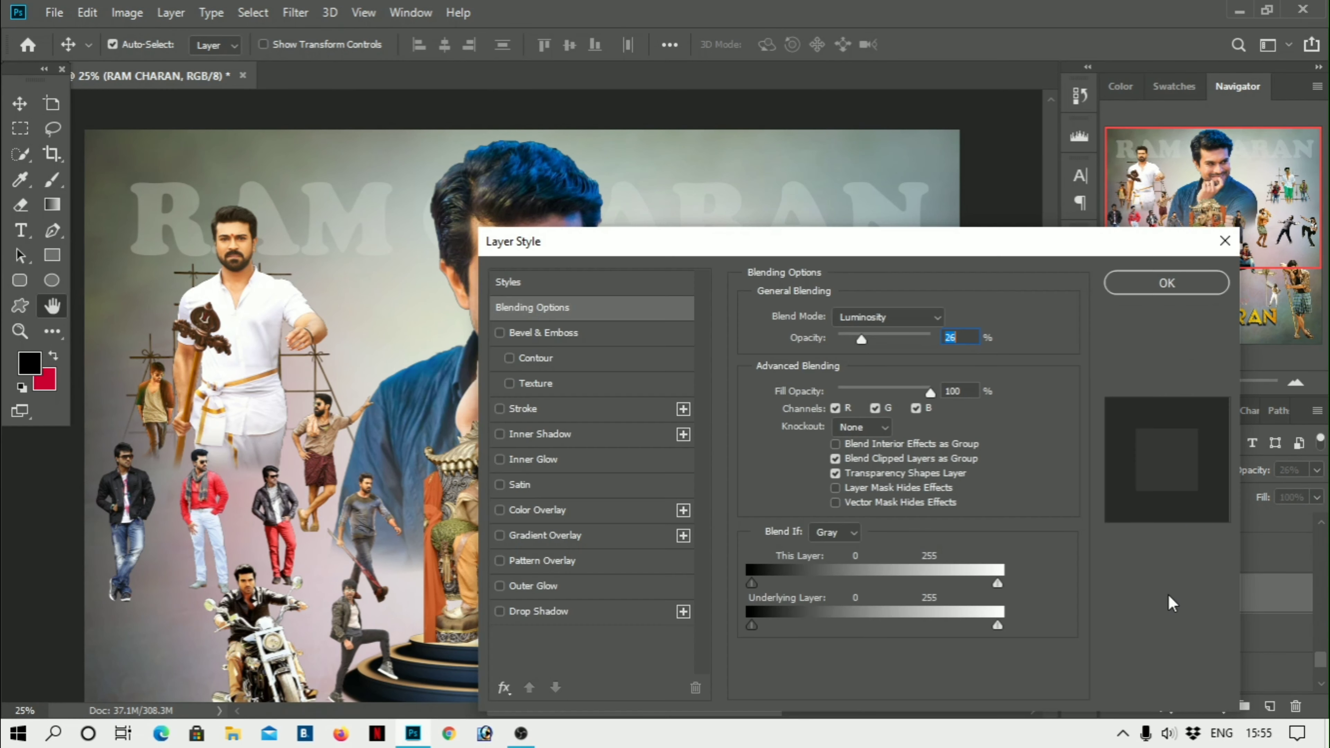
{"action": "left_click", "coordinate": [579, 609]}
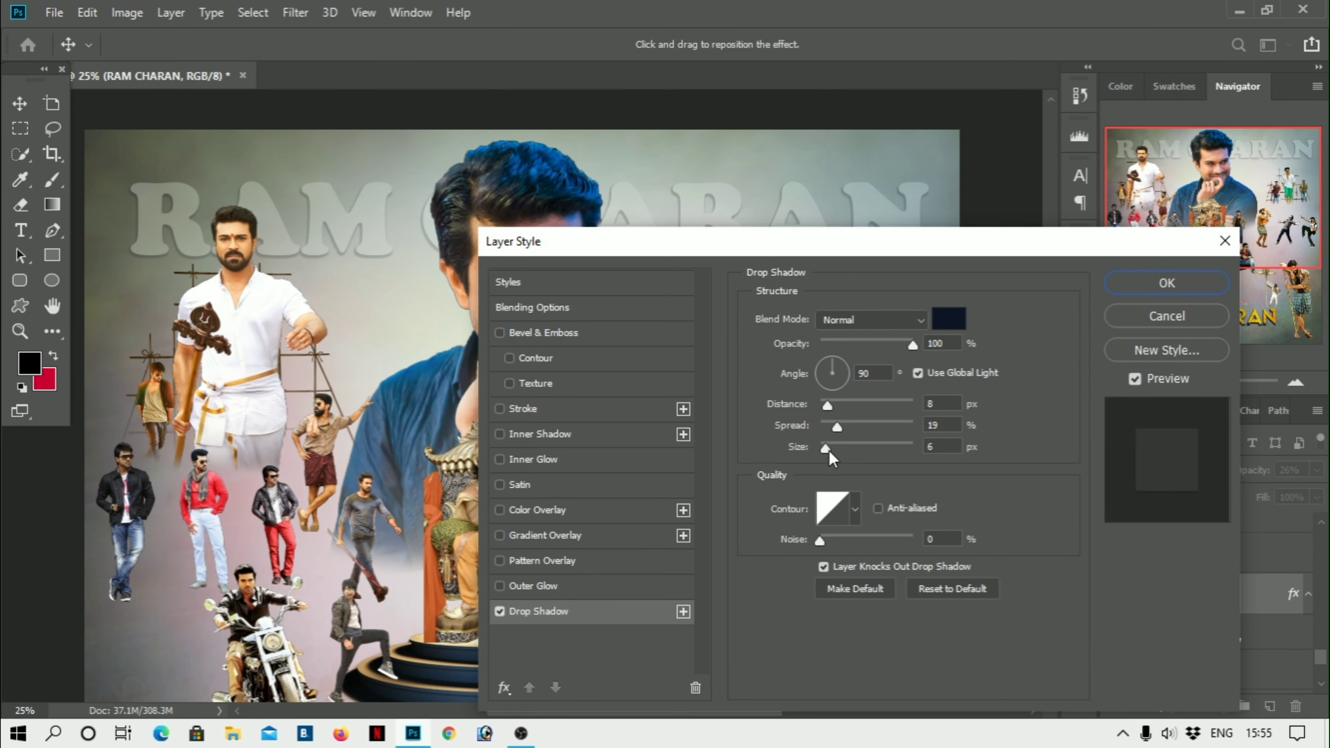
{"action": "left_click", "coordinate": [1152, 286]}
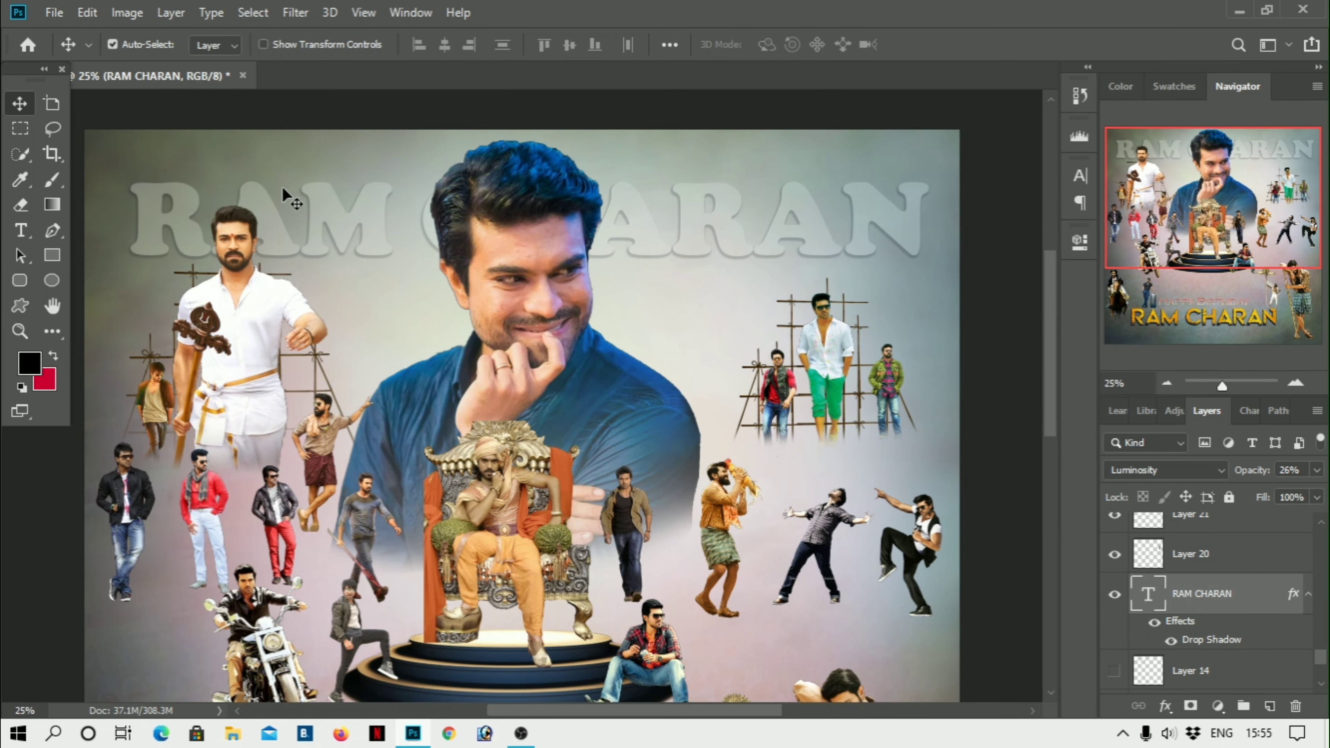
Enter and leave title text editing unchanged, then make Layer 14 active
{"action": "left_click", "coordinate": [20, 229]}
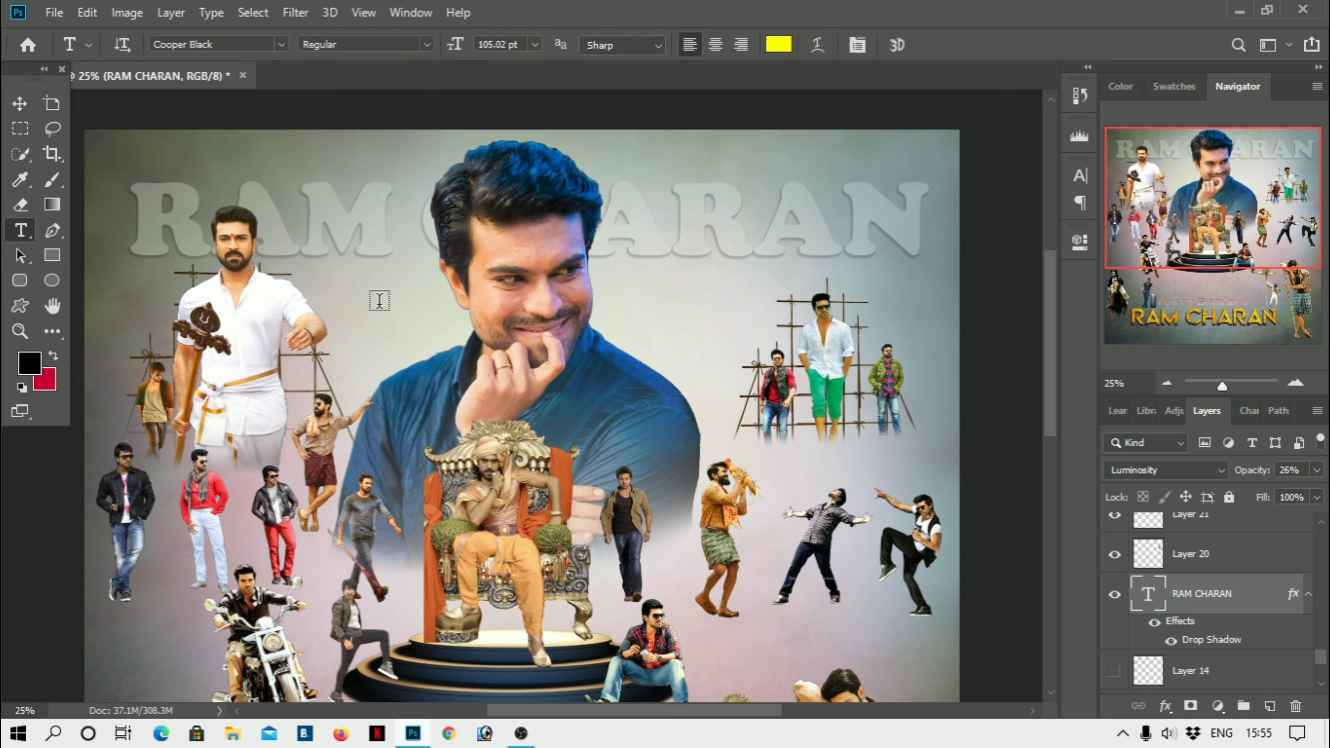
{"action": "left_click", "coordinate": [325, 167]}
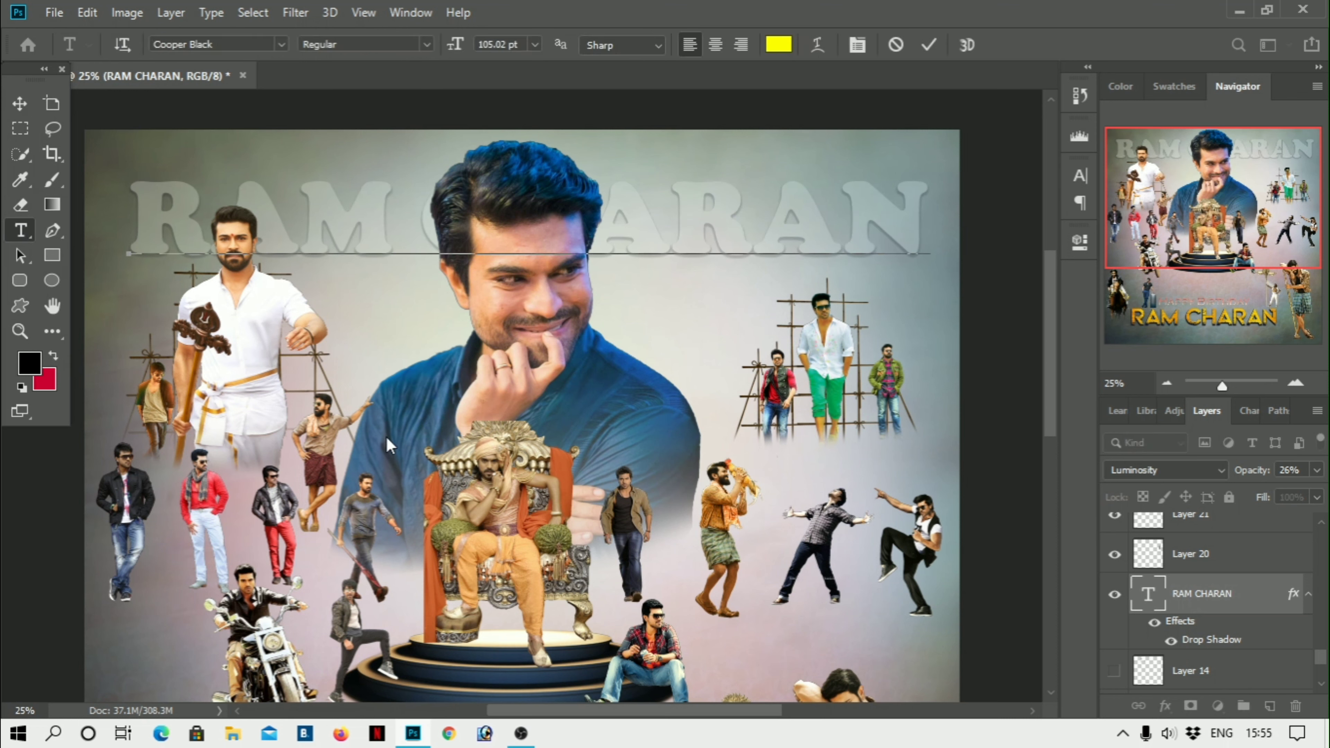
{"action": "key", "text": "ctrl+Return"}
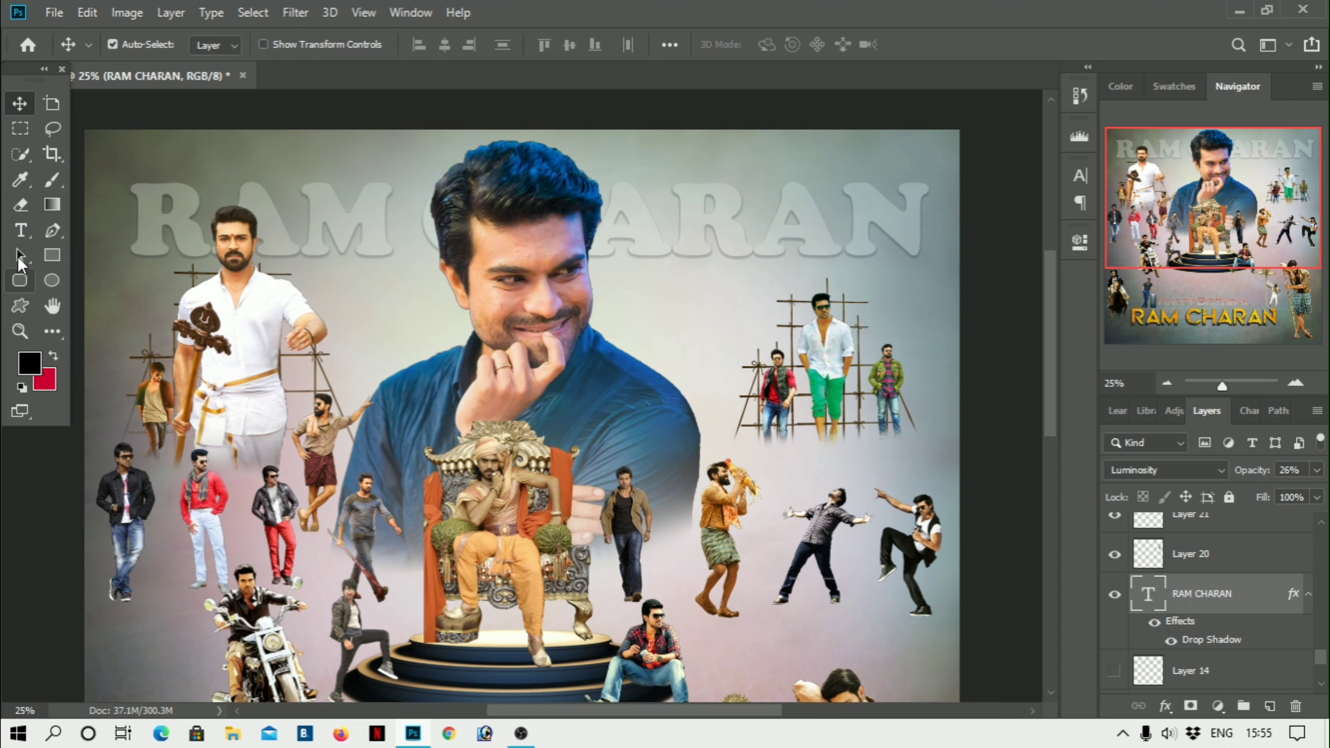
{"action": "left_click", "coordinate": [1179, 672]}
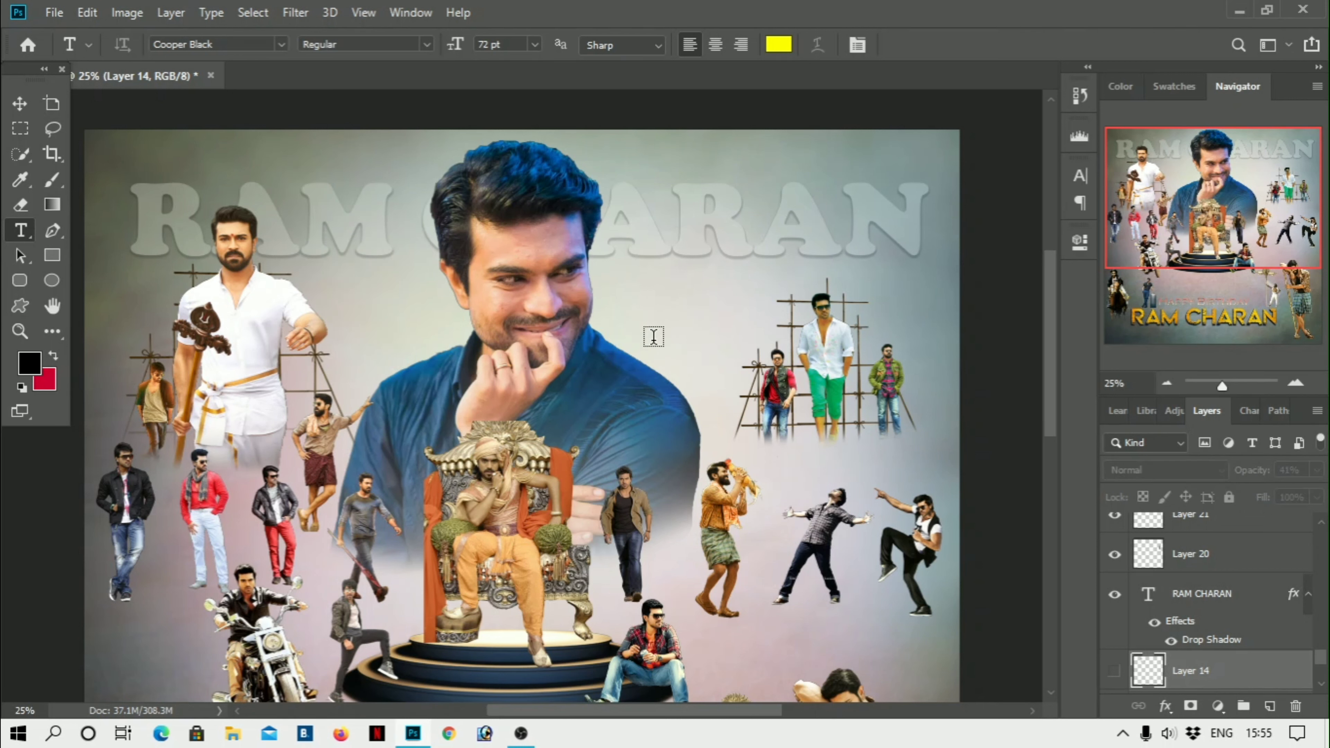
Type a HAPPY VIRTHDAY text line beside the star's face
{"action": "left_click", "coordinate": [658, 318]}
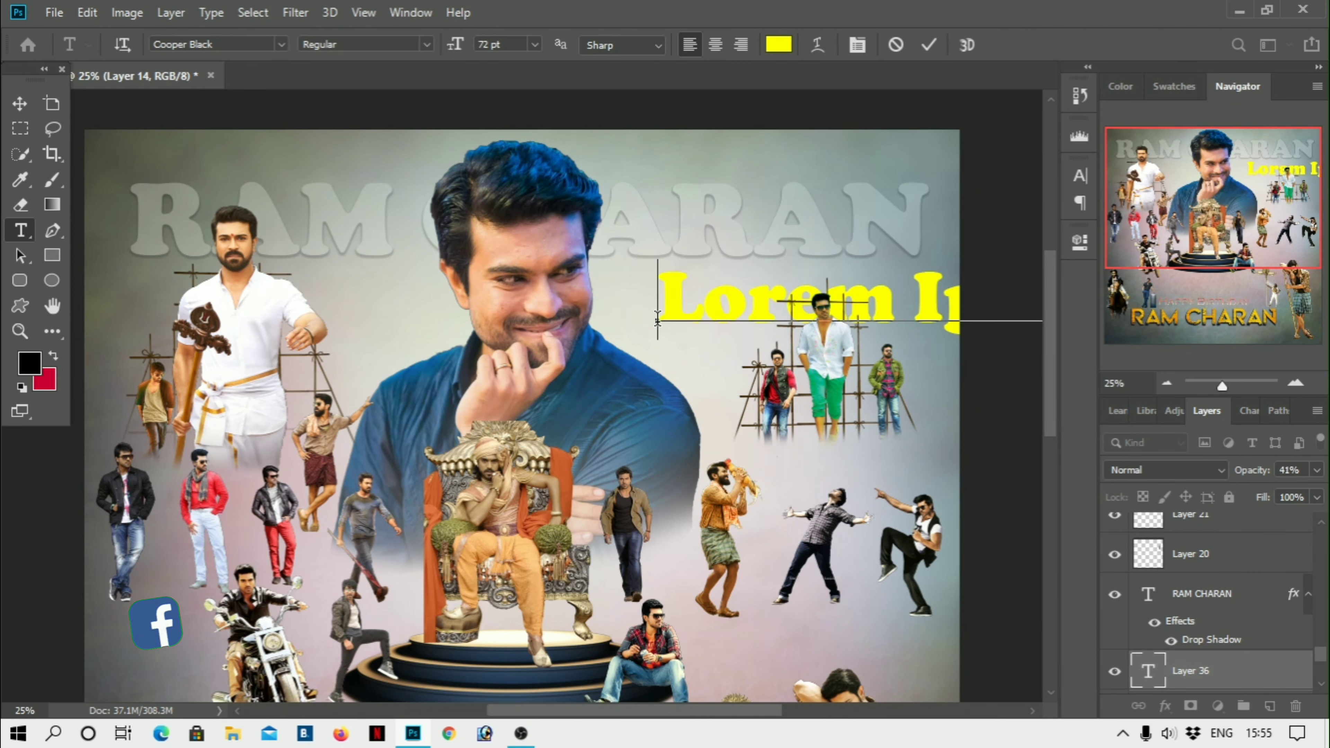
{"action": "key", "text": "BackSpace"}
{"action": "type", "text": "HA"}
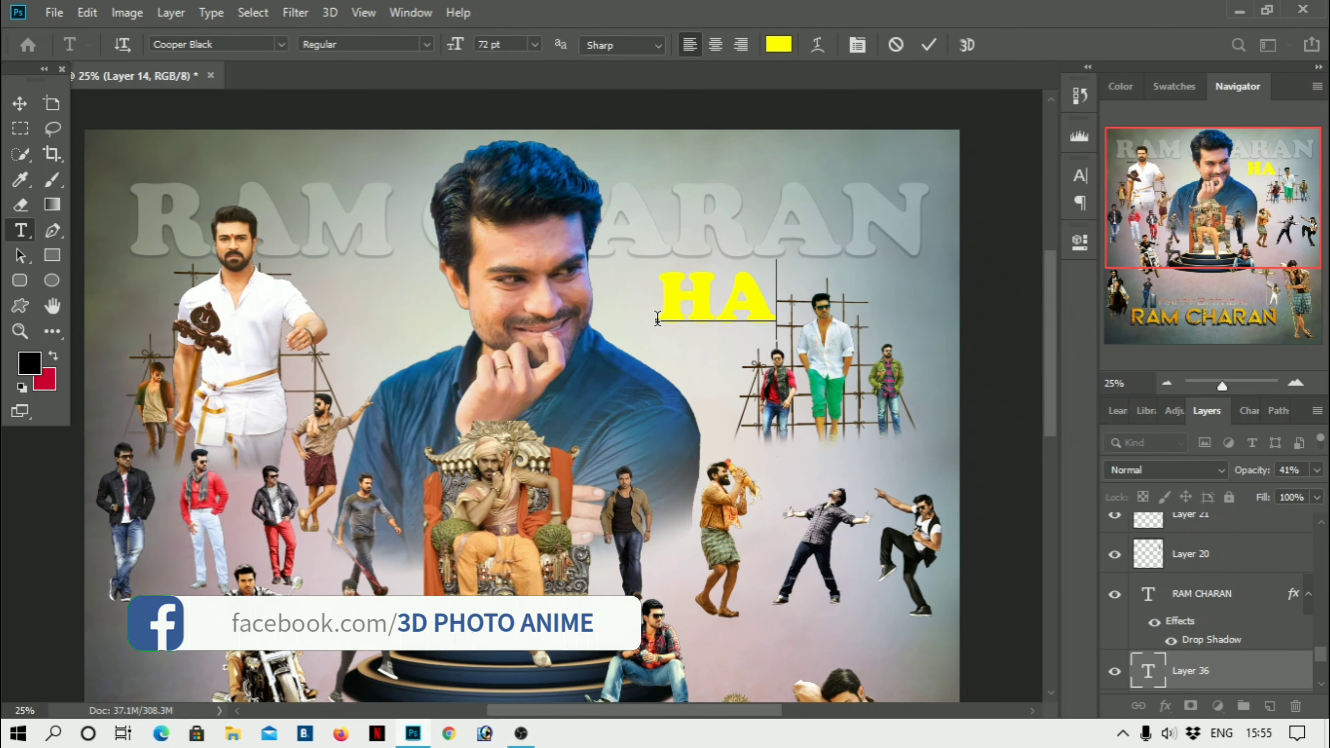
{"action": "type", "text": "PPY"}
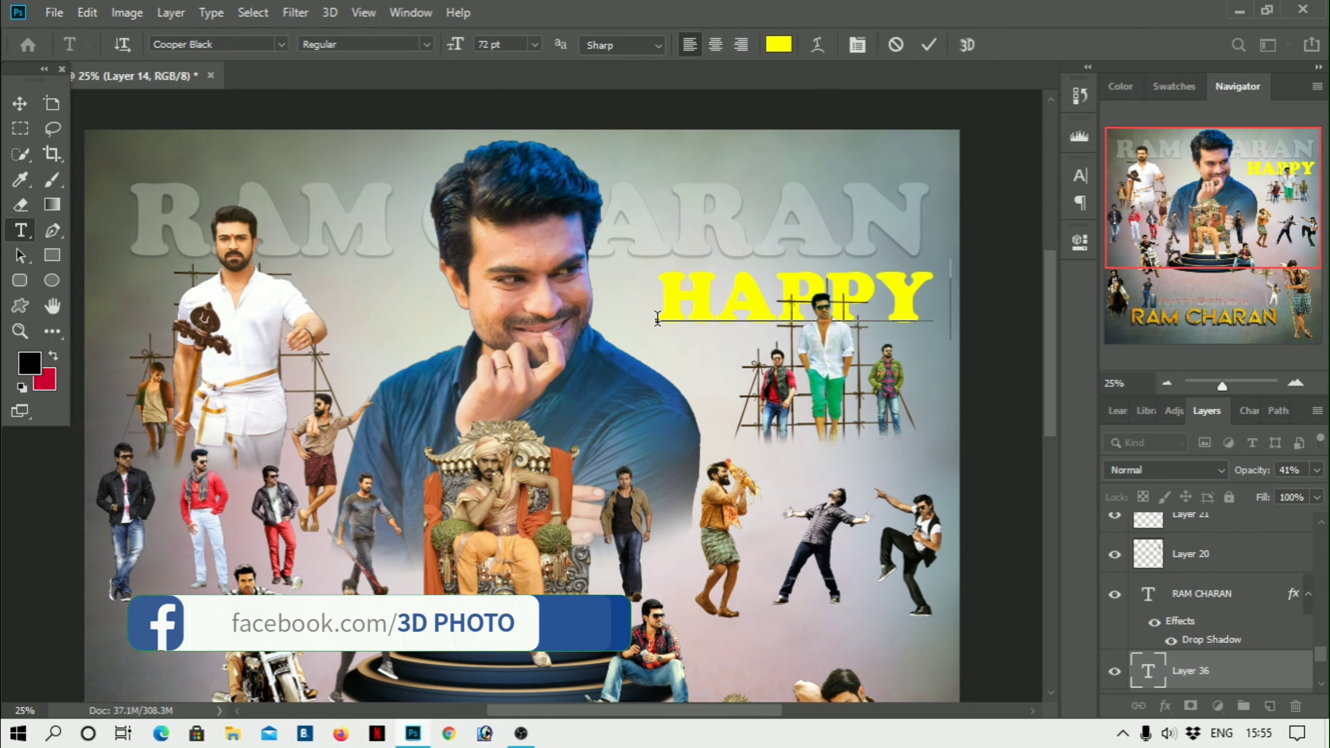
{"action": "type", "text": " BI"}
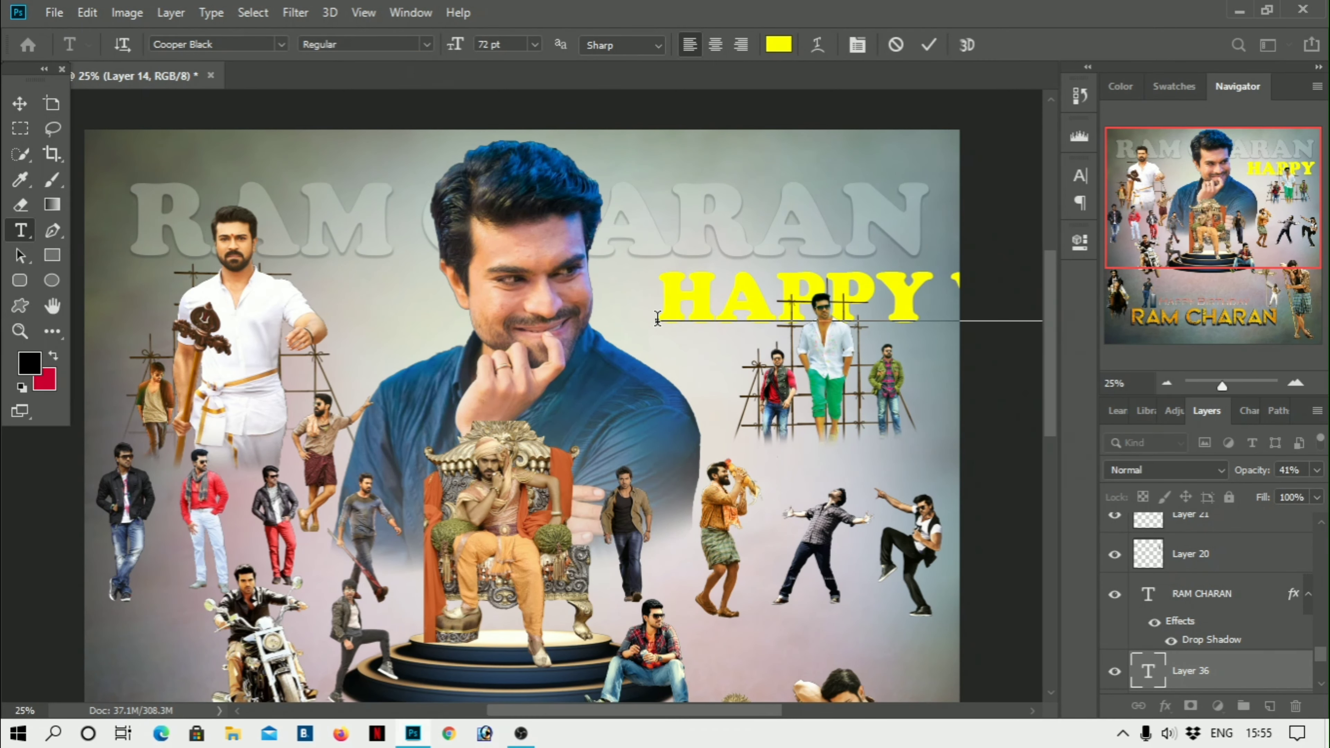
Colour the birthday text black (000000) and commit it
{"action": "left_click_drag", "start_coordinate": [658, 318], "coordinate": [1041, 317]}
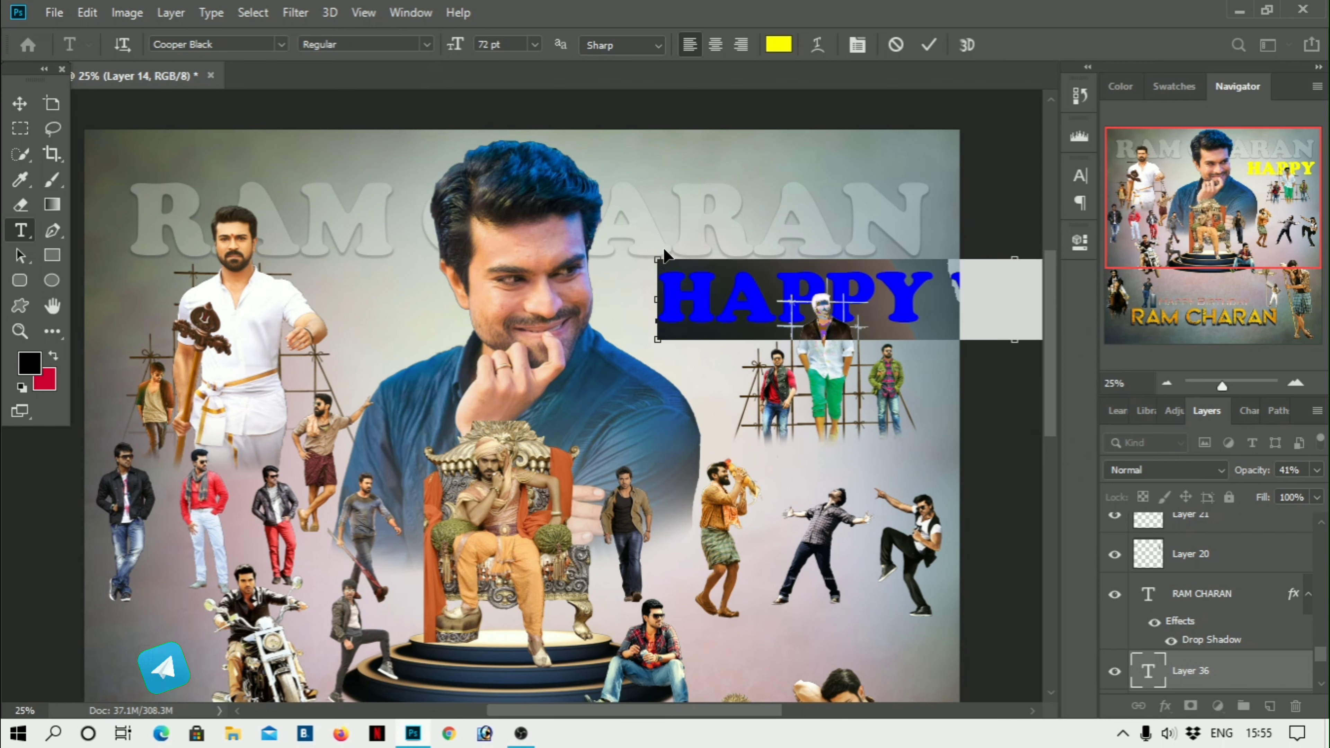
{"action": "left_click", "coordinate": [777, 52]}
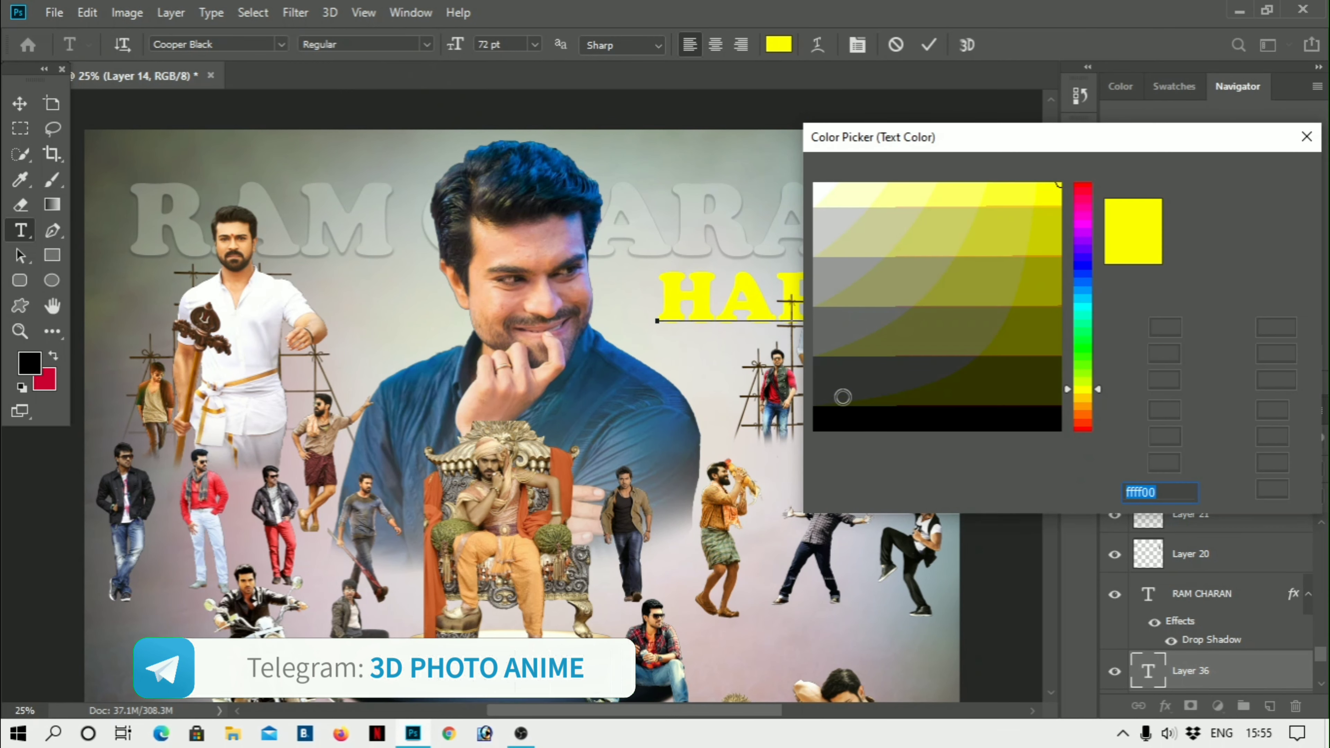
{"action": "left_click", "coordinate": [843, 420]}
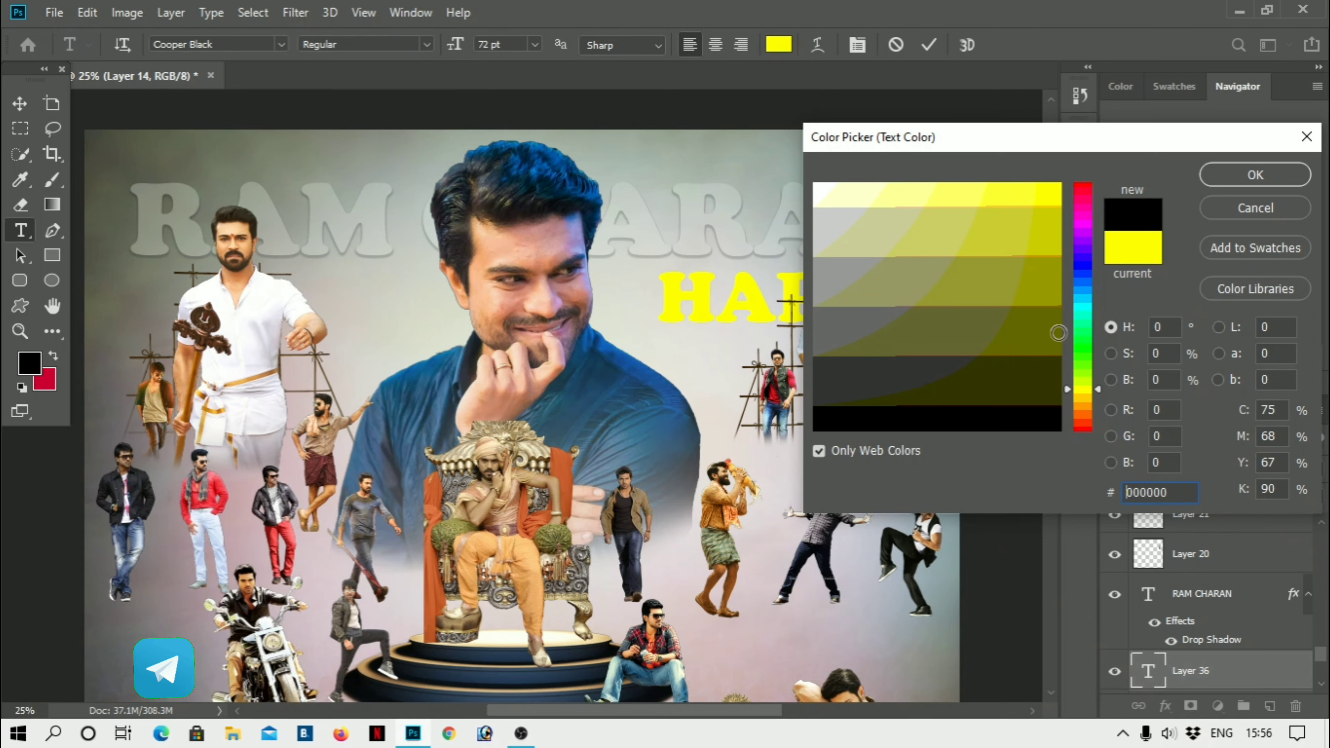
{"action": "left_click", "coordinate": [1217, 176]}
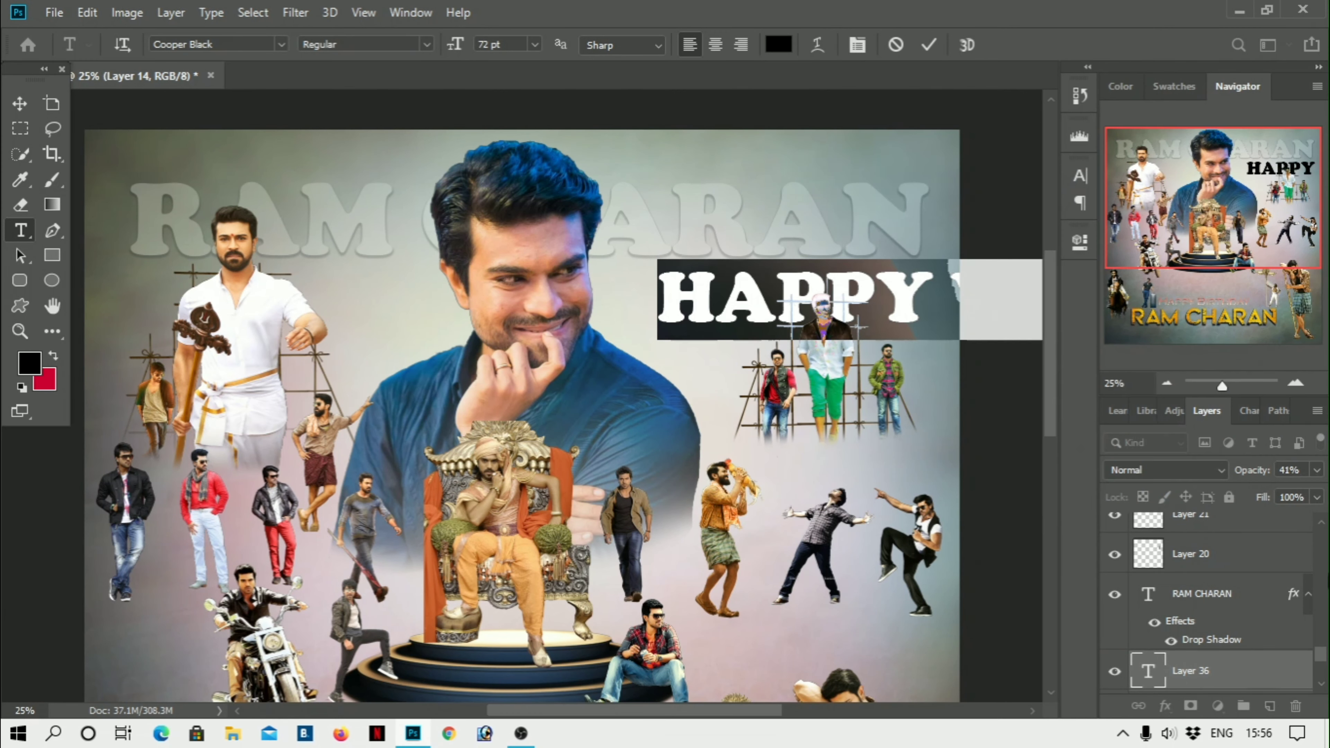
{"action": "left_click", "coordinate": [20, 103]}
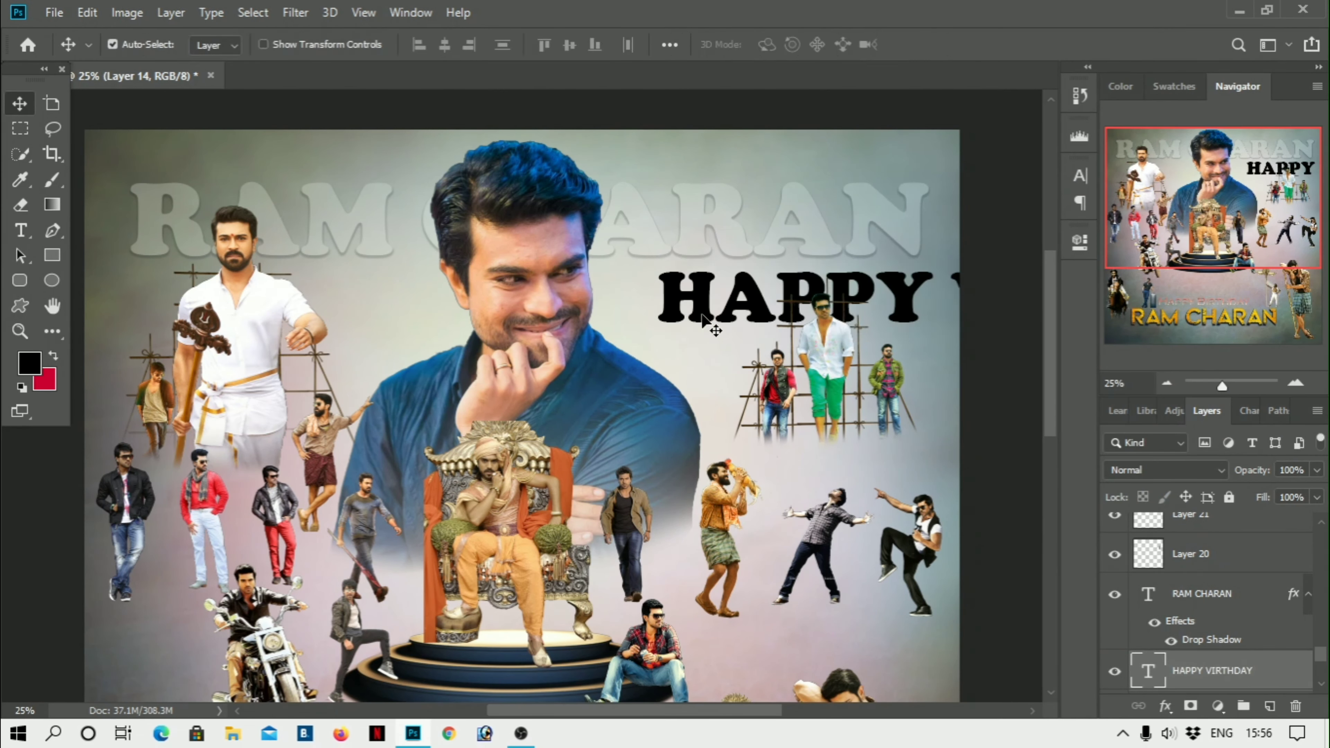
Shrink the birthday text to about 41% and place it at the top-left
{"action": "mouse_move", "coordinate": [643, 311]}
{"action": "left_mouse_down"}
{"action": "mouse_move", "coordinate": [385, 184]}
{"action": "mouse_move", "coordinate": [240, 176]}
{"action": "left_mouse_up"}
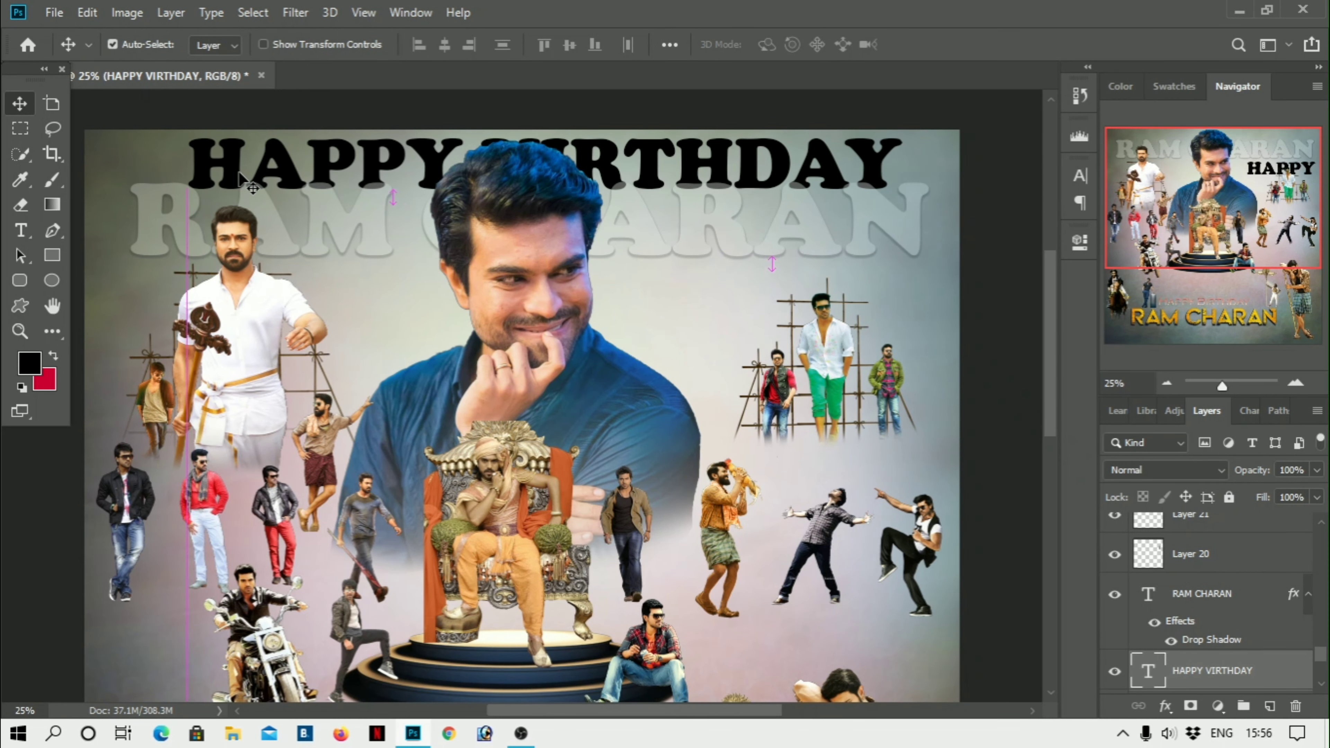
{"action": "key", "text": "ctrl+t"}
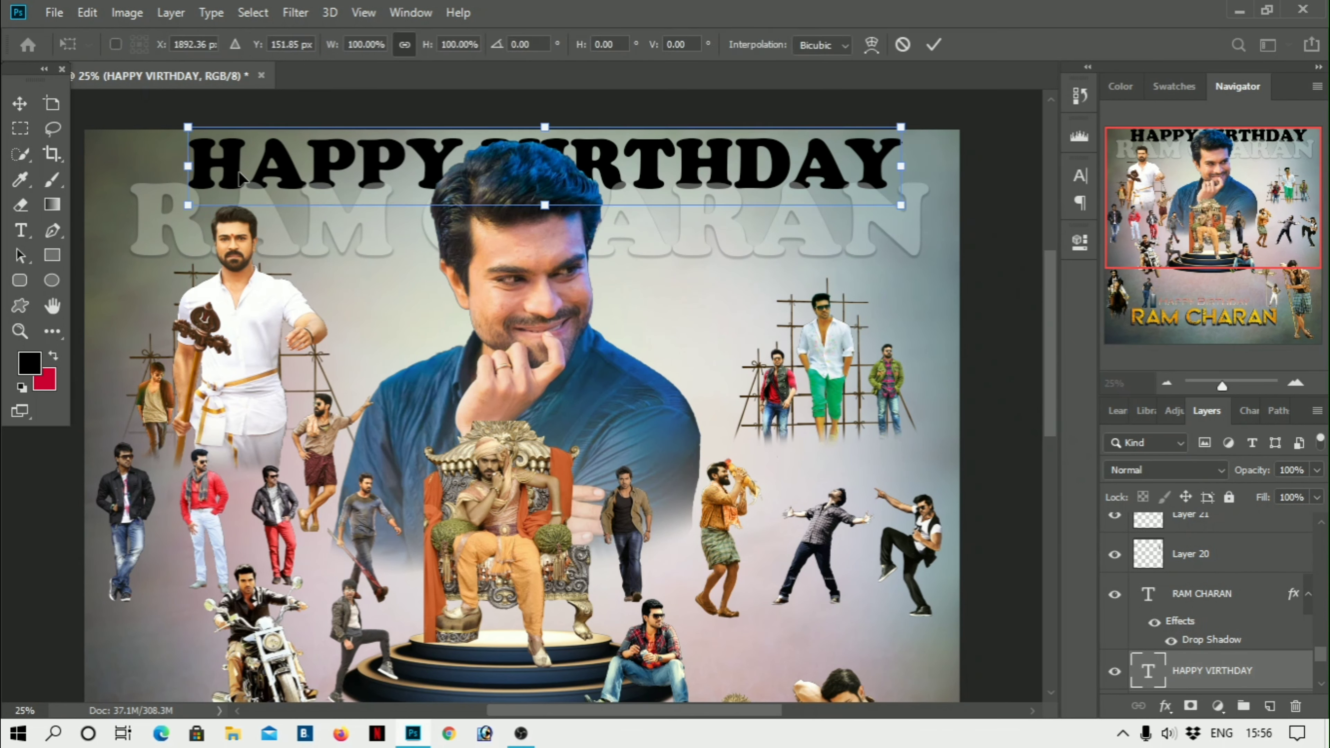
{"action": "left_click_drag", "start_coordinate": [868, 134], "coordinate": [390, 181]}
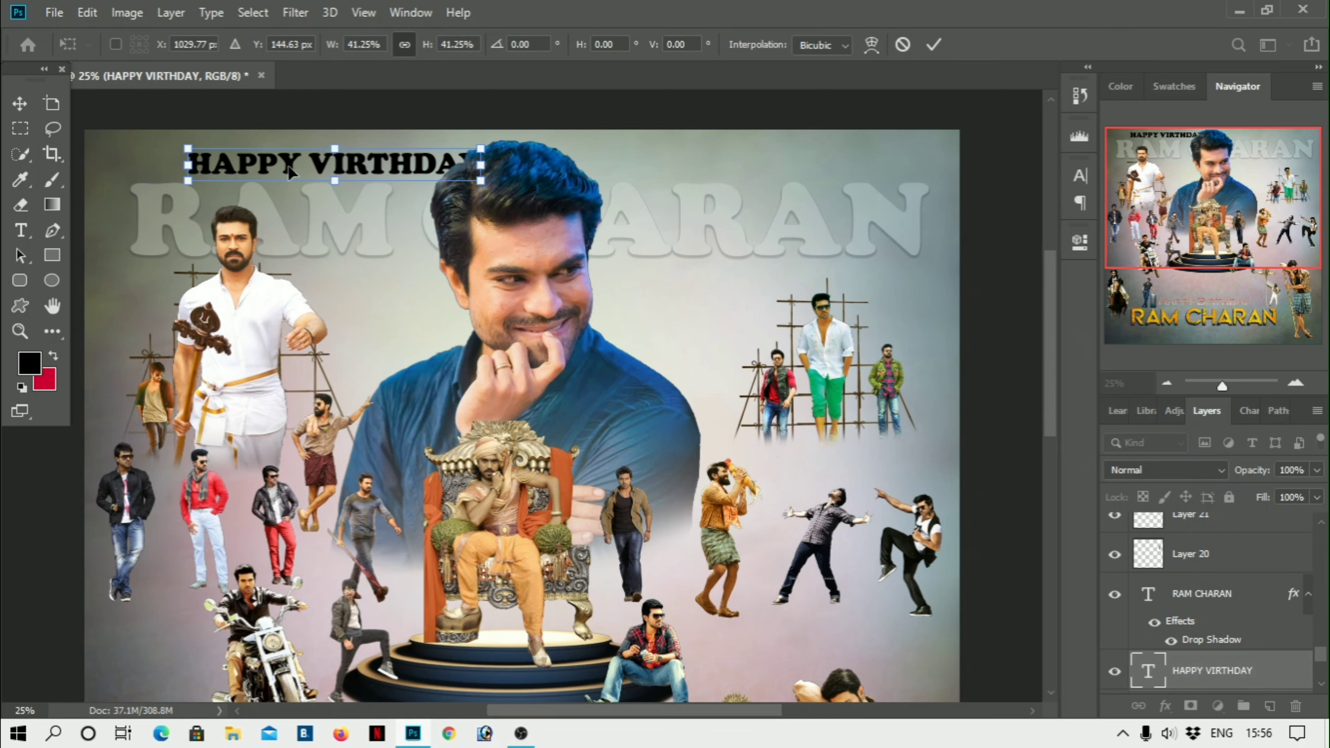
{"action": "left_click_drag", "start_coordinate": [290, 166], "coordinate": [252, 166]}
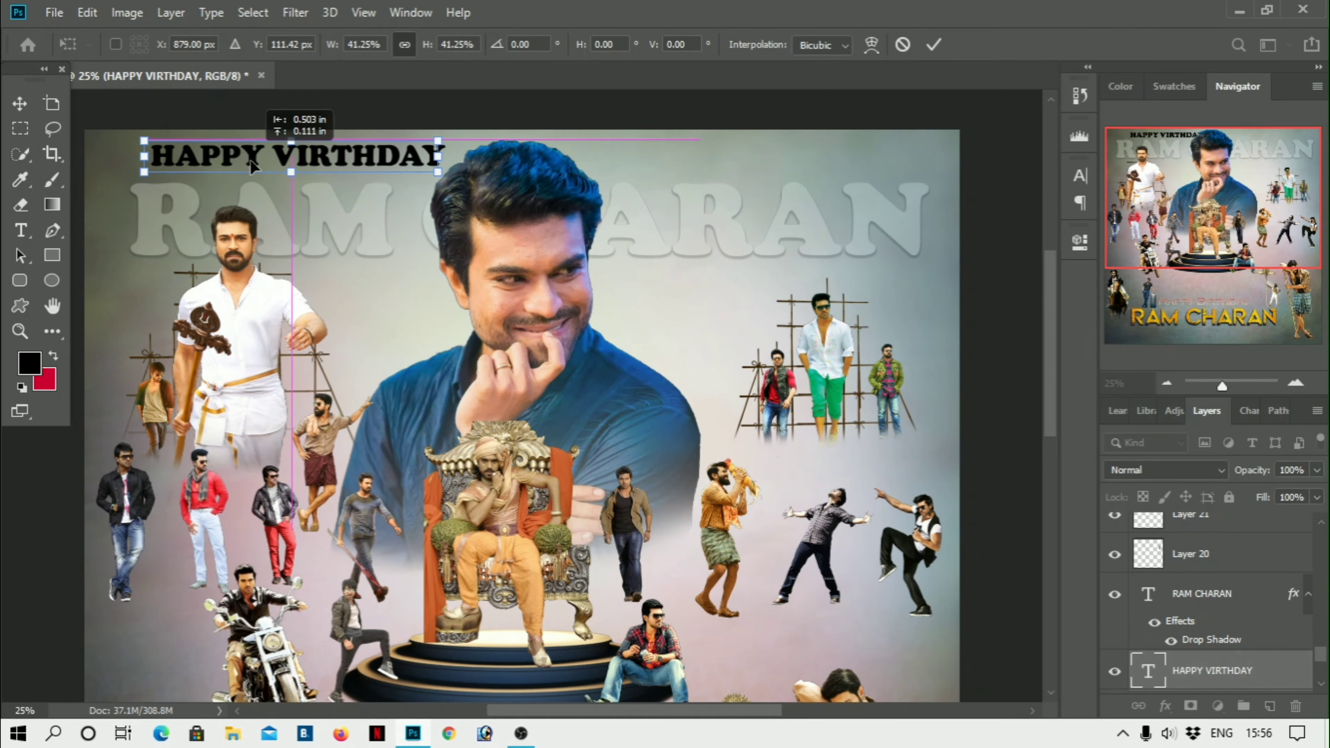
{"action": "key", "text": "Return"}
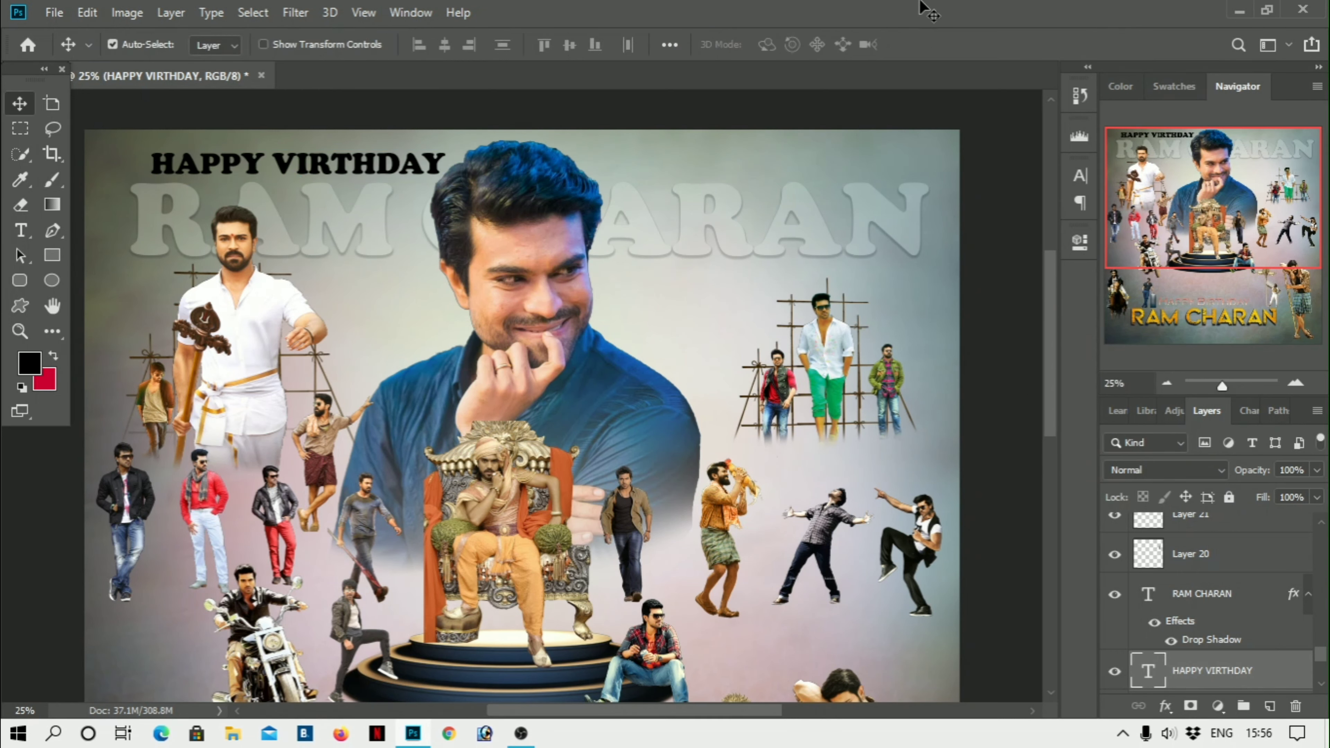
Delete the misspelled V in the birthday text
{"action": "left_click", "coordinate": [10, 223]}
{"action": "left_click", "coordinate": [295, 159]}
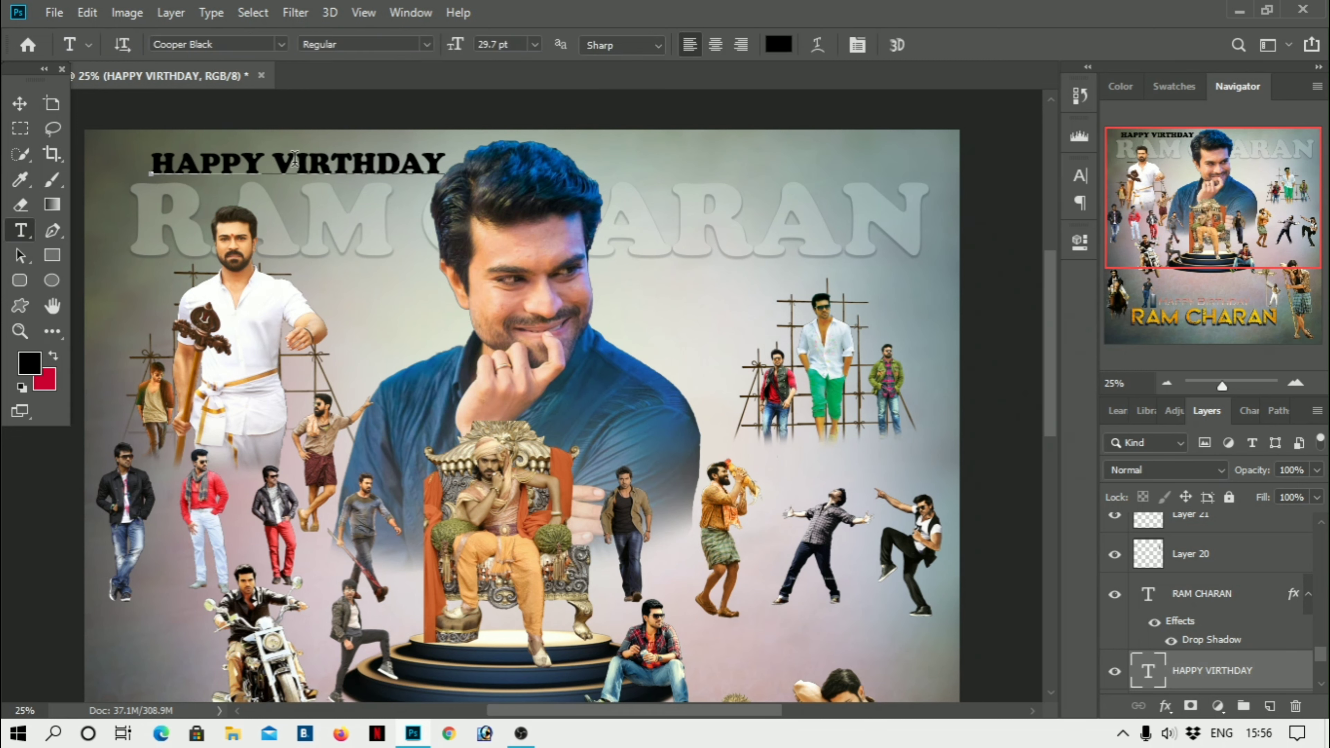
{"action": "left_click", "coordinate": [295, 159]}
{"action": "key", "text": "BackSpace"}
Type B to finish HAPPY BIRTHDAY, select all, and try the adelia script font
{"action": "type", "text": "B"}
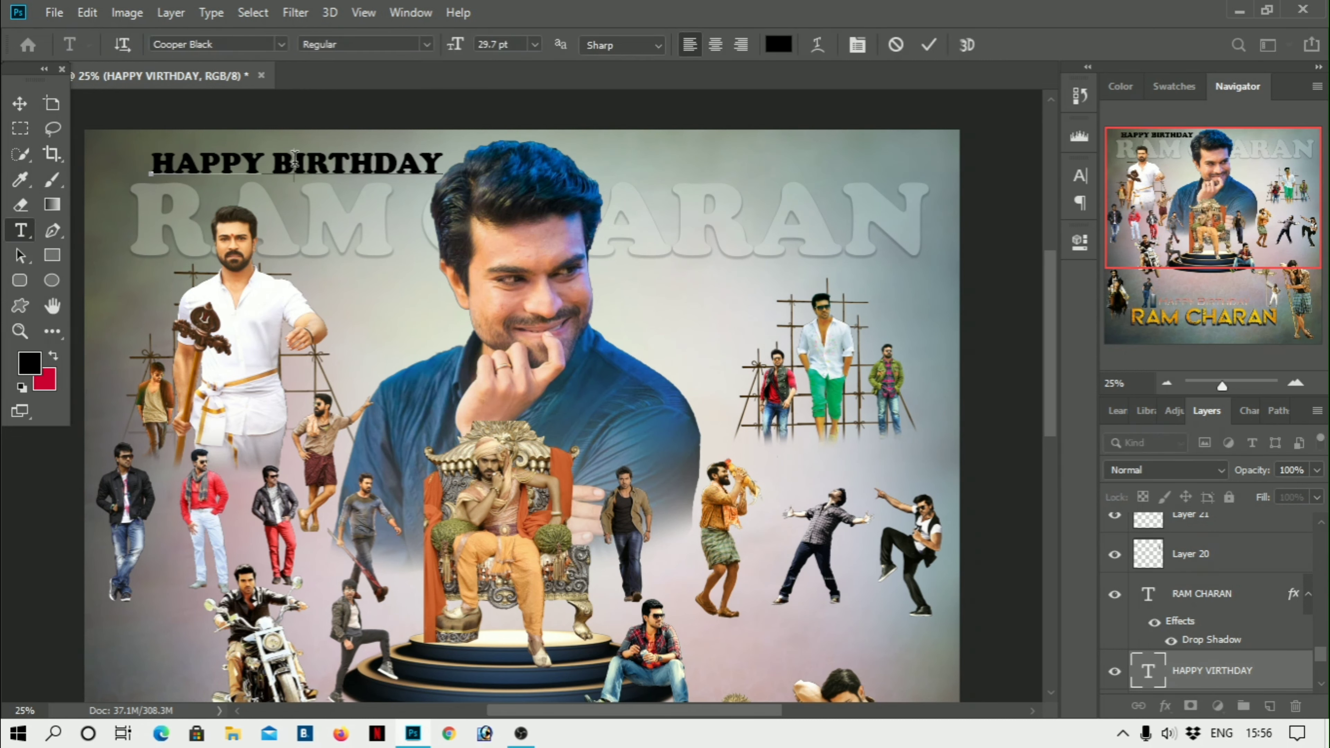
{"action": "key", "text": "ctrl+a"}
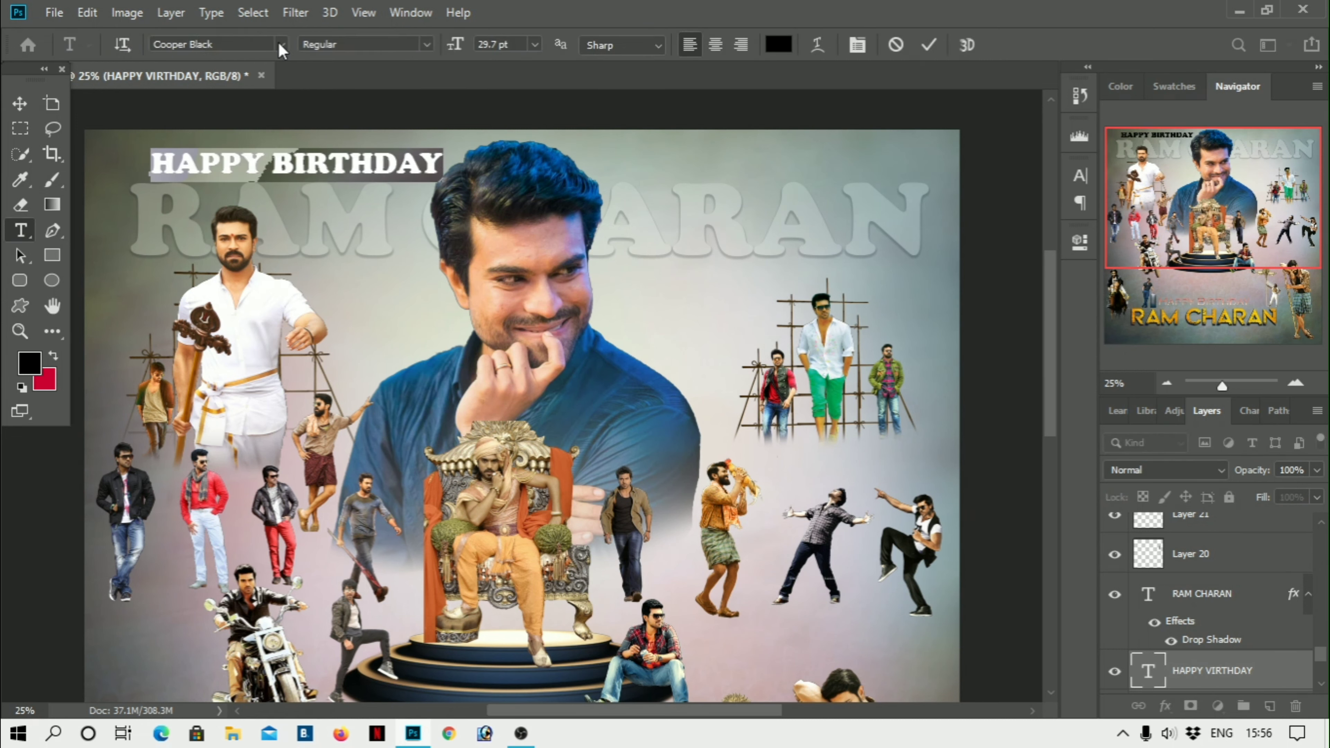
{"action": "left_click", "coordinate": [280, 46]}
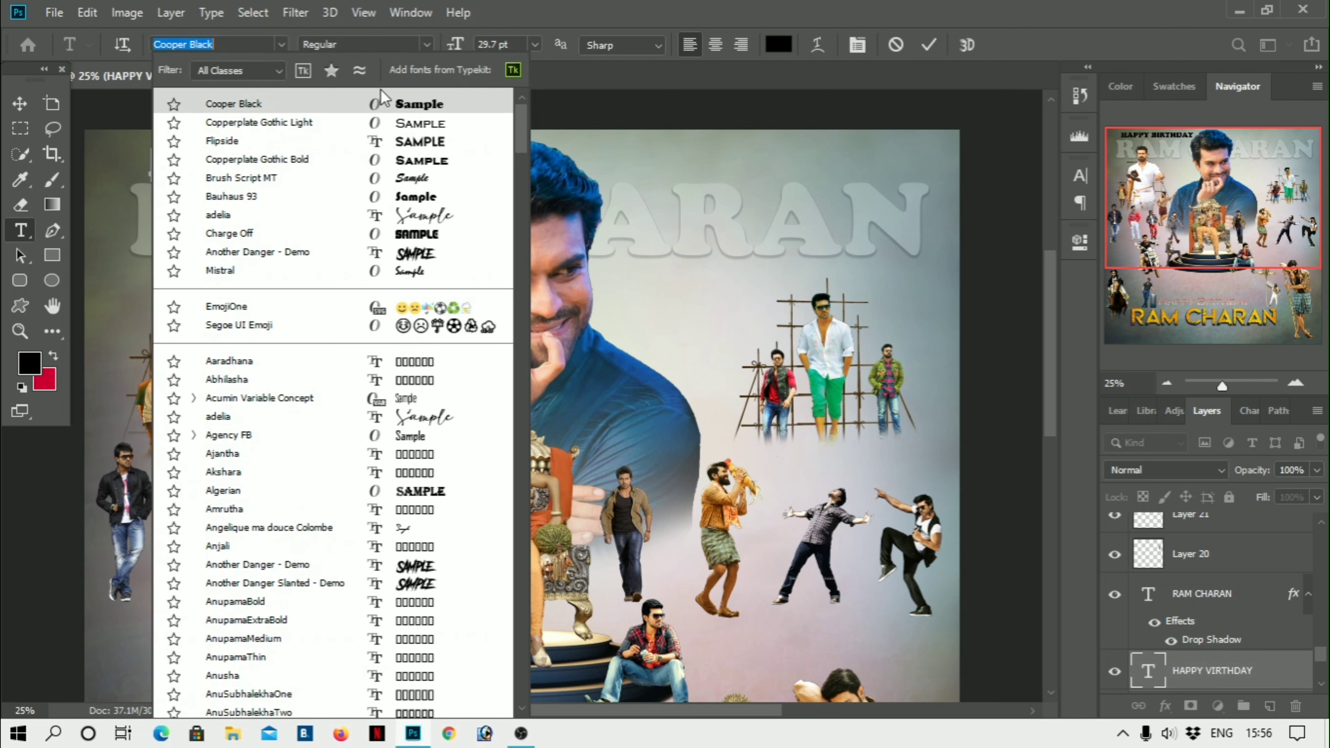
{"action": "left_click", "coordinate": [445, 214]}
After trying Arial, set the text to Berlin Sans FB Demi and commit it
{"action": "left_click", "coordinate": [280, 45]}
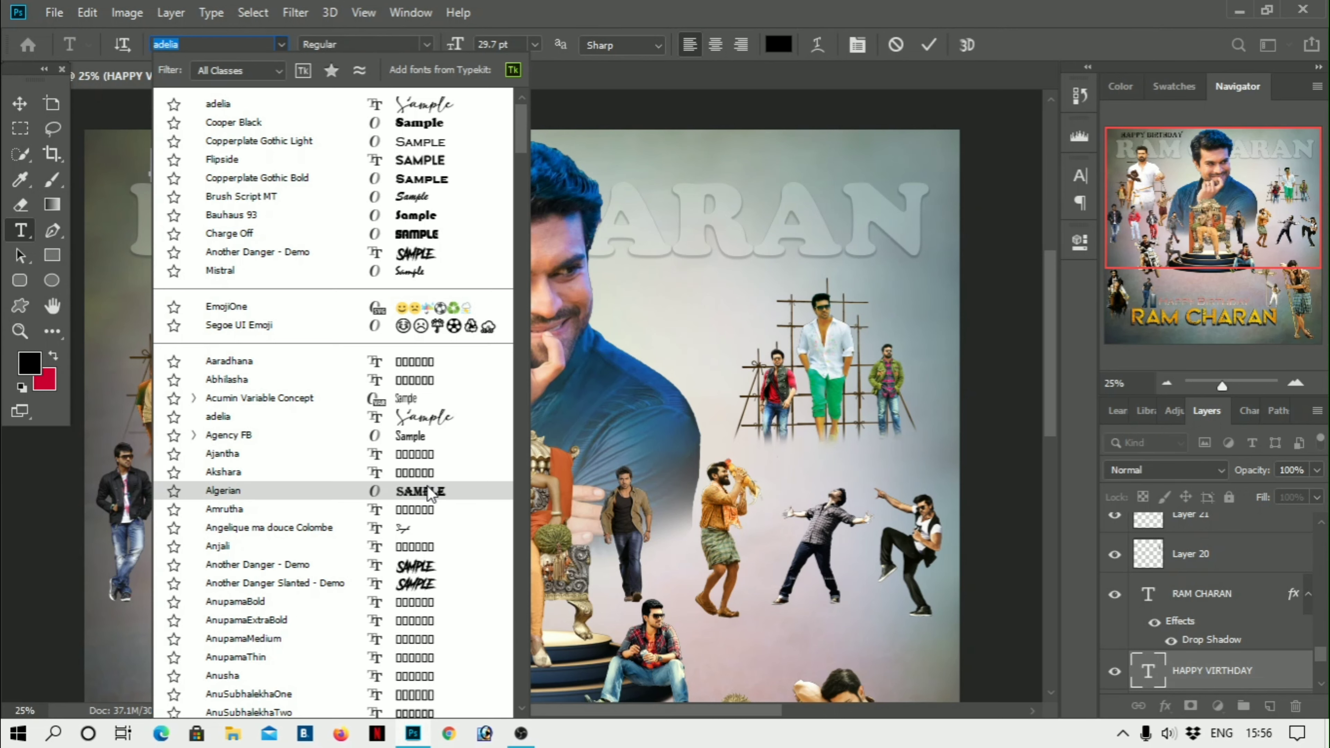
{"action": "scroll", "coordinate": [431, 492], "scroll_direction": "down", "scroll_amount": 2}
{"action": "scroll", "coordinate": [450, 577], "scroll_direction": "down", "scroll_amount": 1}
{"action": "scroll", "coordinate": [419, 529], "scroll_direction": "down", "scroll_amount": 3}
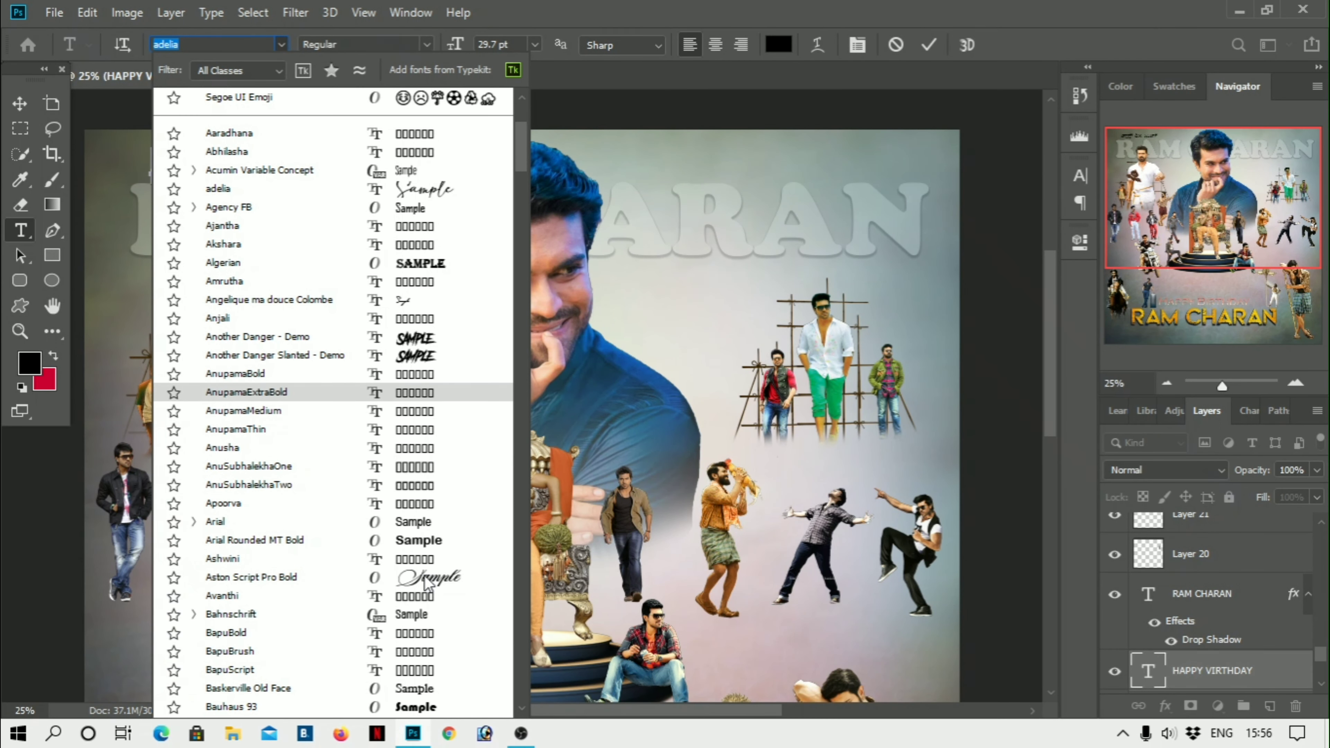
{"action": "left_click", "coordinate": [419, 523]}
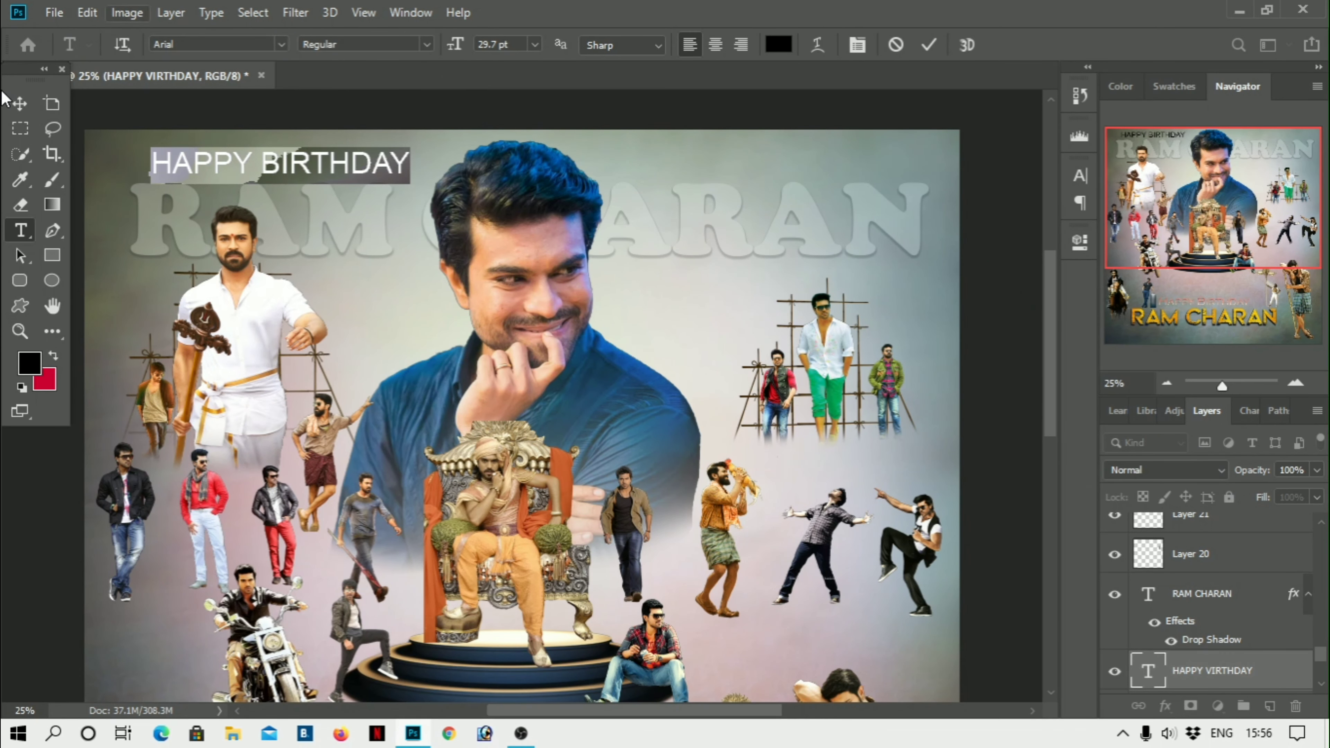
{"action": "left_click", "coordinate": [283, 44]}
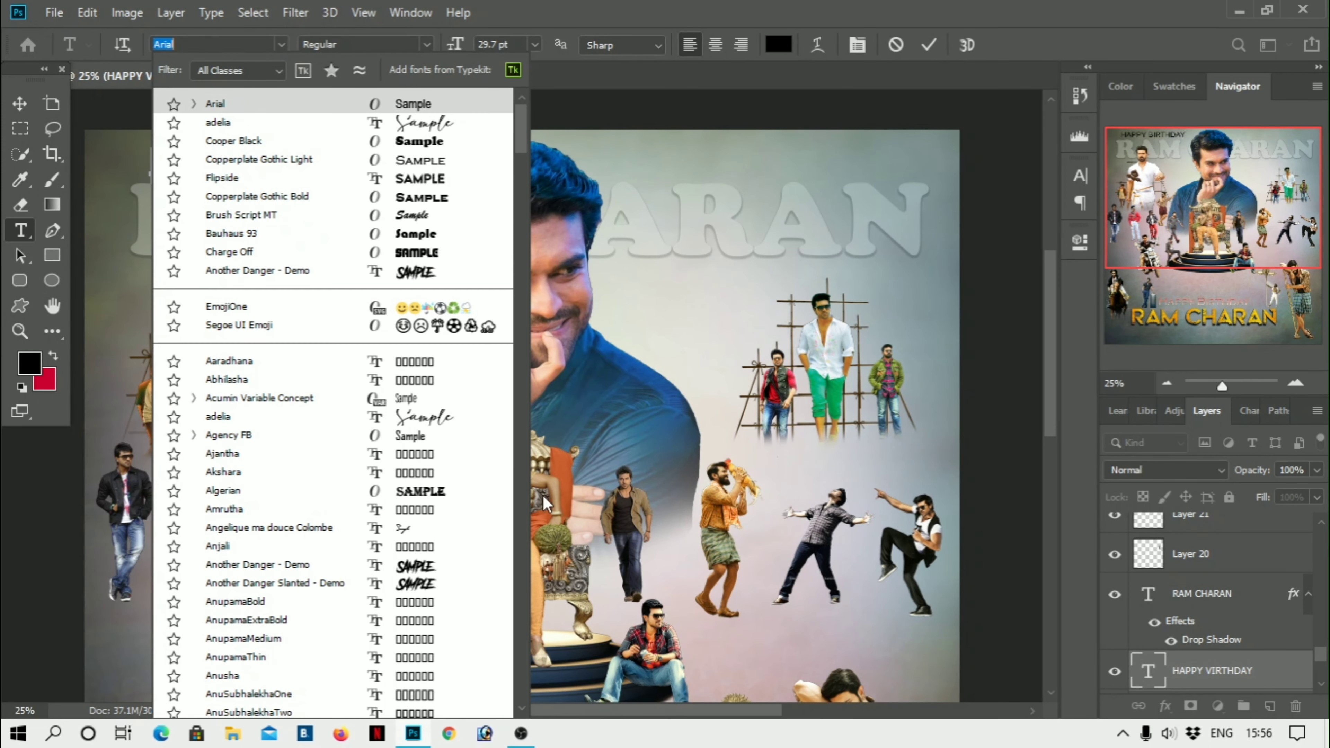
{"action": "scroll", "coordinate": [348, 624], "scroll_direction": "down", "scroll_amount": 3}
{"action": "scroll", "coordinate": [429, 577], "scroll_direction": "down", "scroll_amount": 2}
{"action": "scroll", "coordinate": [437, 603], "scroll_direction": "down", "scroll_amount": 2}
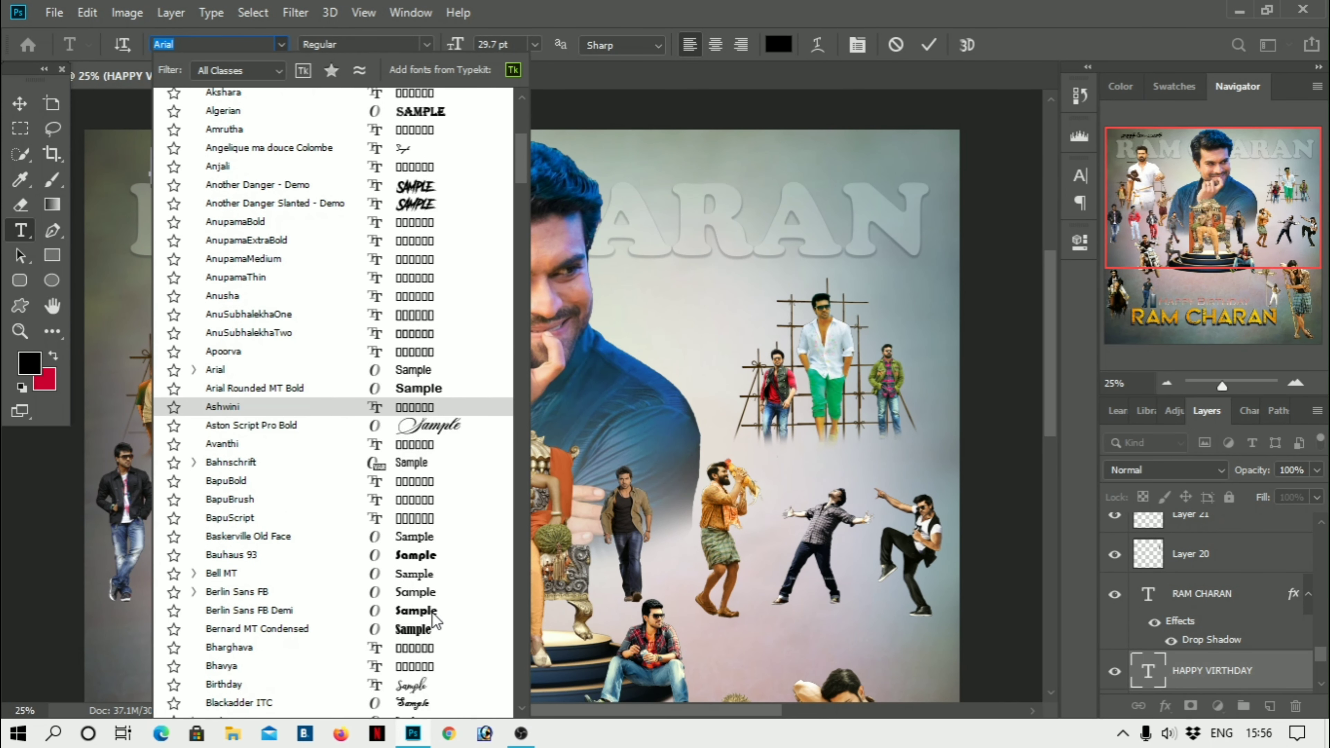
{"action": "left_click", "coordinate": [430, 613]}
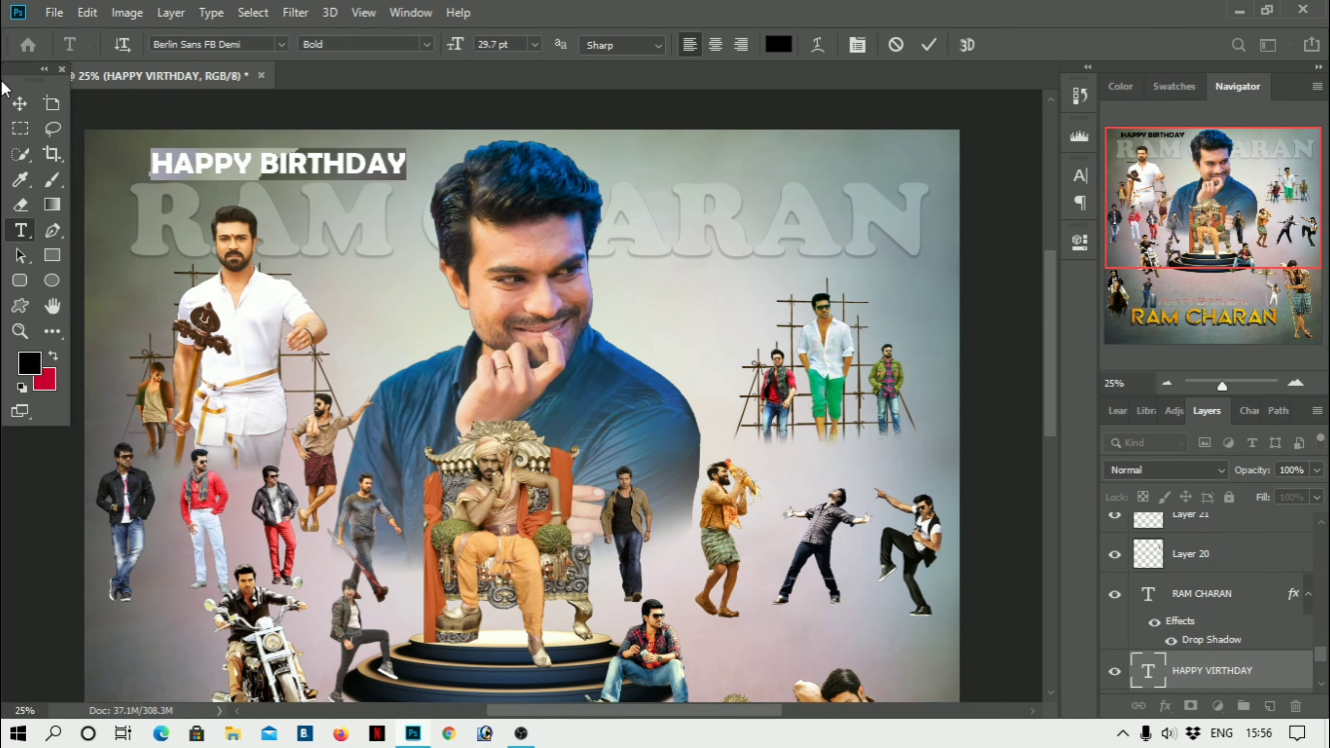
{"action": "left_click", "coordinate": [20, 102]}
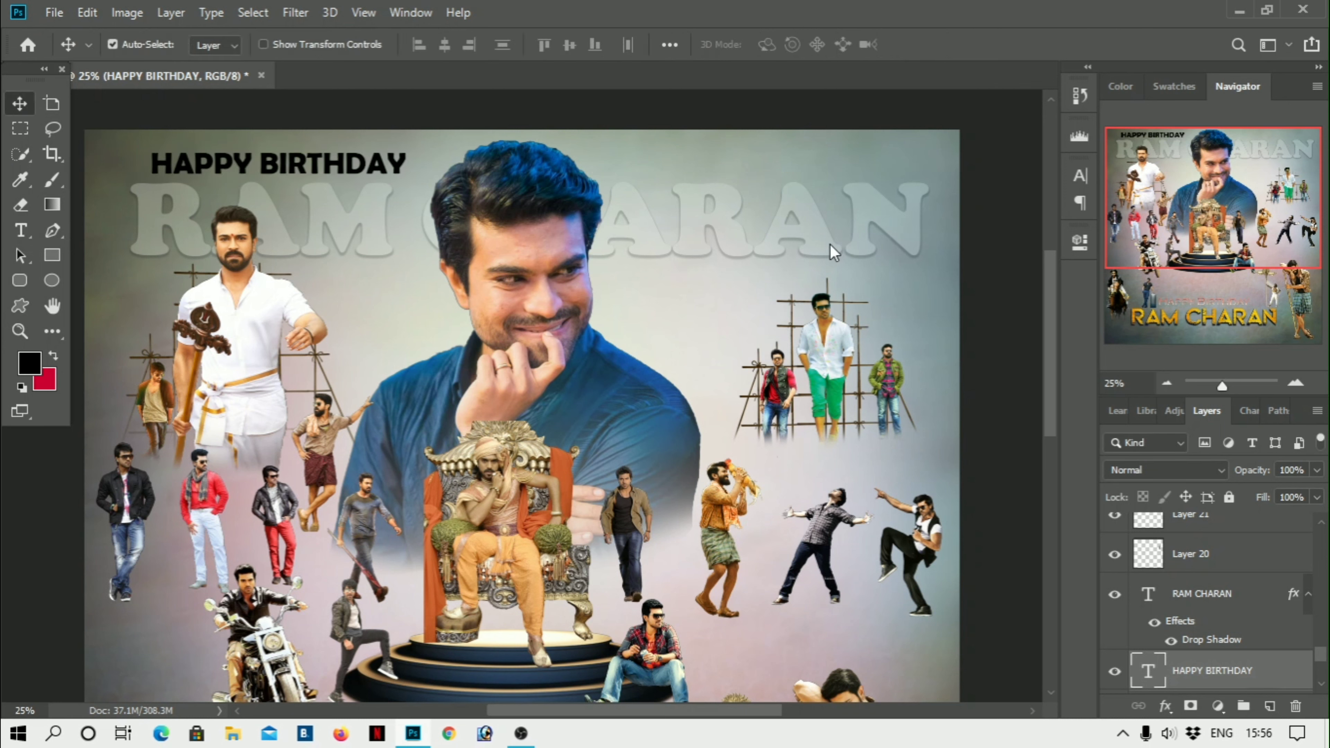
Blend HAPPY BIRTHDAY in Divide mode at 9% opacity, shifted slightly left
{"action": "left_click", "coordinate": [1156, 471]}
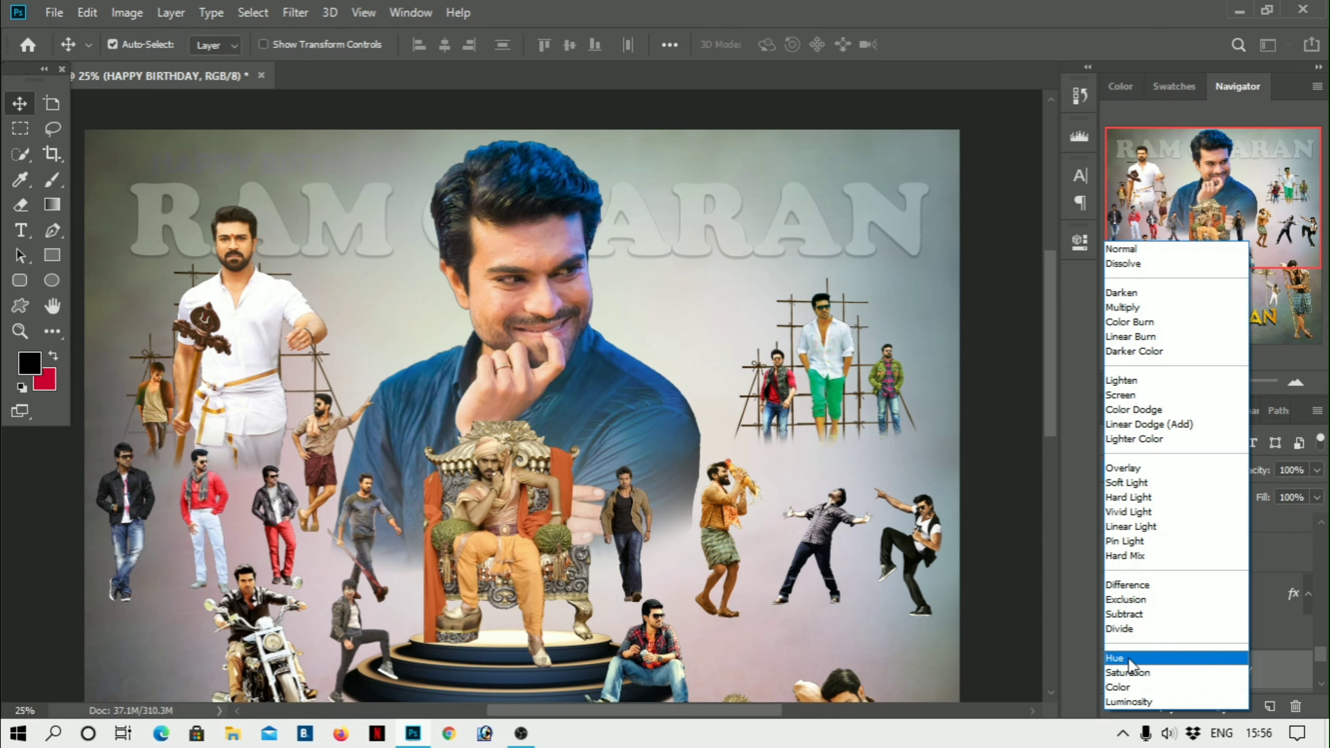
{"action": "left_click", "coordinate": [1145, 629]}
{"action": "left_click", "coordinate": [1315, 470]}
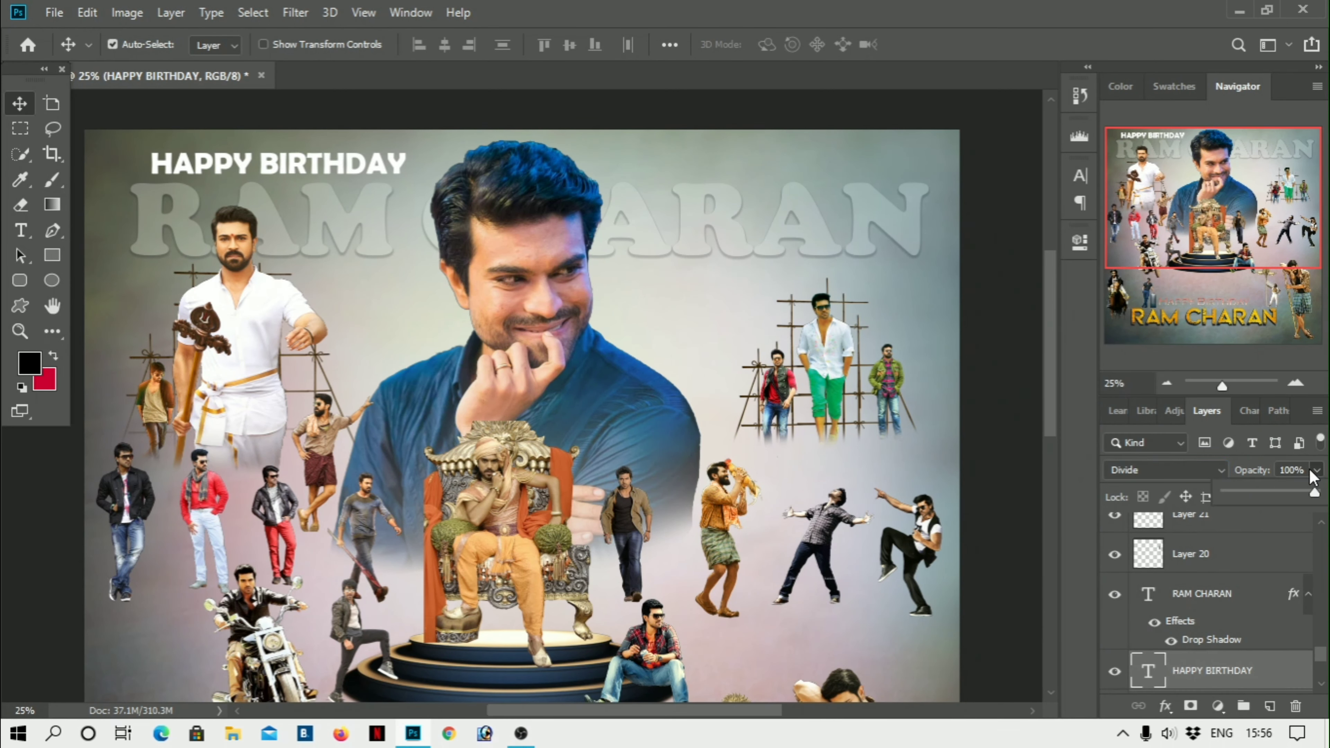
{"action": "left_click_drag", "start_coordinate": [1279, 493], "coordinate": [1275, 494]}
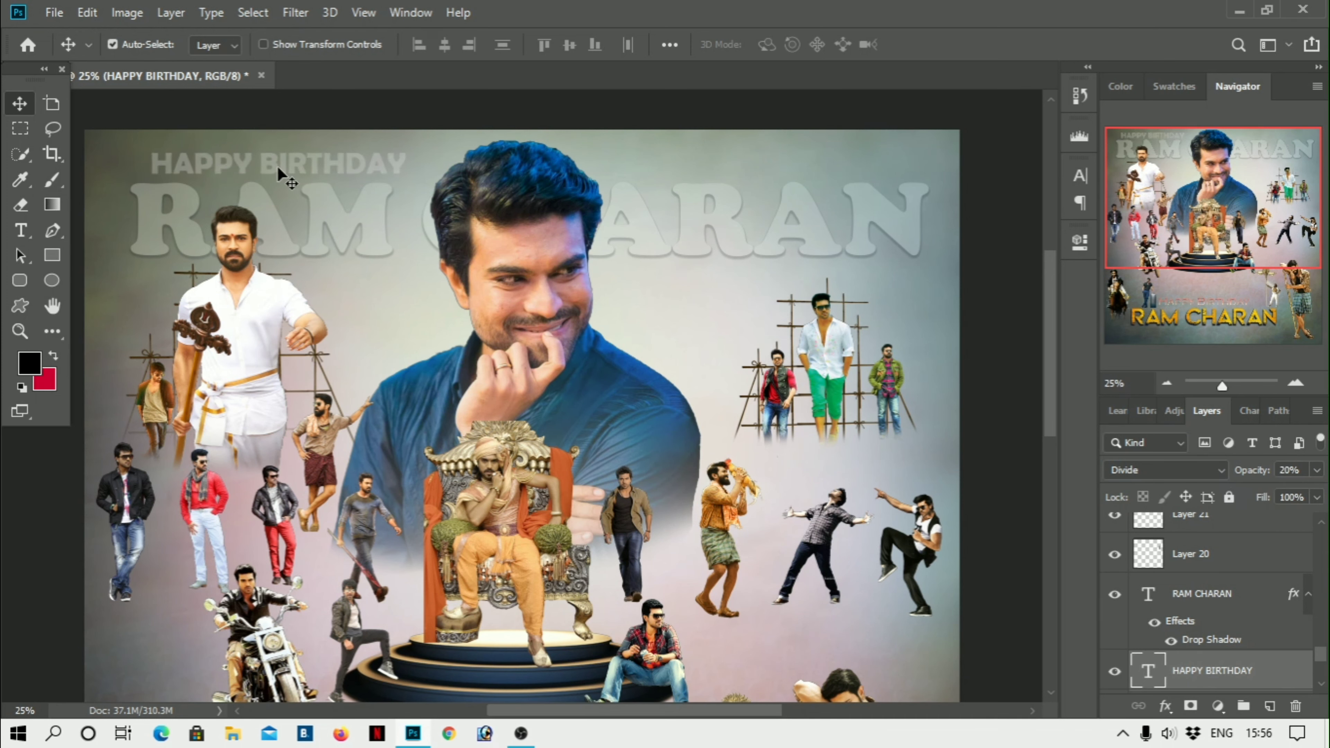
{"action": "left_click_drag", "start_coordinate": [277, 166], "coordinate": [255, 173]}
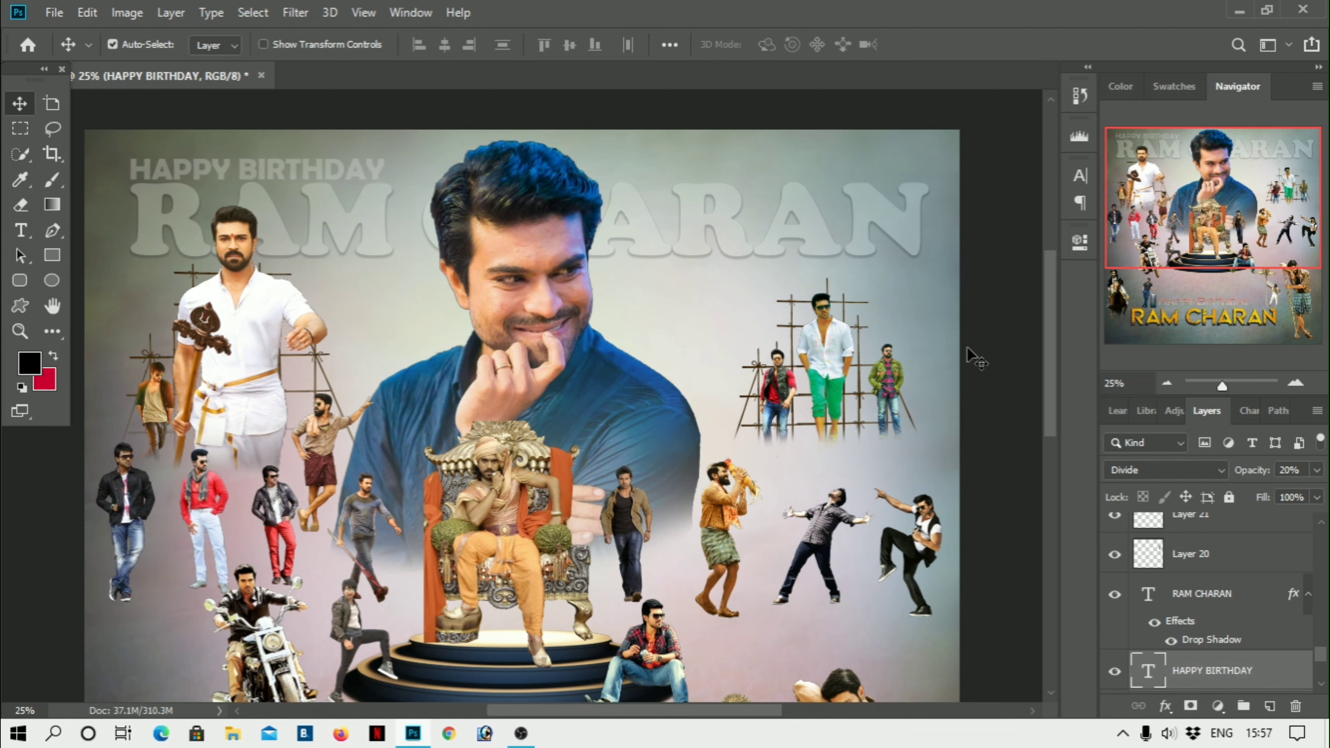
{"action": "left_click", "coordinate": [1317, 470]}
{"action": "left_click_drag", "start_coordinate": [1242, 490], "coordinate": [1231, 491]}
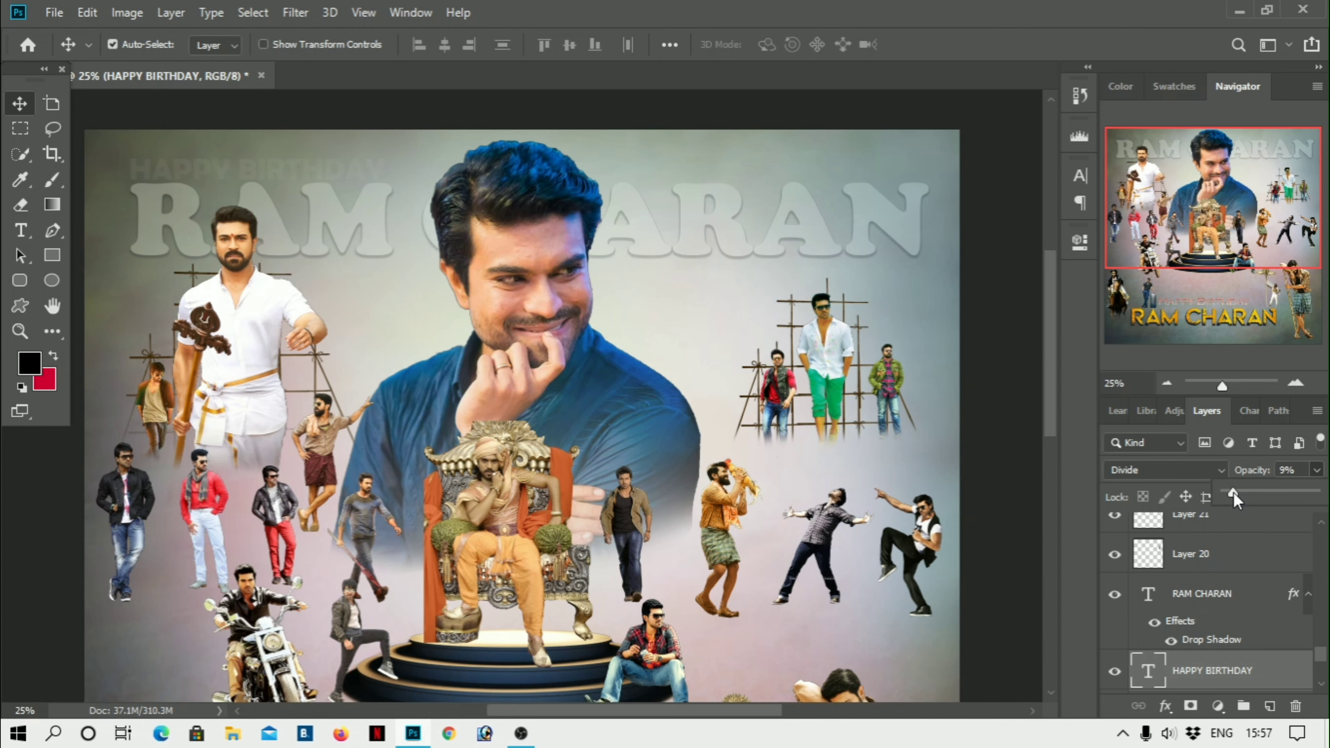
Duplicate the HAPPY BIRTHDAY layer and place the copy at the poster's top right
{"action": "right_click", "coordinate": [1251, 671]}
{"action": "right_click", "coordinate": [1268, 666]}
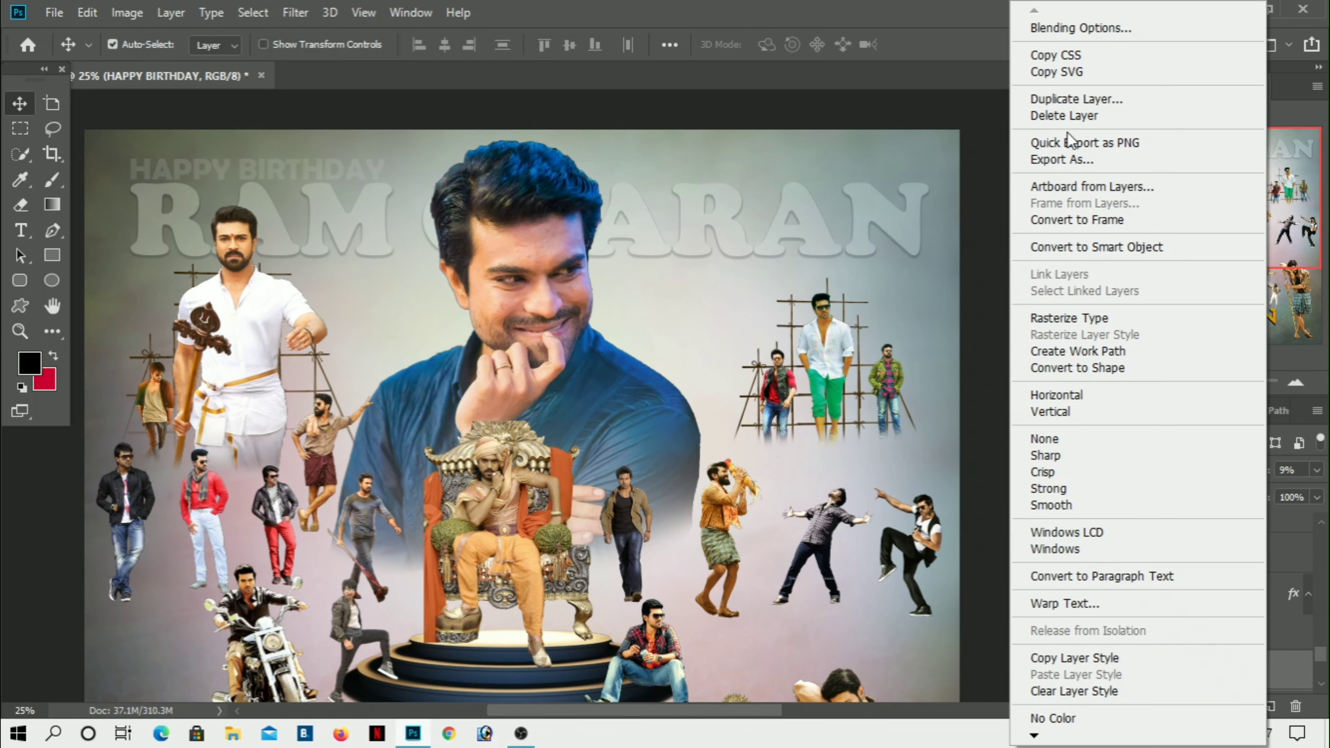
{"action": "left_click", "coordinate": [1072, 99]}
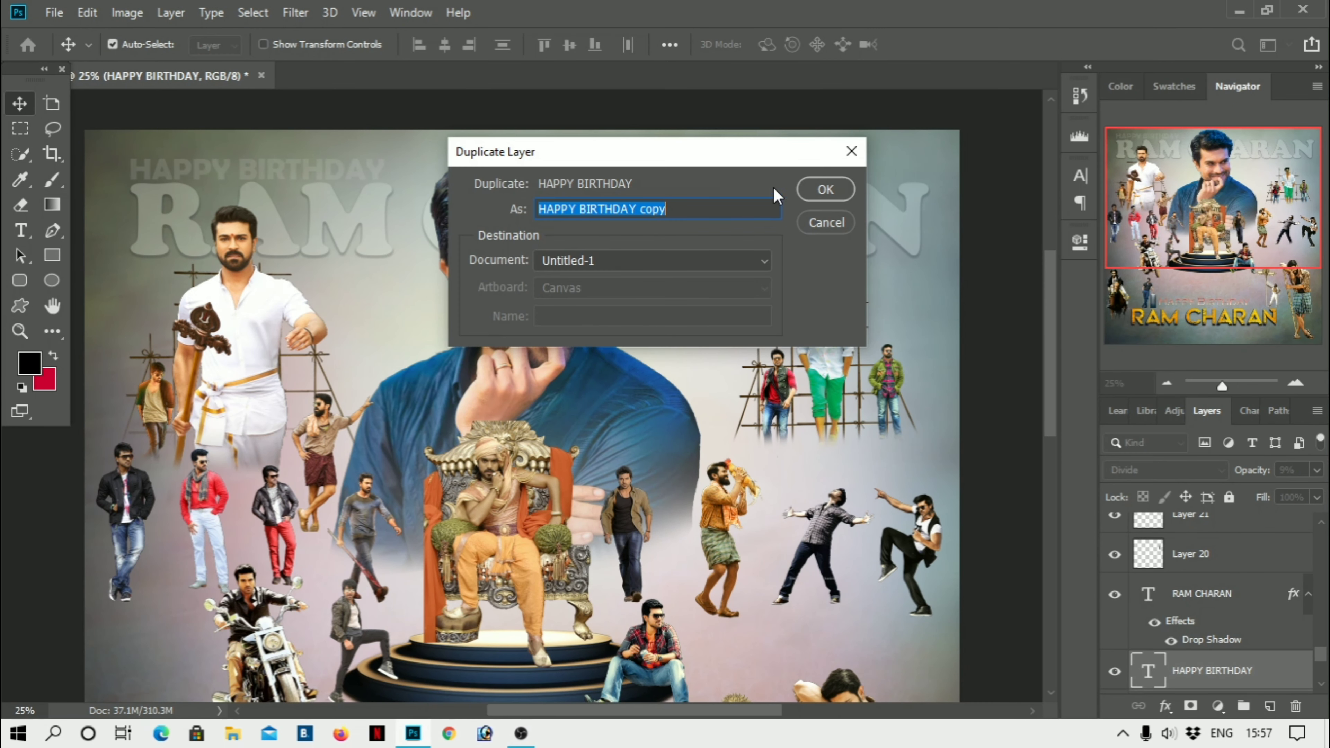
{"action": "left_click", "coordinate": [826, 189]}
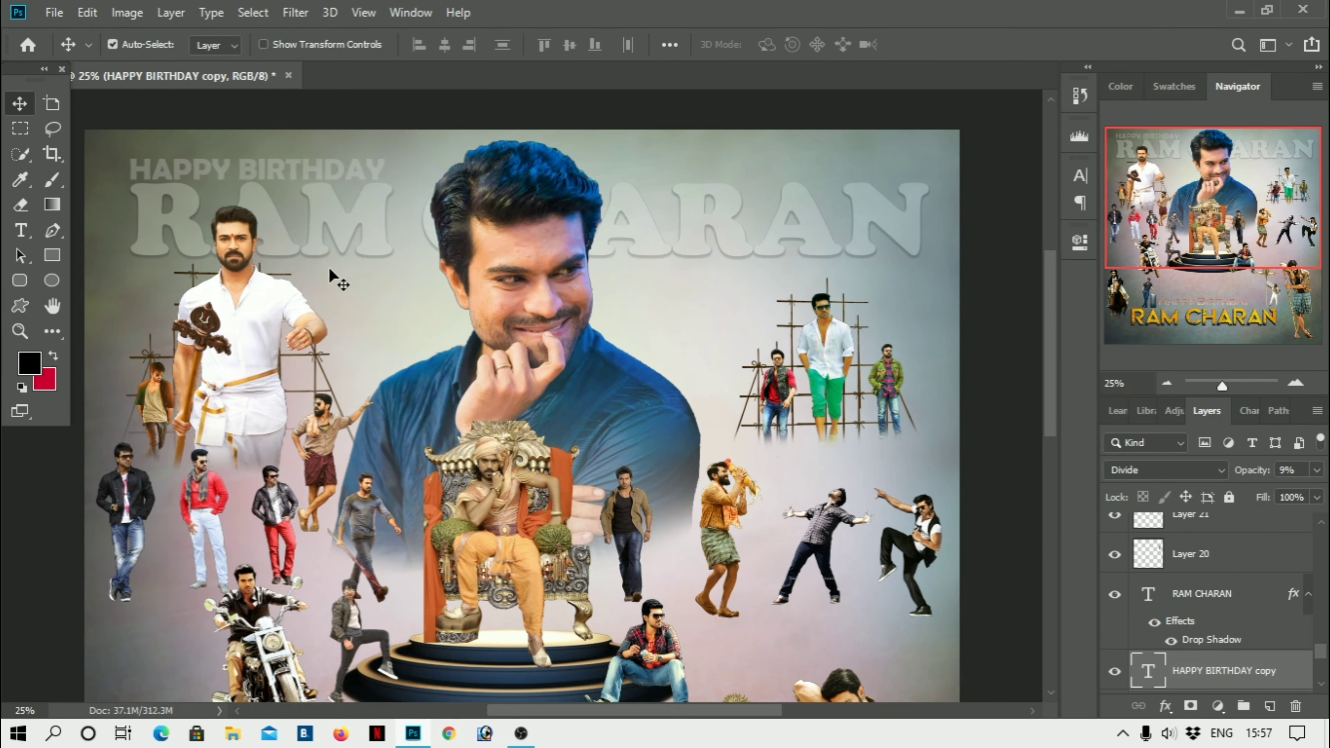
{"action": "left_click_drag", "start_coordinate": [232, 164], "coordinate": [738, 166]}
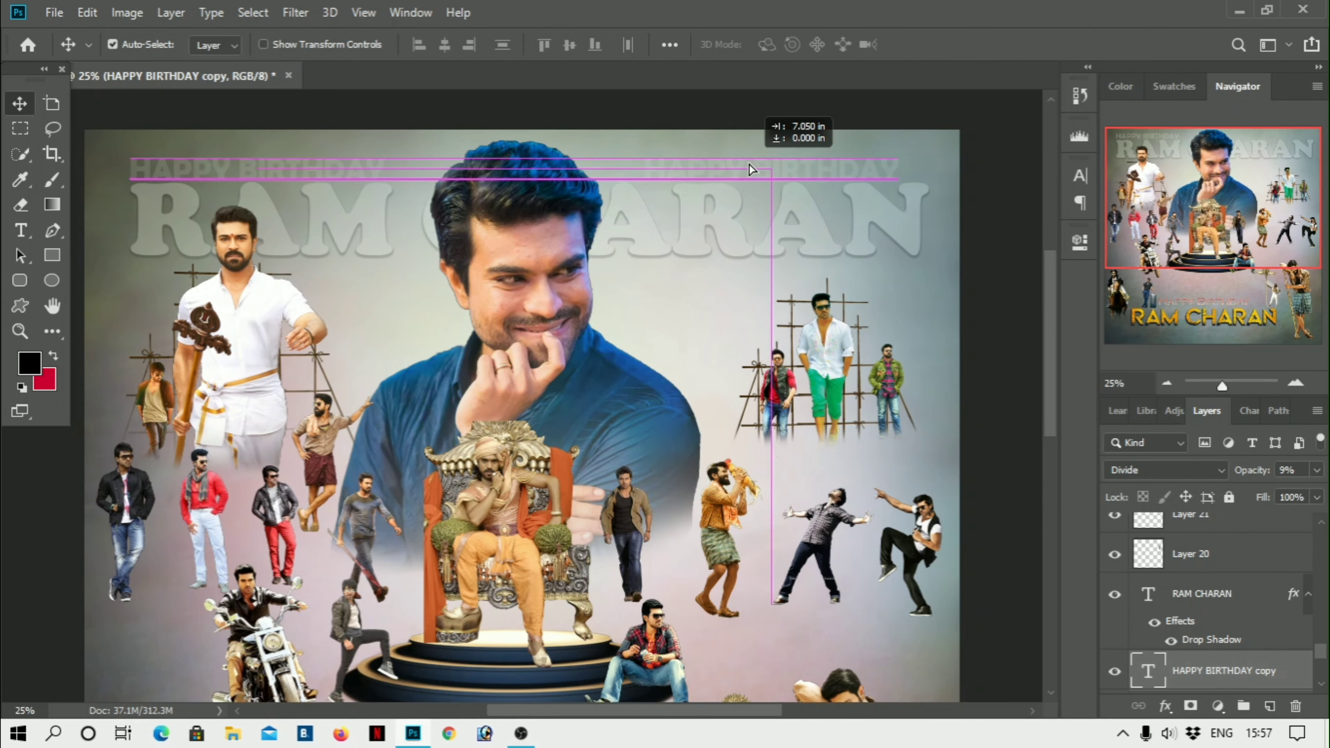
{"action": "mouse_move", "coordinate": [737, 164]}
{"action": "left_mouse_down"}
{"action": "mouse_move", "coordinate": [787, 157]}
{"action": "mouse_move", "coordinate": [749, 167]}
{"action": "left_mouse_up"}
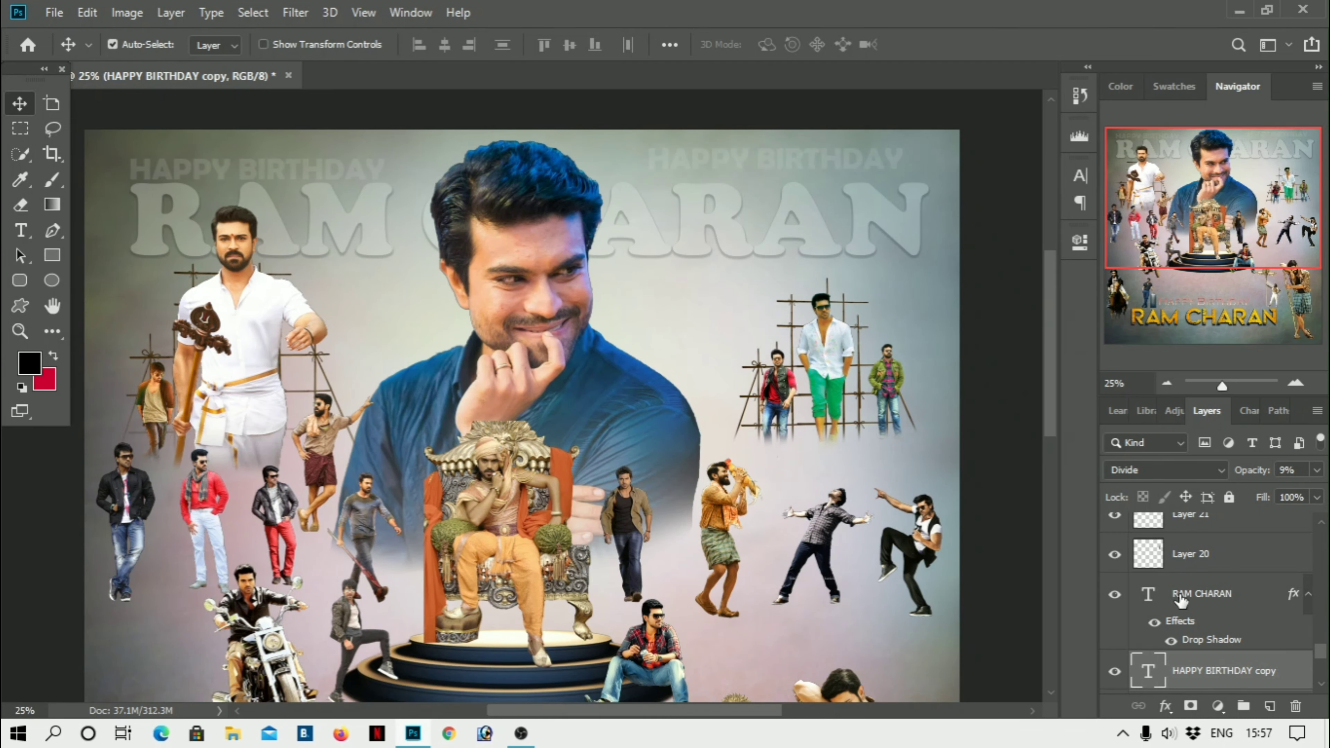
Duplicate the copy as HAPPY BIRTHDAY copy 2 and move it to the bottom right
{"action": "scroll", "coordinate": [1195, 628], "scroll_direction": "down", "scroll_amount": 2}
{"action": "right_click", "coordinate": [1221, 597]}
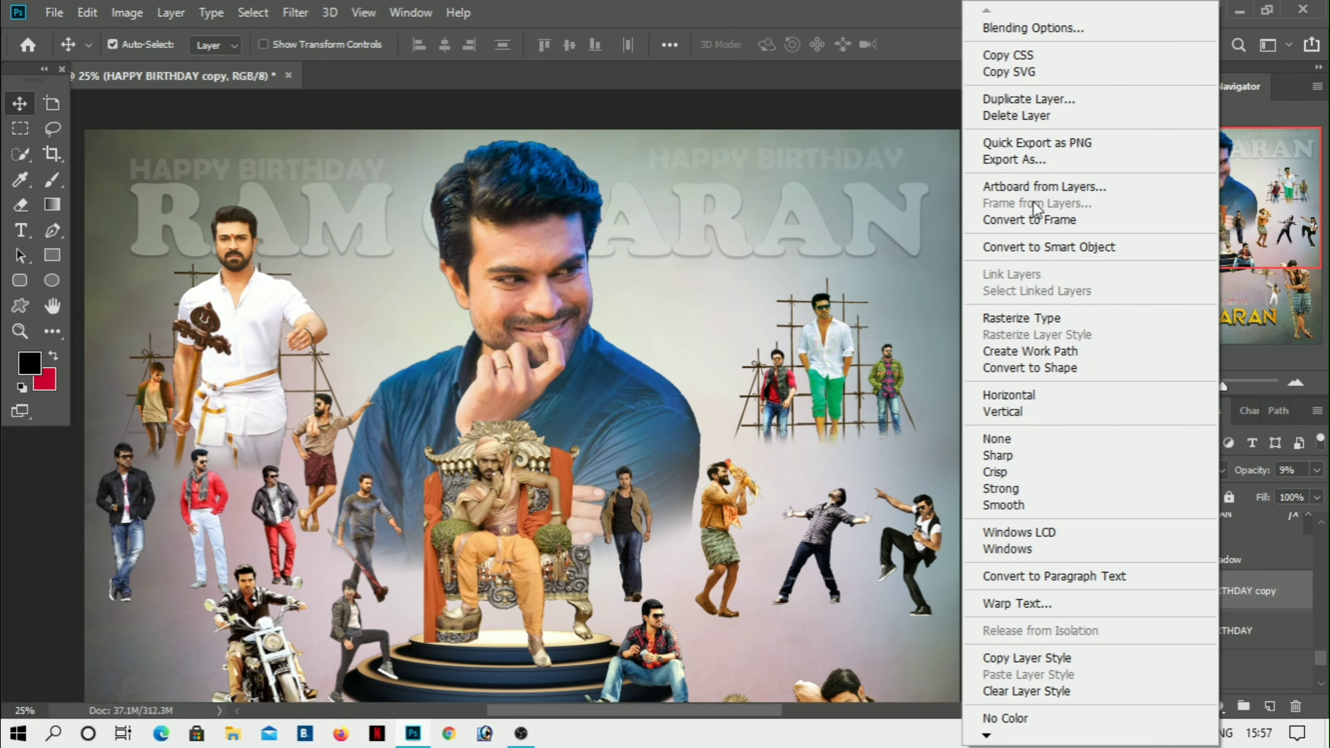
{"action": "left_click", "coordinate": [1080, 99]}
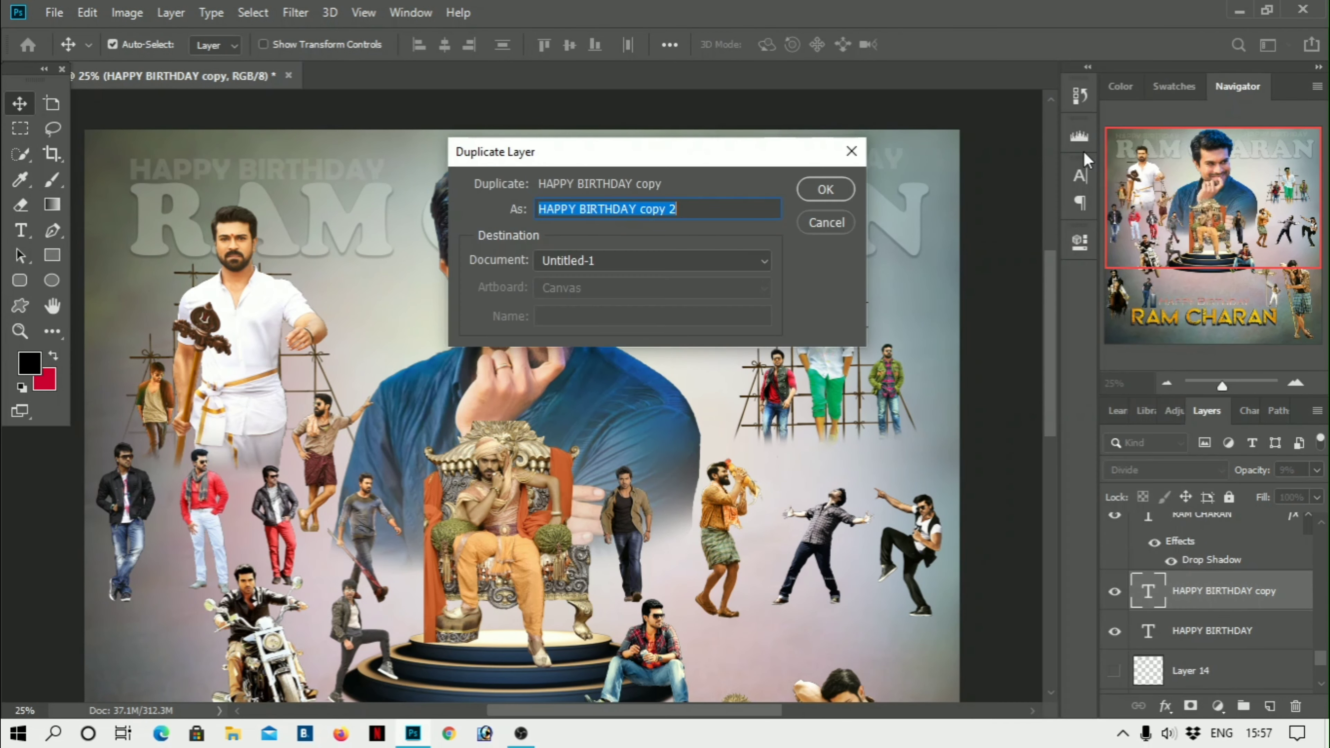
{"action": "left_click", "coordinate": [831, 197]}
{"action": "mouse_move", "coordinate": [796, 166]}
{"action": "left_mouse_down"}
{"action": "mouse_move", "coordinate": [800, 322]}
{"action": "mouse_move", "coordinate": [858, 655]}
{"action": "left_mouse_up"}
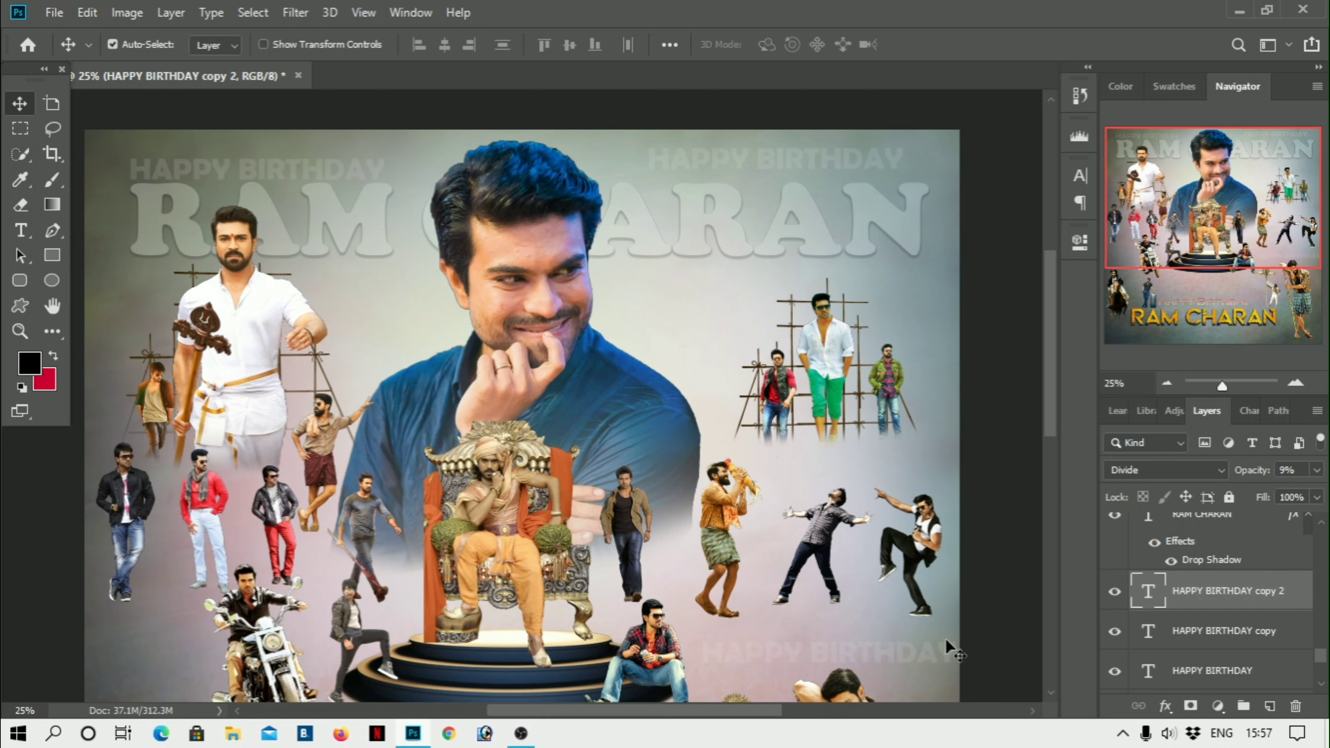
Raise a HAPPY BIRTHDAY copy to 29% opacity and move it up beside the scaffold figures
{"action": "scroll", "coordinate": [945, 638], "scroll_direction": "down", "scroll_amount": 1}
{"action": "left_click", "coordinate": [1316, 470]}
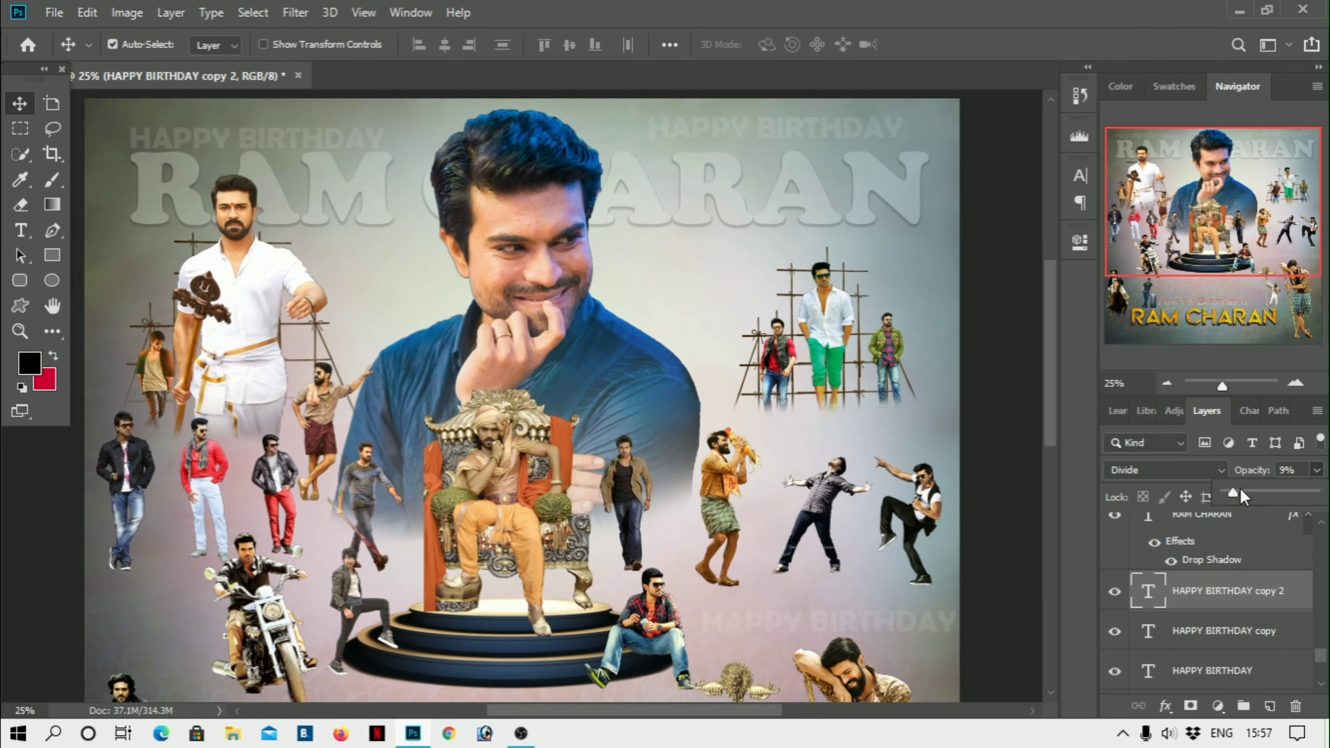
{"action": "left_click_drag", "start_coordinate": [1241, 493], "coordinate": [1251, 492]}
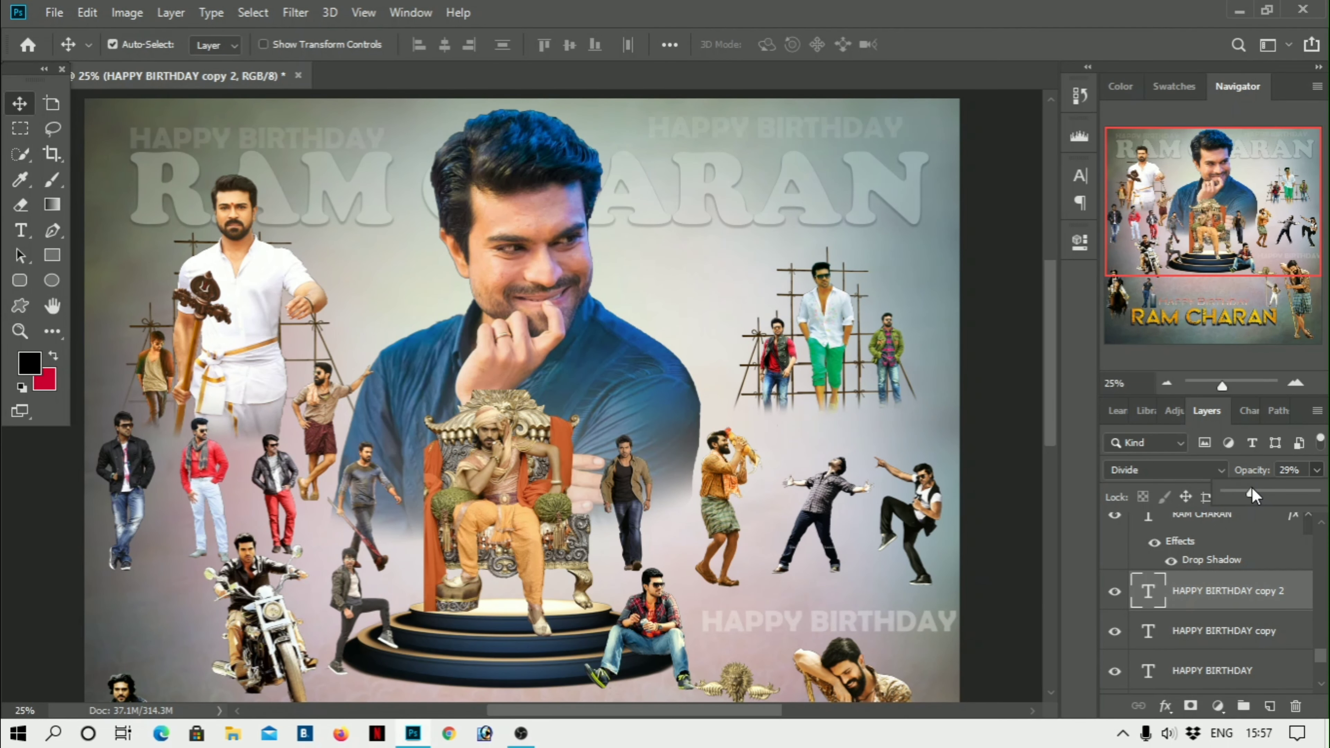
{"action": "left_click_drag", "start_coordinate": [904, 618], "coordinate": [863, 294]}
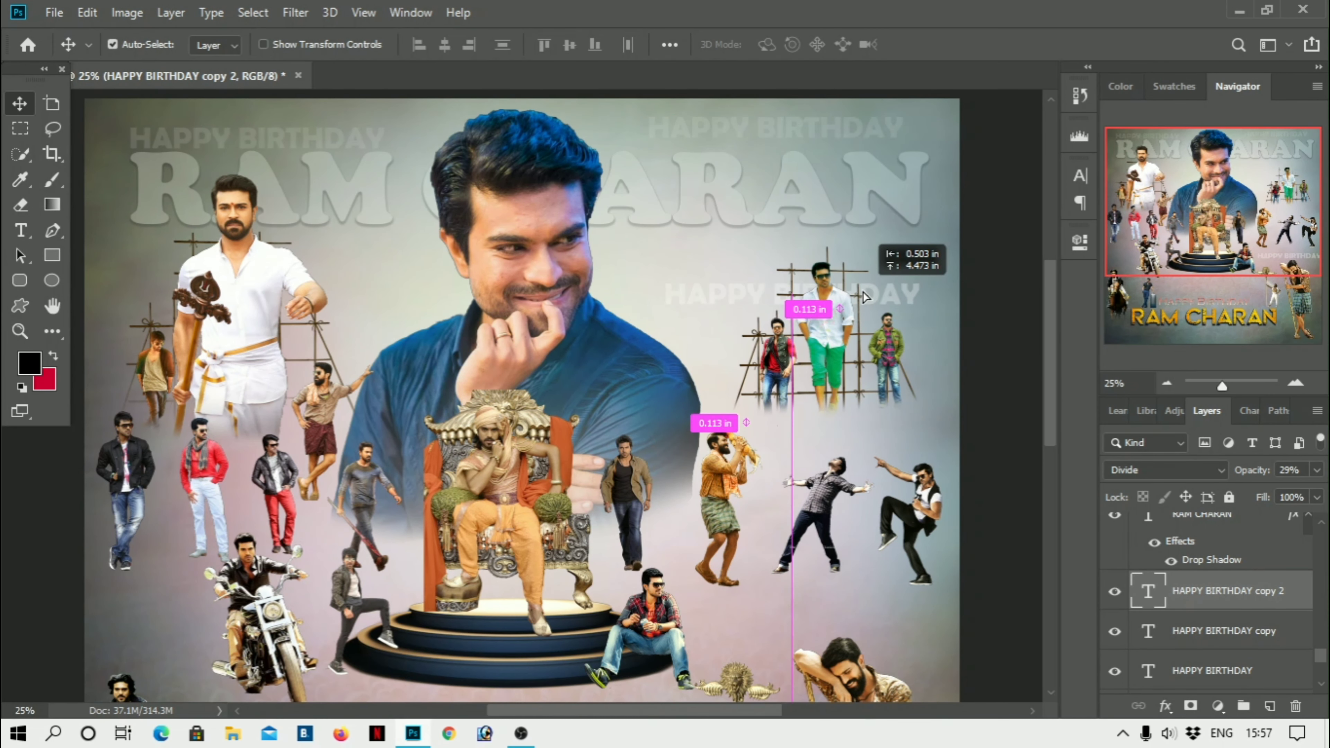
{"action": "left_click_drag", "start_coordinate": [862, 297], "coordinate": [903, 295]}
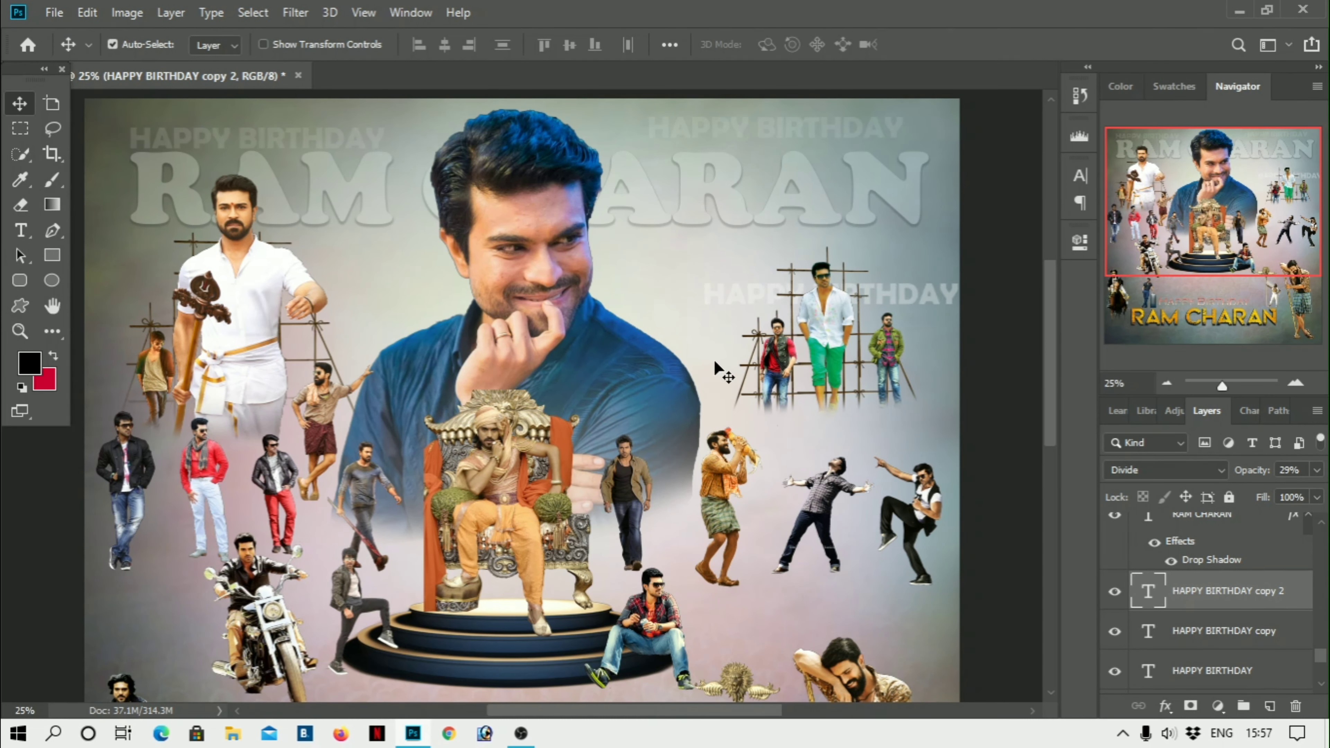
Fade a new copy to 5% opacity, duplicate it twice, and place one at the lower left
{"action": "right_click", "coordinate": [727, 296]}
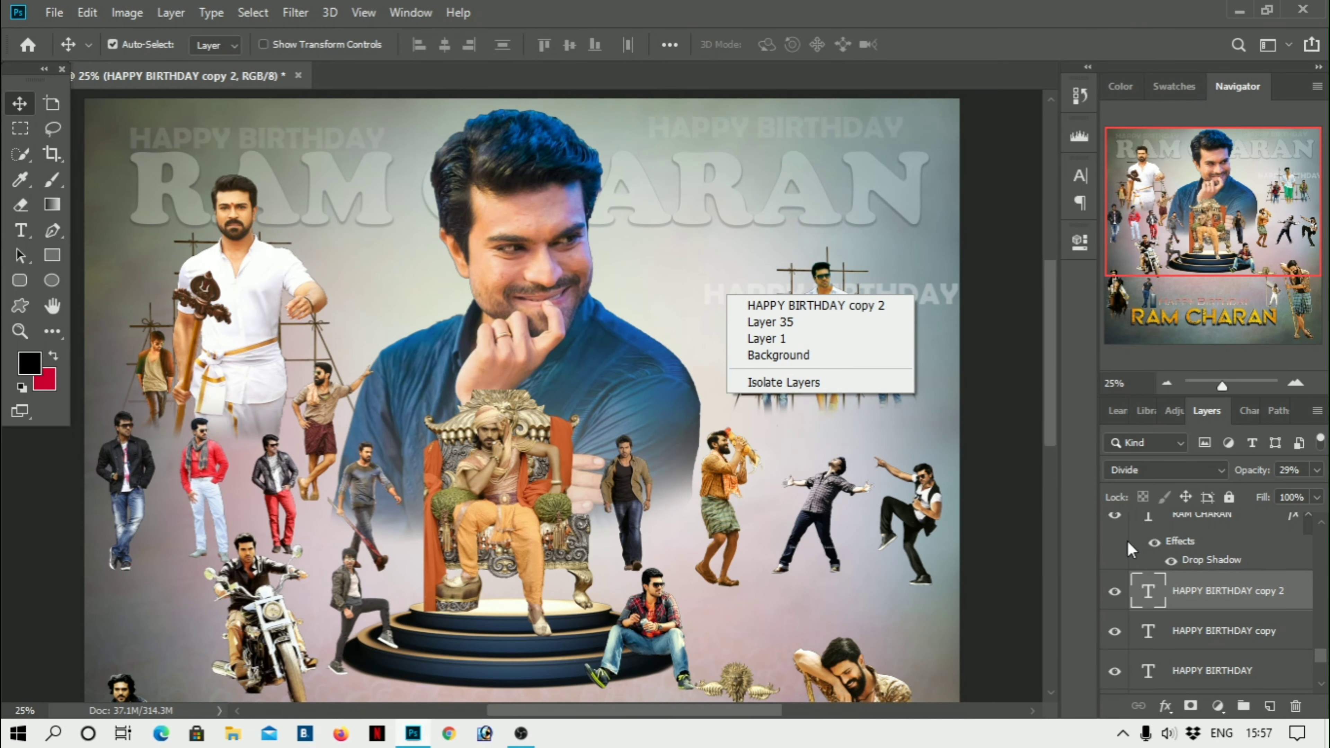
{"action": "right_click", "coordinate": [1196, 607]}
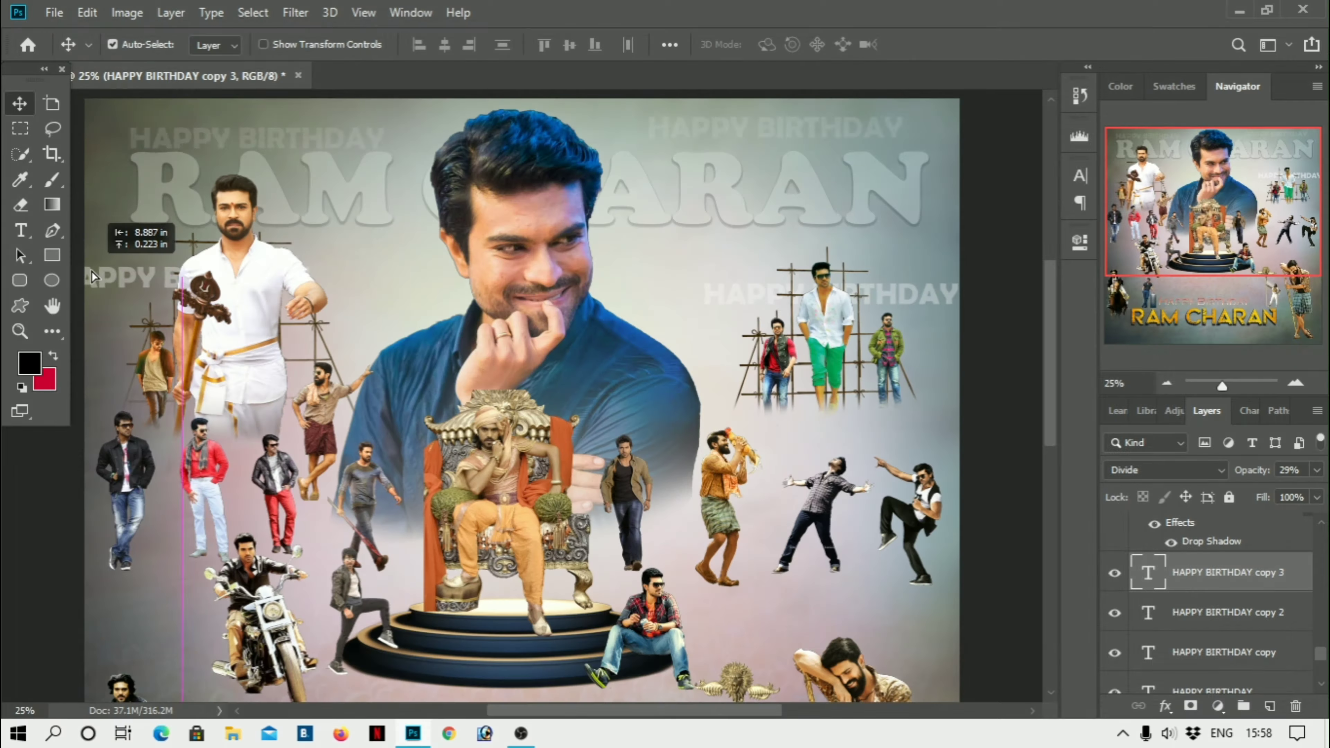
{"action": "left_click_drag", "start_coordinate": [1255, 497], "coordinate": [1227, 497]}
{"action": "key", "text": "ctrl+j"}
{"action": "key", "text": "ctrl+j"}
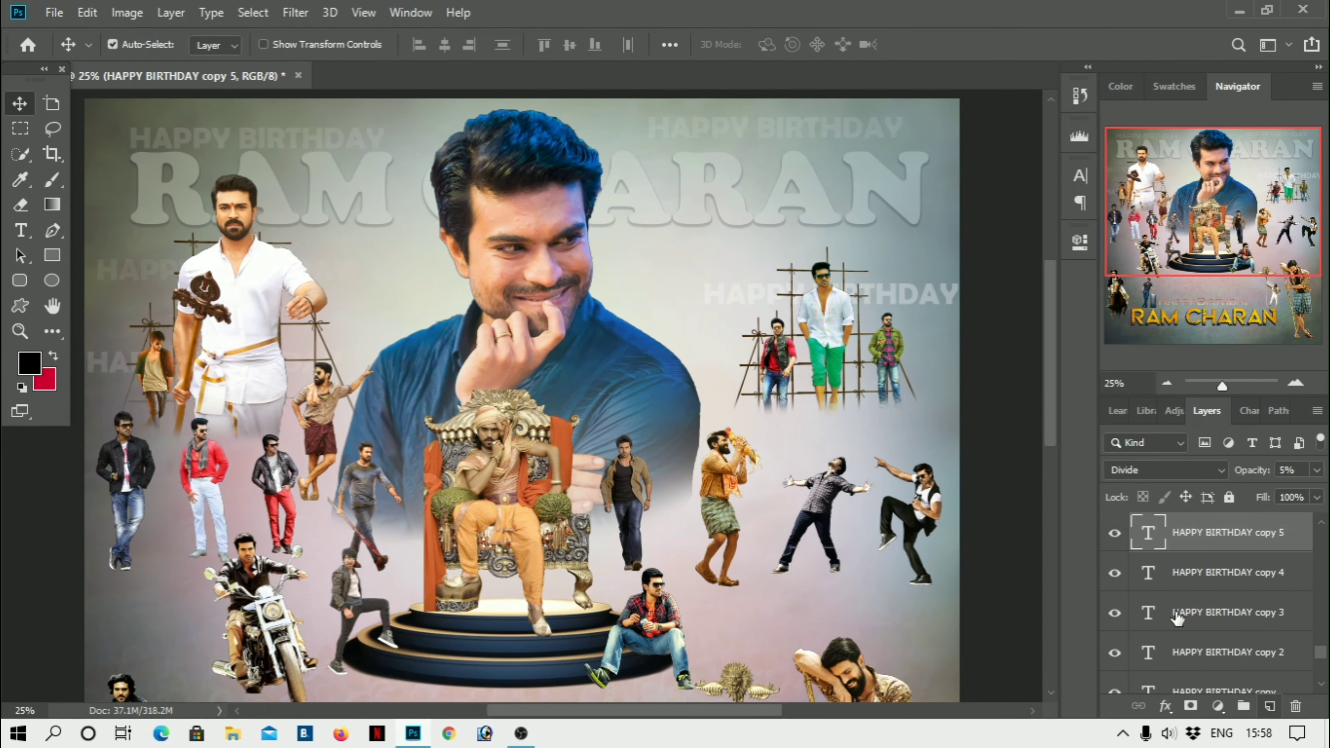
{"action": "key", "text": "ctrl+j"}
{"action": "key", "text": "ctrl+j"}
{"action": "mouse_move", "coordinate": [157, 493]}
{"action": "left_mouse_down"}
{"action": "mouse_move", "coordinate": [157, 603]}
{"action": "mouse_move", "coordinate": [186, 668]}
{"action": "left_mouse_up"}
Set that copy to 13% opacity, then duplicate HAPPY BIRTHDAY copy 5 at 20% opacity
{"action": "key", "text": "1"}
{"action": "key", "text": "3"}
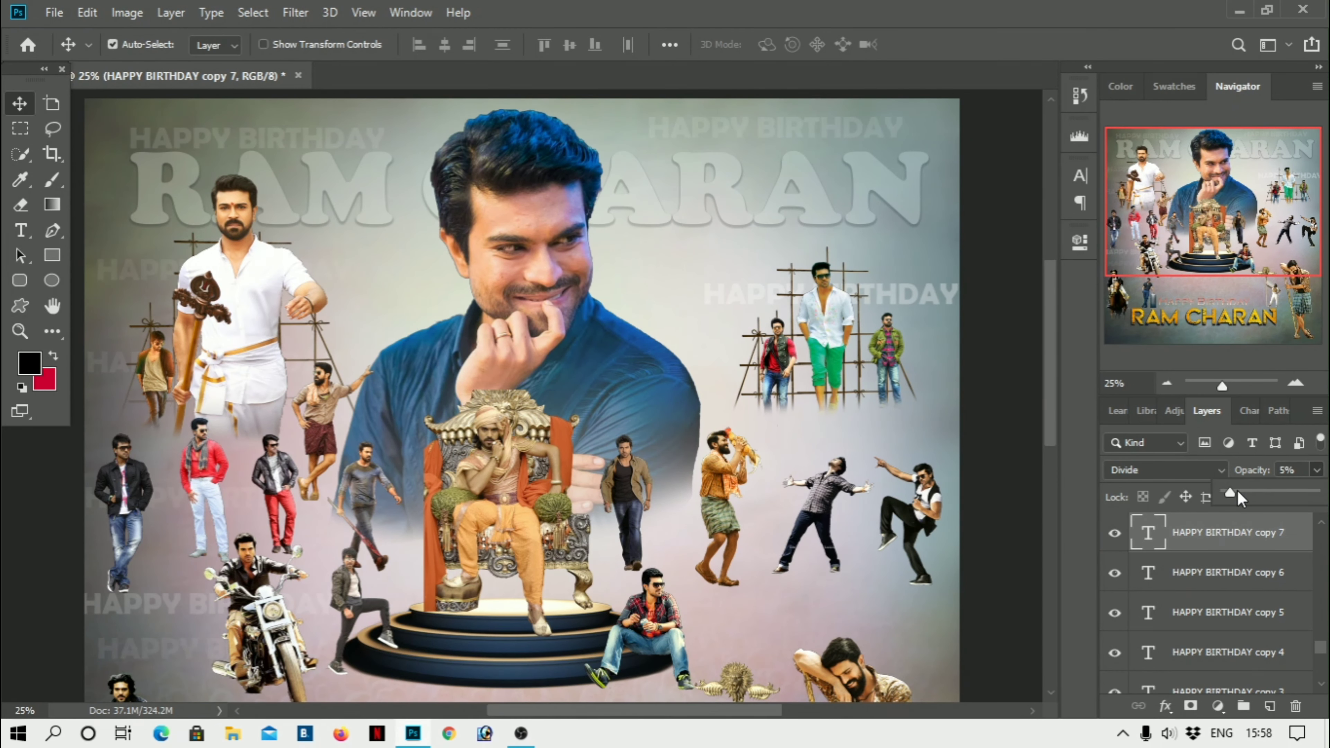
{"action": "key", "text": "ctrl+minus"}
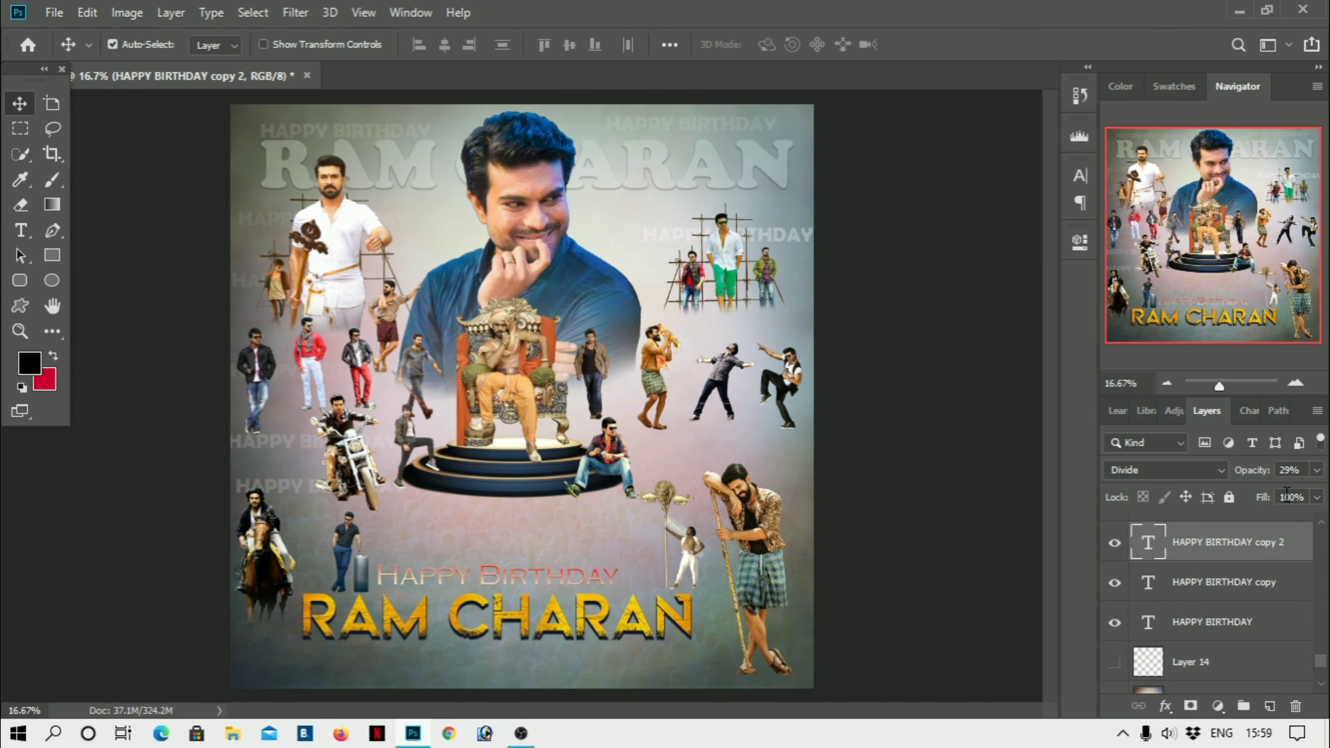
{"action": "left_click", "coordinate": [1226, 542]}
{"action": "key", "text": "alt+bracketright"}
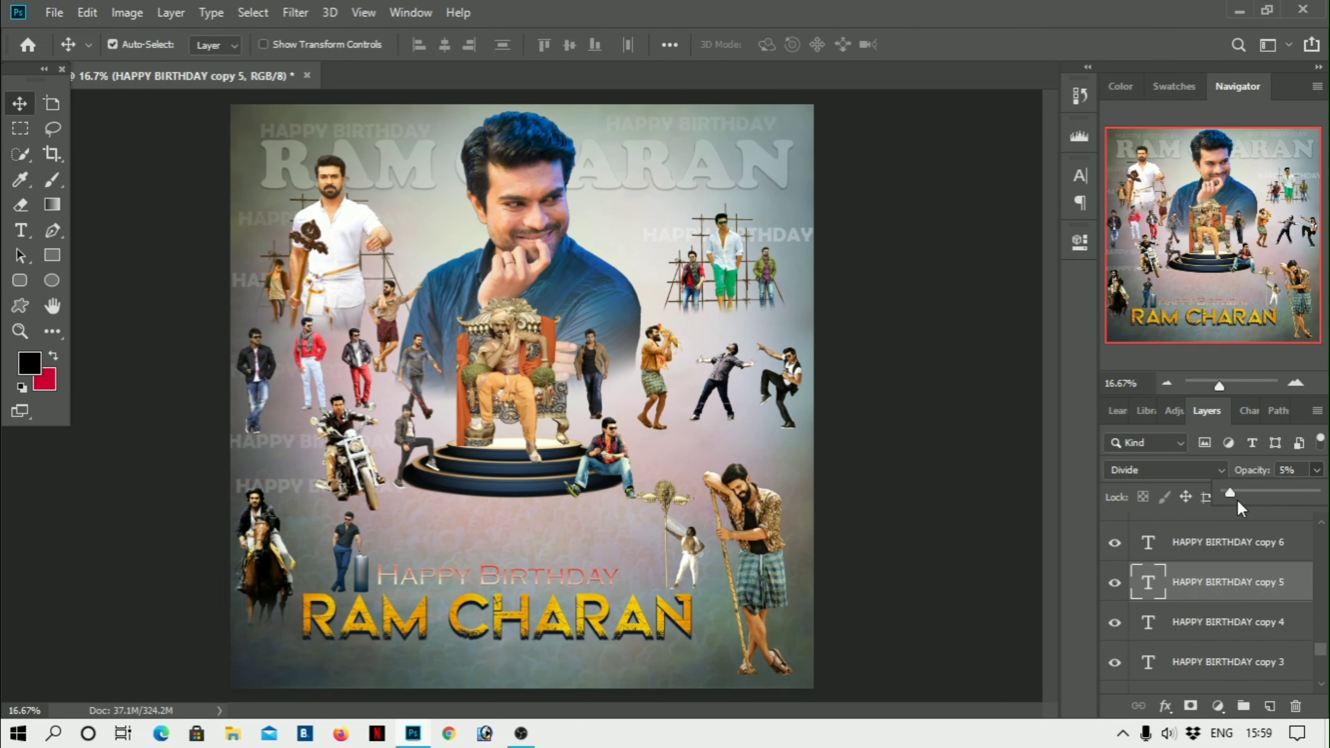
{"action": "key", "text": "ctrl+j"}
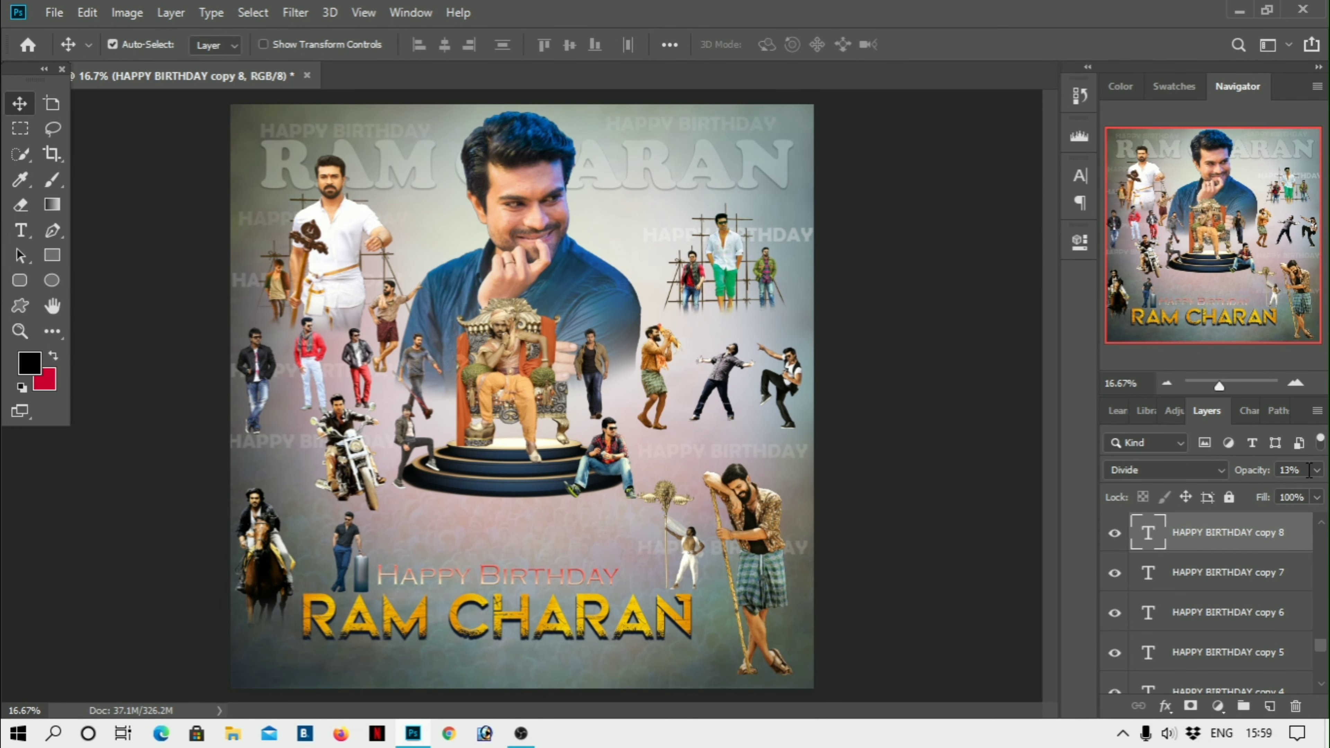
{"action": "key", "text": "2"}
Duplicate the text, move it toward the lower left, and scale it to about 65%
{"action": "key", "text": "ctrl+j"}
{"action": "mouse_move", "coordinate": [671, 550]}
{"action": "left_mouse_down"}
{"action": "mouse_move", "coordinate": [250, 643]}
{"action": "mouse_move", "coordinate": [251, 488]}
{"action": "left_mouse_up"}
{"action": "key", "text": "ctrl+t"}
{"action": "mouse_move", "coordinate": [403, 486]}
{"action": "left_mouse_down"}
{"action": "mouse_move", "coordinate": [340, 492]}
{"action": "mouse_move", "coordinate": [336, 521]}
{"action": "mouse_move", "coordinate": [461, 534]}
{"action": "left_mouse_up"}
{"action": "key", "text": "Return"}
{"action": "key", "text": "ctrl+j"}
{"action": "key", "text": "ctrl+j"}
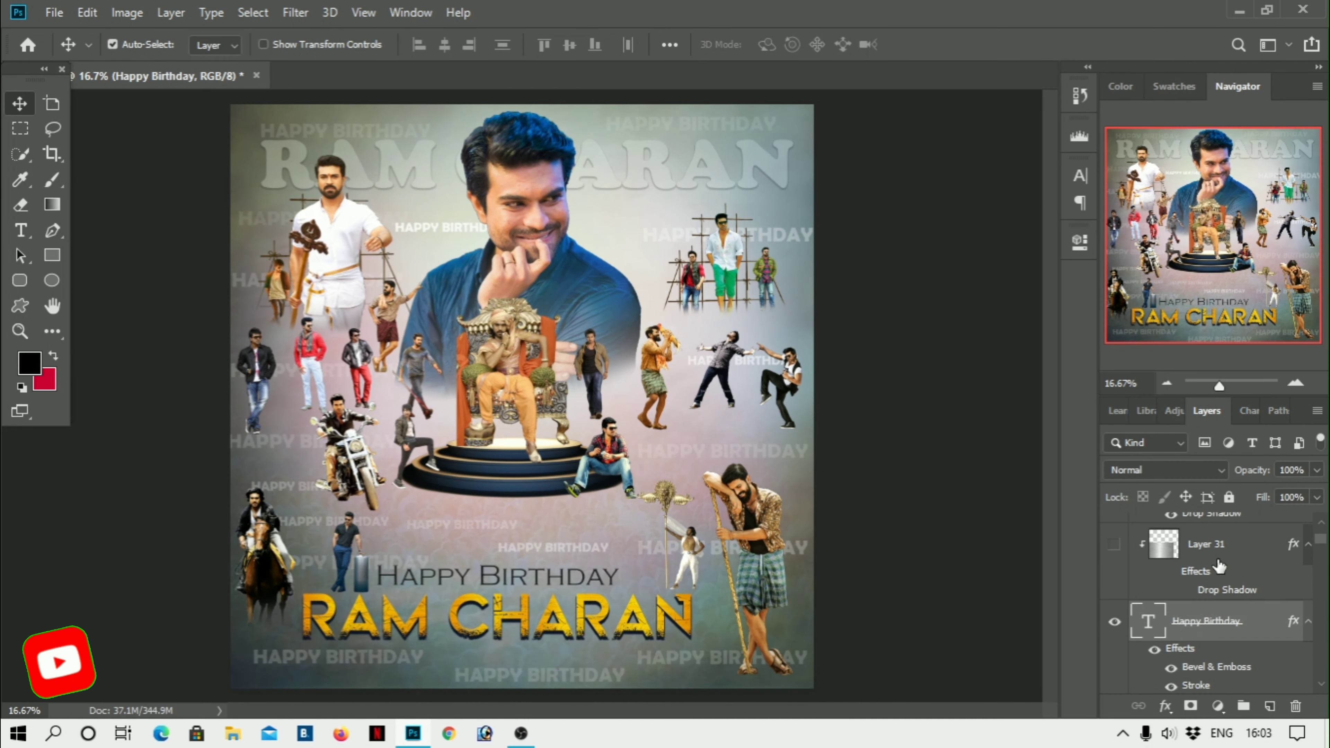
Edit the Happy Birthday title's colour, trying teal and then a purple hue
{"action": "double_click", "coordinate": [1148, 544]}
{"action": "left_click", "coordinate": [778, 45]}
{"action": "left_click", "coordinate": [1083, 303]}
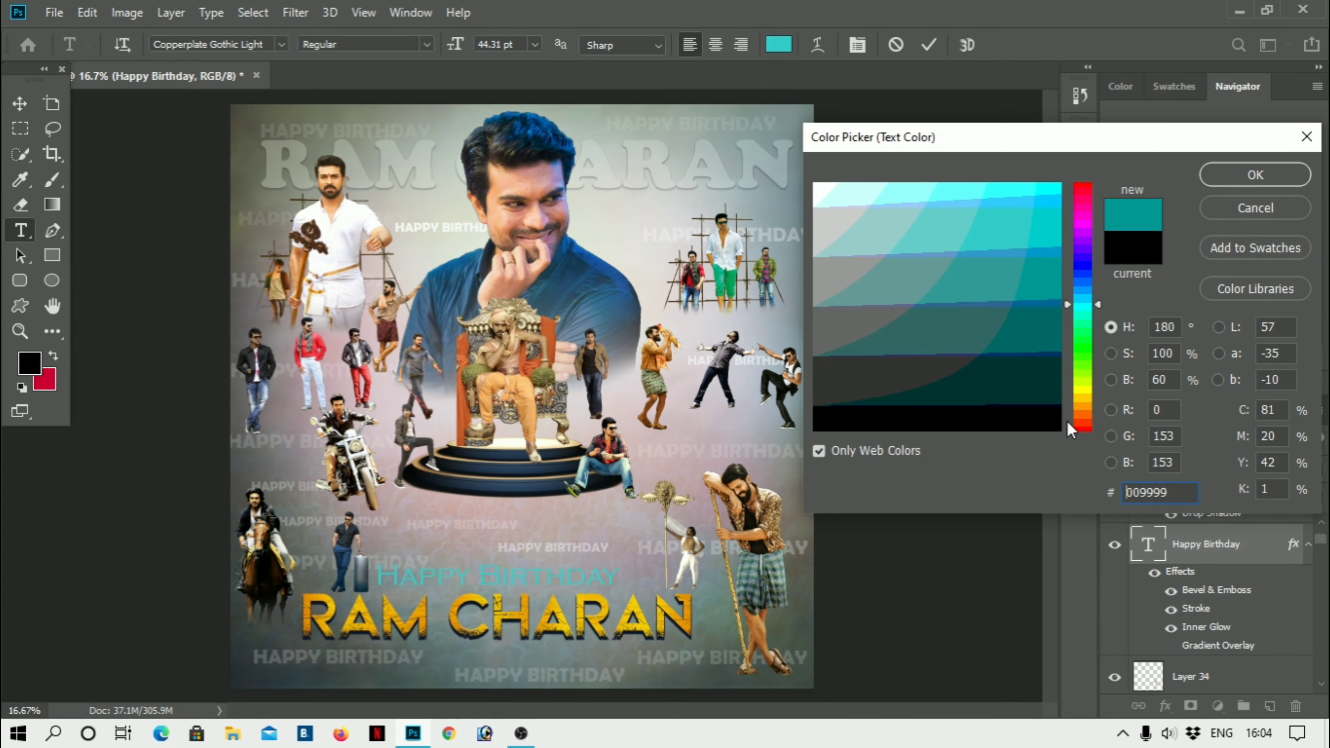
{"action": "left_click_drag", "start_coordinate": [1068, 429], "coordinate": [1083, 236]}
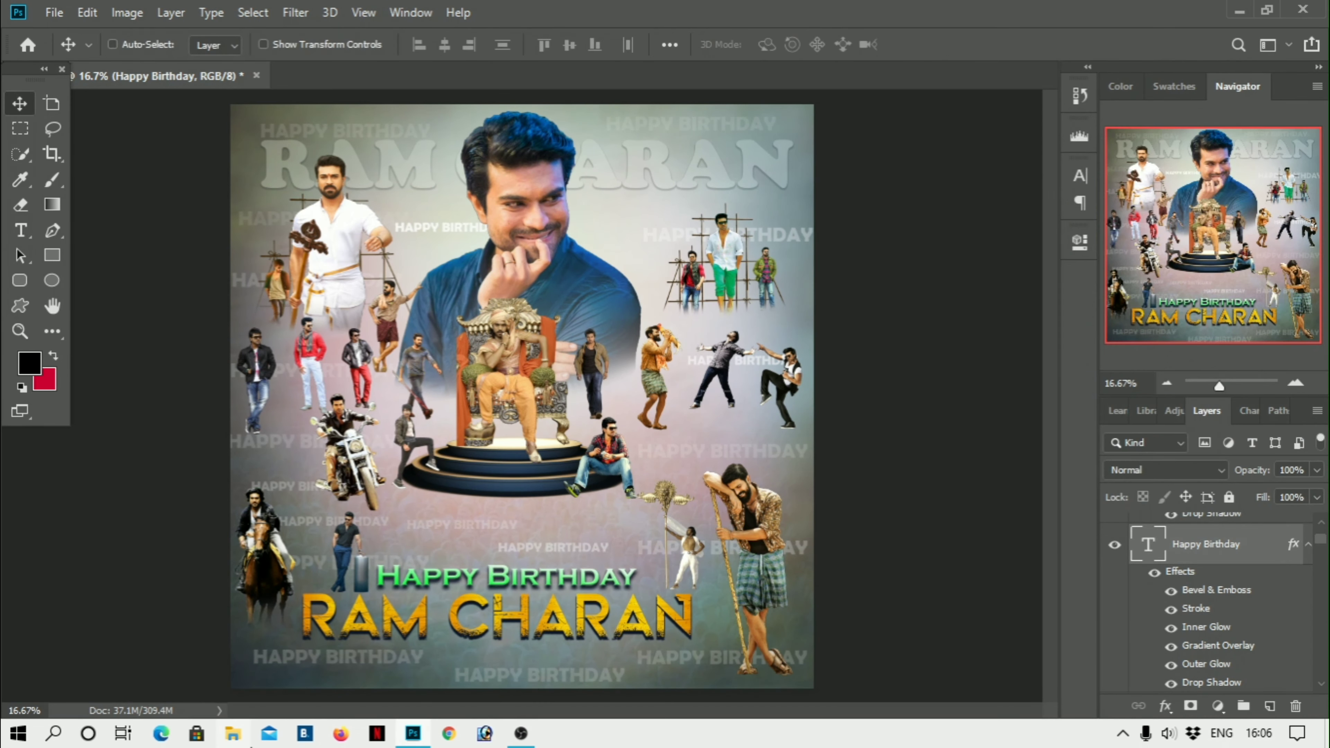
Flatten all poster layers into a single Background layer
{"action": "scroll", "coordinate": [1182, 570], "scroll_direction": "down", "scroll_amount": 2}
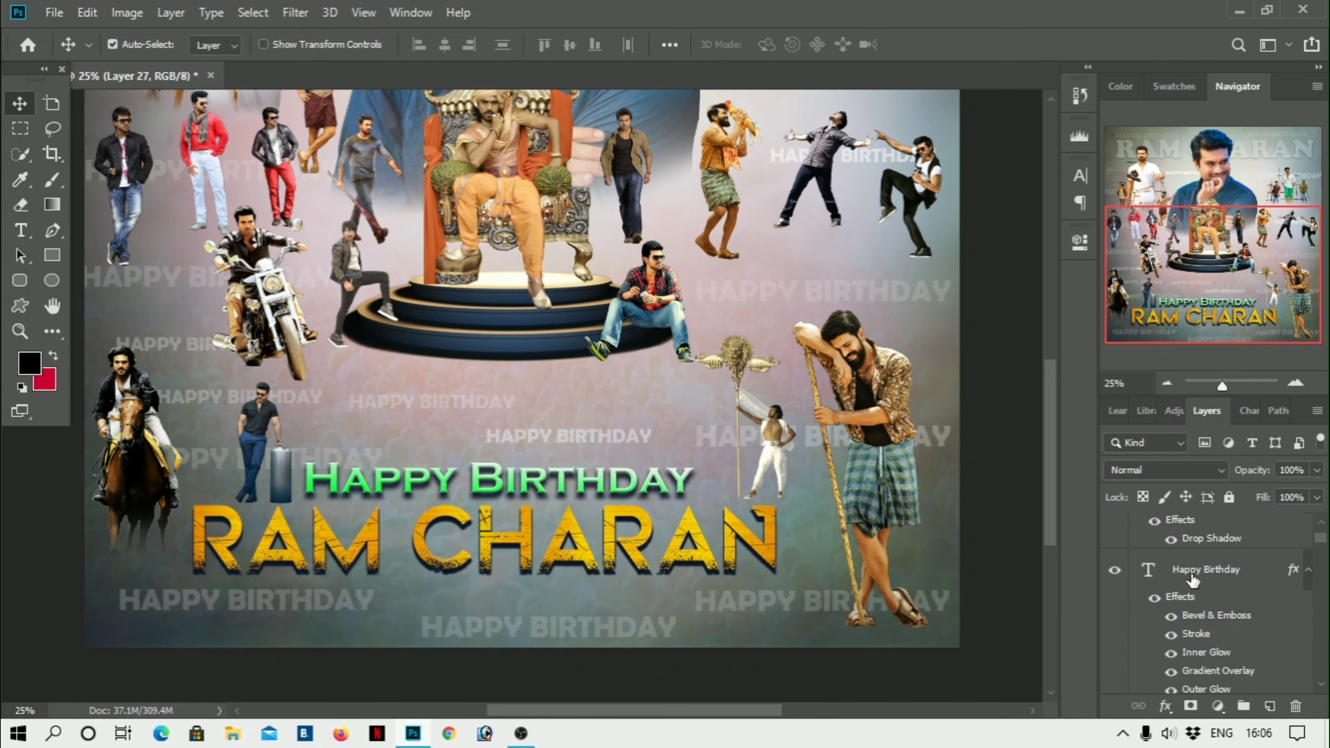
{"action": "right_click", "coordinate": [1225, 602]}
{"action": "left_click", "coordinate": [1015, 609]}
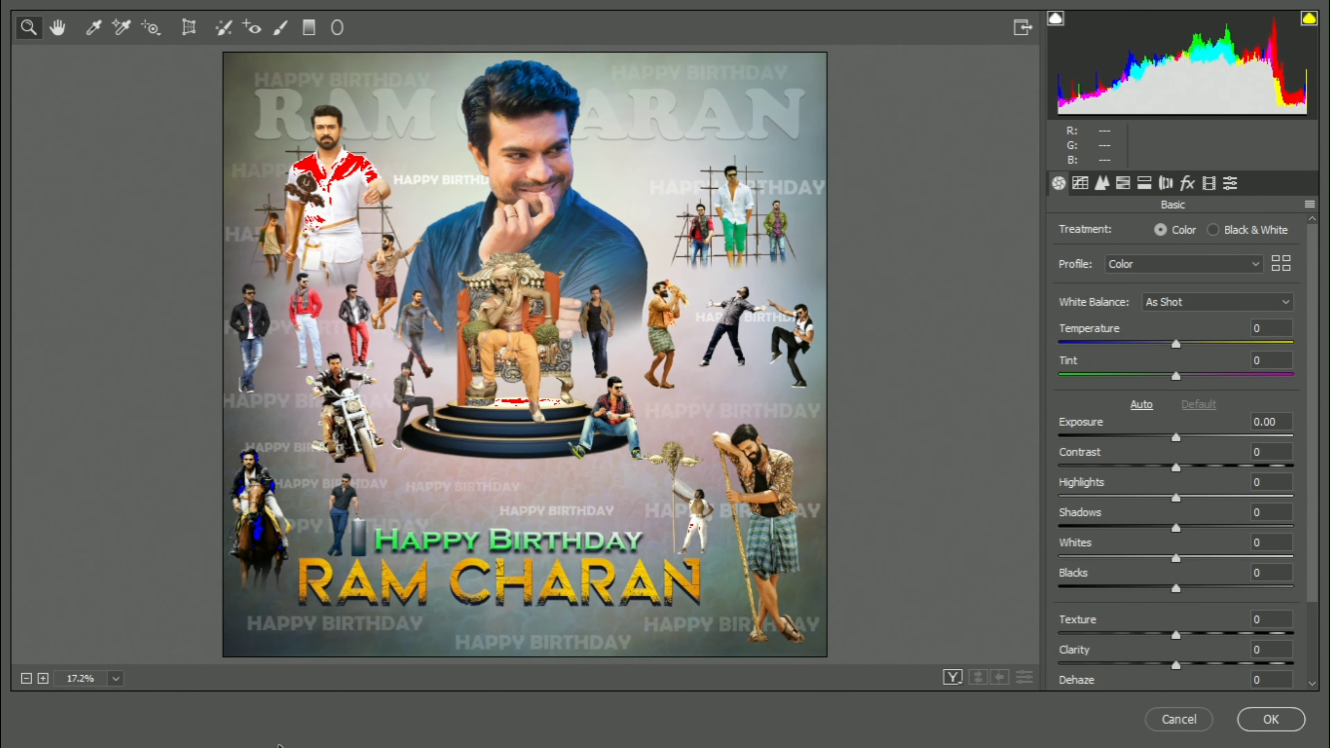
In Camera Raw, set exposure +0.30, clarity +8, vibrance +8 and add luminance noise reduction
{"action": "left_click_drag", "start_coordinate": [1175, 438], "coordinate": [1183, 438]}
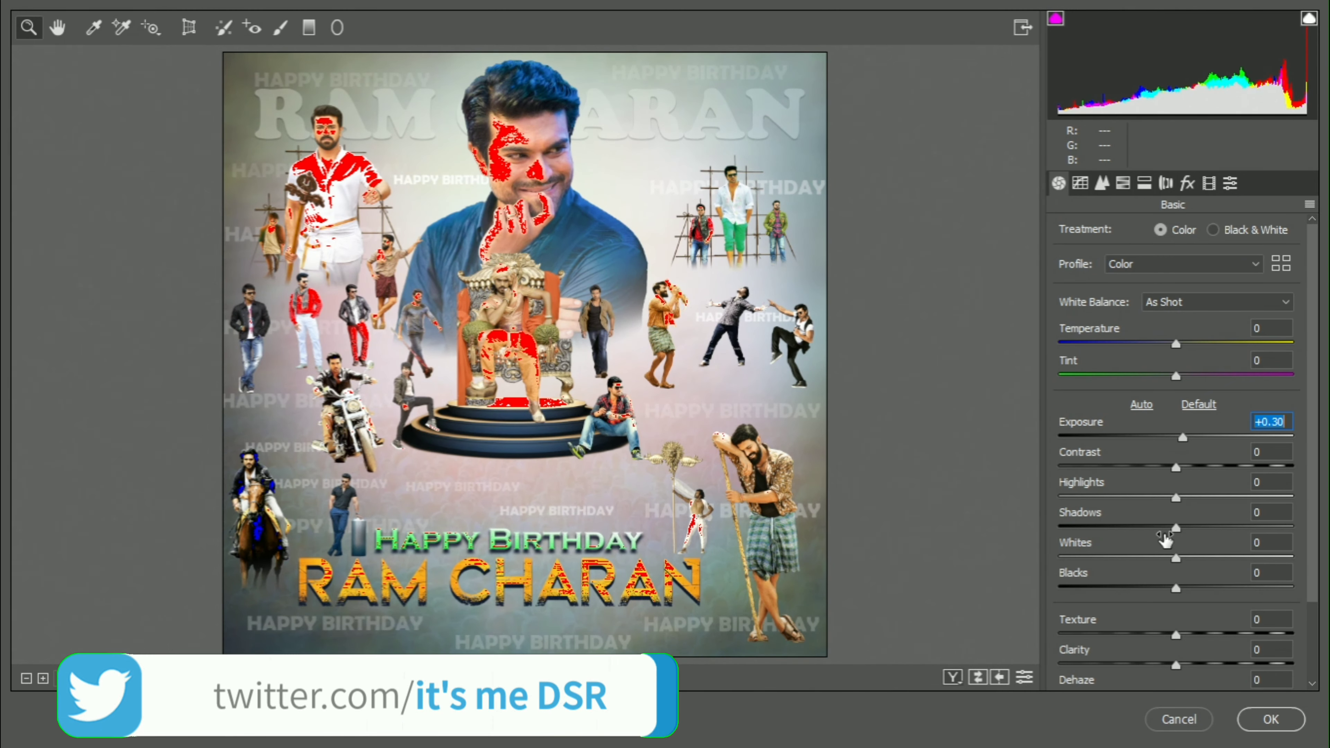
{"action": "left_click_drag", "start_coordinate": [1175, 466], "coordinate": [1183, 466]}
{"action": "left_click_drag", "start_coordinate": [1175, 497], "coordinate": [1192, 526]}
{"action": "mouse_move", "coordinate": [1175, 557]}
{"action": "left_mouse_down"}
{"action": "mouse_move", "coordinate": [1186, 588]}
{"action": "mouse_move", "coordinate": [1185, 567]}
{"action": "left_mouse_up"}
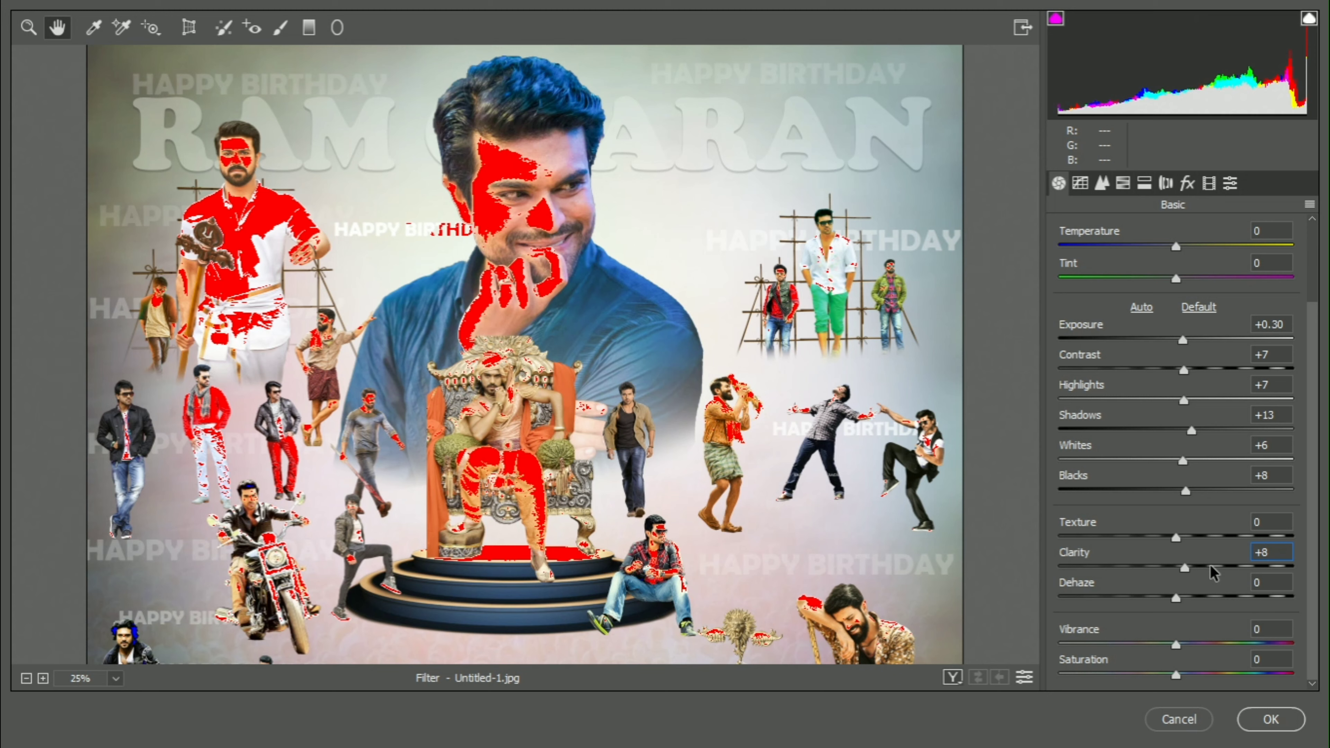
{"action": "left_click_drag", "start_coordinate": [1176, 643], "coordinate": [1186, 644]}
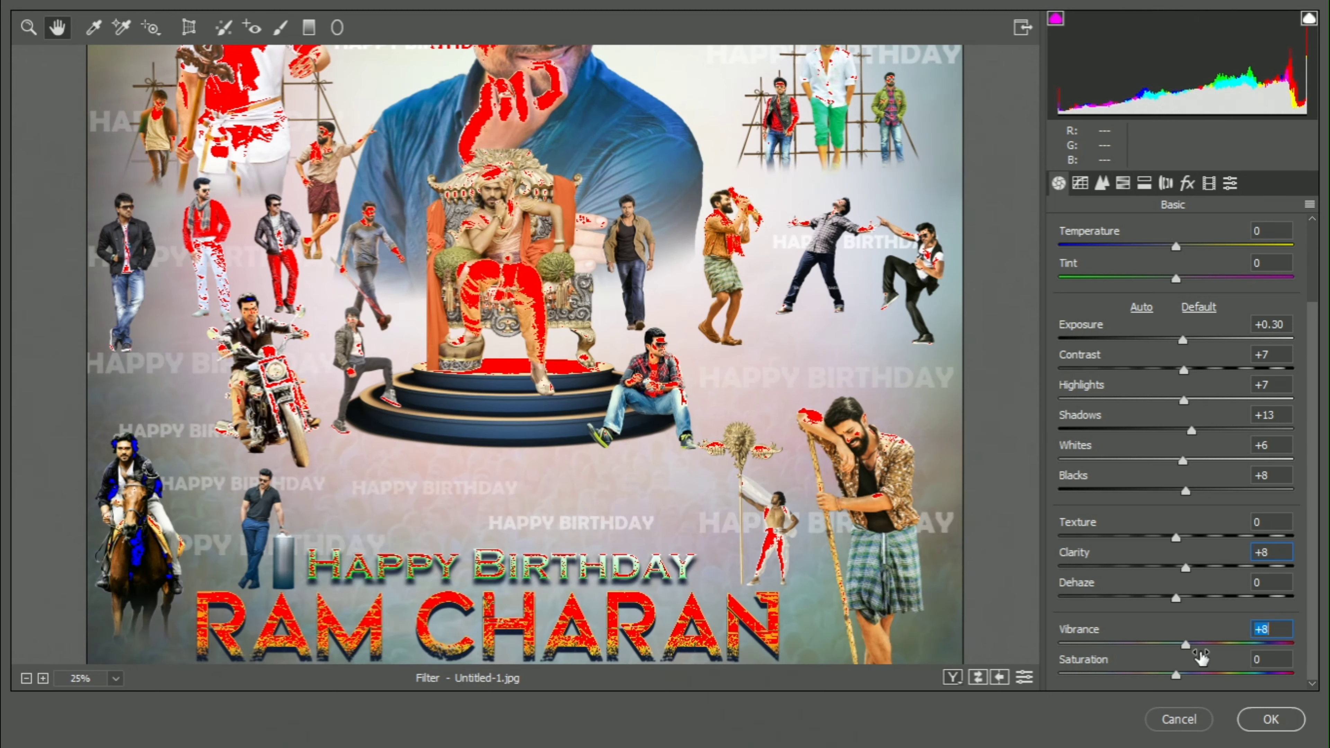
{"action": "left_click", "coordinate": [1102, 183]}
{"action": "left_click_drag", "start_coordinate": [1176, 424], "coordinate": [1199, 424]}
{"action": "left_click", "coordinate": [1271, 719]}
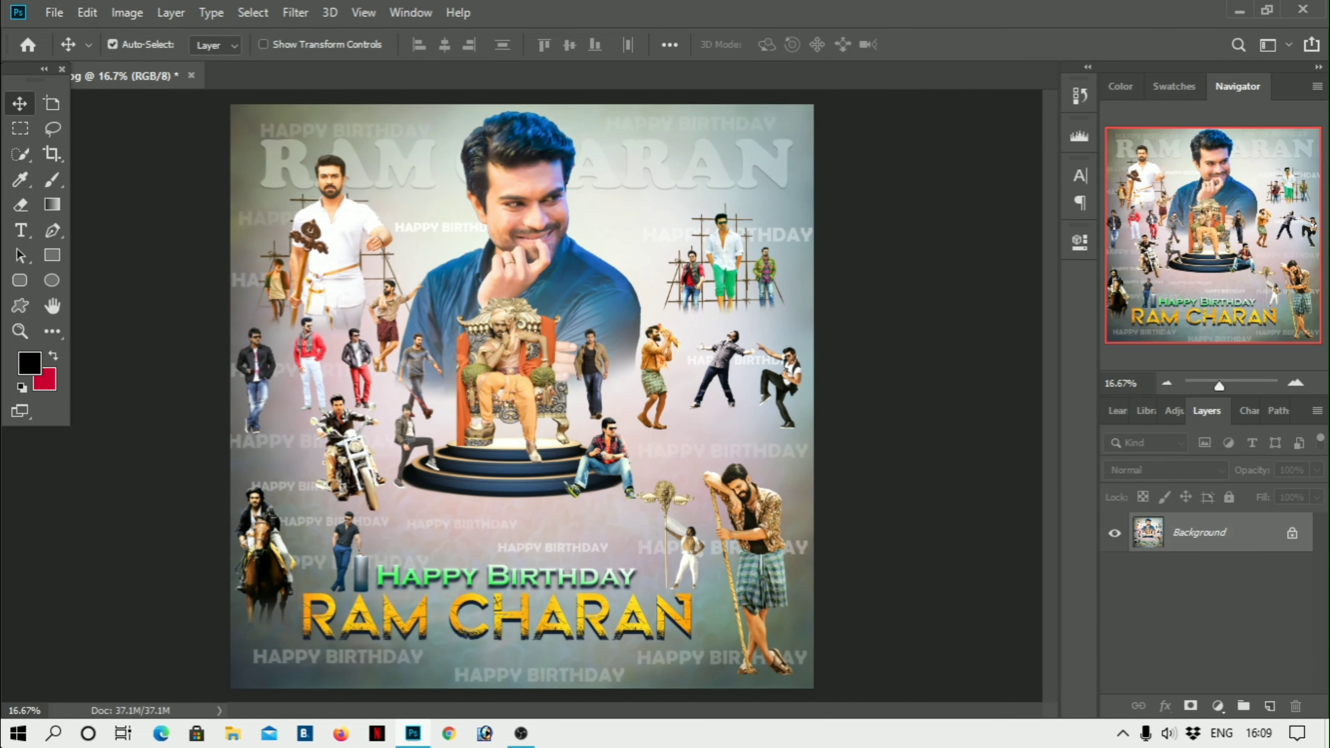
Save a copy as JPEG 'Untitled-1' in Videos, accepting the default JPEG options
{"action": "key", "text": "ctrl+plus"}
{"action": "key", "text": "ctrl+plus"}
{"action": "left_click", "coordinate": [54, 13]}
{"action": "left_click", "coordinate": [120, 211]}
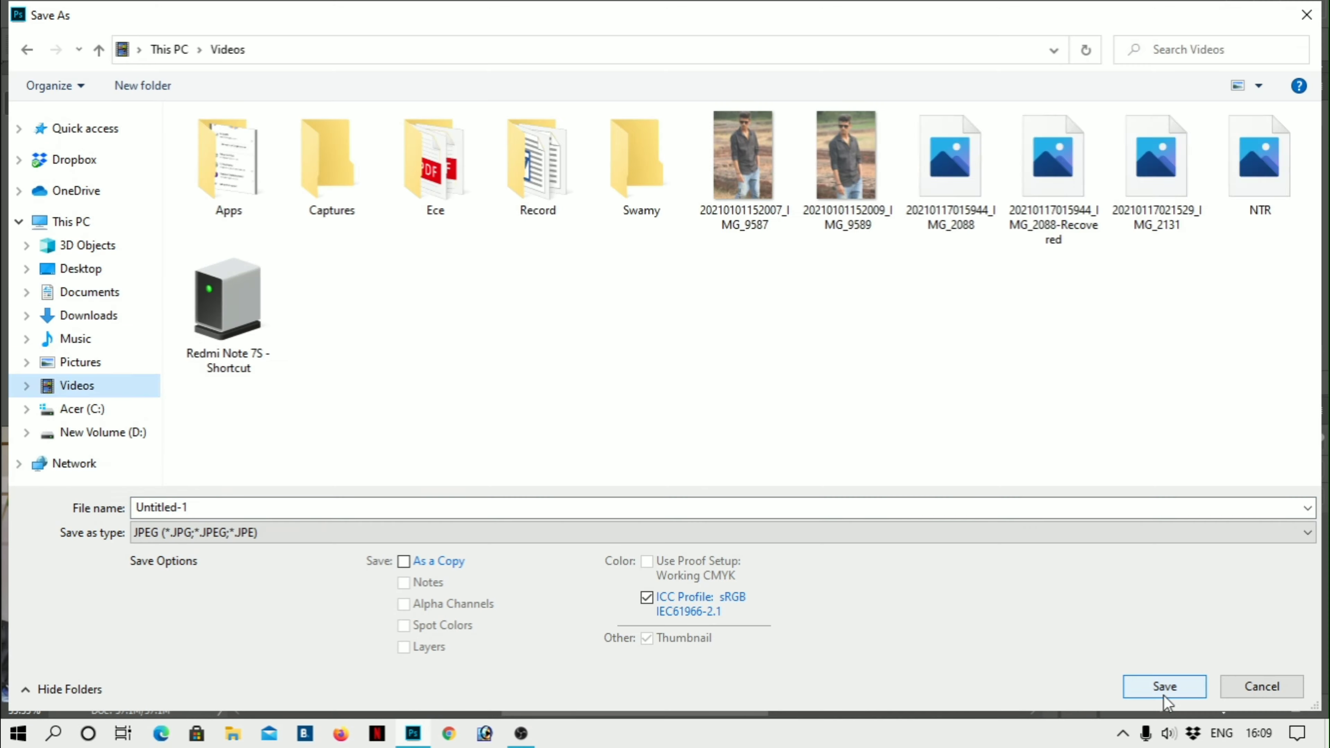
{"action": "left_click", "coordinate": [1164, 691]}
{"action": "left_click", "coordinate": [772, 159]}
{"action": "key", "text": "ctrl+plus"}
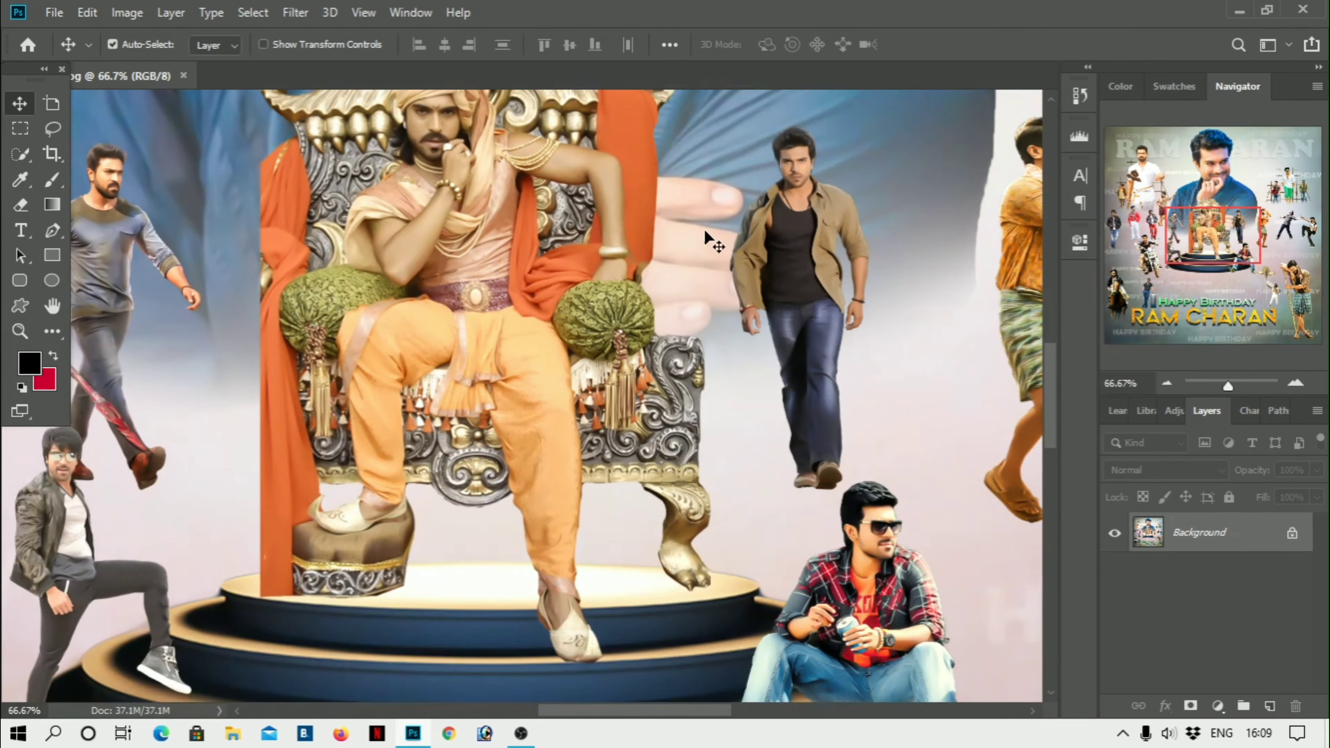